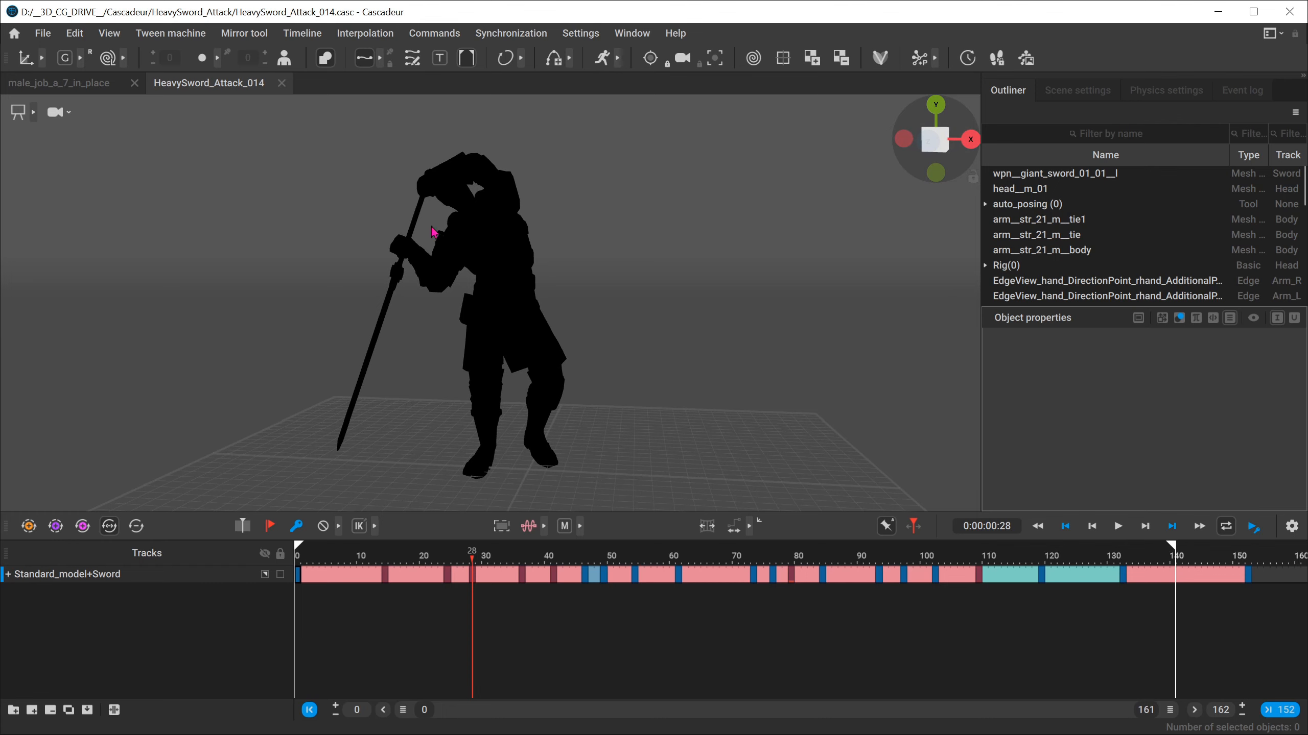
# Step: Turn off the black silhouette display so the character and sword are shown with normal shading
pyautogui.moveTo(647, 386)
pyautogui.keyDown('alt'); pyautogui.mouseDown()
pyautogui.moveTo(659, 316)
pyautogui.moveTo(350, 353)
pyautogui.mouseUp(); pyautogui.keyUp('alt')
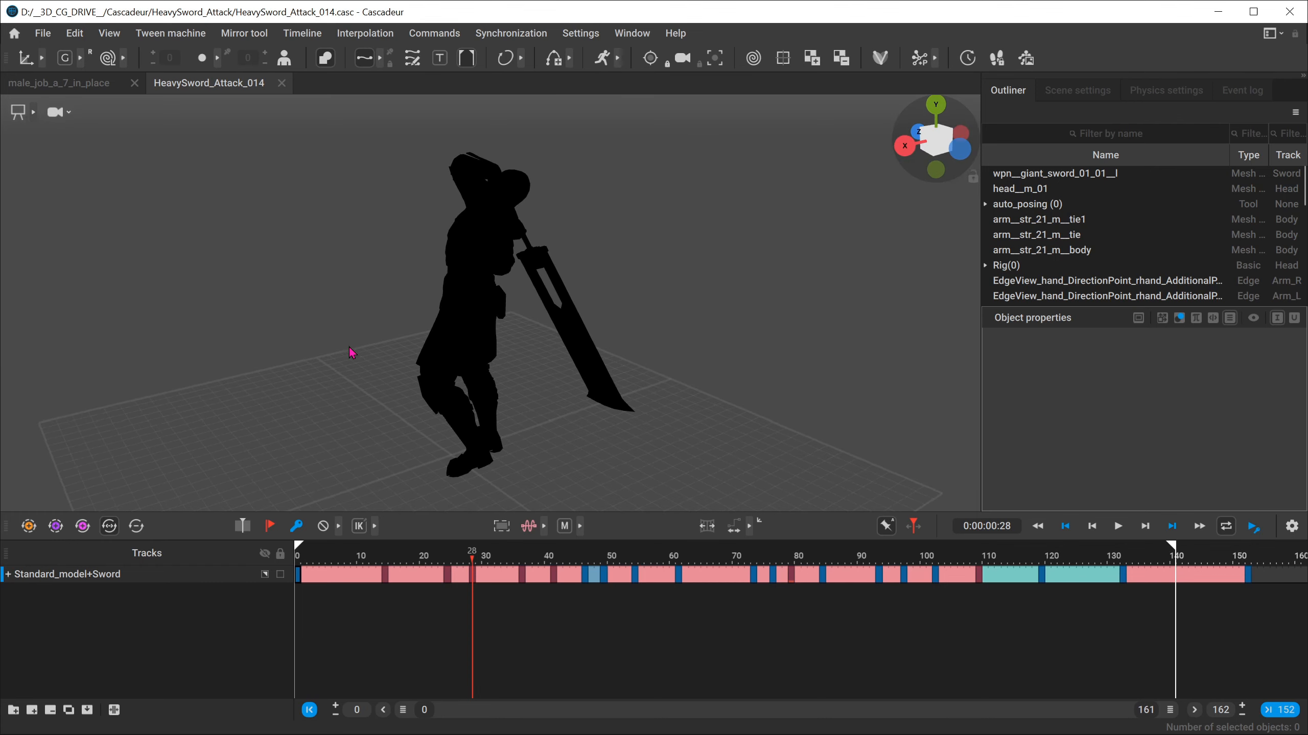
pyautogui.click(325, 58)
pyautogui.moveTo(210, 289)
pyautogui.keyDown('alt'); pyautogui.mouseDown()
pyautogui.moveTo(663, 458)
pyautogui.moveTo(684, 260)
pyautogui.mouseUp(); pyautogui.keyUp('alt')
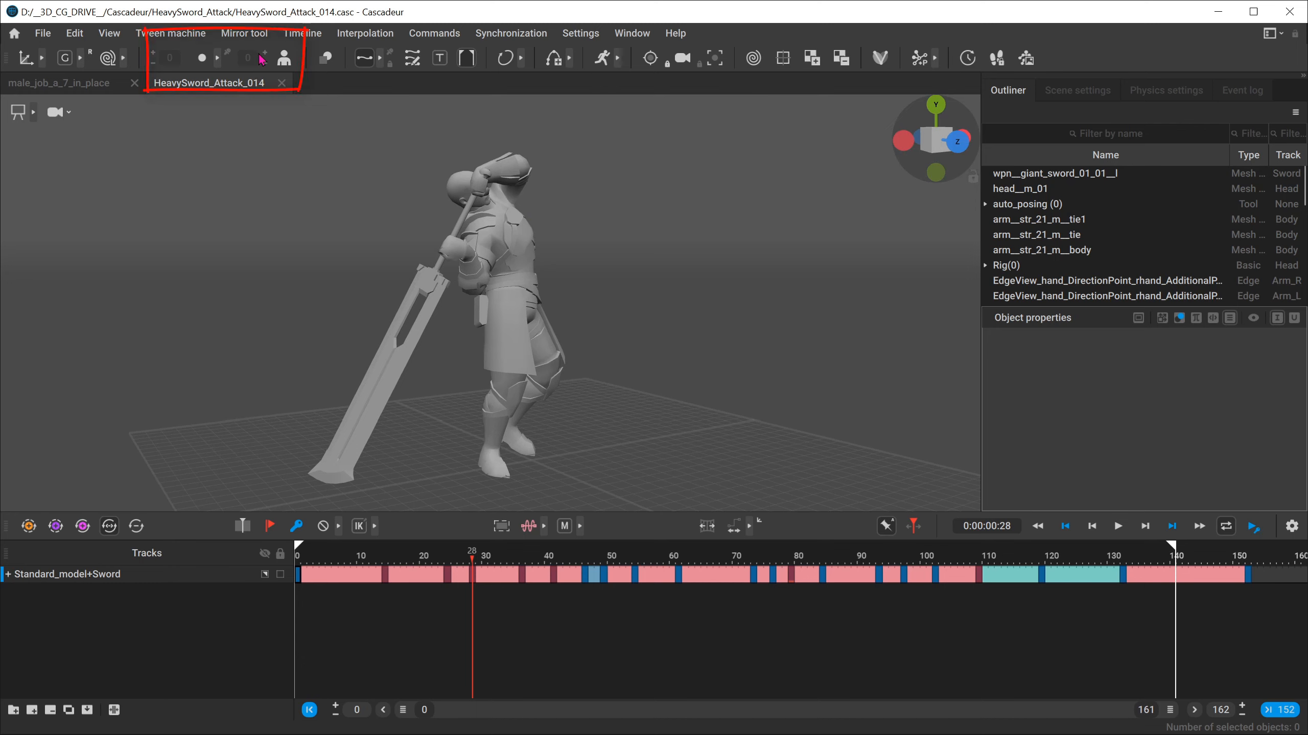
# Step: Expand the ghost options, preview the previous and next ghost states, and switch to neighbors ghosts
pyautogui.click(217, 59)
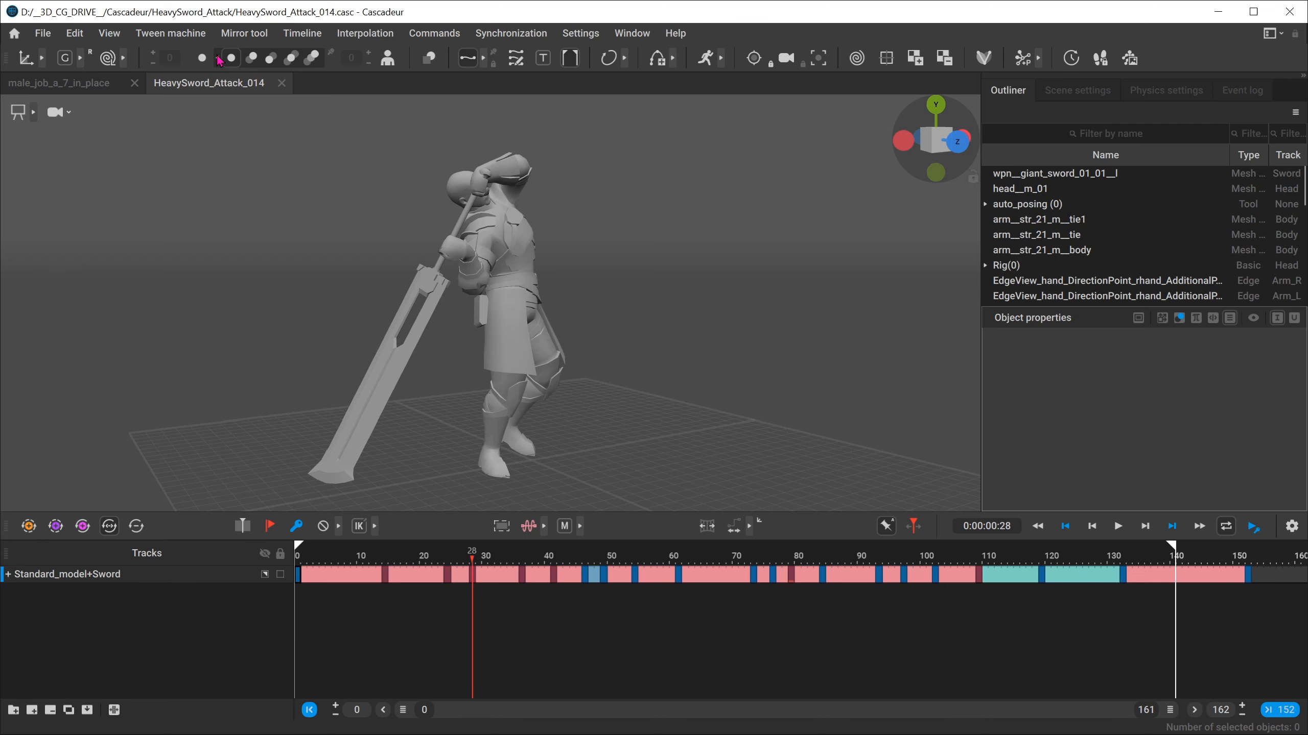
pyautogui.click(251, 57)
pyautogui.keyDown('alt'); pyautogui.moveTo(312, 191); pyautogui.dragTo(298, 192); pyautogui.keyUp('alt')
pyautogui.click(271, 58)
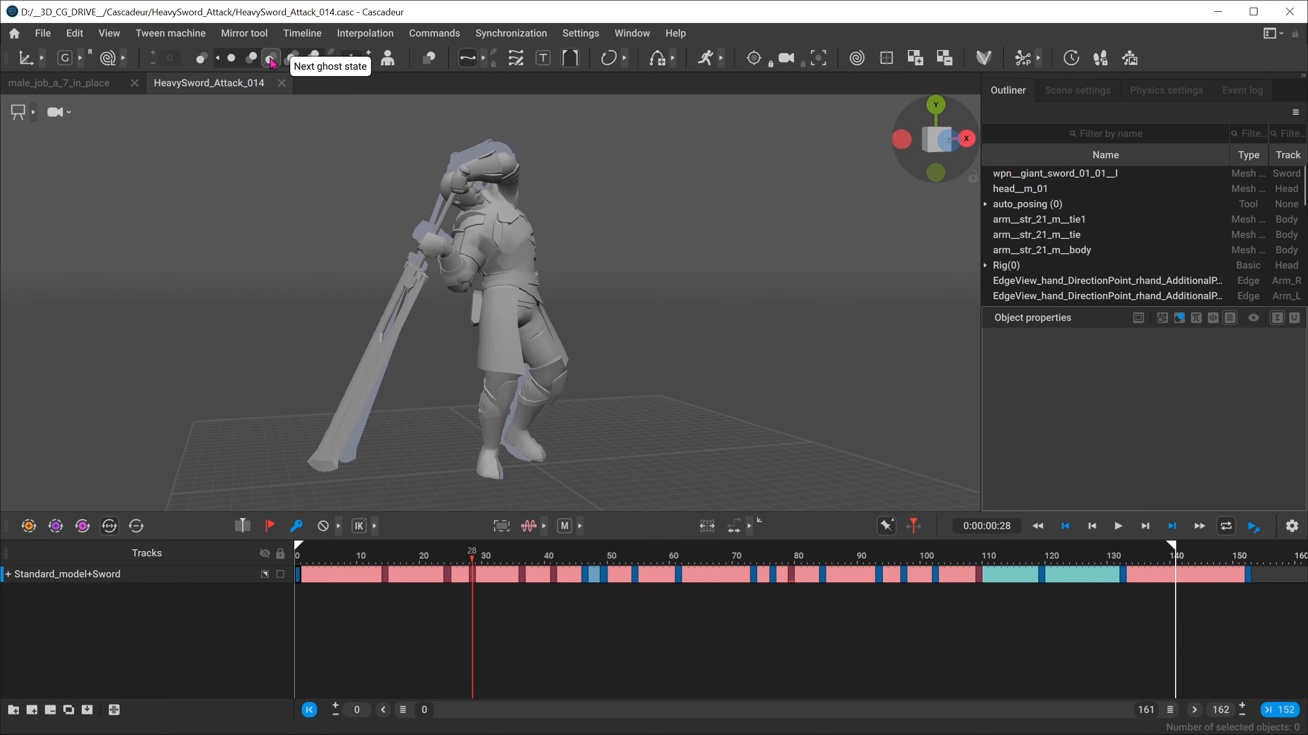
pyautogui.click(290, 58)
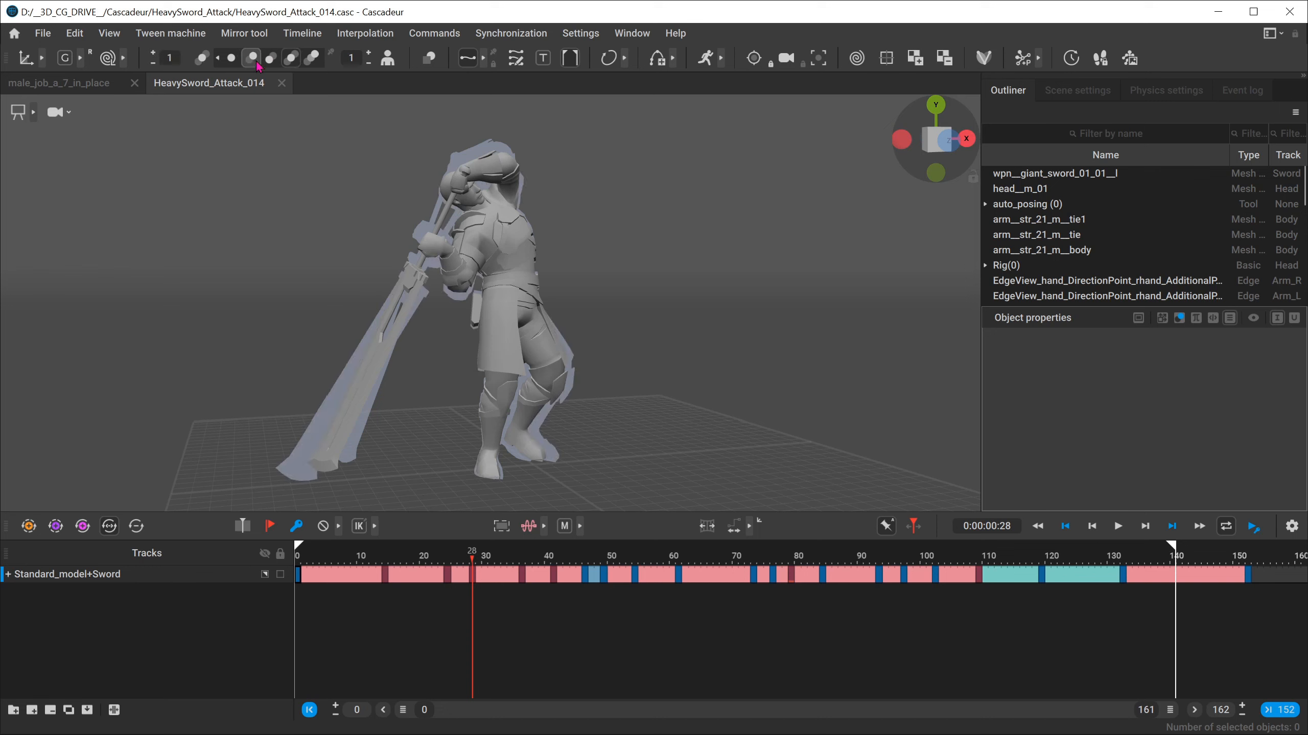
# Step: Select frames 21 to 75 of the sword attack and show ghosts for the whole selected interval
pyautogui.moveTo(430, 570); pyautogui.dragTo(766, 576)
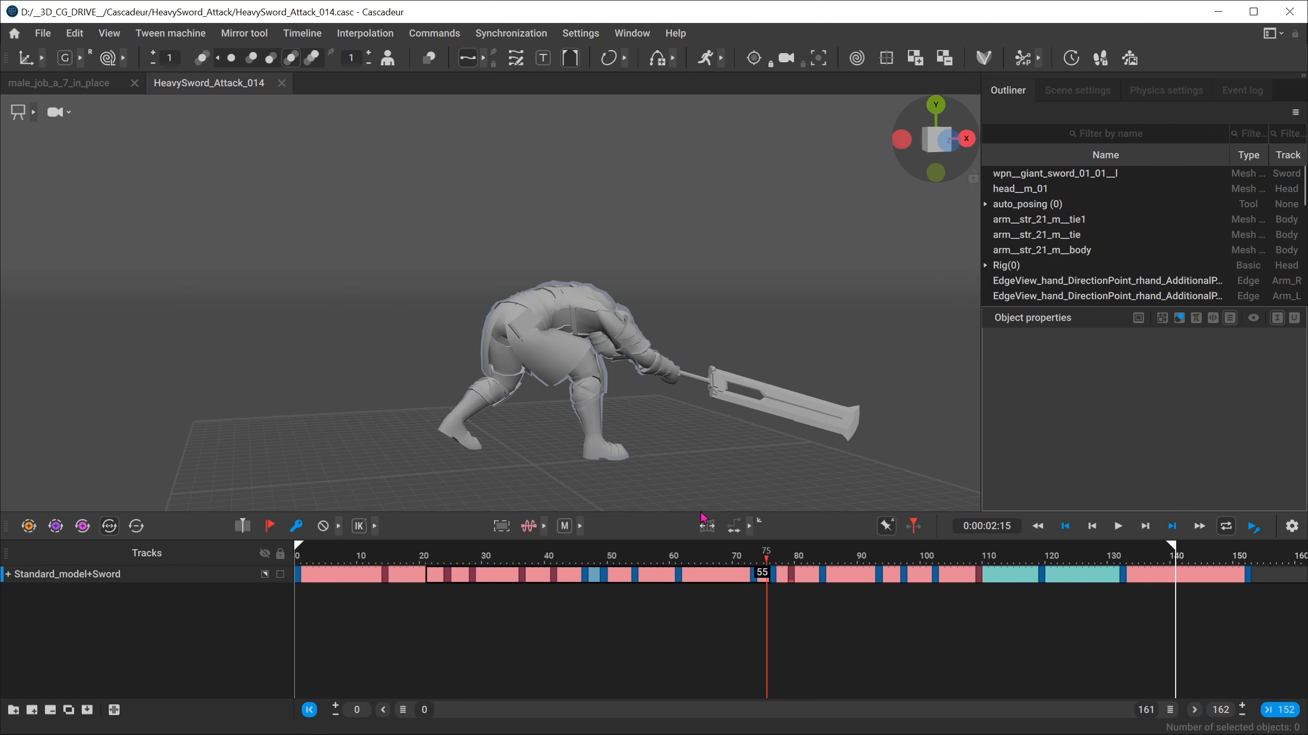
pyautogui.click(312, 58)
pyautogui.keyDown('alt'); pyautogui.moveTo(519, 344); pyautogui.dragTo(413, 363); pyautogui.keyUp('alt')
pyautogui.keyDown('alt'); pyautogui.moveTo(639, 338); pyautogui.dragTo(575, 312); pyautogui.keyUp('alt')
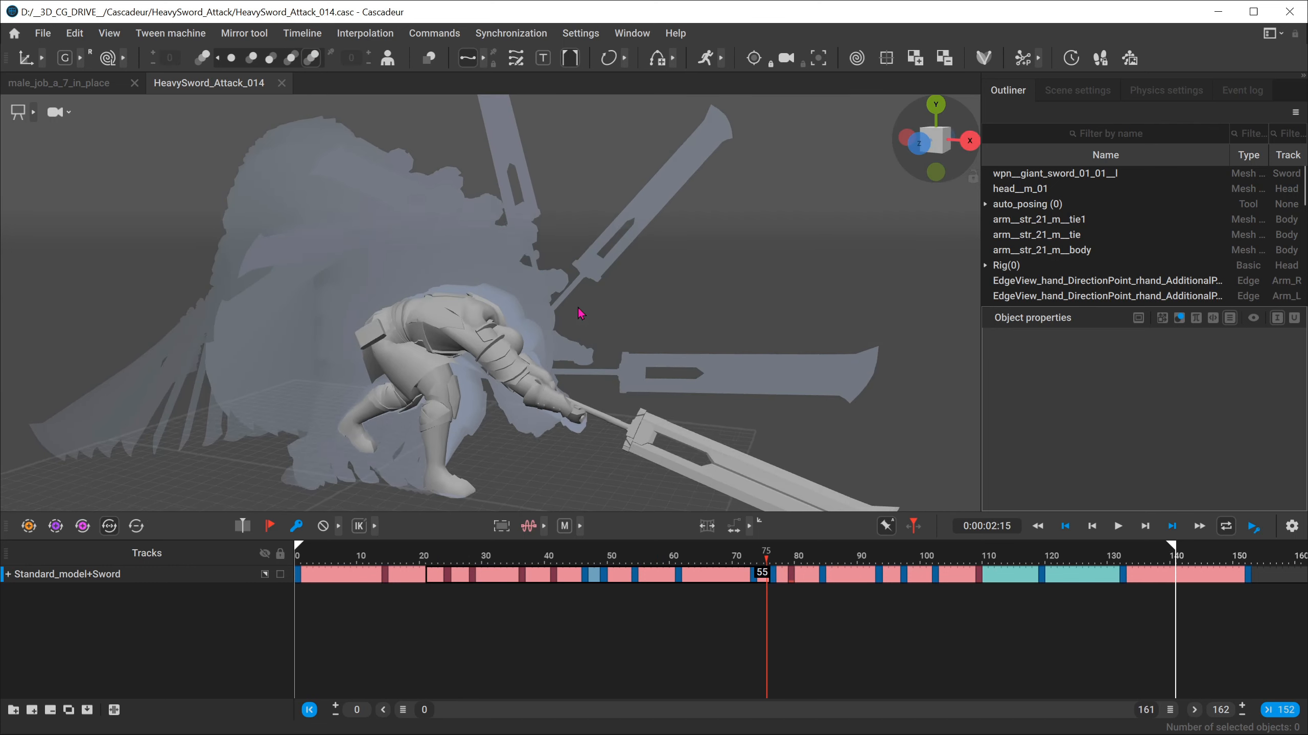
# Step: Try the outlined ghost mode and keyframe-only ghosts, returning to filled ghosts on every frame of the interval
pyautogui.click(388, 58)
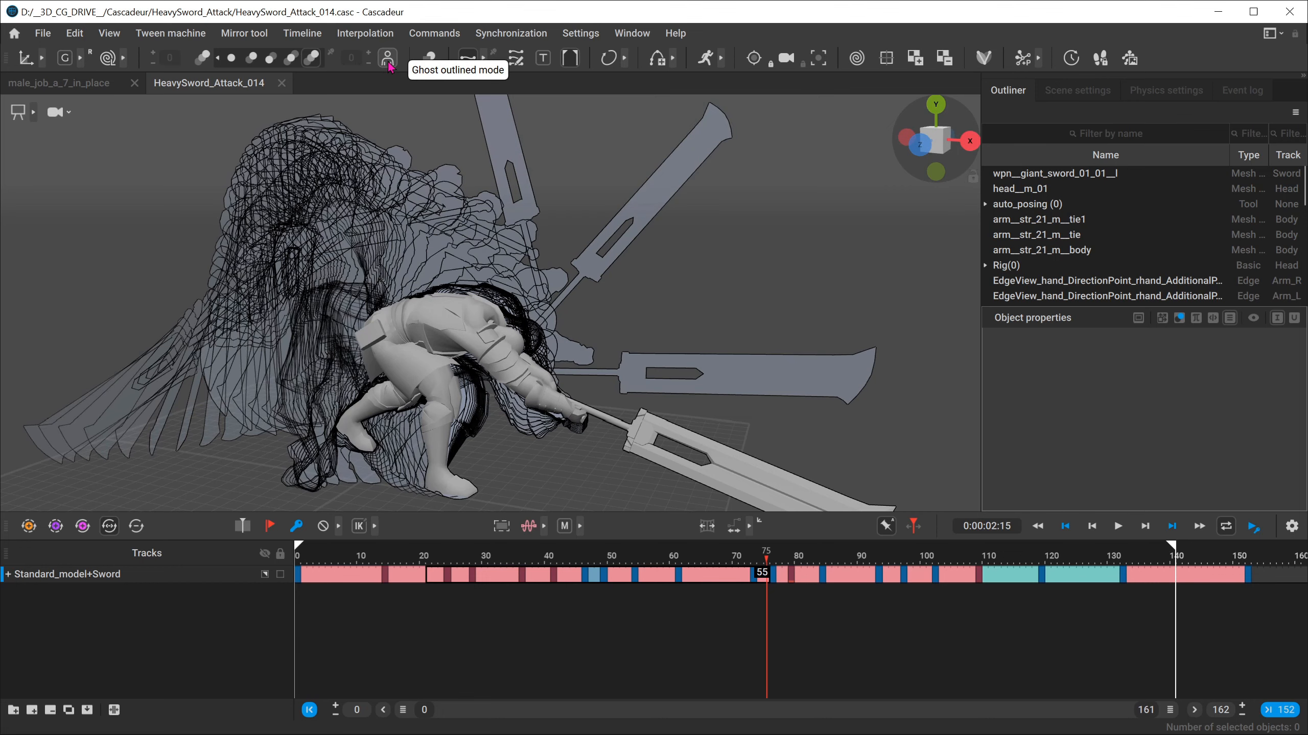
pyautogui.keyDown('alt'); pyautogui.moveTo(471, 323); pyautogui.dragTo(353, 256); pyautogui.keyUp('alt')
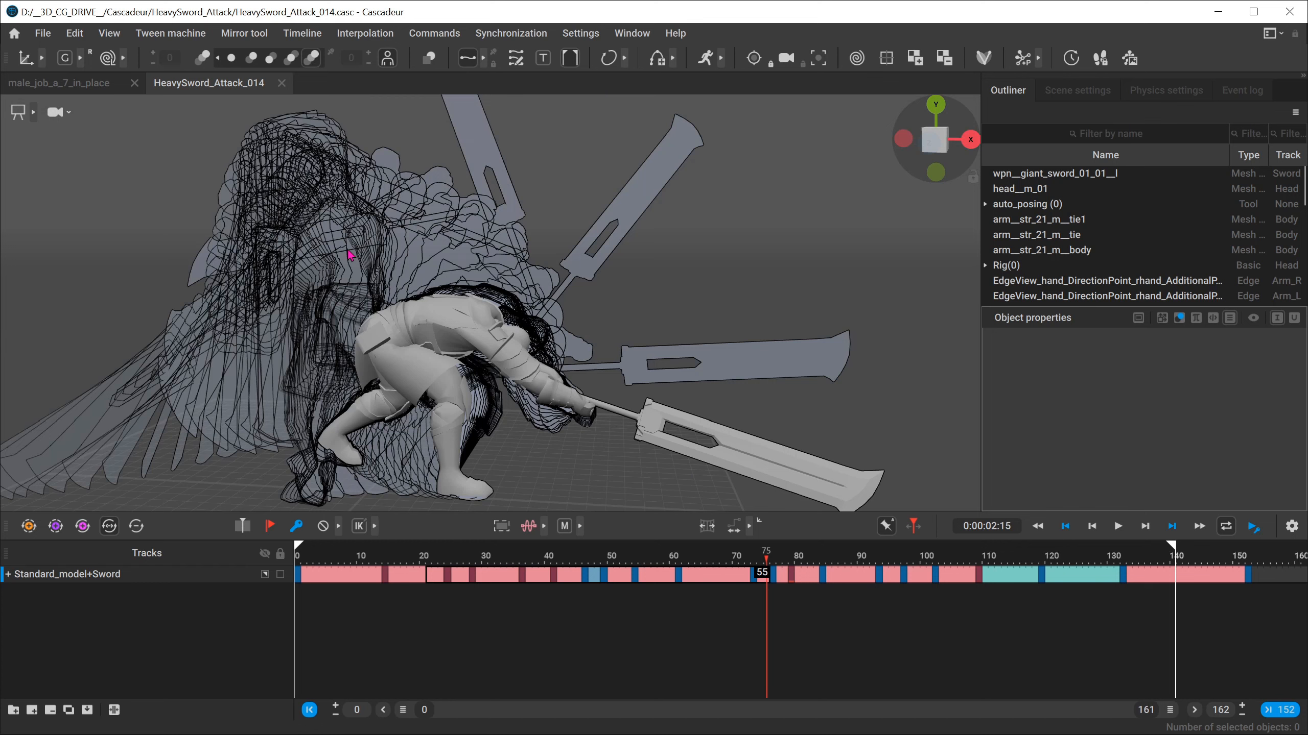
pyautogui.click(388, 59)
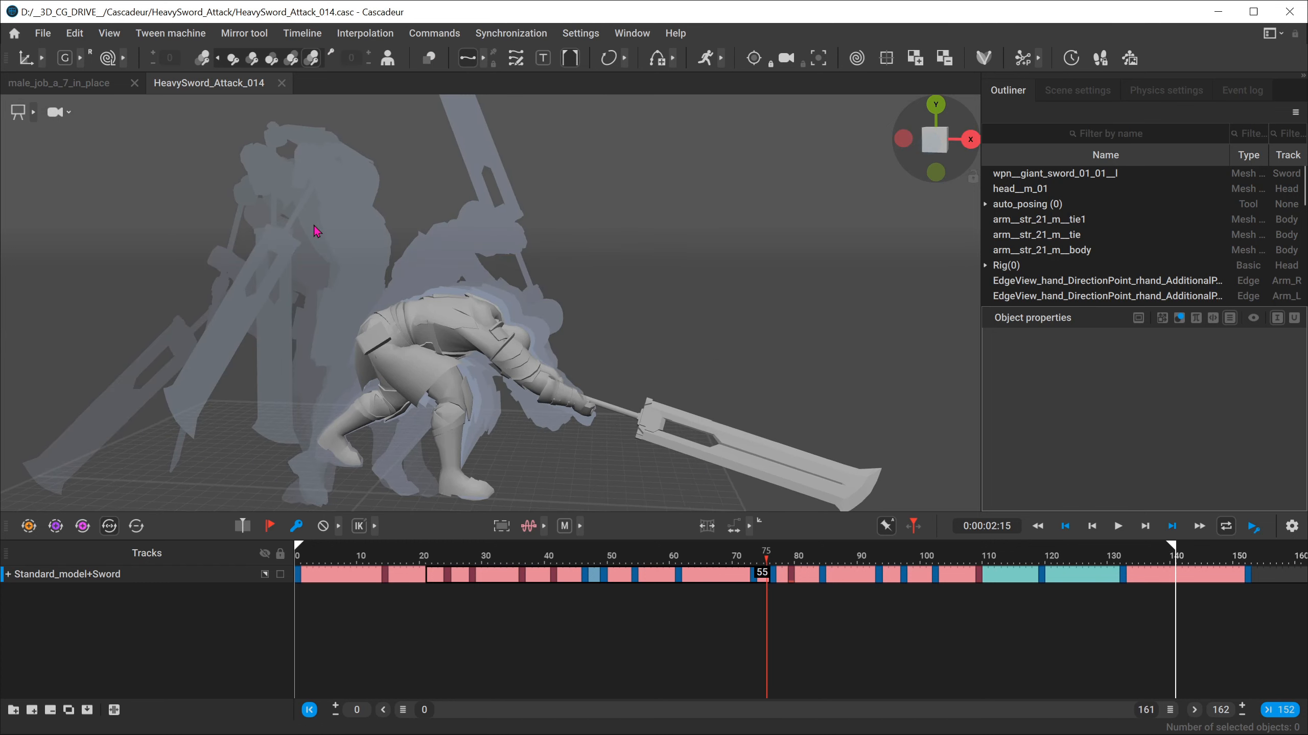
pyautogui.keyDown('alt'); pyautogui.moveTo(313, 230); pyautogui.dragTo(339, 191); pyautogui.keyUp('alt')
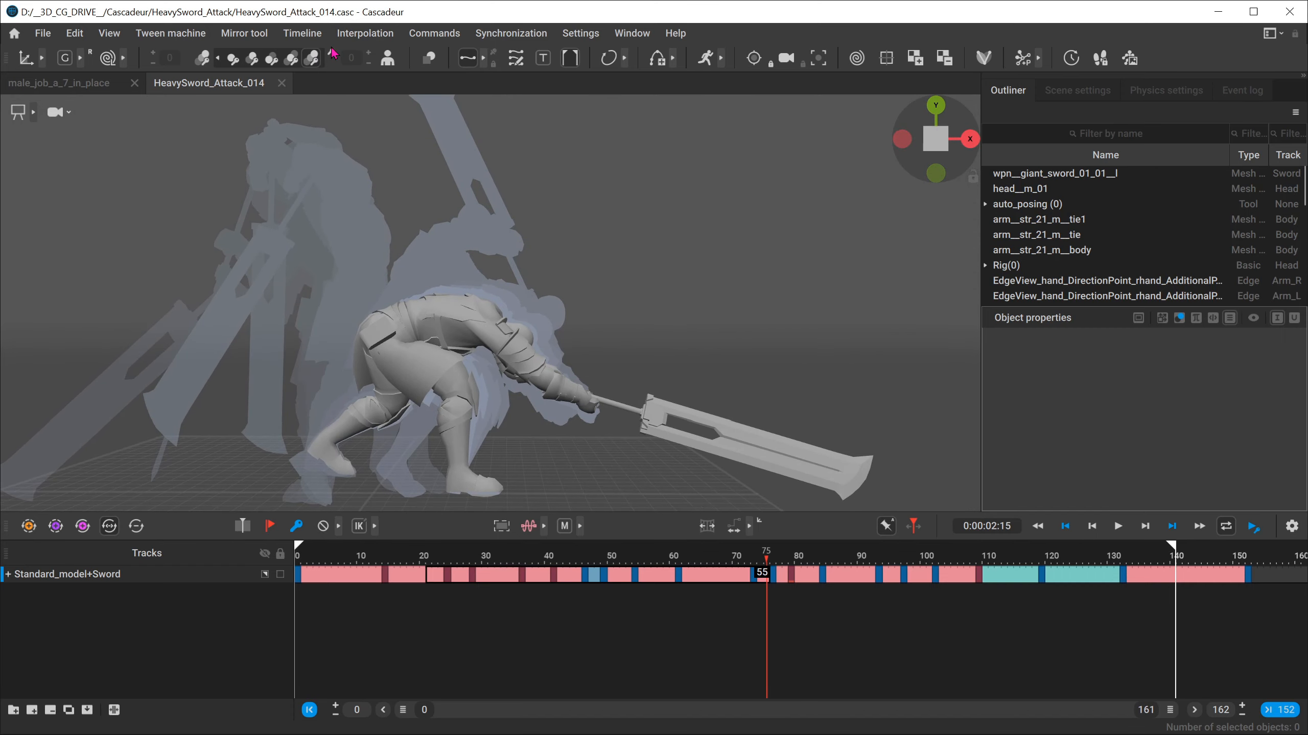
pyautogui.click(333, 59)
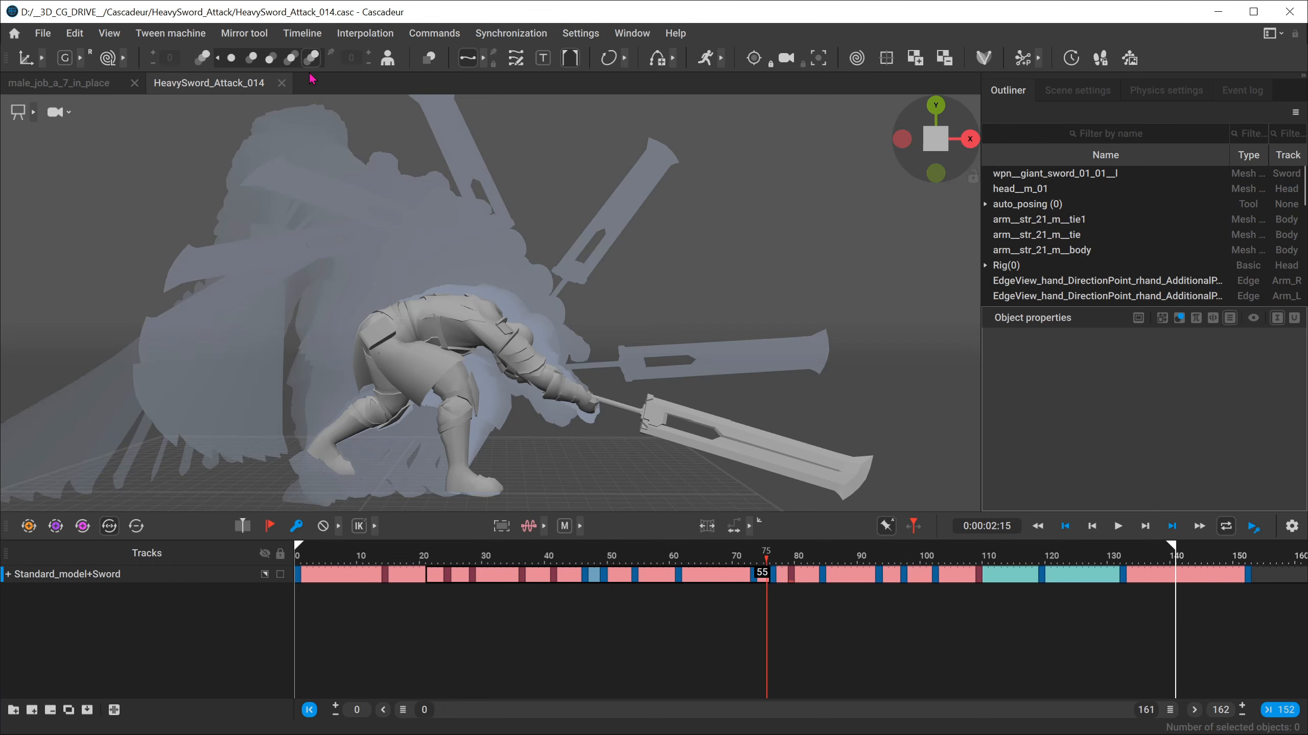
# Step: Switch to the neighbors ghost state and set the number of next ghosts to 8
pyautogui.click(289, 60)
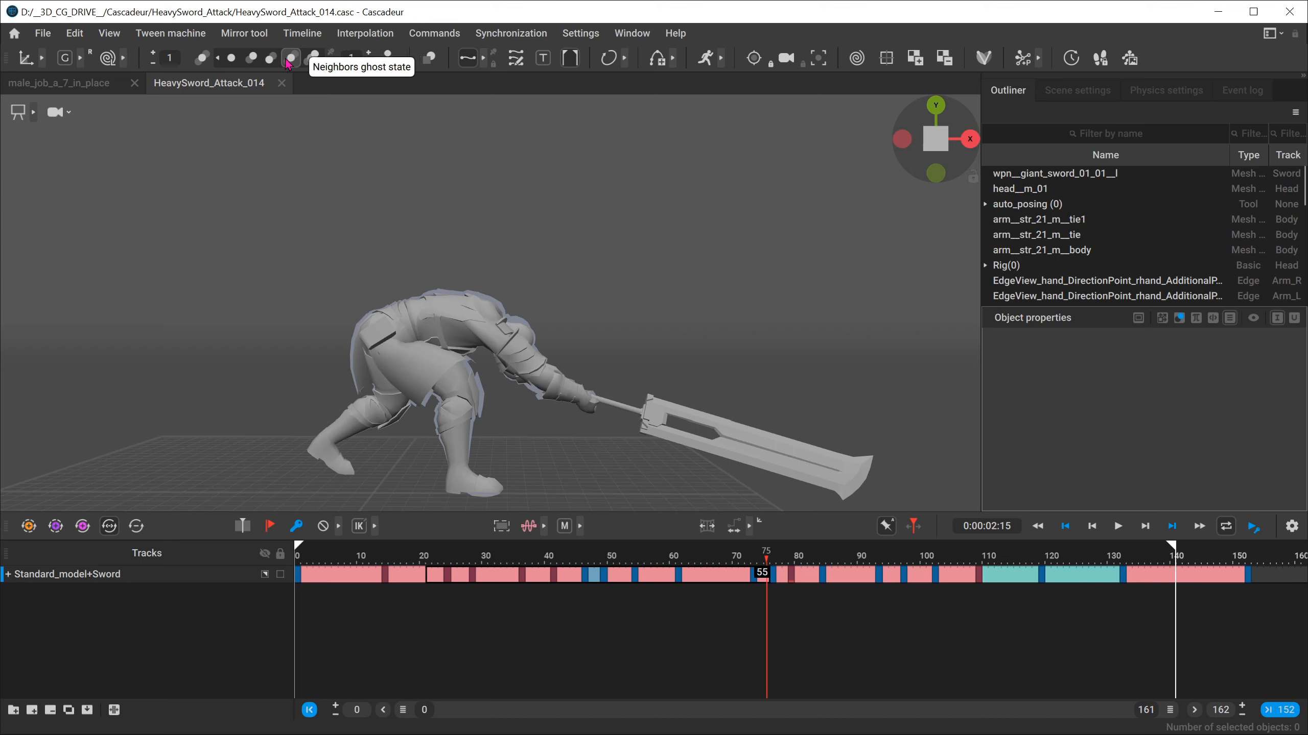
pyautogui.click(369, 53)
pyautogui.click(369, 53)
pyautogui.click(369, 53)
pyautogui.click(369, 53)
pyautogui.click(369, 53)
pyautogui.click(369, 53)
pyautogui.click(369, 54)
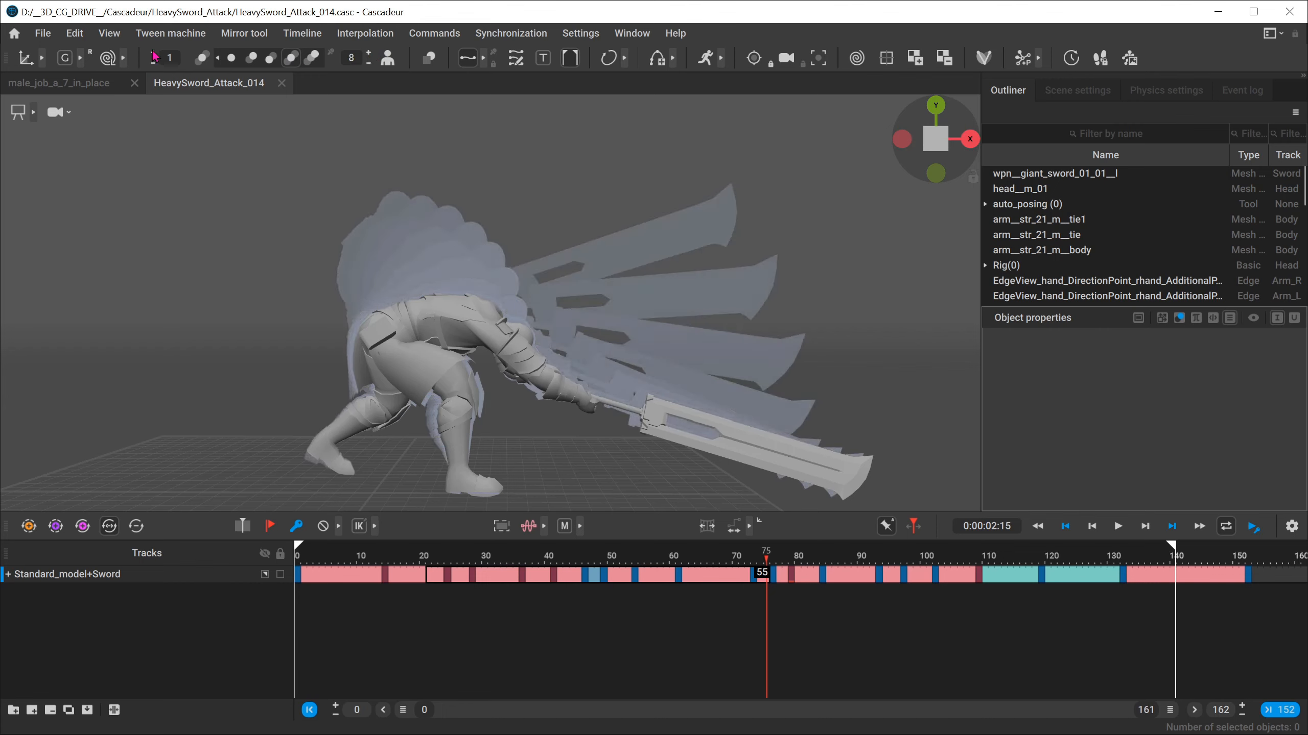
# Step: Go to frame 44 and set the number of previous ghosts to 3
pyautogui.moveTo(535, 554); pyautogui.dragTo(581, 537)
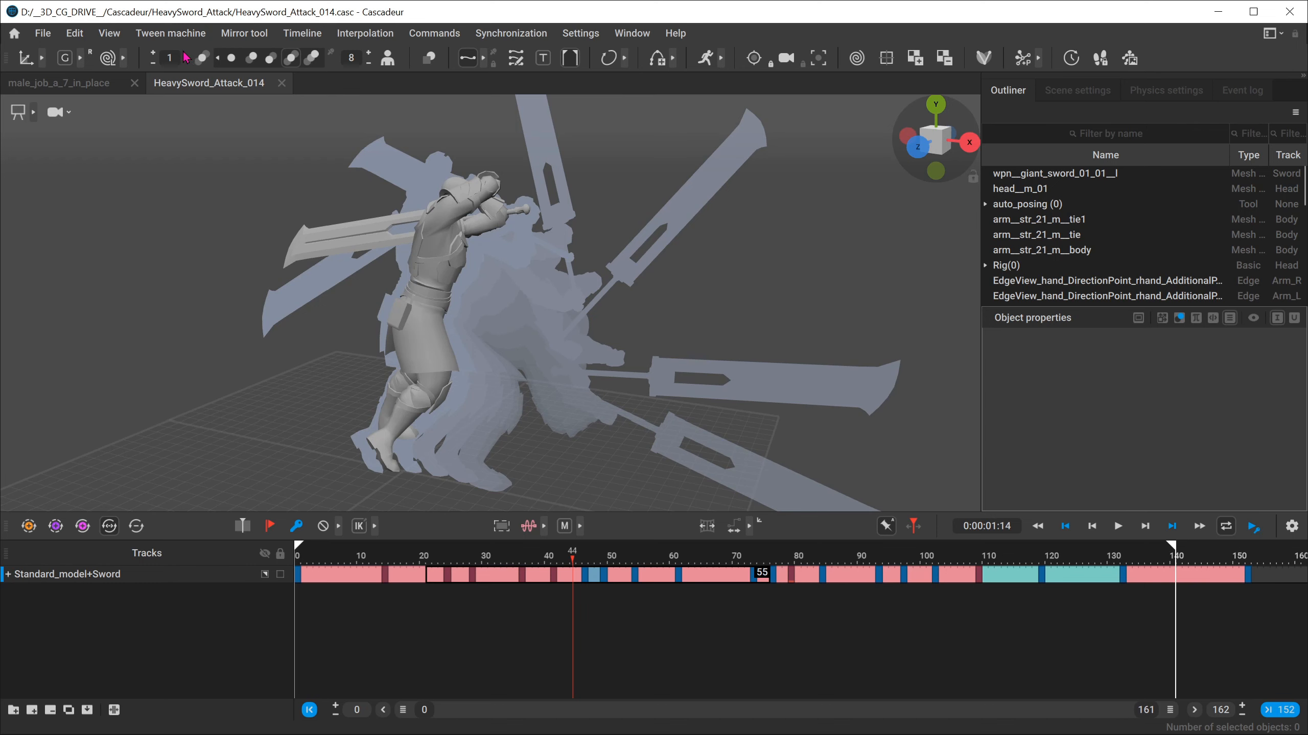
pyautogui.click(151, 56)
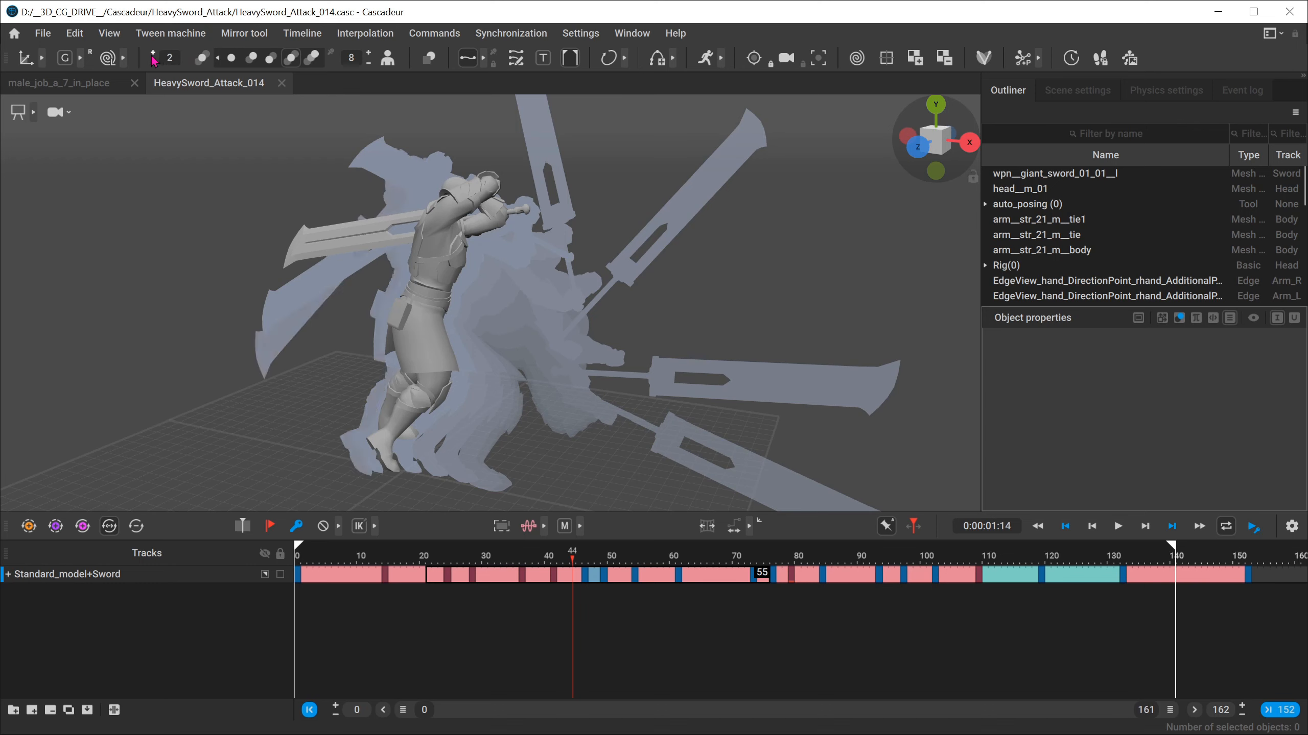
pyautogui.click(152, 52)
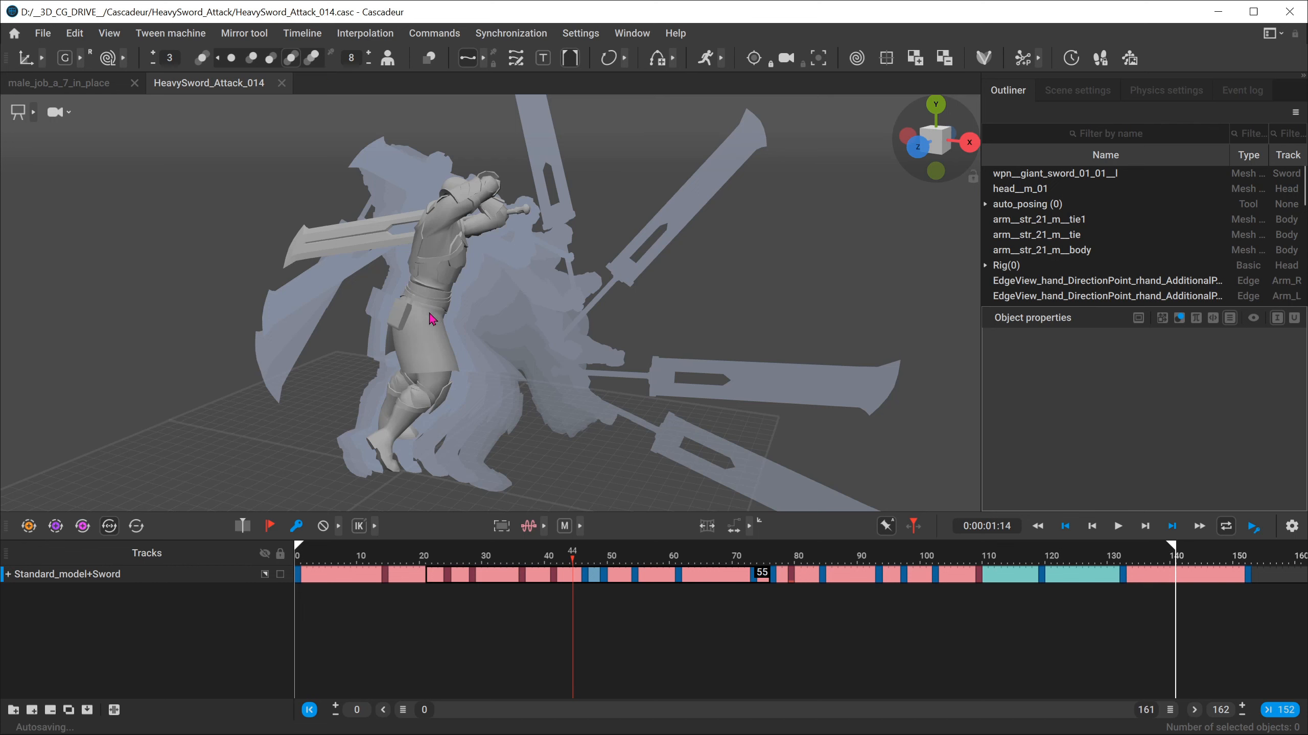
# Step: Switch to the male_job_a_7_in_place scene and scrub the run cycle from frame 0 to 23
pyautogui.hotkey('ctrl', 'Tab')
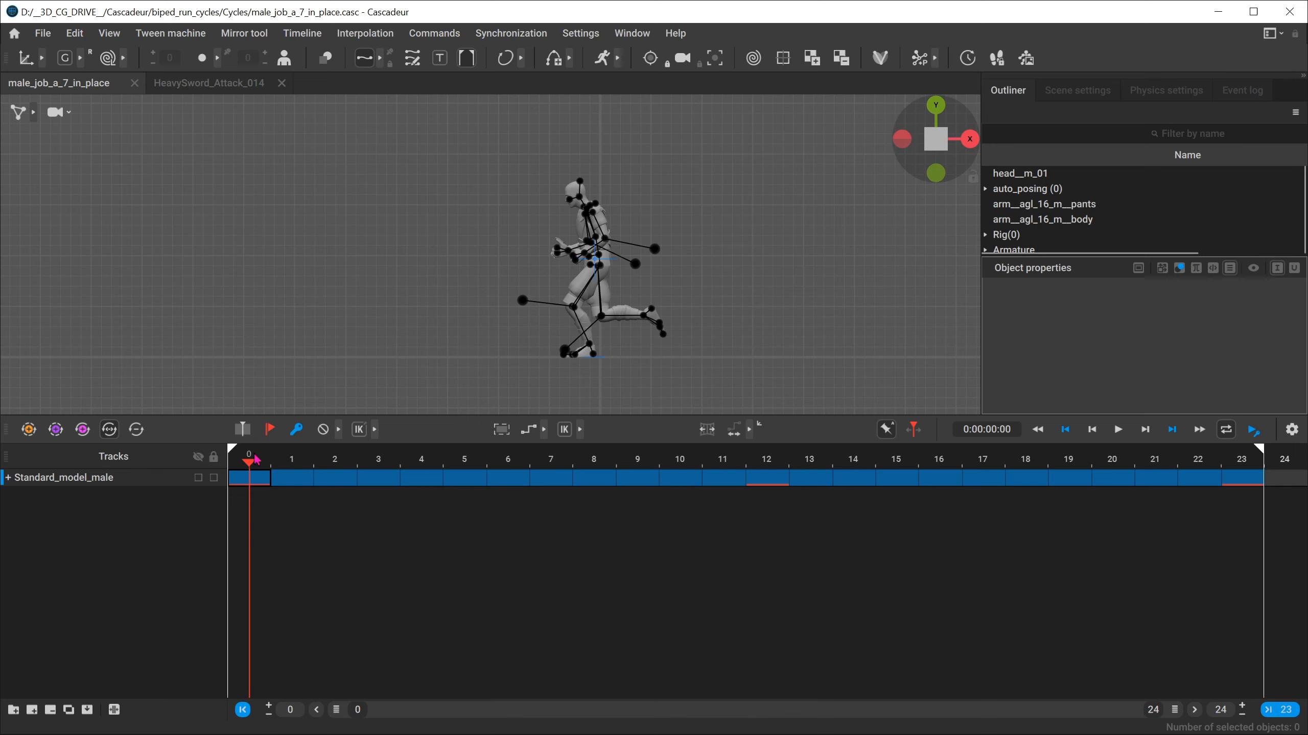
pyautogui.moveTo(256, 458); pyautogui.dragTo(1248, 479)
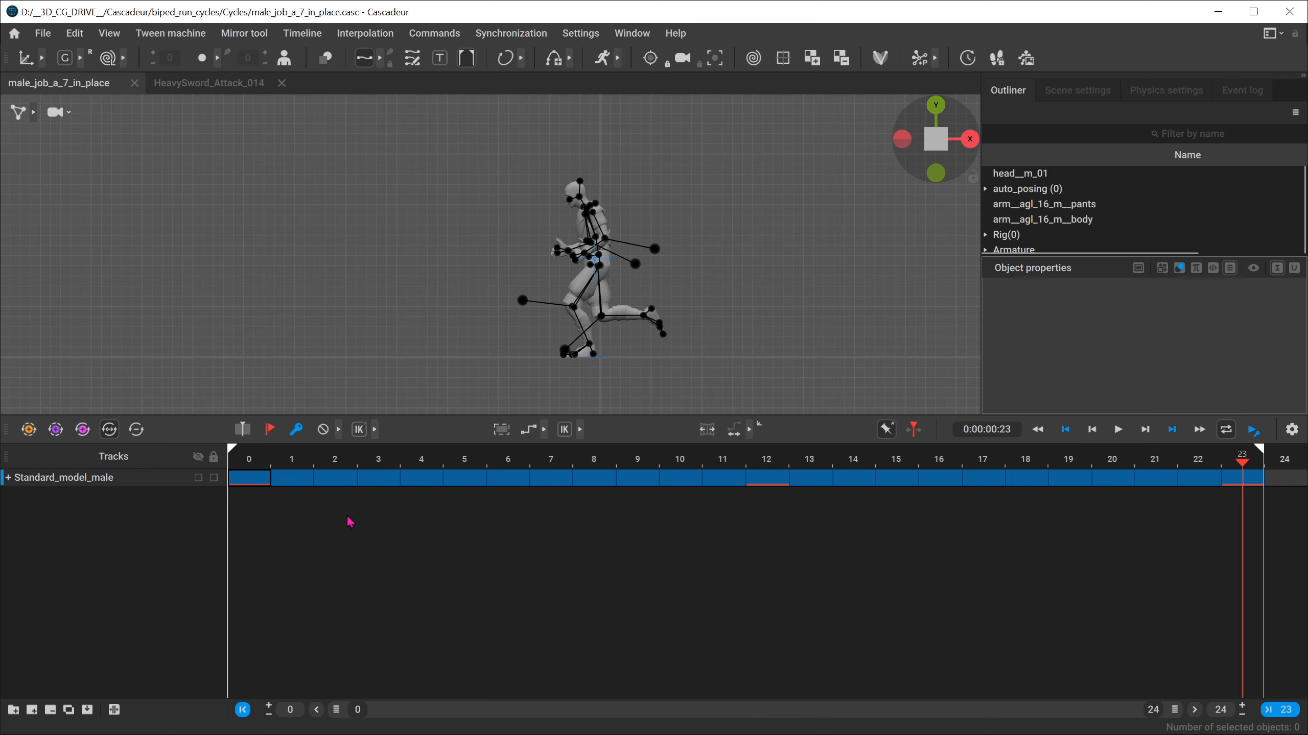
pyautogui.moveTo(253, 453); pyautogui.dragTo(1241, 470)
# Step: Select all character points and frames 0 to 23, and enable interval edit mode with the linear option
pyautogui.moveTo(461, 284); pyautogui.dragTo(628, 292, button='middle')
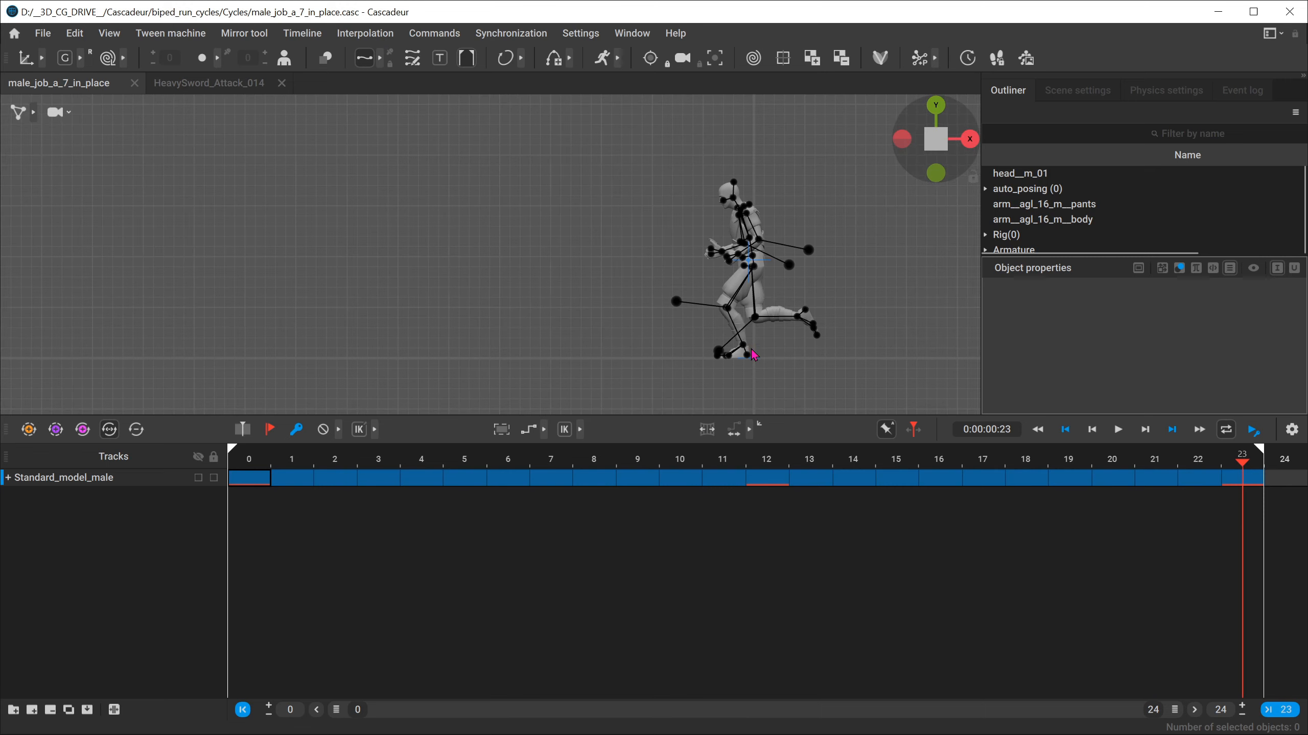
pyautogui.moveTo(580, 152); pyautogui.dragTo(894, 393)
pyautogui.moveTo(245, 484); pyautogui.dragTo(1257, 495)
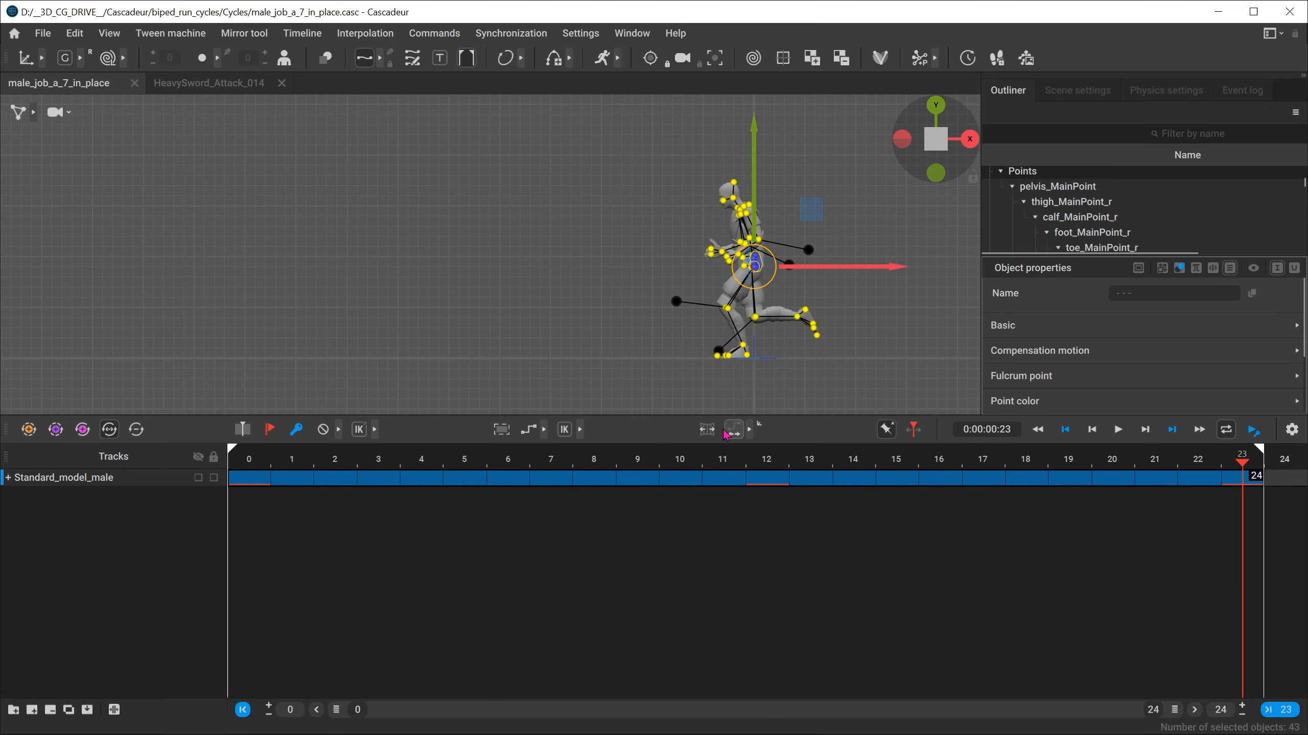
pyautogui.click(733, 430)
pyautogui.click(749, 430)
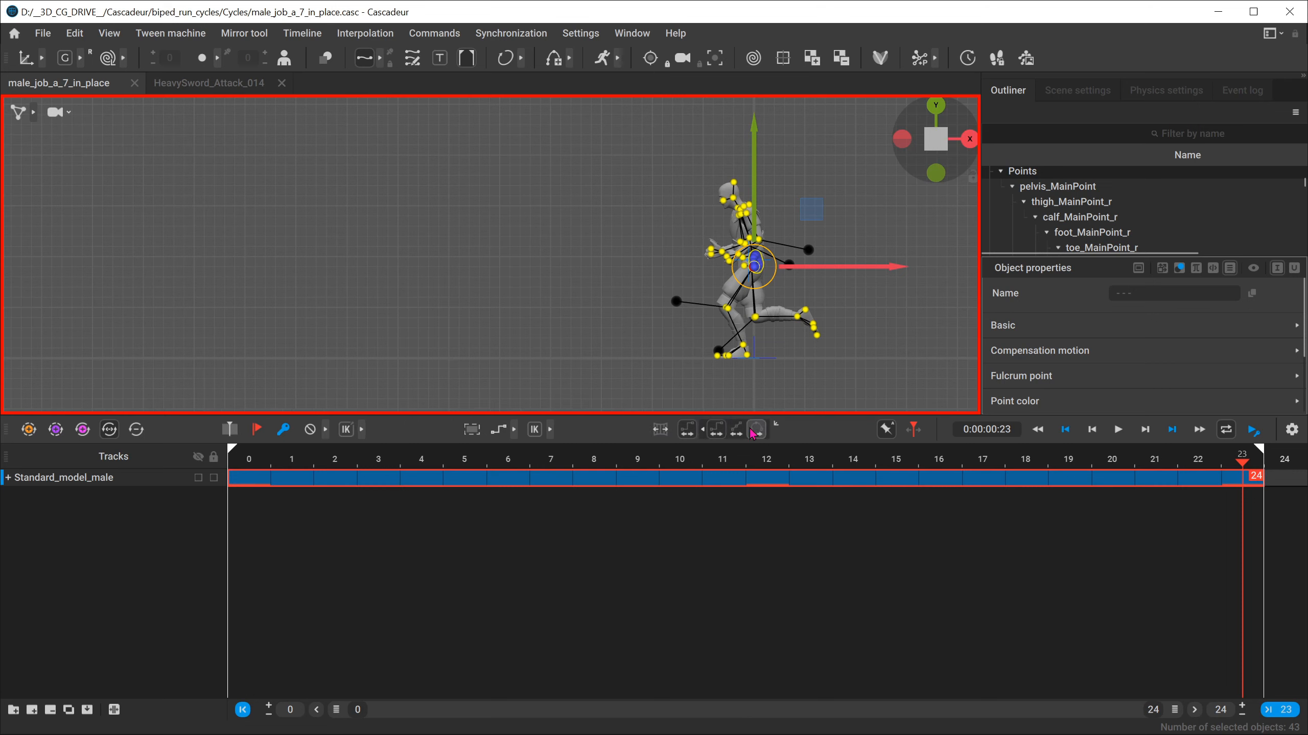
pyautogui.click(736, 432)
# Step: Show ghosts for the selected interval and shift the character along the X axis in its facing direction
pyautogui.click(217, 57)
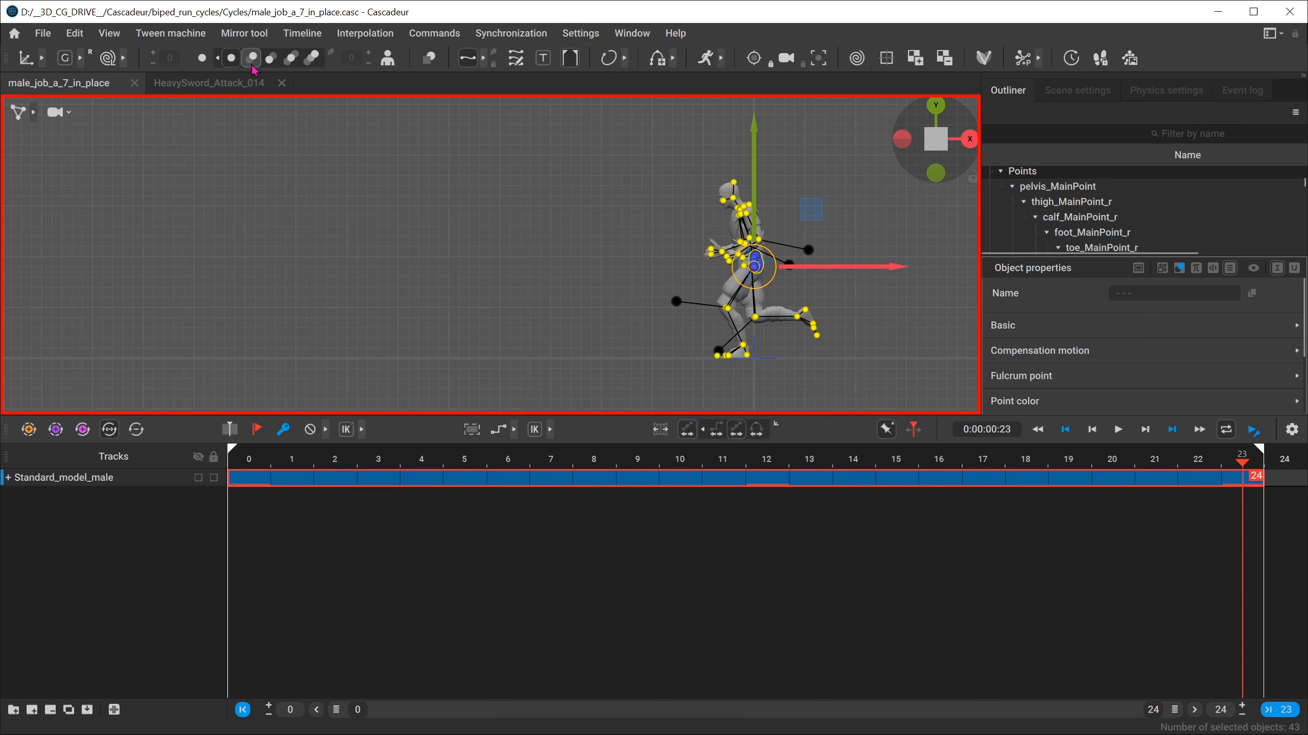
pyautogui.click(309, 58)
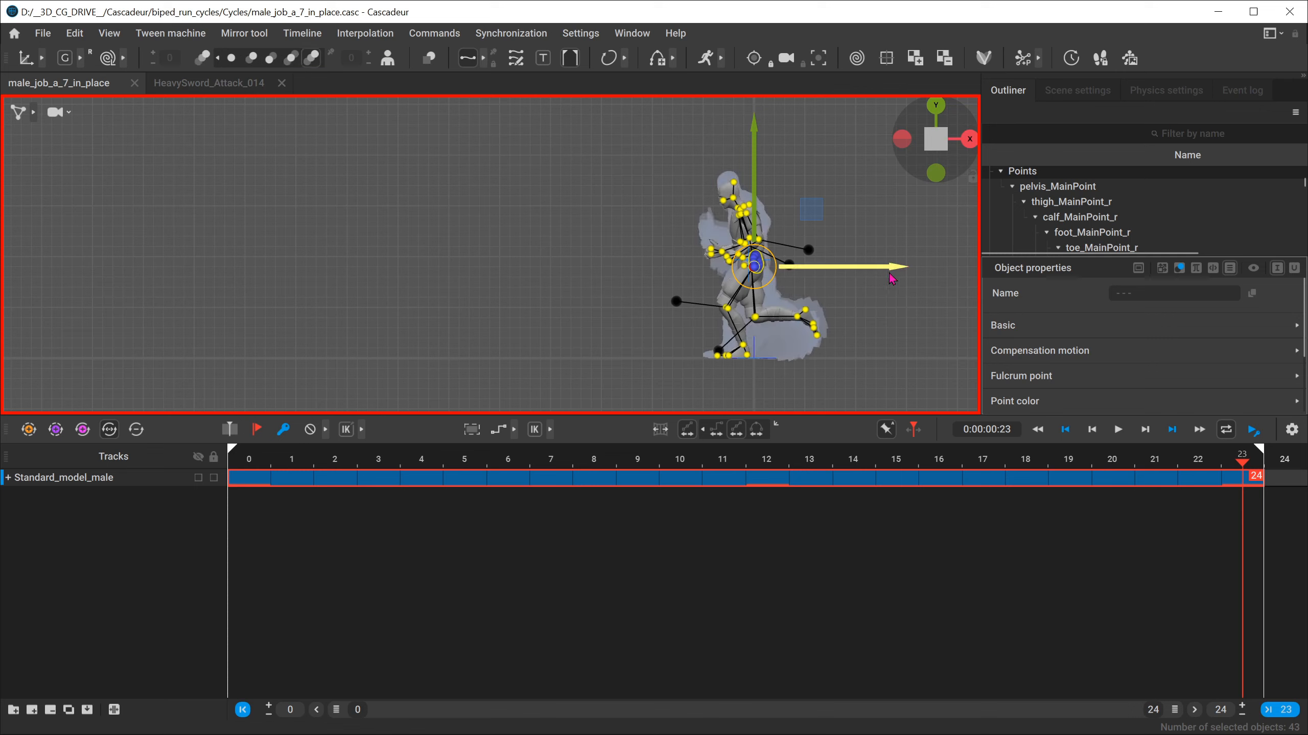
pyautogui.moveTo(901, 272); pyautogui.dragTo(664, 274)
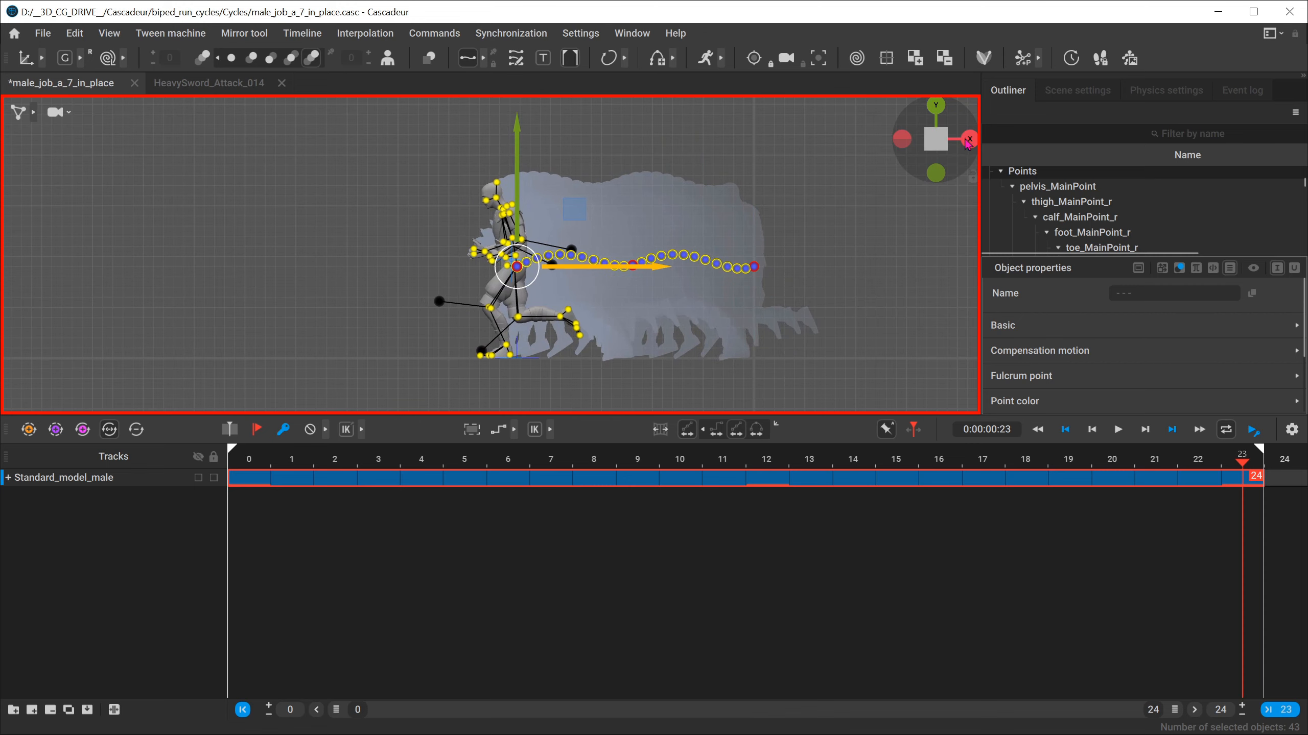
# Step: Enlarge the viewport and examine the forward run's ghost trail, trajectory and foot contacts up close
pyautogui.click(934, 144)
pyautogui.keyDown('alt'); pyautogui.moveTo(543, 283); pyautogui.dragTo(846, 248); pyautogui.keyUp('alt')
pyautogui.scroll(5, 524, 253)
pyautogui.keyDown('alt'); pyautogui.moveTo(499, 248); pyautogui.dragTo(561, 287); pyautogui.keyUp('alt')
pyautogui.keyDown('alt'); pyautogui.moveTo(487, 211); pyautogui.dragTo(482, 284, button='middle'); pyautogui.keyUp('alt')
pyautogui.scroll(-1, 482, 284)
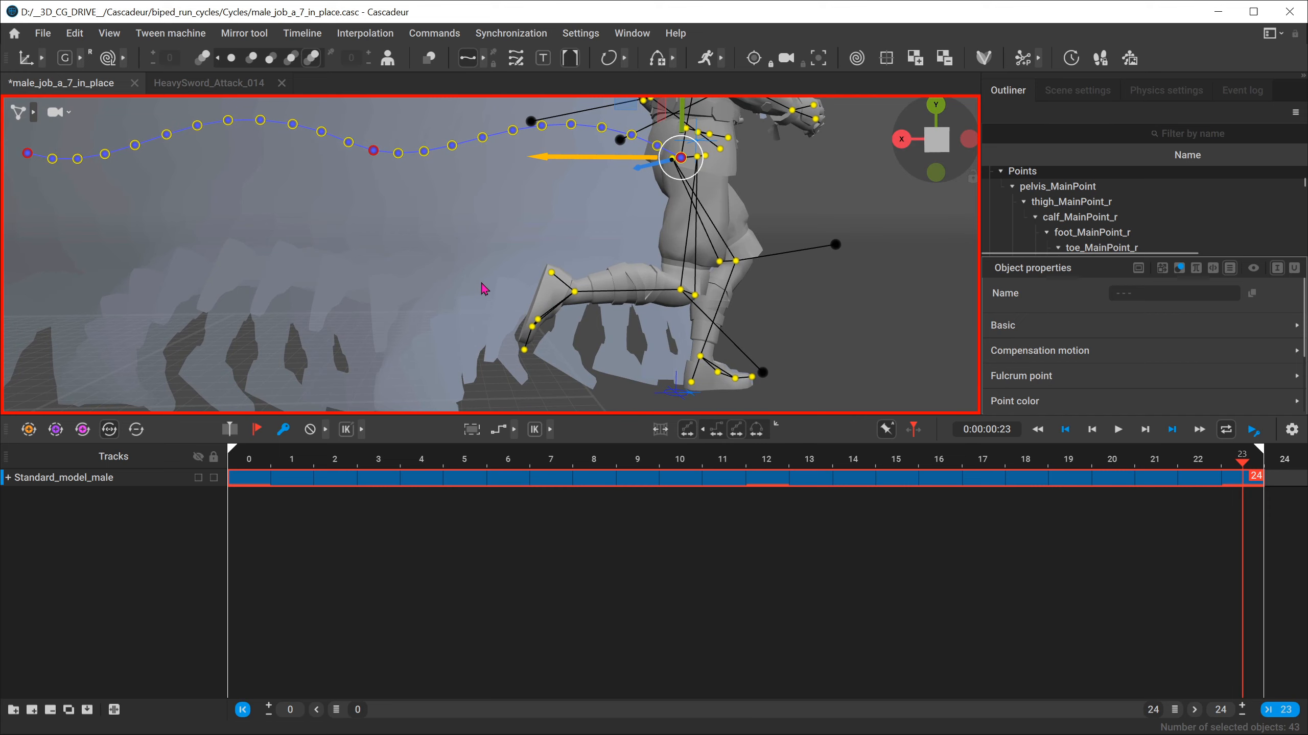
pyautogui.keyDown('alt'); pyautogui.moveTo(481, 283); pyautogui.dragTo(722, 368); pyautogui.keyUp('alt')
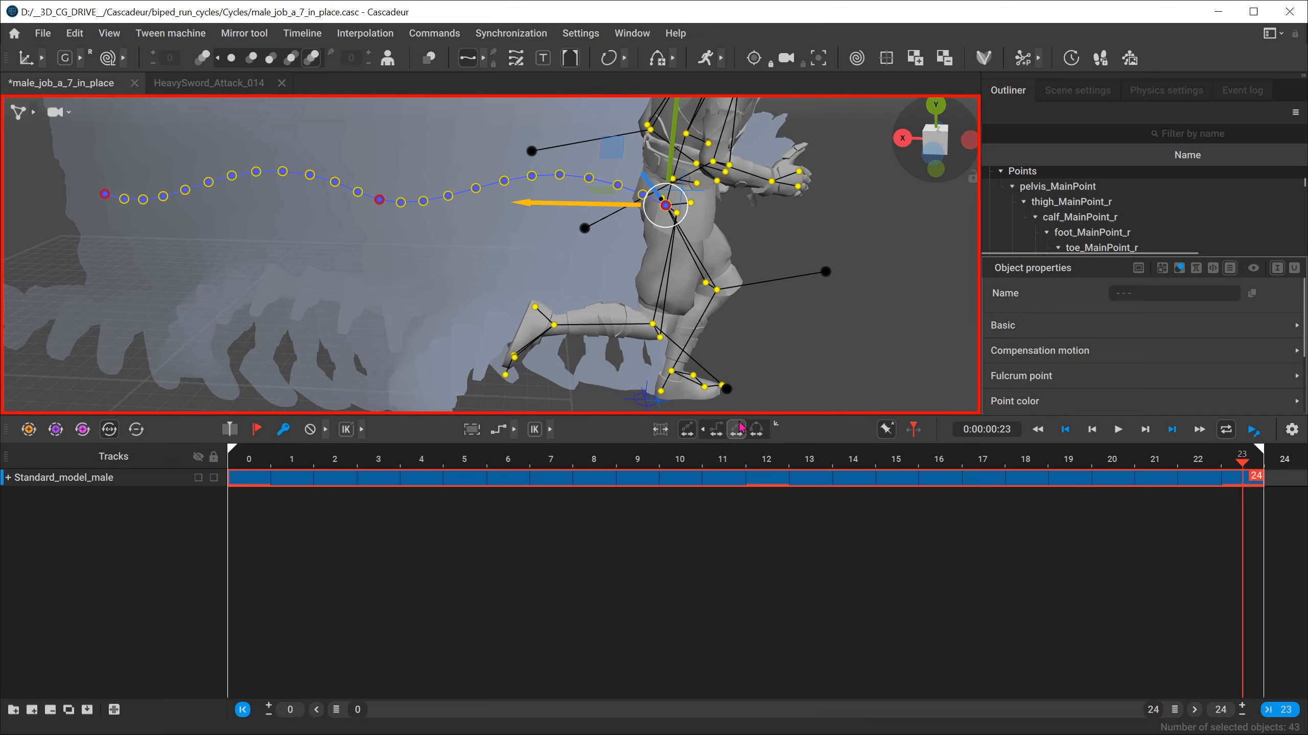
pyautogui.moveTo(738, 414); pyautogui.dragTo(738, 589)
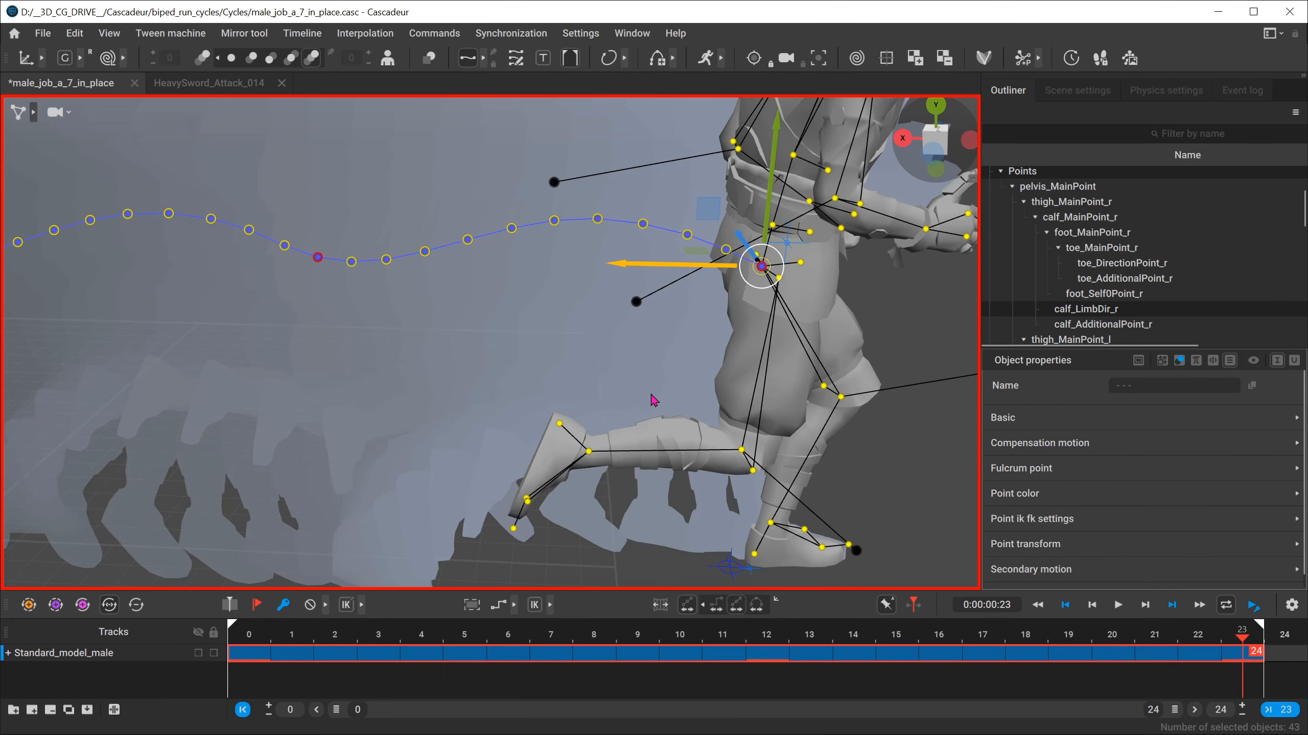
pyautogui.keyDown('alt'); pyautogui.moveTo(652, 392); pyautogui.dragTo(609, 348, button='middle'); pyautogui.keyUp('alt')
pyautogui.moveTo(636, 235)
pyautogui.mouseDown()
pyautogui.moveTo(591, 235)
pyautogui.moveTo(637, 232)
pyautogui.mouseUp()
pyautogui.keyDown('alt'); pyautogui.moveTo(277, 469); pyautogui.dragTo(508, 463); pyautogui.keyUp('alt')
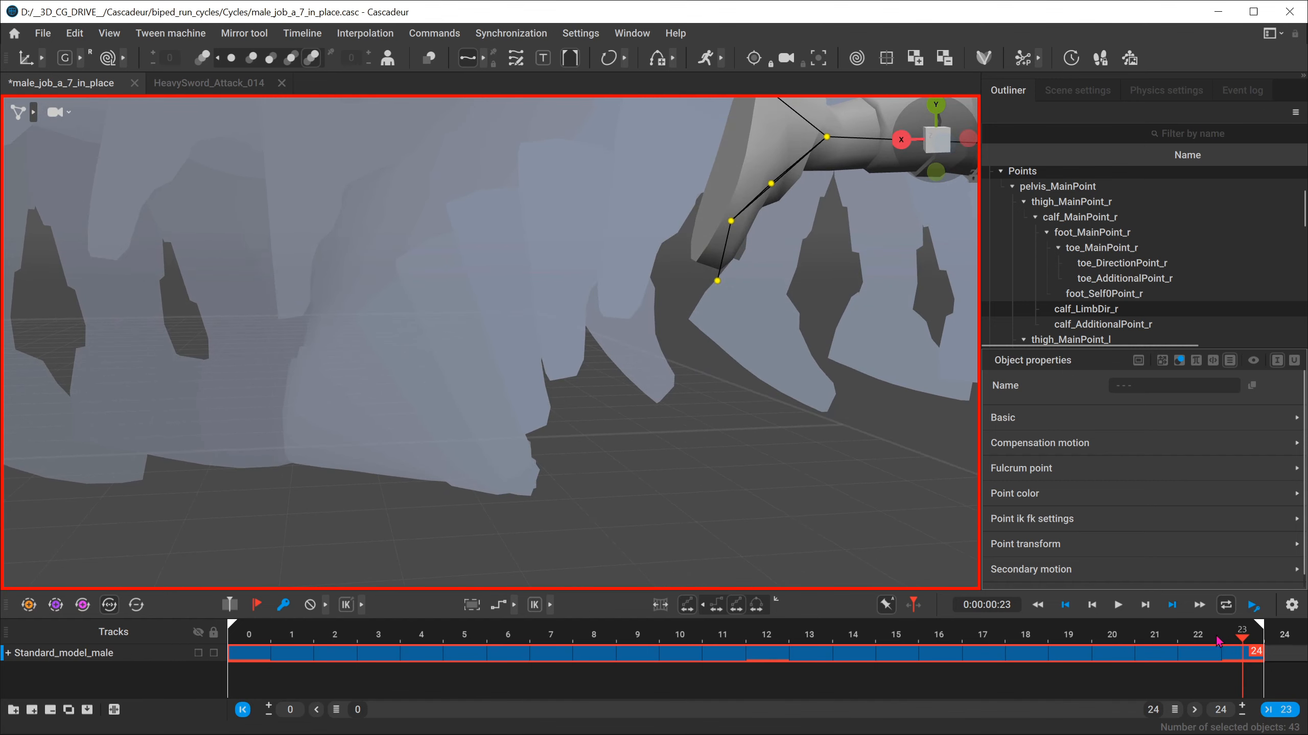
# Step: Check the forward run at frame 19 and return the timeline to frame 0
pyautogui.moveTo(1218, 641); pyautogui.dragTo(1070, 654)
pyautogui.keyDown('alt'); pyautogui.moveTo(814, 505); pyautogui.dragTo(401, 296, button='right'); pyautogui.keyUp('alt')
pyautogui.keyDown('alt'); pyautogui.moveTo(396, 293); pyautogui.dragTo(396, 354, button='middle'); pyautogui.keyUp('alt')
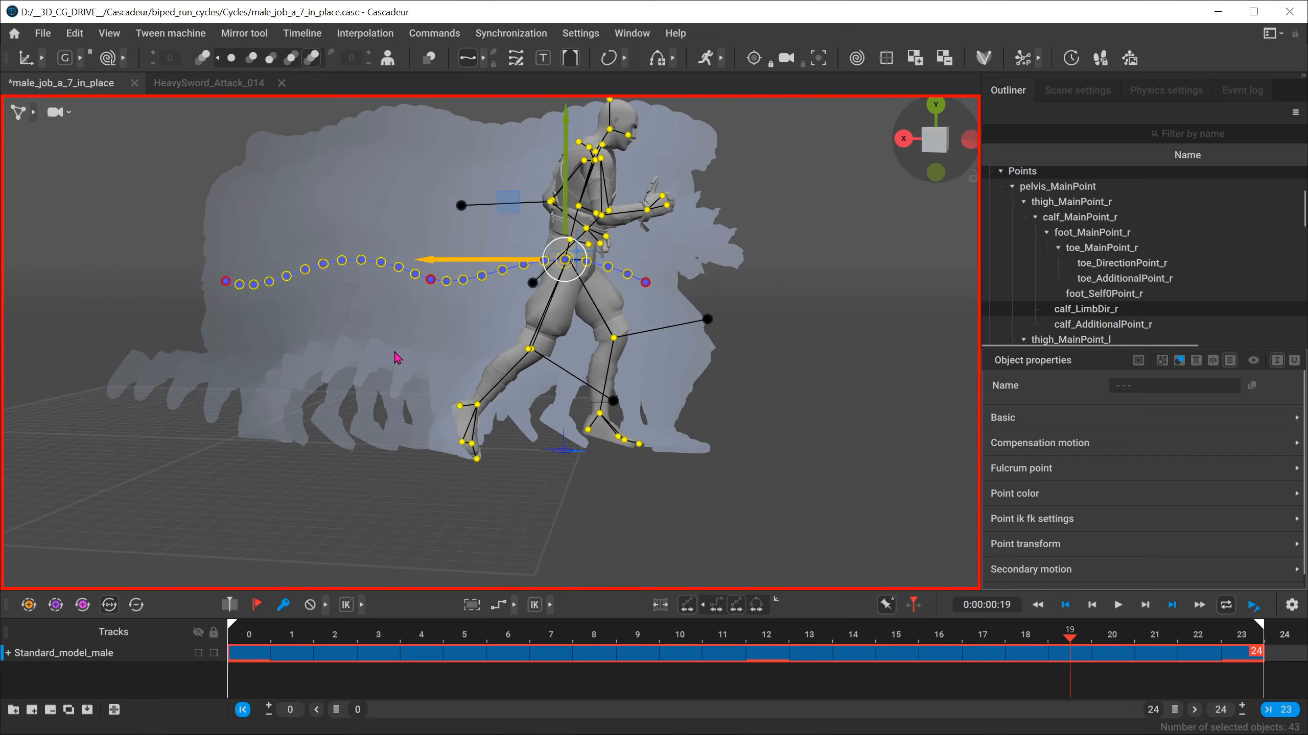
pyautogui.keyDown('alt'); pyautogui.moveTo(396, 354); pyautogui.dragTo(415, 290, button='right'); pyautogui.keyUp('alt')
pyautogui.moveTo(256, 637); pyautogui.dragTo(249, 606)
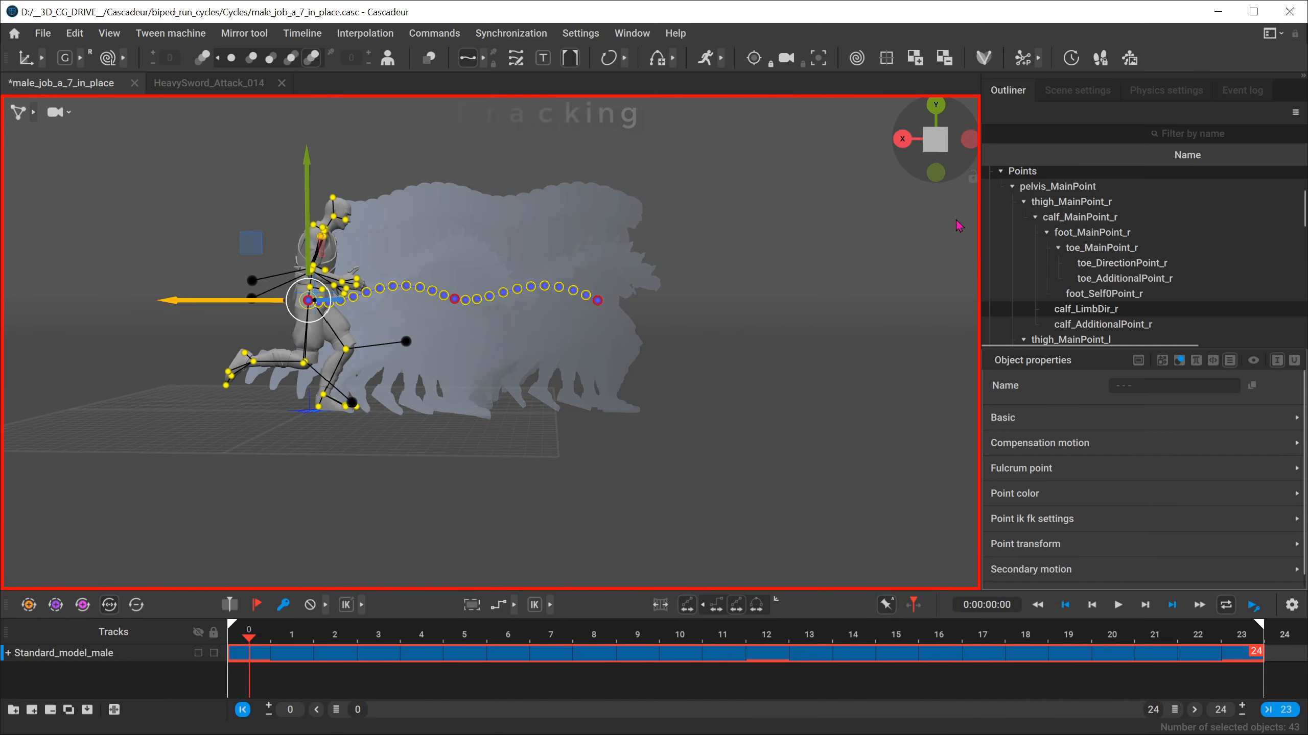
# Step: Select the character's center of mass in a close side view and track it with the camera
pyautogui.click(900, 145)
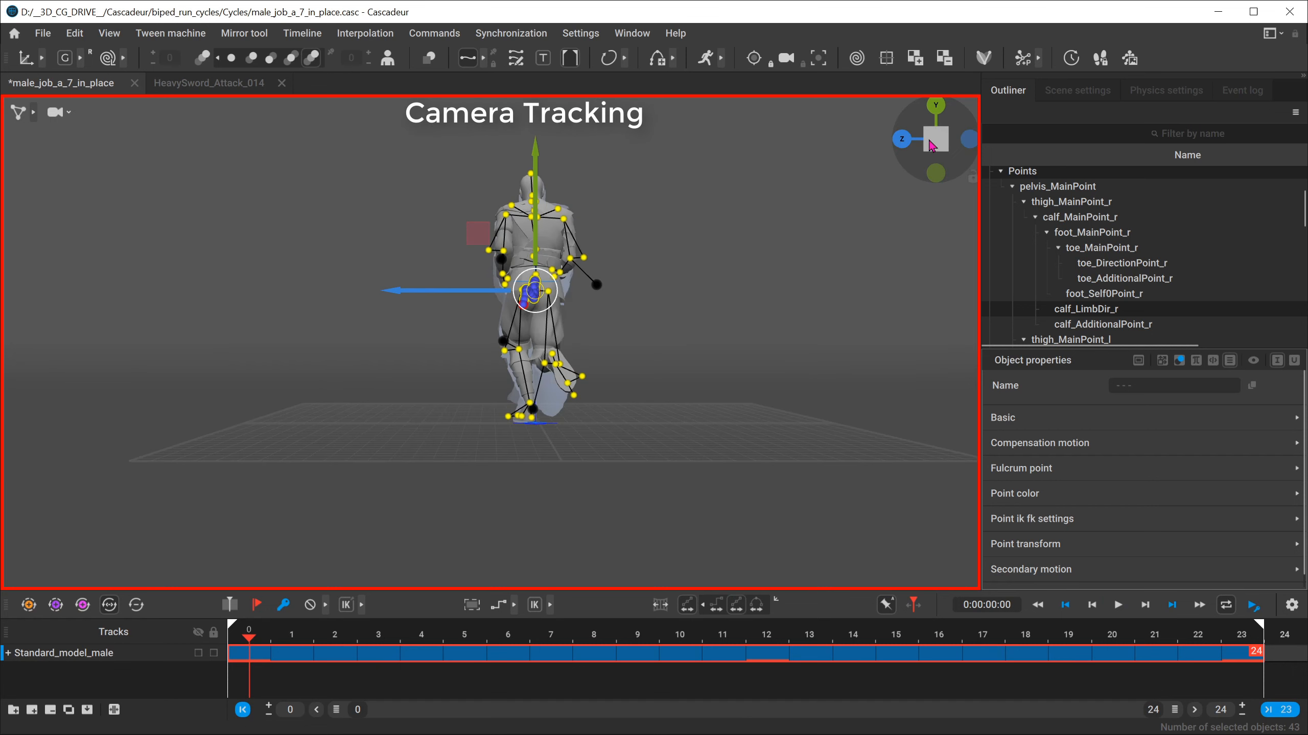
pyautogui.click(899, 144)
pyautogui.click(934, 139)
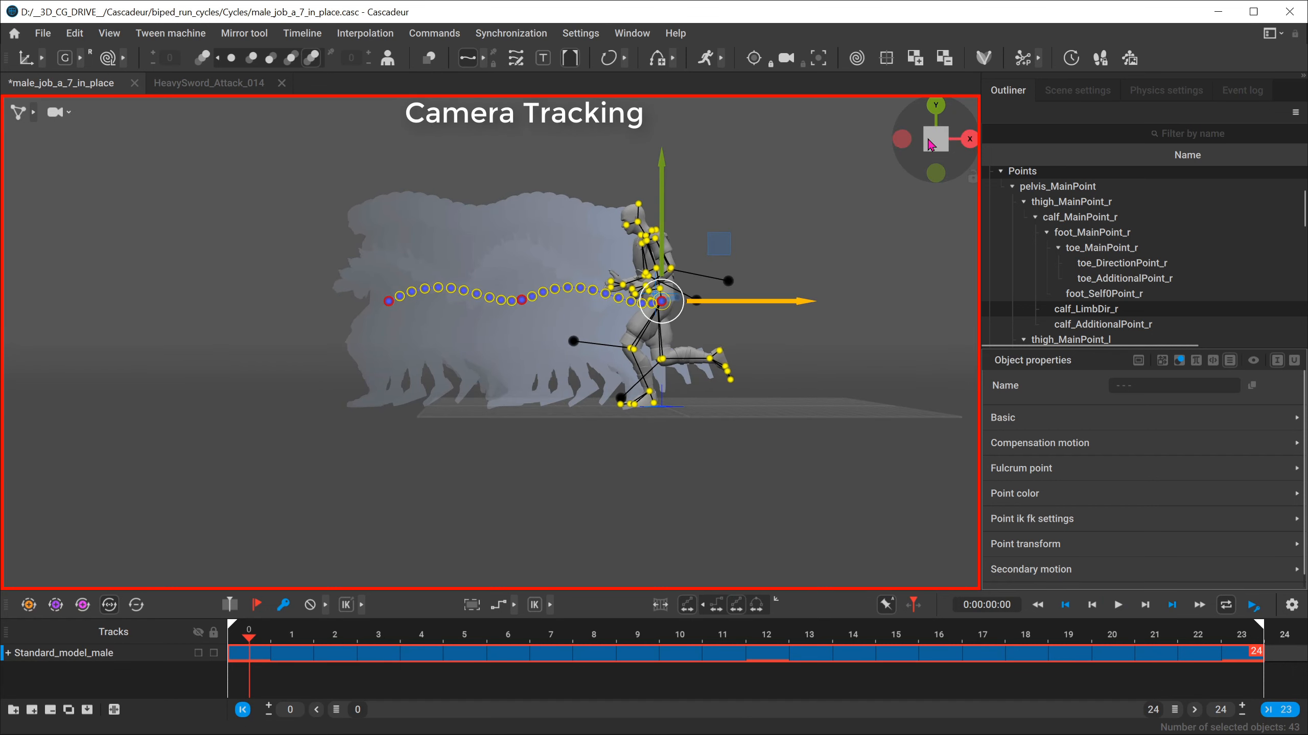
pyautogui.click(773, 239)
pyautogui.keyDown('alt'); pyautogui.moveTo(774, 240); pyautogui.dragTo(1050, 418, button='right'); pyautogui.keyUp('alt')
pyautogui.keyDown('alt'); pyautogui.moveTo(849, 400); pyautogui.dragTo(694, 375, button='middle'); pyautogui.keyUp('alt')
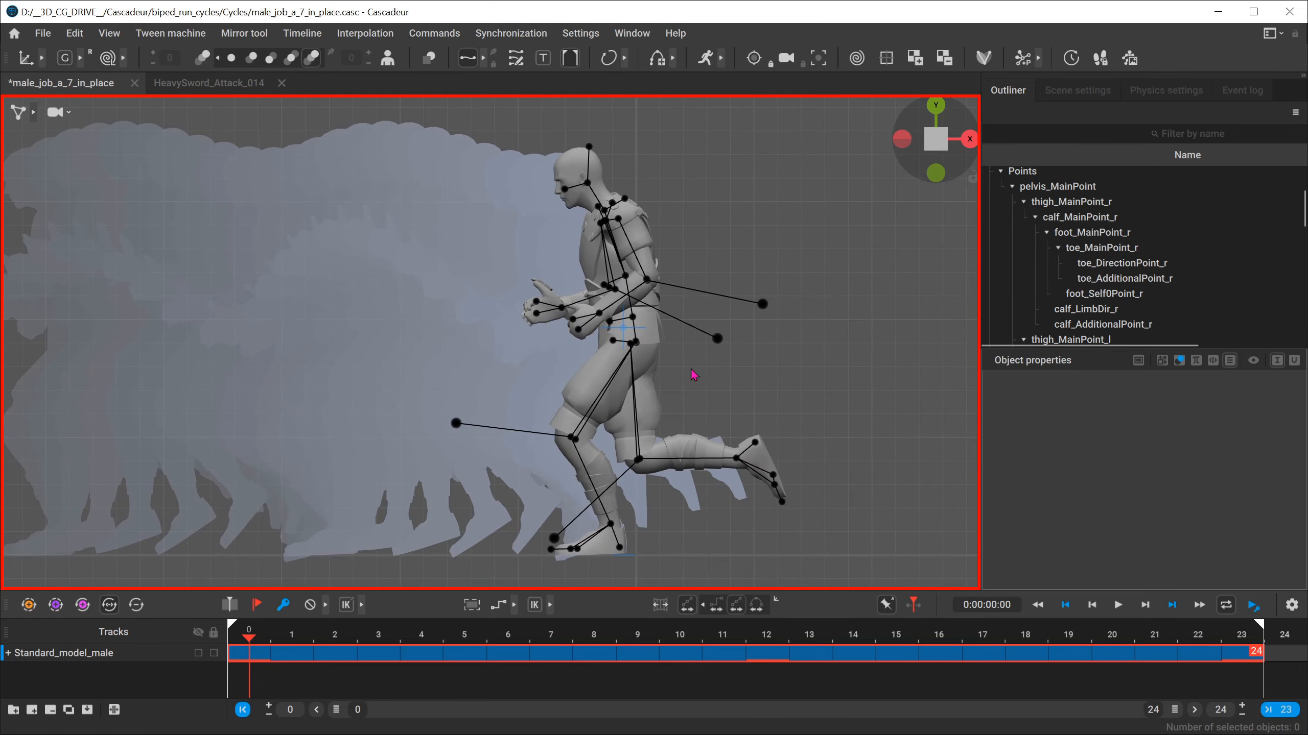
pyautogui.click(623, 329)
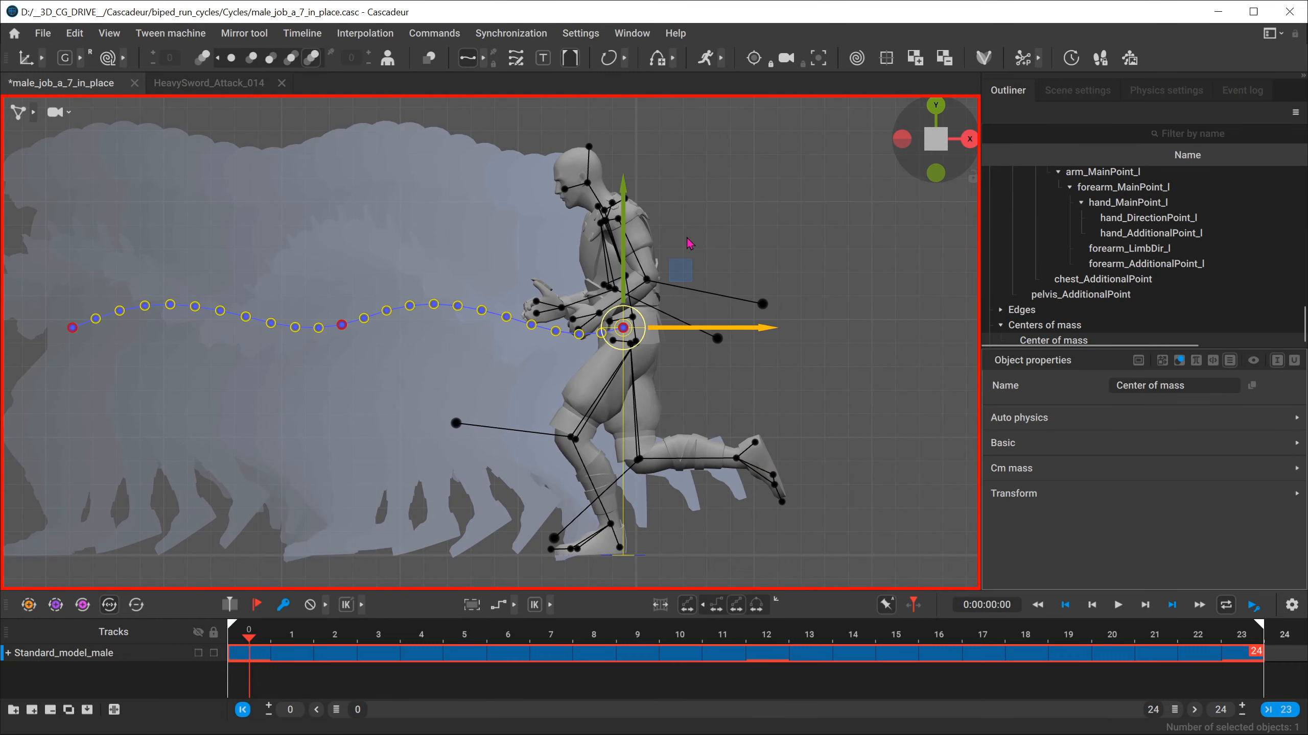
pyautogui.click(755, 59)
# Step: Scrub and play the forward run to check that the camera follows the center of mass
pyautogui.moveTo(249, 636); pyautogui.dragTo(477, 634)
pyautogui.press('space')
pyautogui.press('space')
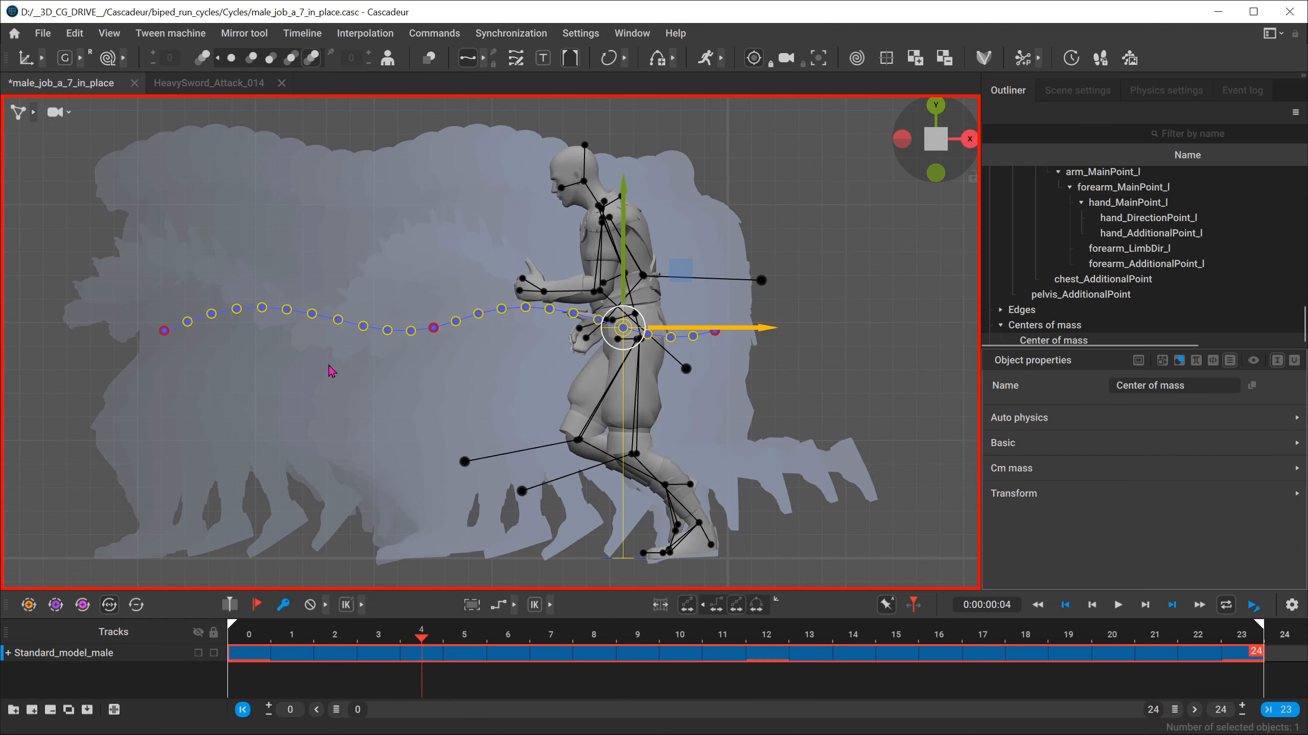
# Step: Hide the ghosts, clear the selection and play the forward run with the camera tracking the character
pyautogui.click(206, 58)
pyautogui.click(816, 444)
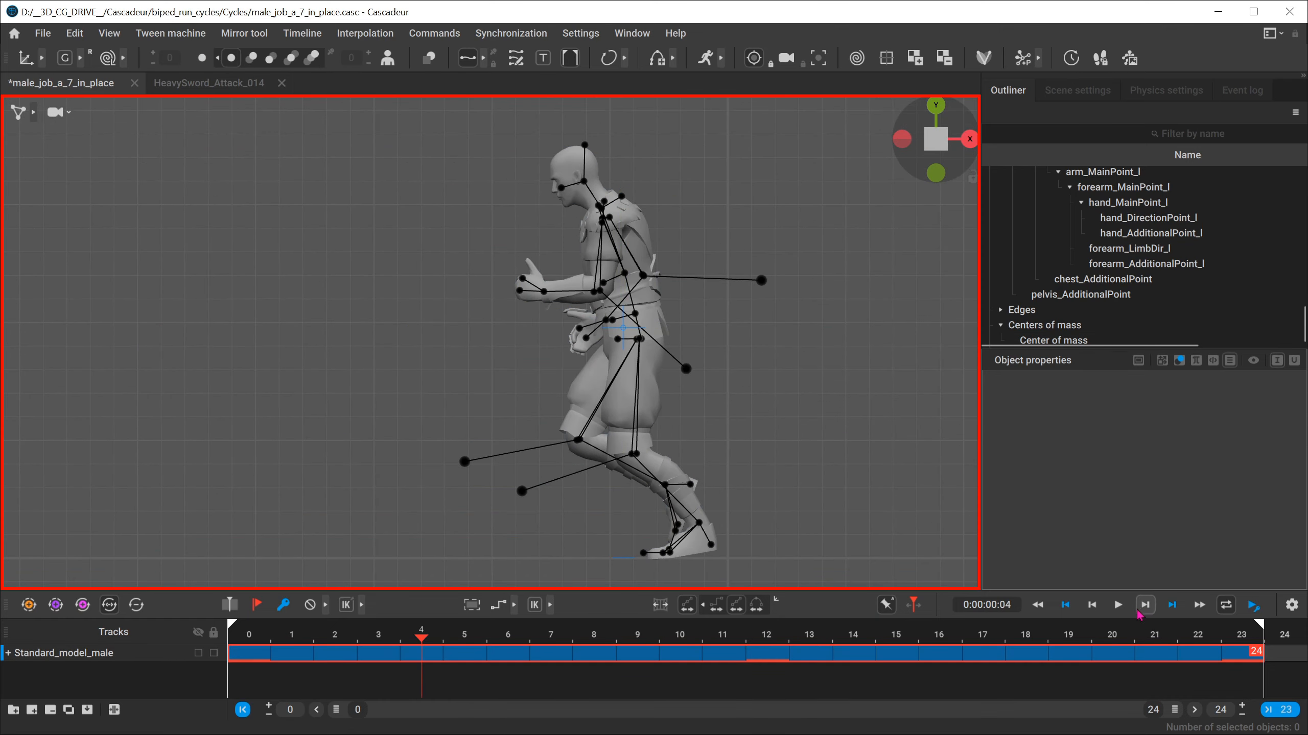
pyautogui.click(1119, 608)
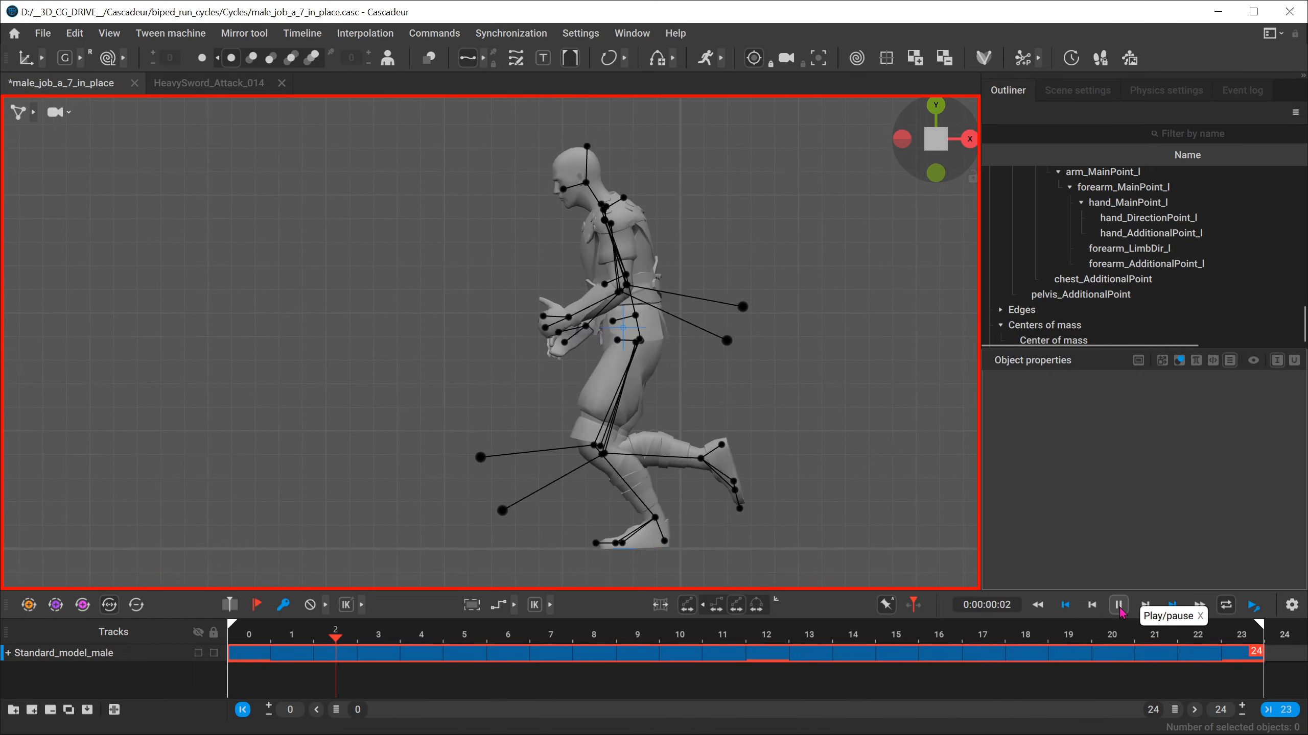
pyautogui.click(1119, 609)
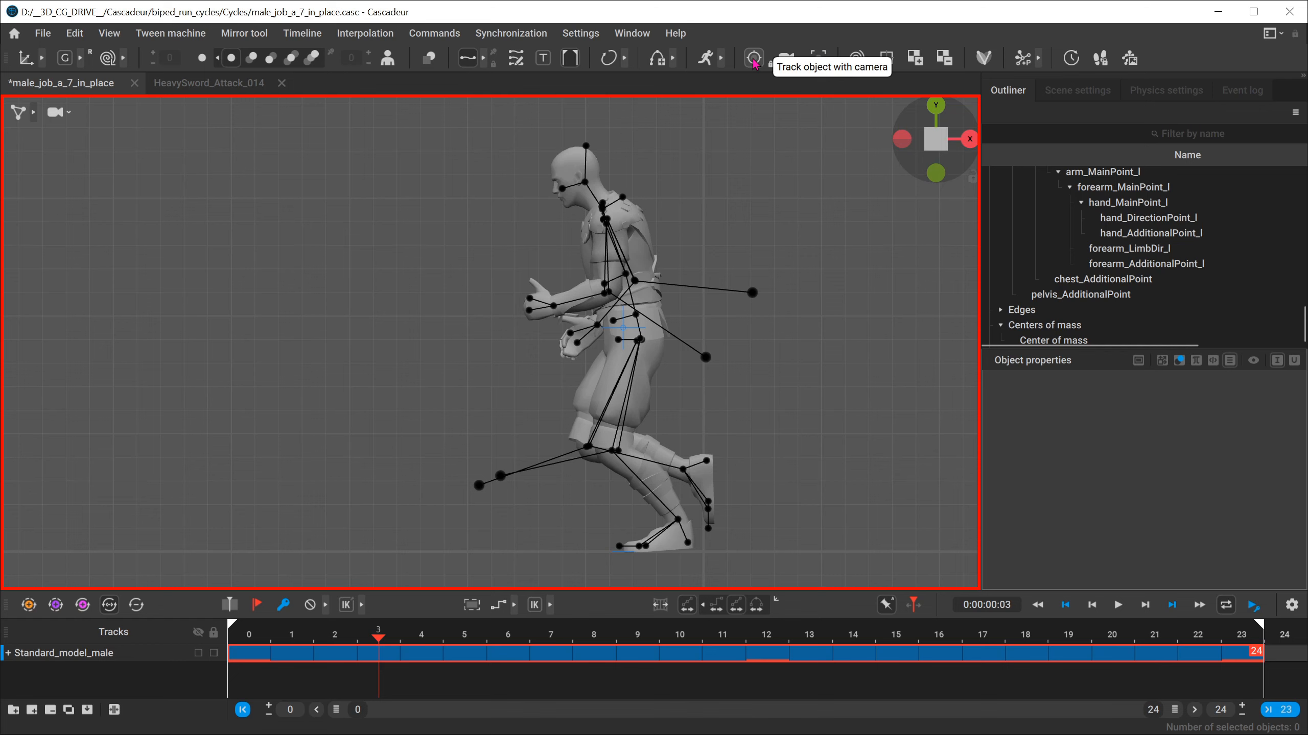
pyautogui.click(1118, 604)
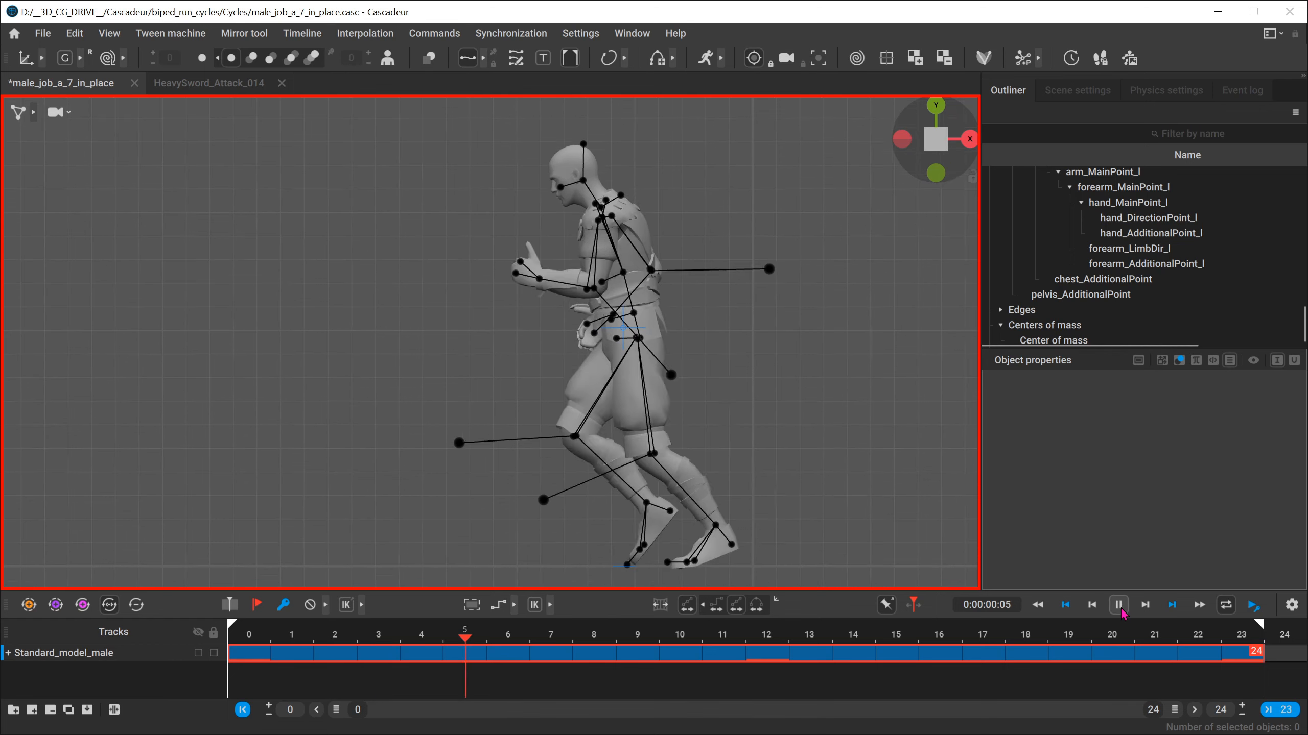
pyautogui.click(1119, 608)
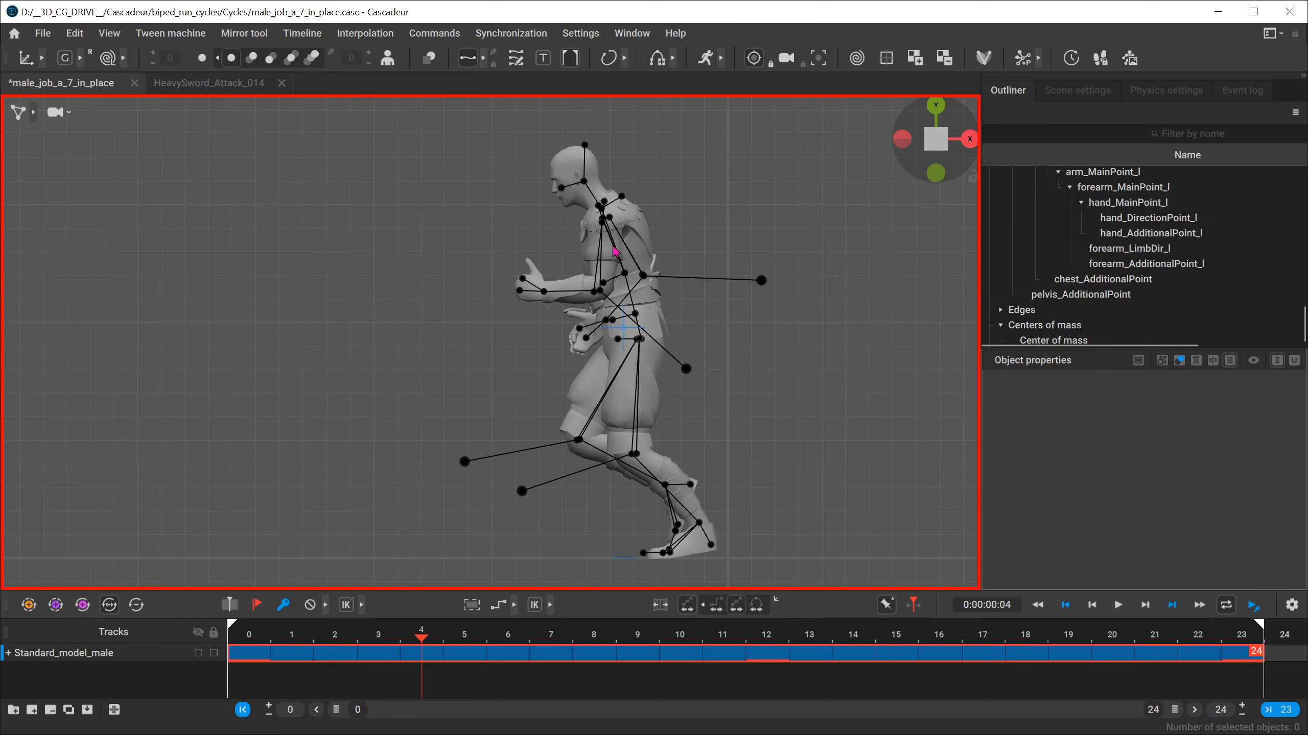
pyautogui.click(771, 64)
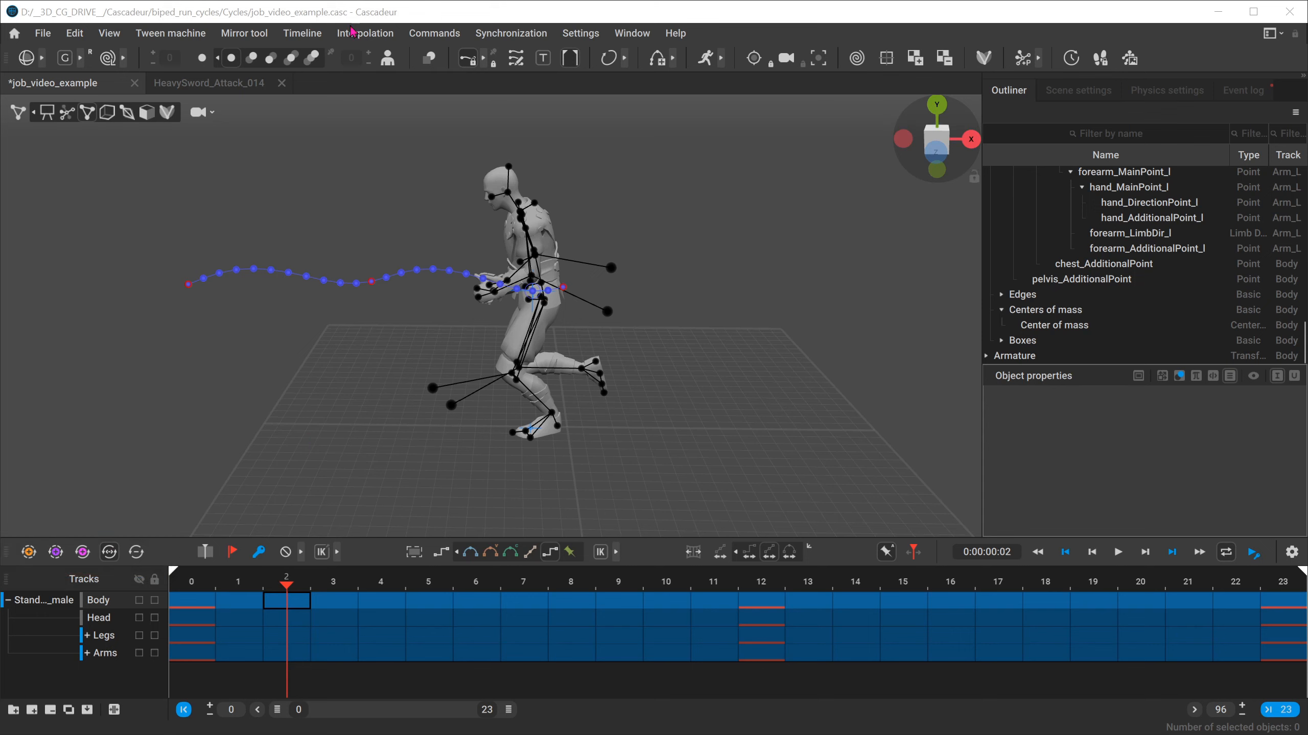
# Step: Add a locator to the scene and check its track name in the additional object info
pyautogui.click(434, 33)
pyautogui.moveTo(444, 62)
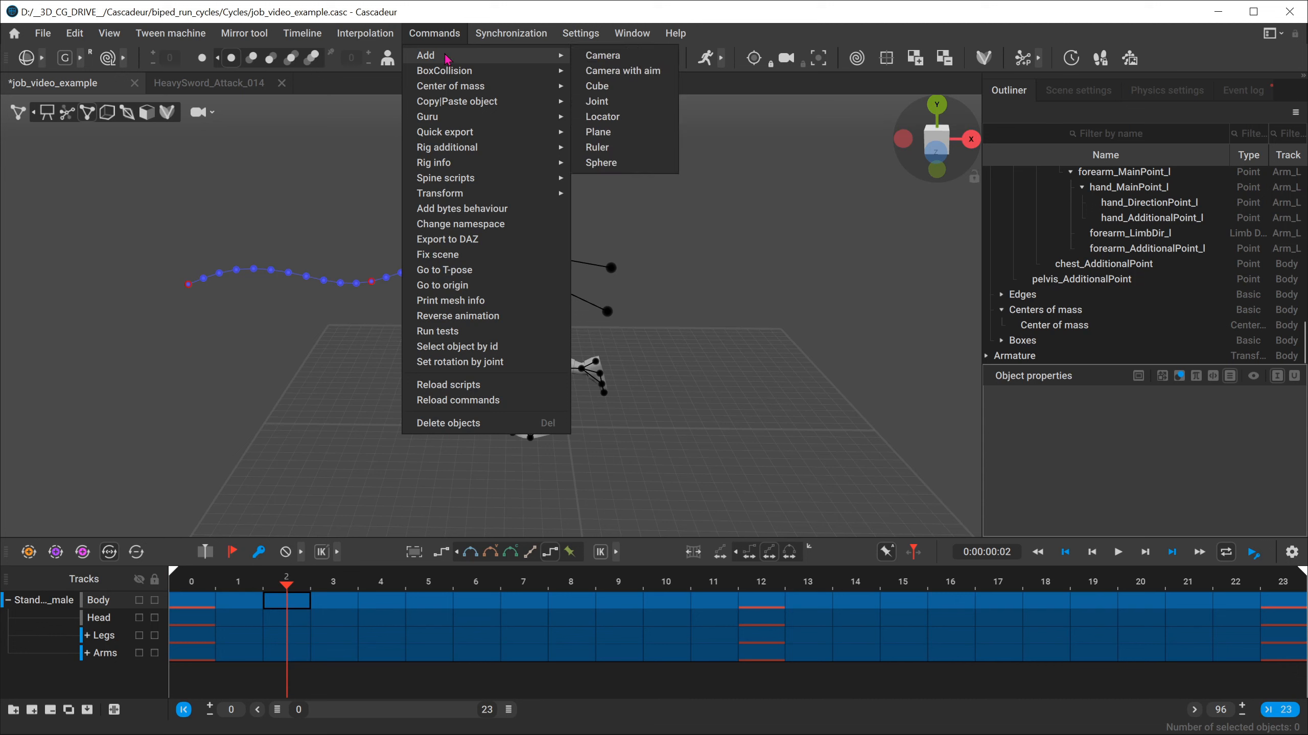
pyautogui.click(645, 118)
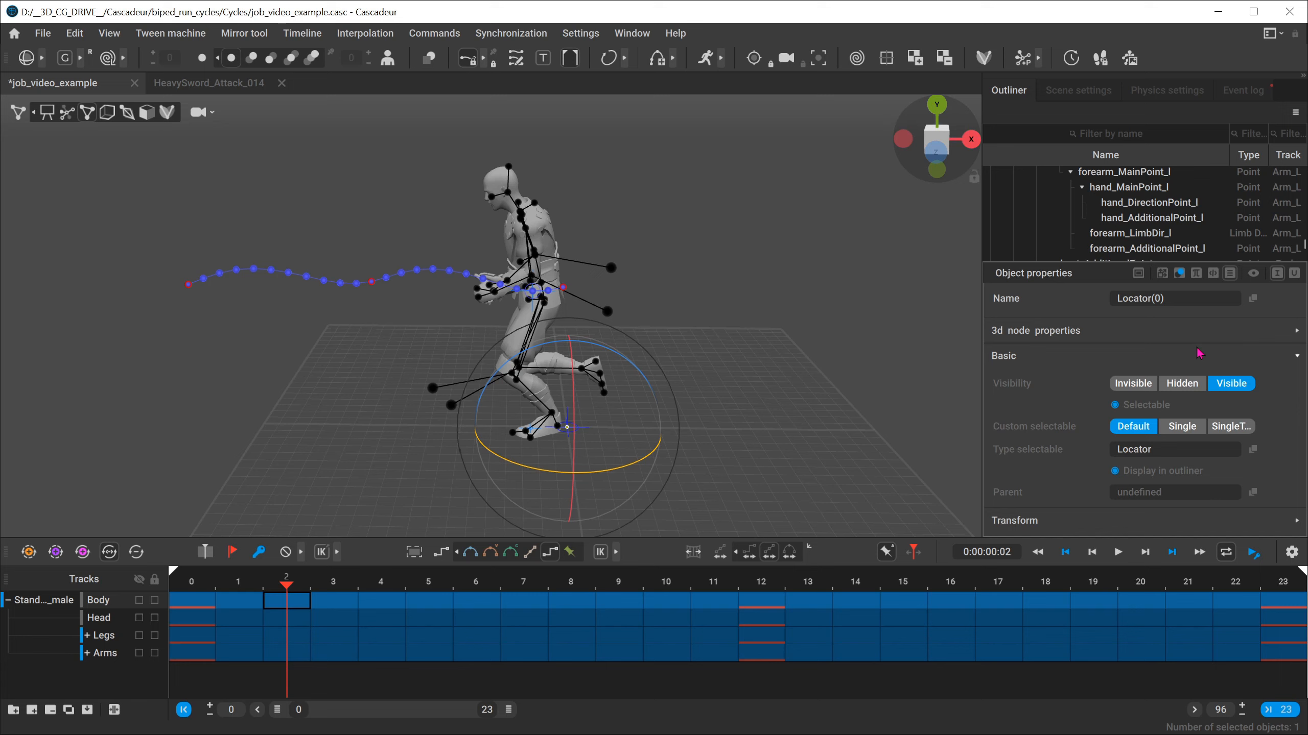
pyautogui.click(1254, 274)
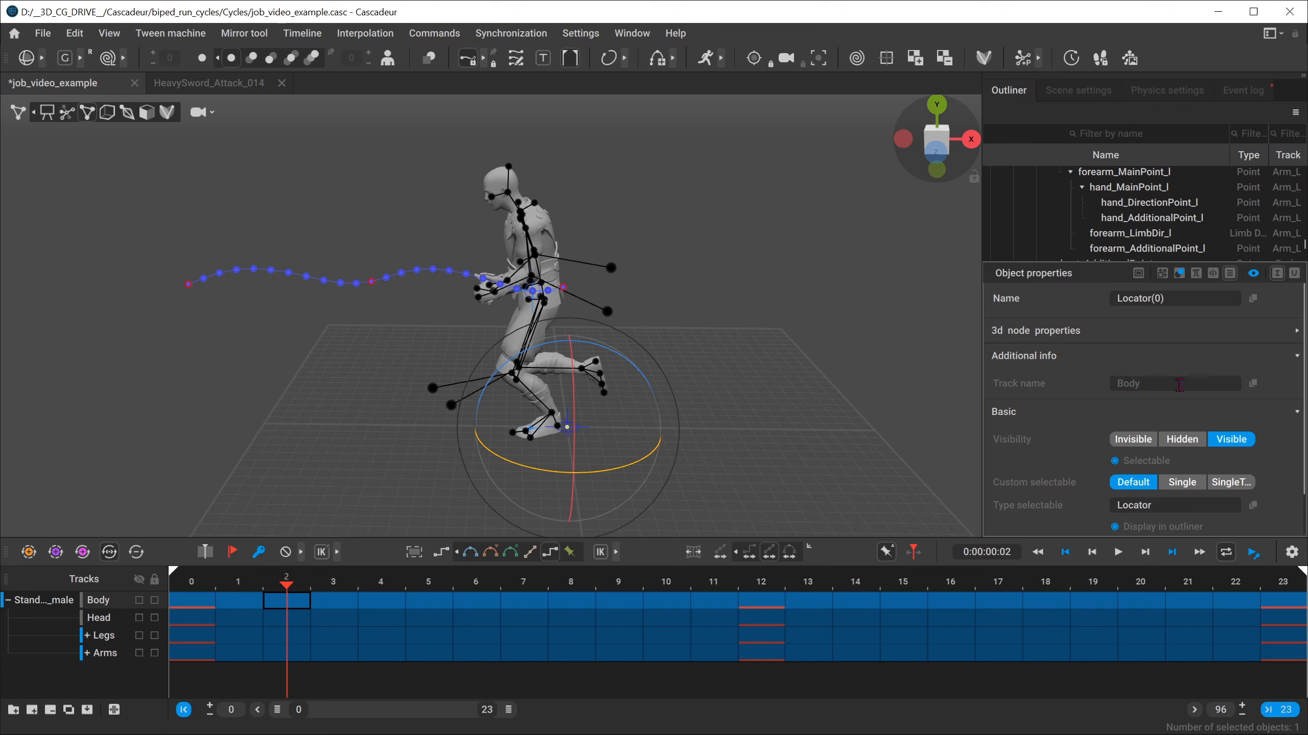
pyautogui.click(1253, 274)
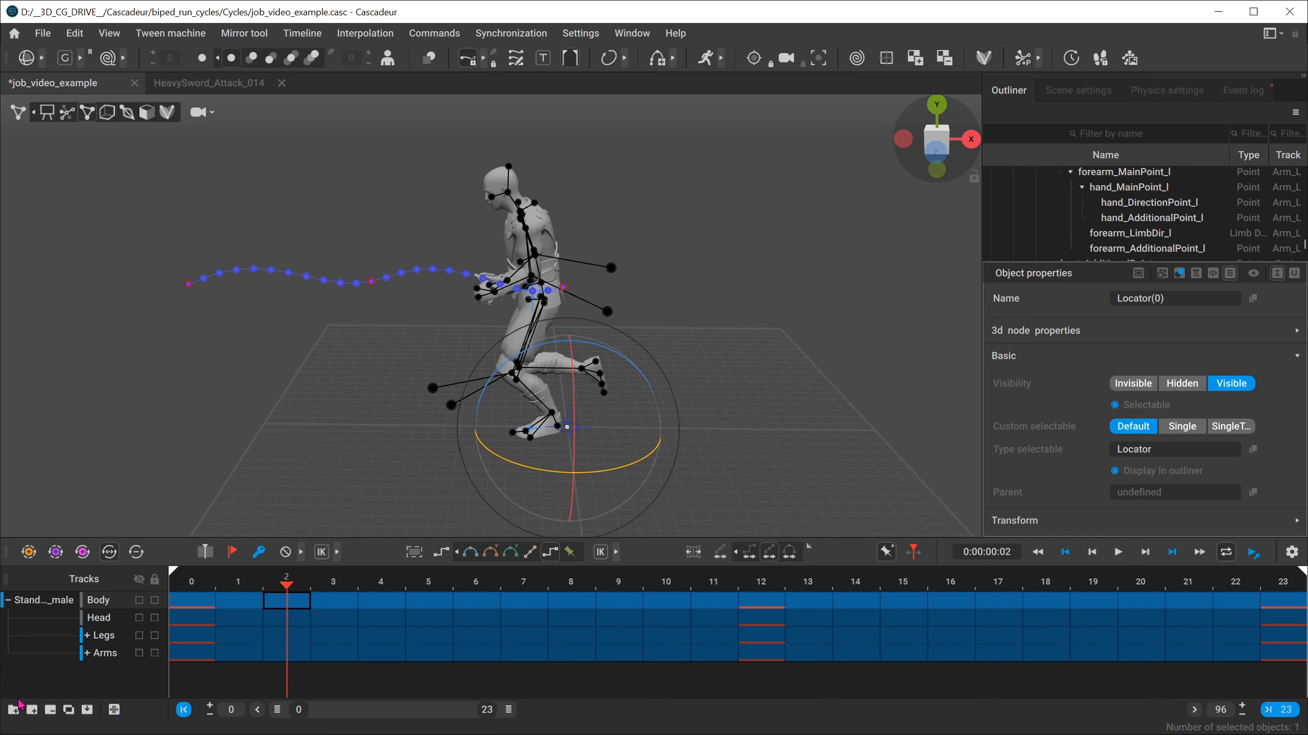
# Step: Enable automatic track width and expand the Legs and Leg_L folders in a taller timeline
pyautogui.click(114, 712)
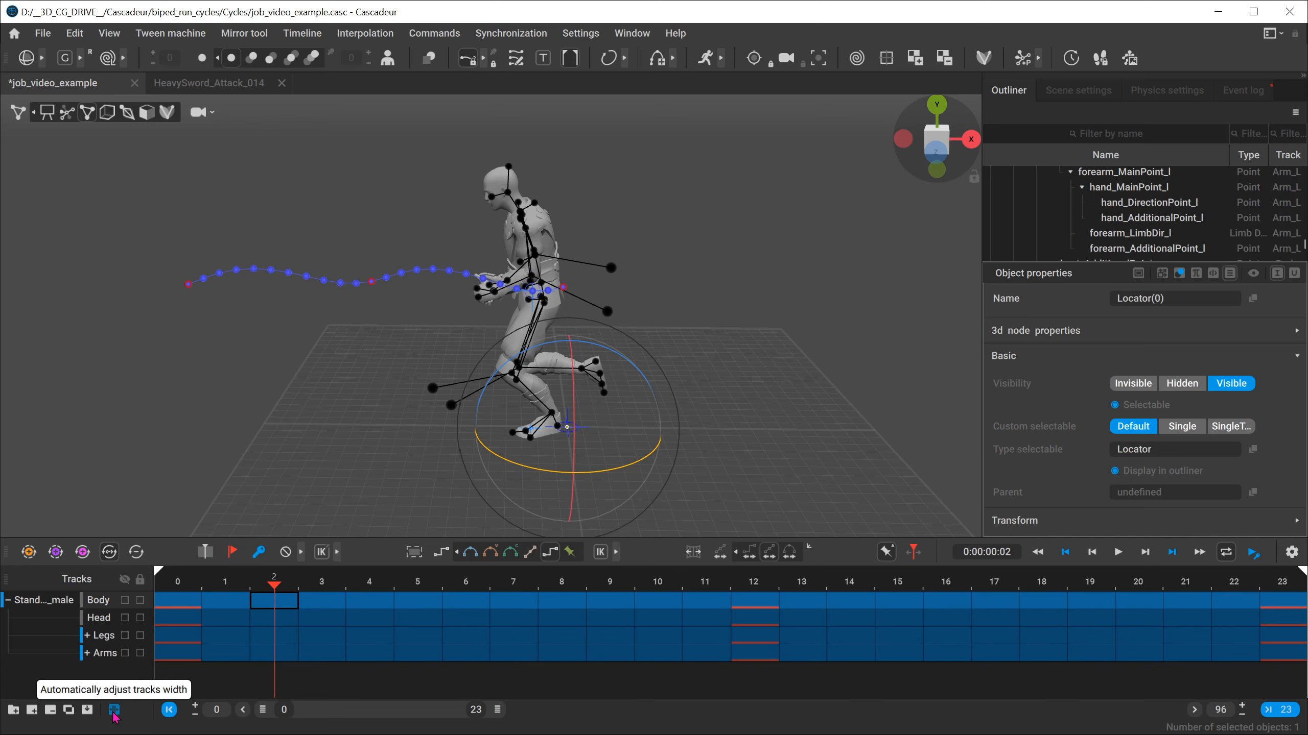
pyautogui.click(87, 637)
pyautogui.click(129, 635)
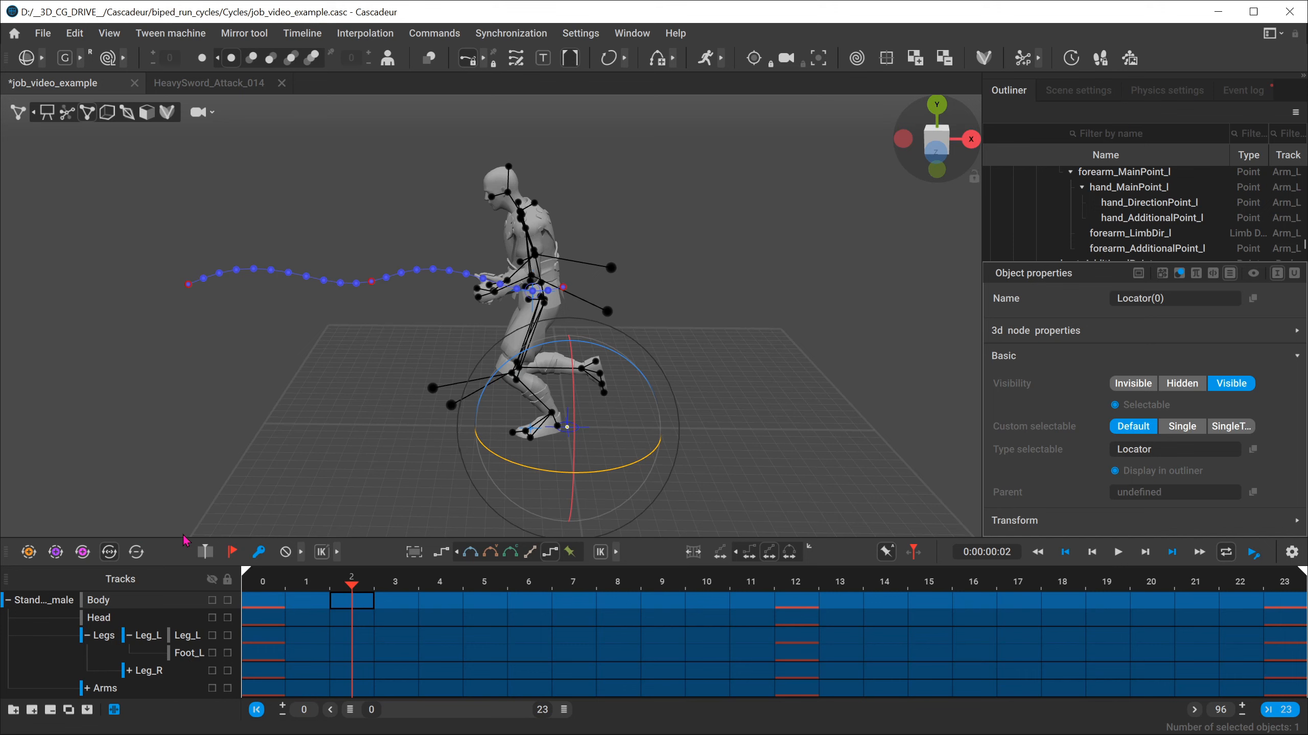
pyautogui.moveTo(187, 545); pyautogui.dragTo(200, 476)
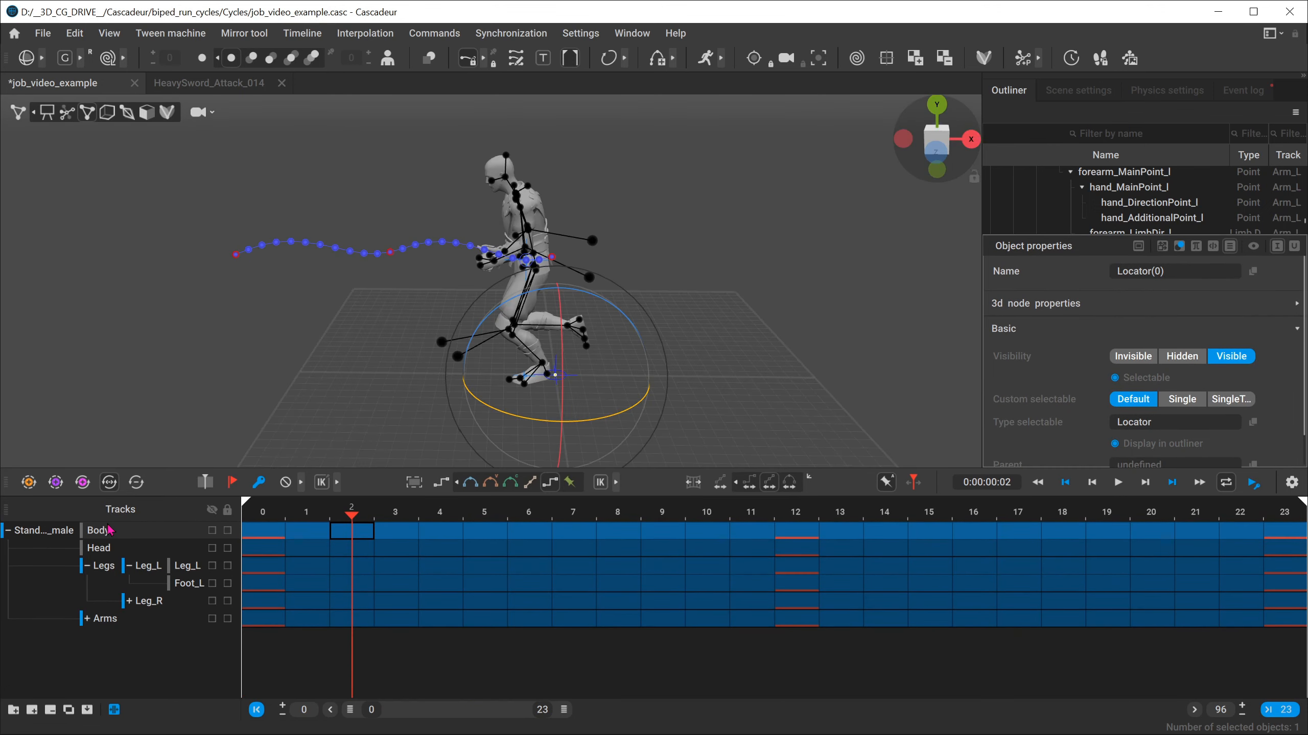
# Step: Deselect the locator and add a track folder named Folder0 inside the character's main folder
pyautogui.click(44, 533)
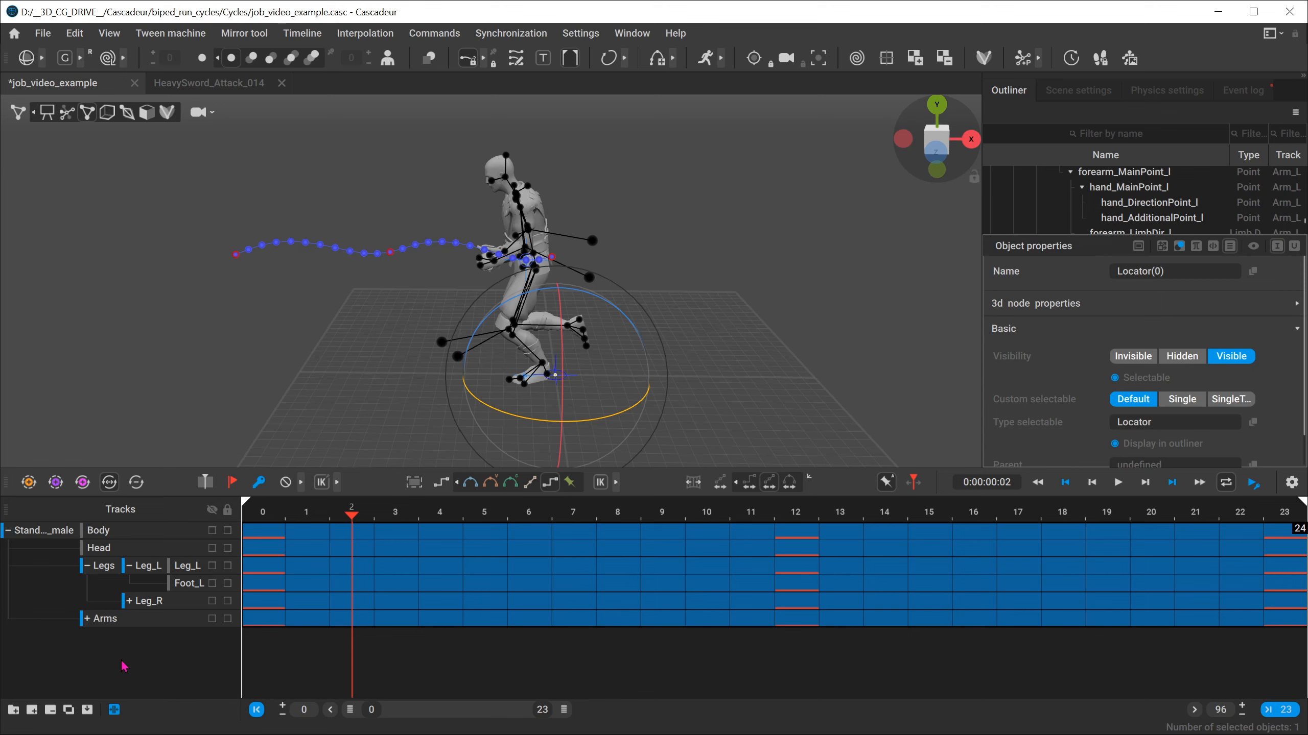
pyautogui.click(14, 710)
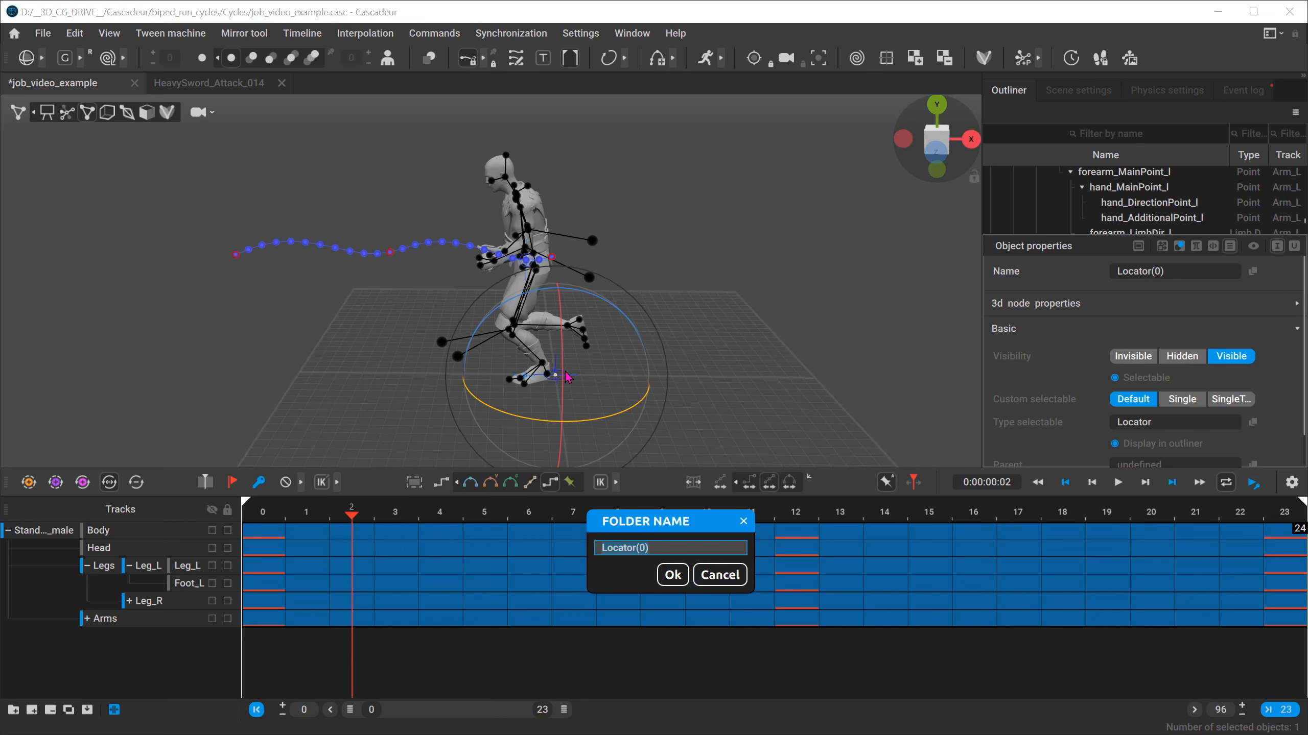
pyautogui.click(714, 577)
pyautogui.click(778, 290)
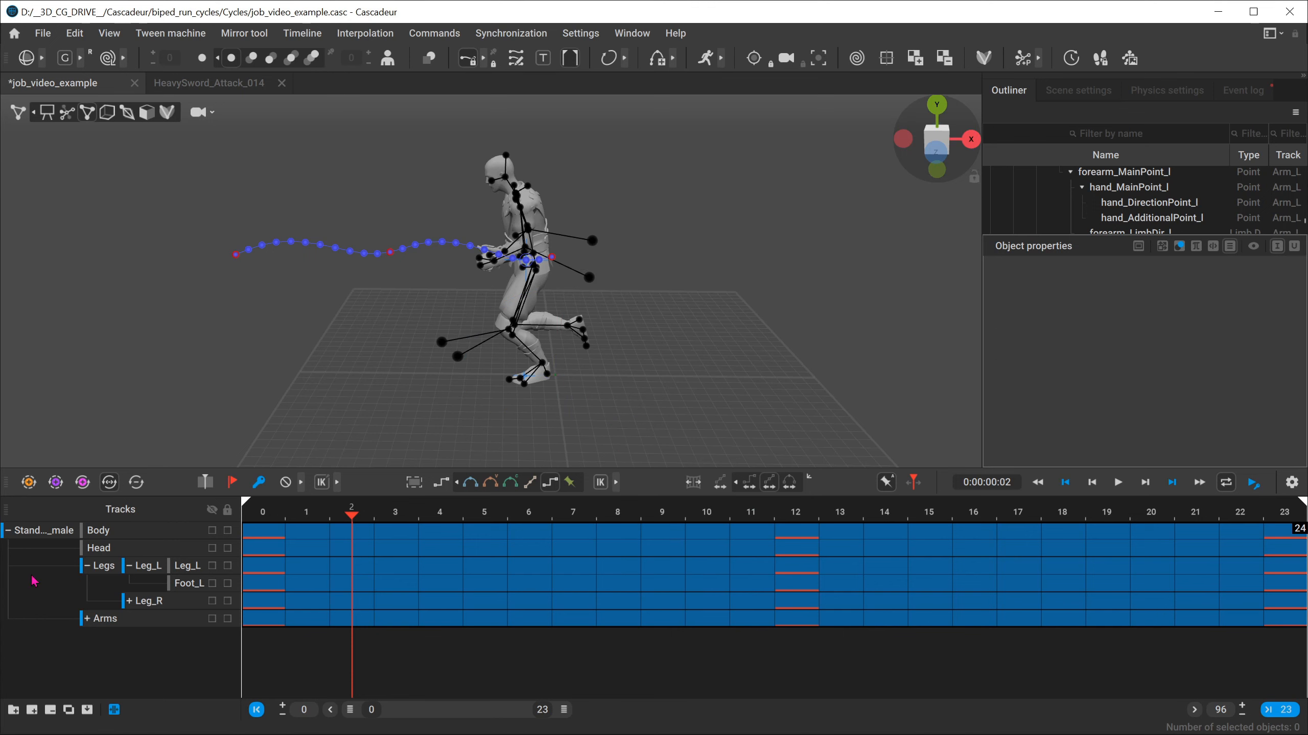
pyautogui.click(14, 711)
pyautogui.click(663, 550)
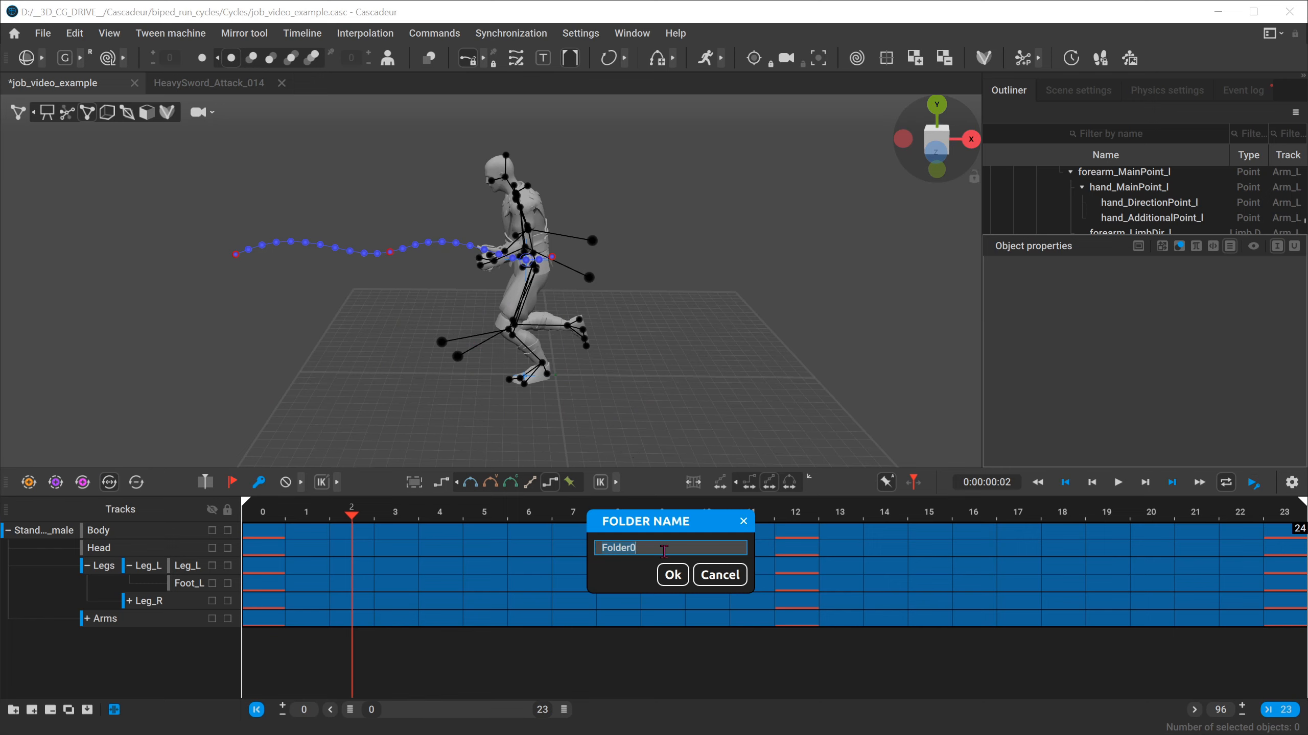
pyautogui.click(673, 575)
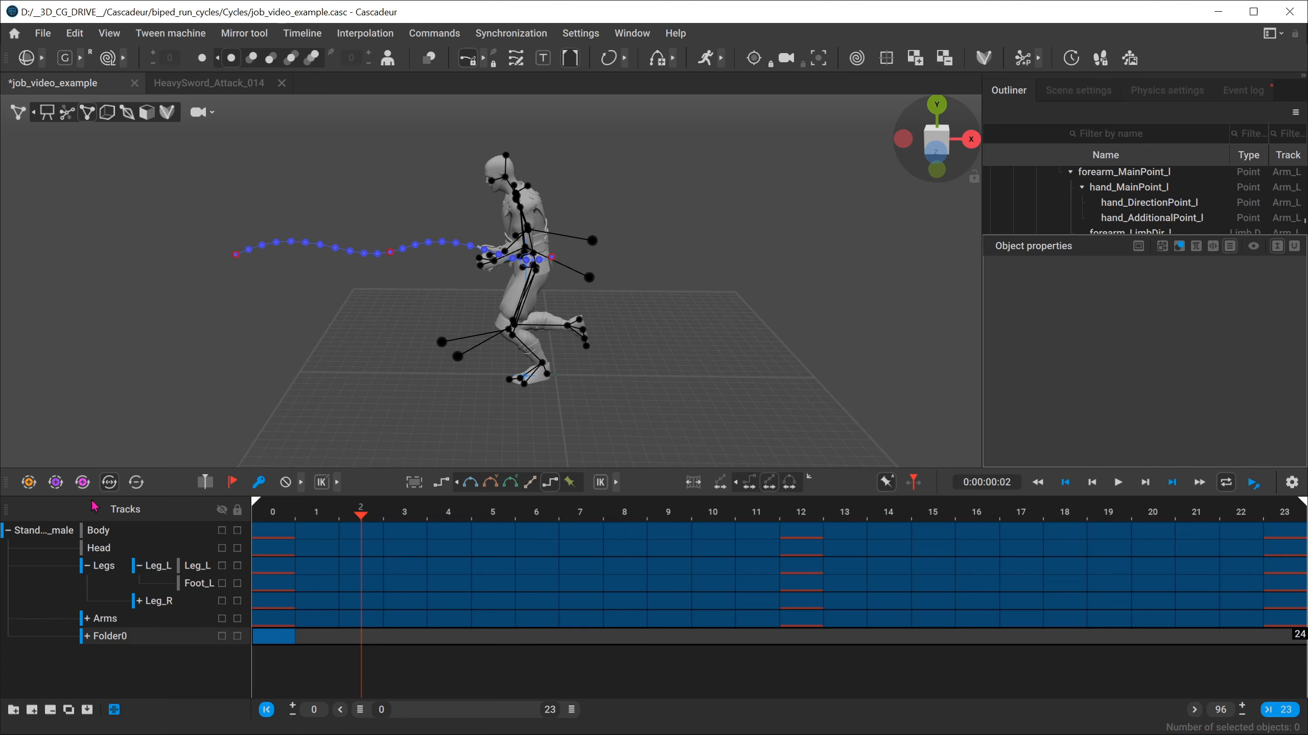
# Step: Move all of the character's body part tracks into Folder0 and widen the track names column
pyautogui.click(92, 534)
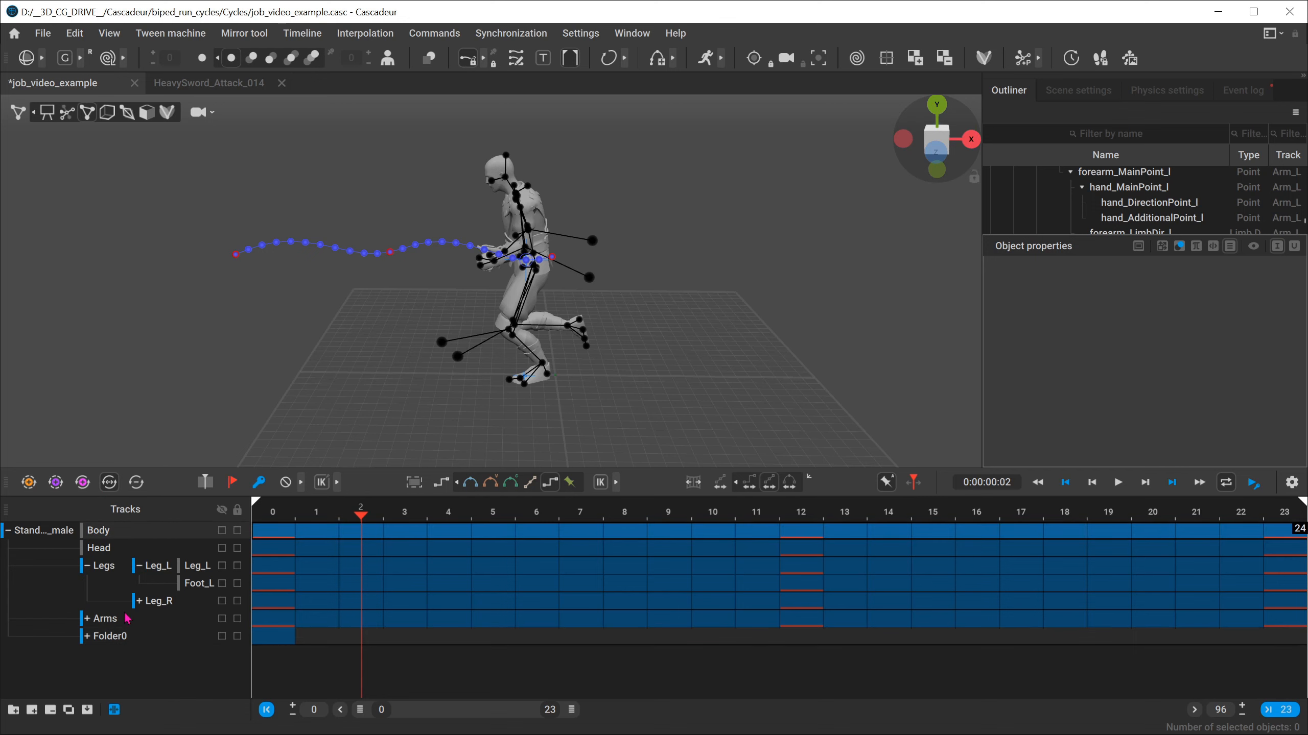
pyautogui.moveTo(95, 536); pyautogui.dragTo(109, 642)
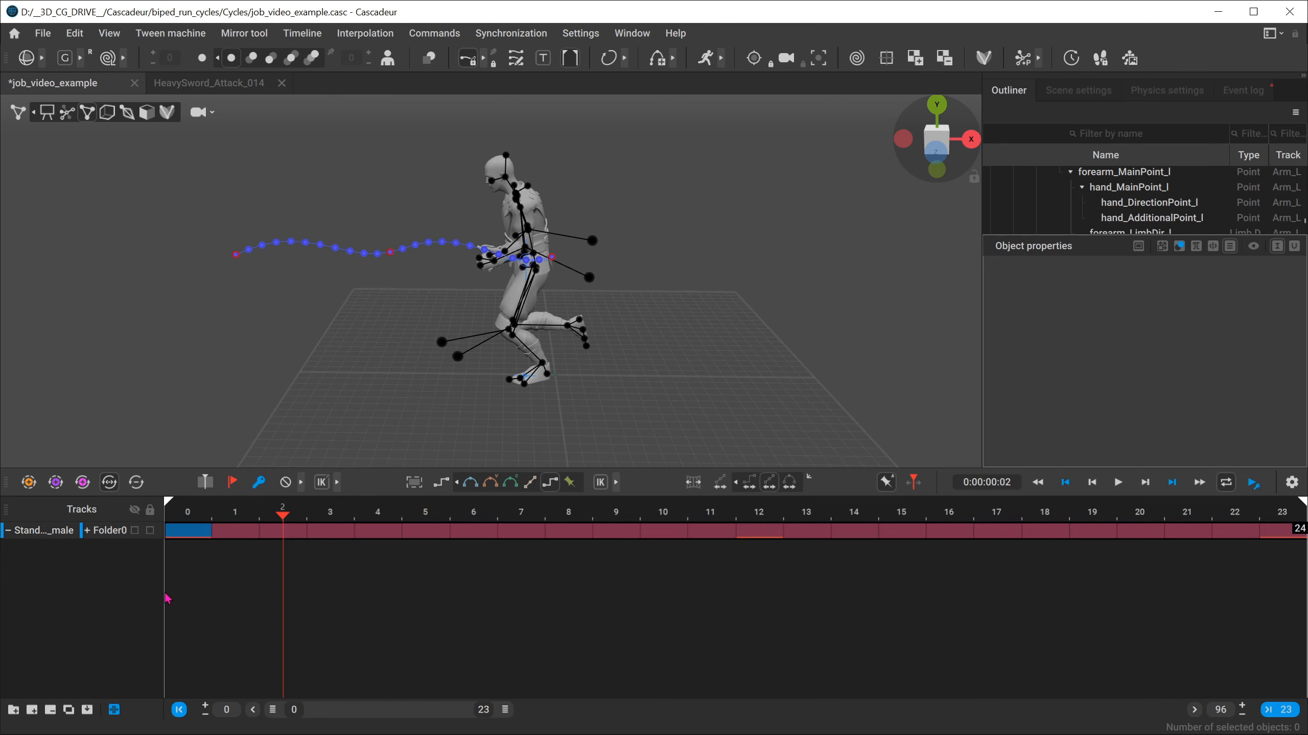
pyautogui.moveTo(165, 509); pyautogui.dragTo(233, 508)
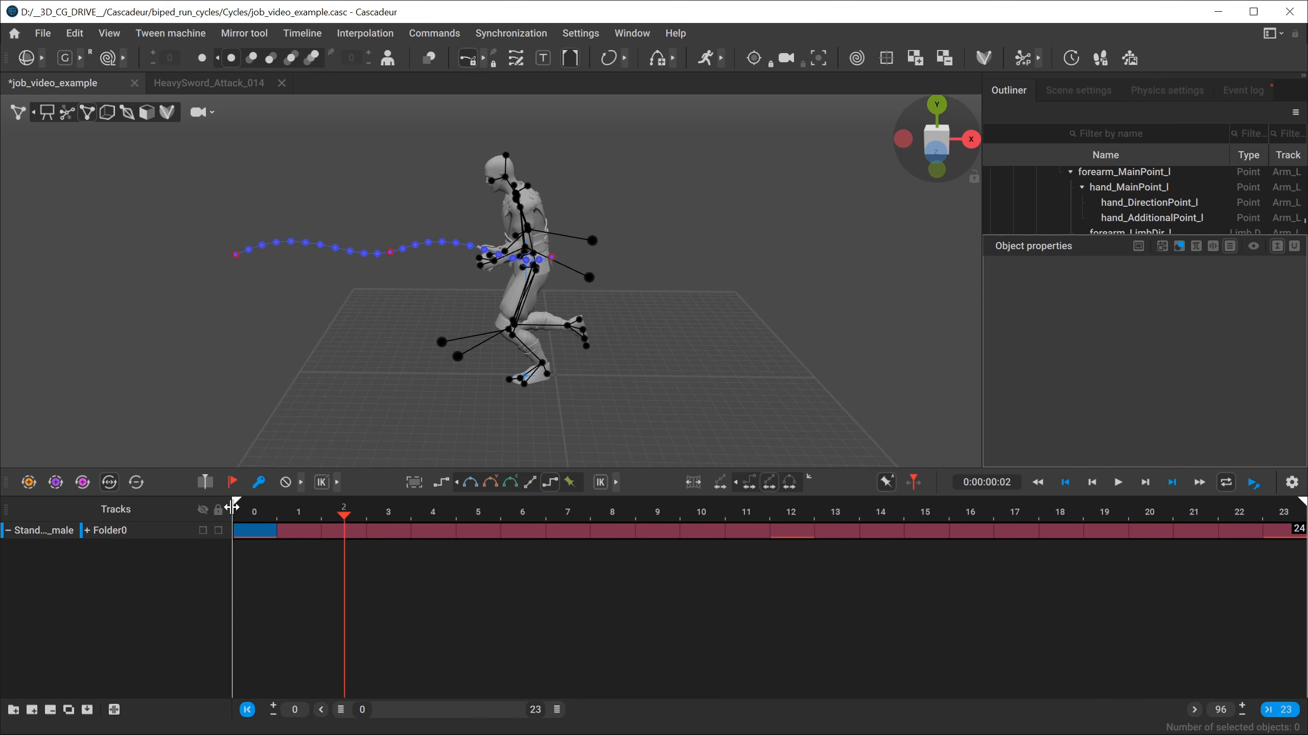
# Step: Rename Folder0 to Standard_model_male and the outer track folder to scene
pyautogui.doubleClick(43, 534)
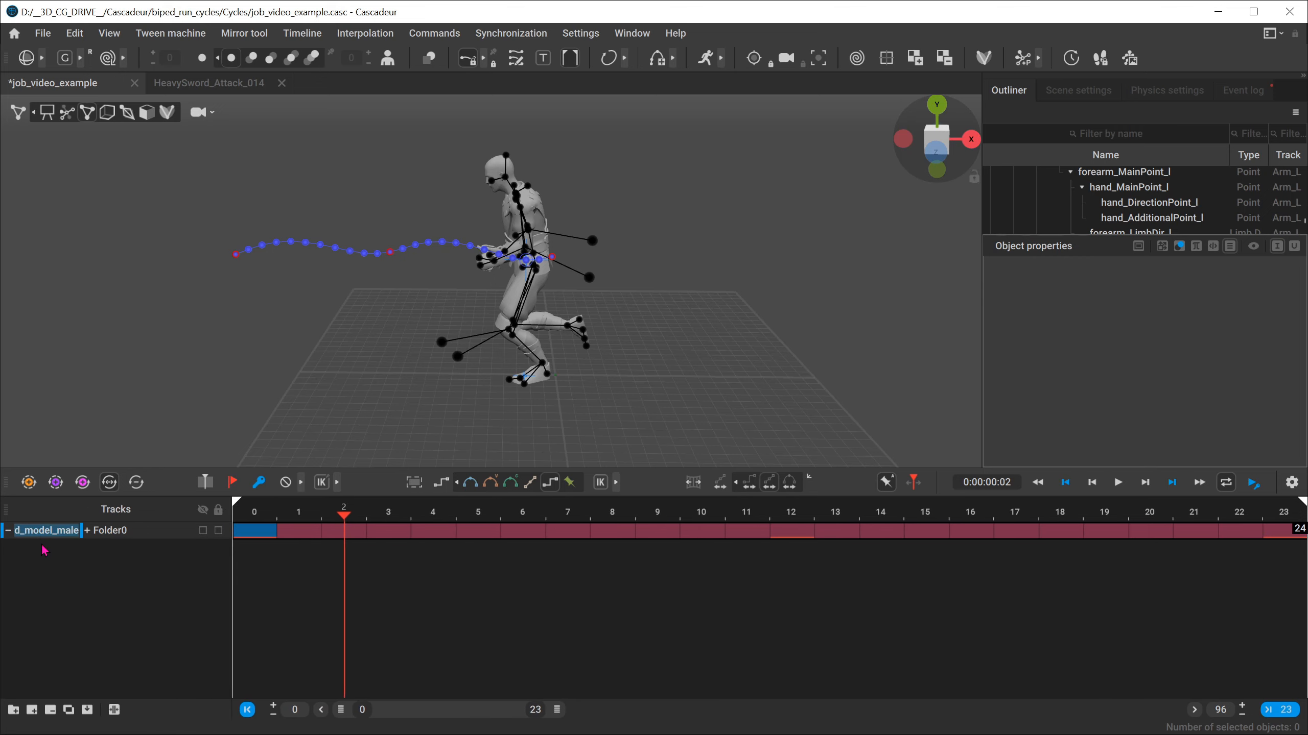
pyautogui.doubleClick(122, 532)
pyautogui.write('Standard_model_male')
pyautogui.press('Return')
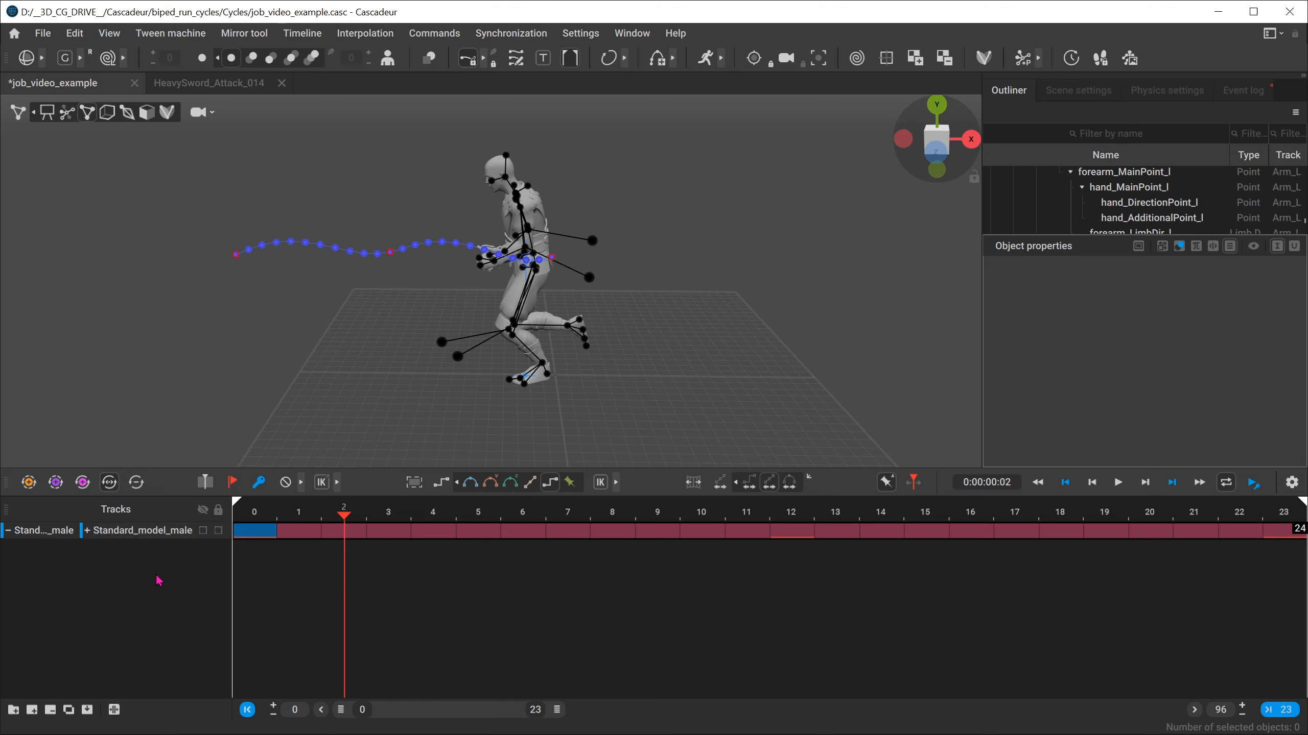
pyautogui.doubleClick(38, 534)
pyautogui.write('scene')
# Step: Add a separate track named Locator(0) for the locator in the scene folder and show the locator's additional info
pyautogui.moveTo(1162, 246); pyautogui.dragTo(1163, 397)
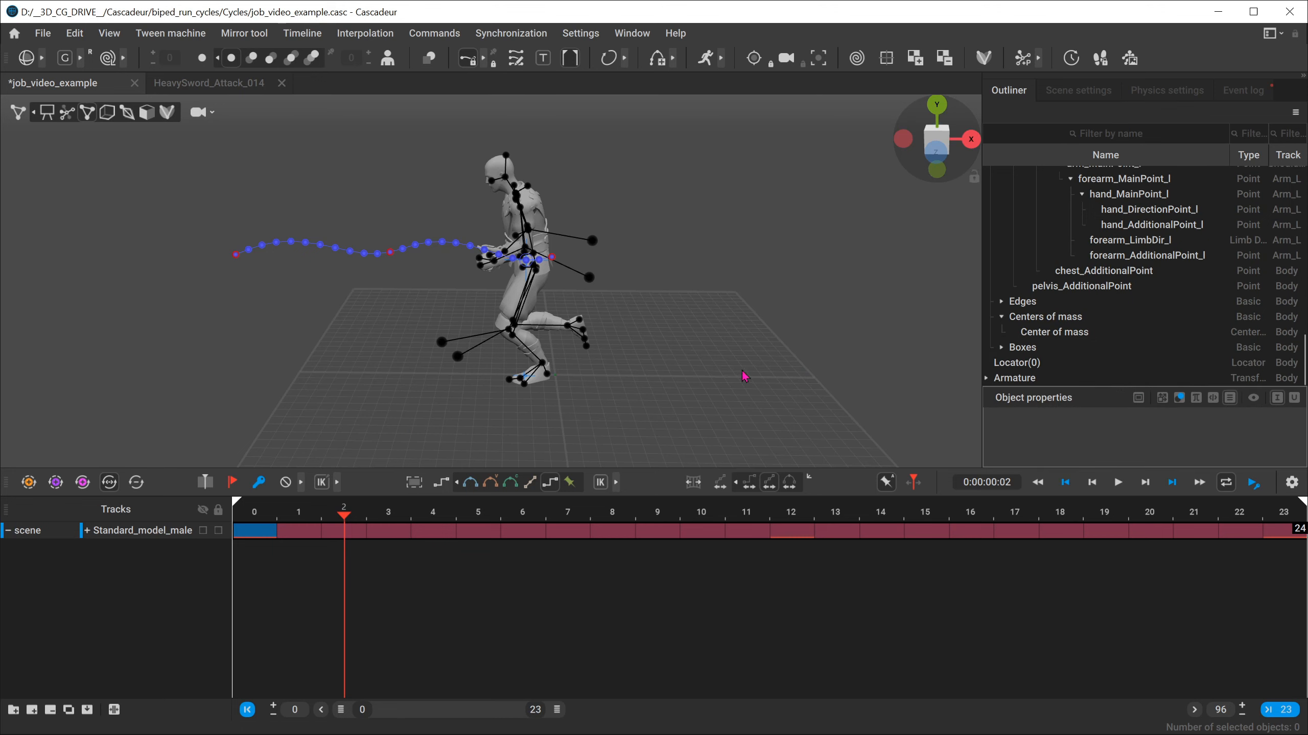
pyautogui.click(1027, 366)
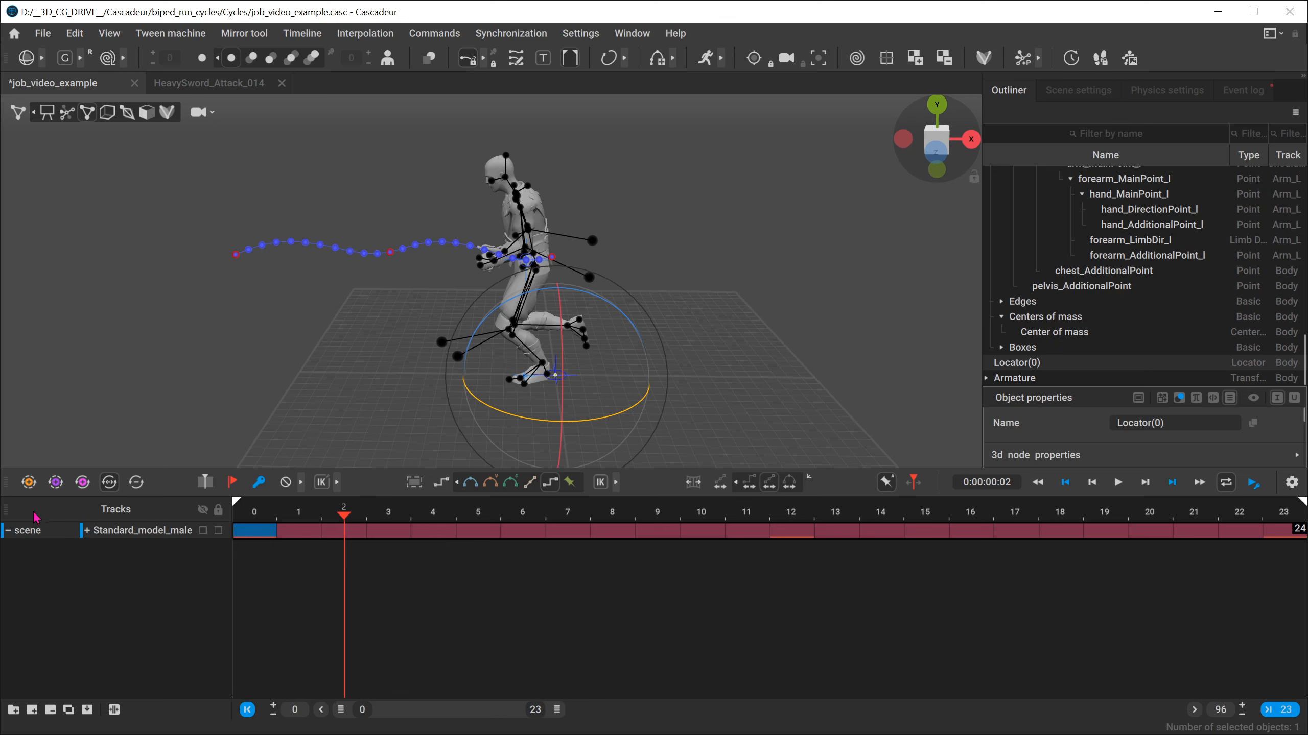
pyautogui.click(88, 534)
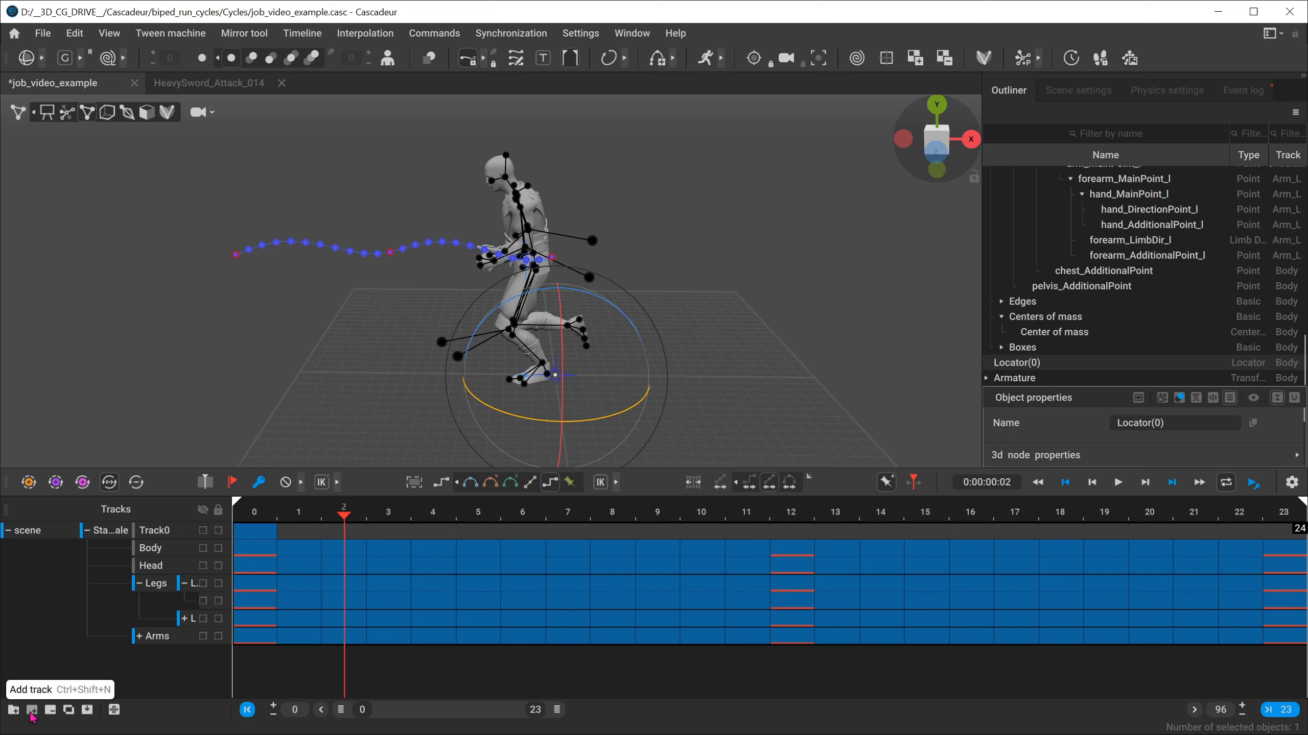
pyautogui.click(31, 711)
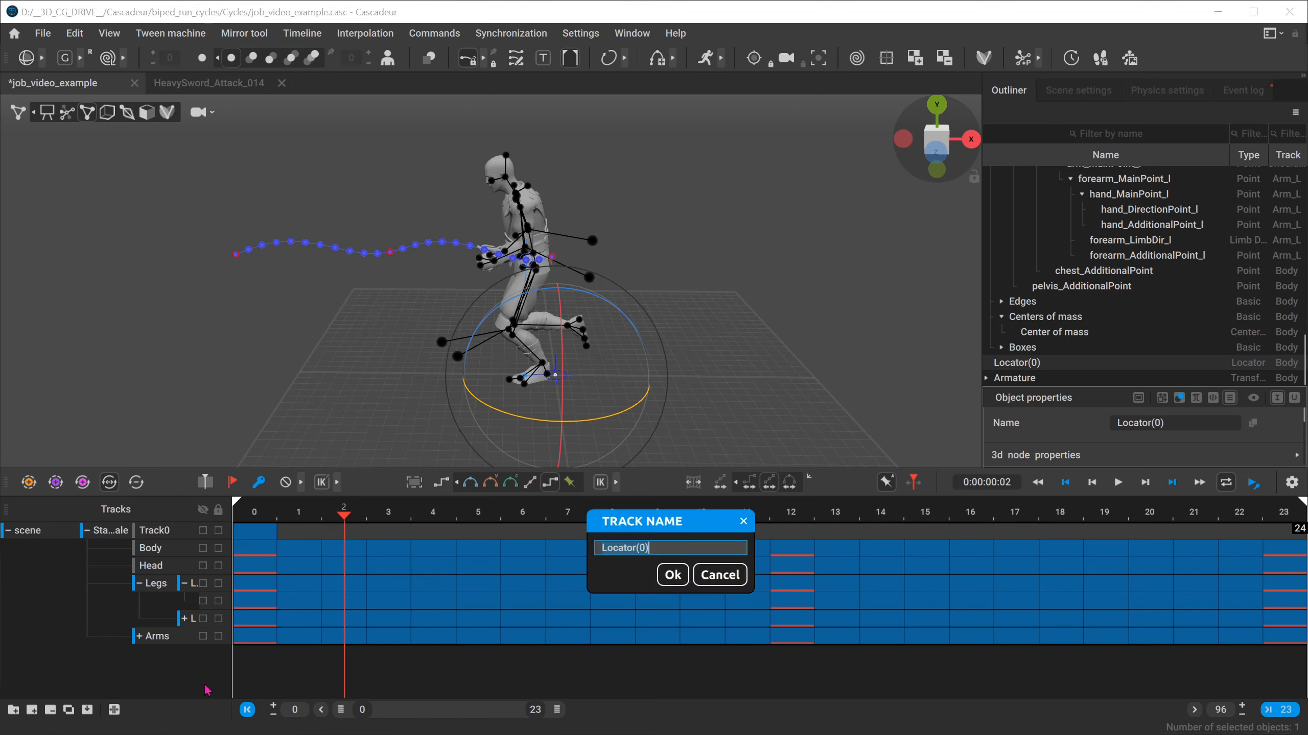
pyautogui.click(672, 575)
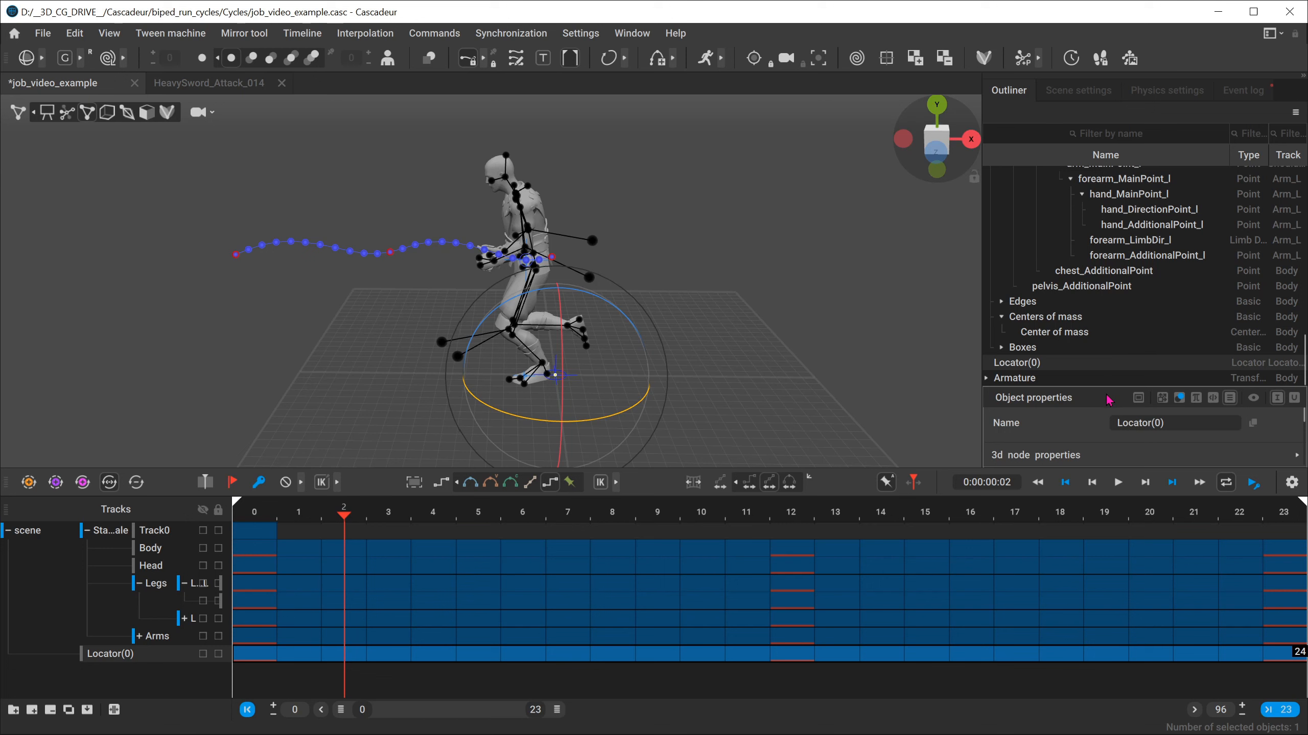
pyautogui.moveTo(1105, 388); pyautogui.dragTo(1105, 267)
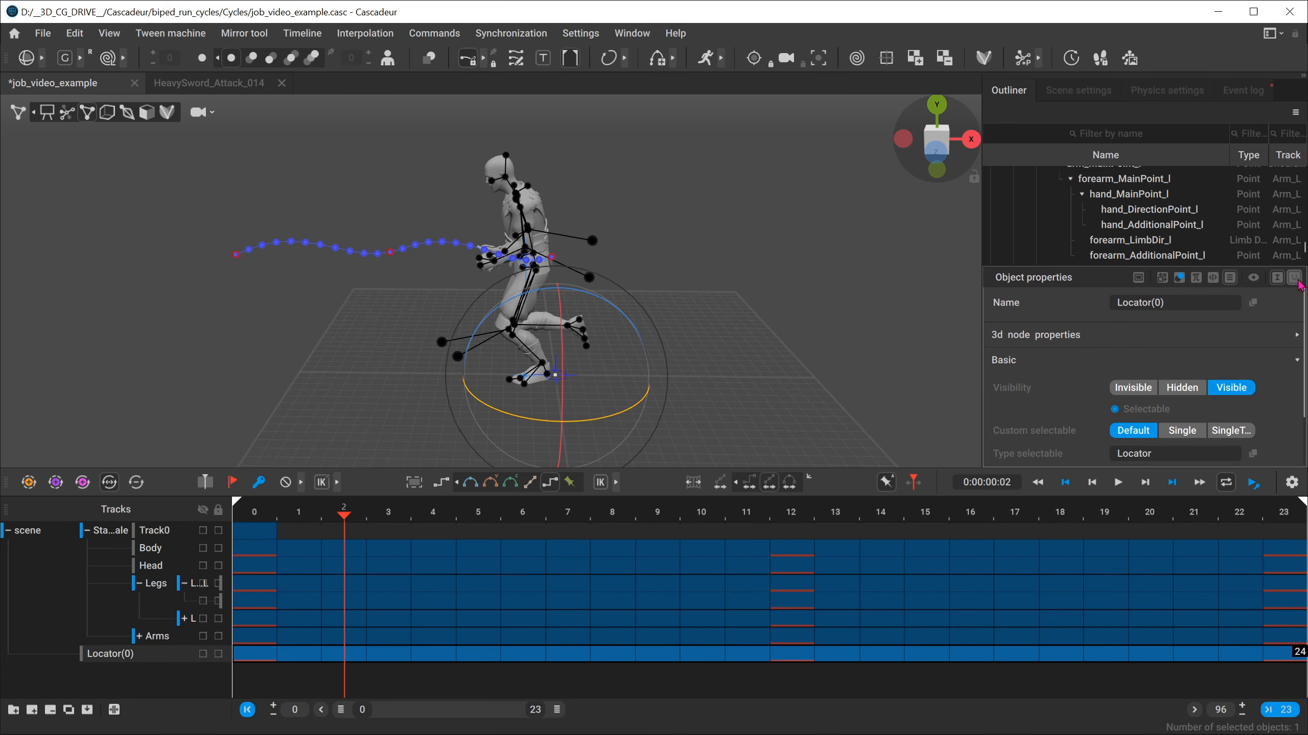
pyautogui.click(1256, 280)
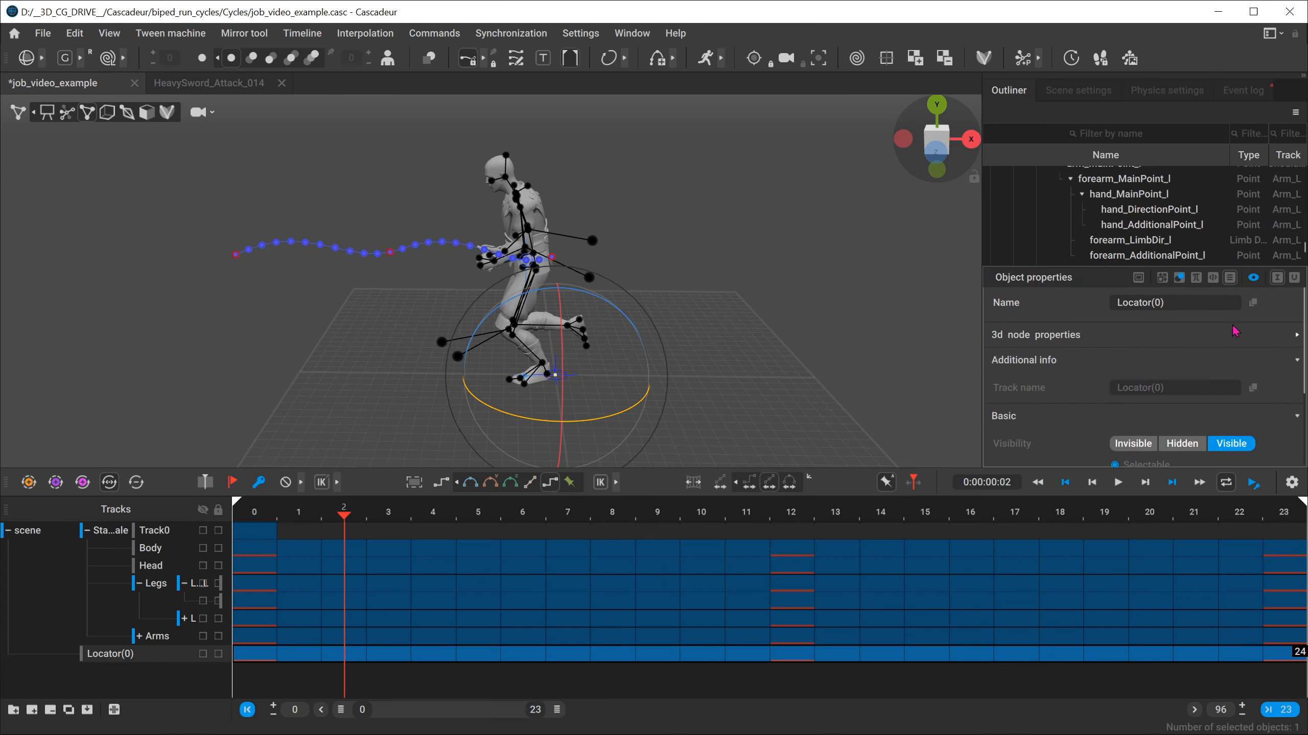
# Step: Hide the additional info and delete frames 1 to 23 from the Locator(0) track
pyautogui.click(1255, 280)
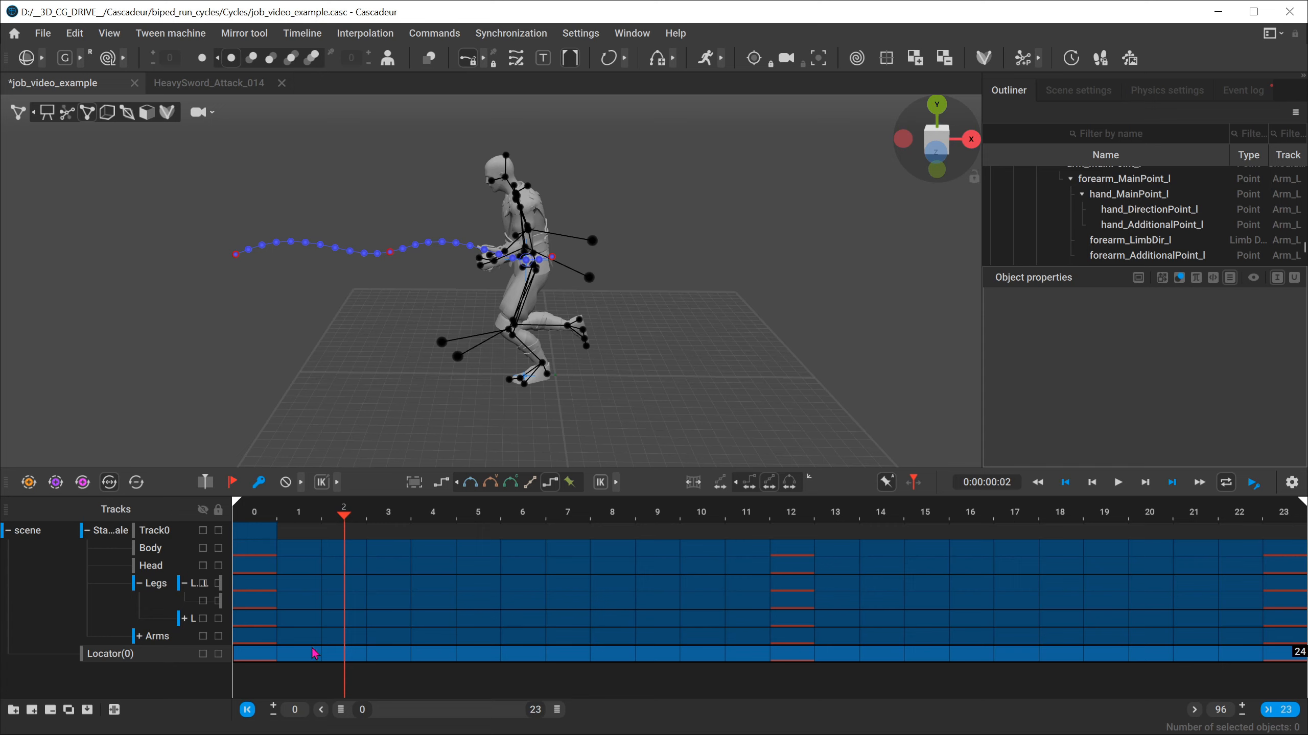
pyautogui.click(304, 657)
pyautogui.moveTo(304, 657); pyautogui.dragTo(1284, 667)
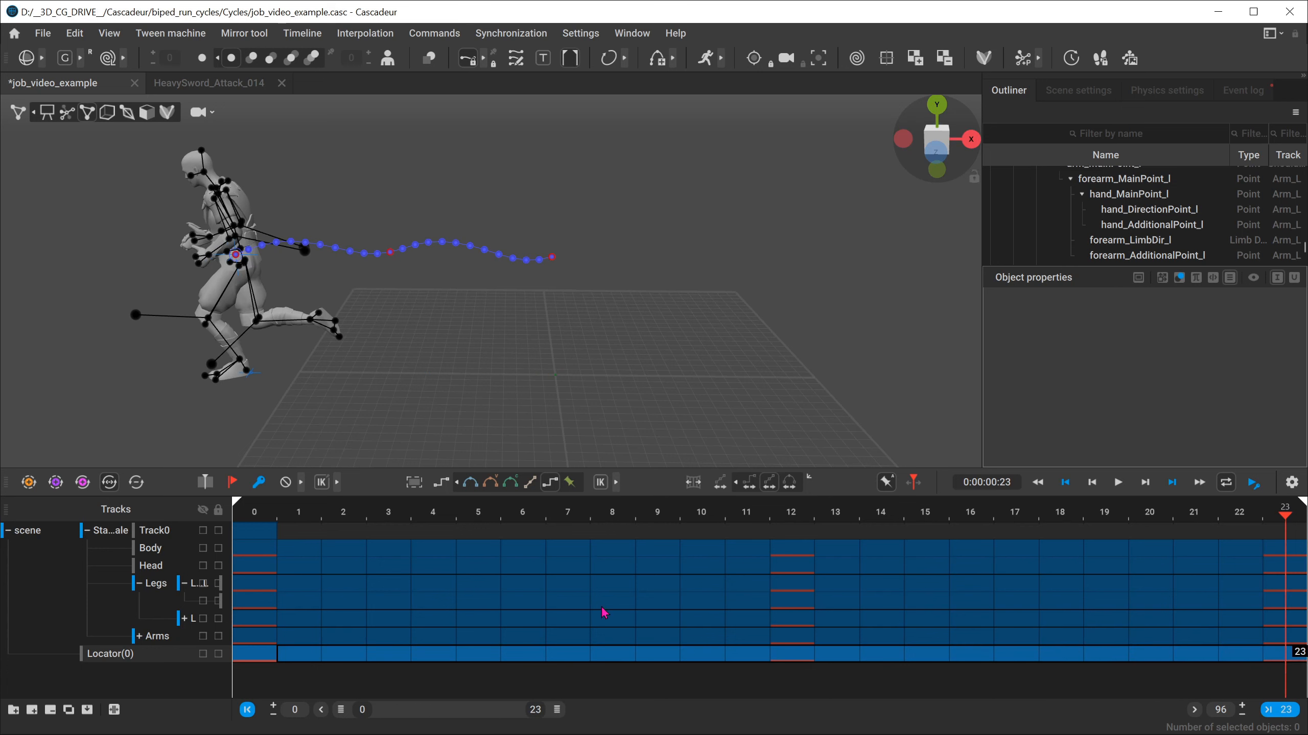
pyautogui.press('Delete')
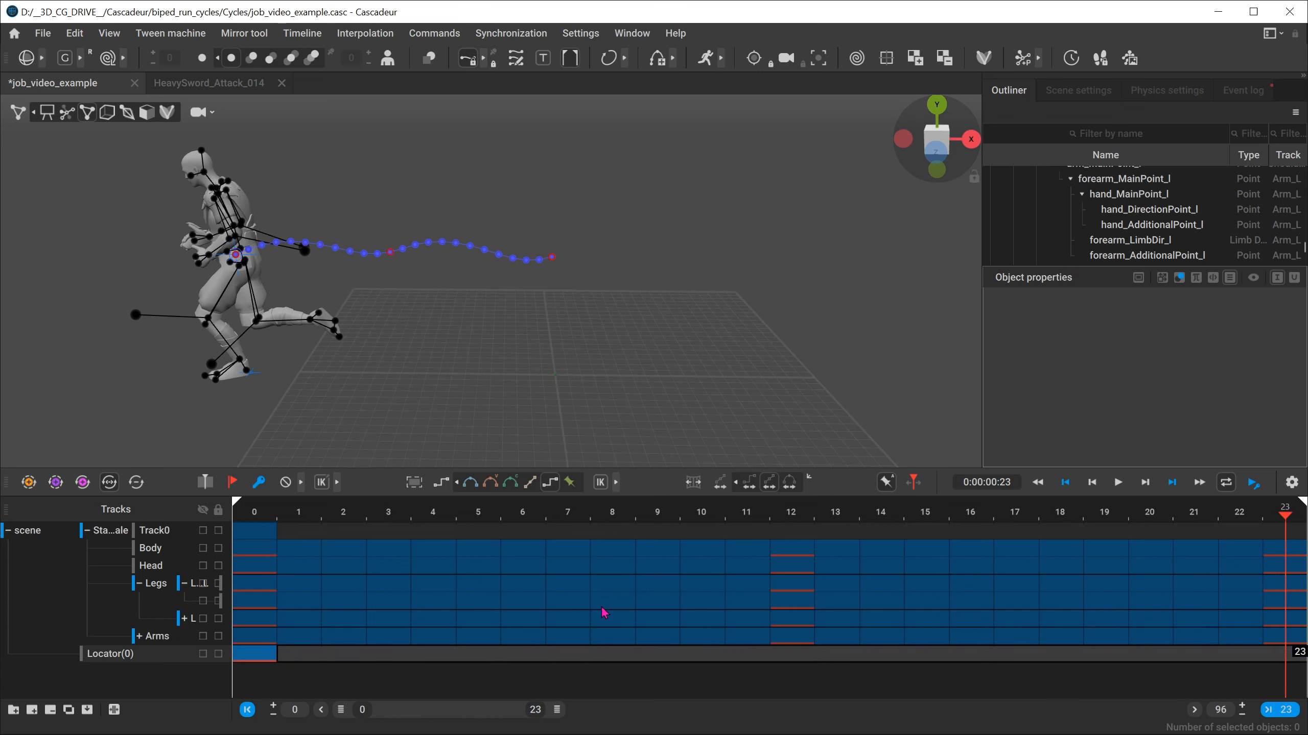
pyautogui.hotkey('ctrl', 'z')
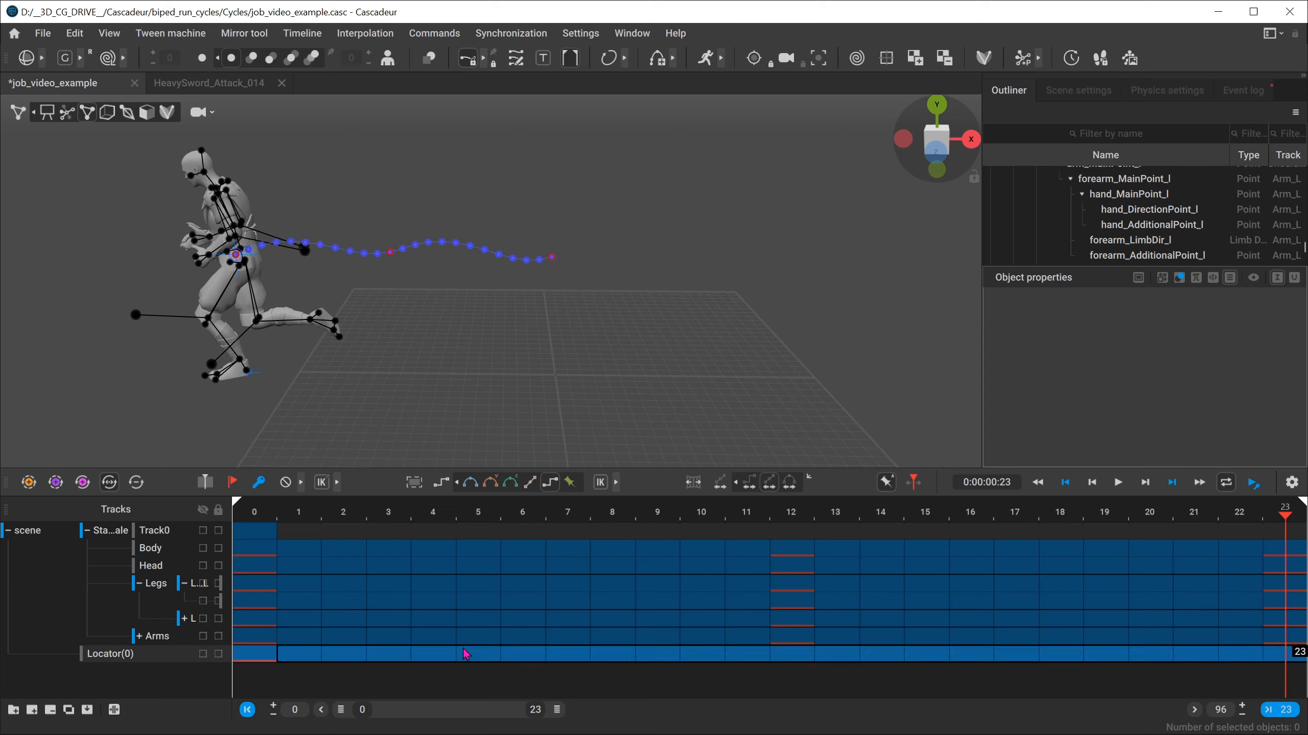
pyautogui.press('Delete')
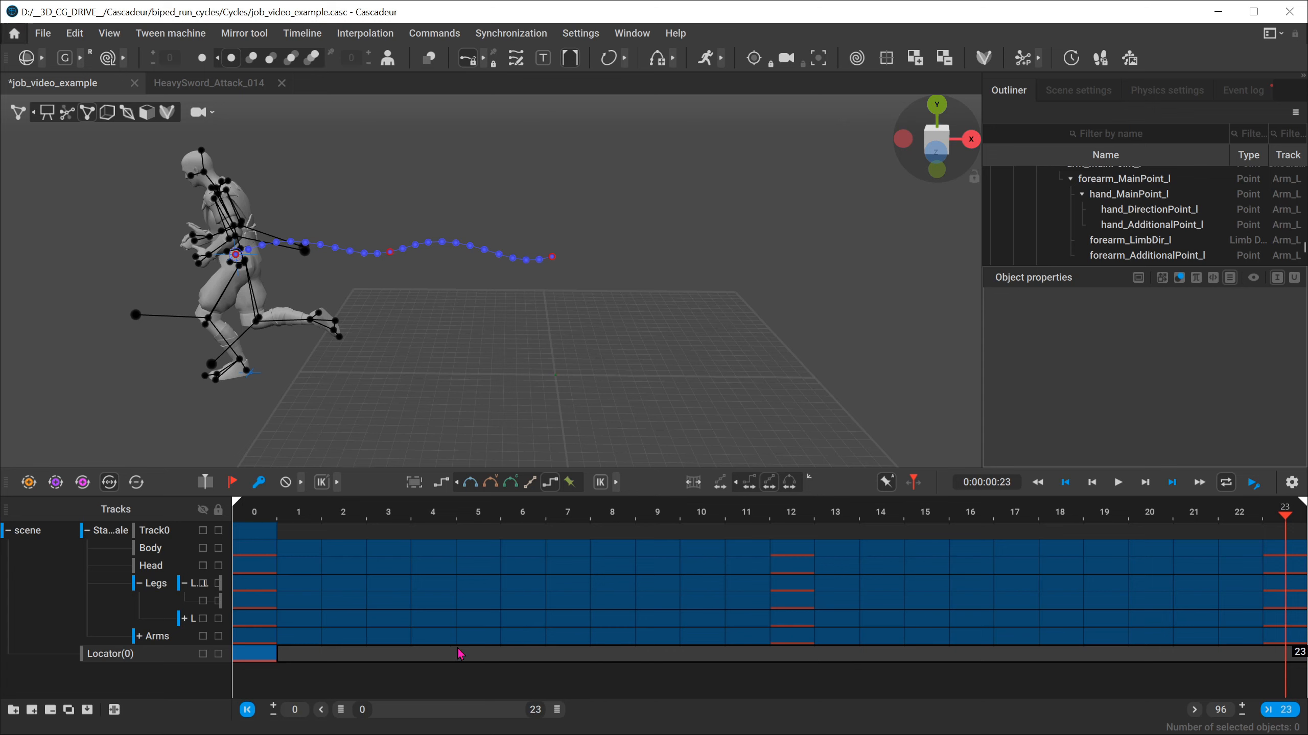
# Step: Scrub the timeline and examine how the Locator(0) and Track0 tracks are keyed
pyautogui.moveTo(311, 522); pyautogui.dragTo(255, 515)
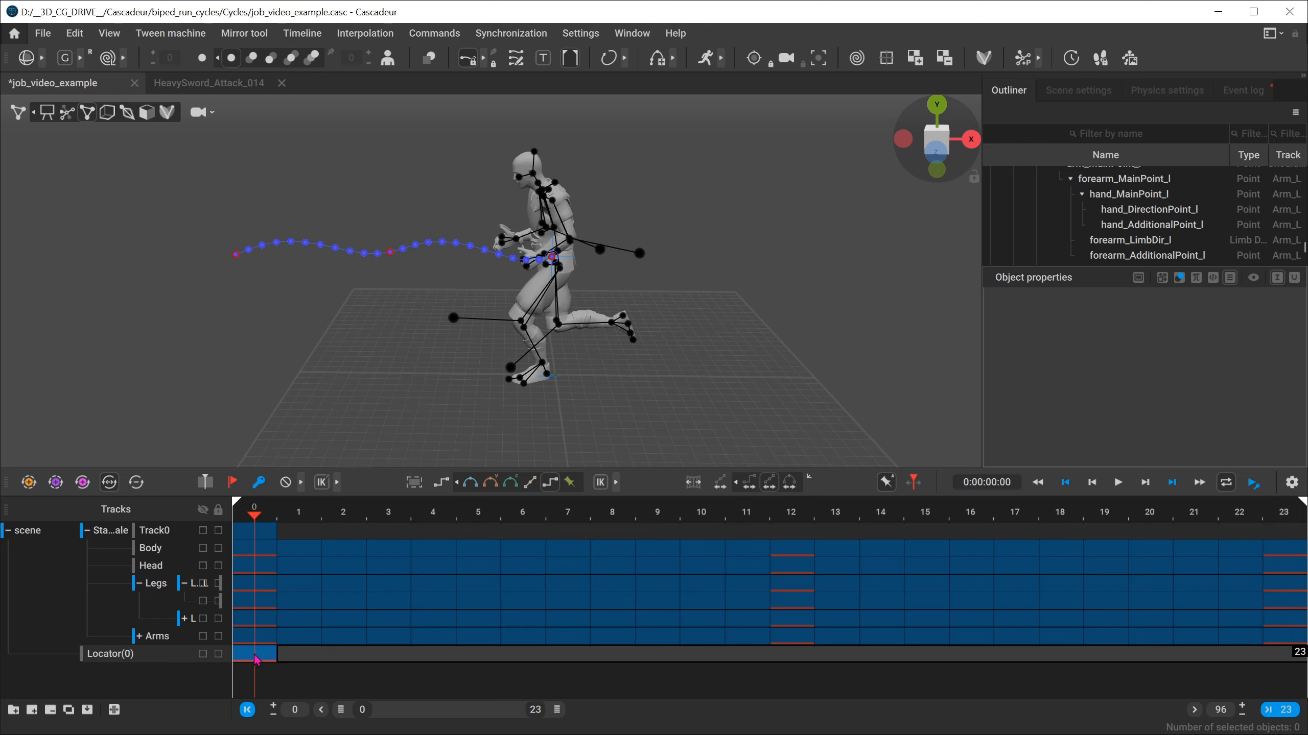
pyautogui.moveTo(255, 513); pyautogui.dragTo(670, 514)
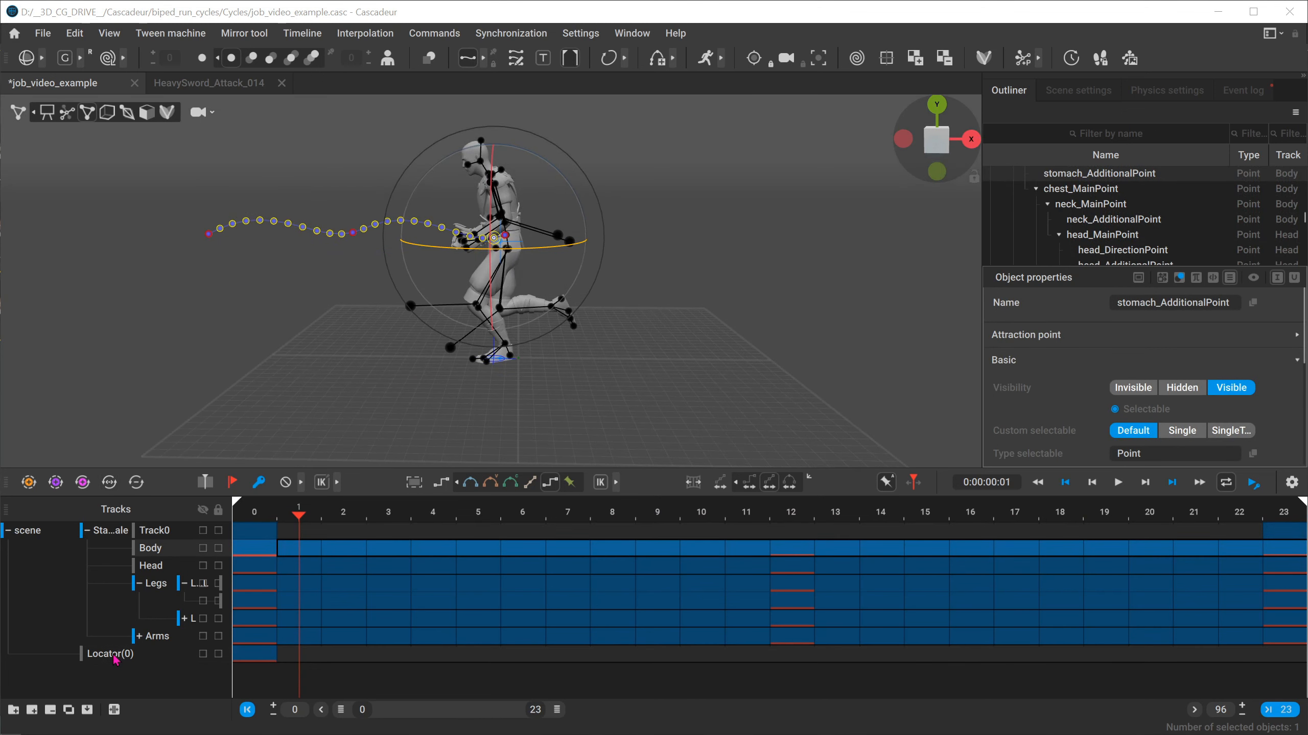
pyautogui.click(114, 658)
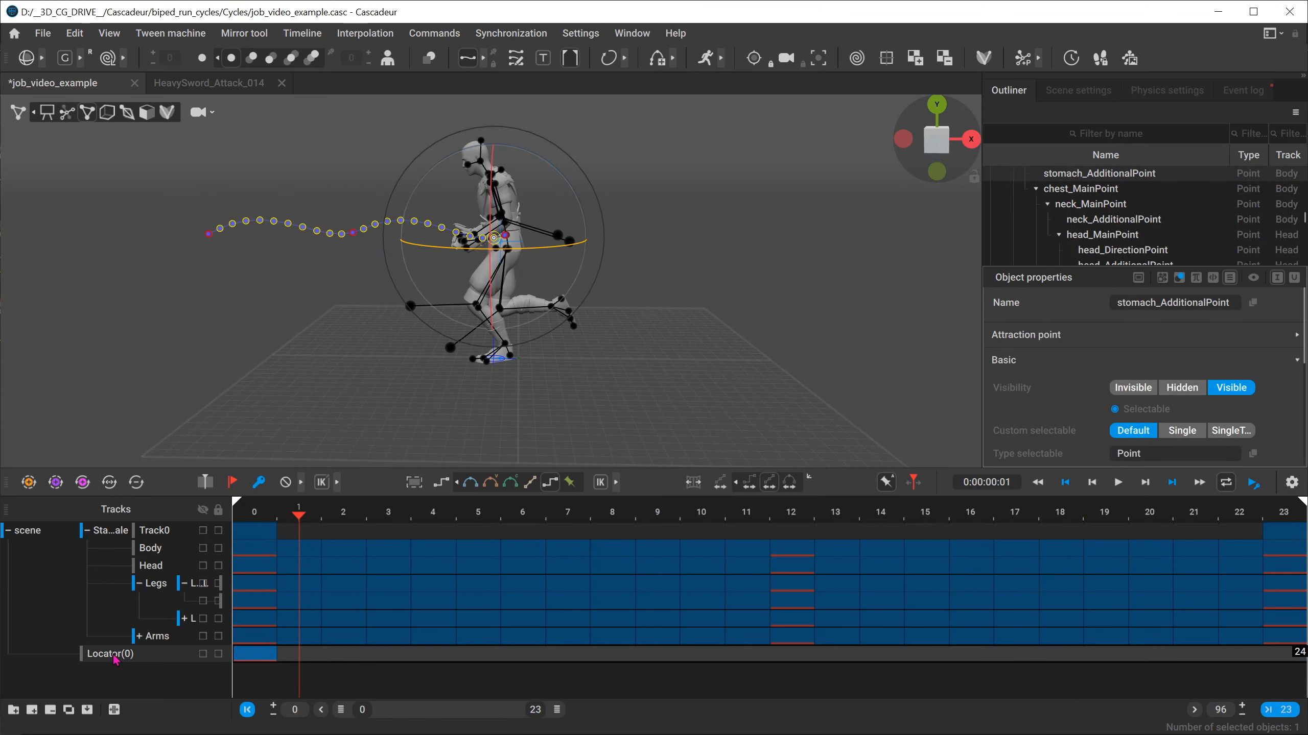
pyautogui.click(165, 535)
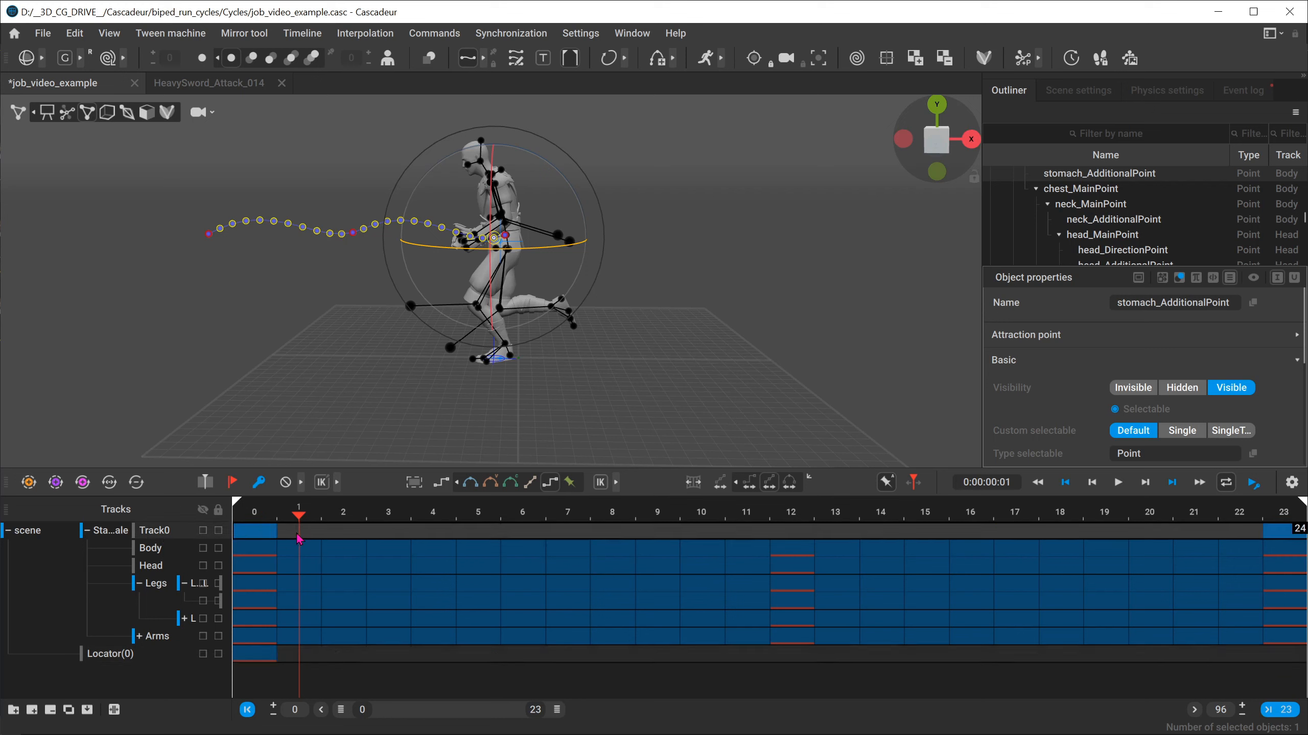
pyautogui.click(326, 535)
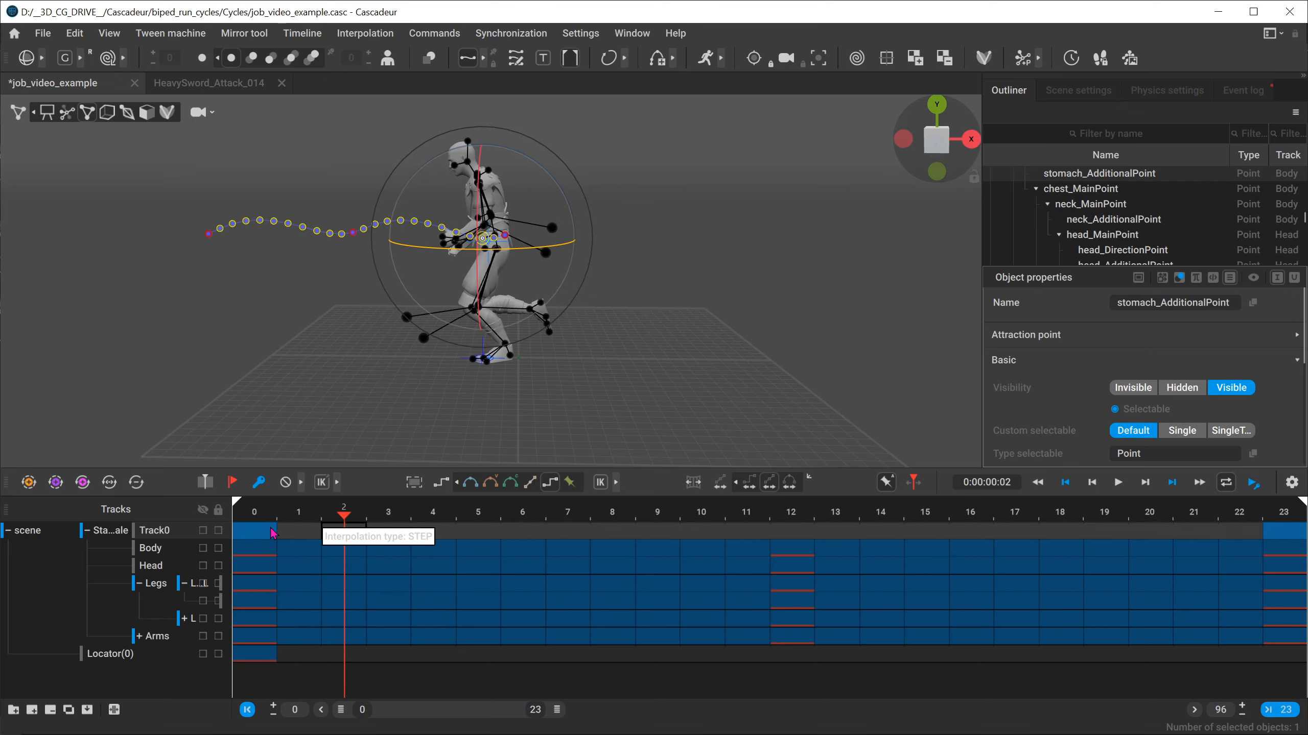
pyautogui.click(262, 541)
pyautogui.click(51, 710)
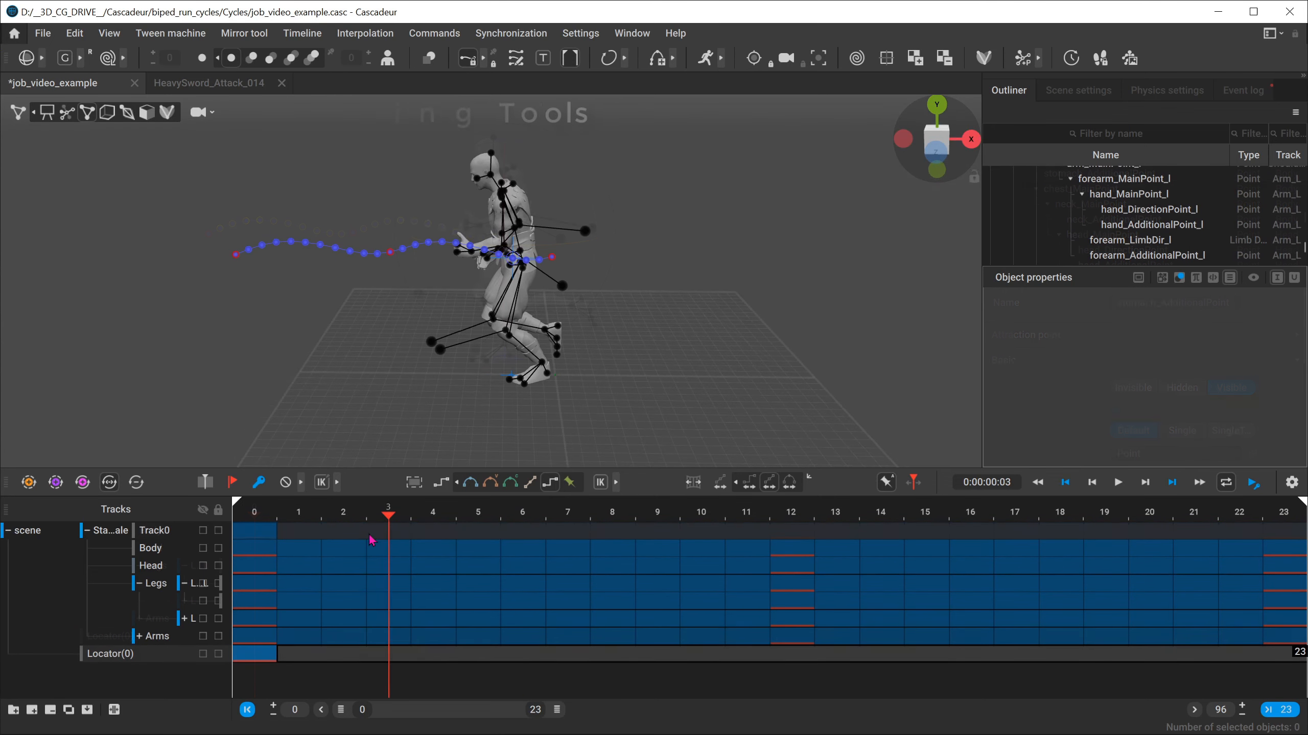
pyautogui.click(852, 530)
pyautogui.click(918, 529)
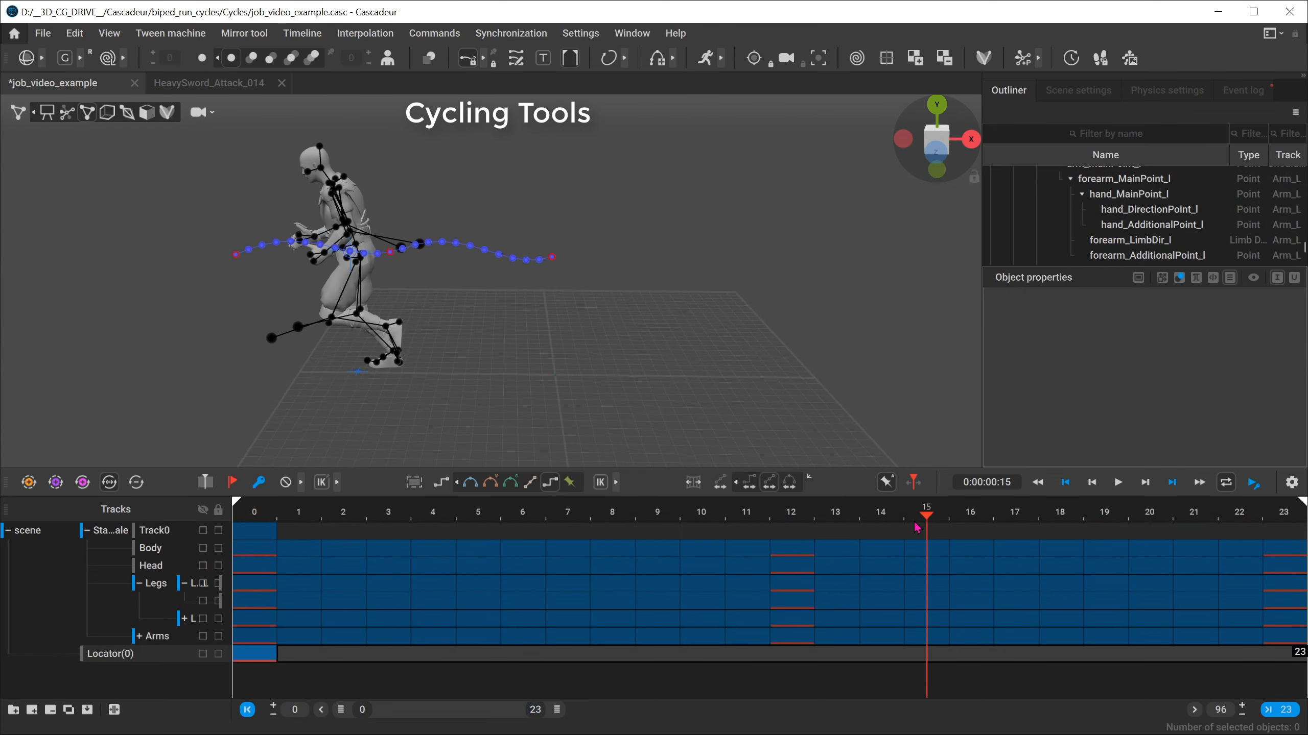
# Step: Key the locator at frame 5 in a straight-on side view of the character, raised along Y and shifted along positive X
pyautogui.click(933, 156)
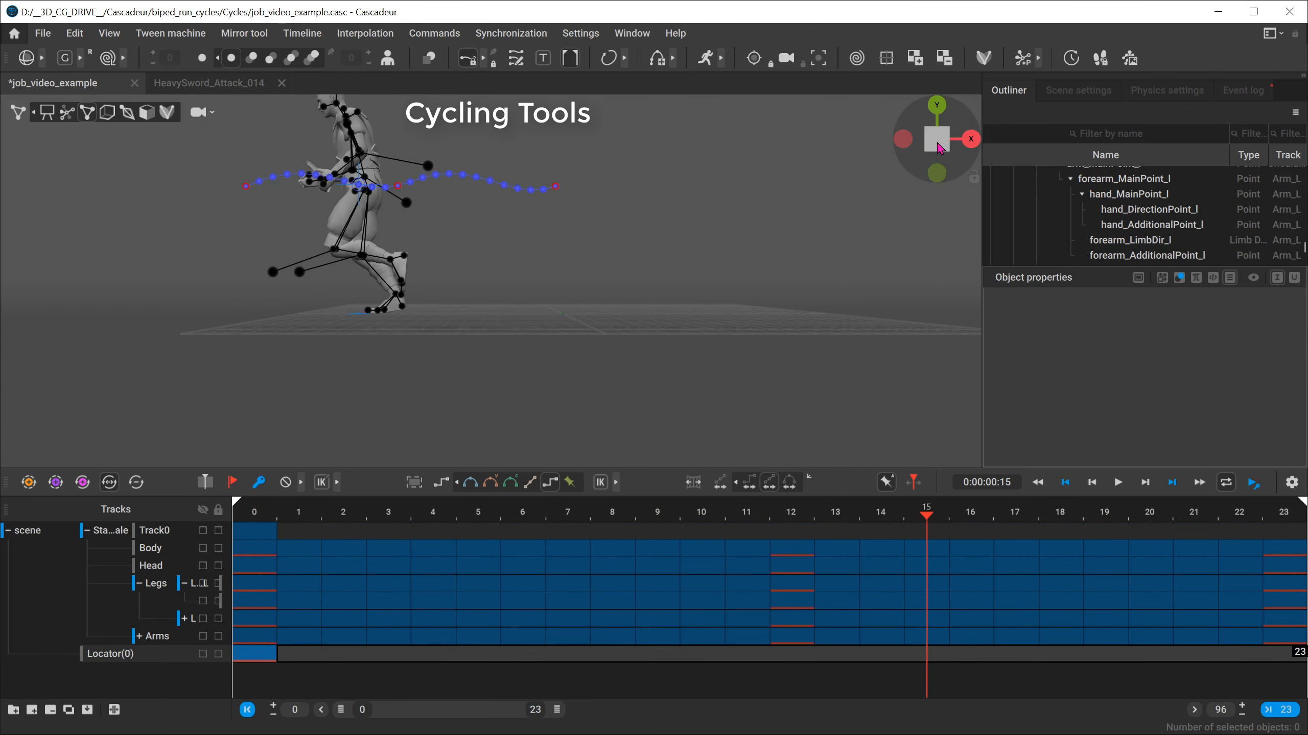
pyautogui.scroll(5, 557, 335)
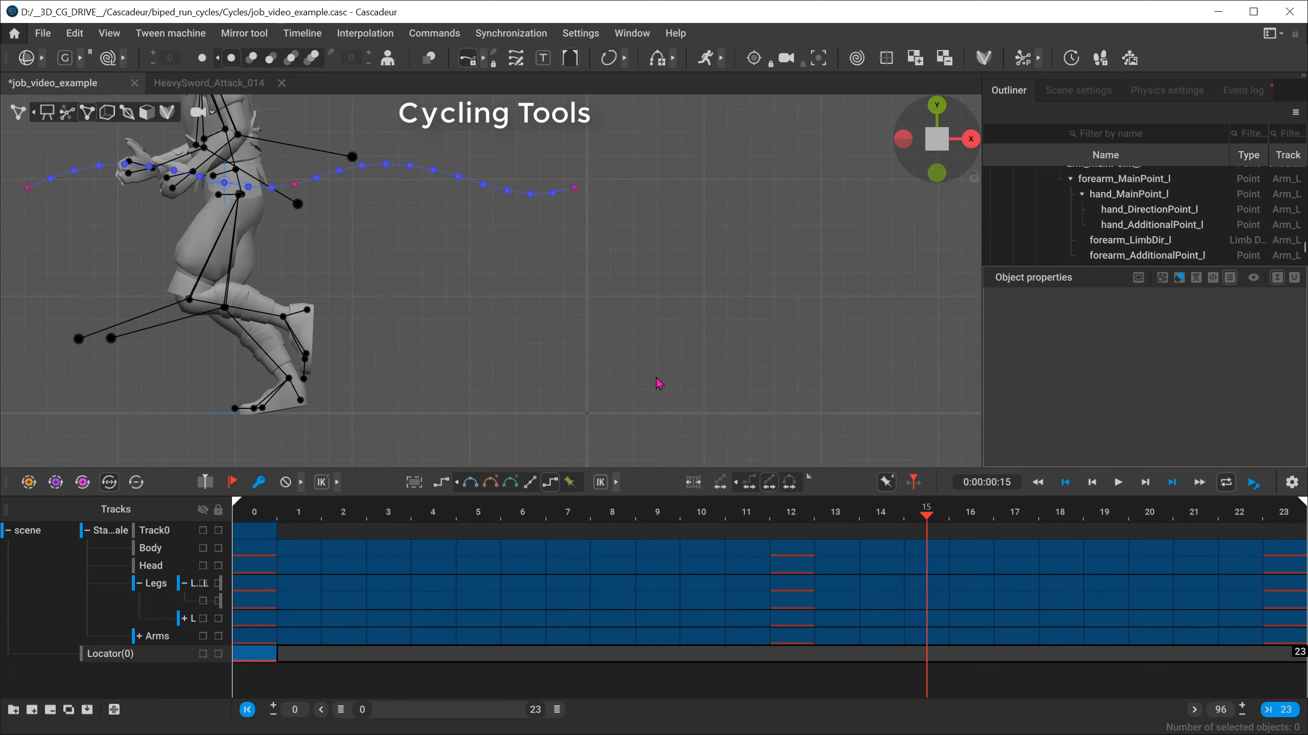
pyautogui.moveTo(657, 377); pyautogui.dragTo(543, 439)
pyautogui.click(256, 517)
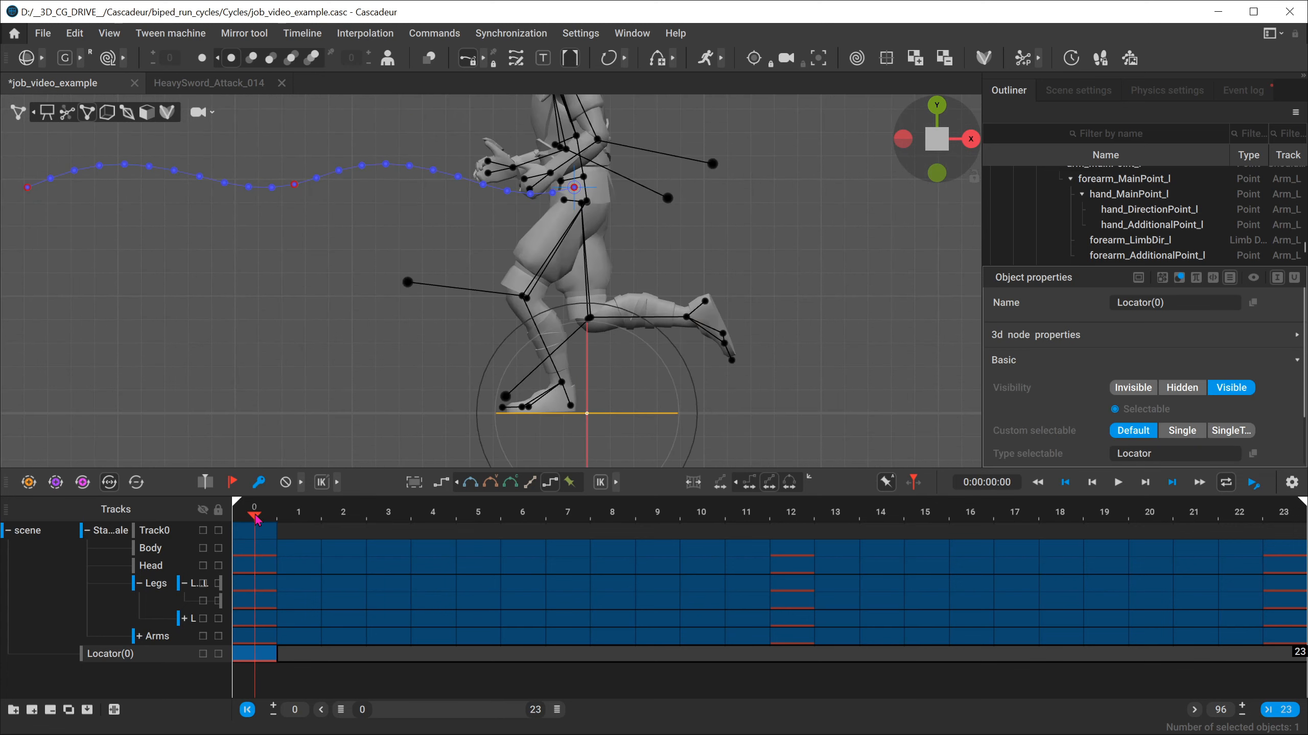
pyautogui.click(484, 520)
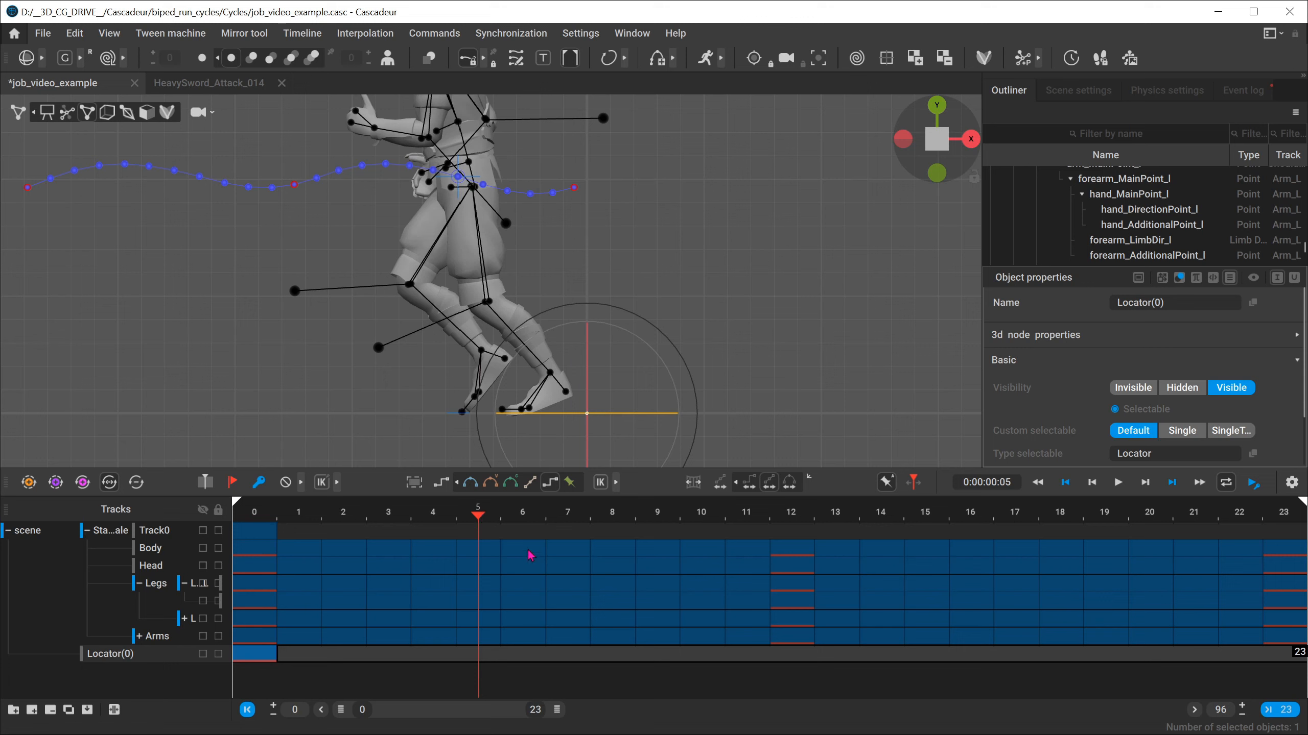
pyautogui.press('w')
pyautogui.moveTo(643, 356); pyautogui.dragTo(768, 164)
pyautogui.hotkey('ctrl', 'z')
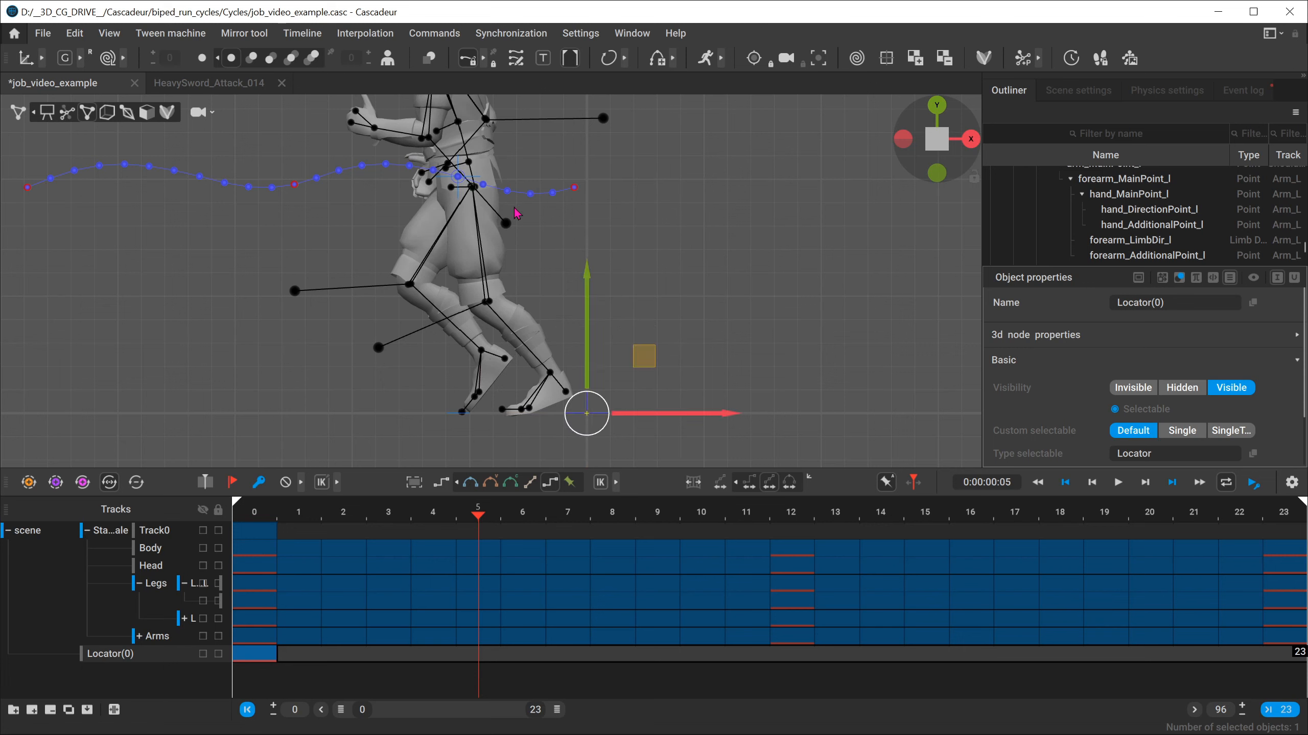
pyautogui.press('f')
pyautogui.moveTo(645, 356); pyautogui.dragTo(734, 164)
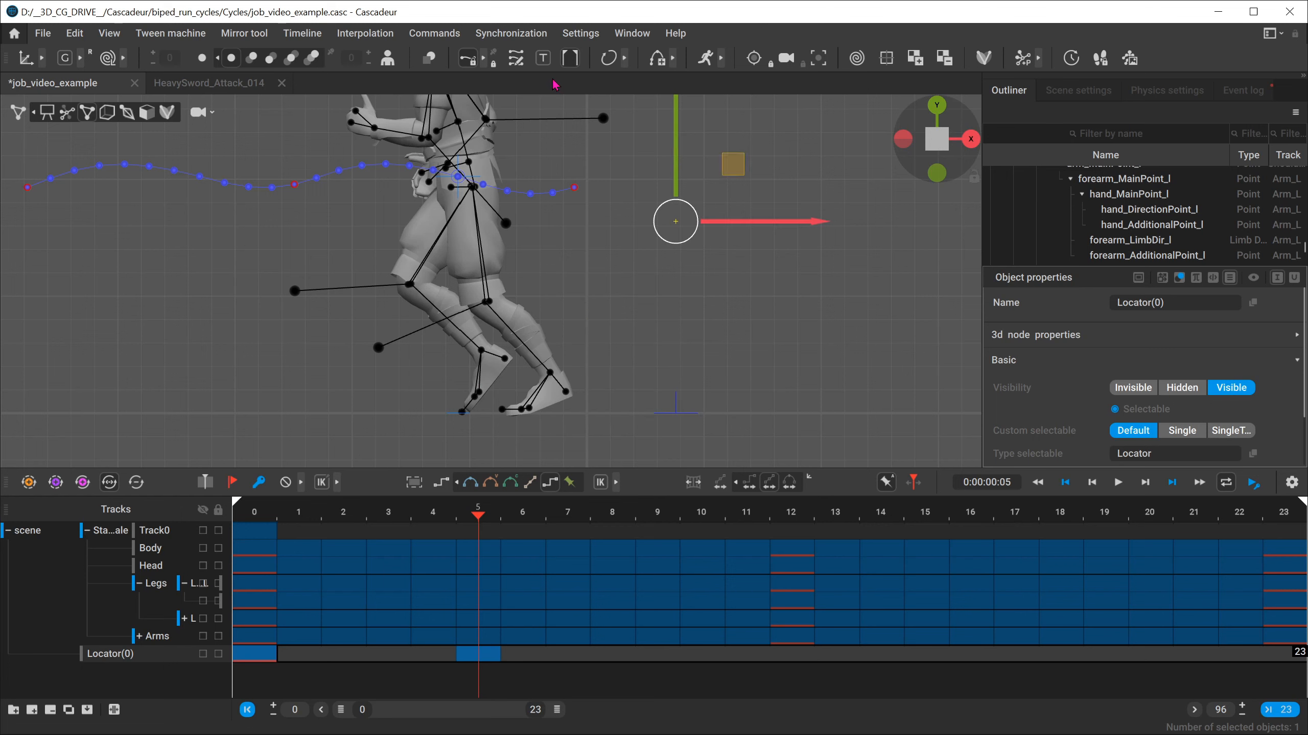
# Step: Show the selected locator's trajectory and copy its frame 0 key to frame 12 on the Locator(0) track
pyautogui.click(492, 65)
pyautogui.click(266, 515)
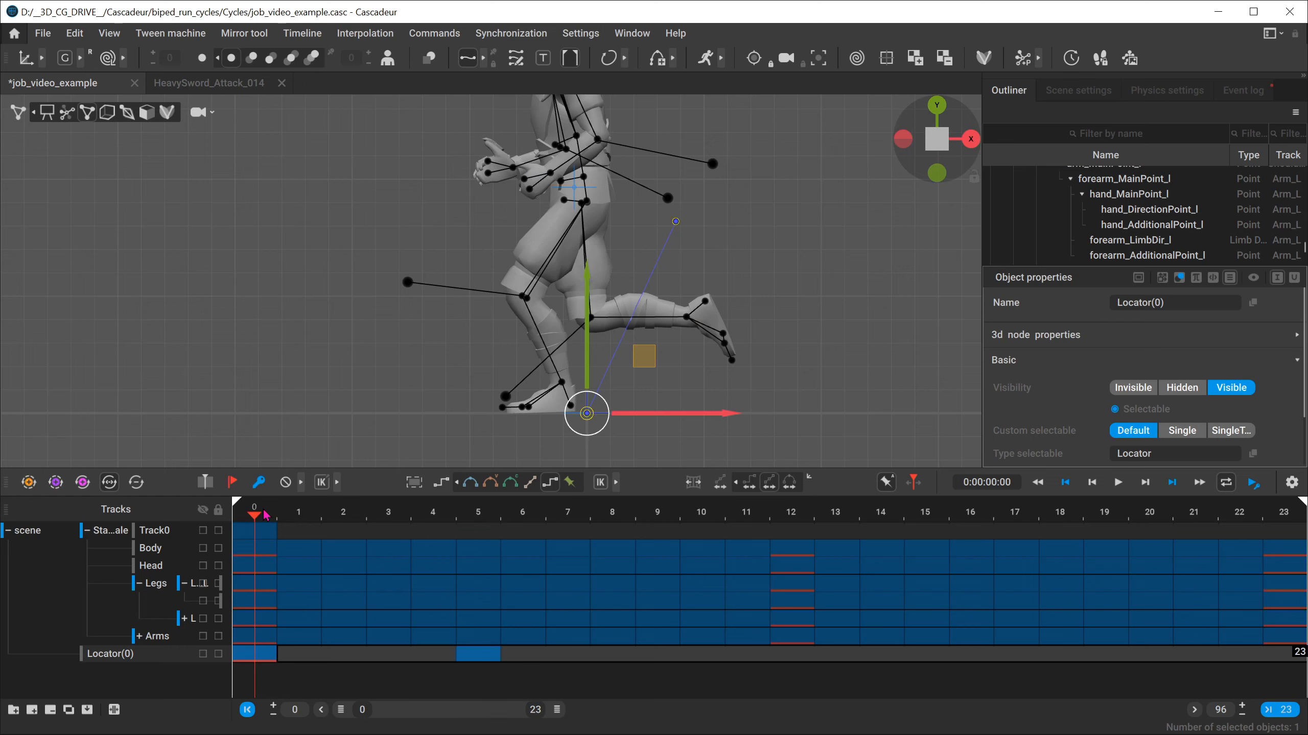
pyautogui.moveTo(266, 515); pyautogui.dragTo(118, 558)
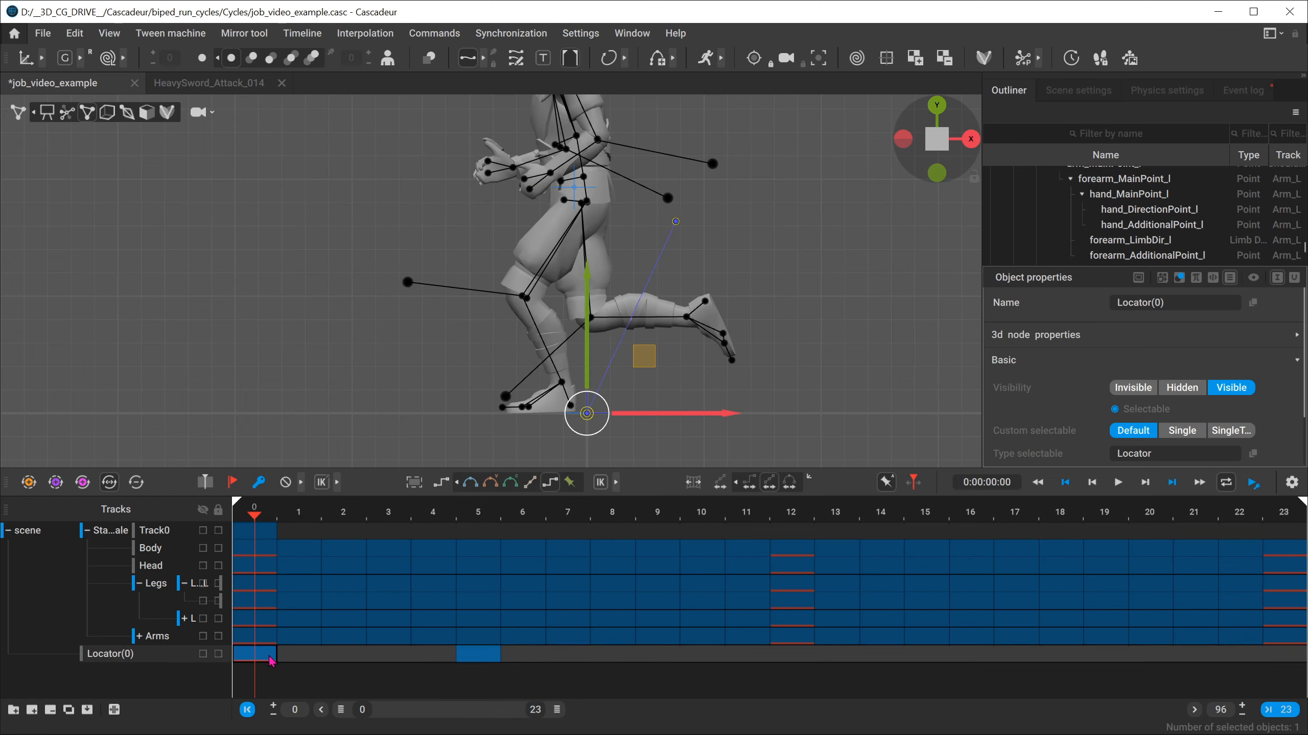
pyautogui.moveTo(268, 659); pyautogui.dragTo(792, 659)
pyautogui.moveTo(266, 513); pyautogui.dragTo(249, 536)
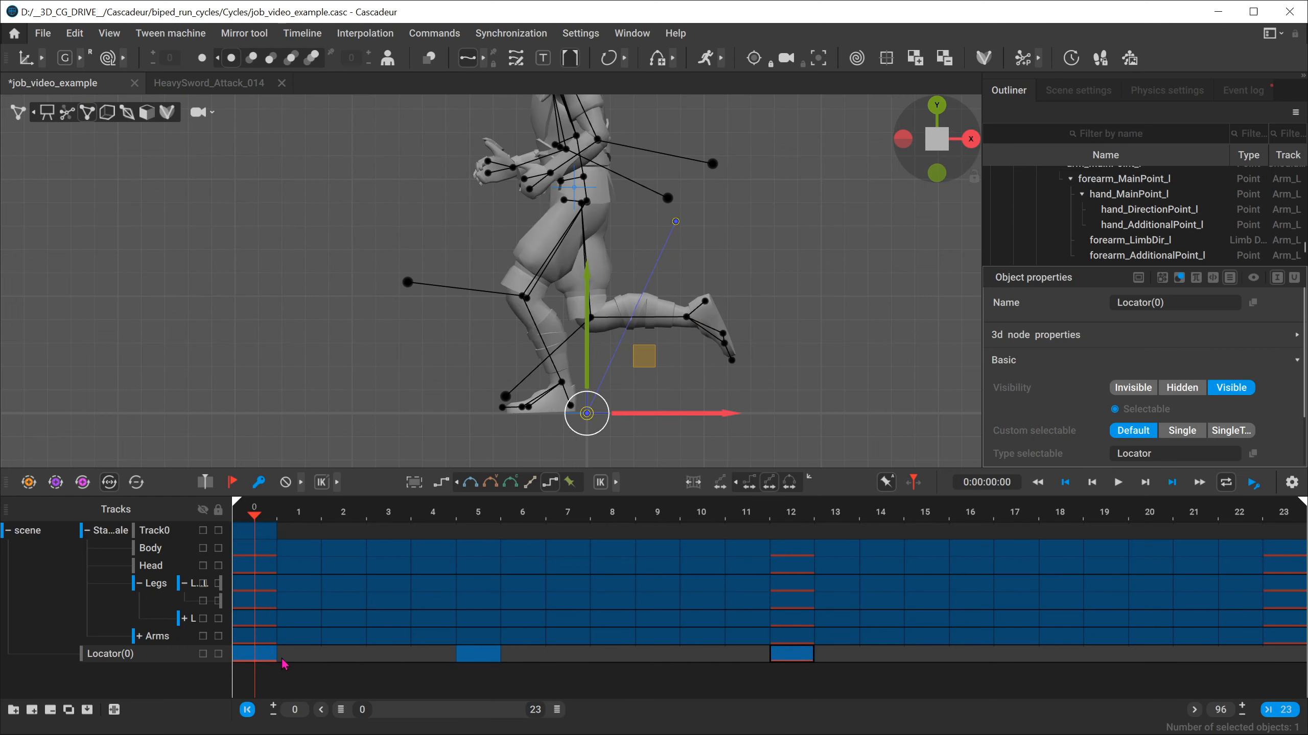
# Step: Apply Bezier interpolation to the Locator(0) intervals between frames 0 and 12
pyautogui.moveTo(268, 662); pyautogui.dragTo(657, 671)
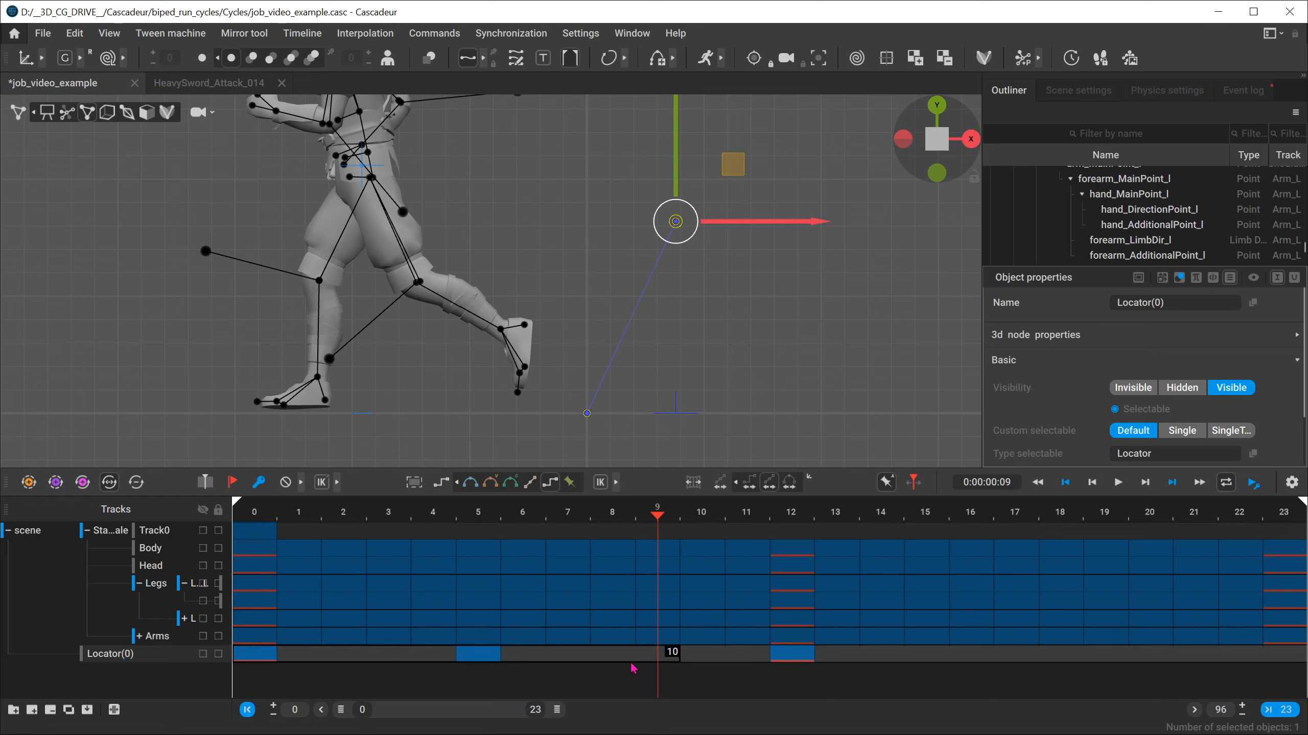
pyautogui.click(469, 482)
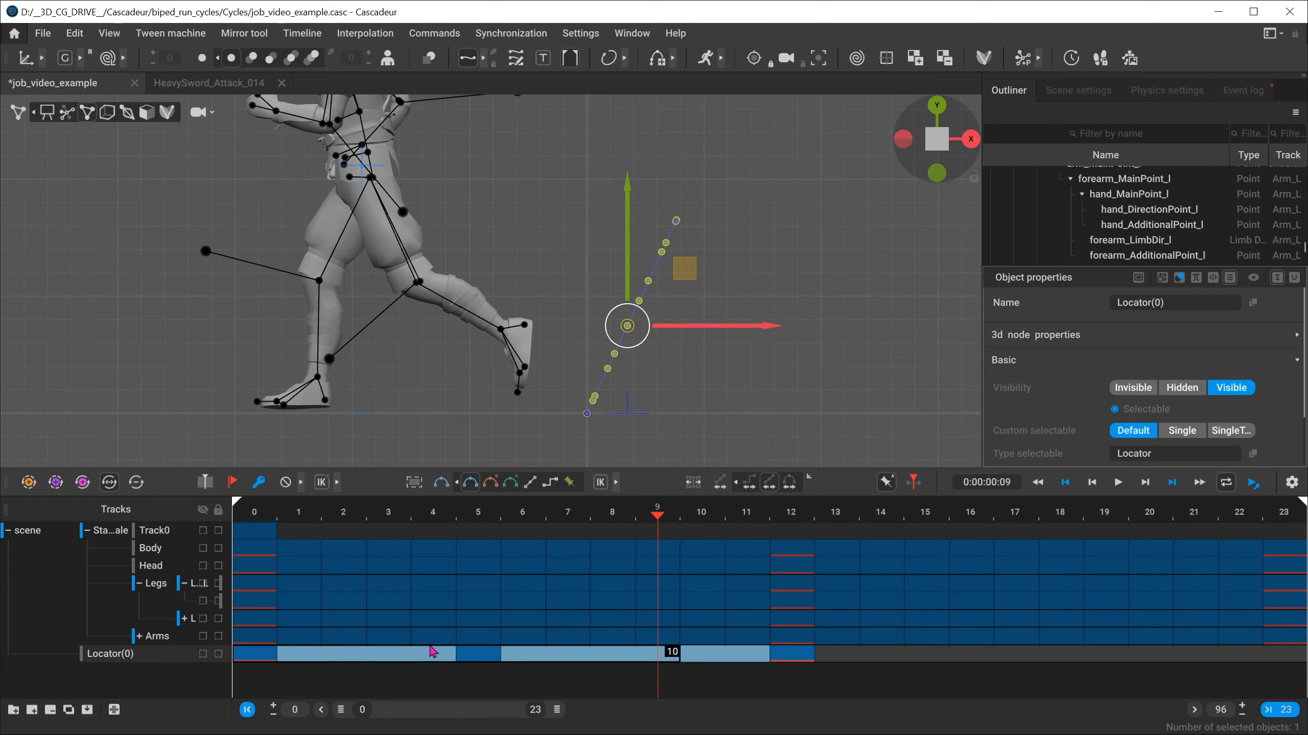
pyautogui.moveTo(273, 513); pyautogui.dragTo(233, 567)
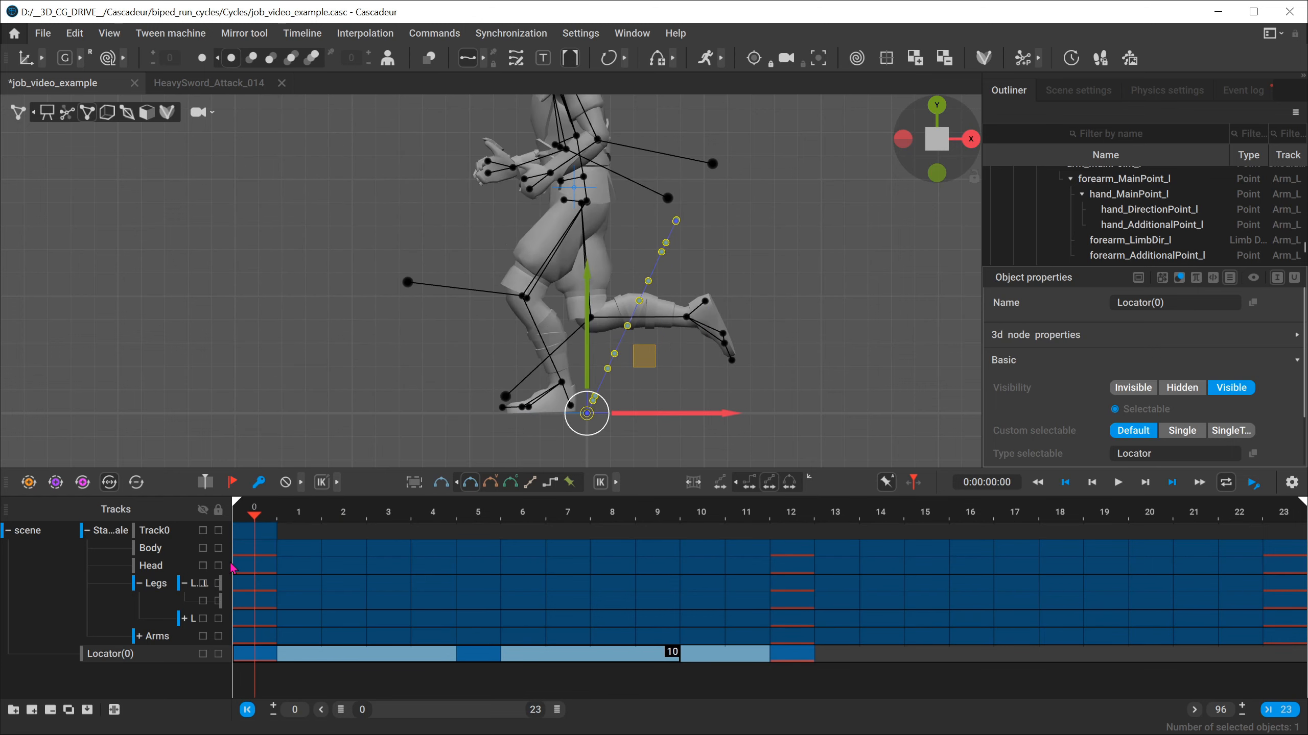
# Step: Move the locator along positive X at frame 12 and scrub through its arc
pyautogui.click(789, 547)
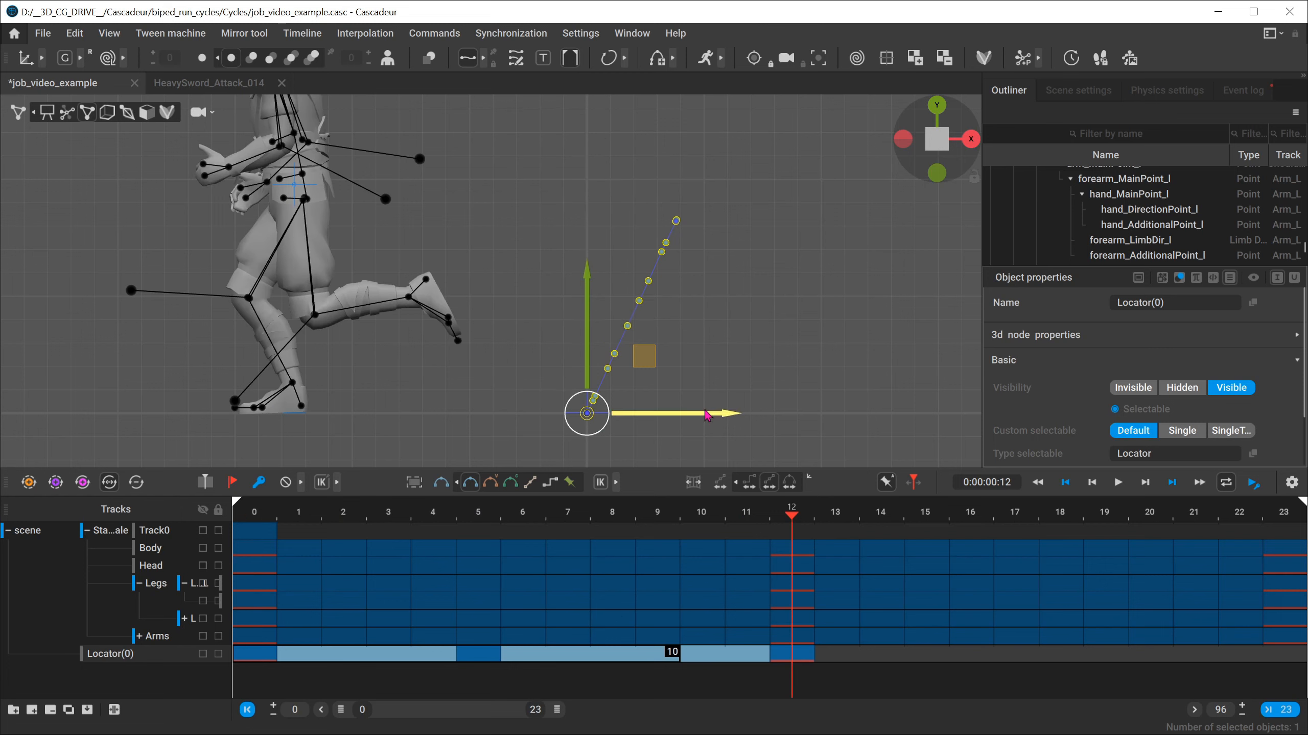
pyautogui.moveTo(846, 411); pyautogui.dragTo(853, 411)
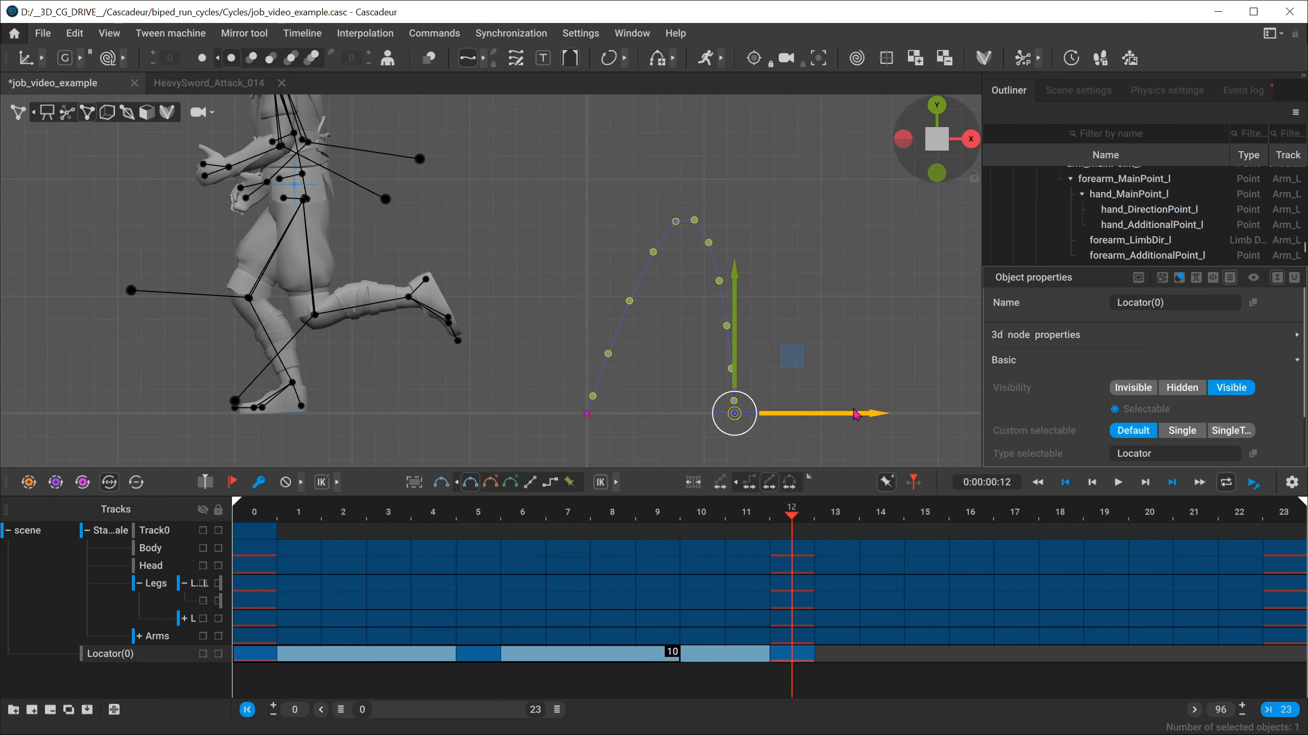
pyautogui.click(256, 515)
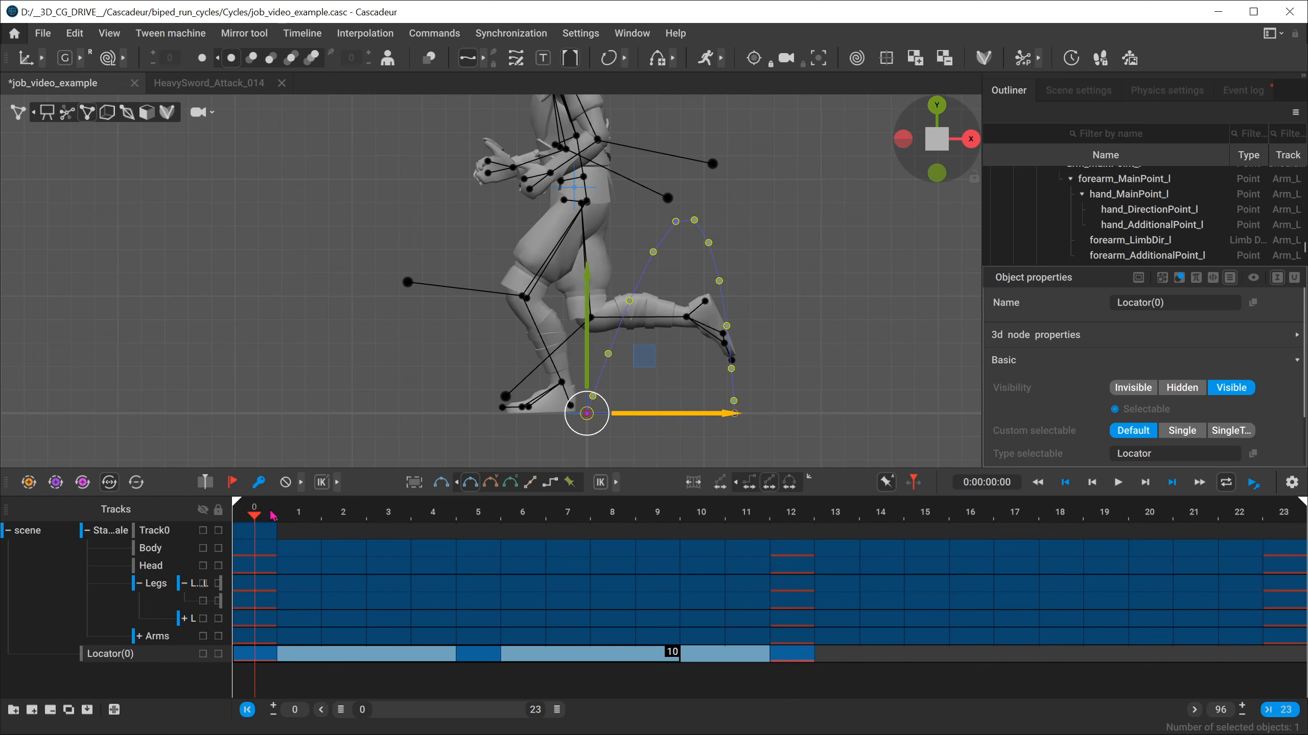
pyautogui.moveTo(273, 514)
pyautogui.mouseDown()
pyautogui.moveTo(787, 547)
pyautogui.moveTo(255, 530)
pyautogui.mouseUp()
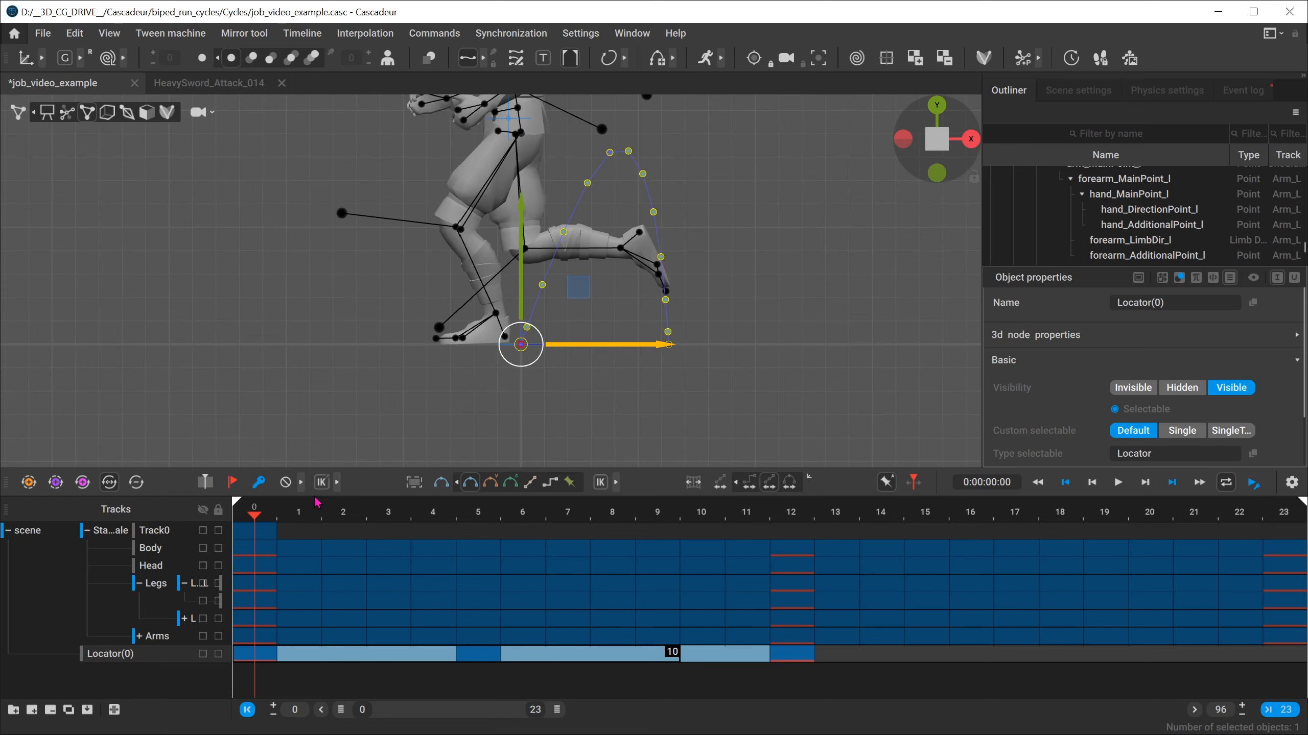
# Step: Create a cycle from frames 0 to 12 of the Locator(0) track and scrub through the looped motion
pyautogui.moveTo(264, 662); pyautogui.dragTo(811, 662)
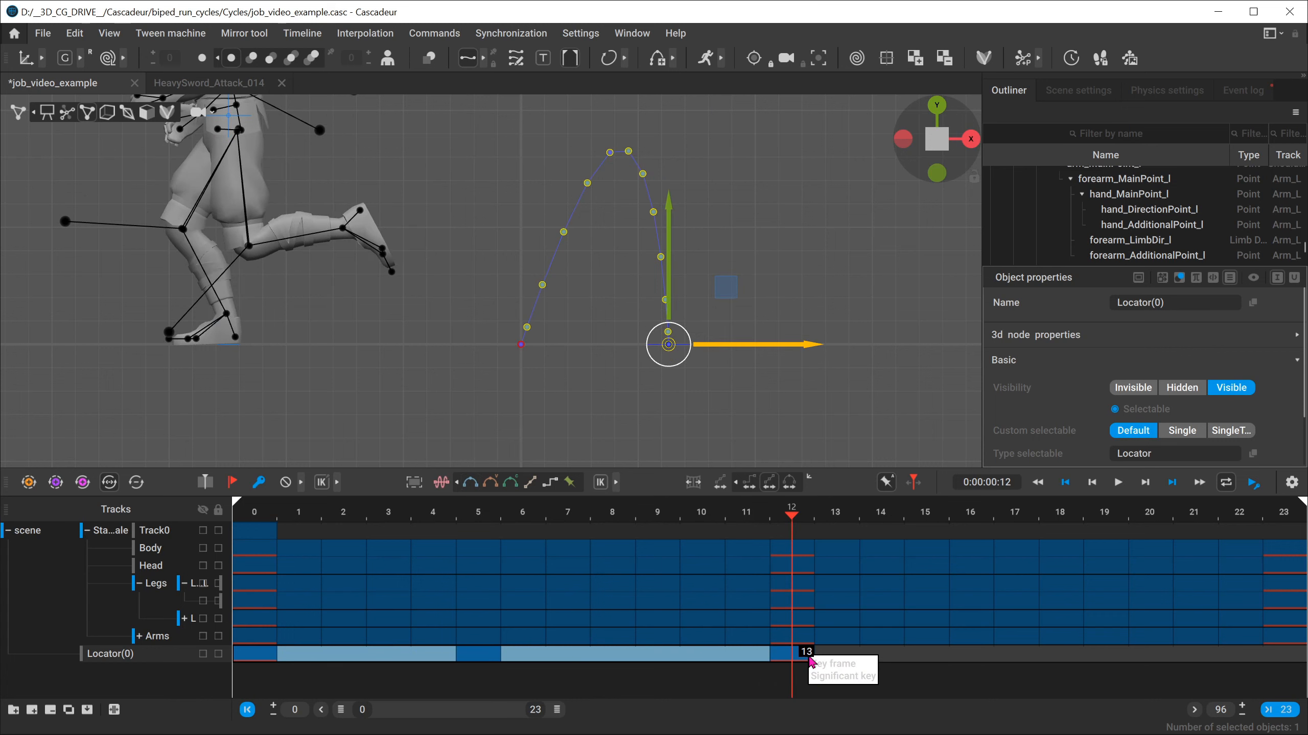
pyautogui.click(83, 485)
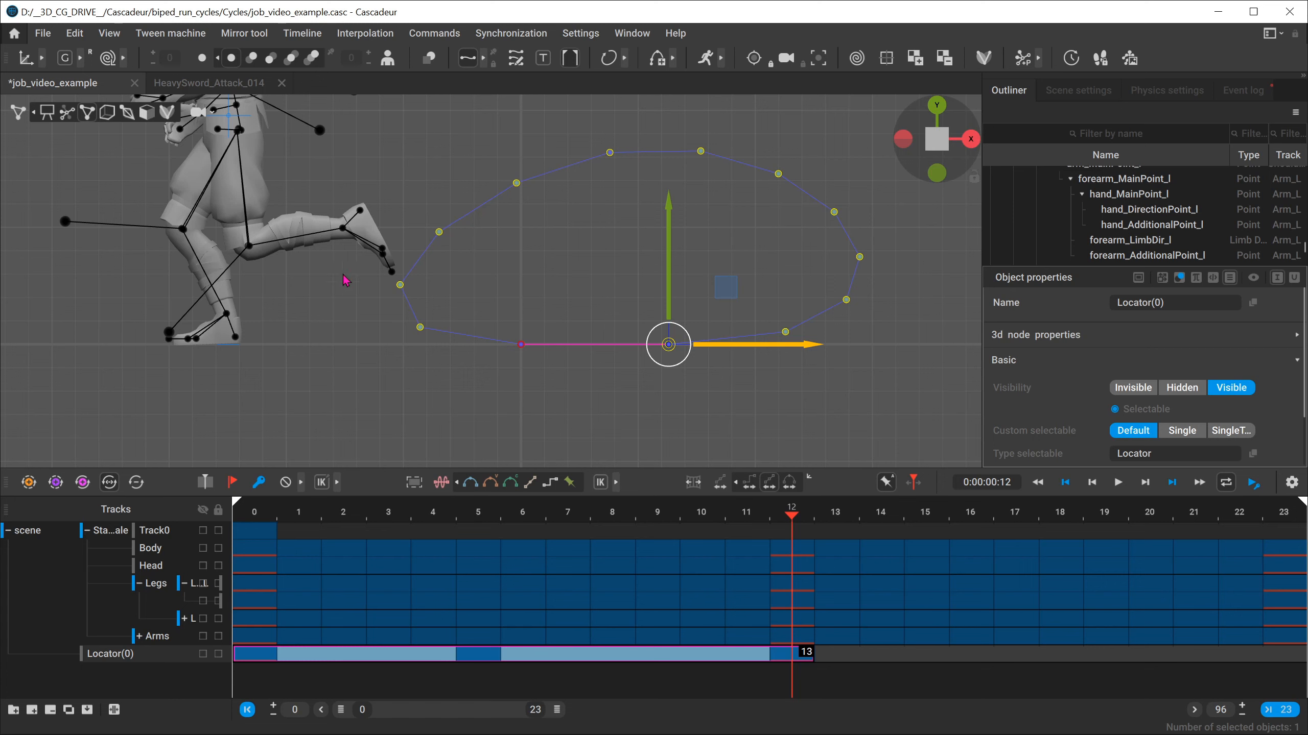
pyautogui.moveTo(249, 502); pyautogui.dragTo(147, 541)
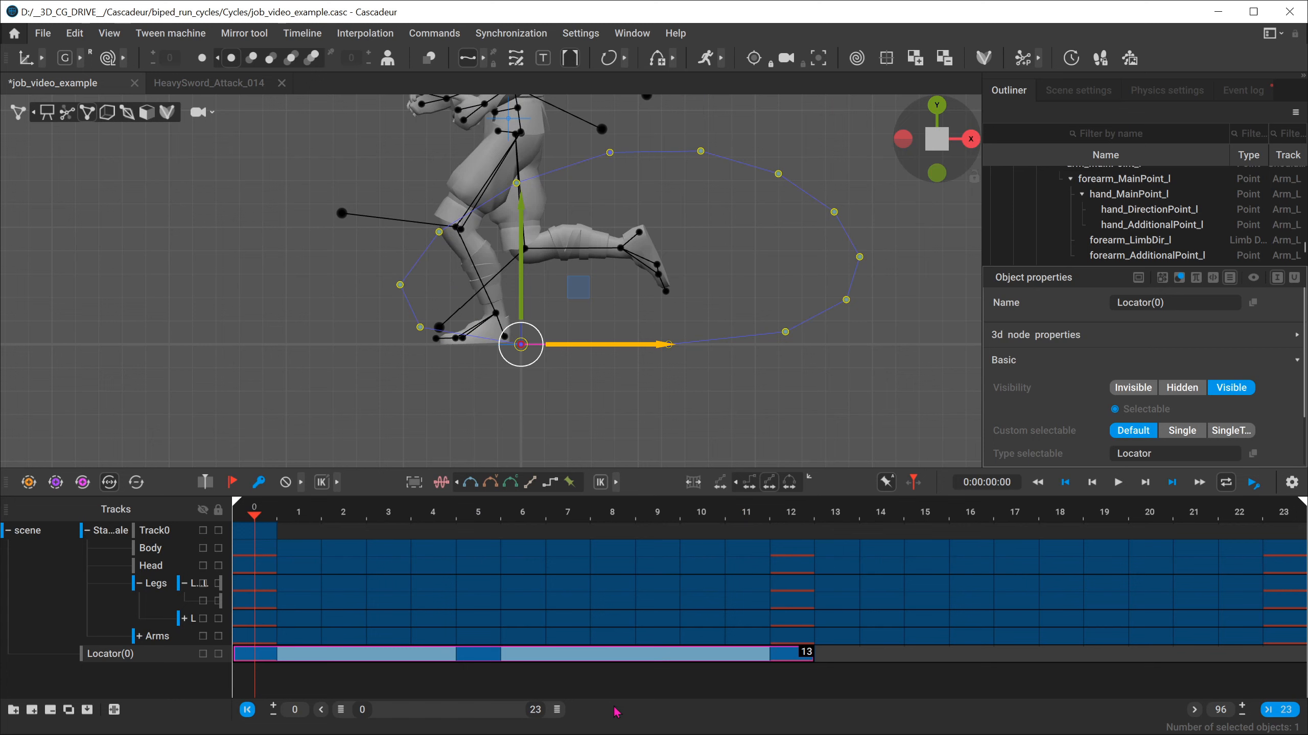
# Step: Expand the visible timeline to frame 58 and repeat the locator's cycle through frame 51
pyautogui.moveTo(558, 710); pyautogui.dragTo(854, 710)
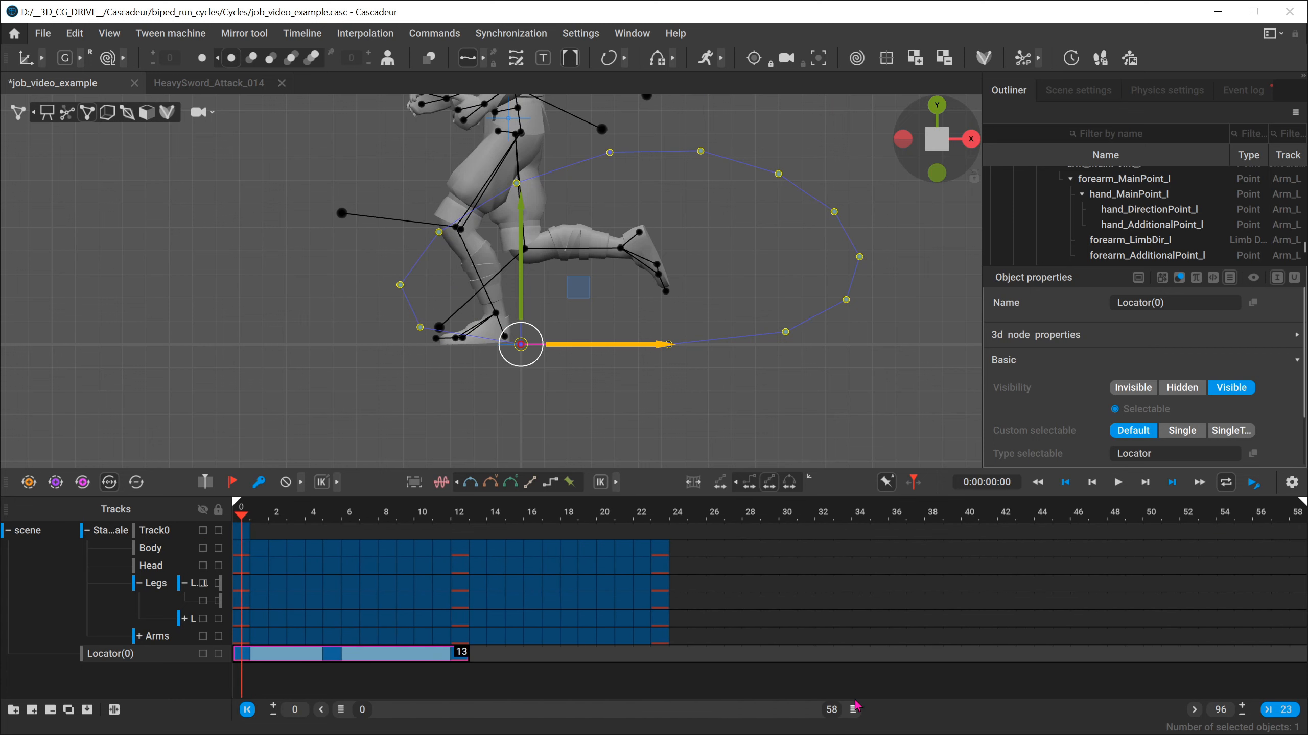
pyautogui.moveTo(247, 663); pyautogui.dragTo(459, 650)
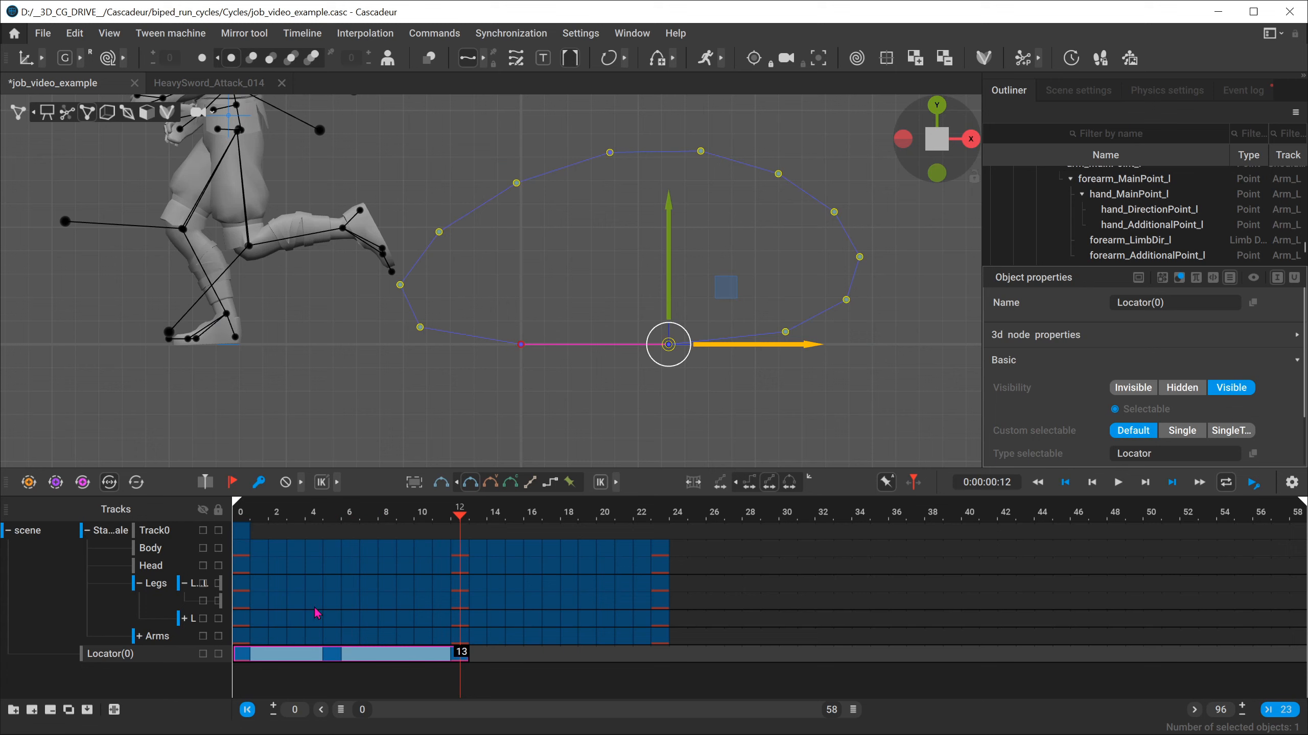
pyautogui.click(109, 482)
pyautogui.moveTo(466, 660); pyautogui.dragTo(470, 659)
pyautogui.moveTo(468, 654); pyautogui.dragTo(1166, 668)
pyautogui.moveTo(474, 528); pyautogui.dragTo(459, 582)
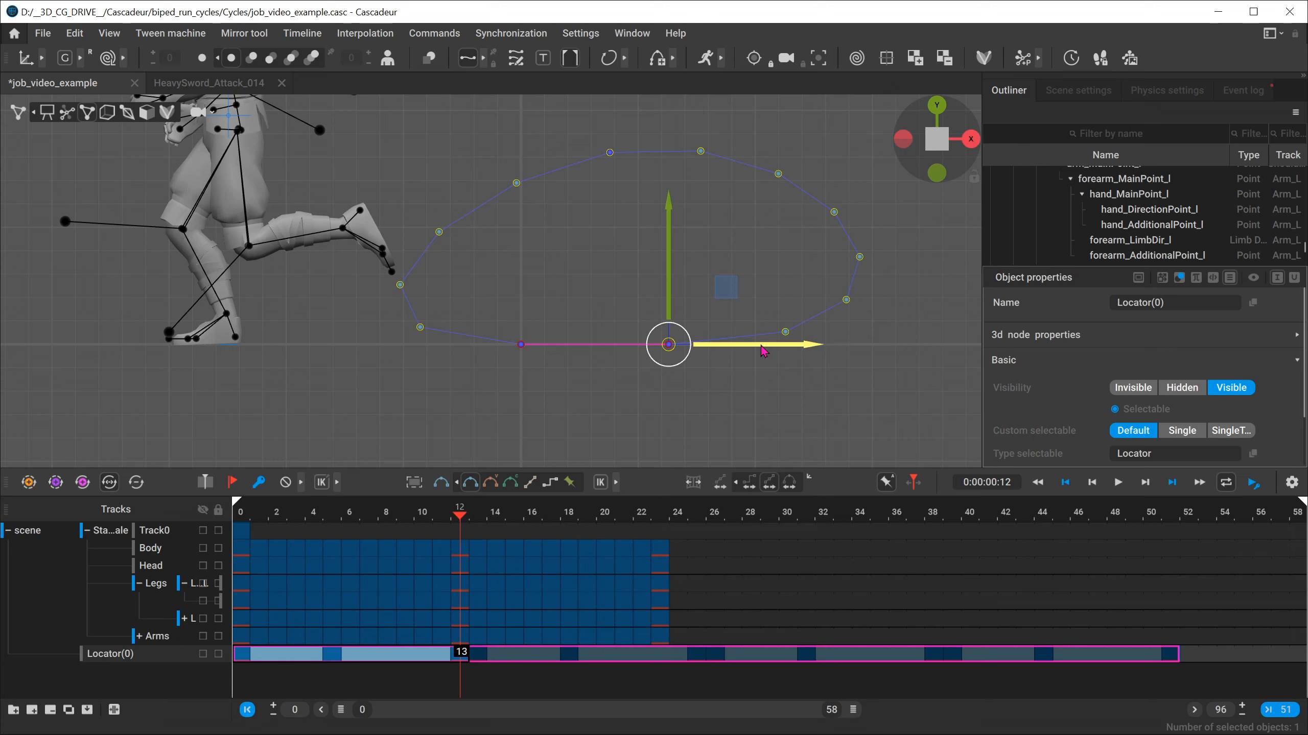
# Step: Move the locator at frame 12 along negative X, closer to its starting position, and deselect it
pyautogui.moveTo(763, 351); pyautogui.dragTo(661, 345)
pyautogui.click(637, 339)
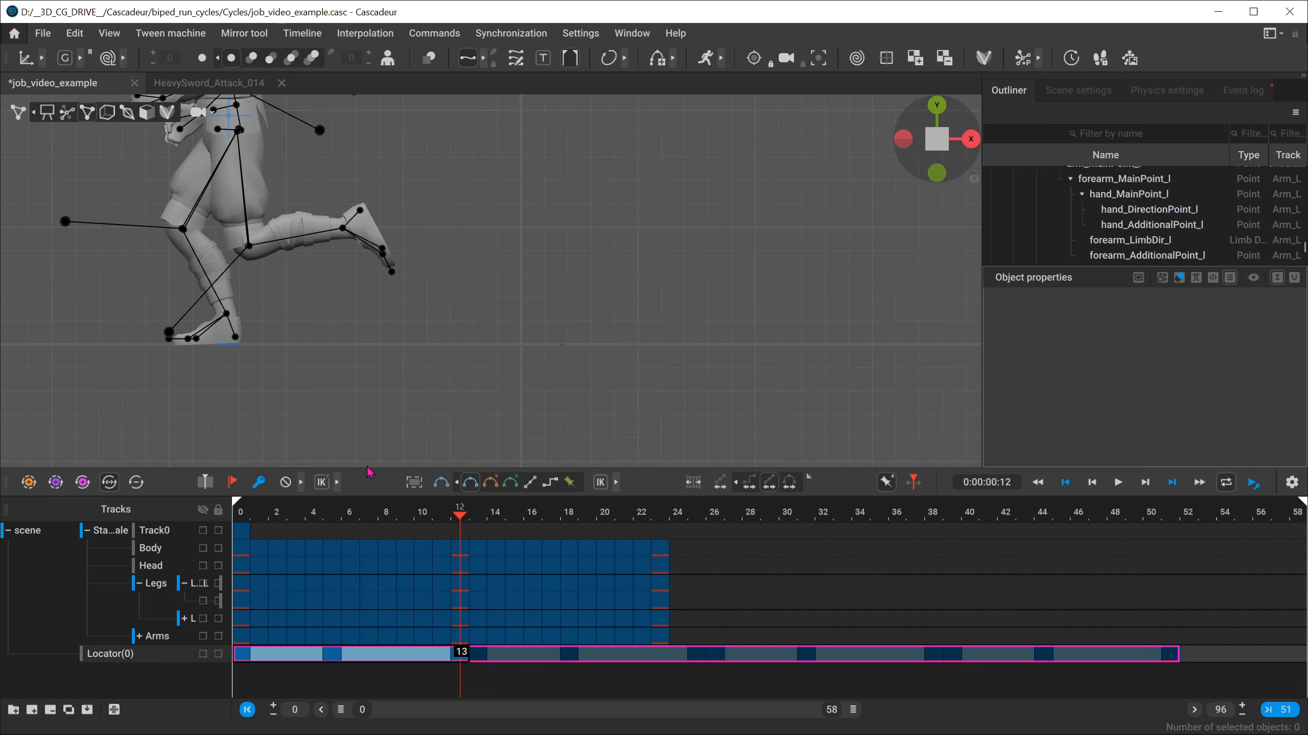
# Step: Select the locator at frame 15 and remove the cycles from the Locator(0) track
pyautogui.moveTo(353, 507); pyautogui.dragTo(185, 494)
pyautogui.moveTo(276, 500); pyautogui.dragTo(510, 499)
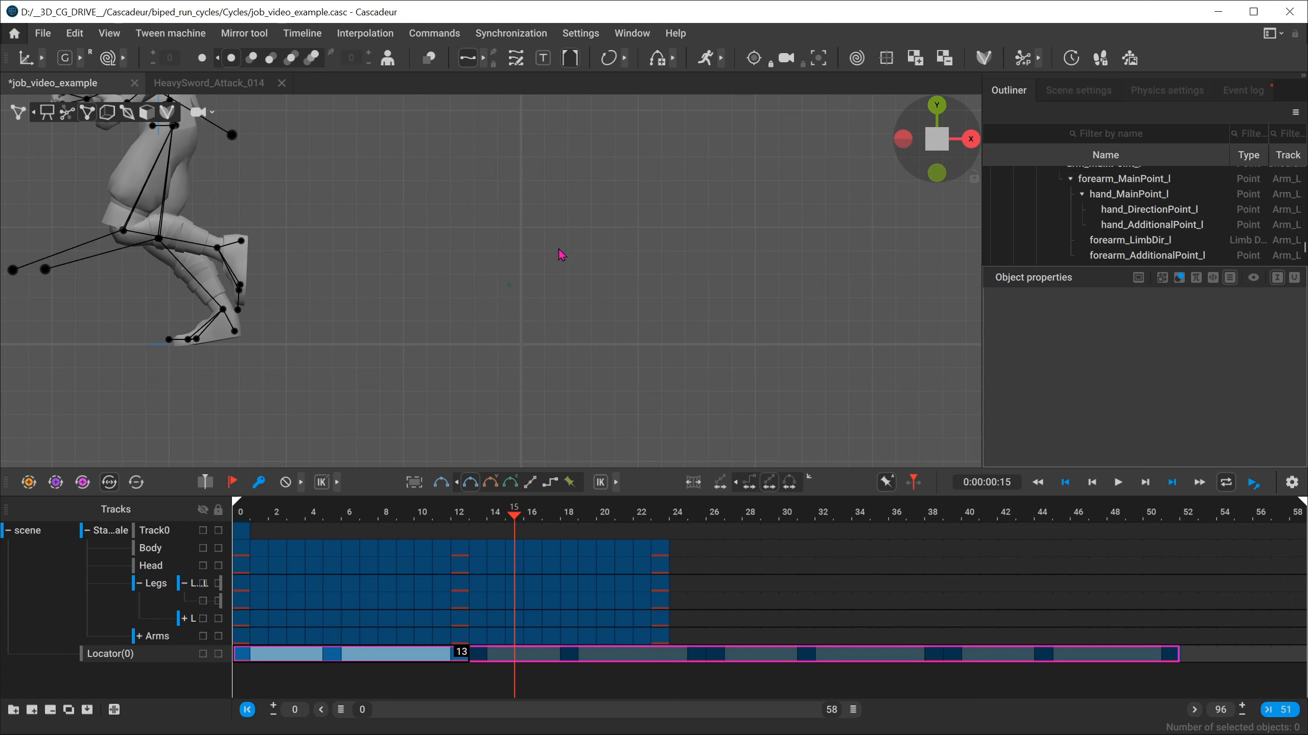
pyautogui.moveTo(563, 254); pyautogui.dragTo(444, 402)
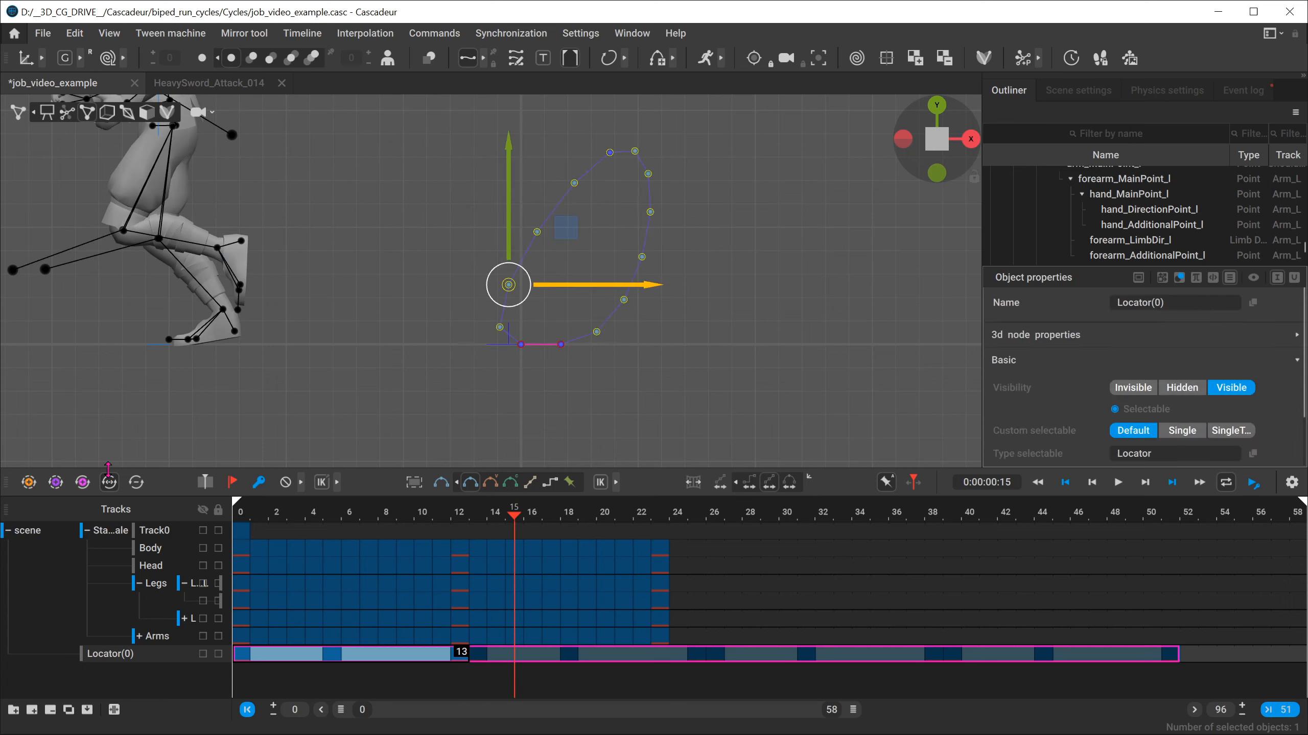
pyautogui.click(137, 483)
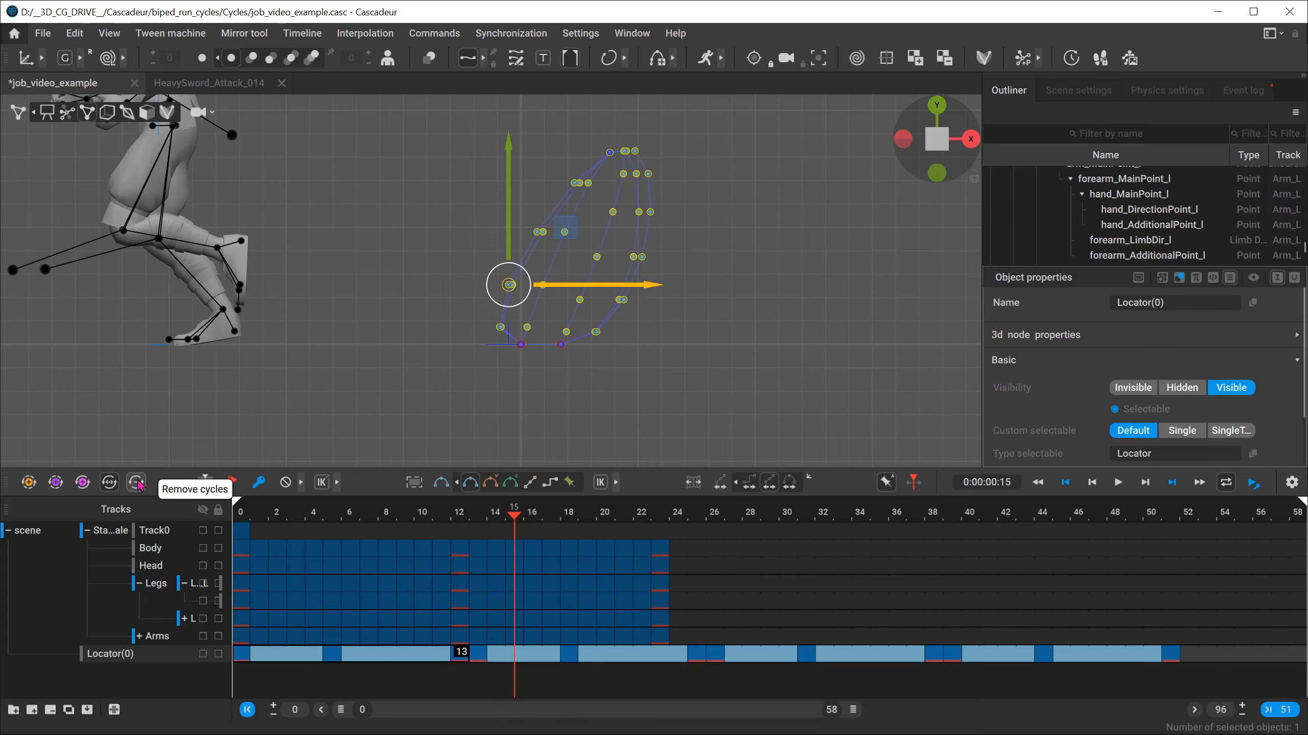
# Step: Examine the Locator(0) track's keys at frames 0, 12, 13 and 51 and the repeated segment from frames 26 to 38
pyautogui.moveTo(478, 658); pyautogui.dragTo(440, 668)
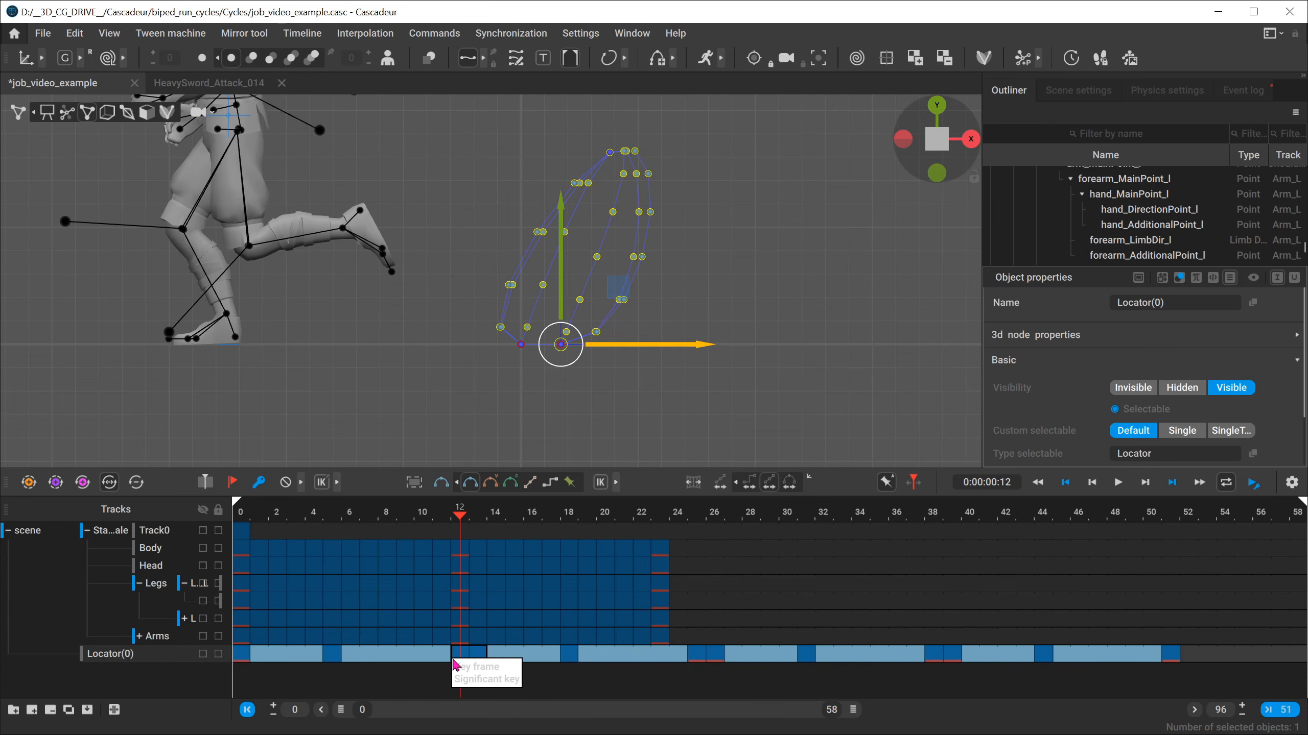
pyautogui.click(245, 663)
pyautogui.moveTo(245, 664); pyautogui.dragTo(466, 660)
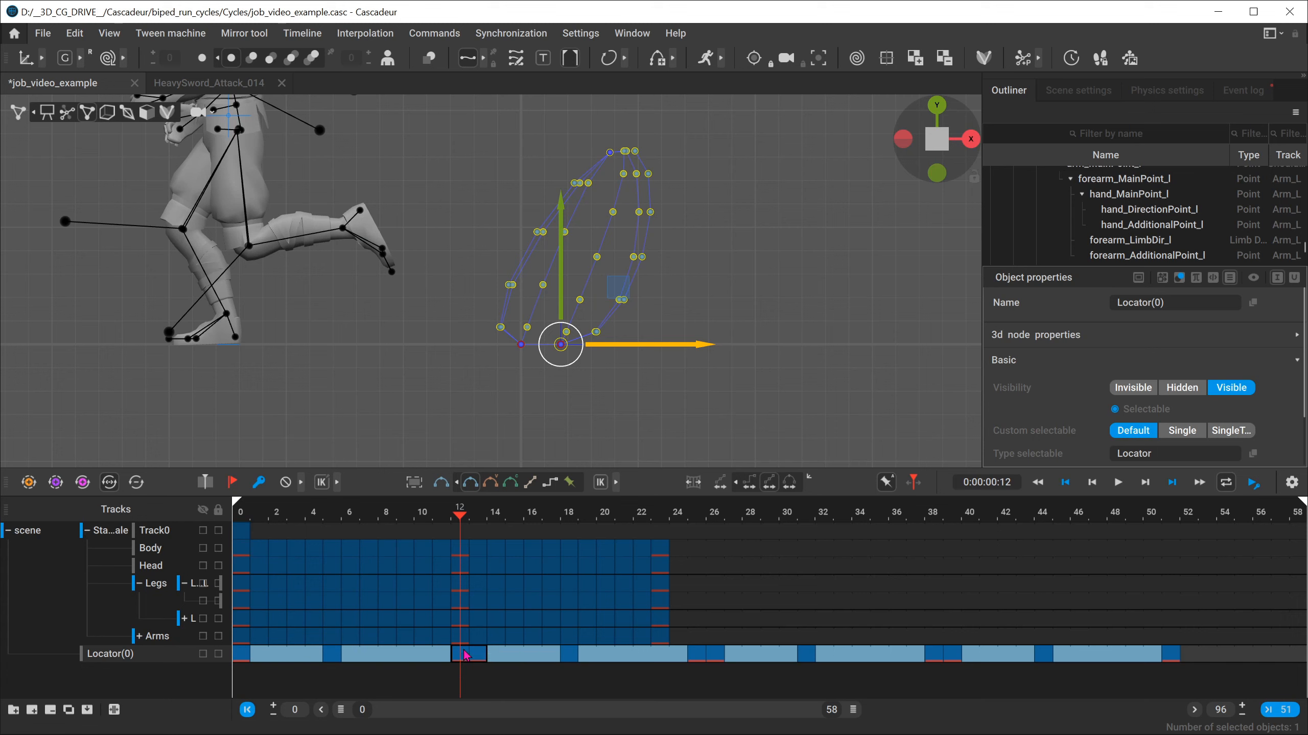
pyautogui.click(241, 661)
pyautogui.click(242, 657)
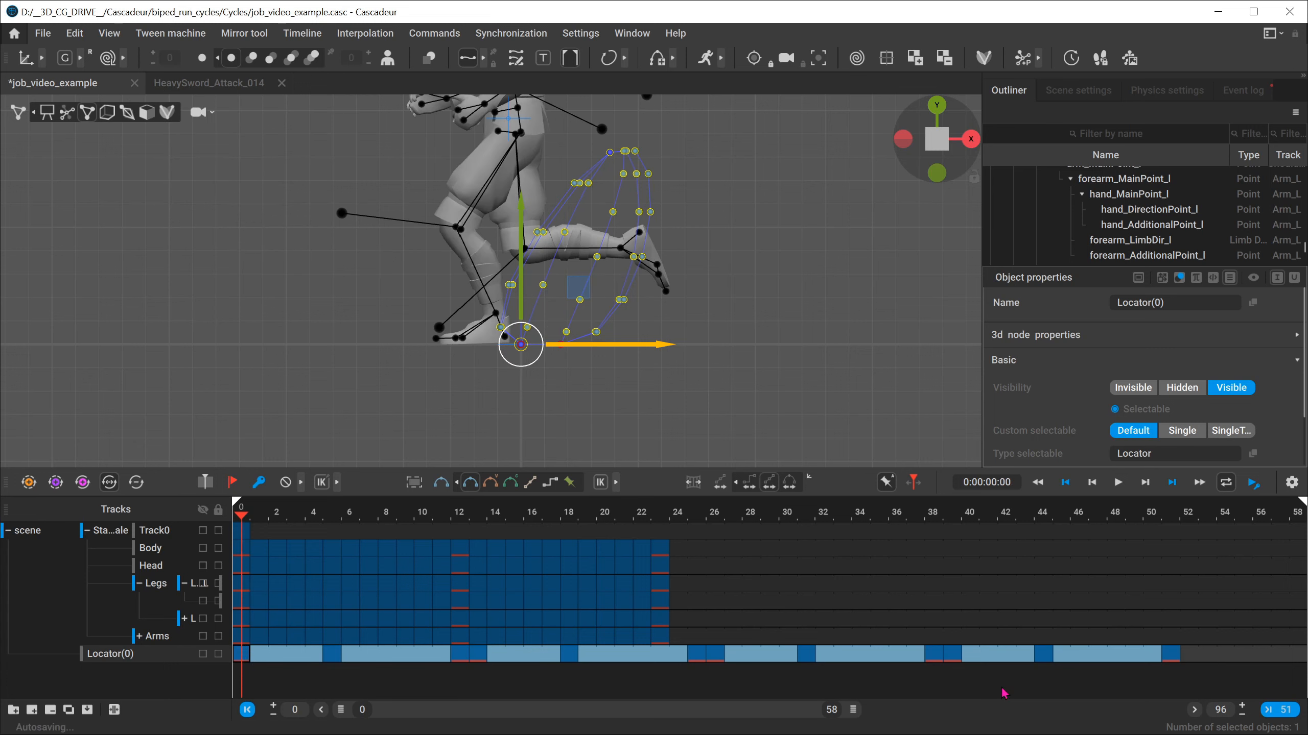
pyautogui.click(1172, 655)
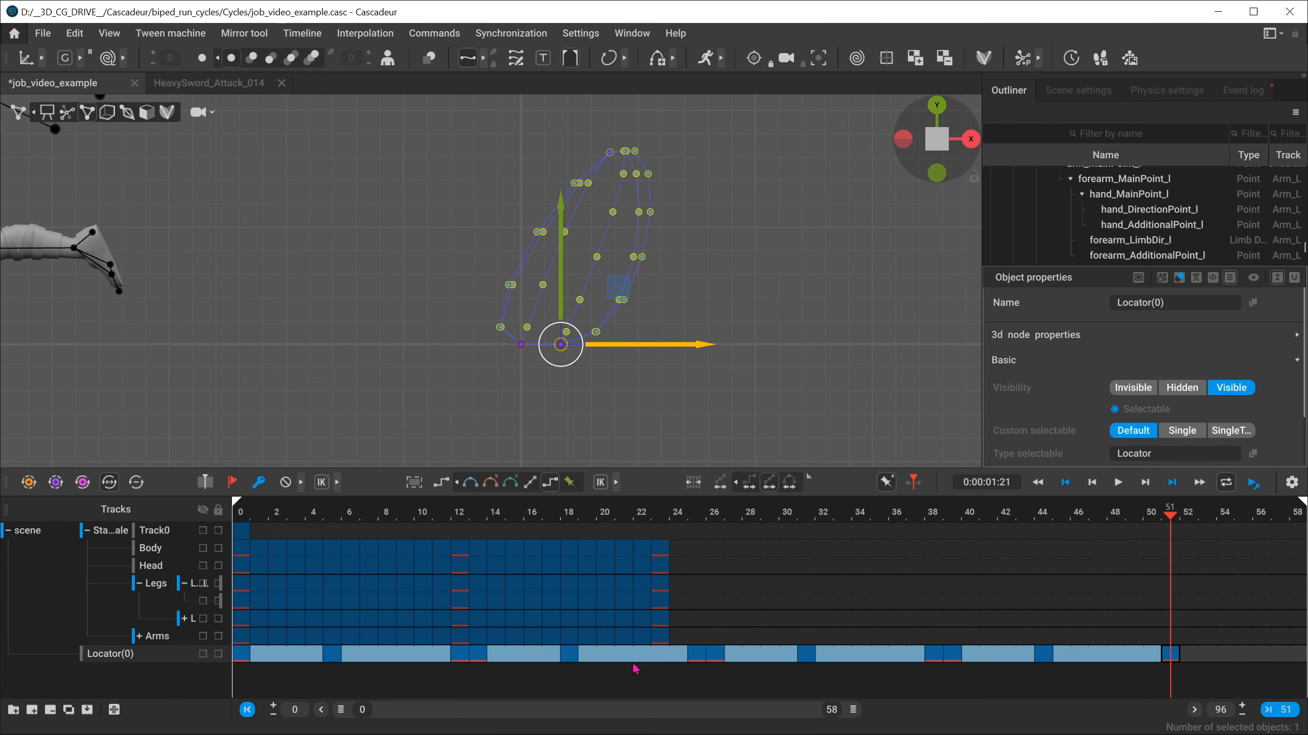
pyautogui.moveTo(930, 655); pyautogui.dragTo(716, 662)
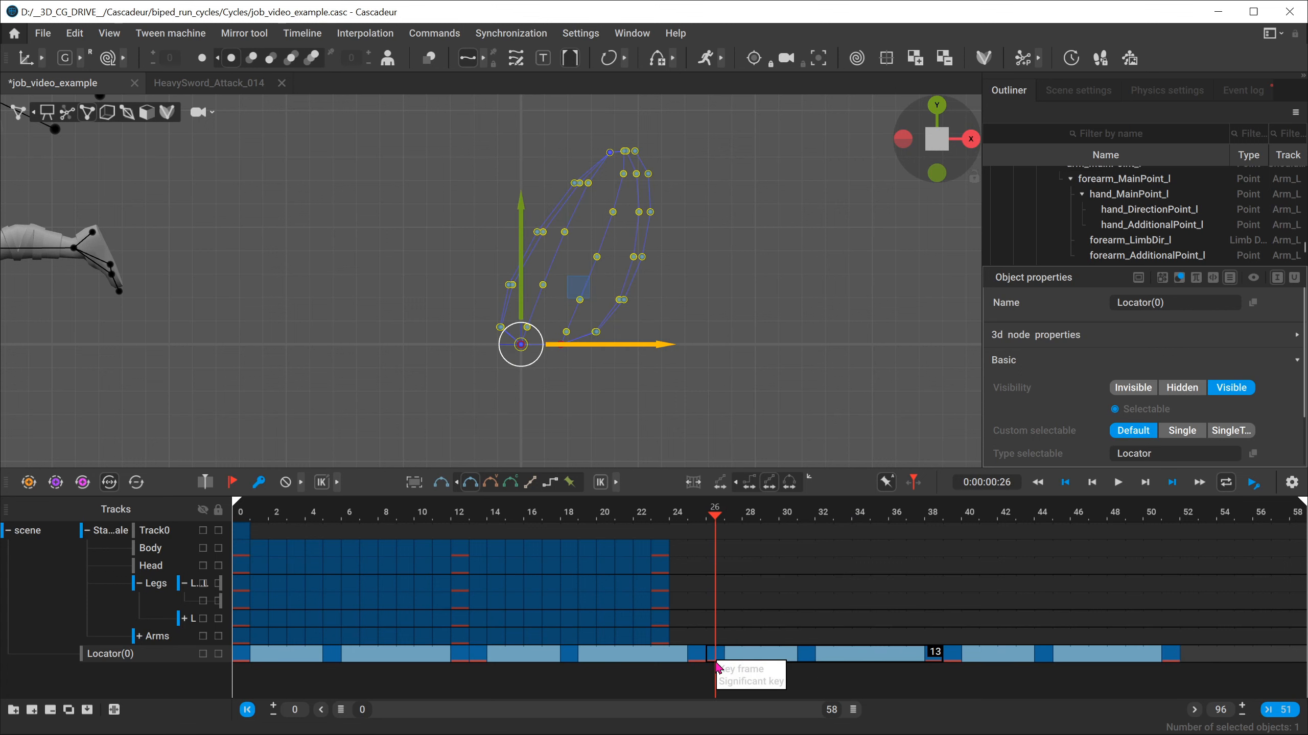
# Step: Undo the cycle removal on the Locator(0) track along with the selection changes made since
pyautogui.hotkey('ctrl', 'z')
pyautogui.hotkey('ctrl', 'z')
pyautogui.hotkey('ctrl', 'z')
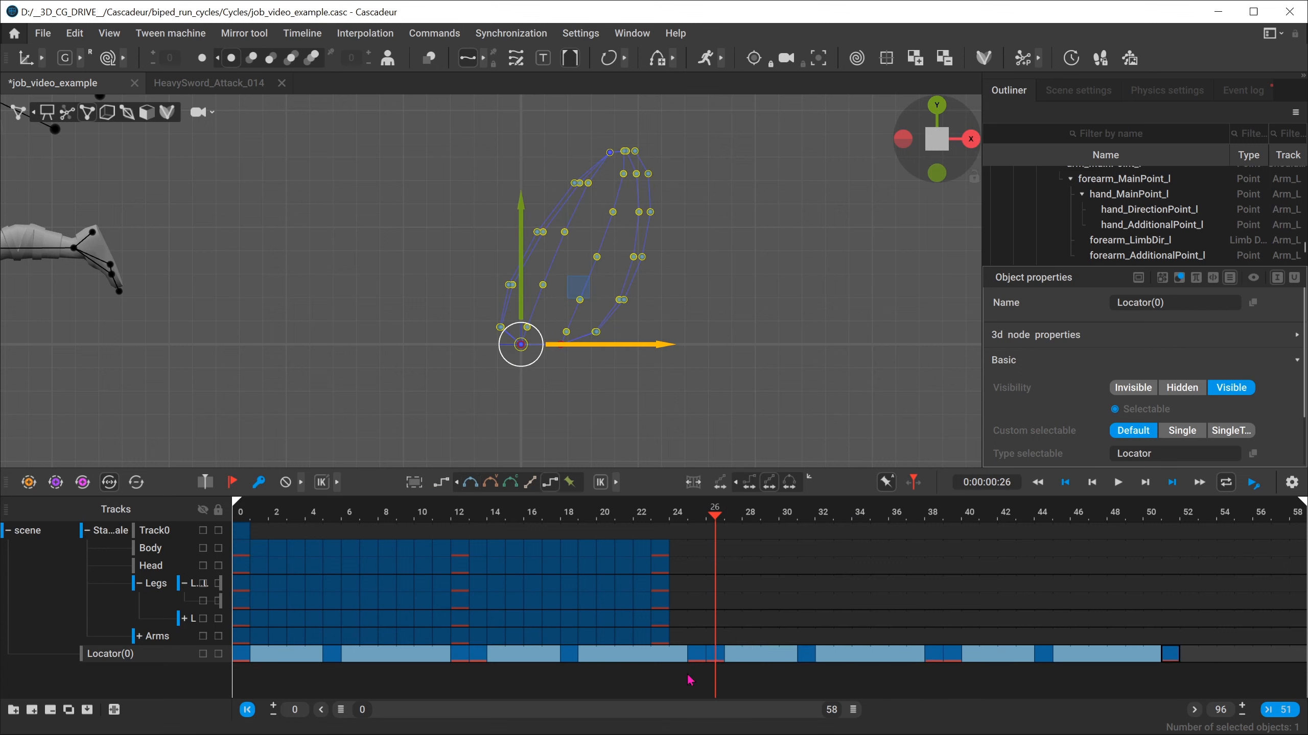
pyautogui.hotkey('ctrl', 'z')
pyautogui.hotkey('ctrl', 'z')
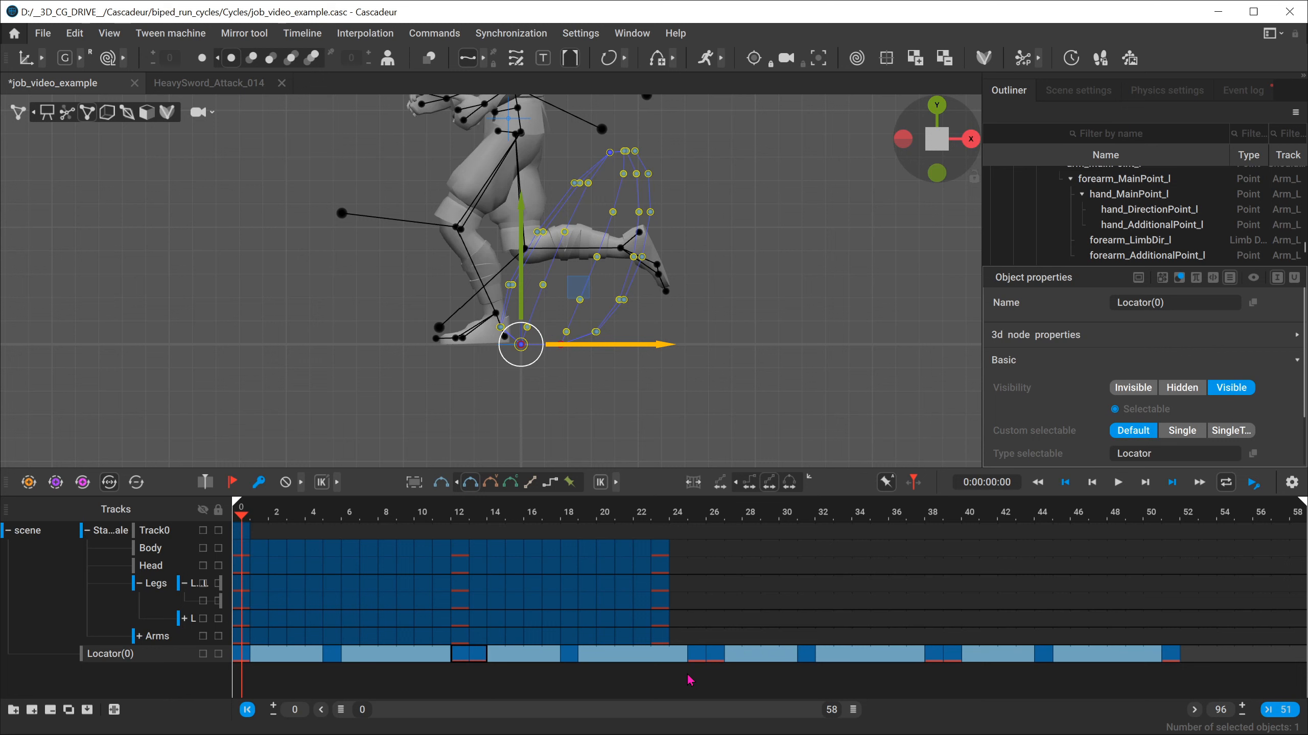
pyautogui.hotkey('ctrl', 'z')
pyautogui.hotkey('ctrl', 'z')
pyautogui.hotkey('ctrl', 'z')
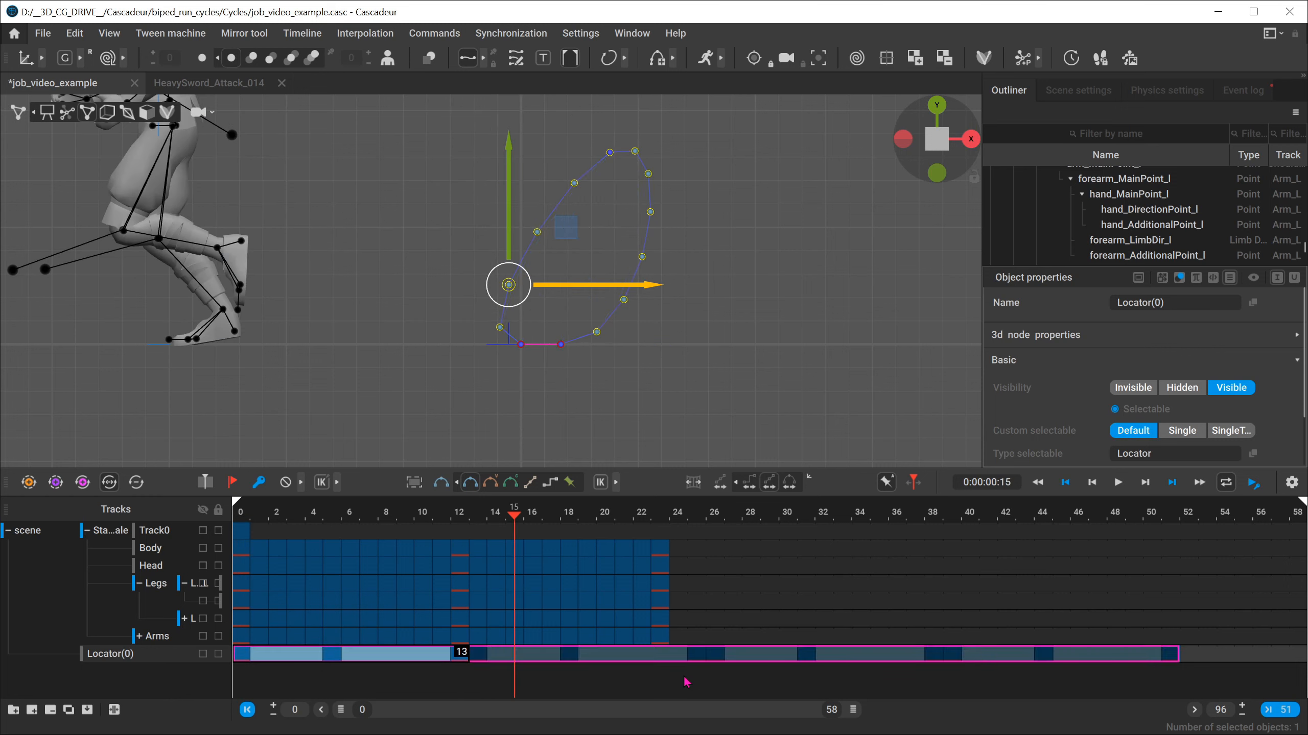
# Step: Apply fixed interpolation to frames 0 to 11 of the Locator(0) track and remove its cycles
pyautogui.moveTo(252, 664); pyautogui.dragTo(443, 664)
pyautogui.click(569, 482)
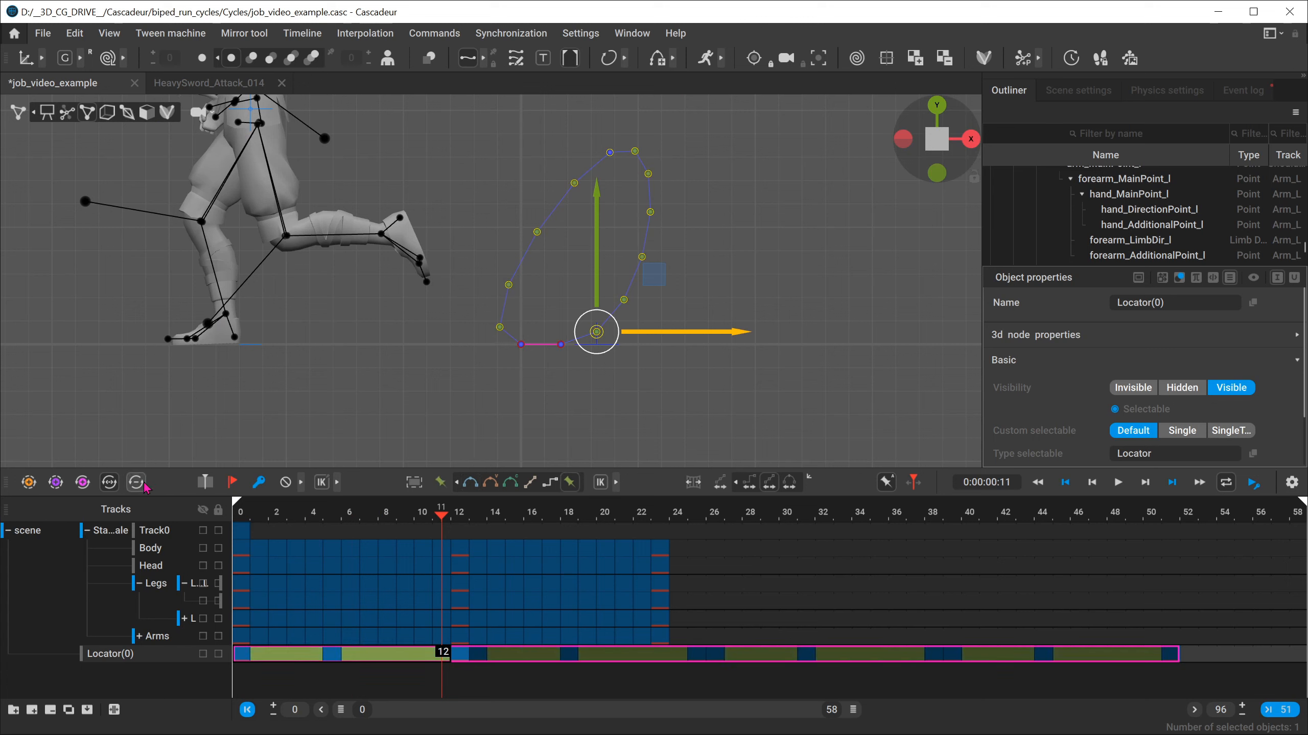
pyautogui.click(558, 607)
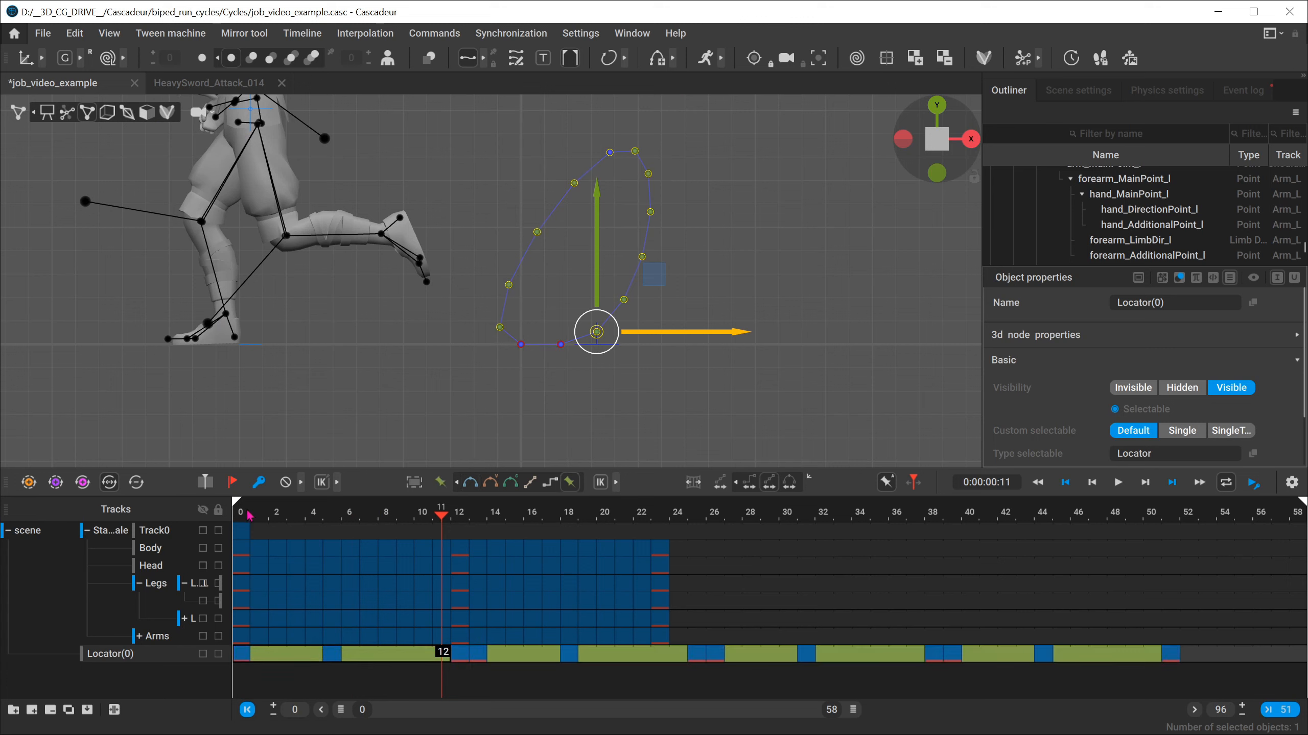
# Step: Scrub through the locator's arc and compare the Locator(0) keys at frames 0, 12 and 13
pyautogui.moveTo(245, 513); pyautogui.dragTo(311, 552)
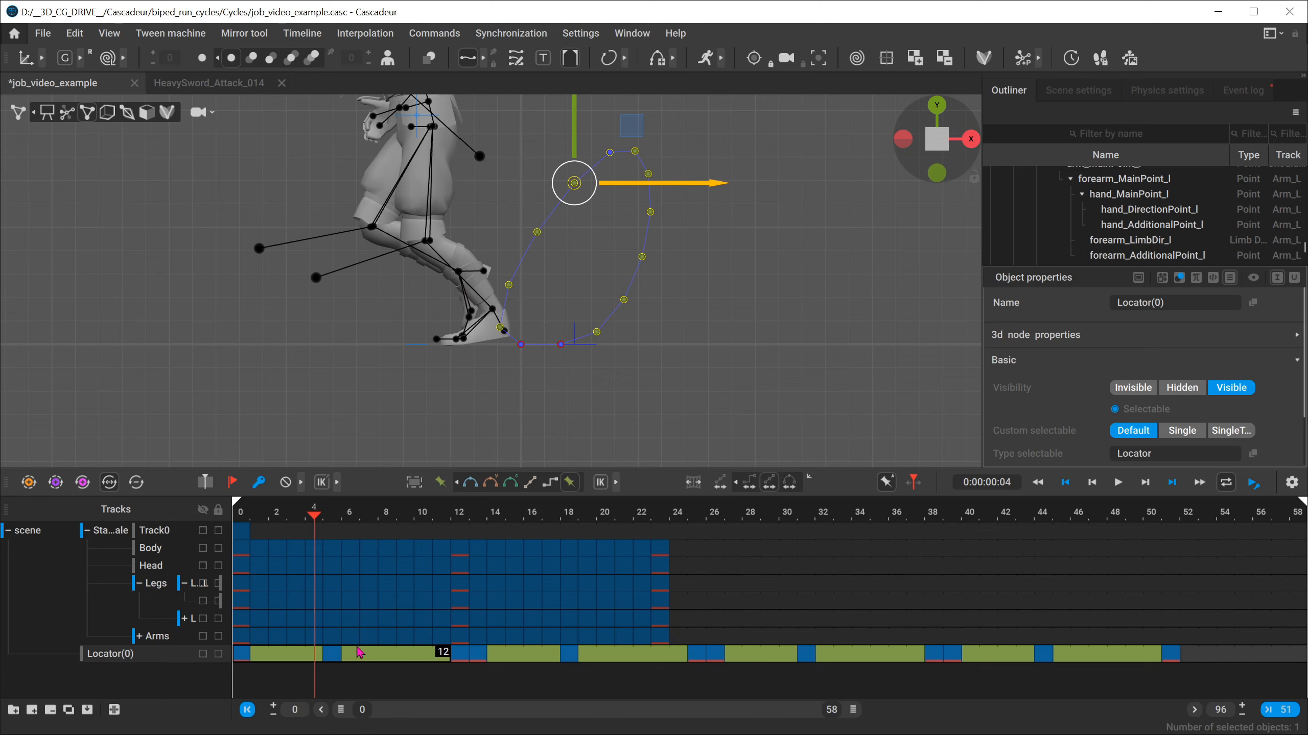
pyautogui.click(297, 523)
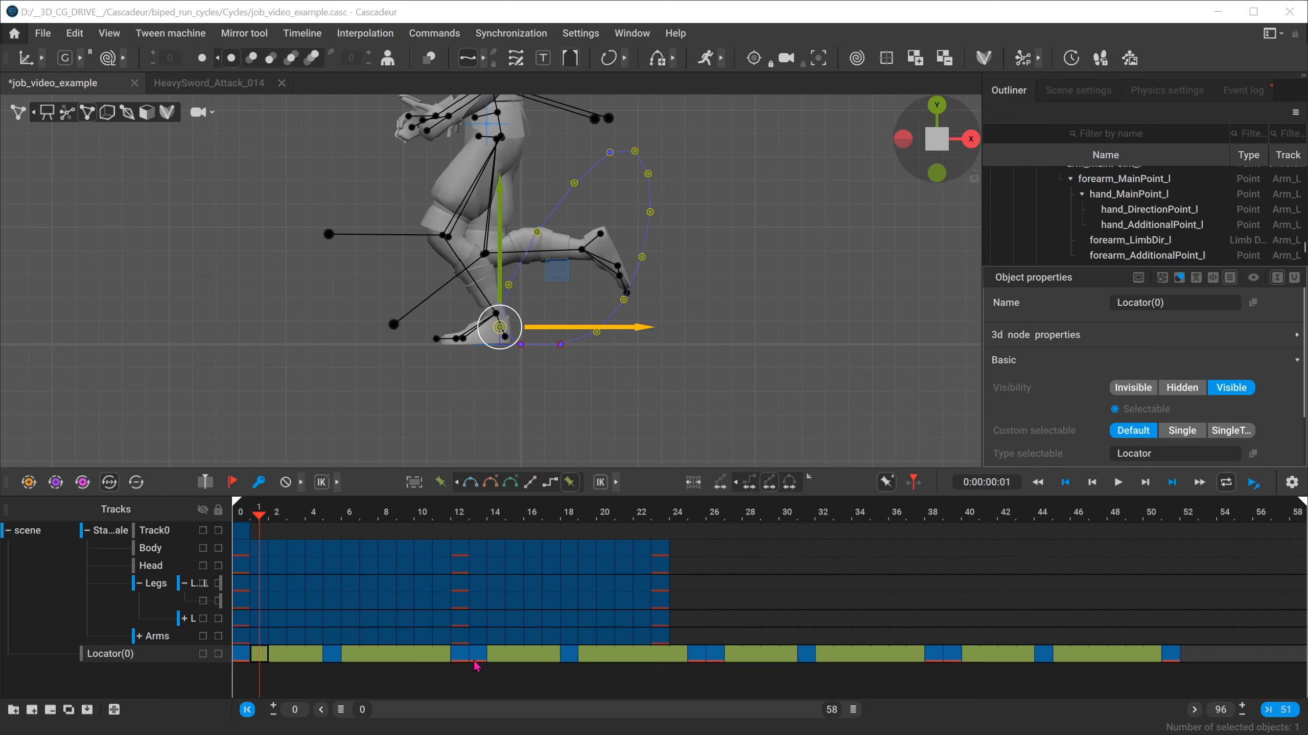
pyautogui.click(463, 661)
pyautogui.click(242, 655)
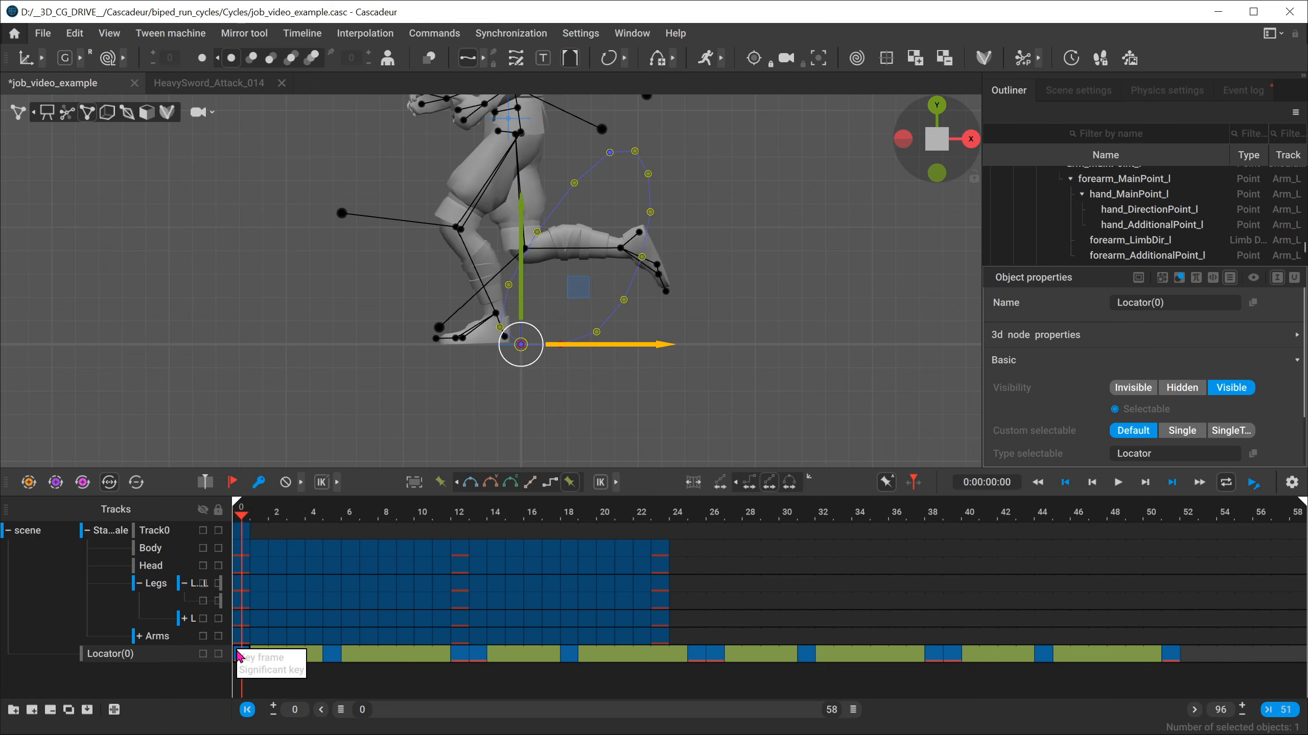
pyautogui.click(477, 658)
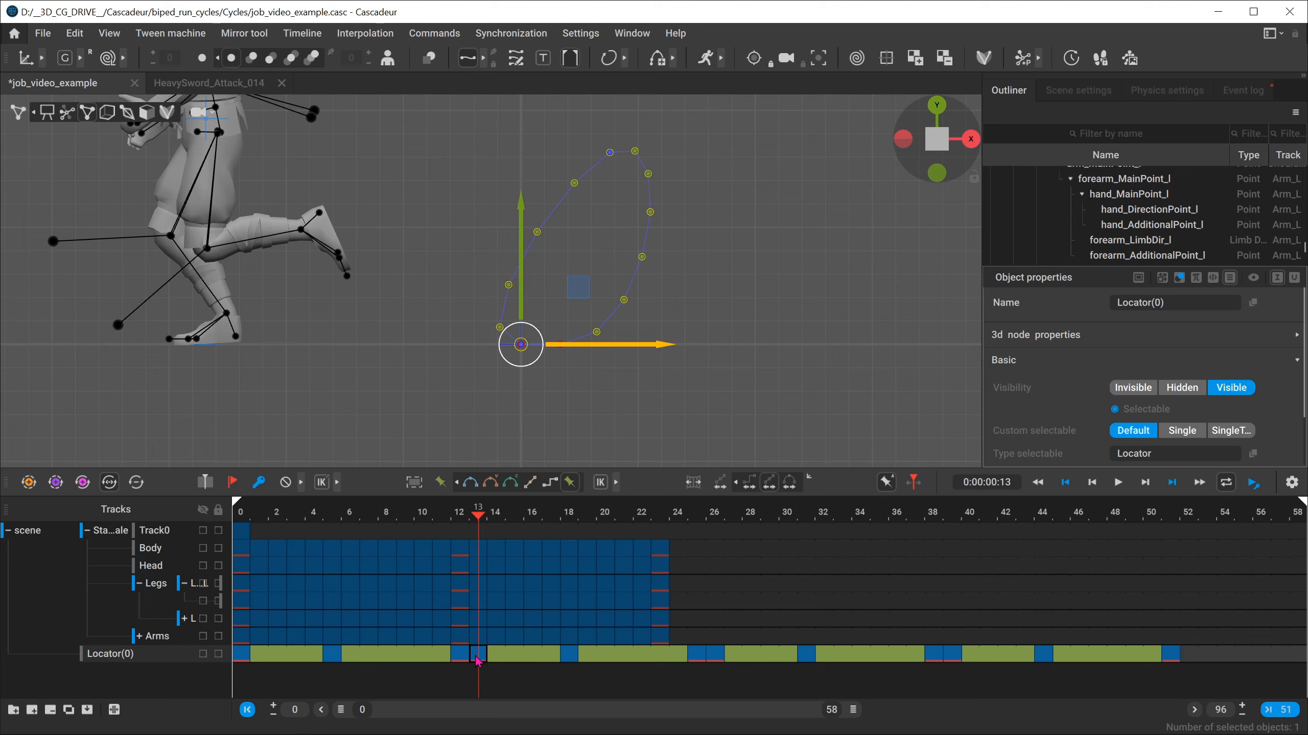
# Step: Collapse the Standard_model_male track group and select its run from frame 0 to 22
pyautogui.click(253, 517)
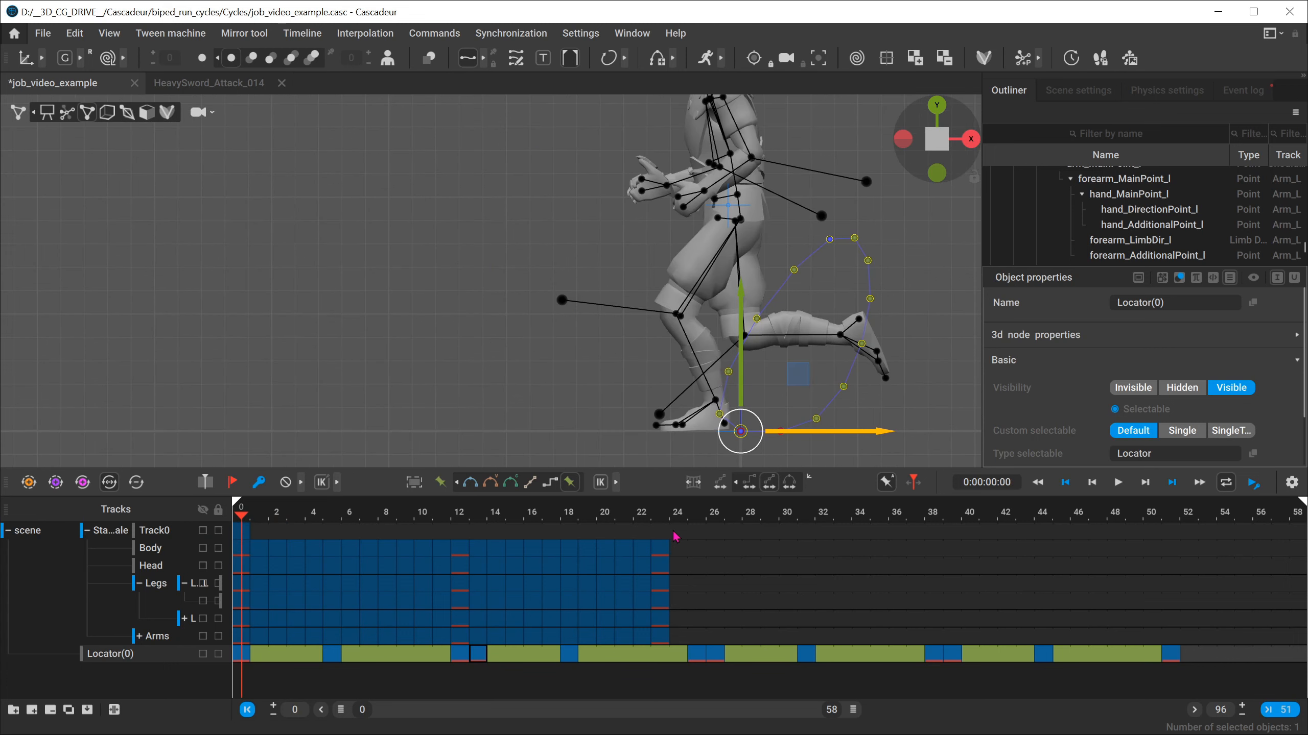
pyautogui.click(661, 532)
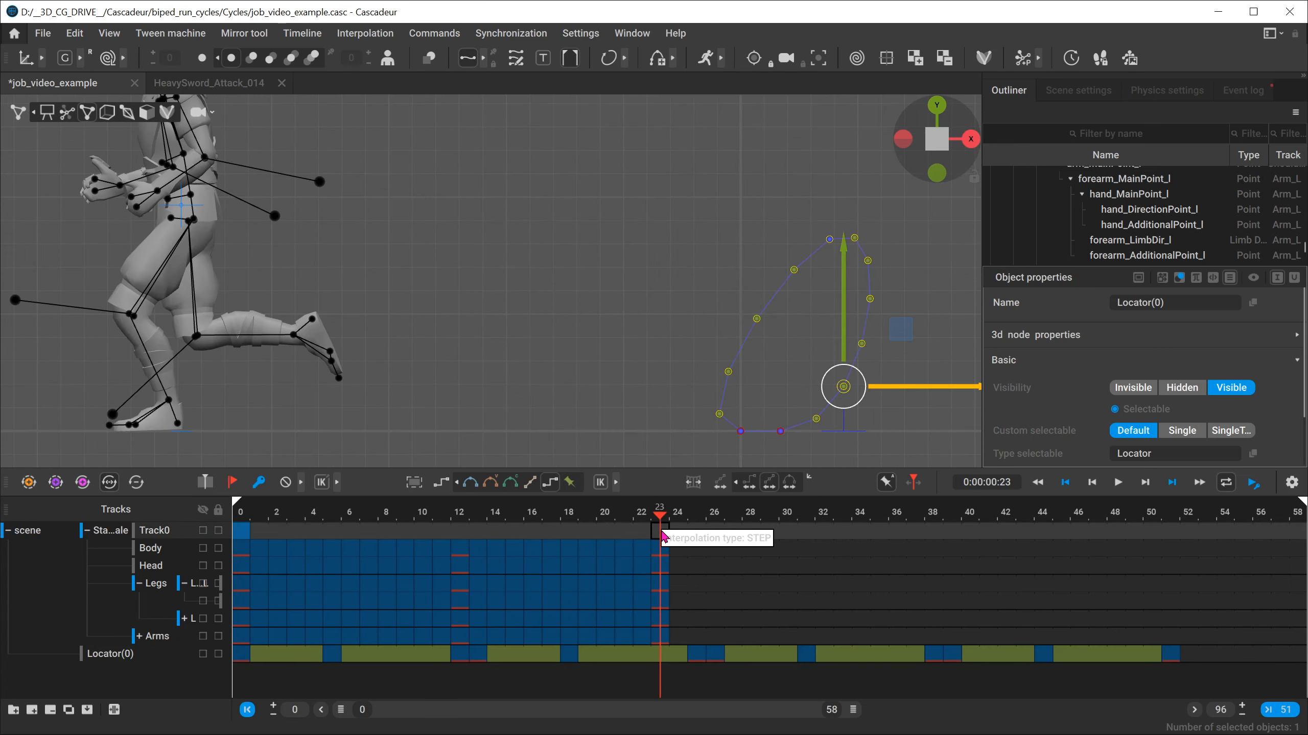
pyautogui.click(87, 530)
pyautogui.moveTo(244, 538); pyautogui.dragTo(647, 541)
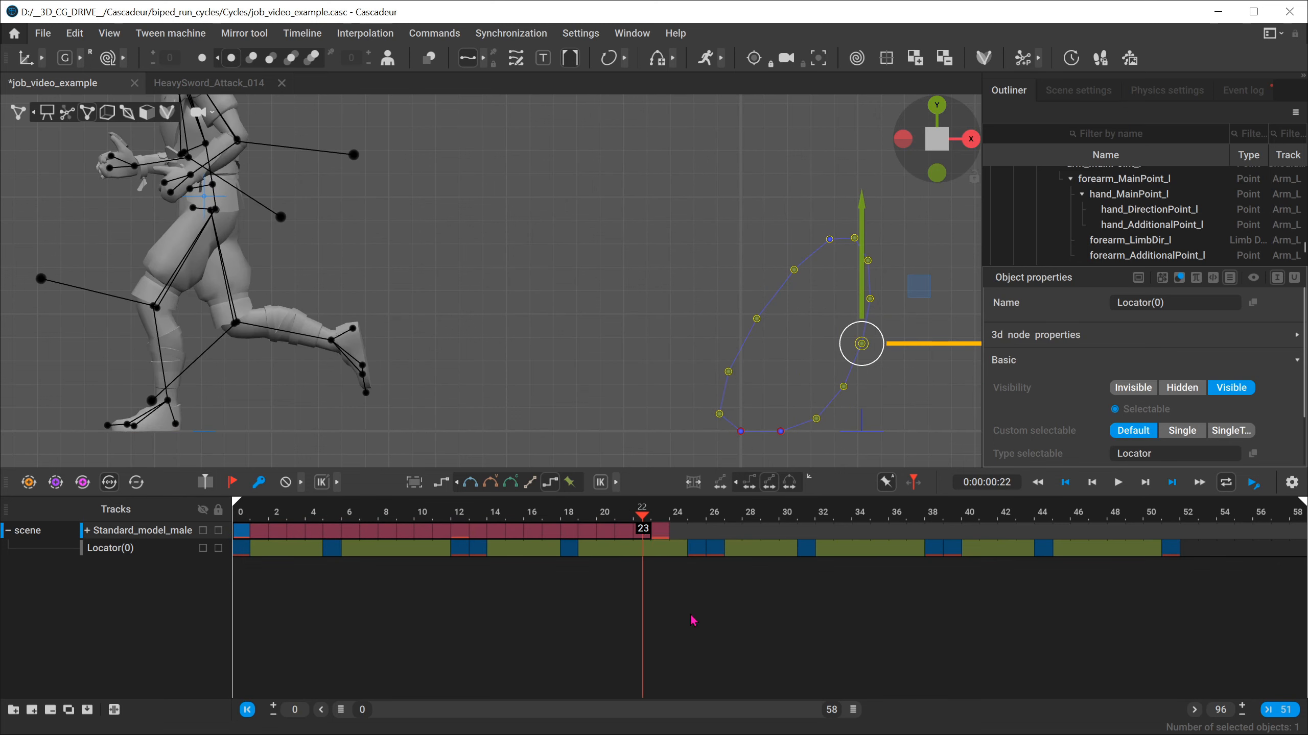
# Step: Create the orange-marked cycle type on the Standard_model_male track over frames 0 to 22
pyautogui.click(63, 485)
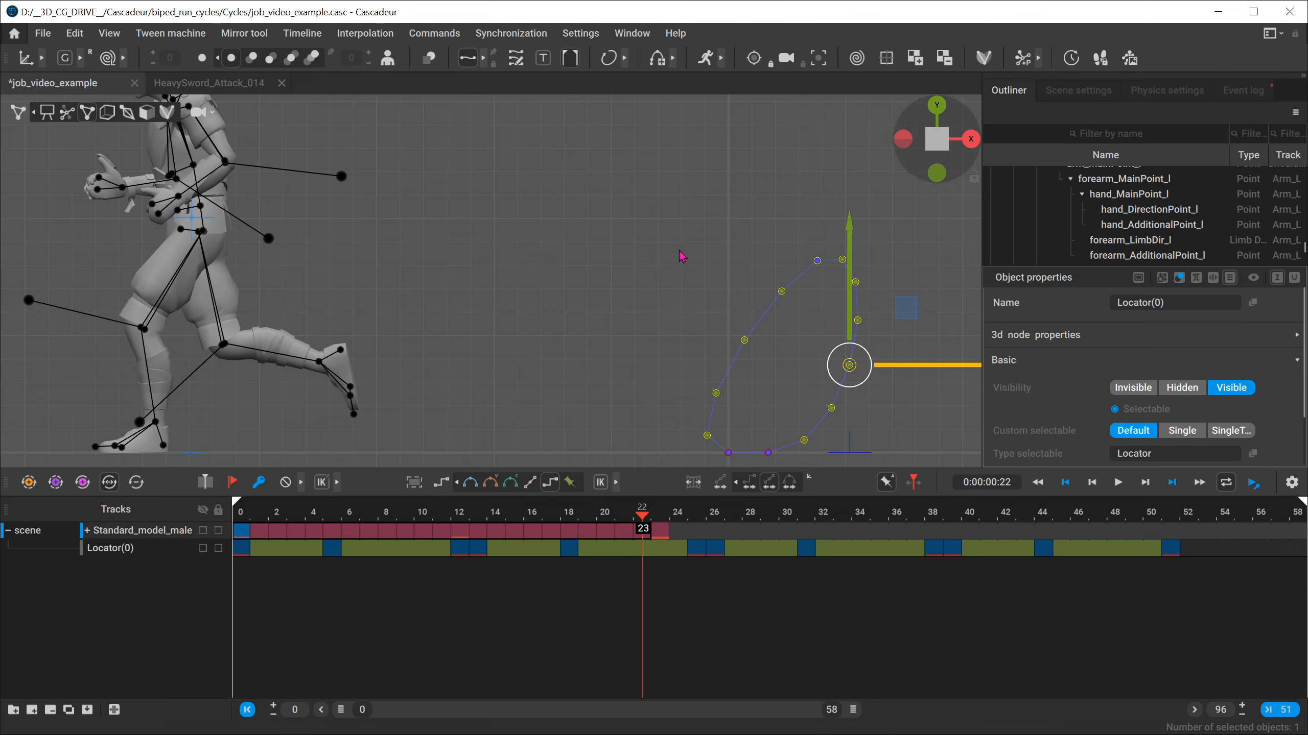
pyautogui.click(28, 483)
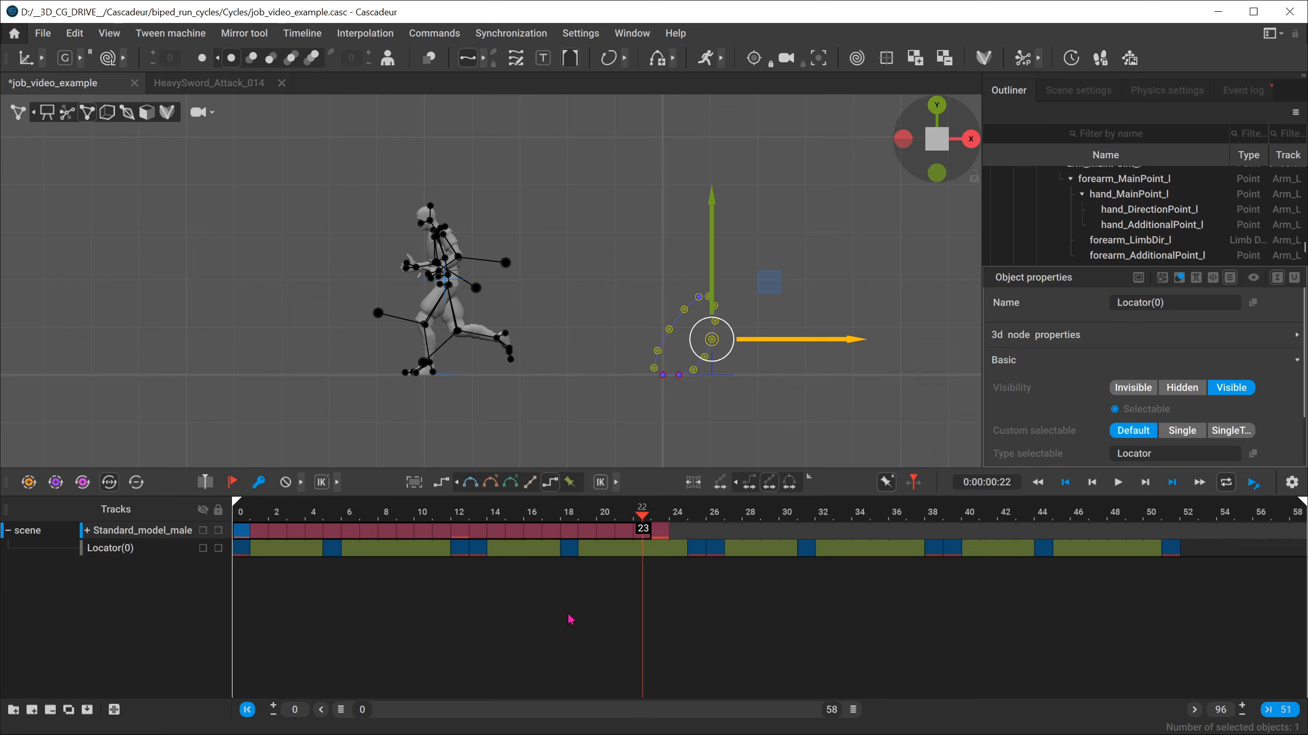
pyautogui.moveTo(239, 536); pyautogui.dragTo(647, 539)
pyautogui.click(33, 483)
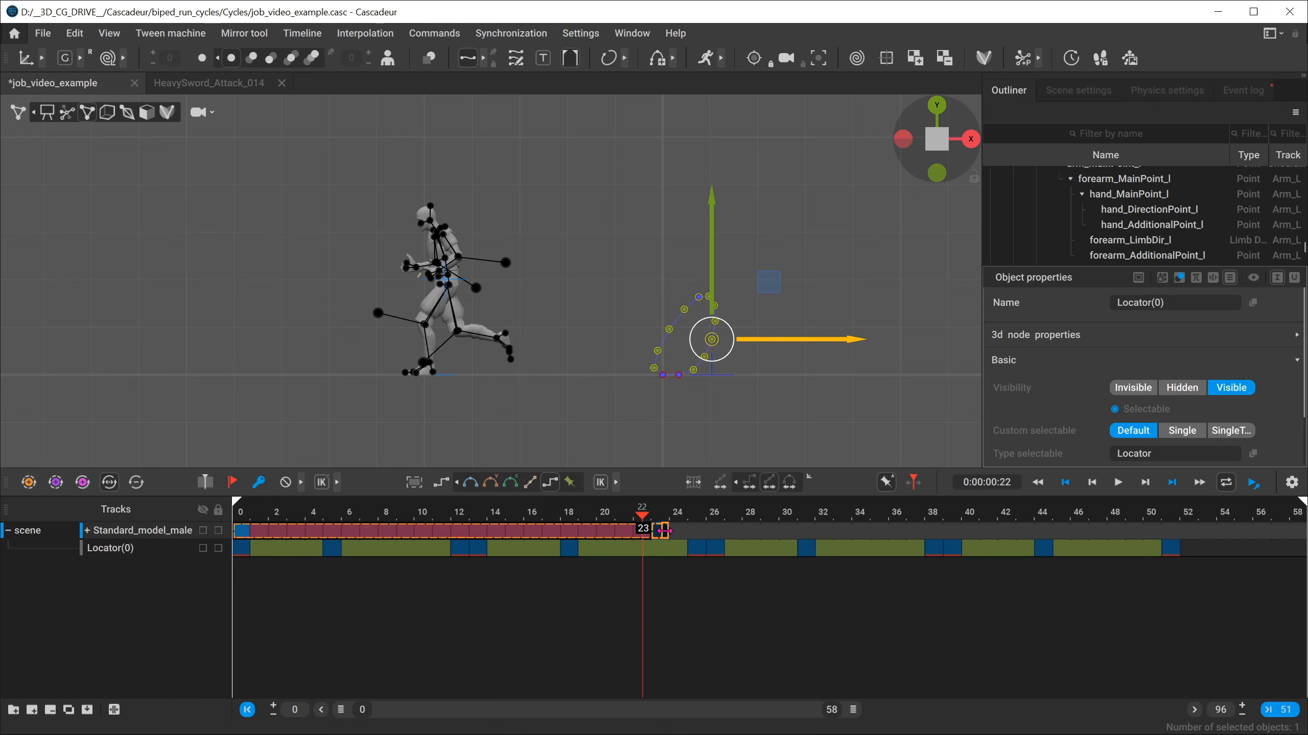
# Step: Expand the visible timeline to frame 78 and repeat the run cycle through frame 75, scrubbing through it
pyautogui.moveTo(664, 531); pyautogui.dragTo(1269, 531)
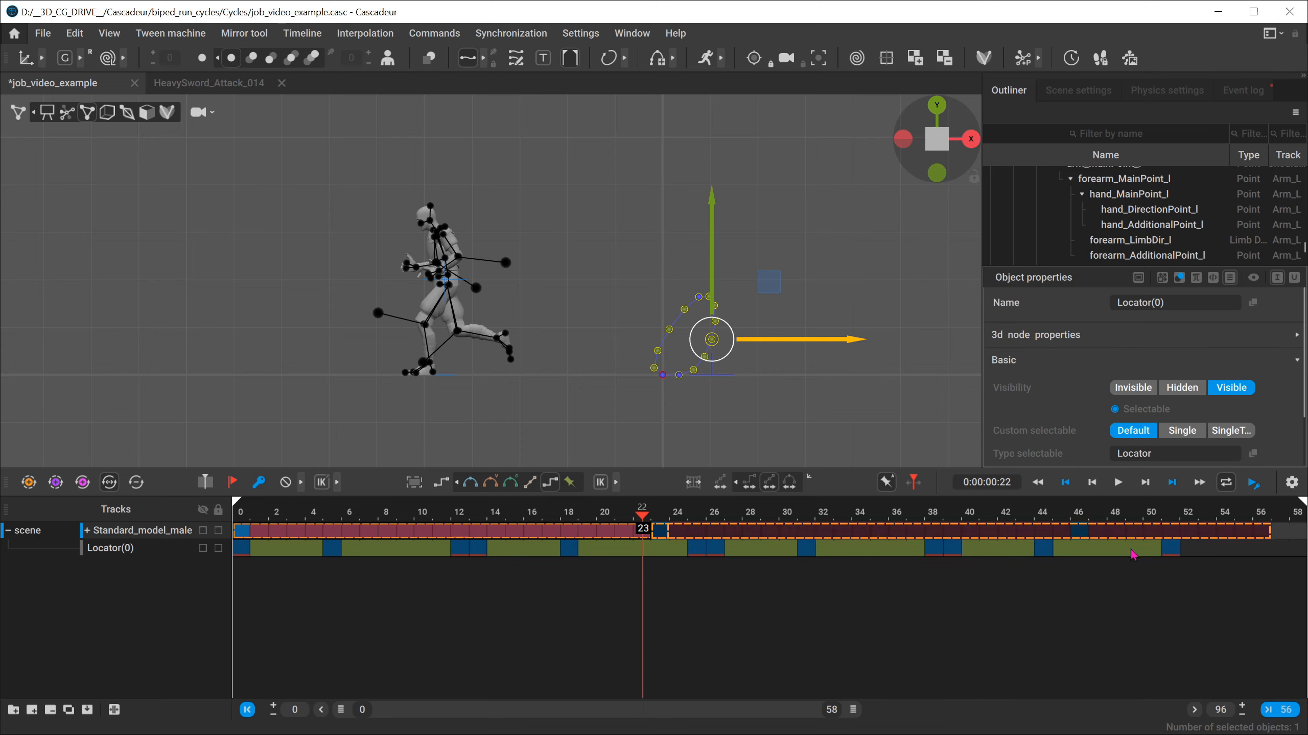
pyautogui.moveTo(854, 711); pyautogui.dragTo(1022, 711)
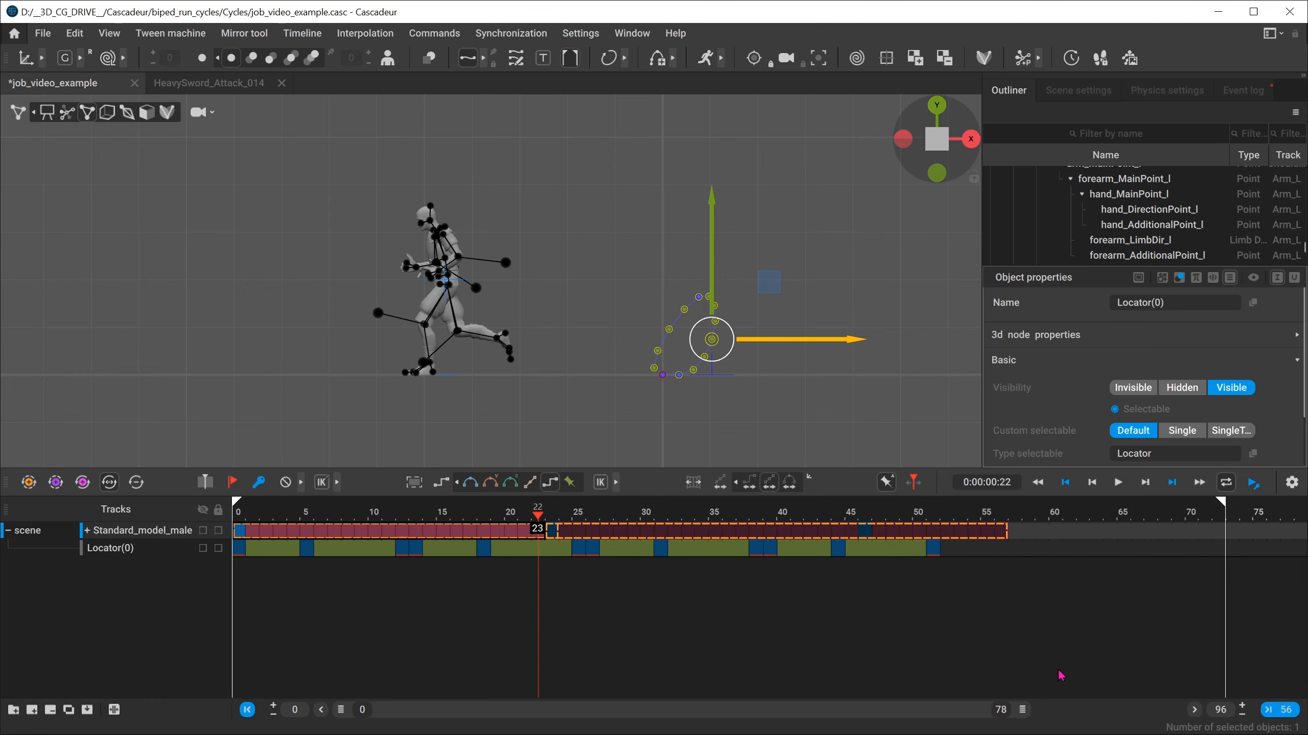
pyautogui.moveTo(1011, 540); pyautogui.dragTo(1264, 536)
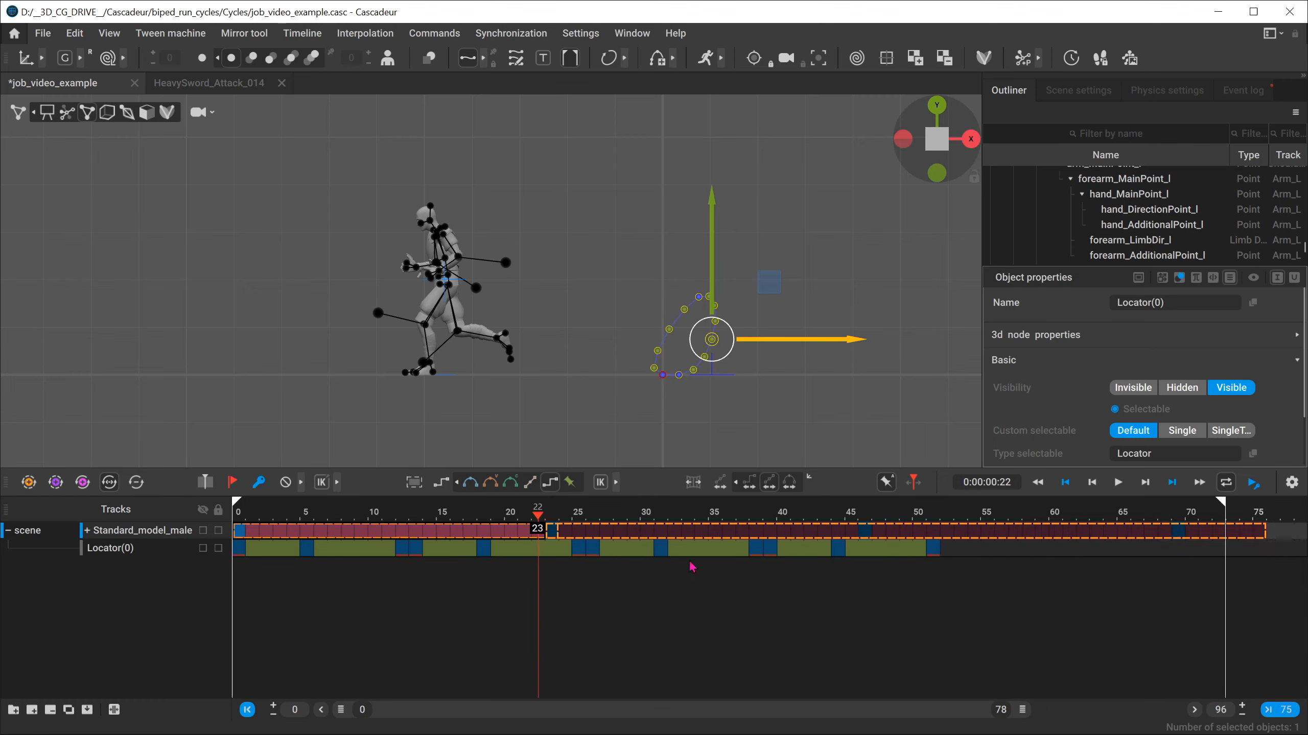
pyautogui.moveTo(393, 524); pyautogui.dragTo(1014, 525)
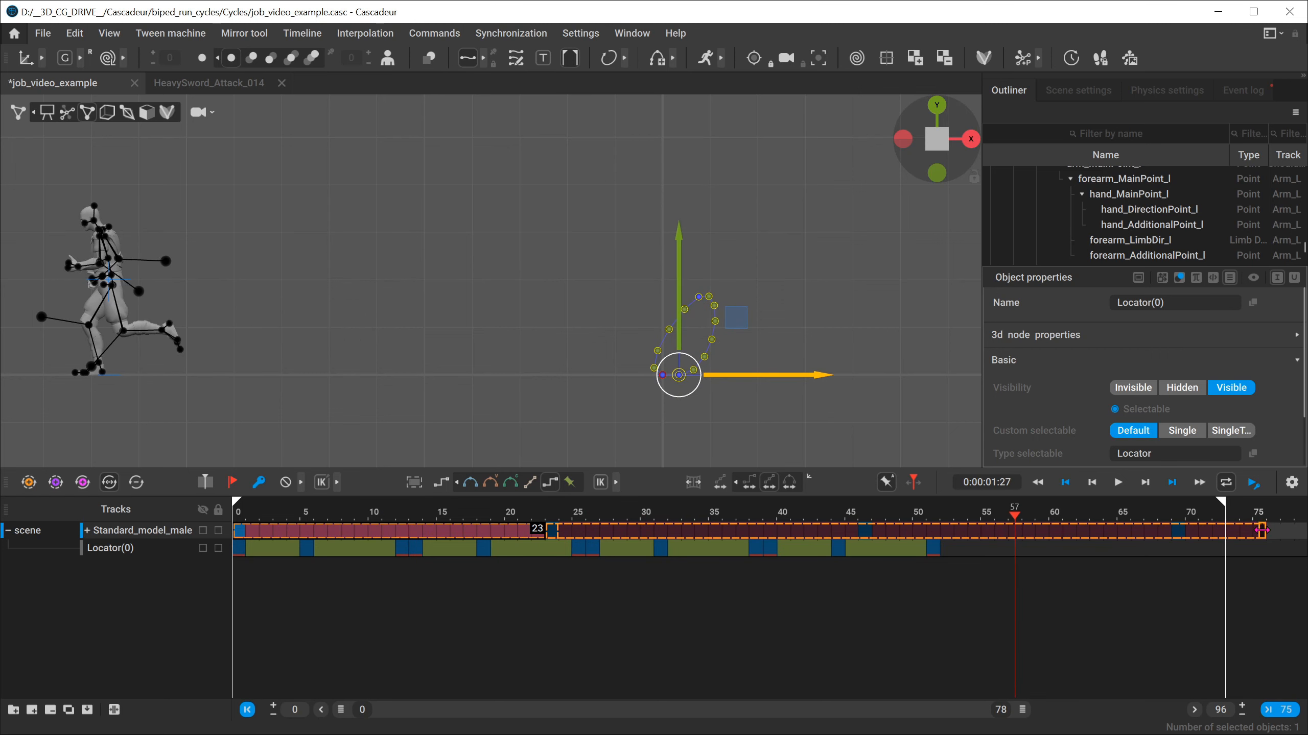
# Step: Undo the orange-marked run cycle and its repeats on the Standard_model_male track
pyautogui.moveTo(1264, 530); pyautogui.dragTo(1299, 531)
pyautogui.hotkey('ctrl', 'z')
pyautogui.hotkey('ctrl', 'z')
pyautogui.hotkey('ctrl', 'z')
pyautogui.hotkey('ctrl', 'z')
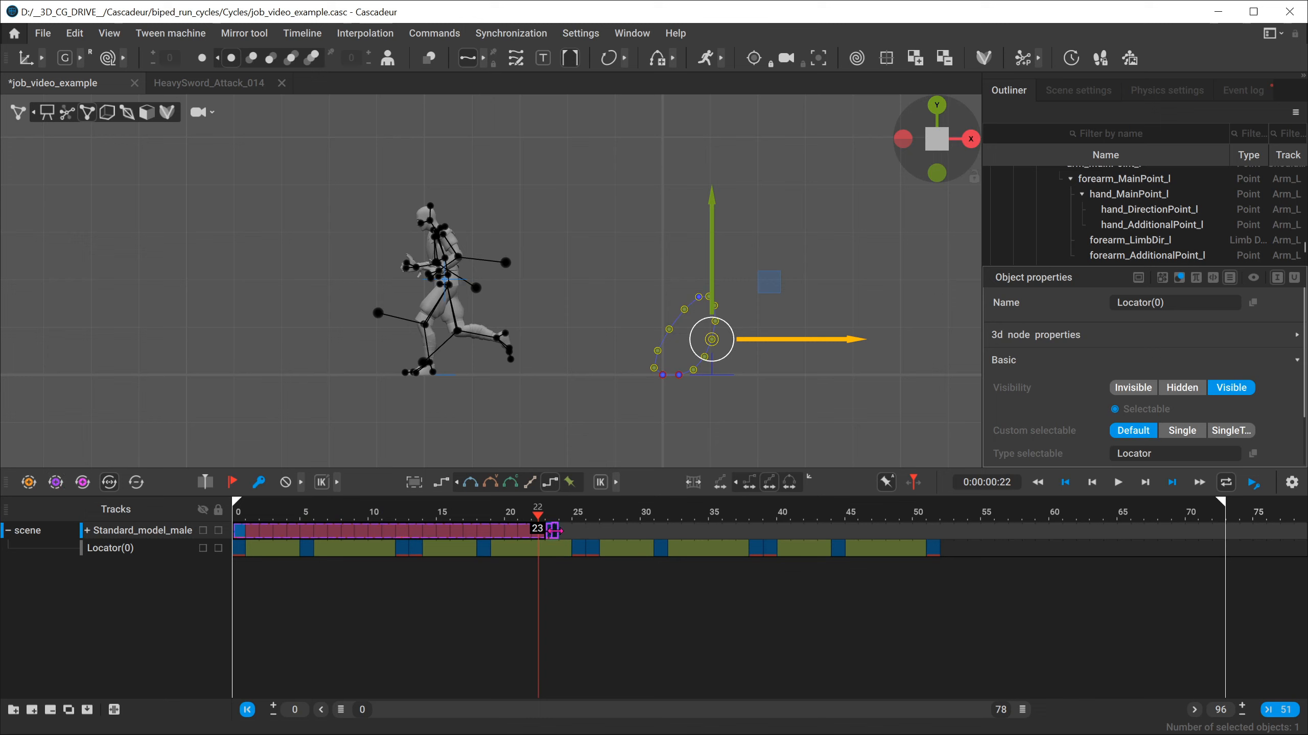
# Step: Create the purple-marked cycle over frames 0 to 22 of the Standard_model_male track, repeat it through frame 78 and go to frame 23
pyautogui.moveTo(554, 531); pyautogui.dragTo(1303, 533)
pyautogui.moveTo(508, 512); pyautogui.dragTo(551, 526)
# Step: Rotate the character's Center of mass about its vertical axis at frame 23
pyautogui.moveTo(545, 160); pyautogui.dragTo(238, 420)
pyautogui.click(625, 225)
pyautogui.keyDown('alt'); pyautogui.moveTo(499, 257); pyautogui.dragTo(466, 334); pyautogui.keyUp('alt')
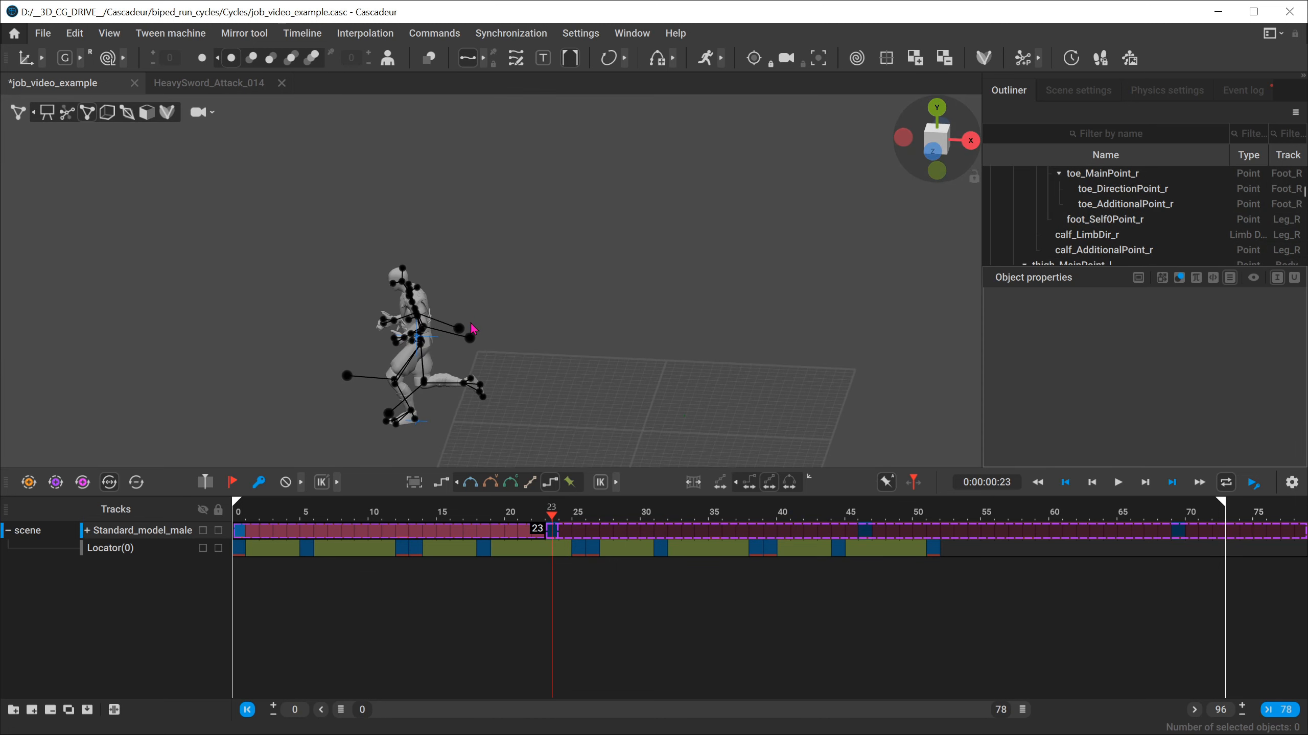
pyautogui.scroll(3, 457, 345)
pyautogui.click(371, 380)
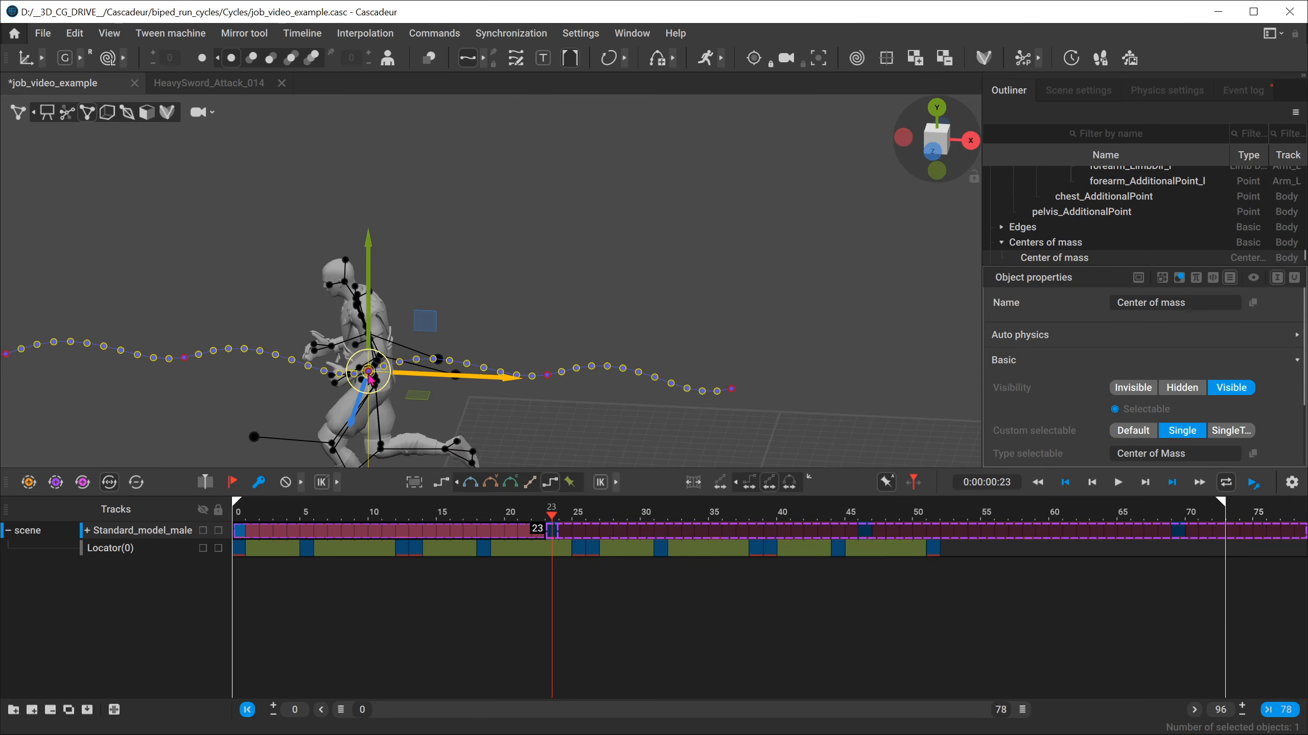
pyautogui.press('e')
pyautogui.moveTo(406, 407)
pyautogui.mouseDown()
pyautogui.moveTo(389, 410)
pyautogui.moveTo(415, 412)
pyautogui.mouseUp()
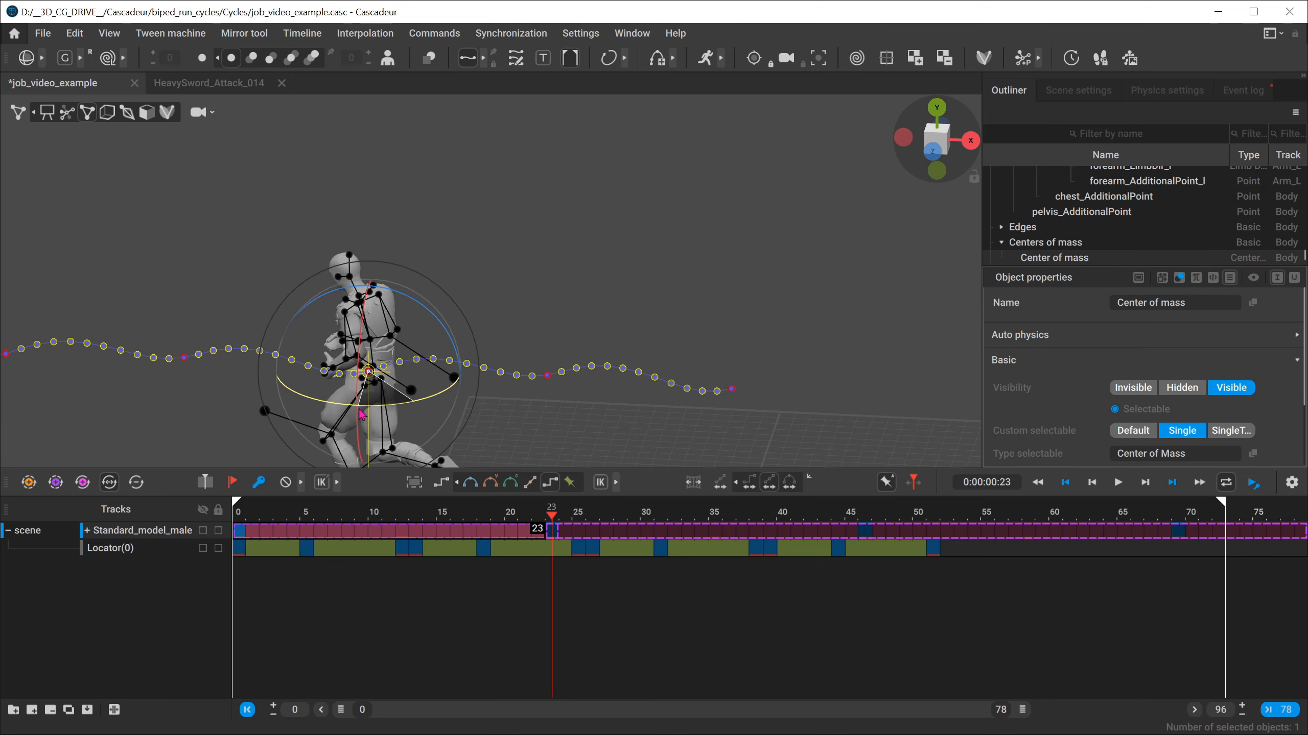
# Step: Examine the center of mass trajectory from above and from the side while scrubbing around frame 23
pyautogui.moveTo(415, 409); pyautogui.dragTo(293, 321, button='right')
pyautogui.keyDown('alt'); pyautogui.moveTo(291, 315); pyautogui.dragTo(329, 342); pyautogui.keyUp('alt')
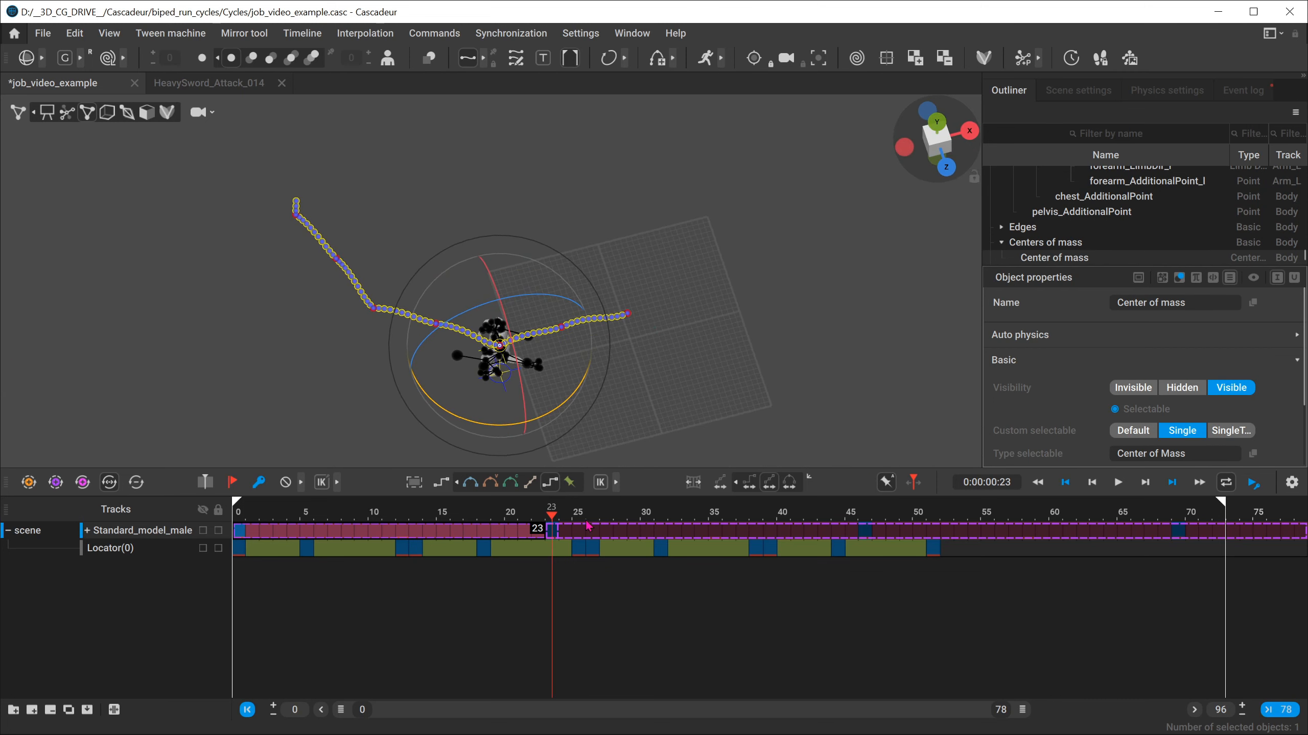
pyautogui.moveTo(519, 525); pyautogui.dragTo(551, 536)
pyautogui.keyDown('alt'); pyautogui.moveTo(285, 369); pyautogui.dragTo(366, 284); pyautogui.keyUp('alt')
pyautogui.keyDown('alt'); pyautogui.moveTo(522, 377); pyautogui.dragTo(438, 299); pyautogui.keyUp('alt')
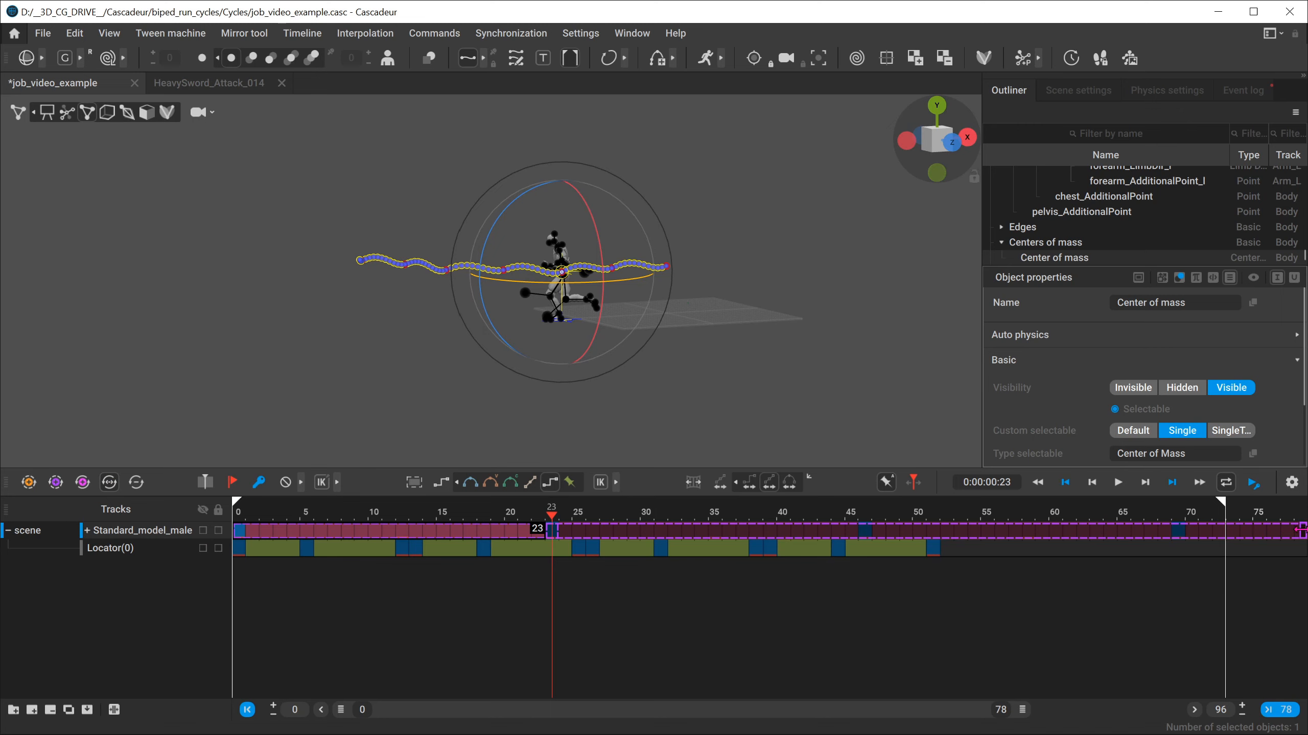
# Step: Try shortening the repeats of the run cycle on the Standard_model_male track
pyautogui.moveTo(1296, 532); pyautogui.dragTo(1088, 532)
pyautogui.hotkey('ctrl', 'z')
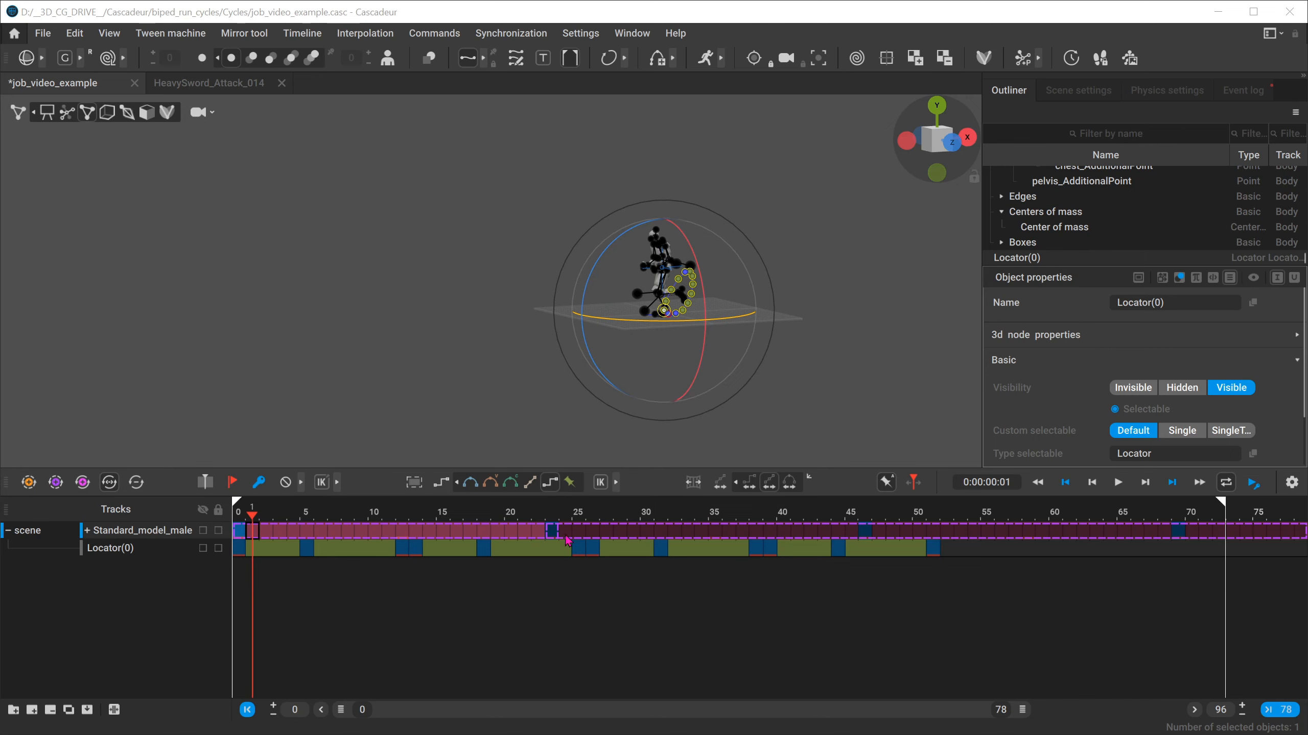
# Step: Shift the start of the run's repeats on the Standard_model_male track one frame later, to frame 24
pyautogui.moveTo(539, 531); pyautogui.dragTo(553, 531)
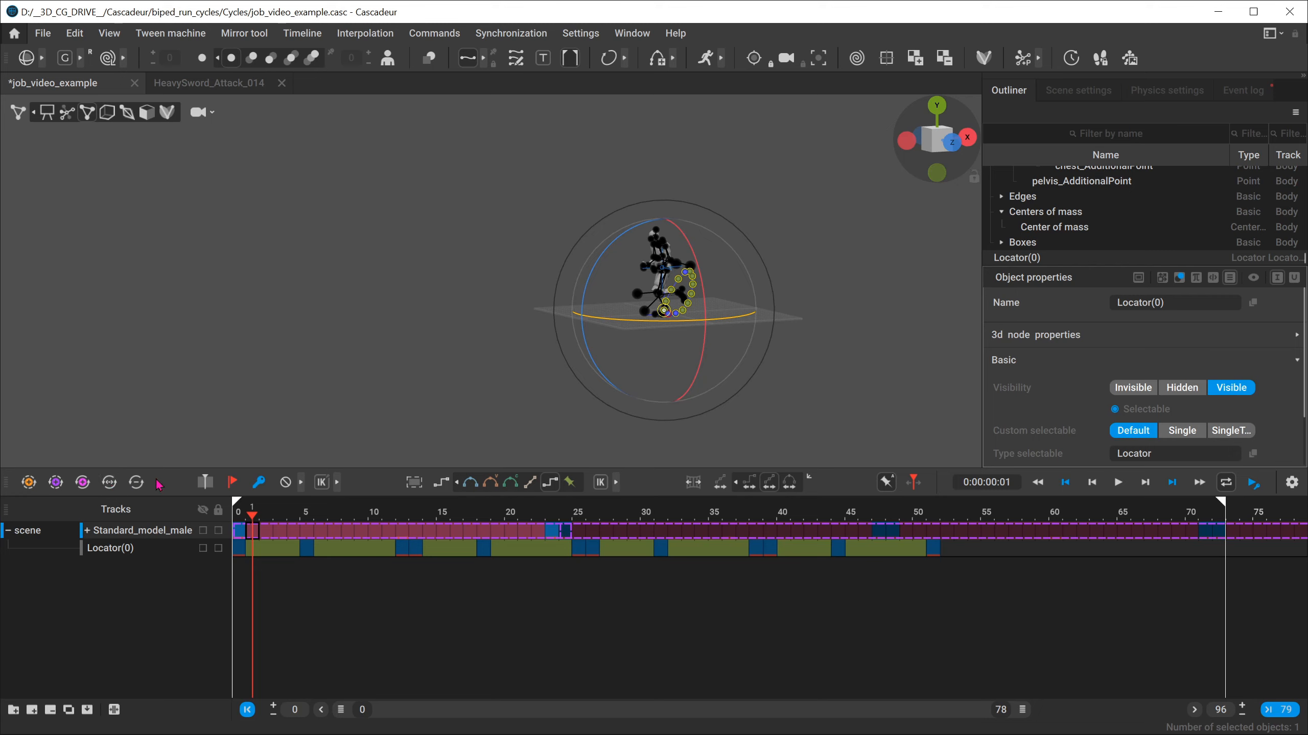
# Step: Convert the run cycle's repeats on the Standard_model_male track into ordinary frames and extend the visible timeline to frame 90
pyautogui.click(136, 483)
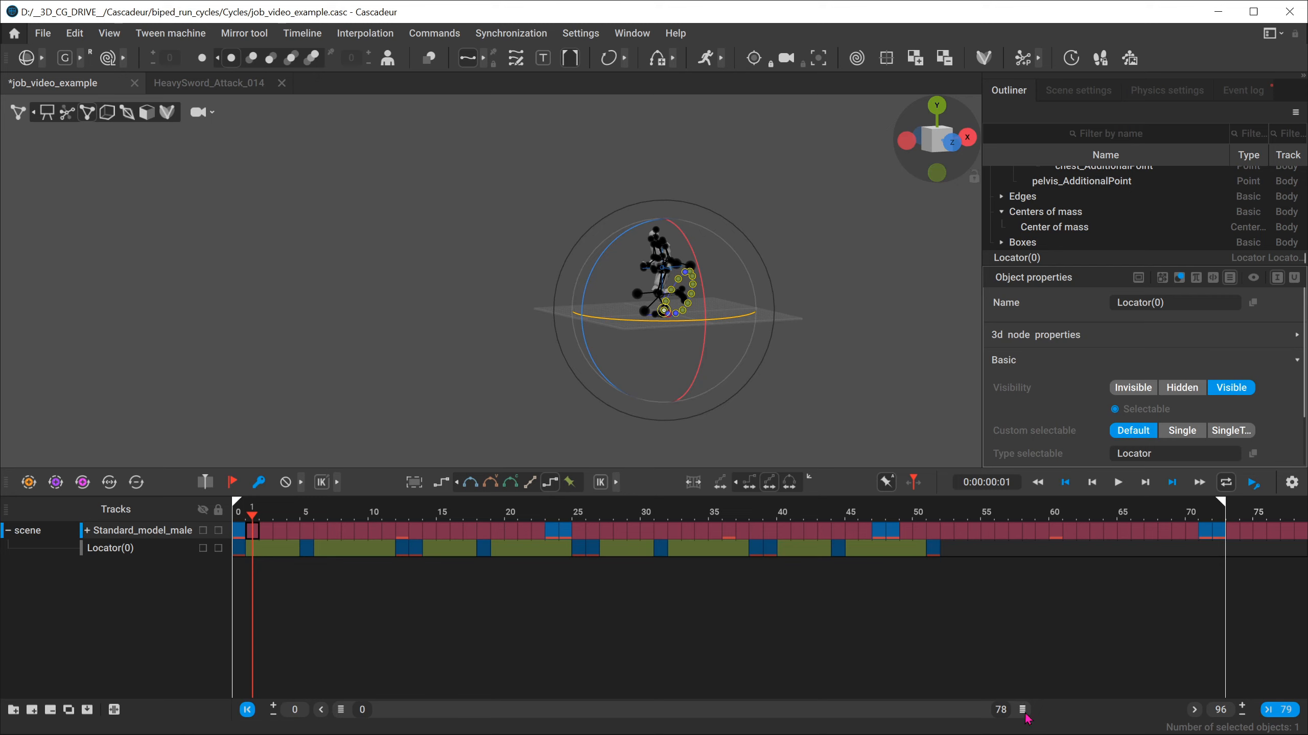
pyautogui.moveTo(1027, 719); pyautogui.dragTo(1127, 713)
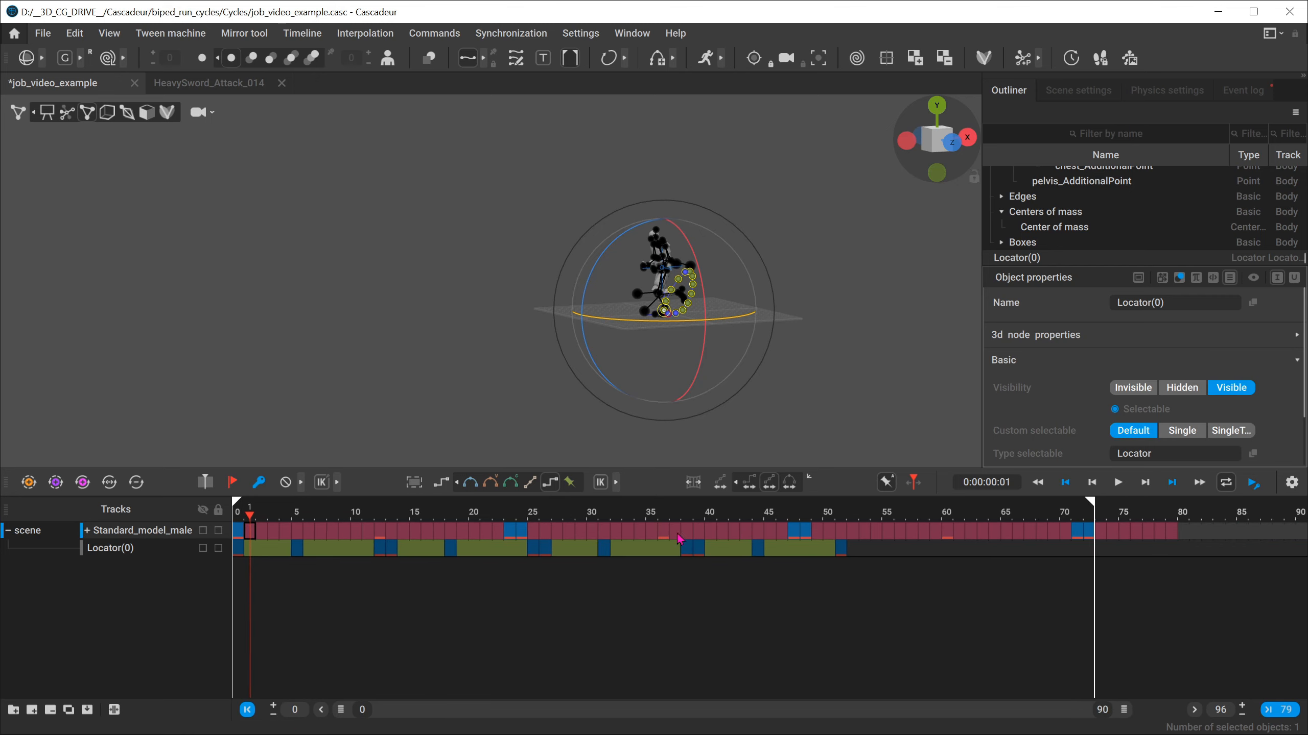
pyautogui.moveTo(1093, 536); pyautogui.dragTo(1245, 536)
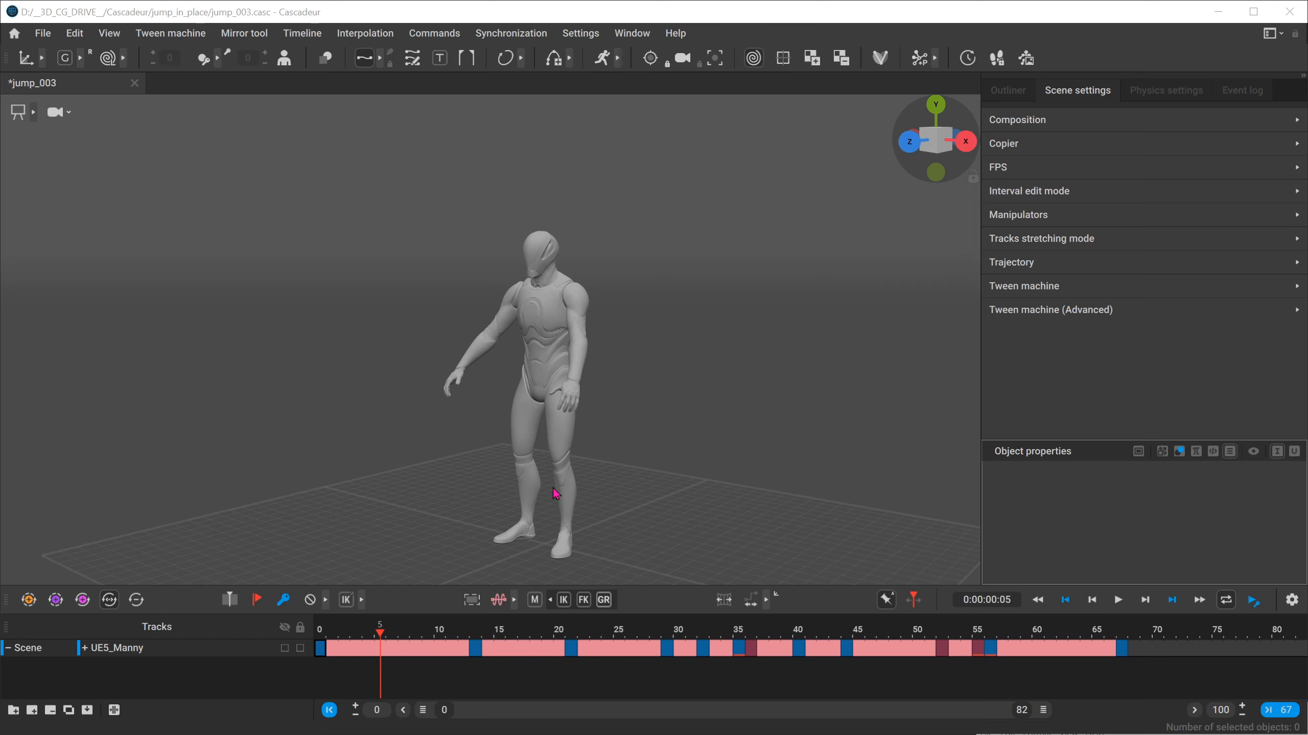
# Step: Play the jump_003 animation from frame 0 and examine the standing pose at its beginning
pyautogui.moveTo(352, 632); pyautogui.dragTo(277, 633)
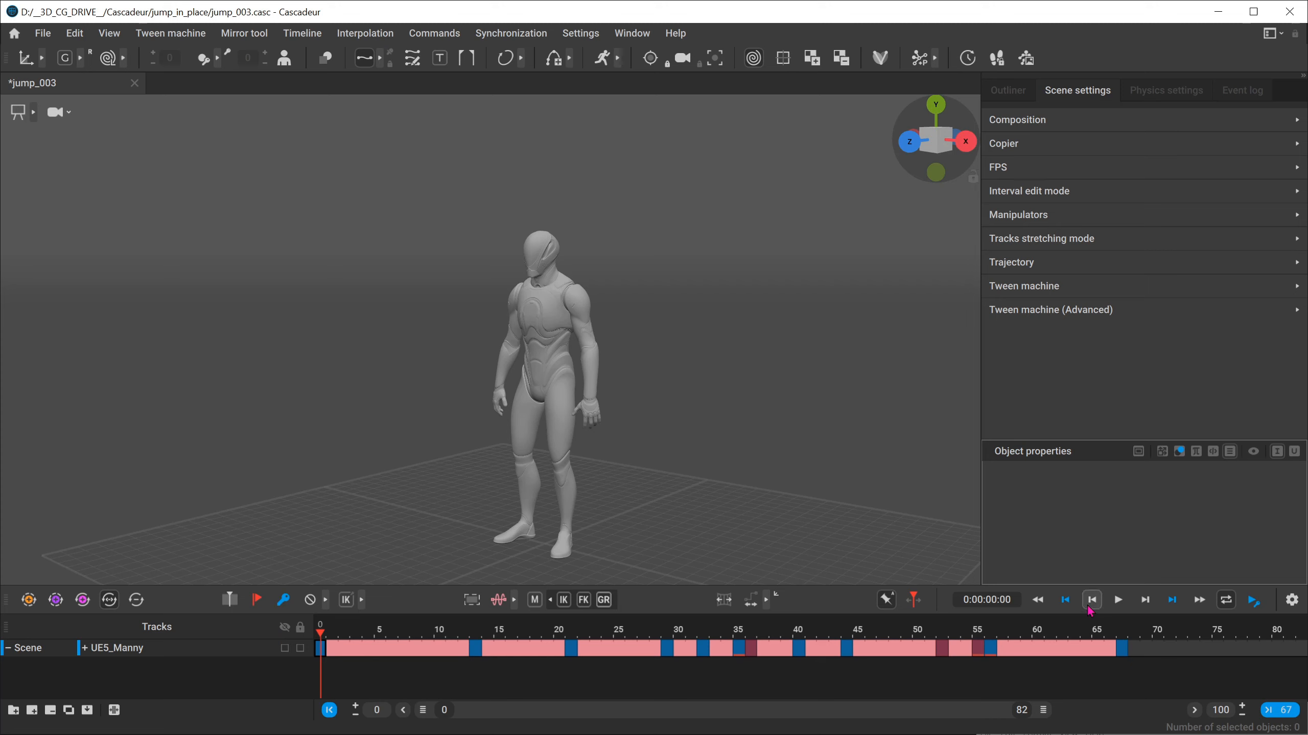
pyautogui.click(1118, 600)
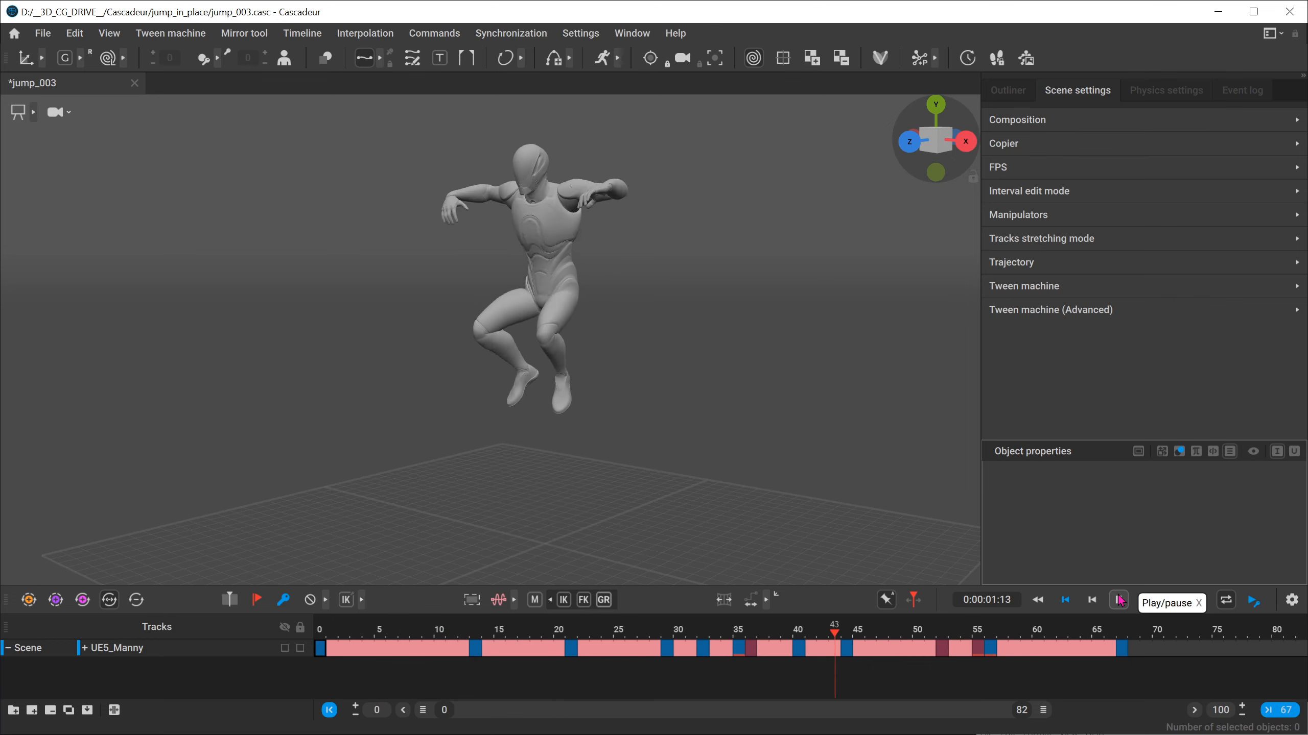
pyautogui.click(1120, 600)
pyautogui.moveTo(1085, 630); pyautogui.dragTo(332, 633)
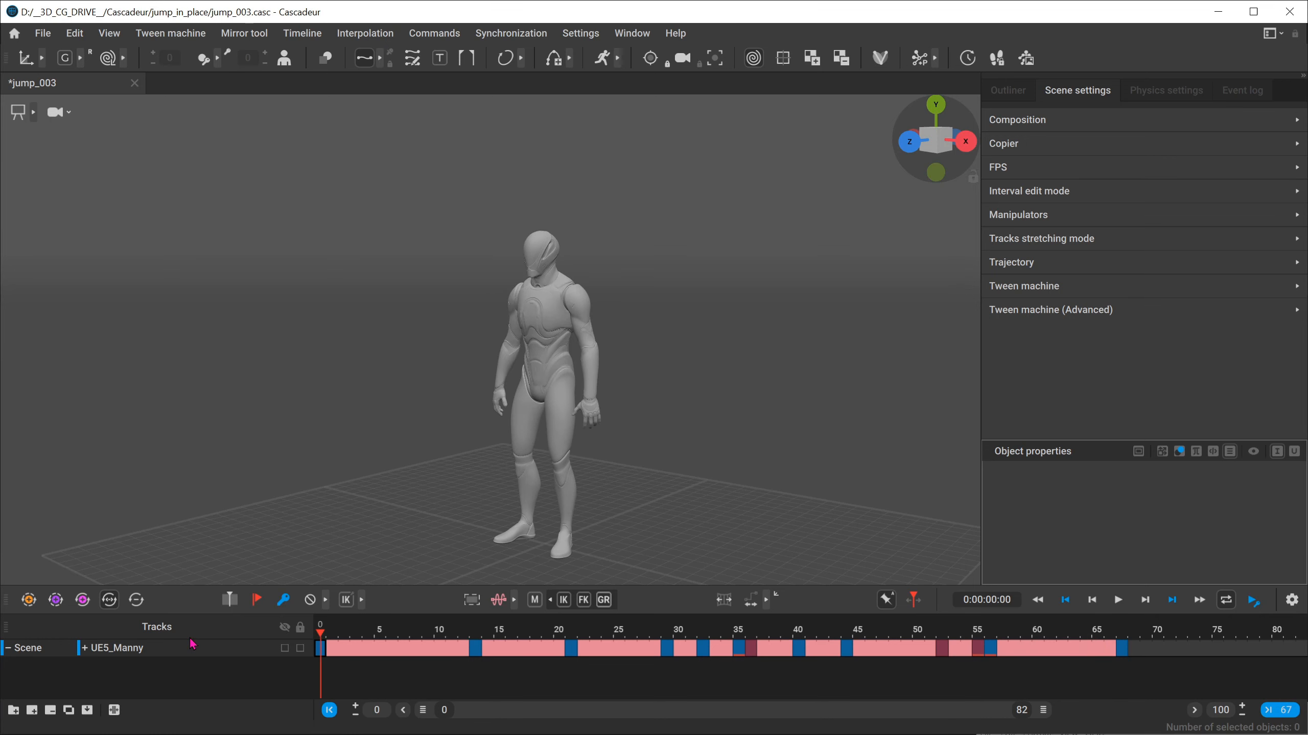
pyautogui.click(1123, 604)
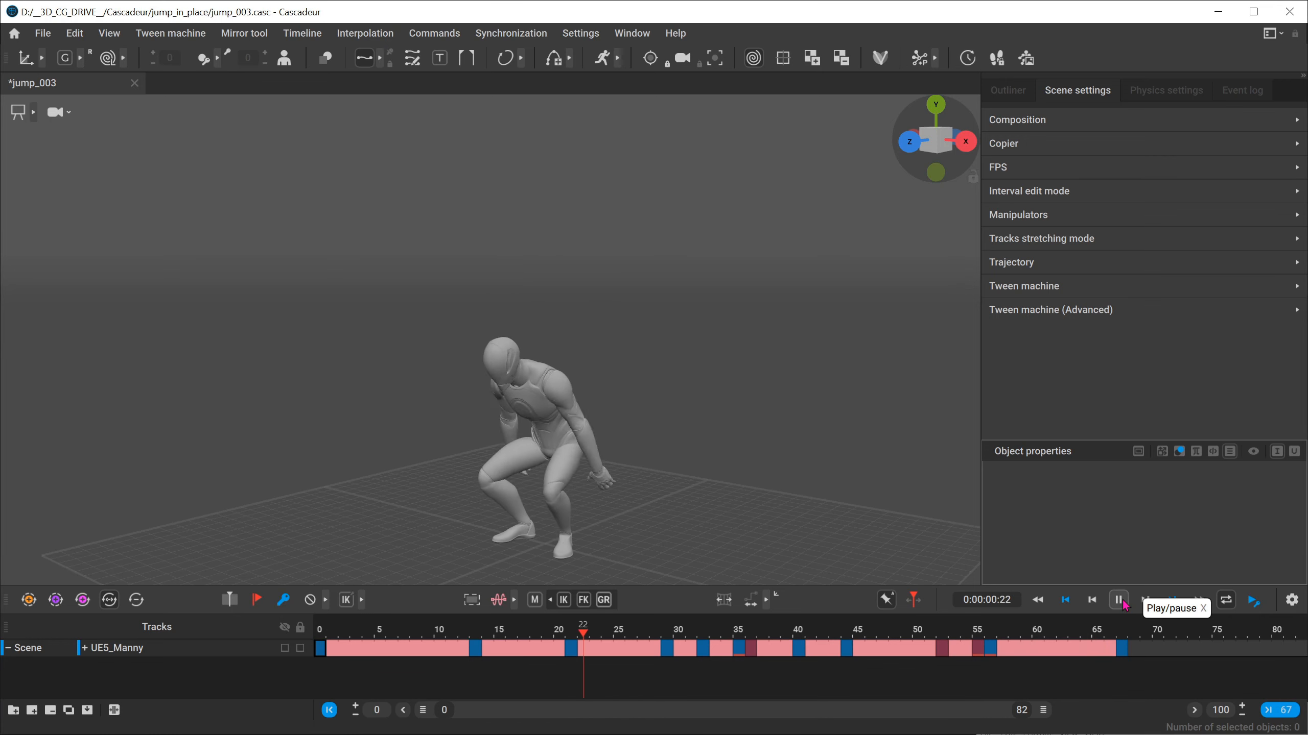
pyautogui.click(1115, 607)
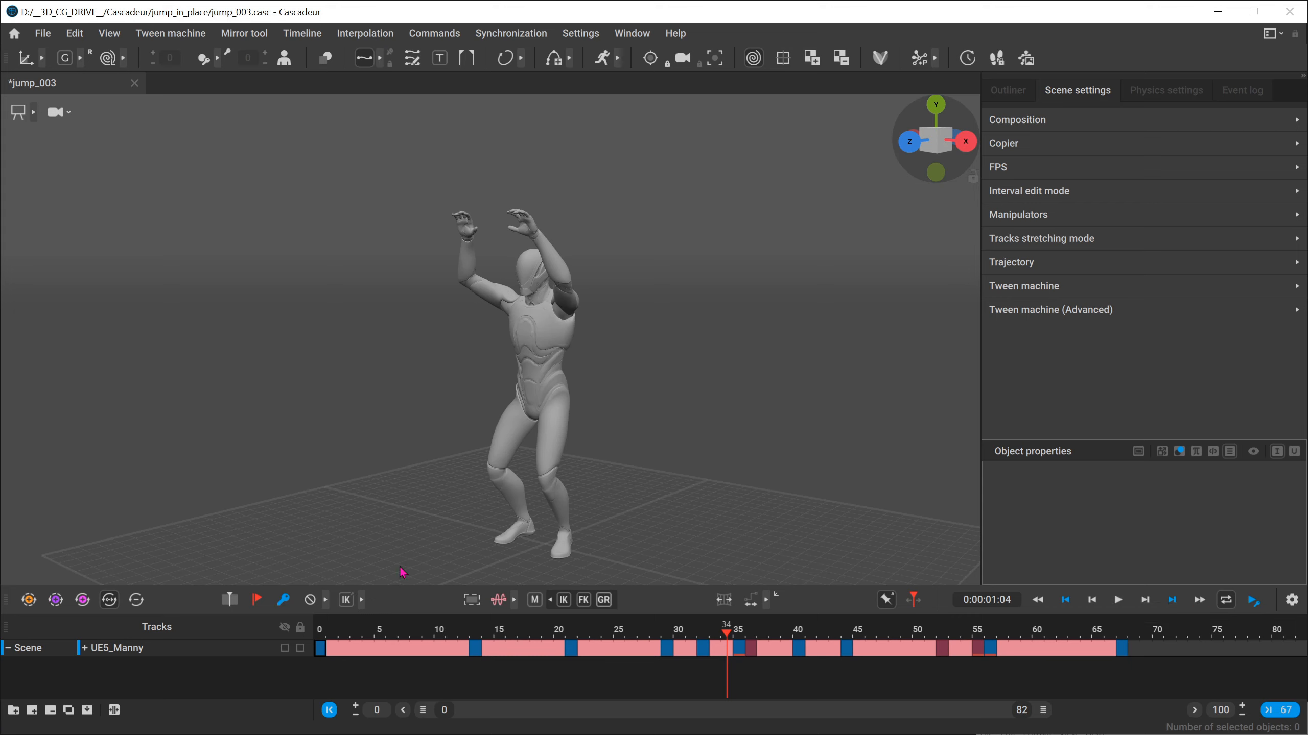
pyautogui.click(312, 629)
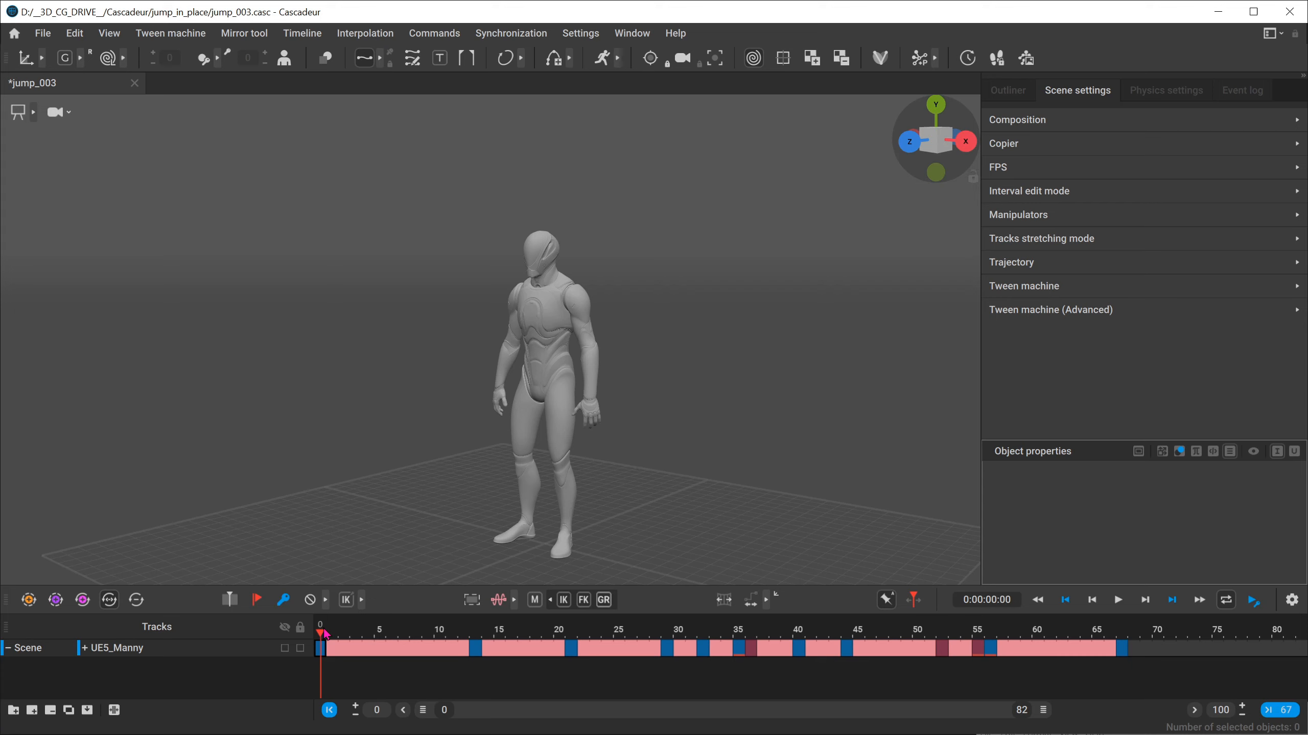
pyautogui.moveTo(326, 634)
pyautogui.mouseDown()
pyautogui.moveTo(476, 632)
pyautogui.moveTo(320, 633)
pyautogui.mouseUp()
pyautogui.click(332, 633)
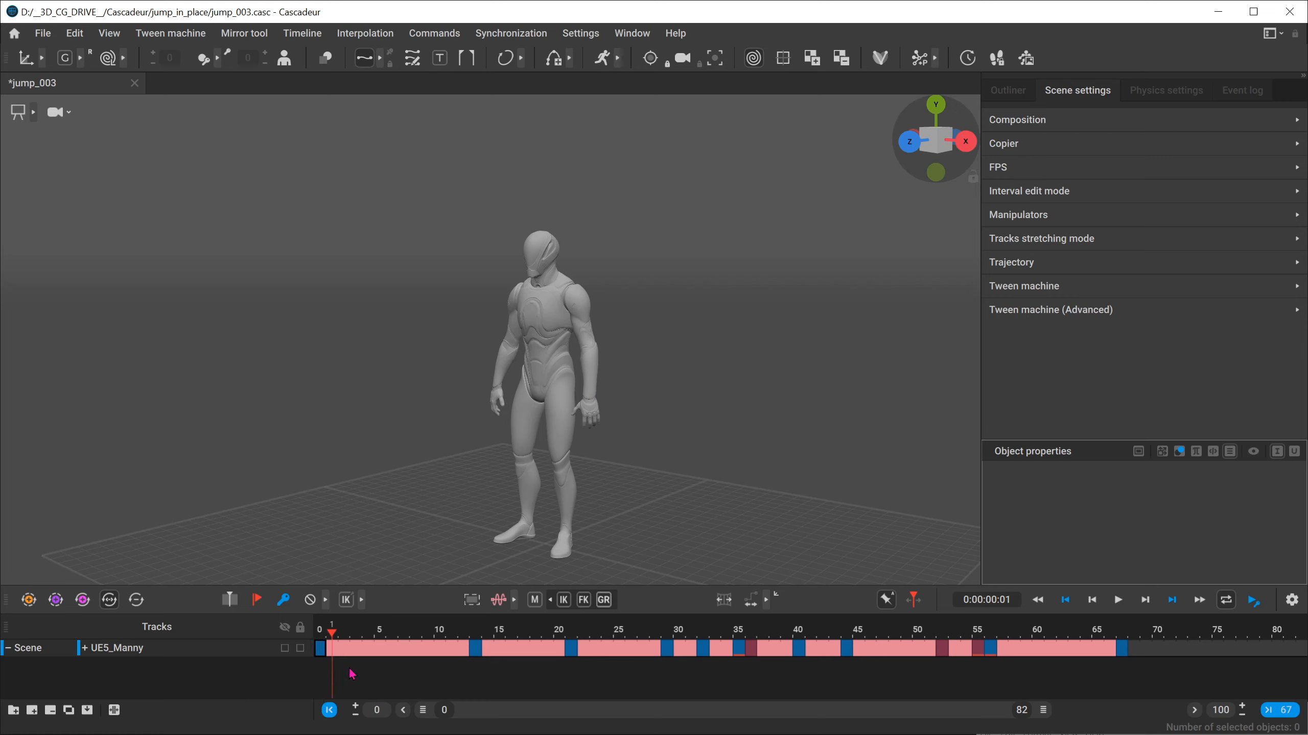
# Step: Duplicate the starting pose's key on the UE5_Manny track and insert frames before the copy until it sits at frame 16
pyautogui.press('=')
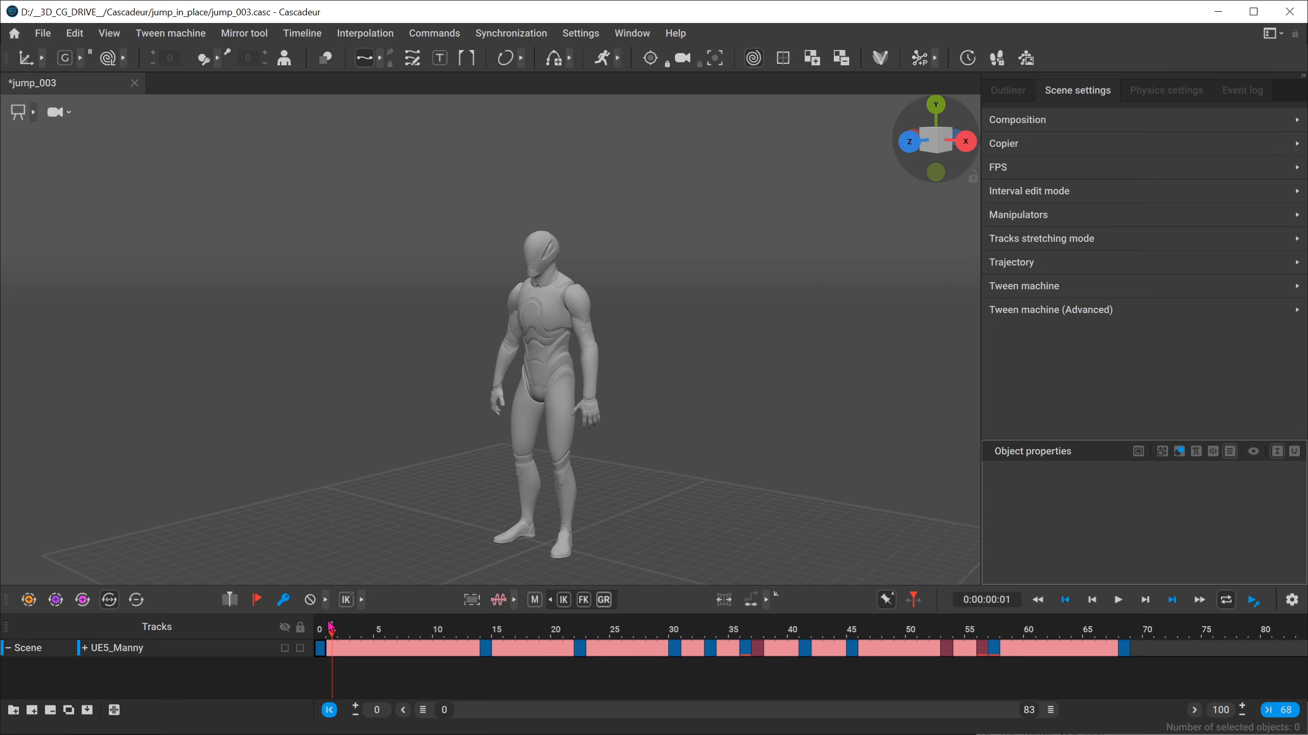
pyautogui.click(320, 632)
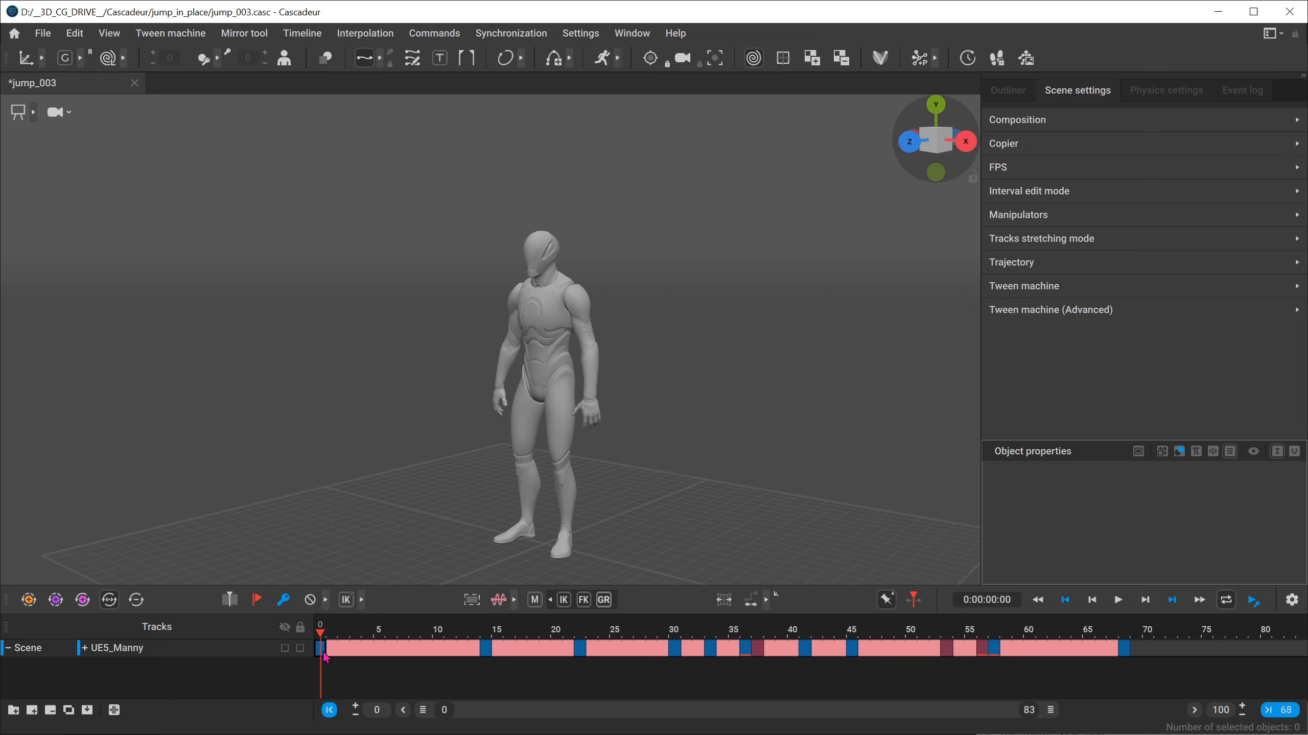
pyautogui.click(331, 650)
pyautogui.hotkey('ctrl', 'v')
pyautogui.click(319, 634)
pyautogui.press('=')
pyautogui.press('=')
pyautogui.press('=')
pyautogui.press('=')
pyautogui.press('=')
pyautogui.press('=')
pyautogui.press('=')
pyautogui.press('=')
pyautogui.press('=')
pyautogui.press('=')
pyautogui.press('=')
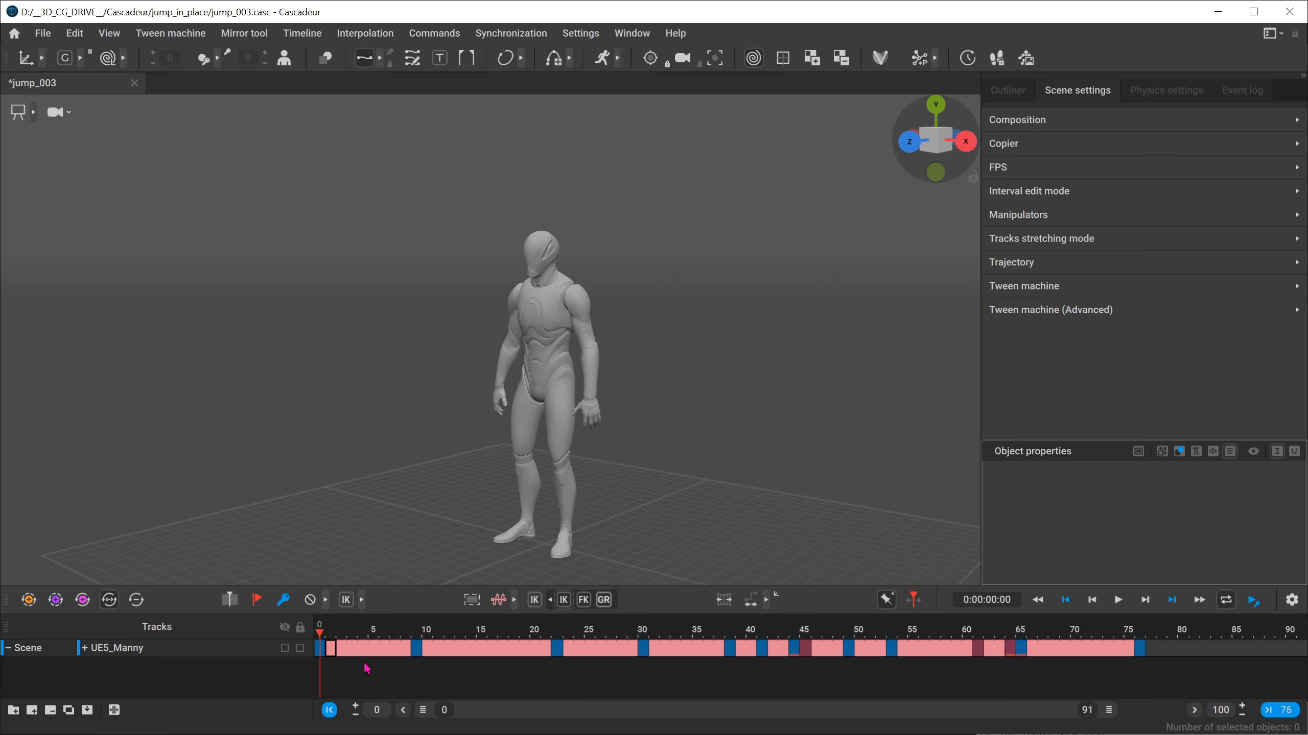
pyautogui.press('=')
pyautogui.press('=')
pyautogui.press('=')
pyautogui.press('=')
# Step: Play the lengthened jump animation from frame 0, then scrub to frame 10
pyautogui.moveTo(323, 630)
pyautogui.mouseDown()
pyautogui.moveTo(417, 630)
pyautogui.moveTo(320, 630)
pyautogui.mouseUp()
pyautogui.click(1119, 602)
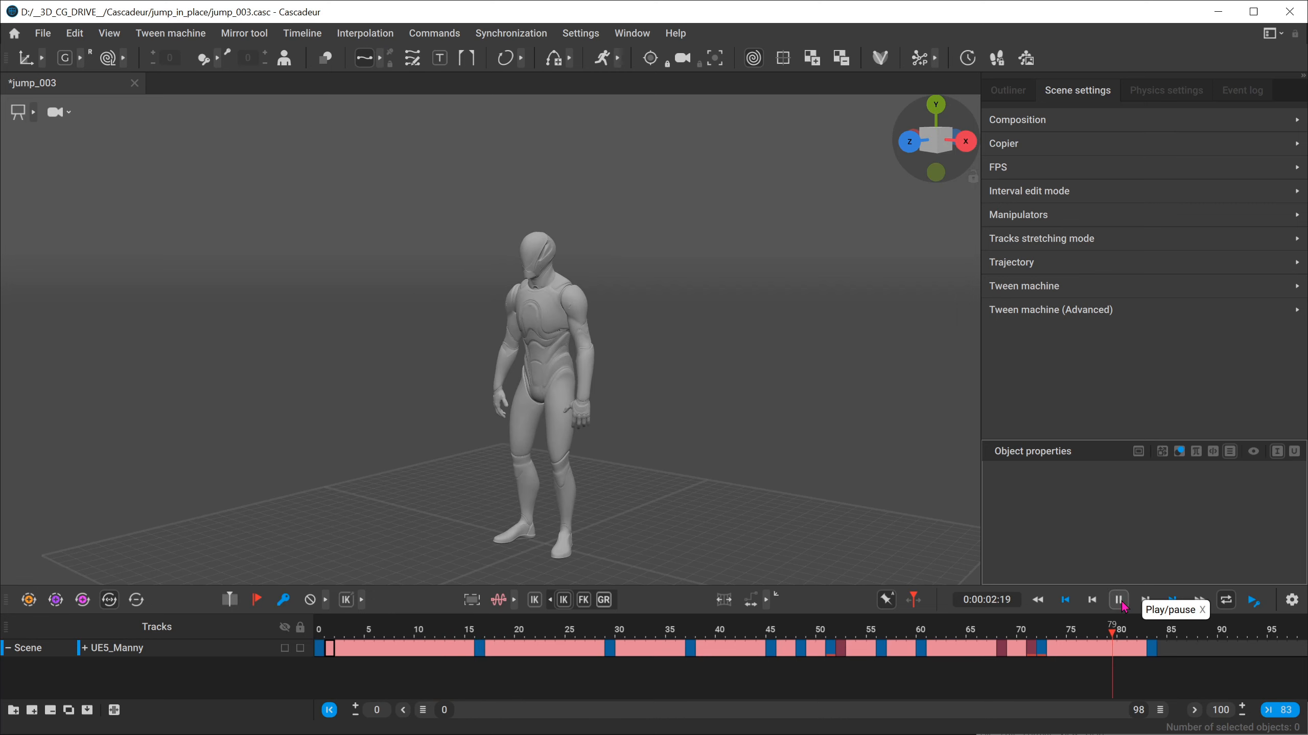
pyautogui.click(1119, 601)
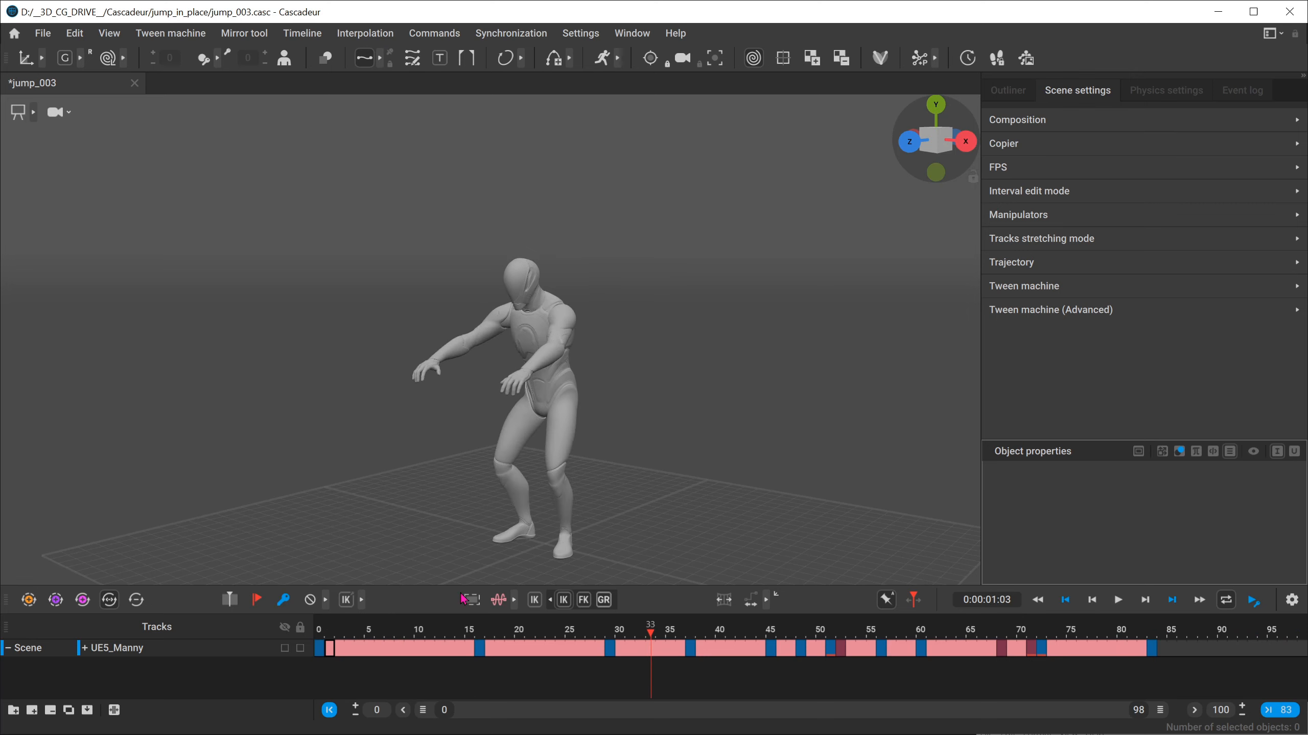
pyautogui.click(391, 629)
pyautogui.moveTo(391, 629); pyautogui.dragTo(426, 624)
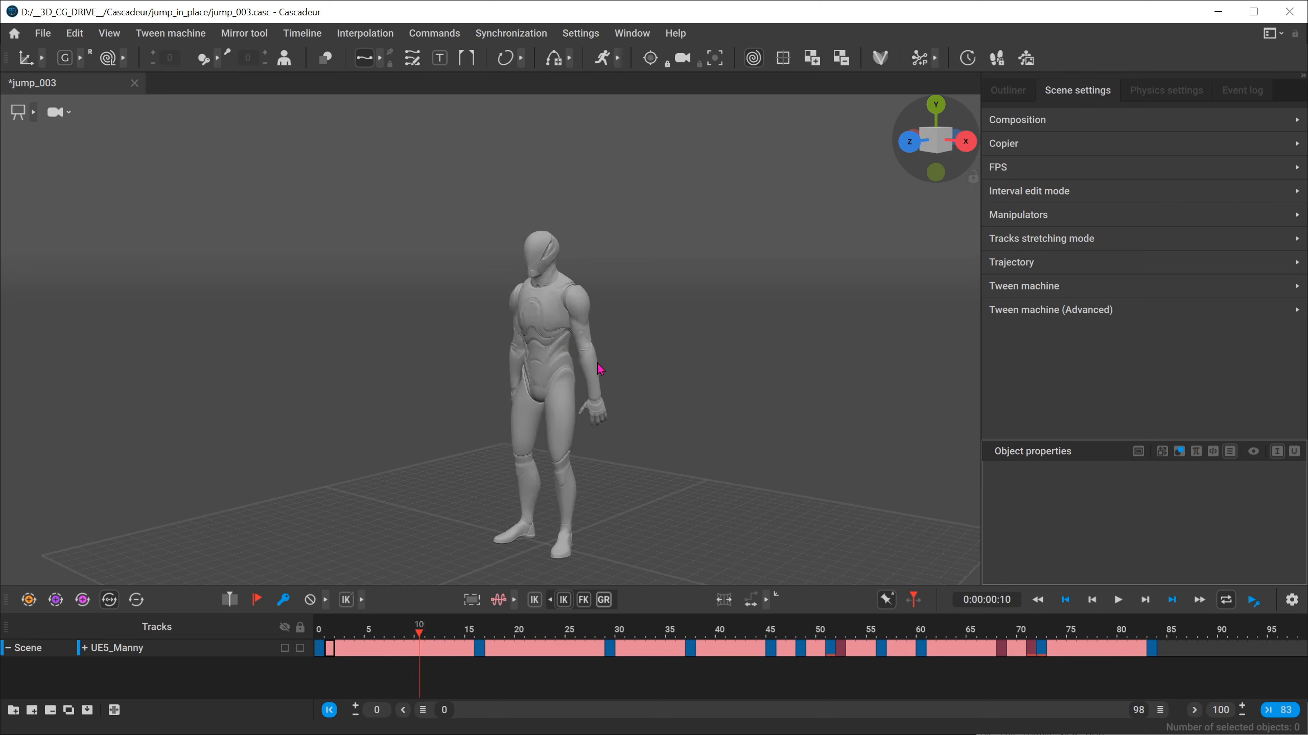
# Step: Set the first interval of UE5_Manny's Arms track to FK and play the animation from frame 0
pyautogui.click(84, 650)
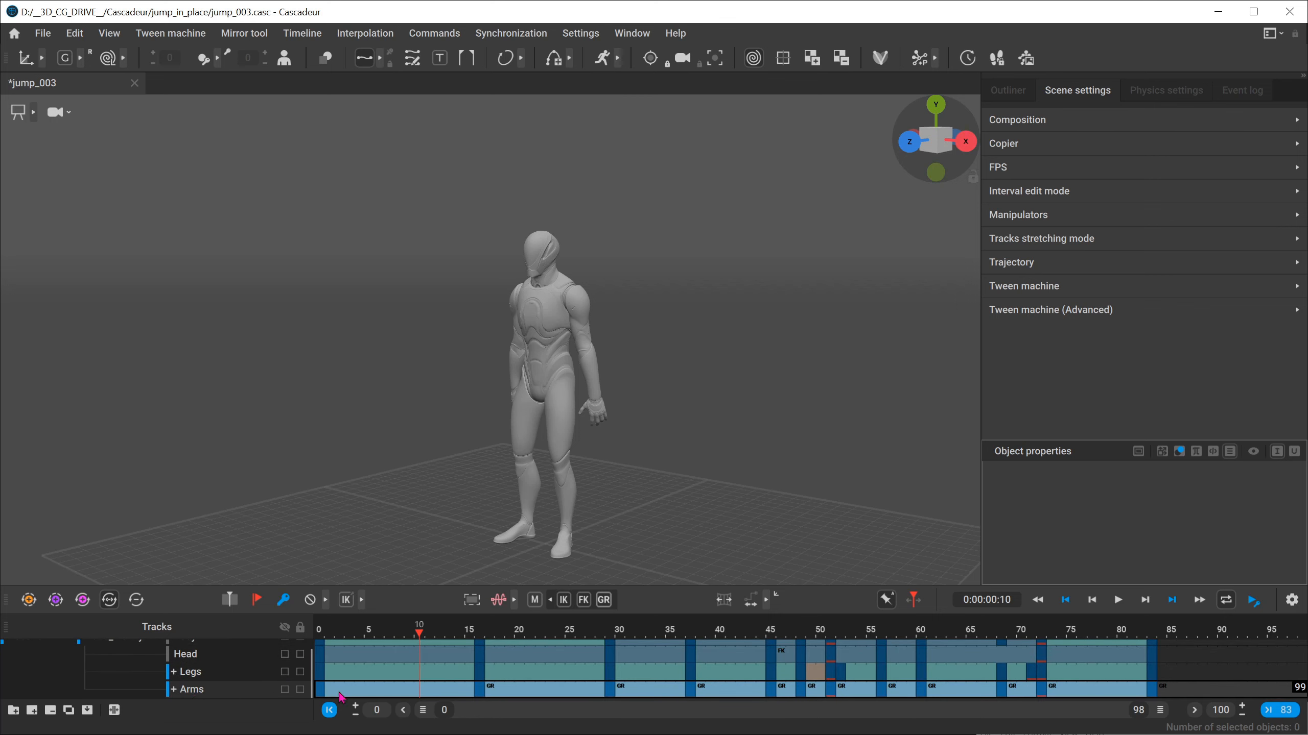
pyautogui.click(329, 711)
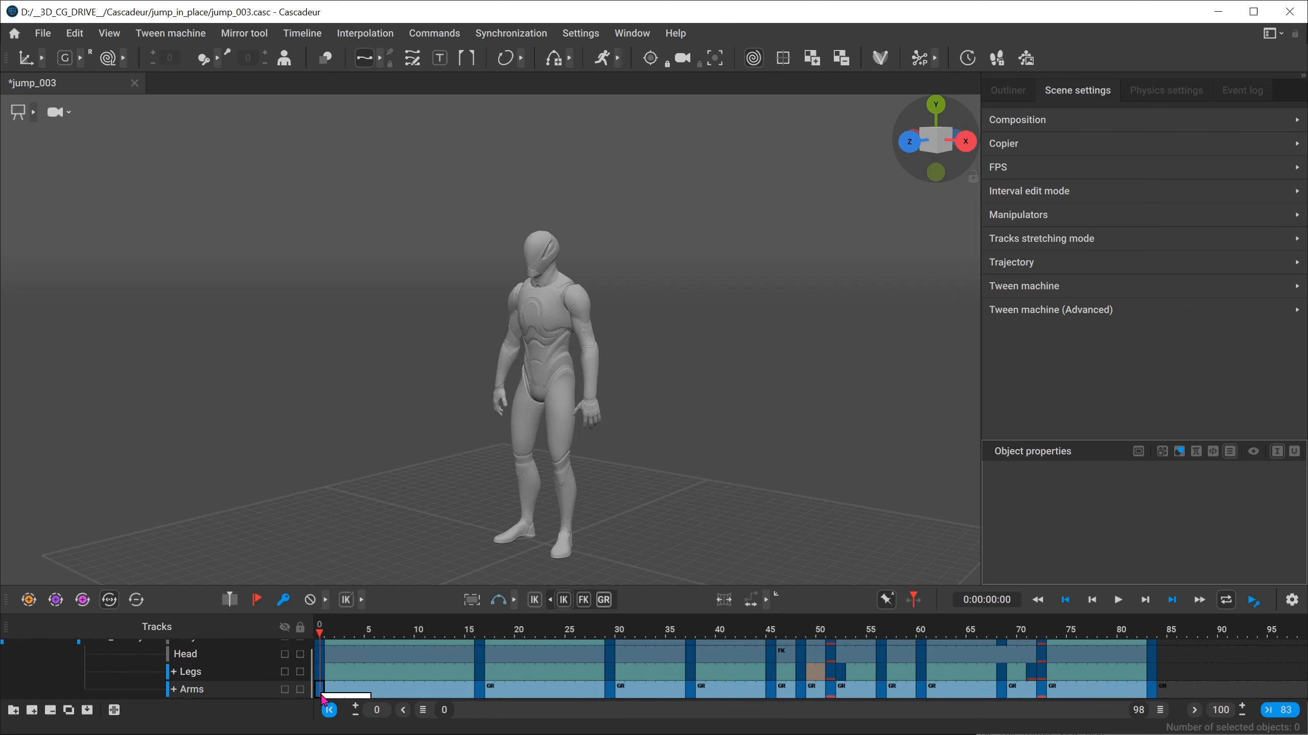
pyautogui.click(584, 599)
pyautogui.moveTo(330, 638)
pyautogui.mouseDown()
pyautogui.moveTo(489, 621)
pyautogui.moveTo(284, 629)
pyautogui.moveTo(490, 628)
pyautogui.moveTo(309, 627)
pyautogui.mouseUp()
pyautogui.click(1118, 601)
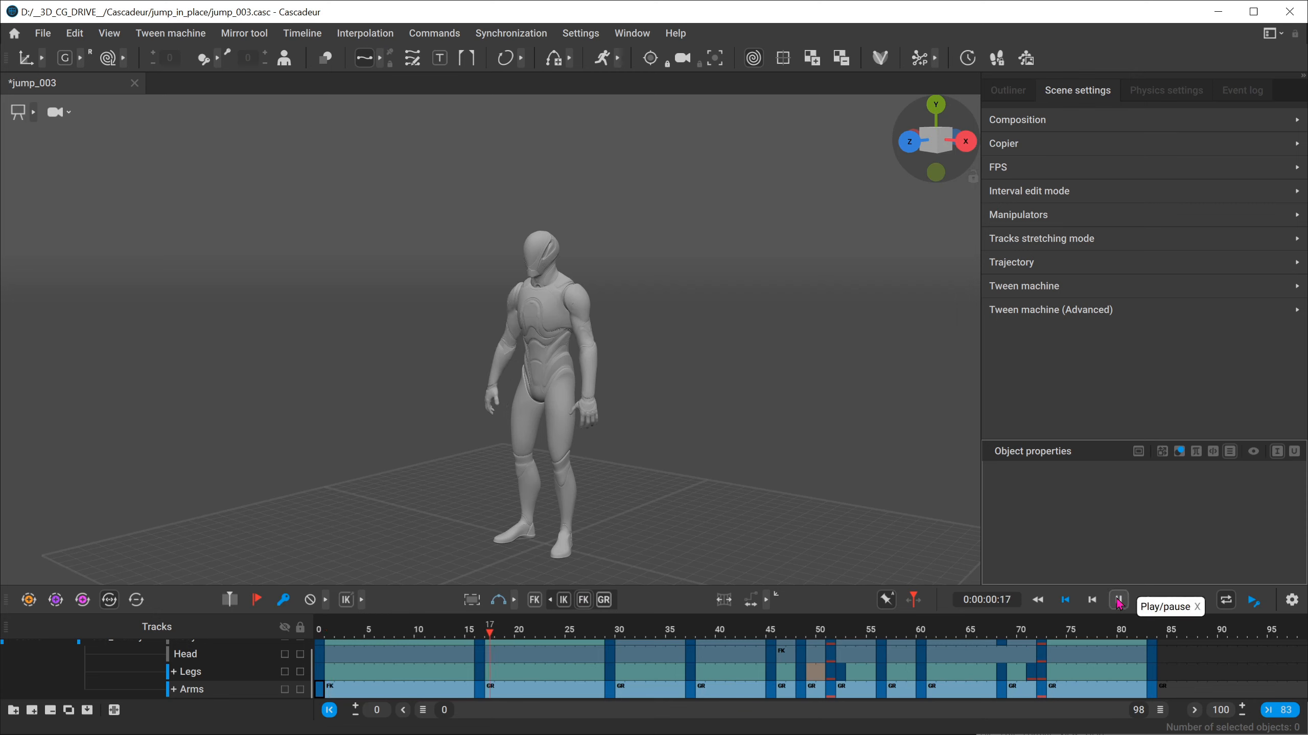
pyautogui.click(1118, 601)
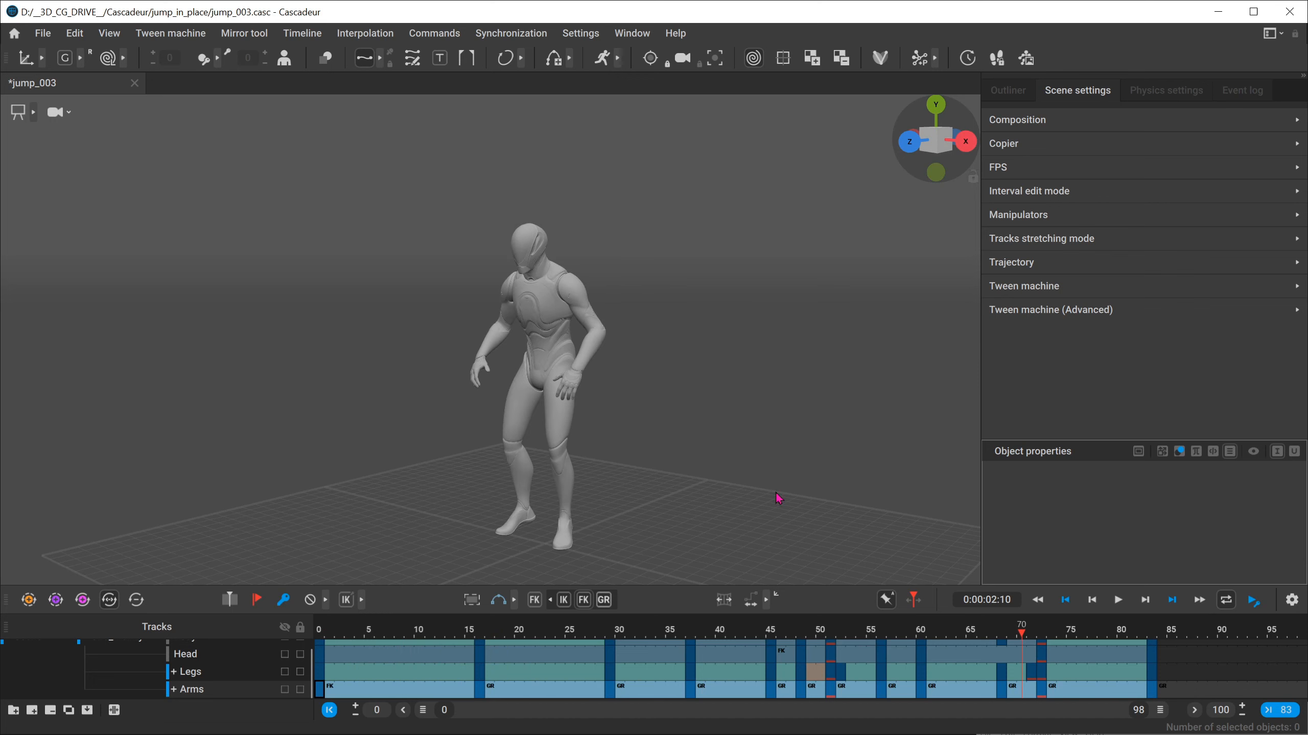
# Step: View the character from the front at frame 68 and show its point controllers
pyautogui.keyDown('alt'); pyautogui.moveTo(556, 393); pyautogui.dragTo(696, 359); pyautogui.keyUp('alt')
pyautogui.scroll(1, 696, 359)
pyautogui.scroll(1, 695, 358)
pyautogui.keyDown('alt'); pyautogui.moveTo(552, 347); pyautogui.dragTo(623, 323, button='middle'); pyautogui.keyUp('alt')
pyautogui.keyDown('alt'); pyautogui.moveTo(772, 356); pyautogui.dragTo(763, 364); pyautogui.keyUp('alt')
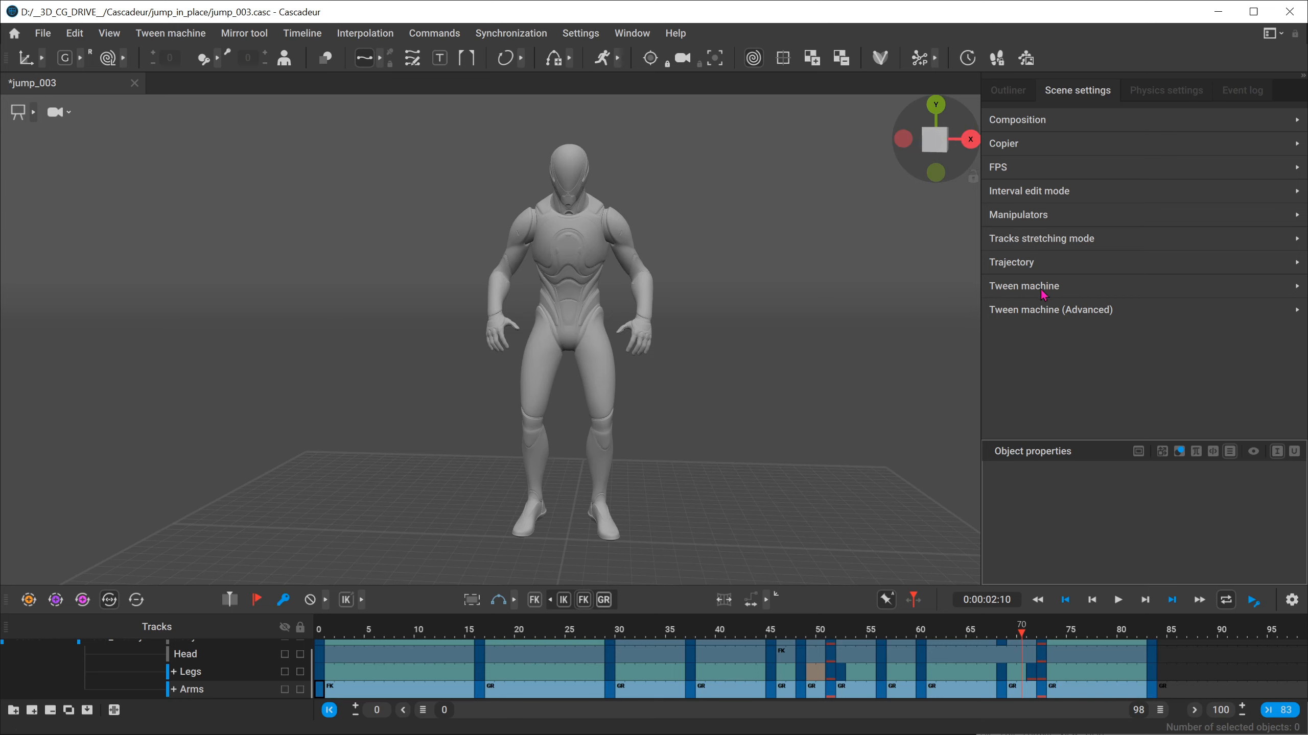
pyautogui.moveTo(1010, 631); pyautogui.dragTo(997, 634)
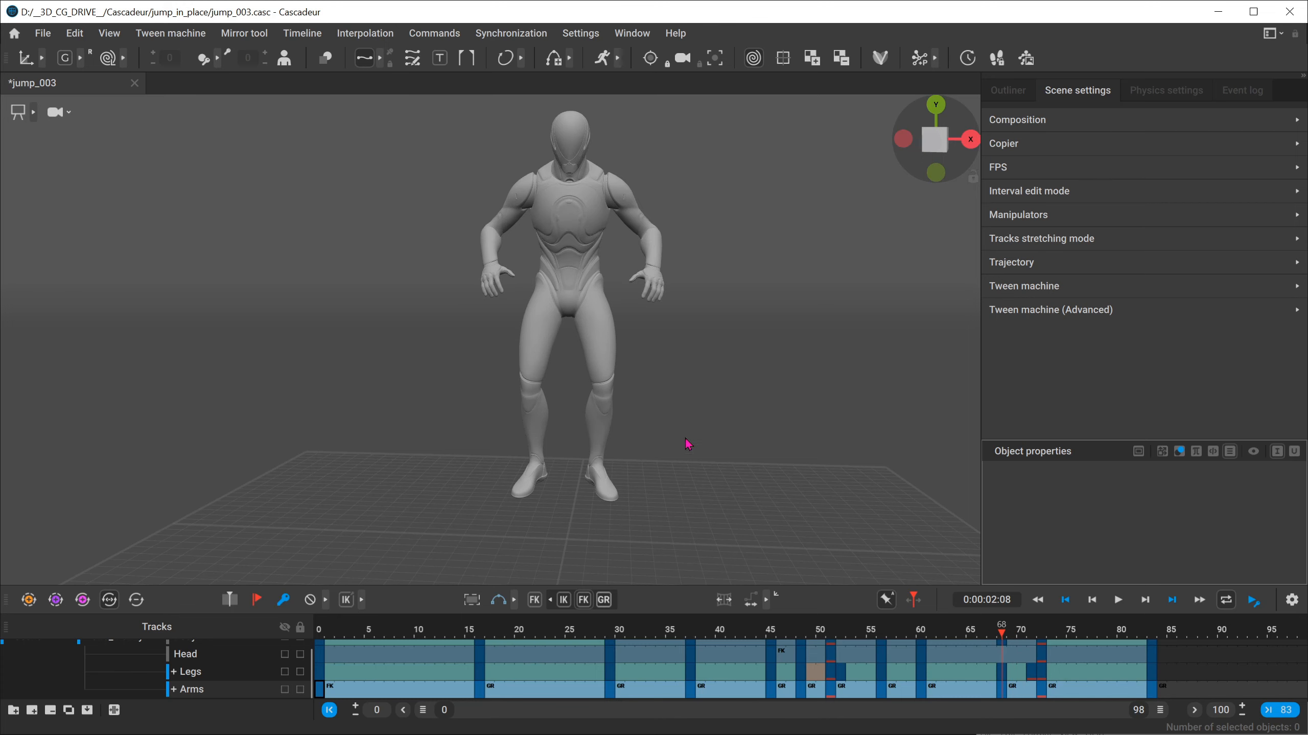
pyautogui.keyDown('alt'); pyautogui.moveTo(685, 438); pyautogui.dragTo(695, 478, button='middle'); pyautogui.keyUp('alt')
pyautogui.press('2')
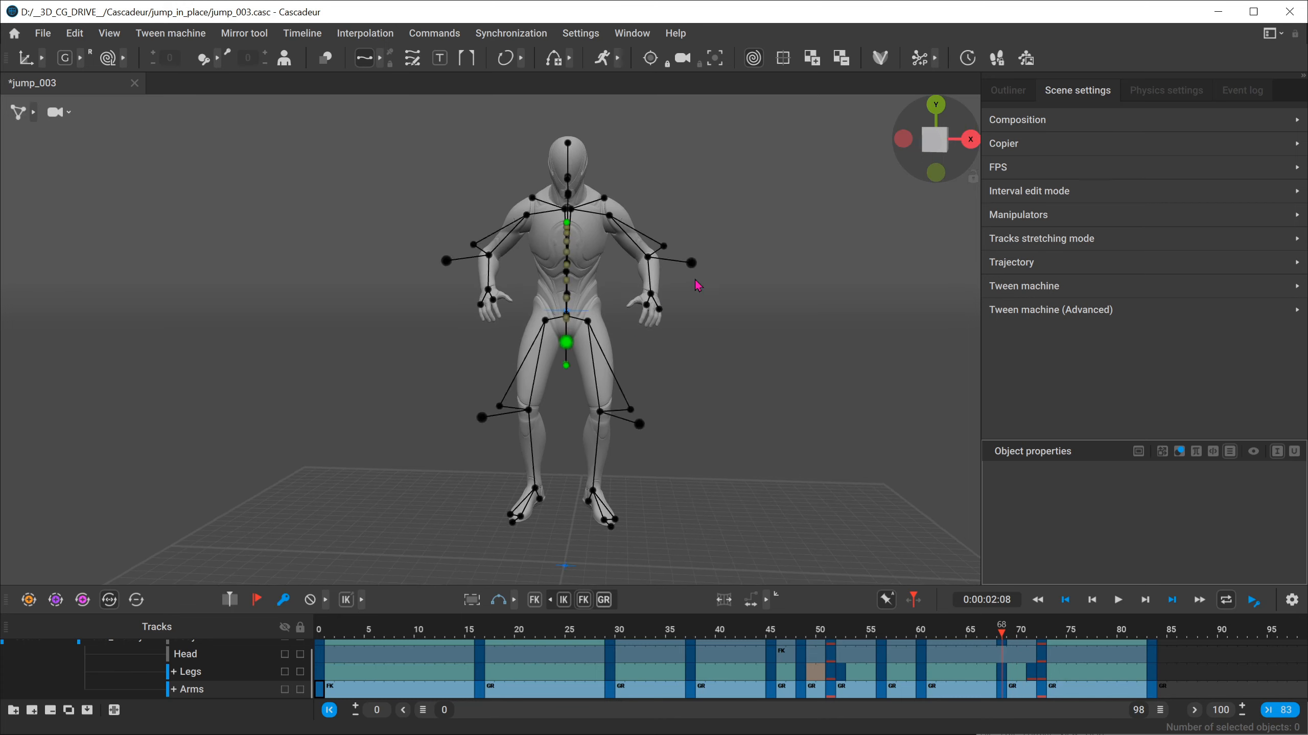
# Step: Expand the Tween machine settings and select the character's left hand points, with the UE5_Manny tracks collapsed
pyautogui.click(998, 285)
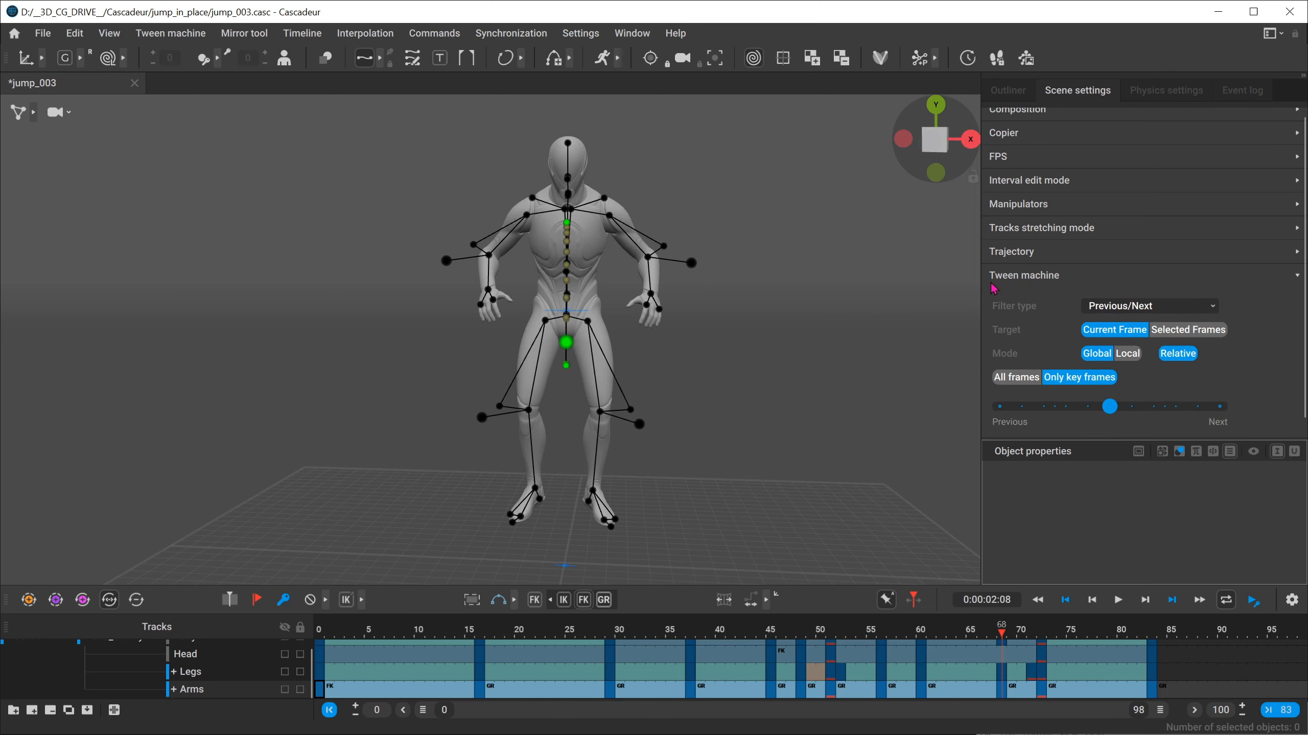
pyautogui.scroll(-1, 1060, 278)
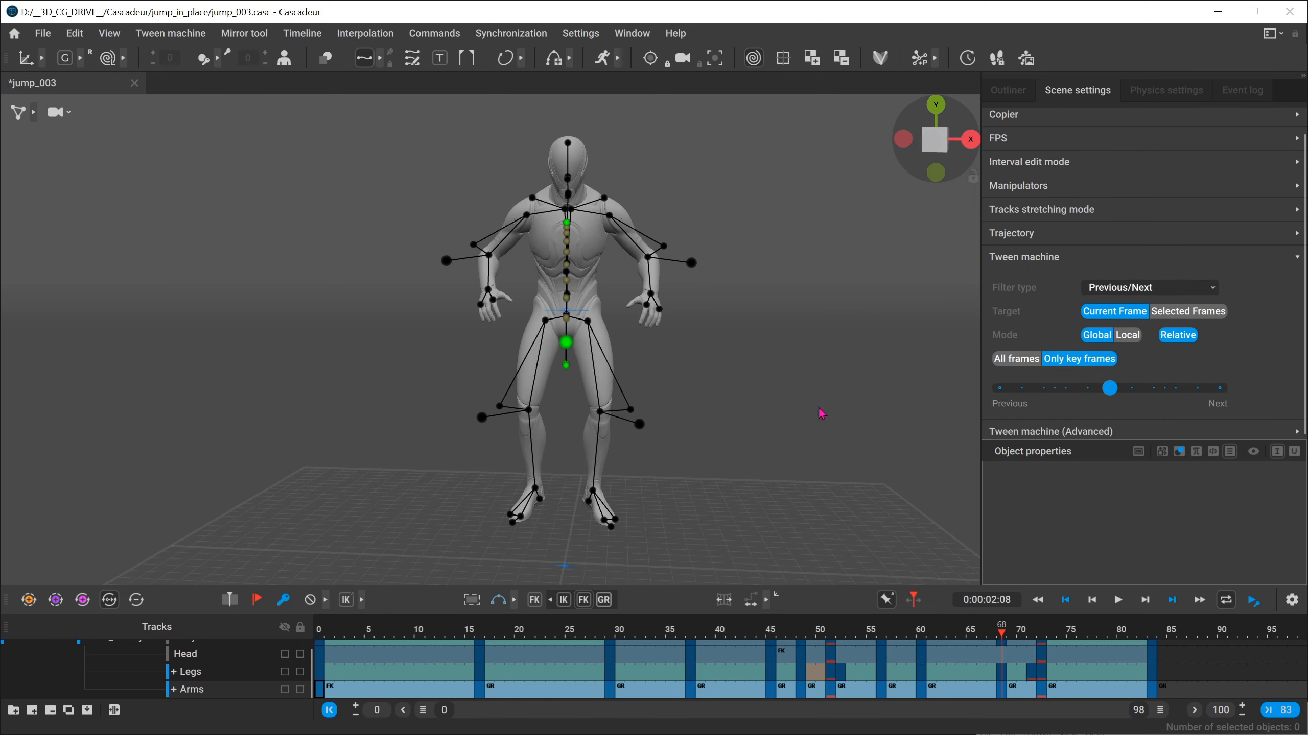
pyautogui.moveTo(676, 283); pyautogui.dragTo(644, 396)
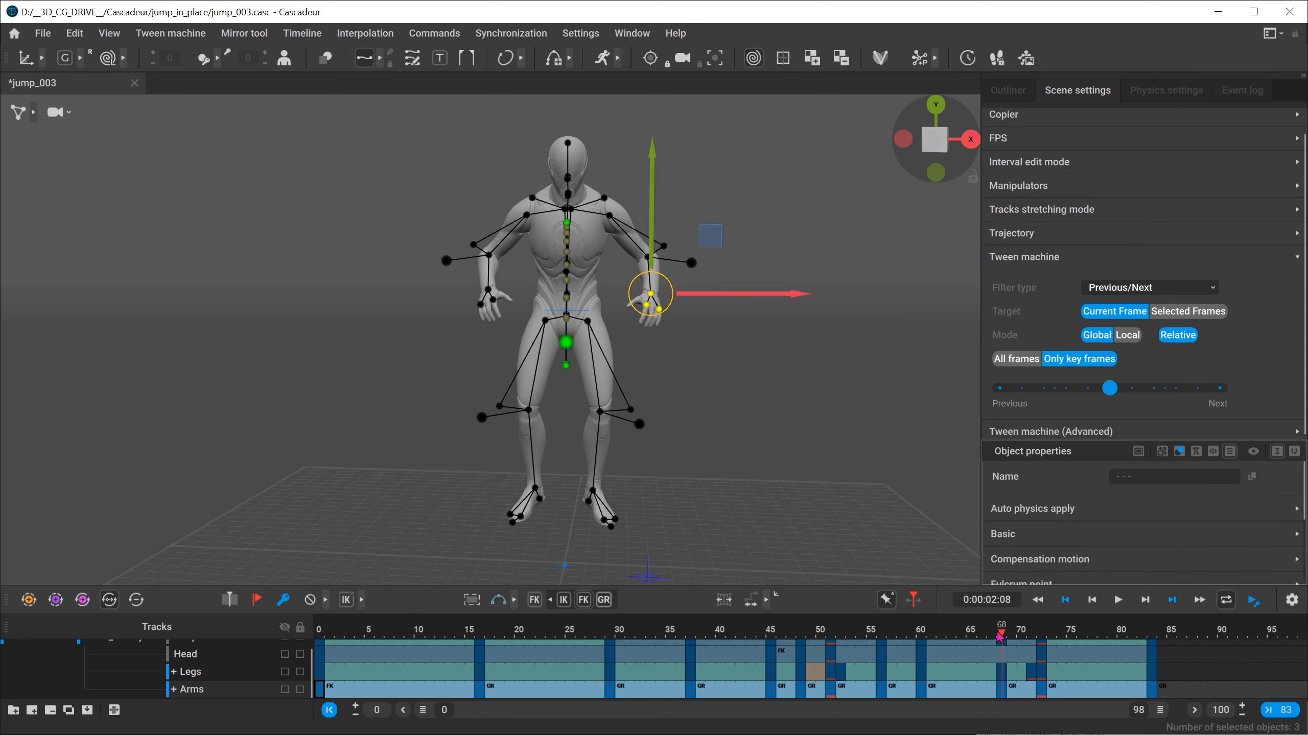
pyautogui.scroll(1, 104, 682)
pyautogui.click(85, 647)
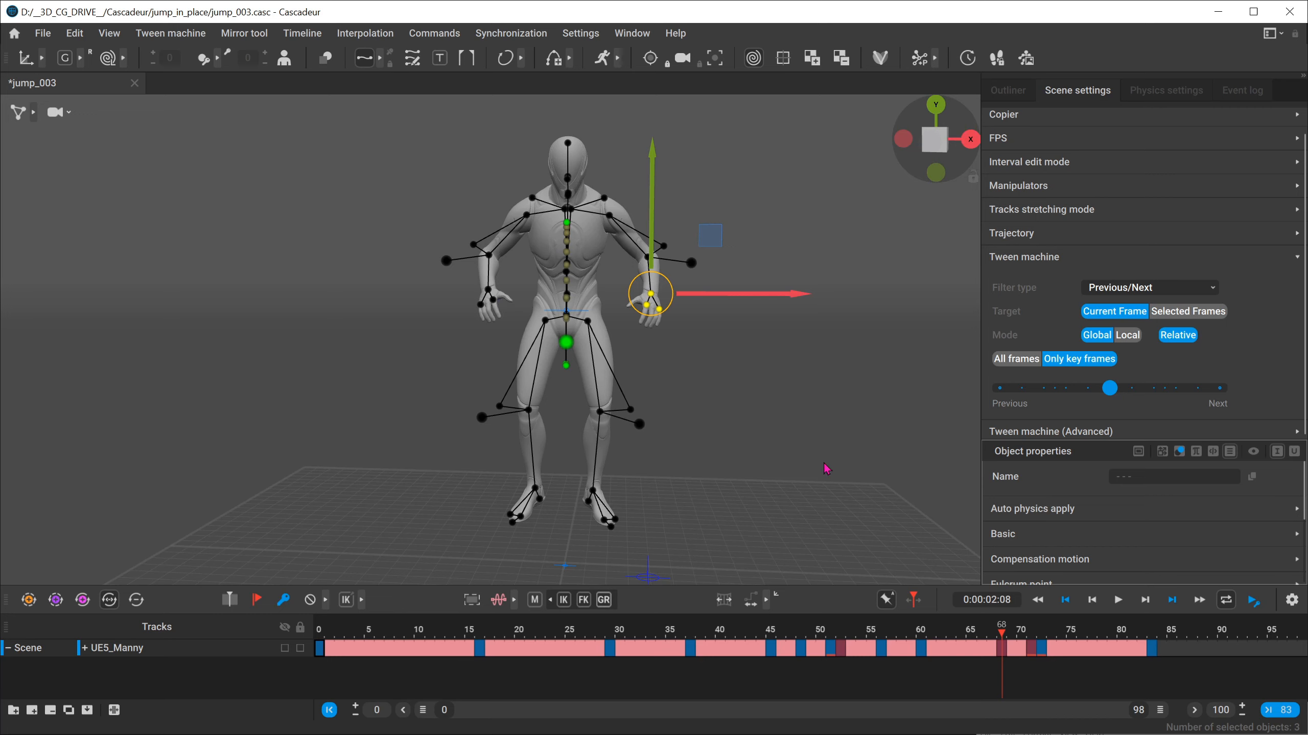
# Step: Turn on ghosts and select frames 60 to 71 on the UE5_Manny track, with frame 68 as the current frame
pyautogui.click(204, 58)
pyautogui.moveTo(550, 262); pyautogui.dragTo(414, 269, button='right')
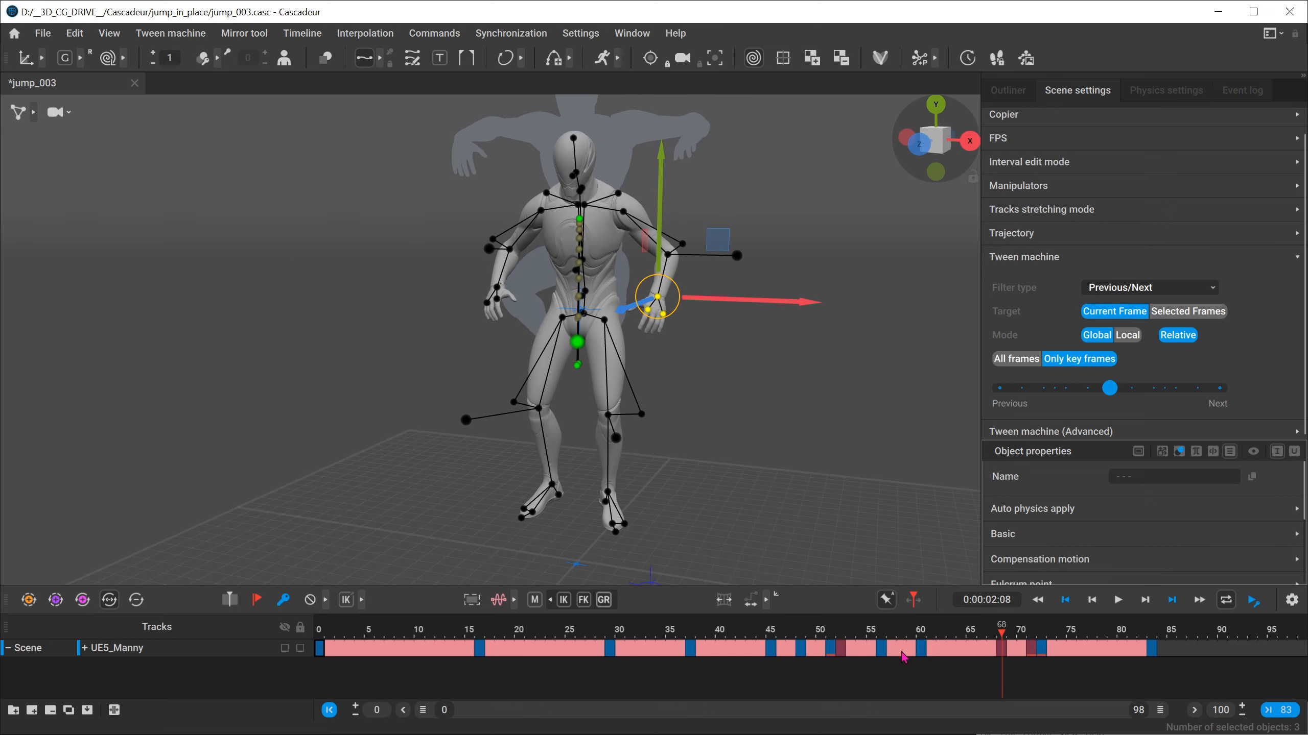
pyautogui.moveTo(918, 650); pyautogui.dragTo(1036, 657)
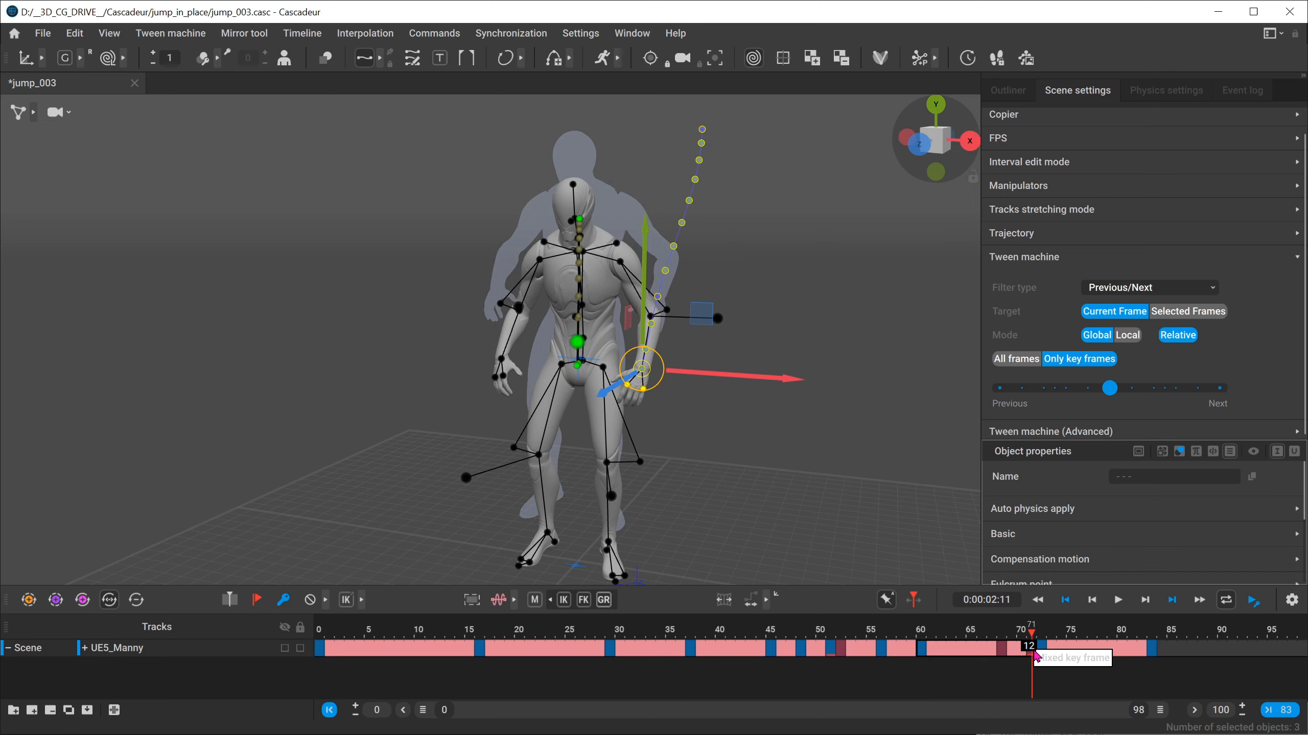
pyautogui.click(1002, 630)
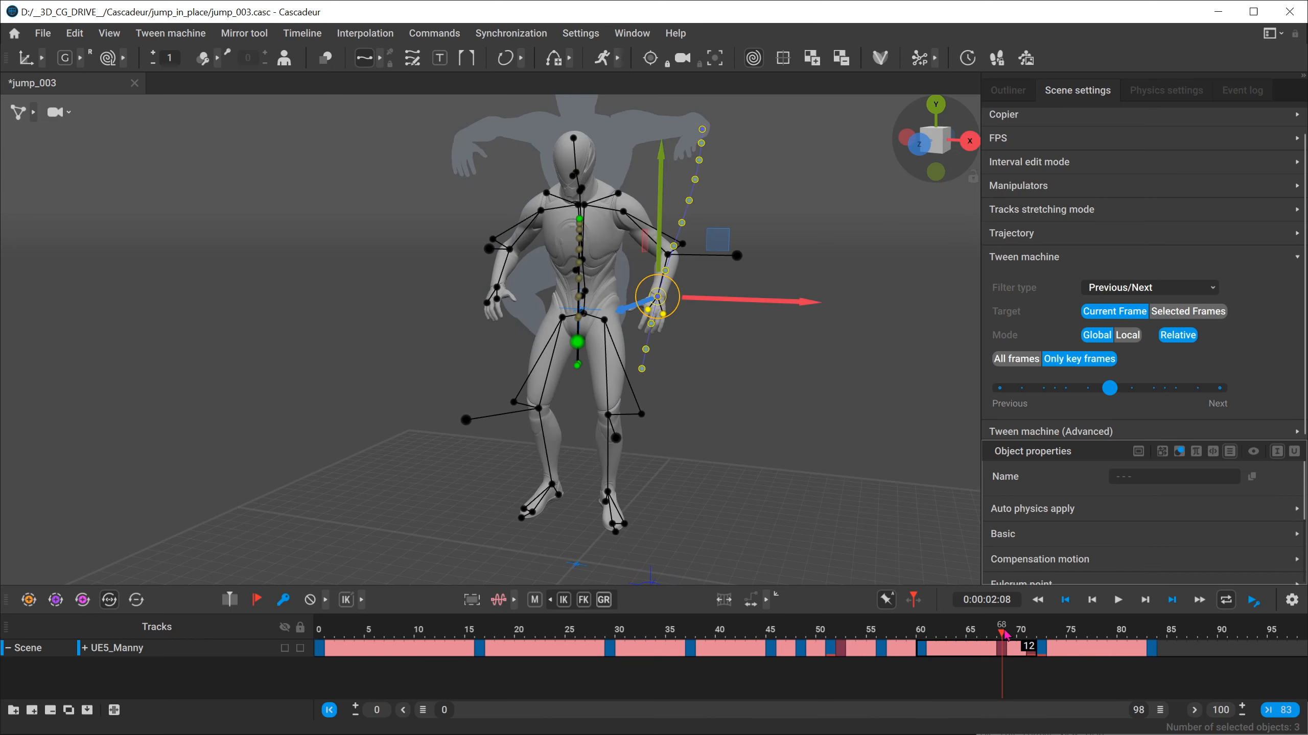
pyautogui.moveTo(473, 351); pyautogui.dragTo(516, 313, button='right')
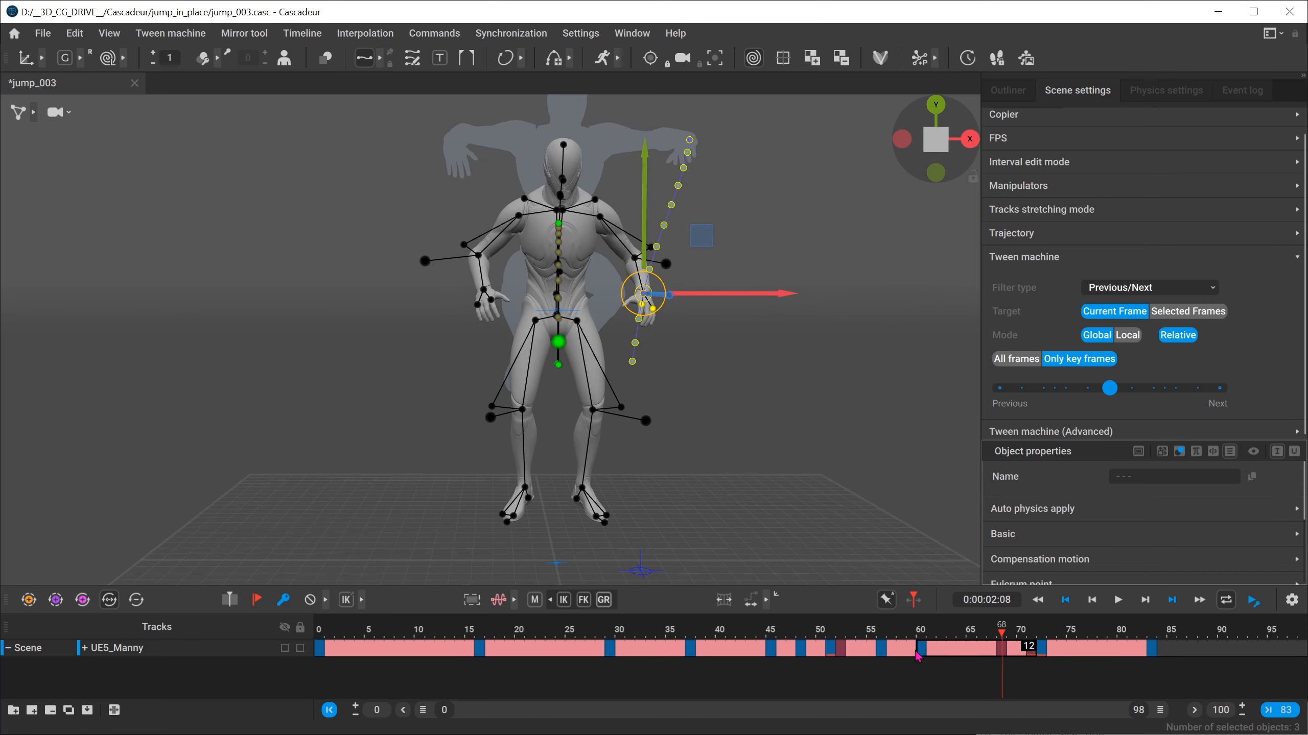
# Step: Switch the ghosts to the selected interval's key poses for frames 60 to 71 and view the character up close at frame 68
pyautogui.moveTo(881, 657); pyautogui.dragTo(1032, 640)
pyautogui.click(217, 58)
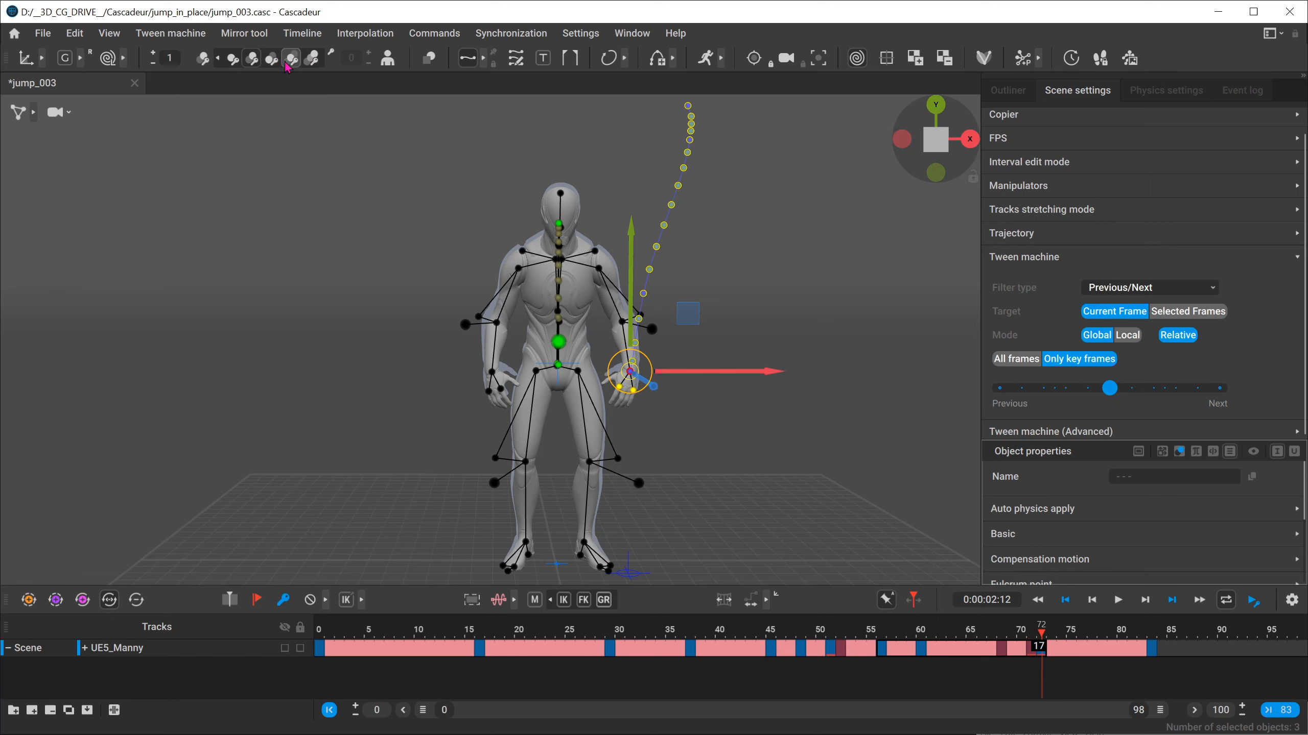
pyautogui.click(311, 61)
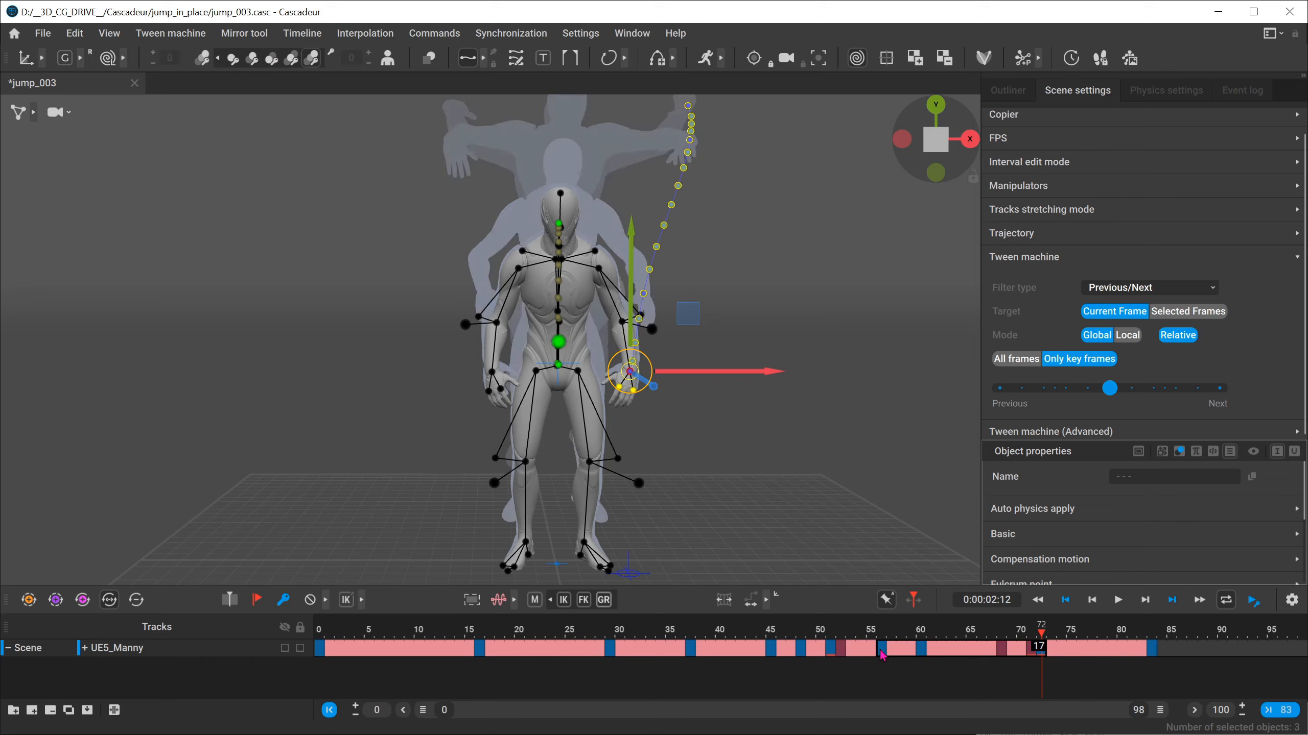
pyautogui.moveTo(924, 651); pyautogui.dragTo(1034, 654)
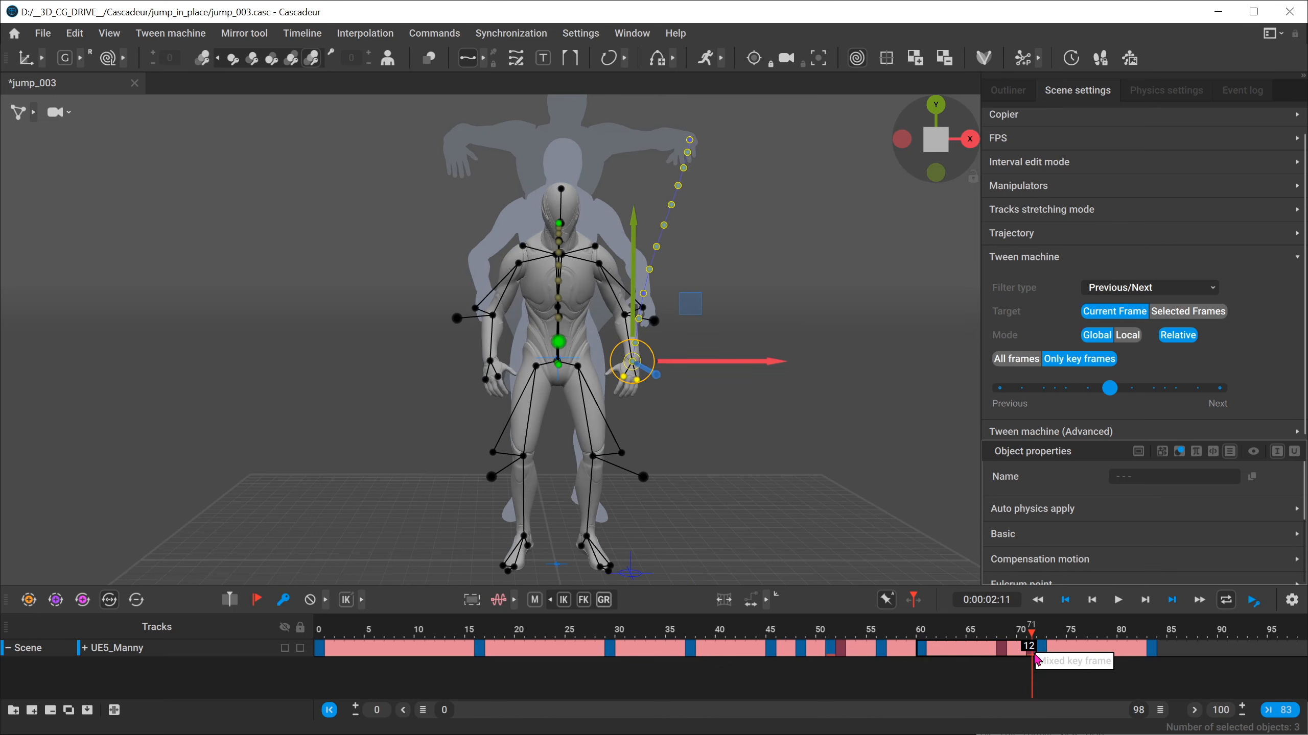
pyautogui.click(334, 56)
pyautogui.click(334, 56)
pyautogui.keyDown('alt'); pyautogui.moveTo(557, 335); pyautogui.dragTo(502, 315); pyautogui.keyUp('alt')
pyautogui.click(1001, 634)
pyautogui.keyDown('alt'); pyautogui.moveTo(502, 315); pyautogui.dragTo(474, 56, button='right'); pyautogui.keyUp('alt')
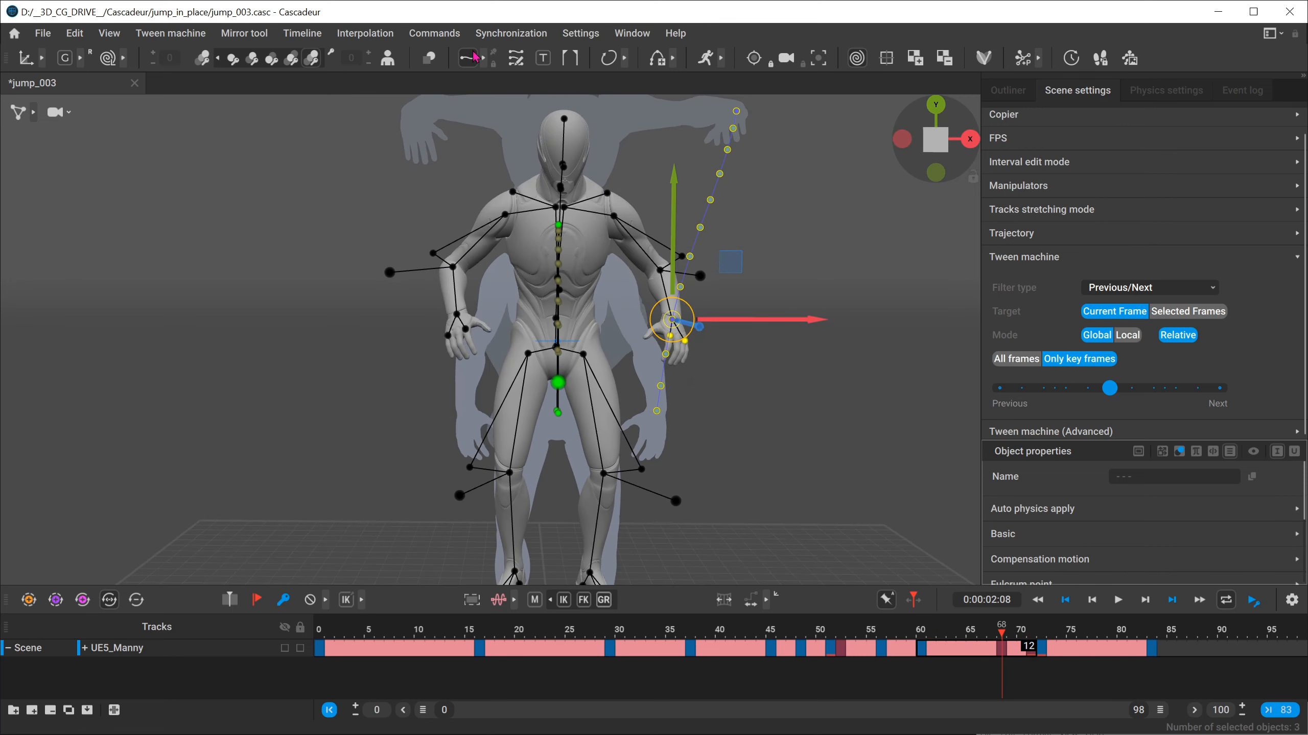
# Step: Hide the hand's trajectory and turn off Relative mode in the Tween machine
pyautogui.click(465, 56)
pyautogui.keyDown('alt'); pyautogui.moveTo(731, 311); pyautogui.dragTo(671, 315, button='middle'); pyautogui.keyUp('alt')
pyautogui.keyDown('alt'); pyautogui.moveTo(672, 315); pyautogui.dragTo(664, 314, button='right'); pyautogui.keyUp('alt')
pyautogui.keyDown('alt'); pyautogui.moveTo(663, 313); pyautogui.dragTo(667, 313); pyautogui.keyUp('alt')
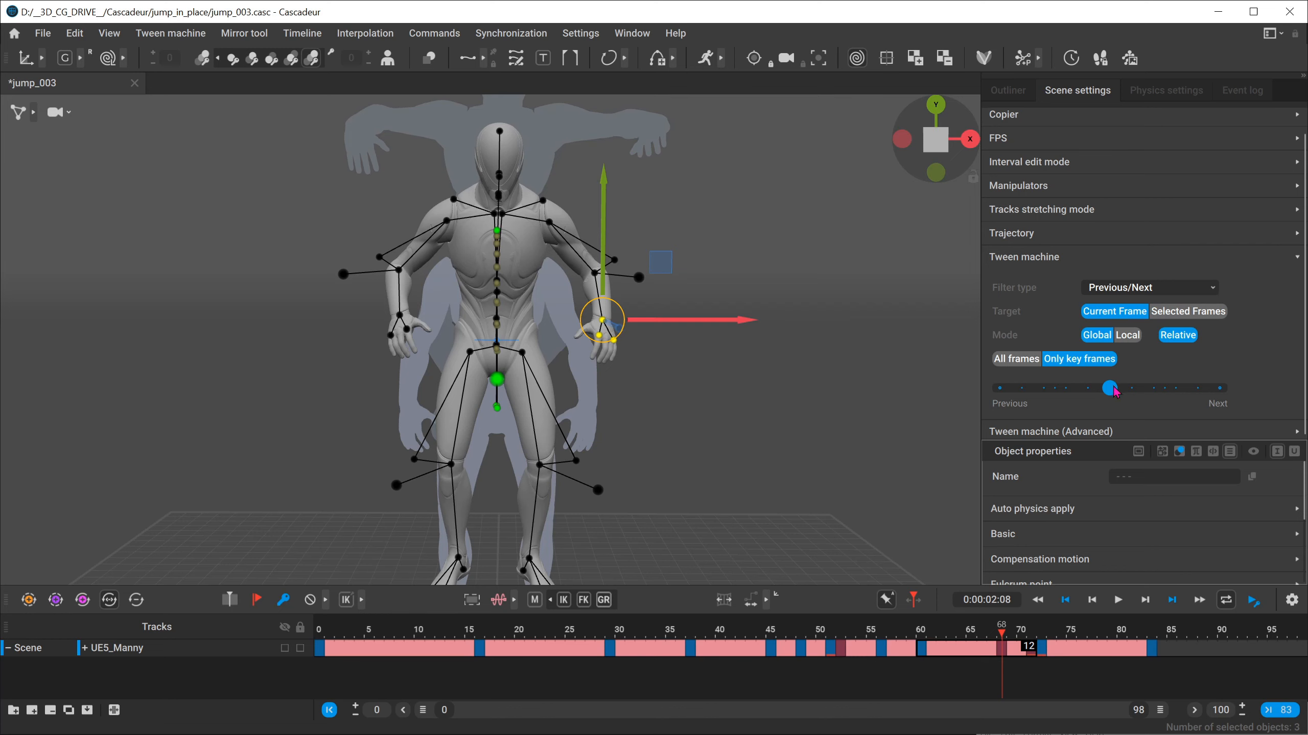
pyautogui.moveTo(1115, 392)
pyautogui.mouseDown()
pyautogui.moveTo(990, 394)
pyautogui.moveTo(1214, 392)
pyautogui.moveTo(1086, 390)
pyautogui.moveTo(1110, 389)
pyautogui.mouseUp()
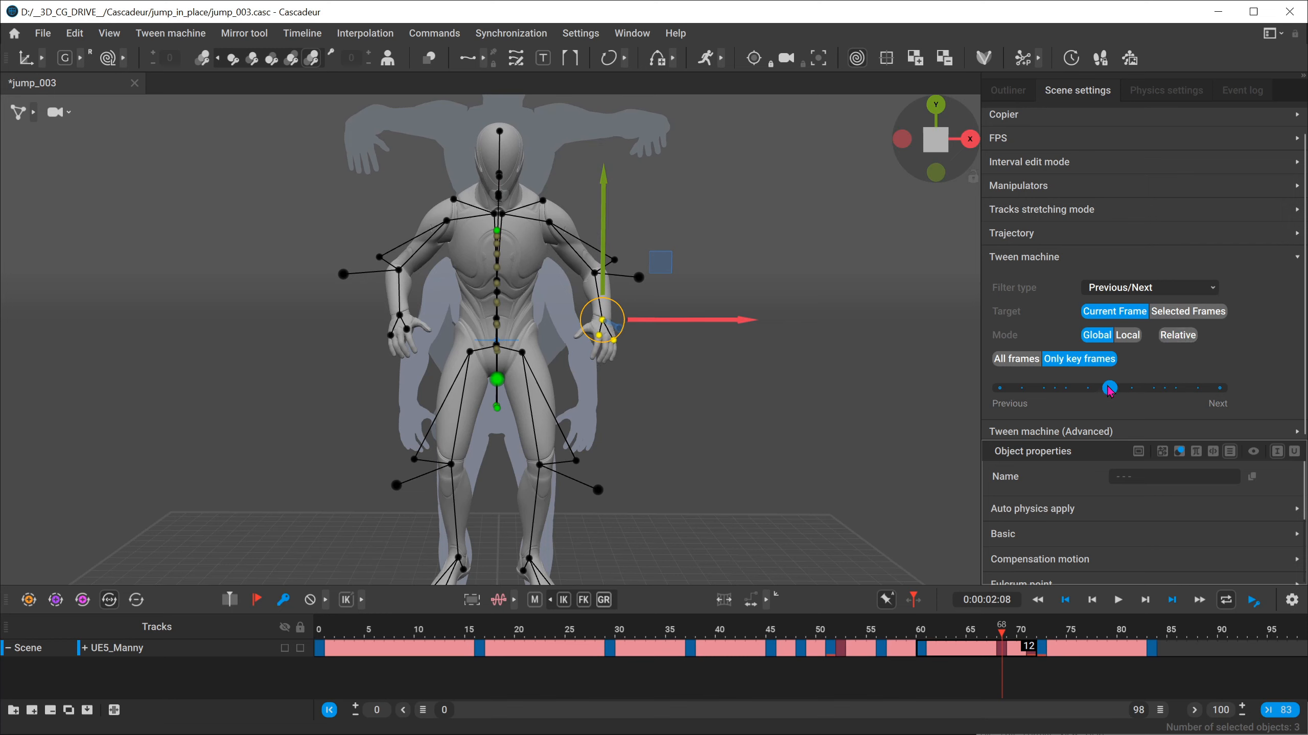
# Step: Try blending the left hand points fully to the next key pose at 1.00 in Global mode, and undo it
pyautogui.moveTo(1110, 390); pyautogui.dragTo(1227, 391)
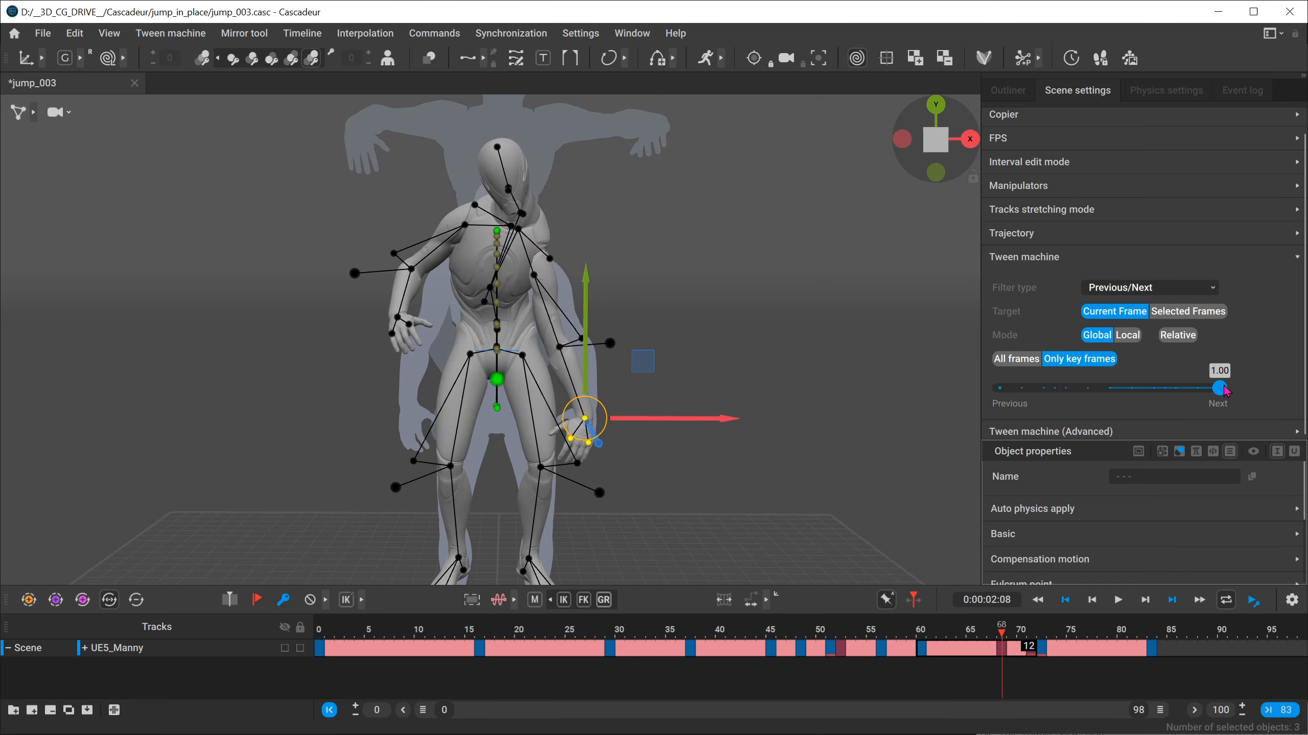
pyautogui.moveTo(1227, 391)
pyautogui.mouseDown()
pyautogui.moveTo(1008, 389)
pyautogui.moveTo(1229, 394)
pyautogui.mouseUp()
pyautogui.moveTo(1230, 395); pyautogui.dragTo(1230, 394)
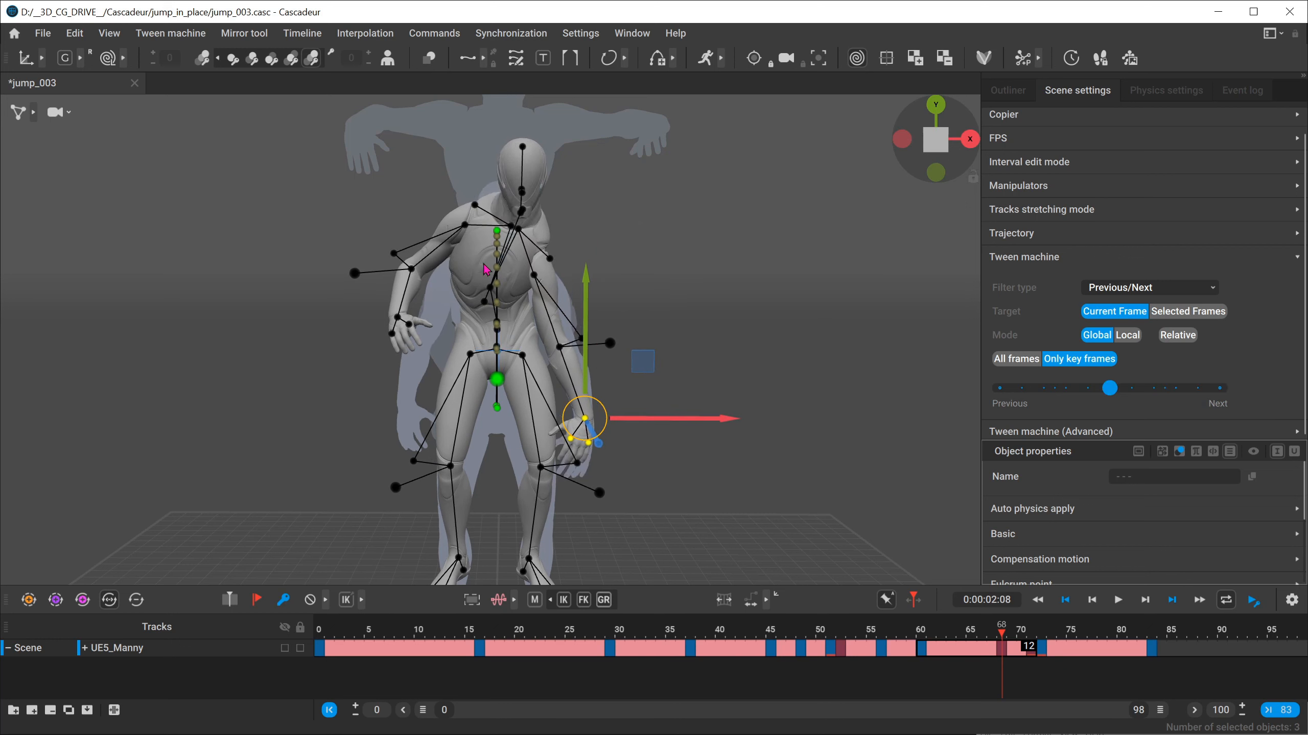
pyautogui.hotkey('ctrl', 'z')
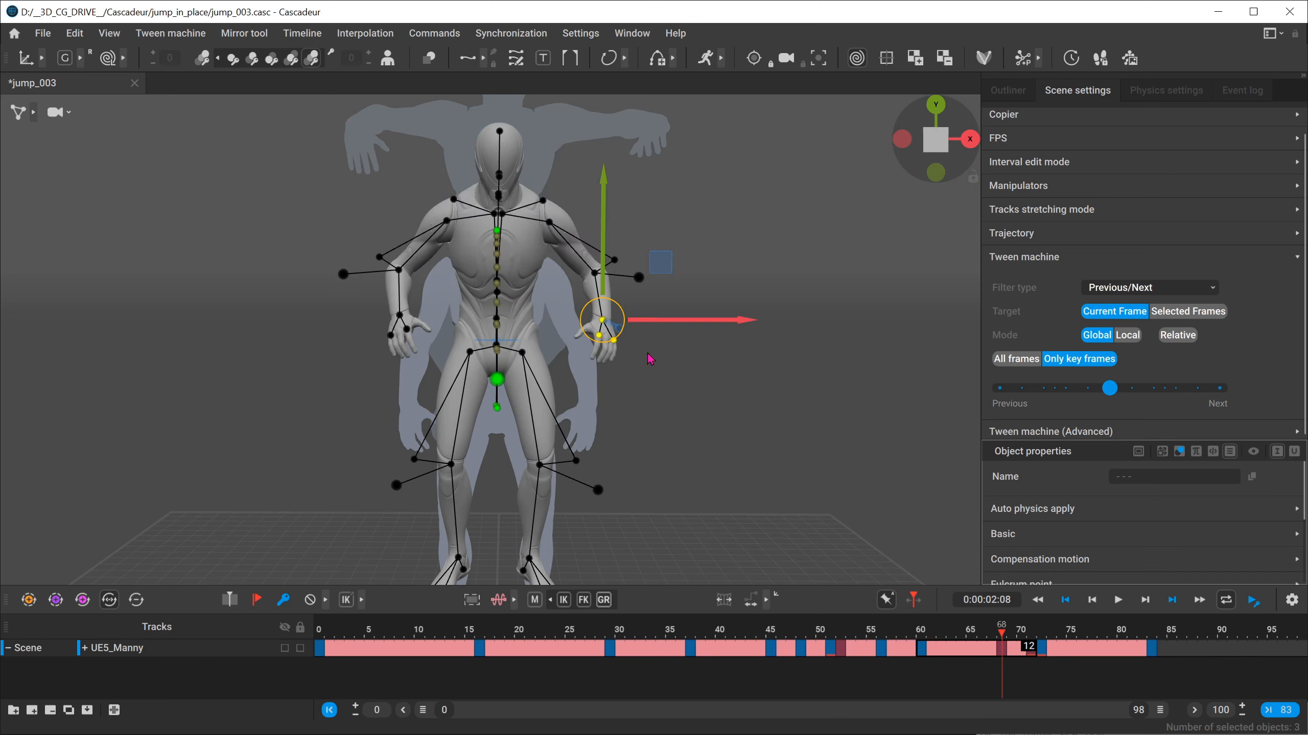
# Step: Expand the advanced Tween machine settings and set Relaxation to Interpolation
pyautogui.scroll(-1, 1109, 263)
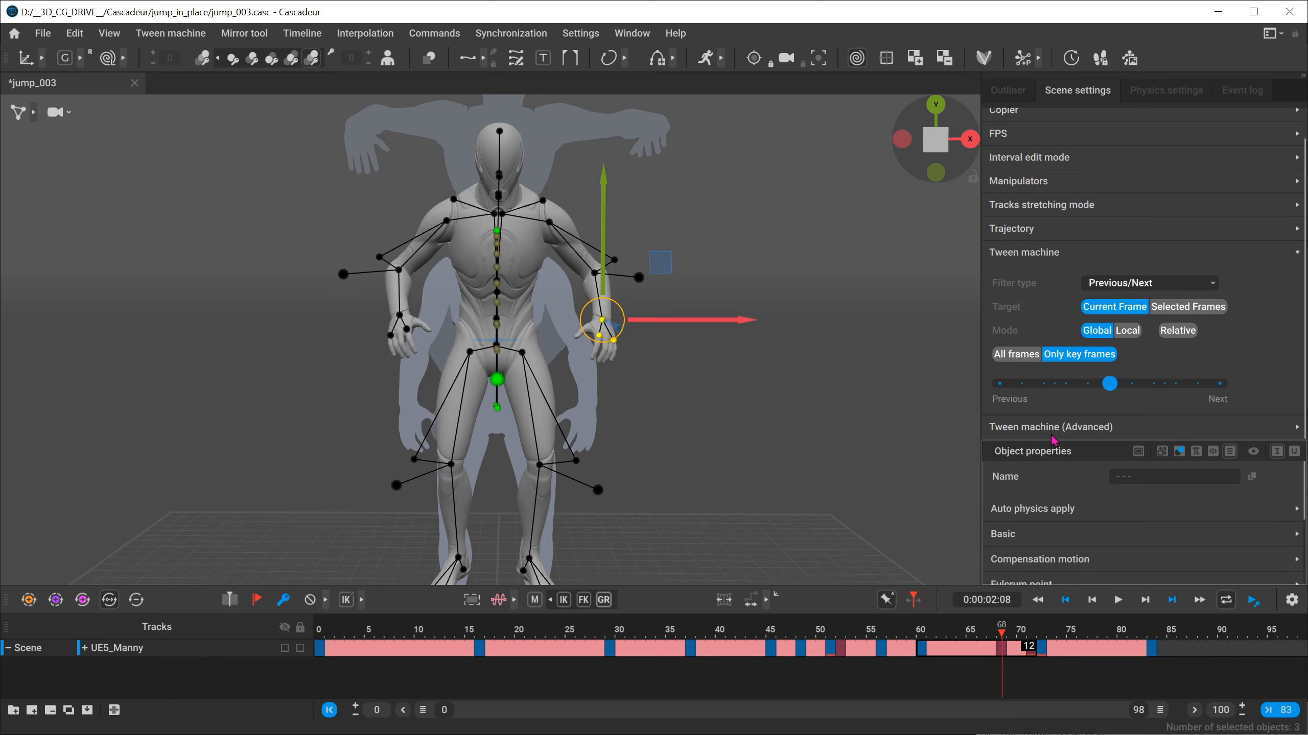
pyautogui.click(1030, 433)
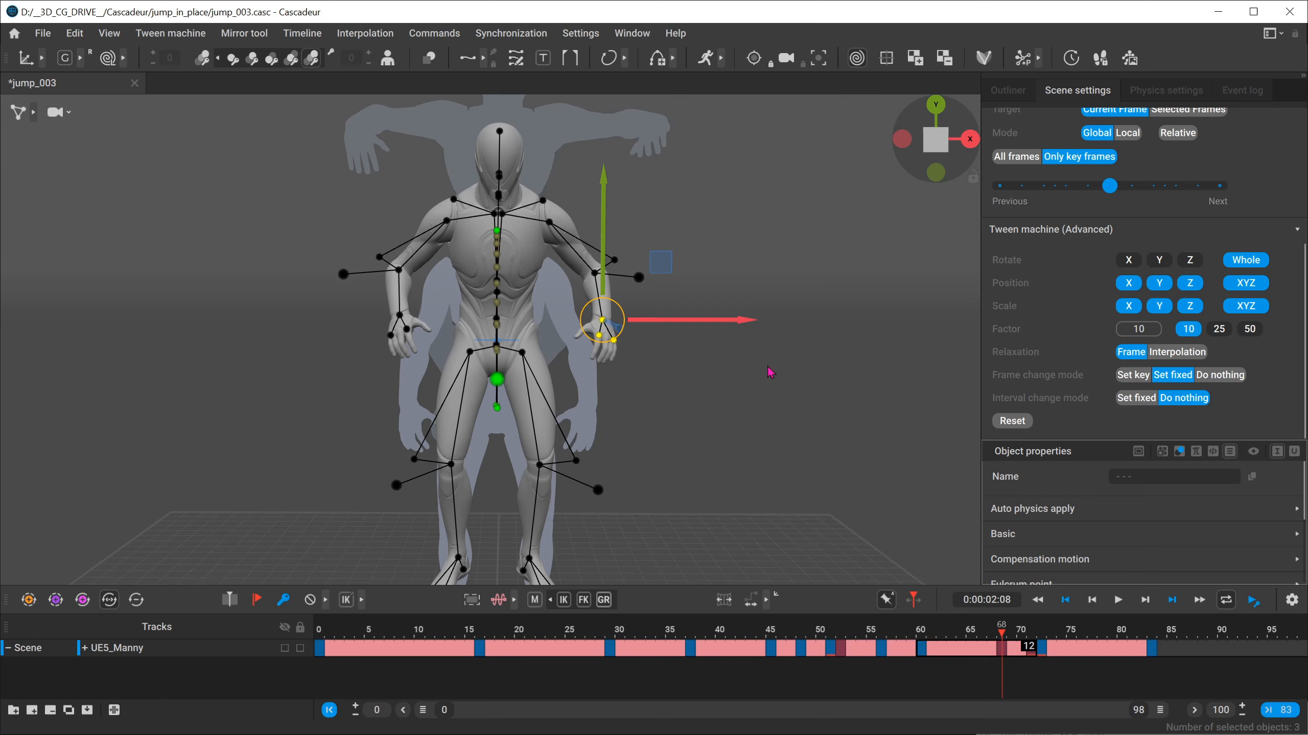
pyautogui.click(1177, 352)
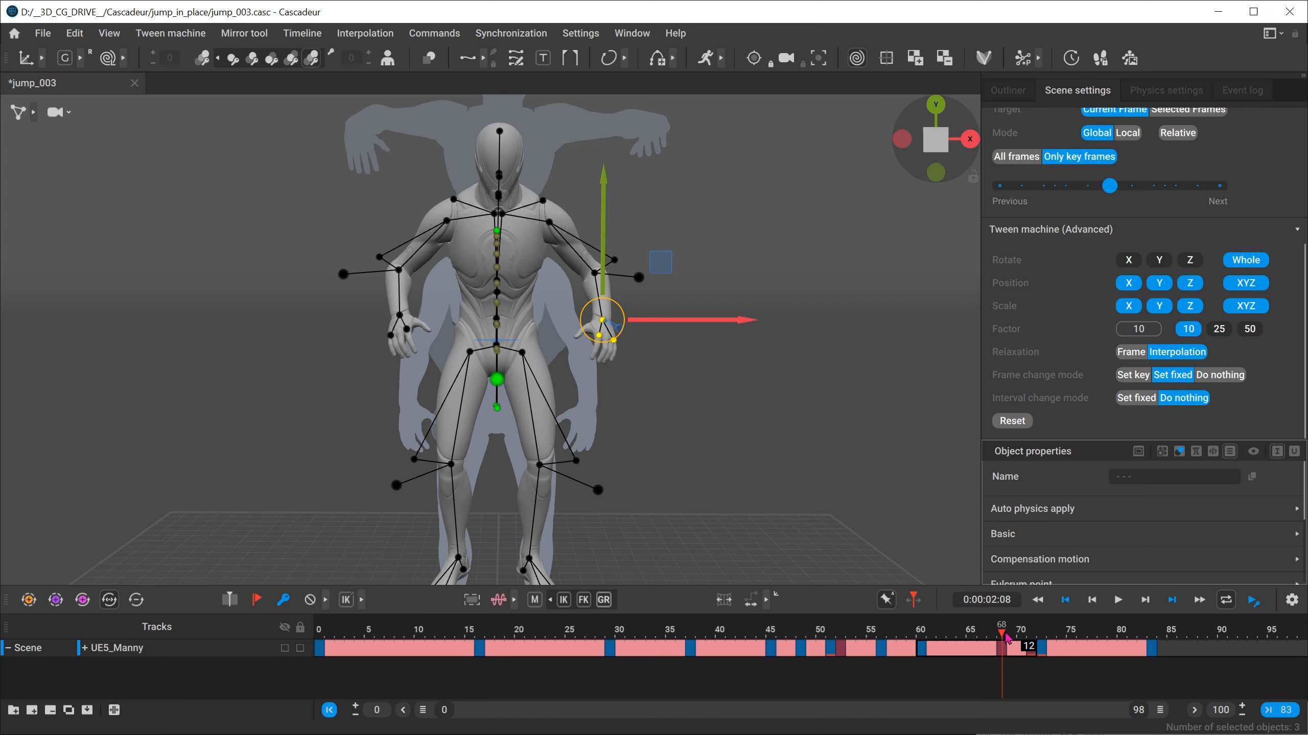
# Step: Try shifting the left hand slightly toward the next key pose, undo it and return Relaxation to Frame
pyautogui.scroll(3, 1133, 322)
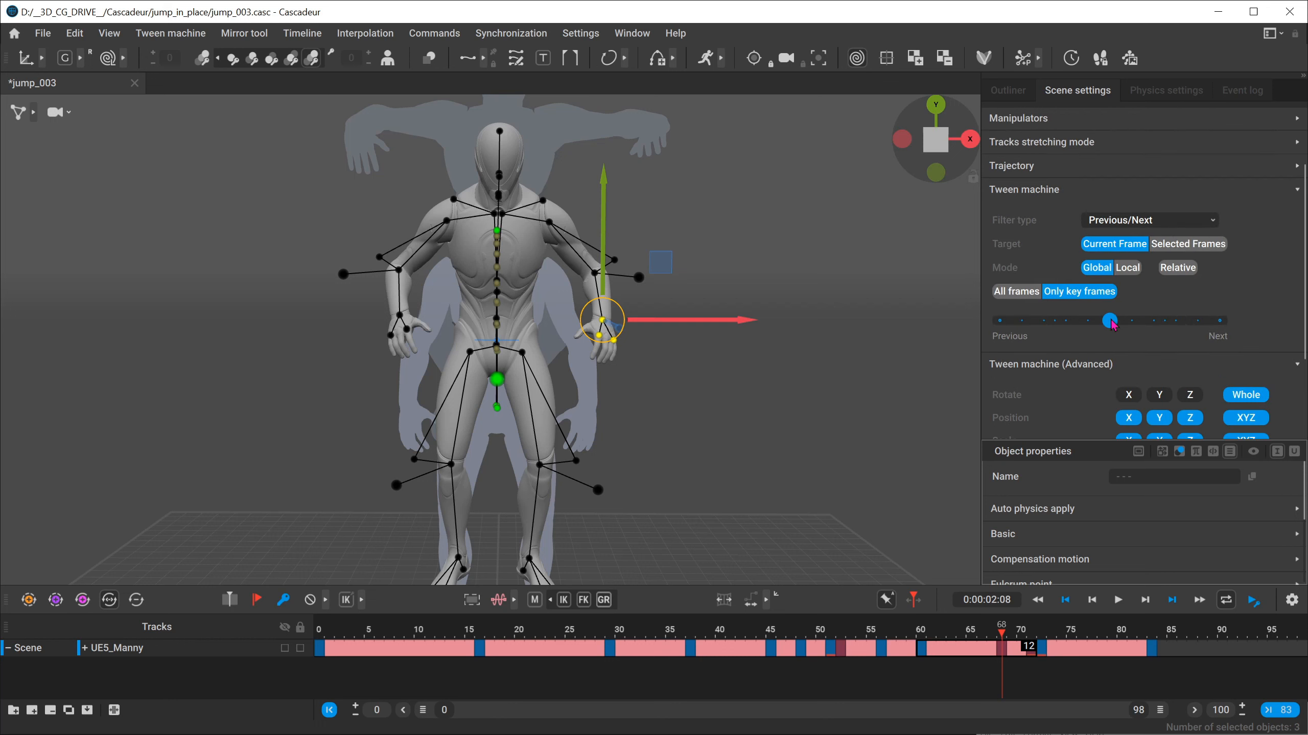
pyautogui.moveTo(1112, 324); pyautogui.dragTo(1140, 326)
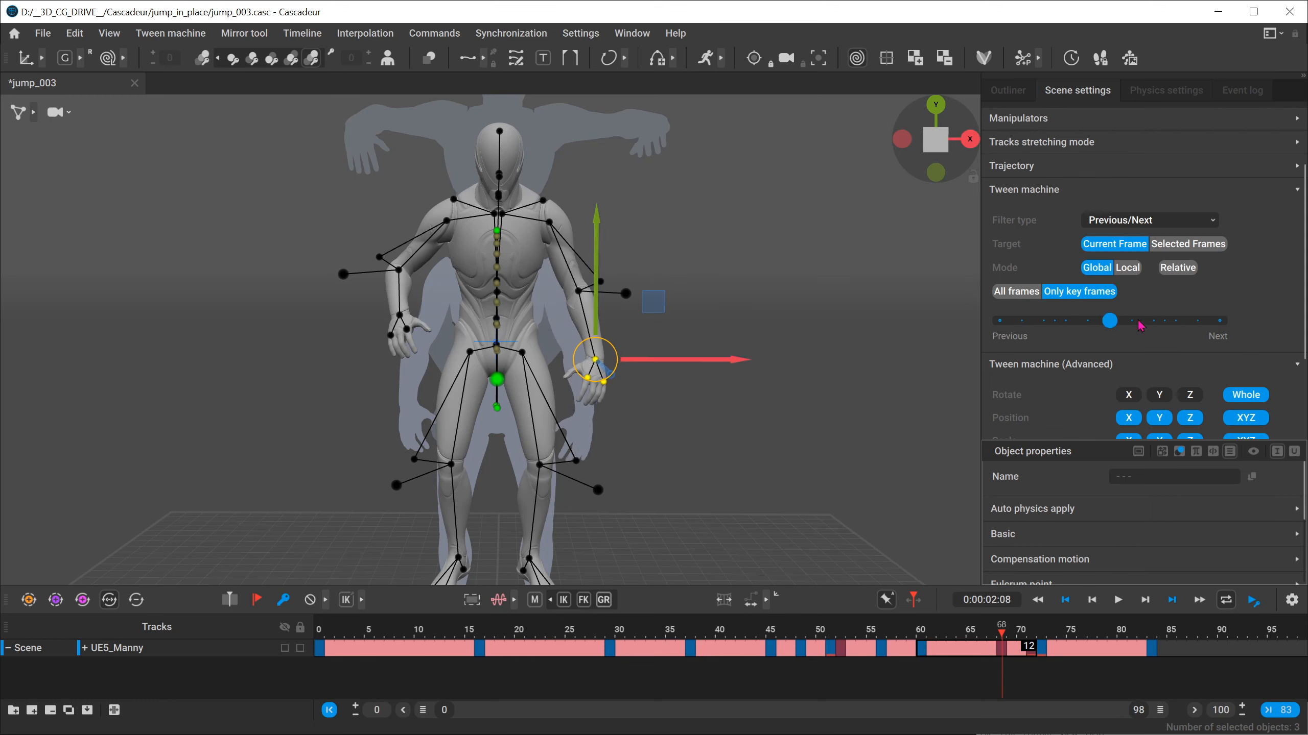
pyautogui.scroll(-3, 1140, 330)
pyautogui.scroll(3, 1184, 335)
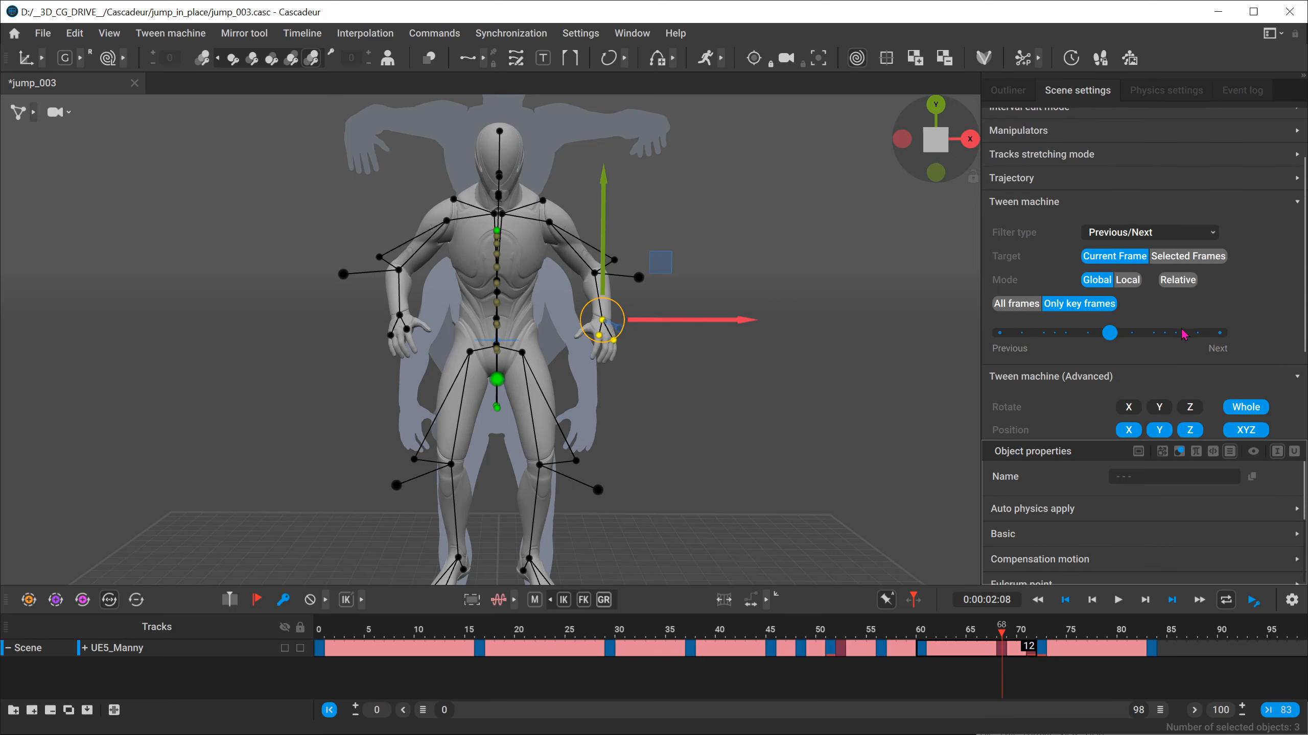
# Step: In Local mode, extend the selection to the left elbow and hand points and blend them to the next key pose at 1.00
pyautogui.click(1125, 280)
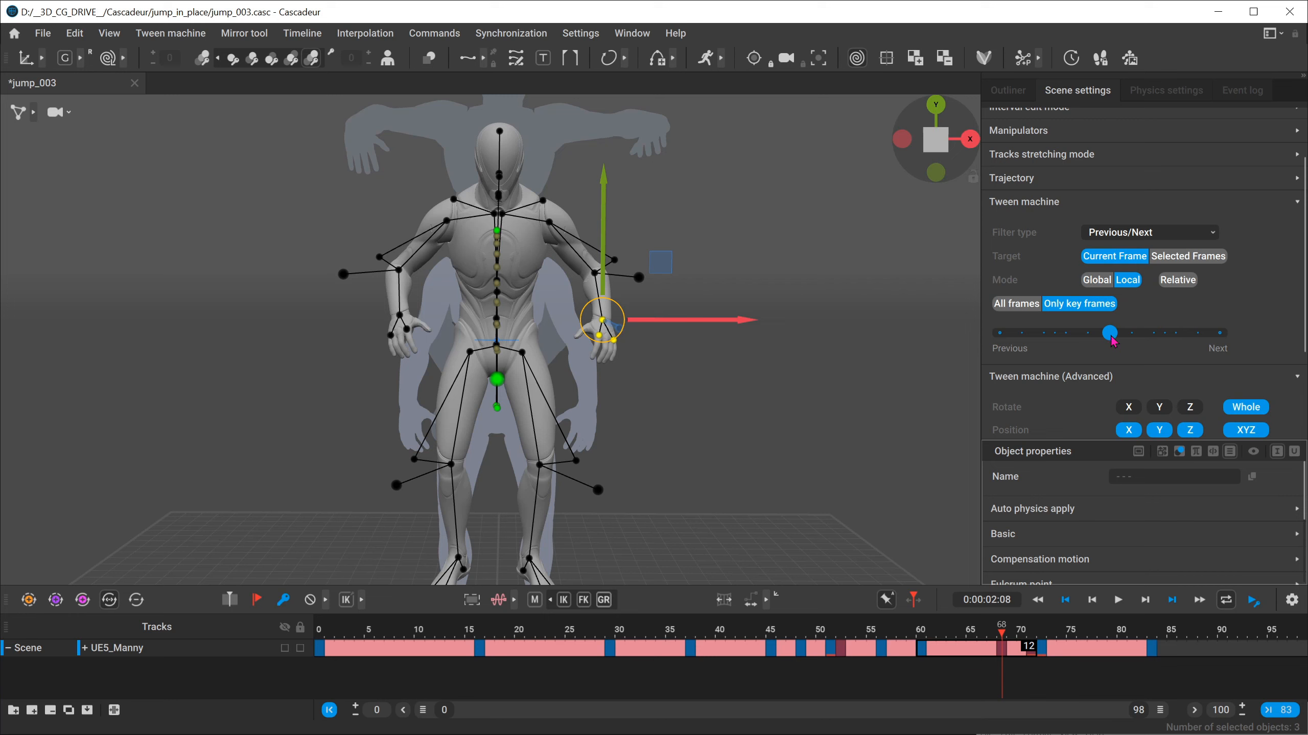
pyautogui.moveTo(1109, 333); pyautogui.dragTo(933, 345)
pyautogui.moveTo(672, 228); pyautogui.dragTo(573, 364)
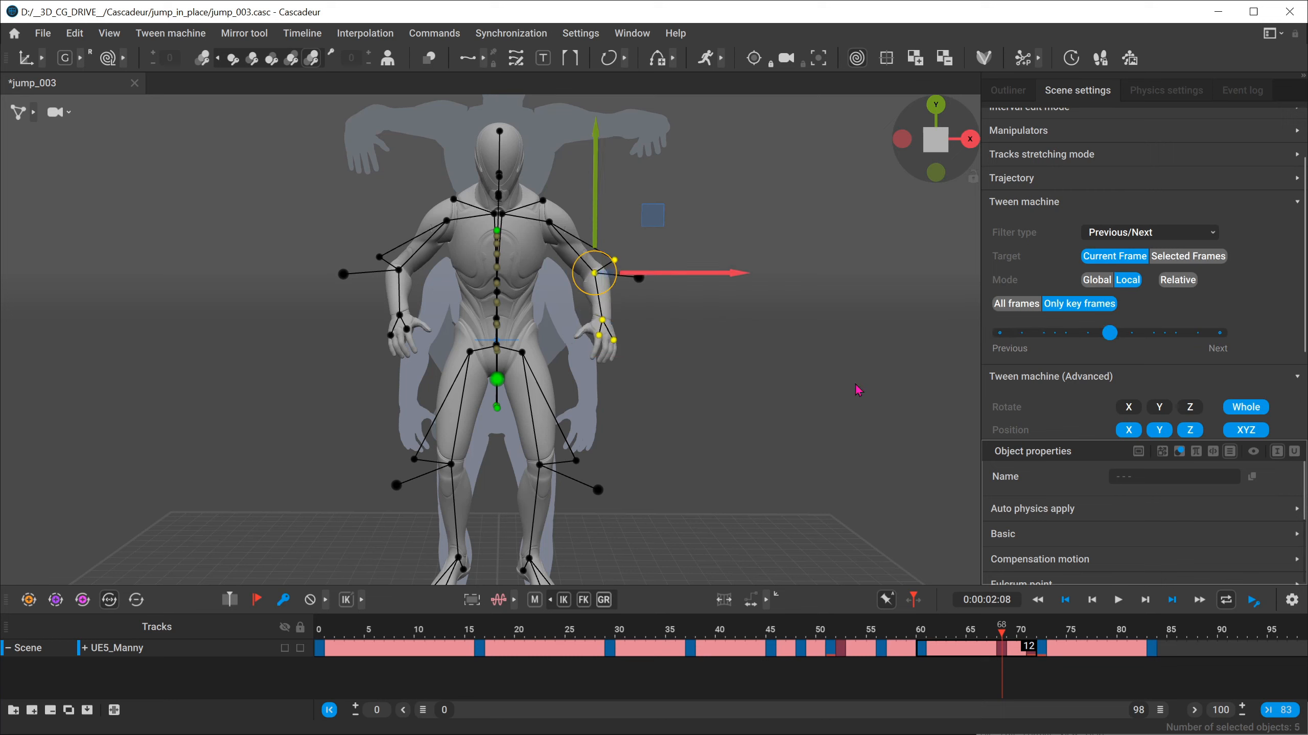
pyautogui.moveTo(1110, 334); pyautogui.dragTo(1256, 341)
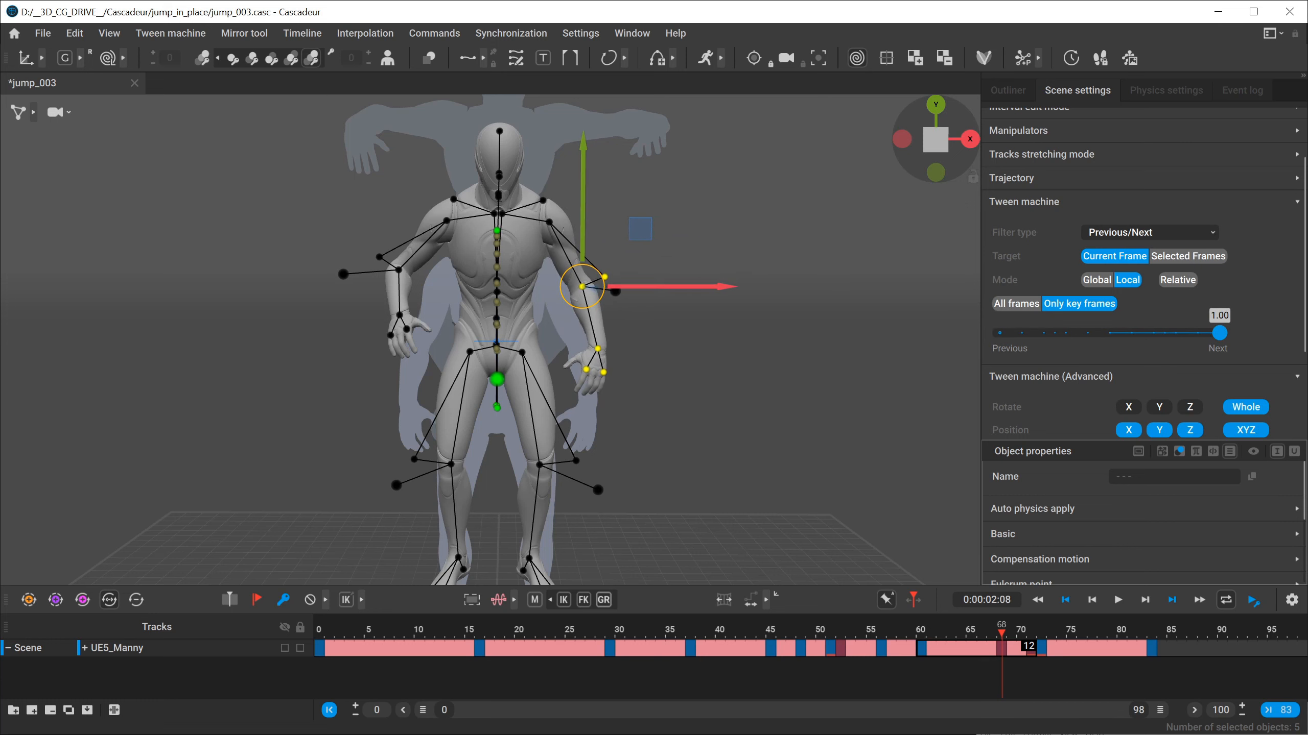
# Step: Return the Tween machine to Global mode, try blending the selected left arm points, and undo the change
pyautogui.click(1097, 280)
pyautogui.moveTo(1103, 334); pyautogui.dragTo(1043, 344)
pyautogui.hotkey('ctrl', 'z')
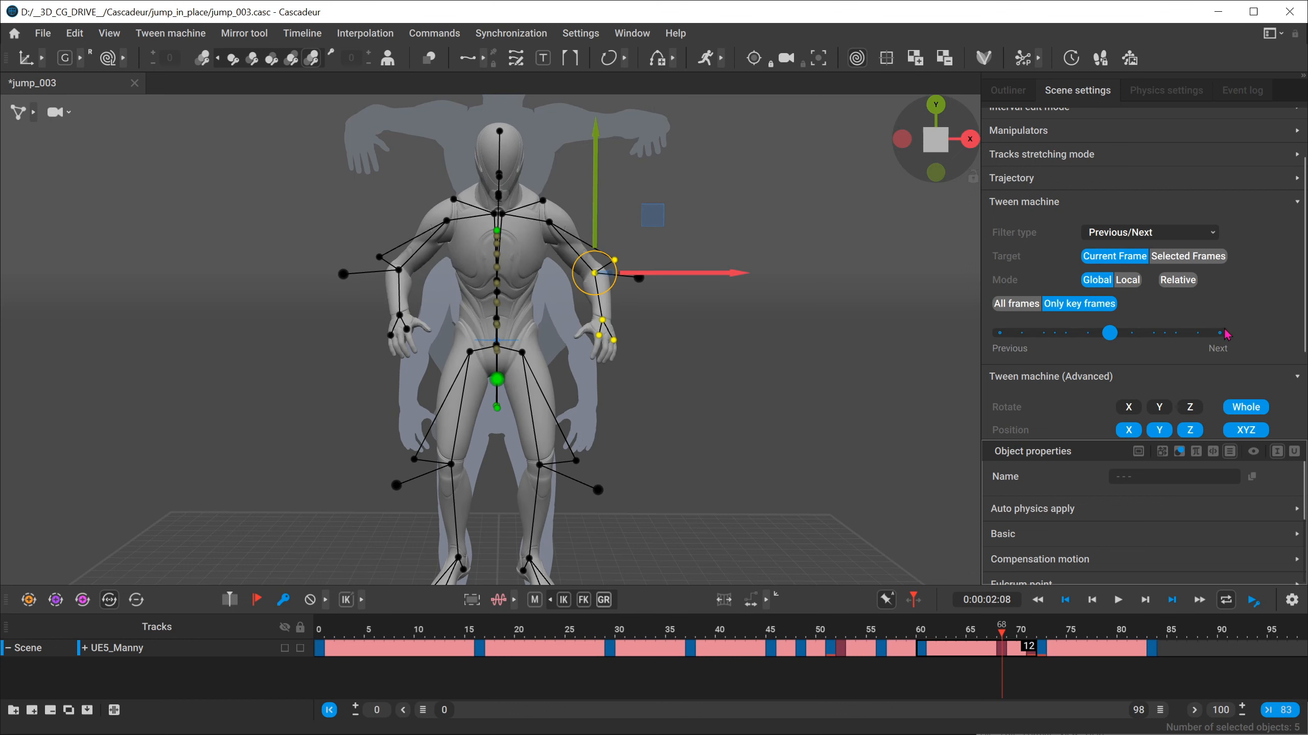
# Step: Turn on Relative mode with the left shoulder as the reference point, try blending the left arm, and undo it
pyautogui.click(1178, 280)
pyautogui.click(549, 227)
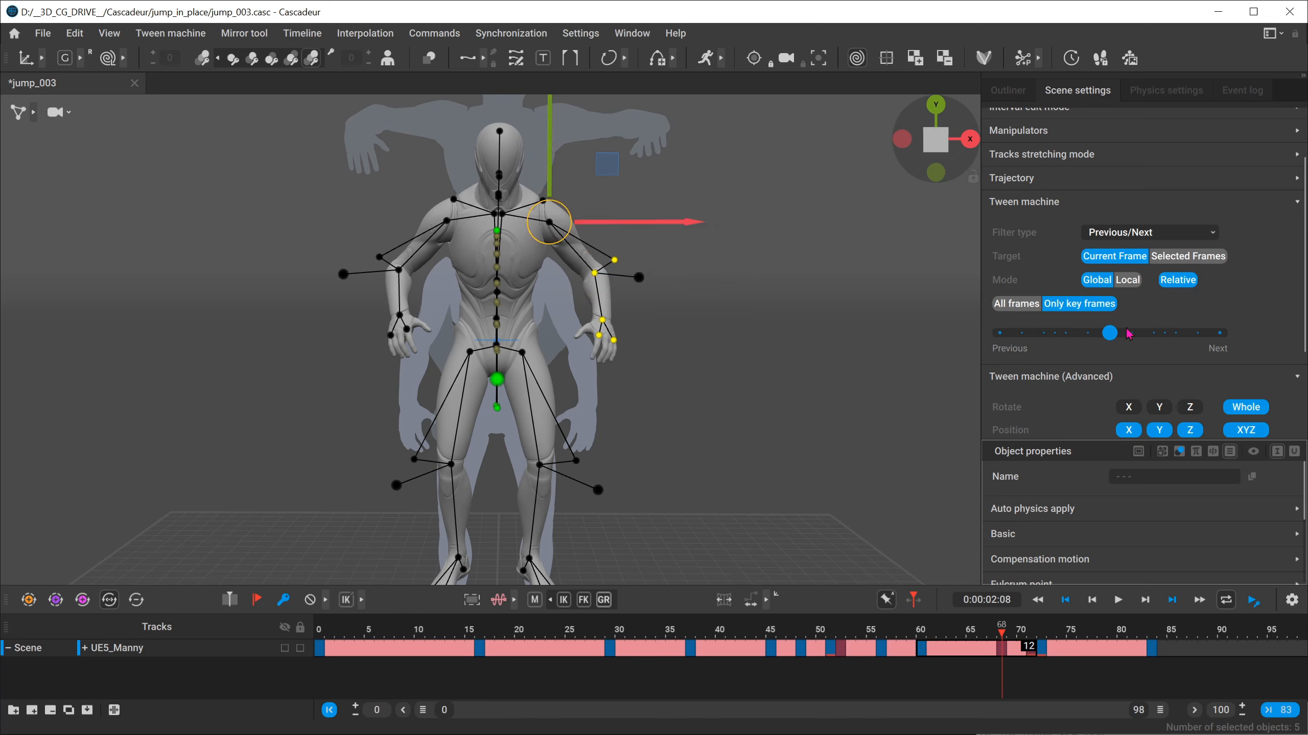
pyautogui.moveTo(1116, 335); pyautogui.dragTo(1011, 378)
pyautogui.hotkey('ctrl', 'z')
# Step: With the pelvis as the reference point, blend the left arm toward the previous and next key poses, ending raised toward the previous pose
pyautogui.keyDown('alt'); pyautogui.moveTo(527, 372); pyautogui.dragTo(491, 383); pyautogui.keyUp('alt')
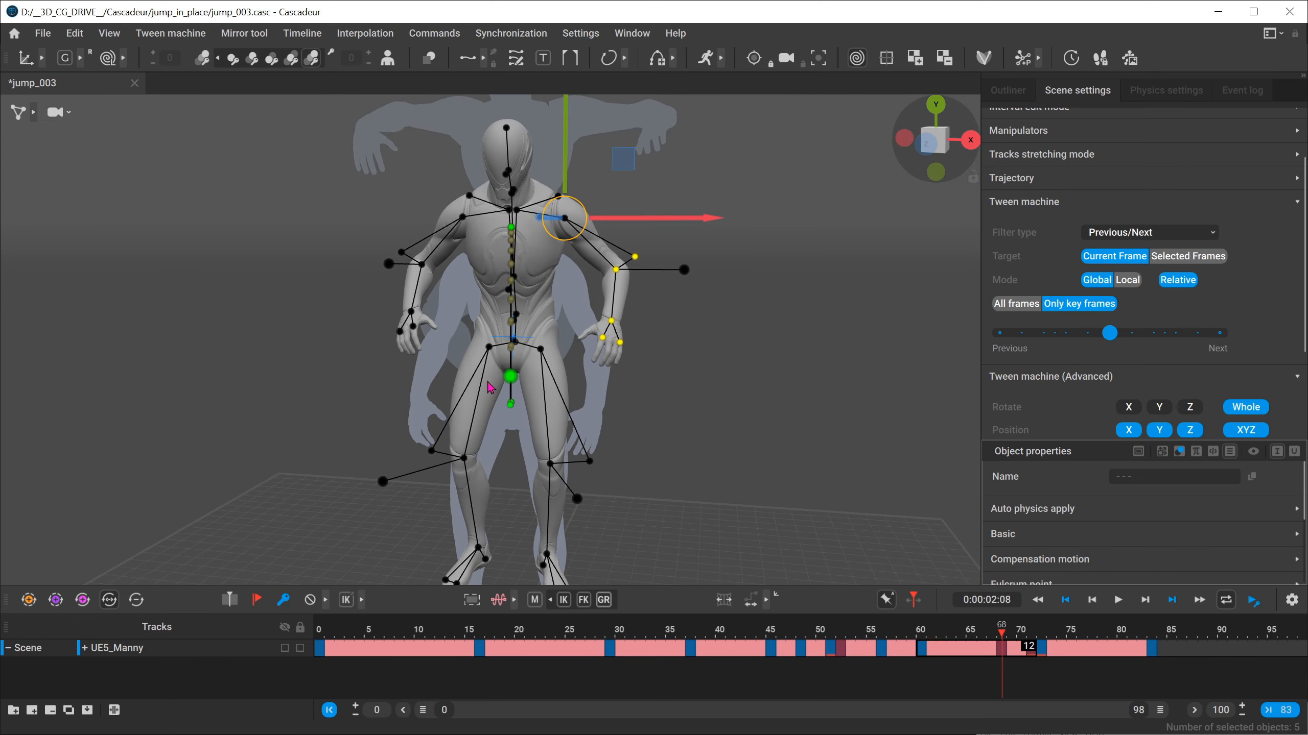
pyautogui.middleClick(518, 341)
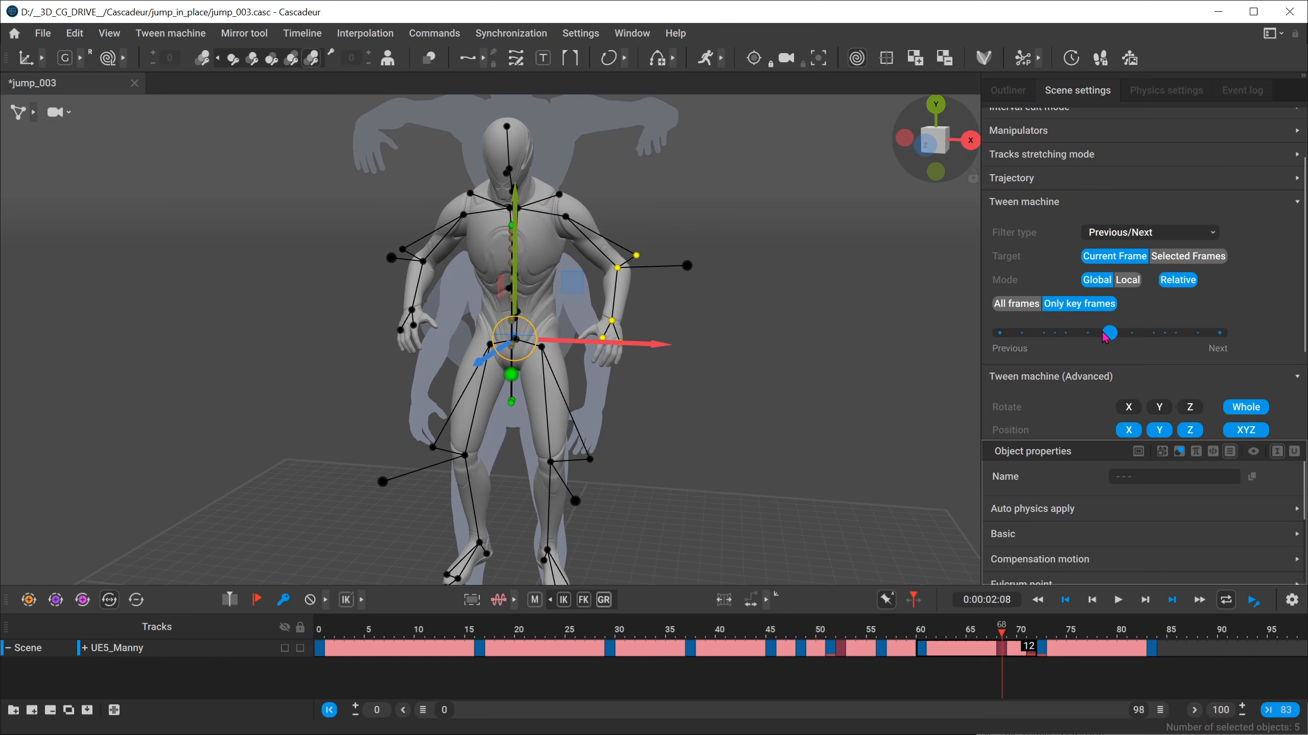
pyautogui.moveTo(1106, 338); pyautogui.dragTo(996, 360)
pyautogui.keyDown('alt'); pyautogui.moveTo(517, 314); pyautogui.dragTo(544, 285); pyautogui.keyUp('alt')
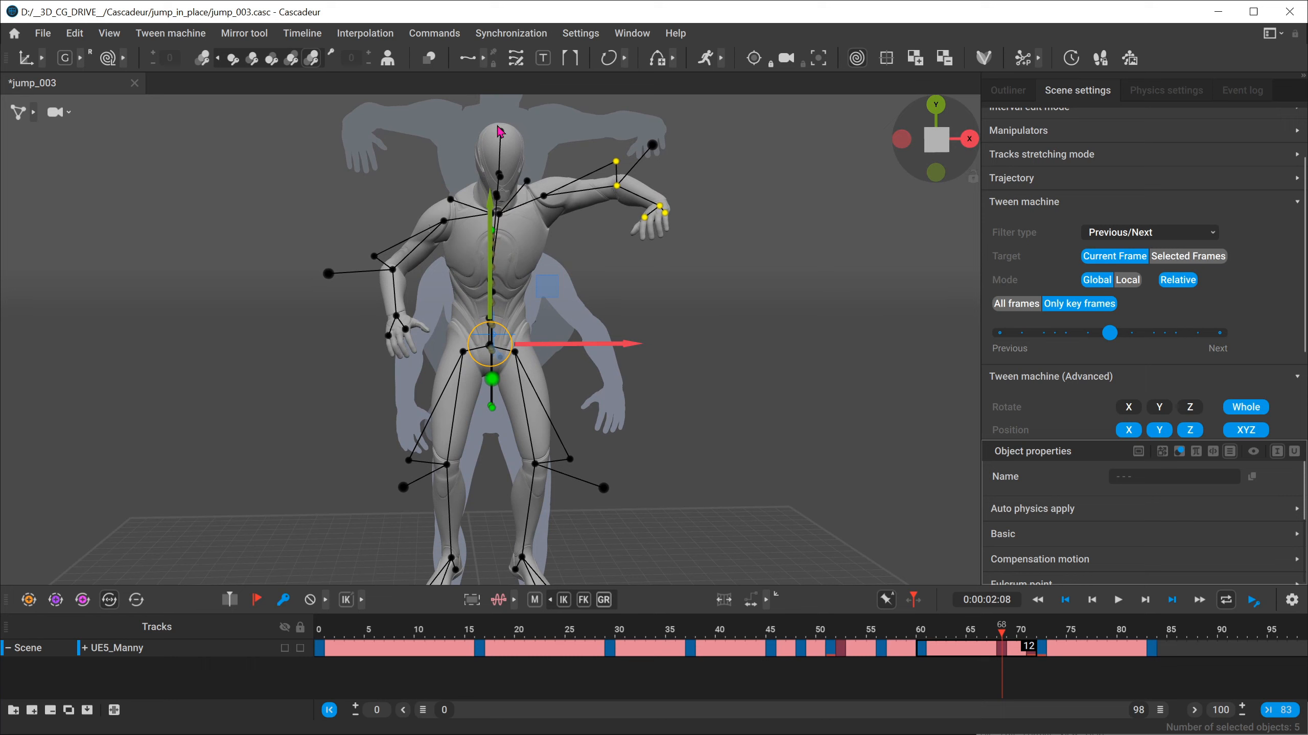
pyautogui.moveTo(1109, 334); pyautogui.dragTo(1238, 334)
pyautogui.keyDown('alt'); pyautogui.moveTo(516, 379); pyautogui.dragTo(499, 374); pyautogui.keyUp('alt')
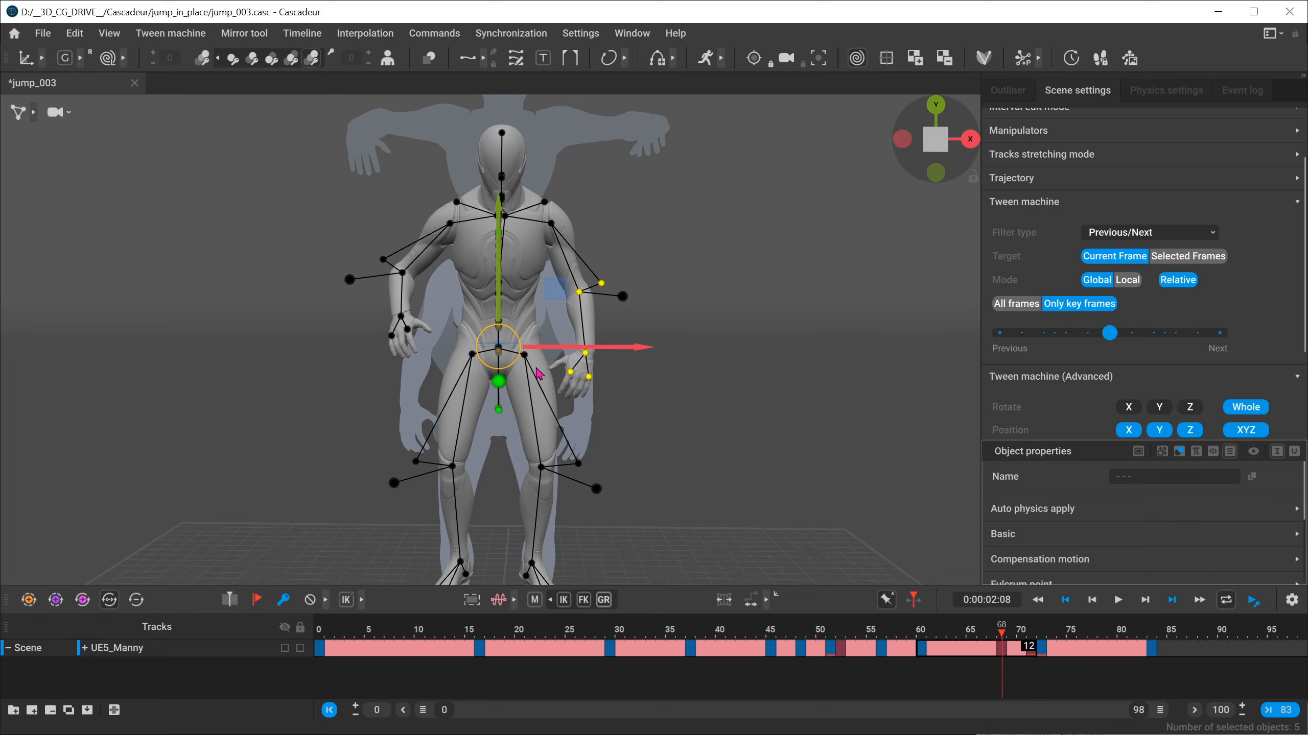
pyautogui.keyDown('alt'); pyautogui.moveTo(520, 390); pyautogui.dragTo(540, 365, button='middle'); pyautogui.keyUp('alt')
pyautogui.moveTo(1110, 333); pyautogui.dragTo(1034, 332)
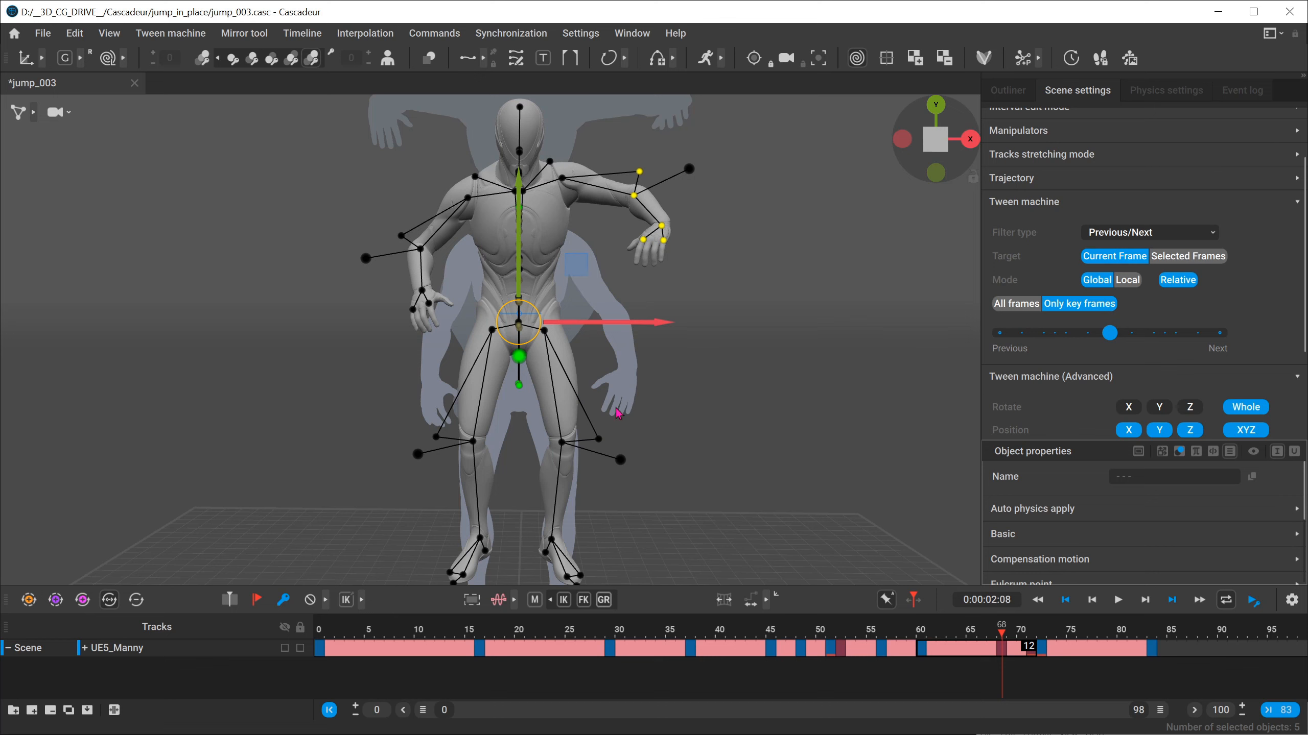
# Step: Select the right foot points and blend them between the neighbouring key poses, switching Relative mode off
pyautogui.moveTo(661, 443); pyautogui.dragTo(690, 354, button='middle')
pyautogui.moveTo(524, 425); pyautogui.dragTo(423, 499)
pyautogui.moveTo(1110, 333); pyautogui.dragTo(1231, 339)
pyautogui.click(1177, 280)
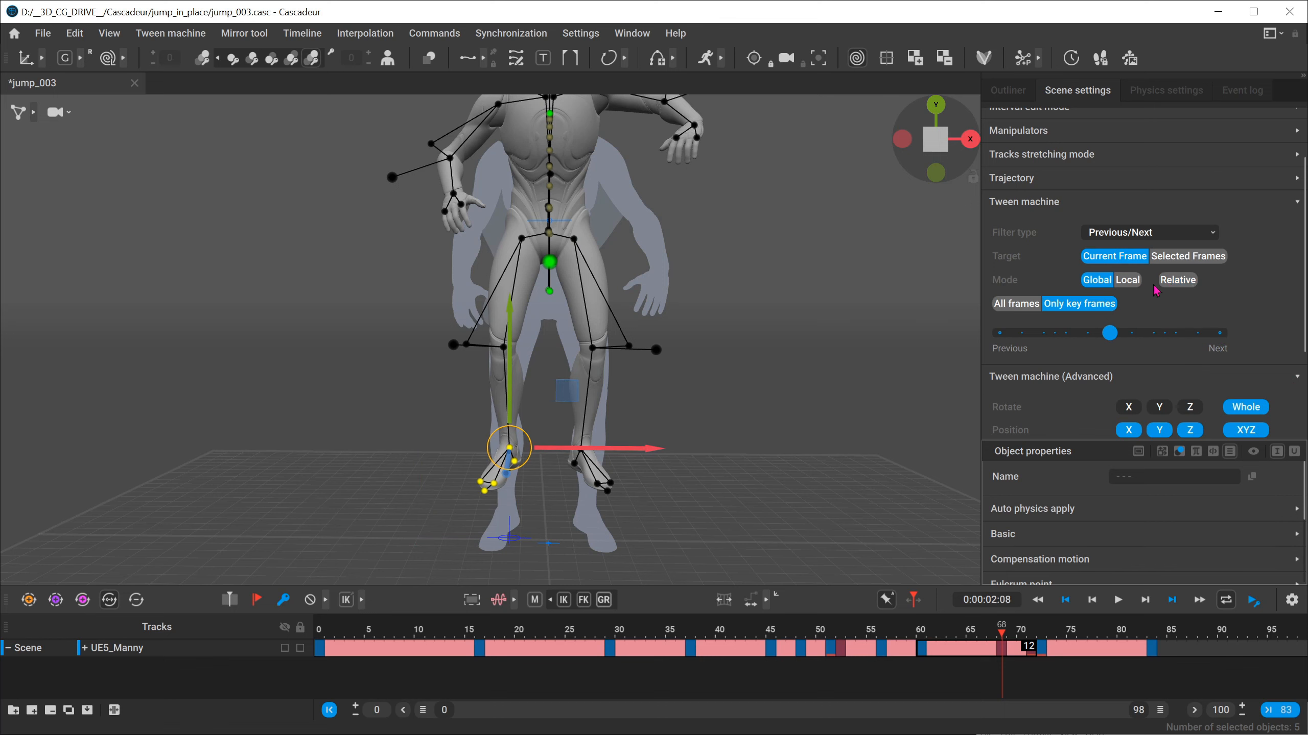
pyautogui.moveTo(1109, 333)
pyautogui.mouseDown()
pyautogui.moveTo(1145, 333)
pyautogui.moveTo(1091, 335)
pyautogui.mouseUp()
pyautogui.moveTo(759, 397)
pyautogui.keyDown('alt'); pyautogui.mouseDown()
pyautogui.moveTo(507, 397)
pyautogui.moveTo(740, 395)
pyautogui.mouseUp(); pyautogui.keyUp('alt')
pyautogui.keyDown('alt'); pyautogui.moveTo(626, 323); pyautogui.dragTo(597, 387, button='middle'); pyautogui.keyUp('alt')
pyautogui.keyDown('alt'); pyautogui.moveTo(597, 387); pyautogui.dragTo(637, 358); pyautogui.keyUp('alt')
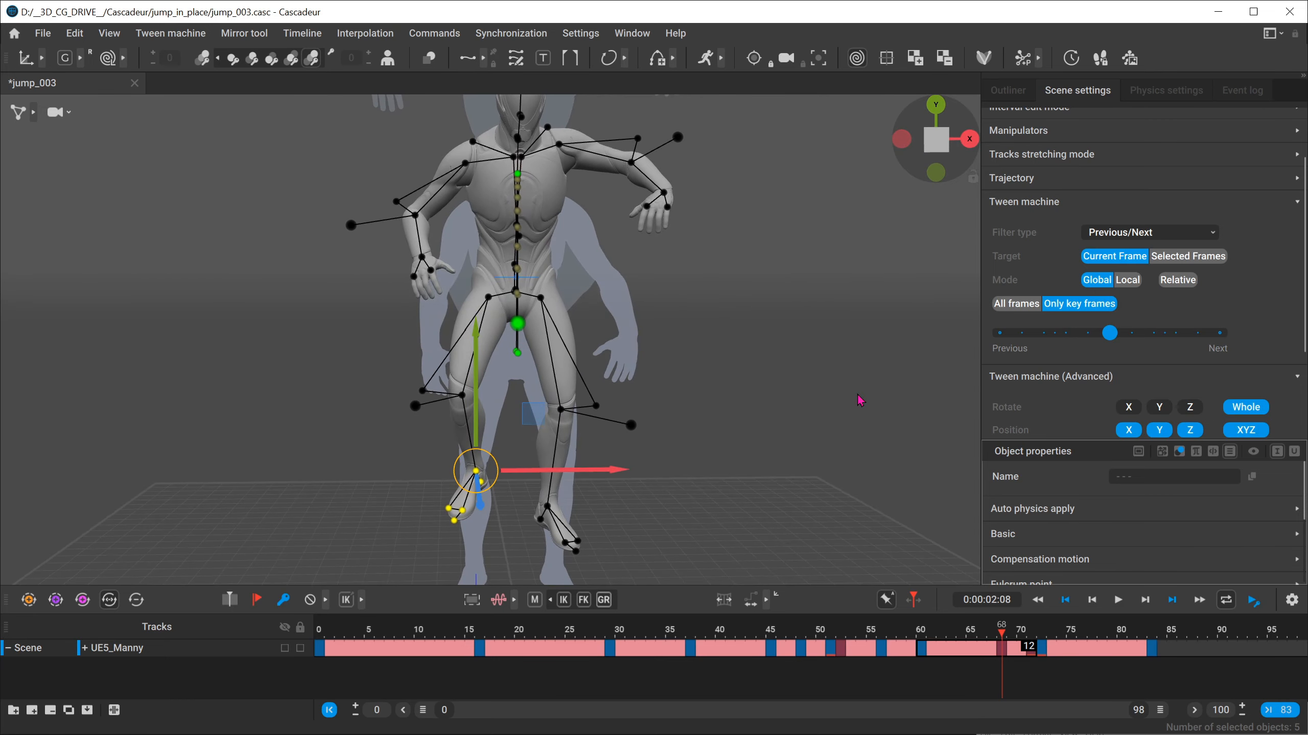
# Step: Set the Tween machine filter type to Inverse/Forward inertial and shift the right foot slightly with it
pyautogui.click(1163, 233)
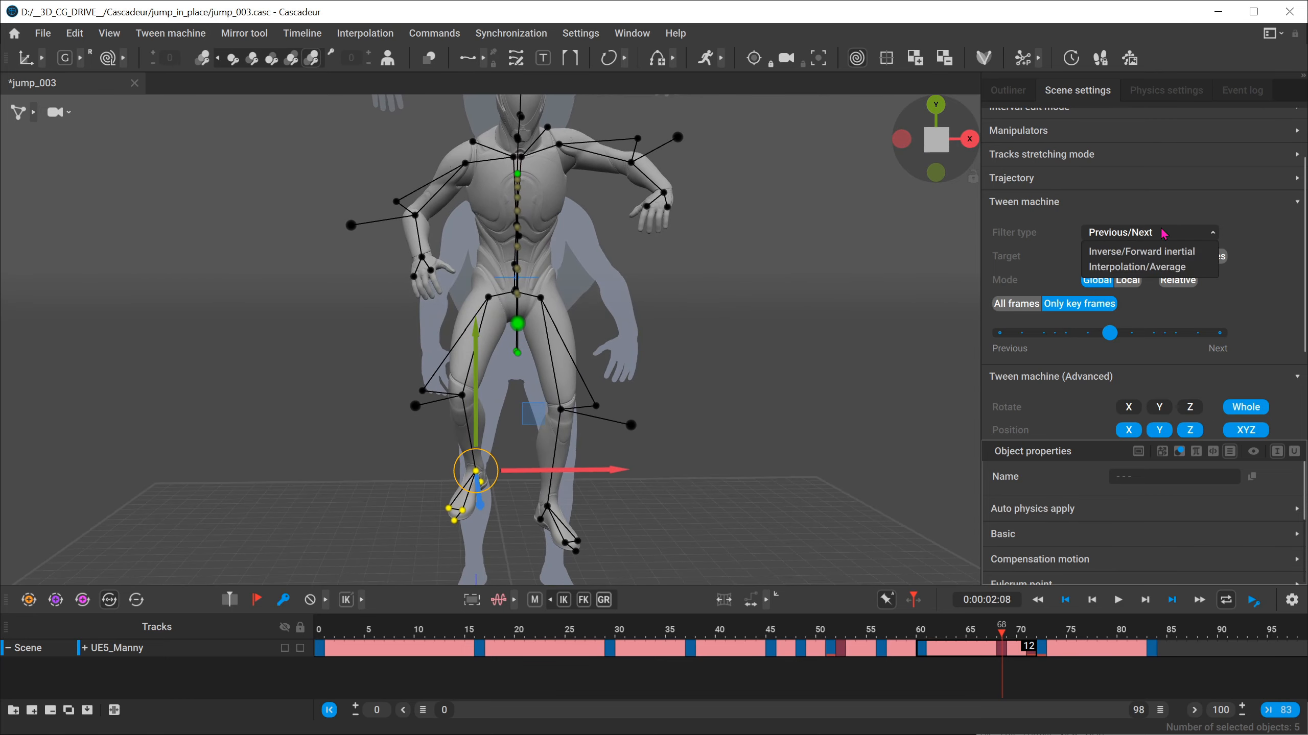
pyautogui.click(1172, 253)
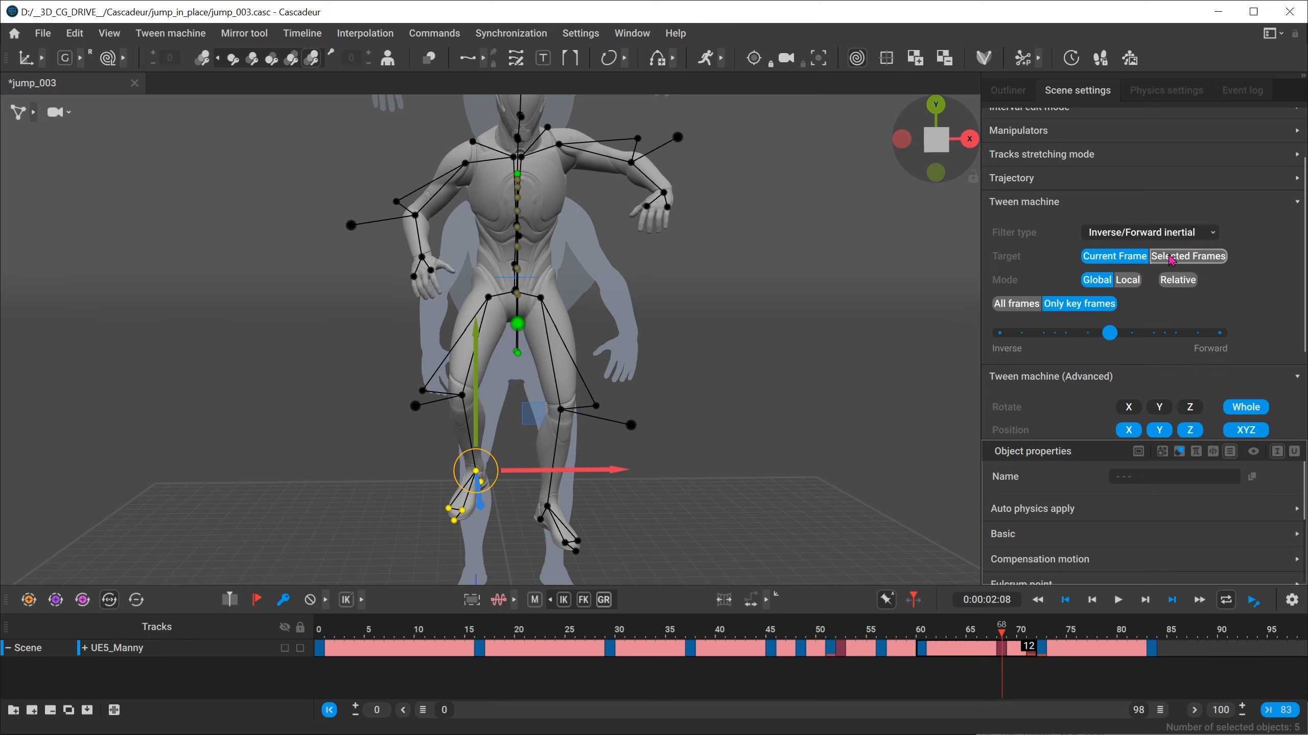
pyautogui.moveTo(1115, 332)
pyautogui.mouseDown()
pyautogui.moveTo(1162, 334)
pyautogui.moveTo(1030, 347)
pyautogui.moveTo(1104, 324)
pyautogui.mouseUp()
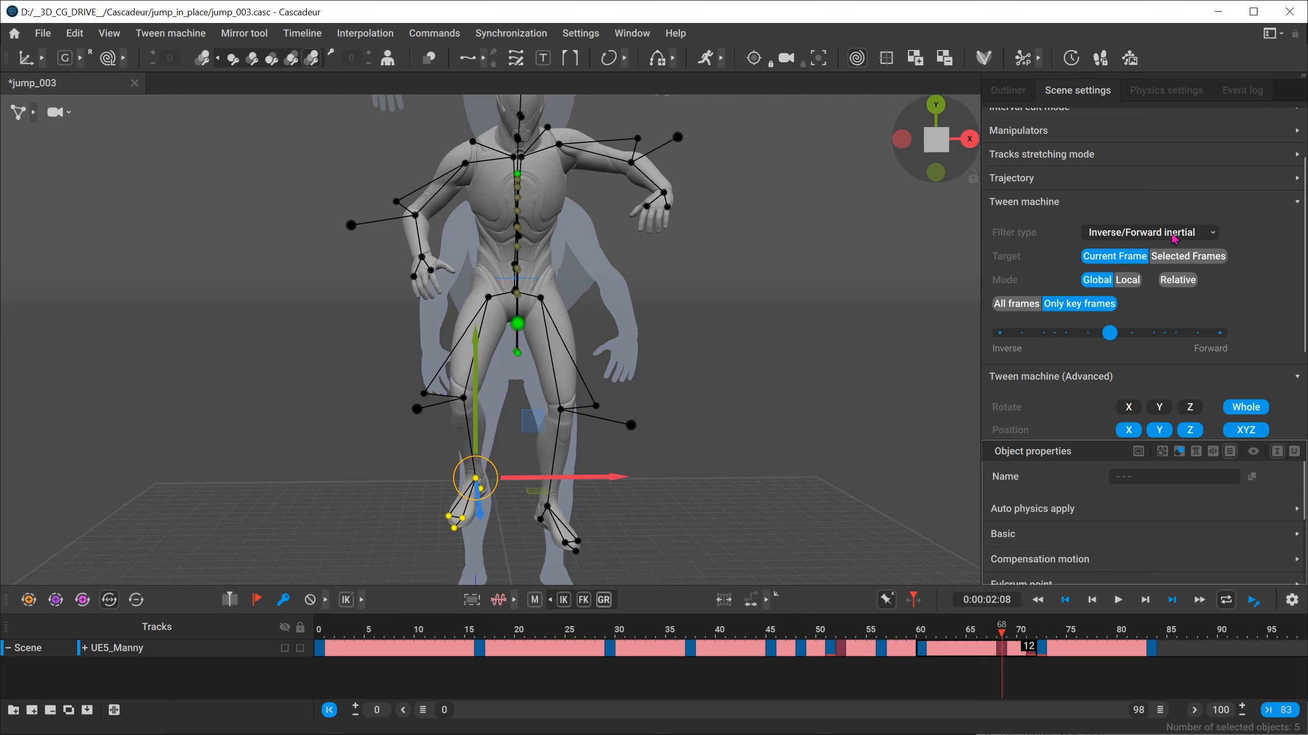
# Step: Set the filter type to Interpolation/Average and review the advanced Tween machine settings
pyautogui.click(1174, 237)
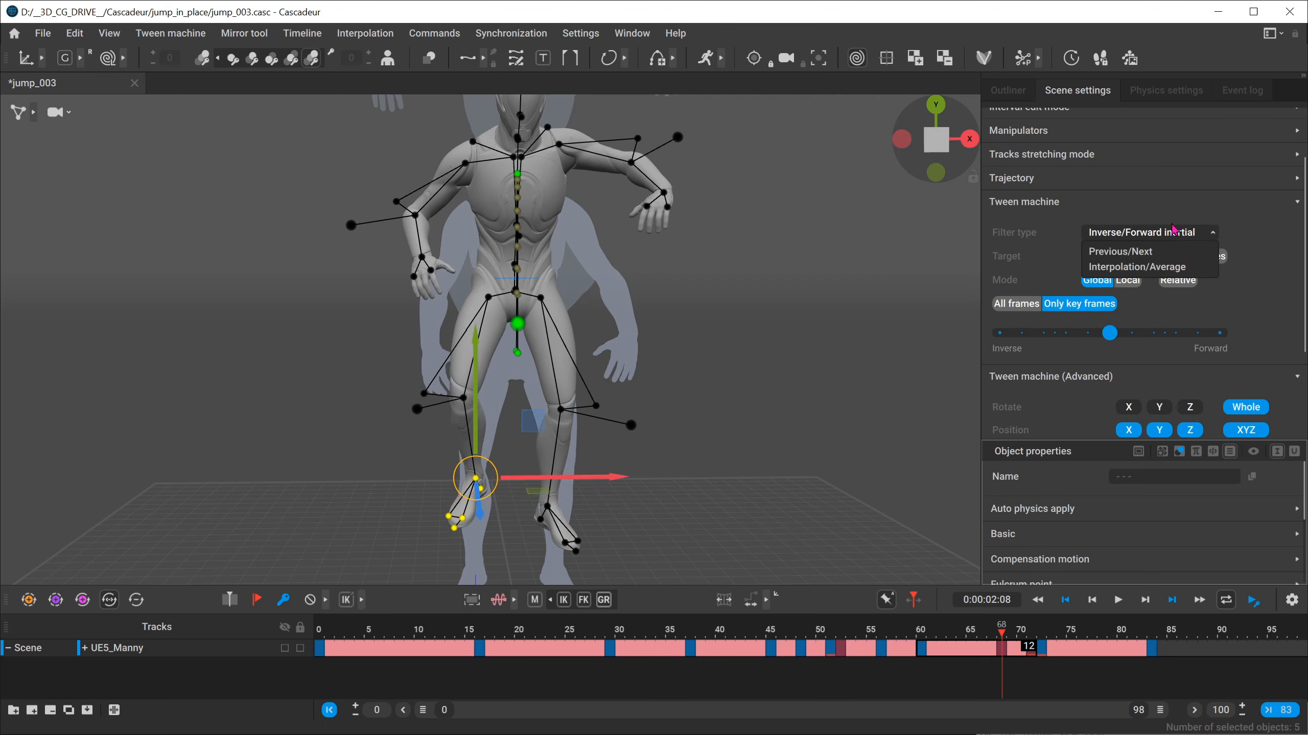
pyautogui.click(1136, 267)
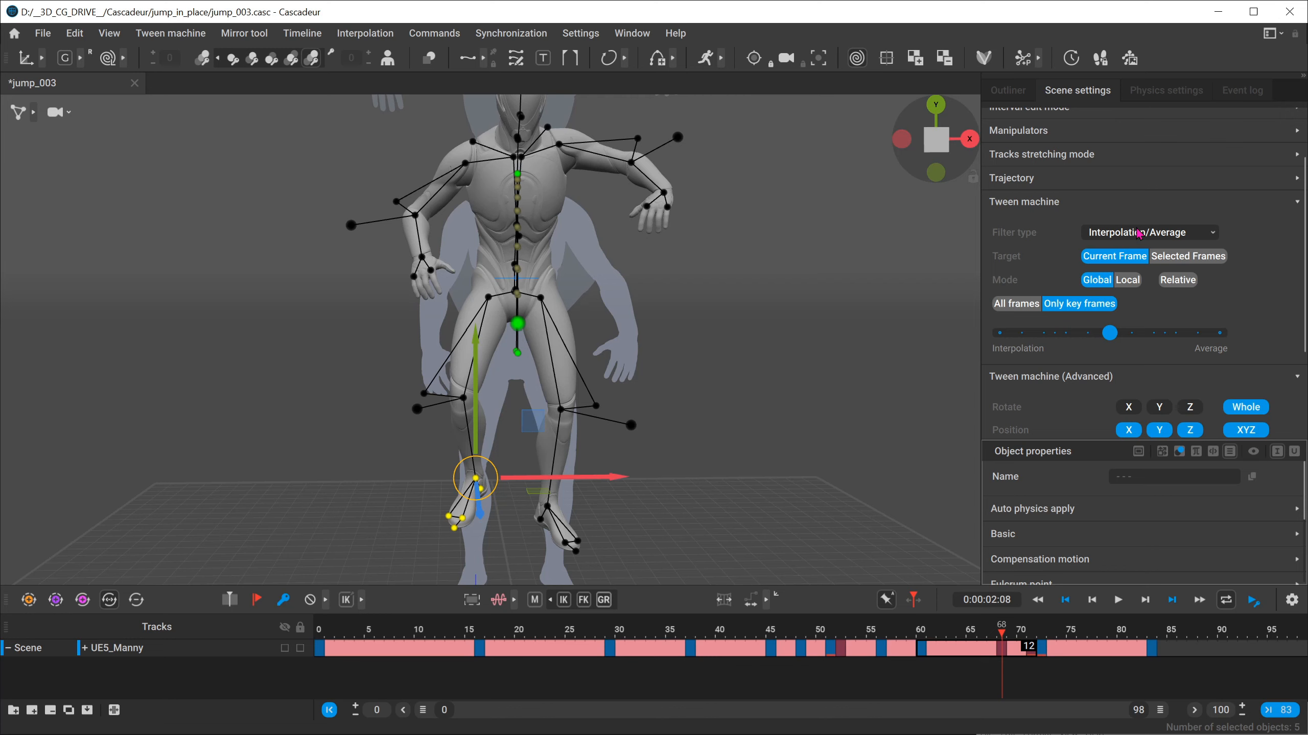
pyautogui.scroll(-2, 1085, 381)
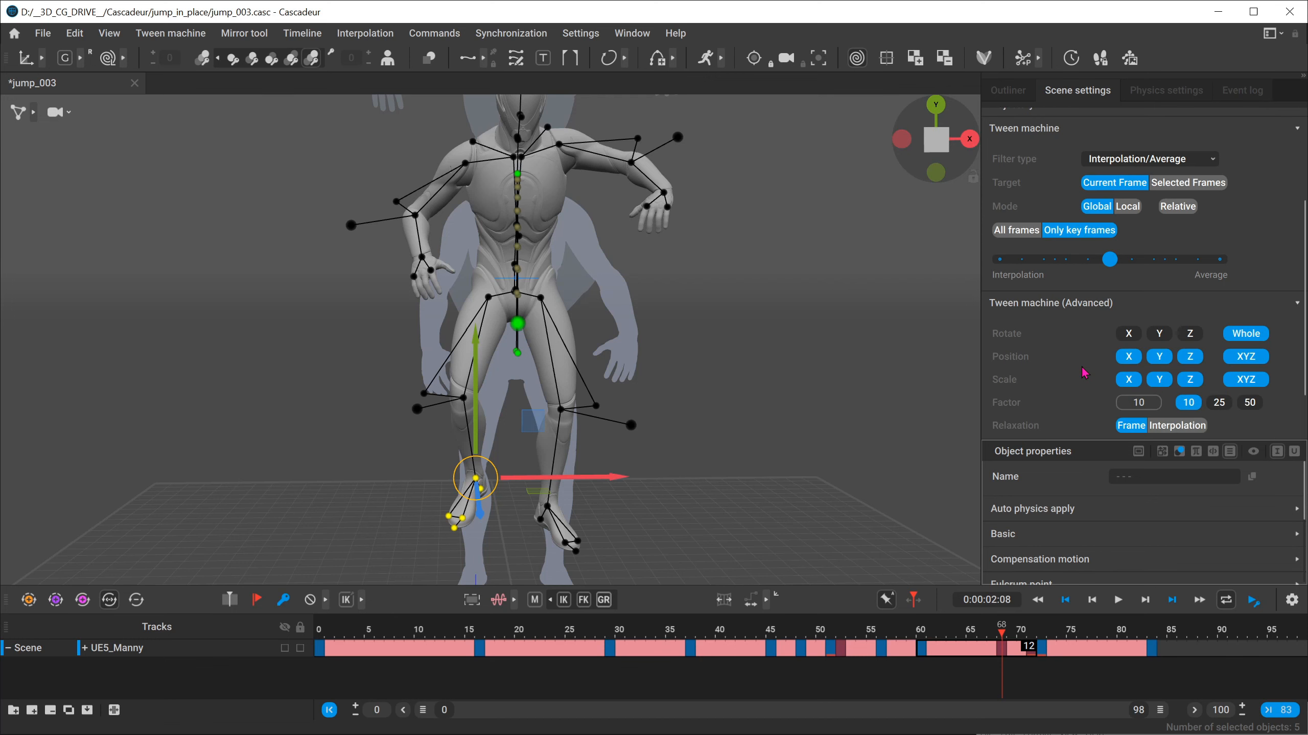
pyautogui.scroll(-2, 1080, 373)
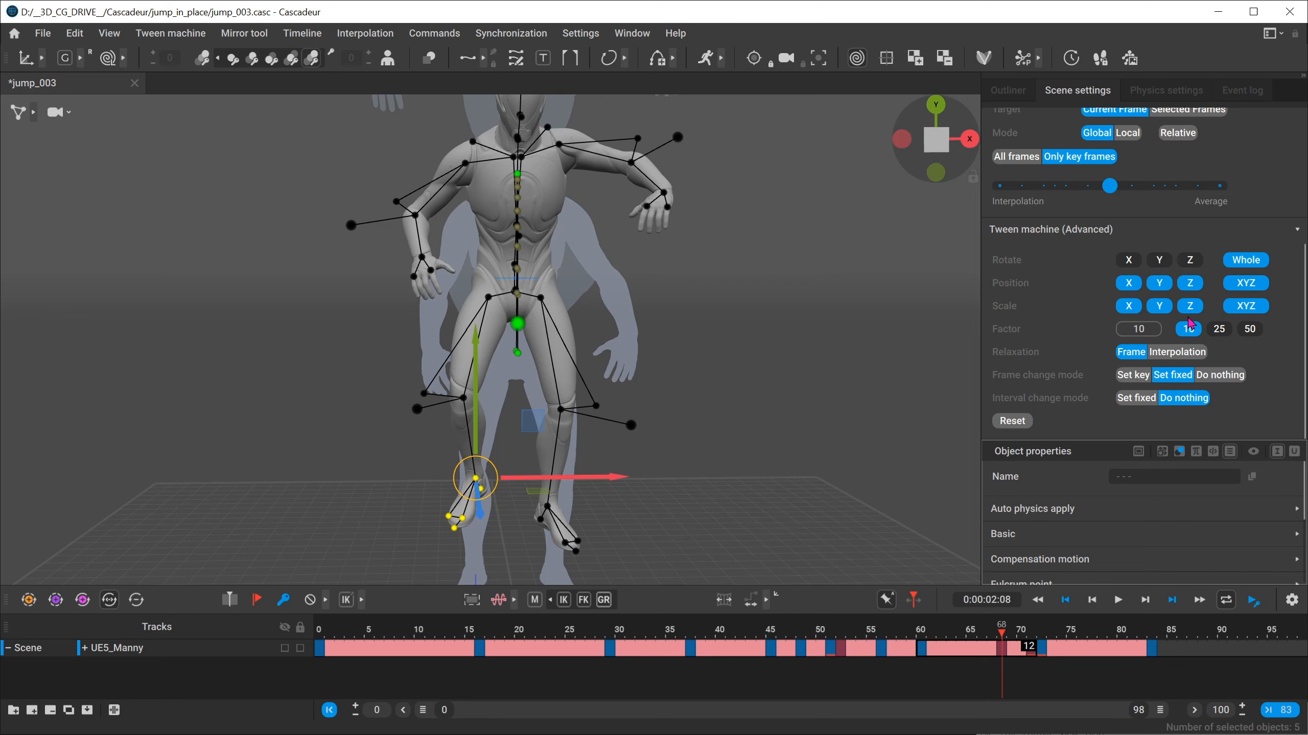
pyautogui.scroll(4, 1190, 324)
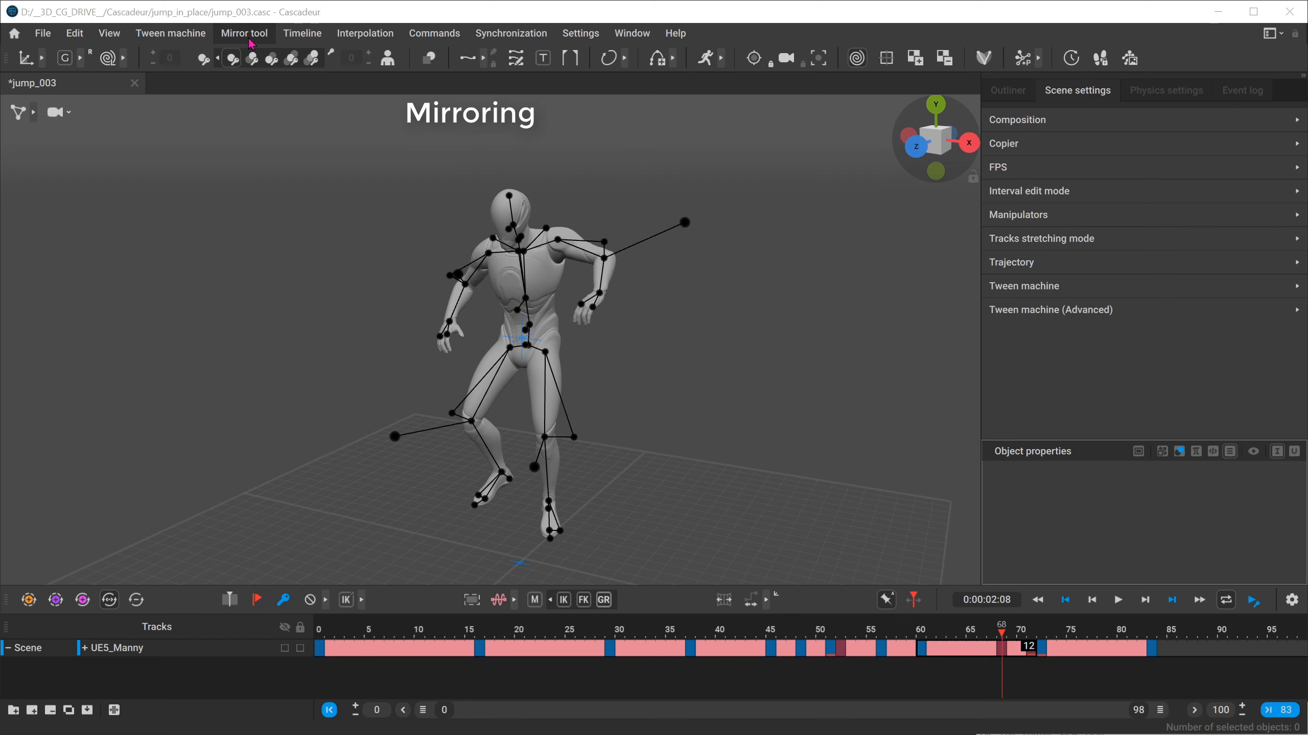
# Step: Select all the character's points and examine the Mirror tool's plane and pelvis options
pyautogui.hotkey('ctrl', 'a')
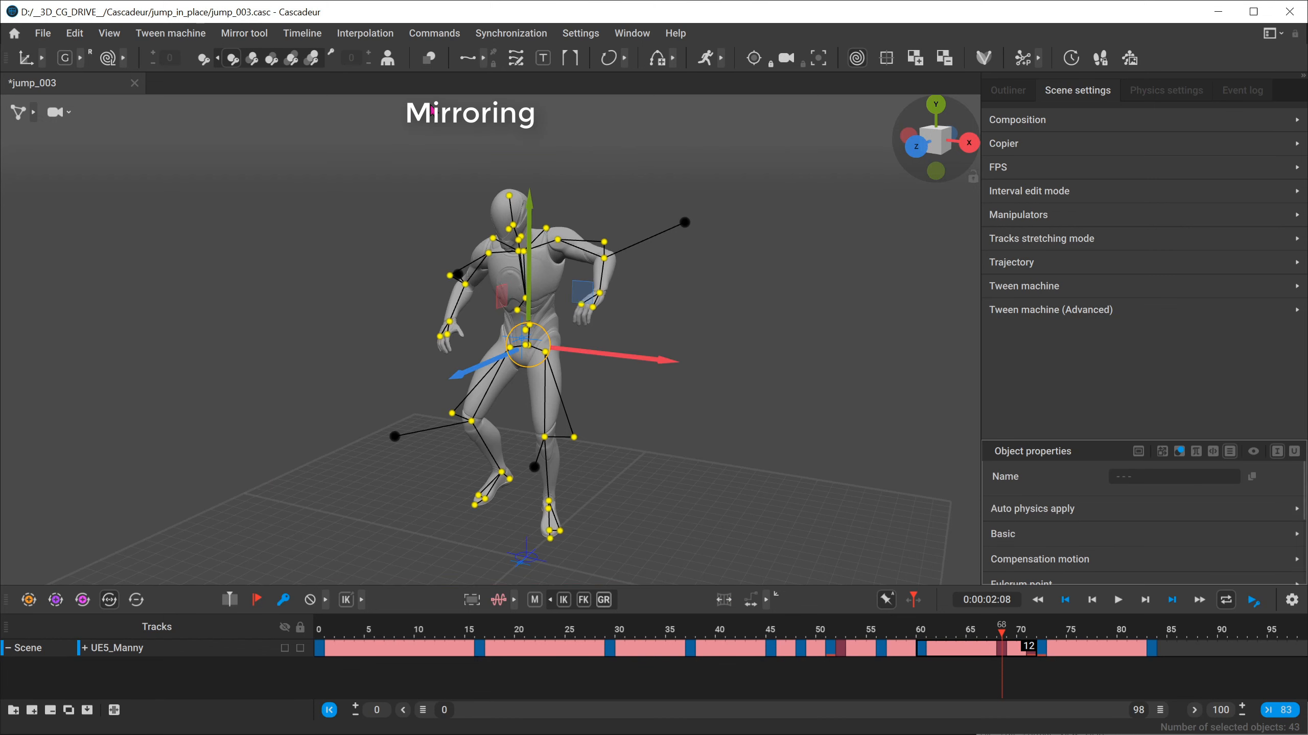
pyautogui.click(244, 33)
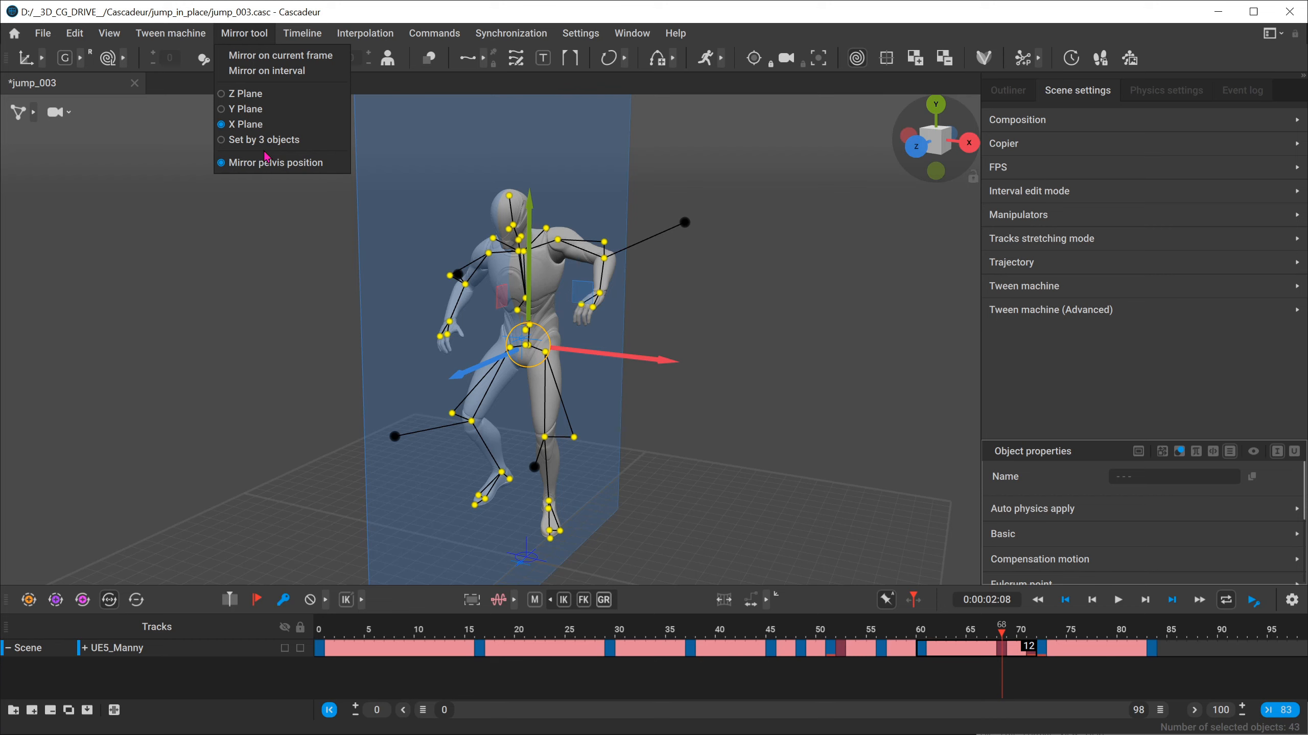
pyautogui.click(647, 197)
# Step: Select the points of both arms and mirror their pose on the current frame across the X plane
pyautogui.moveTo(540, 263); pyautogui.dragTo(614, 241, button='right')
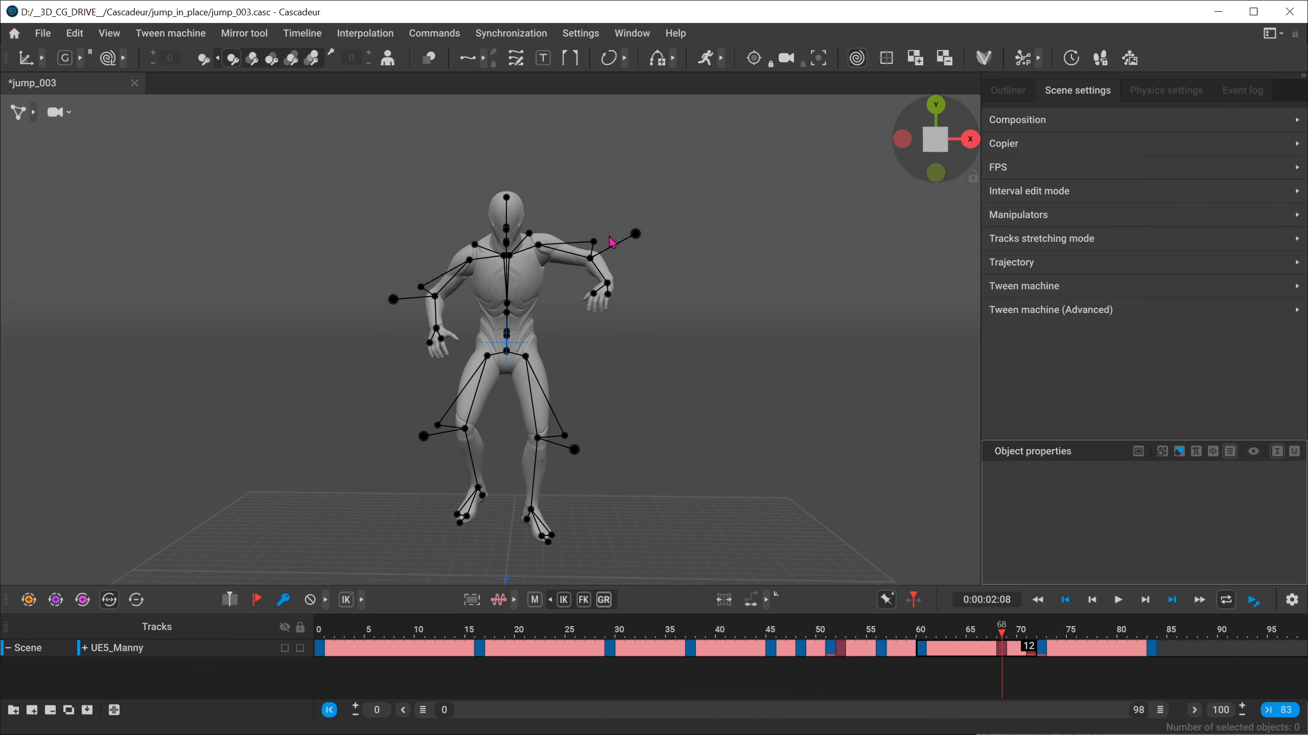
pyautogui.click(540, 247)
pyautogui.keyDown('shift'); pyautogui.click(470, 260); pyautogui.keyUp('shift')
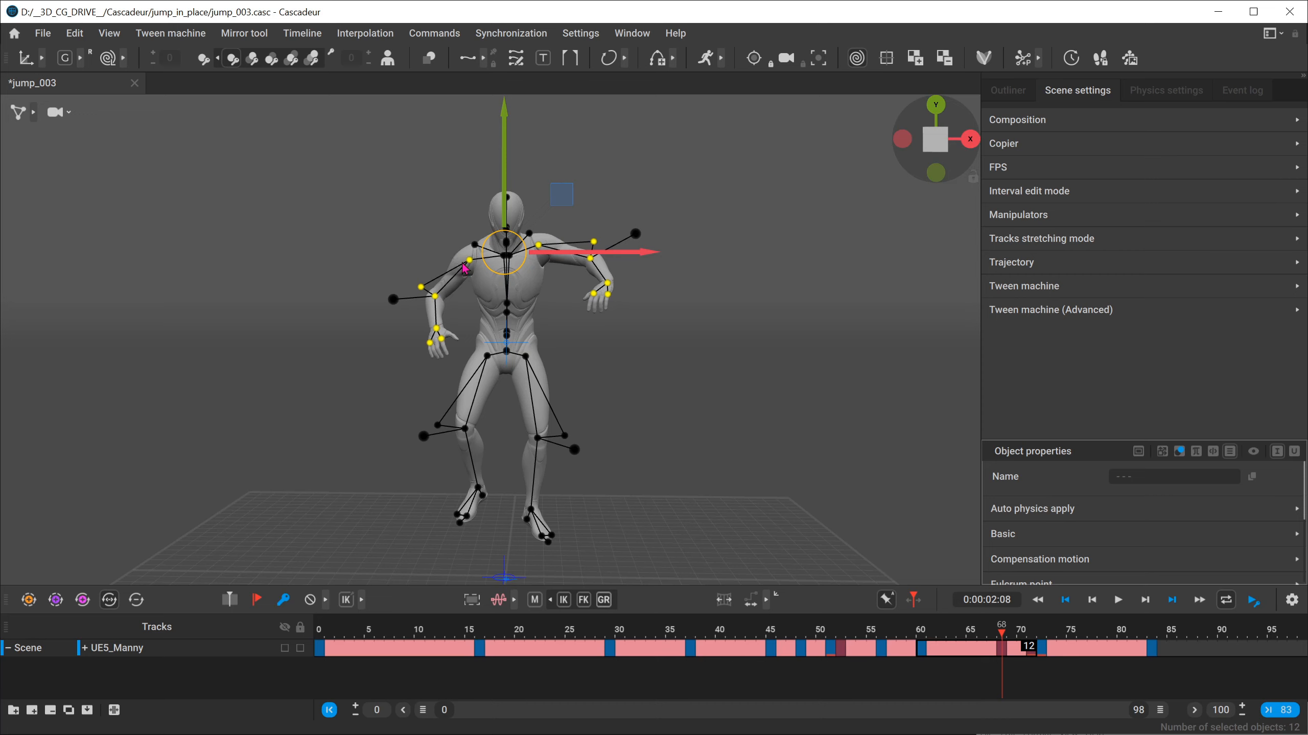
pyautogui.click(252, 33)
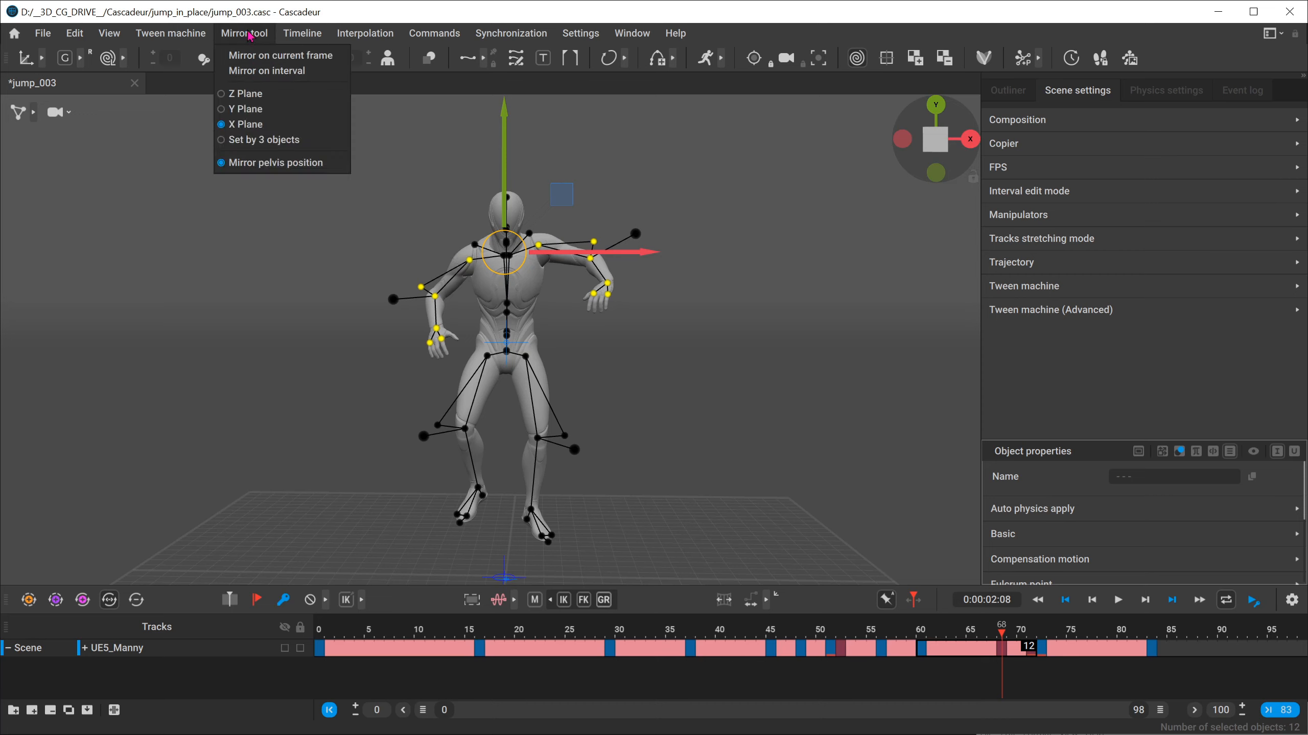
pyautogui.click(277, 56)
pyautogui.moveTo(461, 383); pyautogui.dragTo(174, 393, button='right')
pyautogui.keyDown('alt'); pyautogui.moveTo(172, 387); pyautogui.dragTo(421, 403); pyautogui.keyUp('alt')
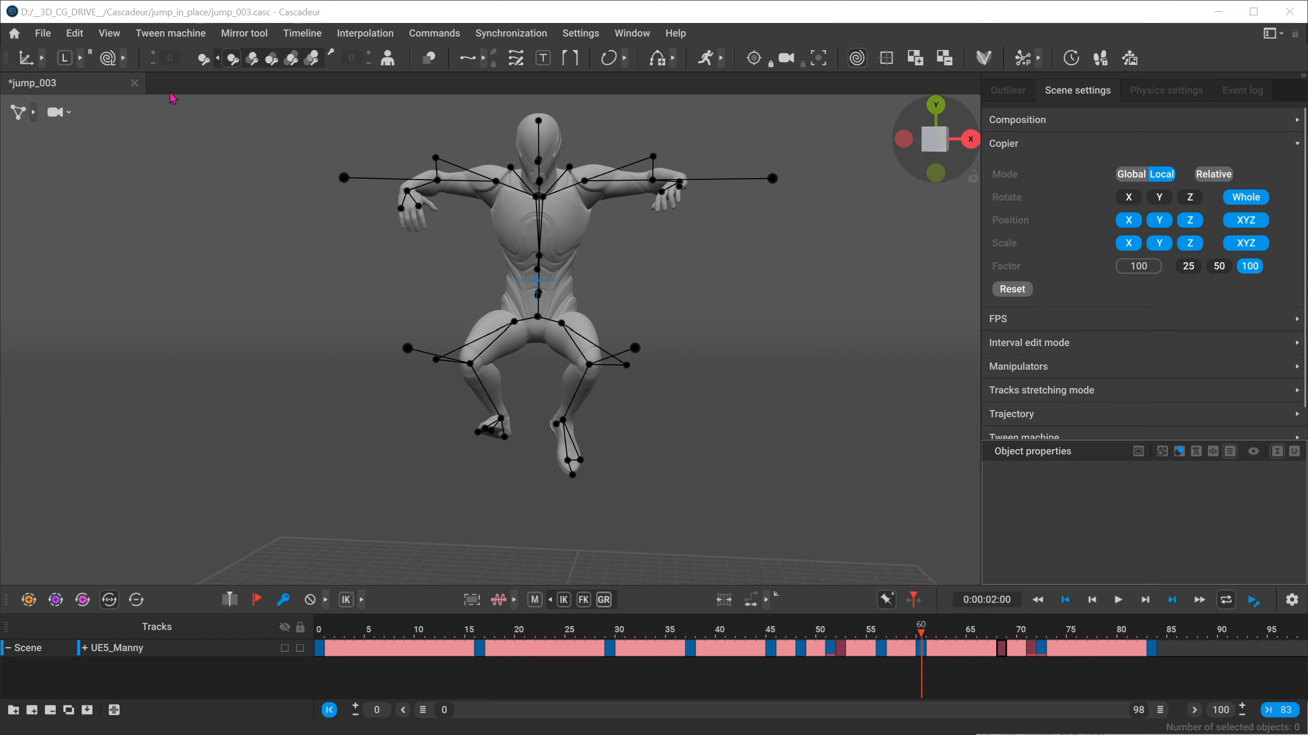
pyautogui.click(72, 35)
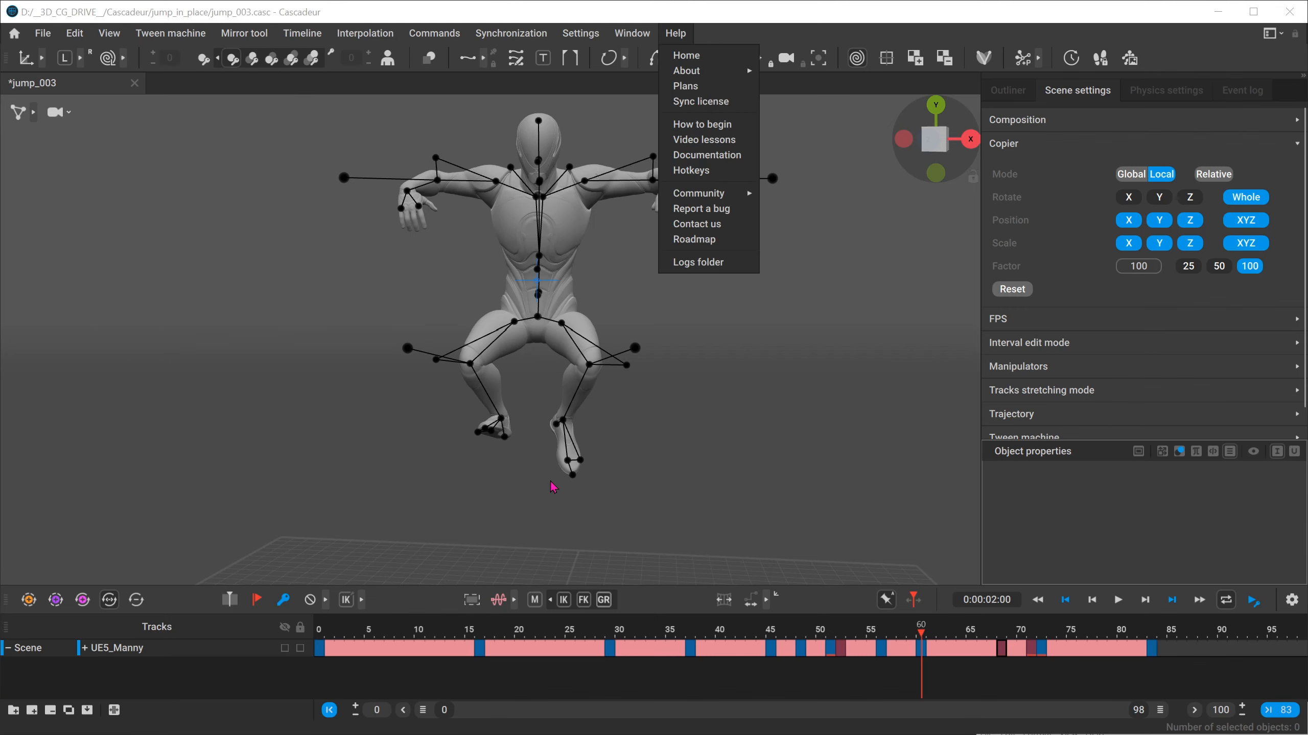
pyautogui.keyDown('alt'); pyautogui.moveTo(566, 469); pyautogui.dragTo(448, 434, button='middle'); pyautogui.keyUp('alt')
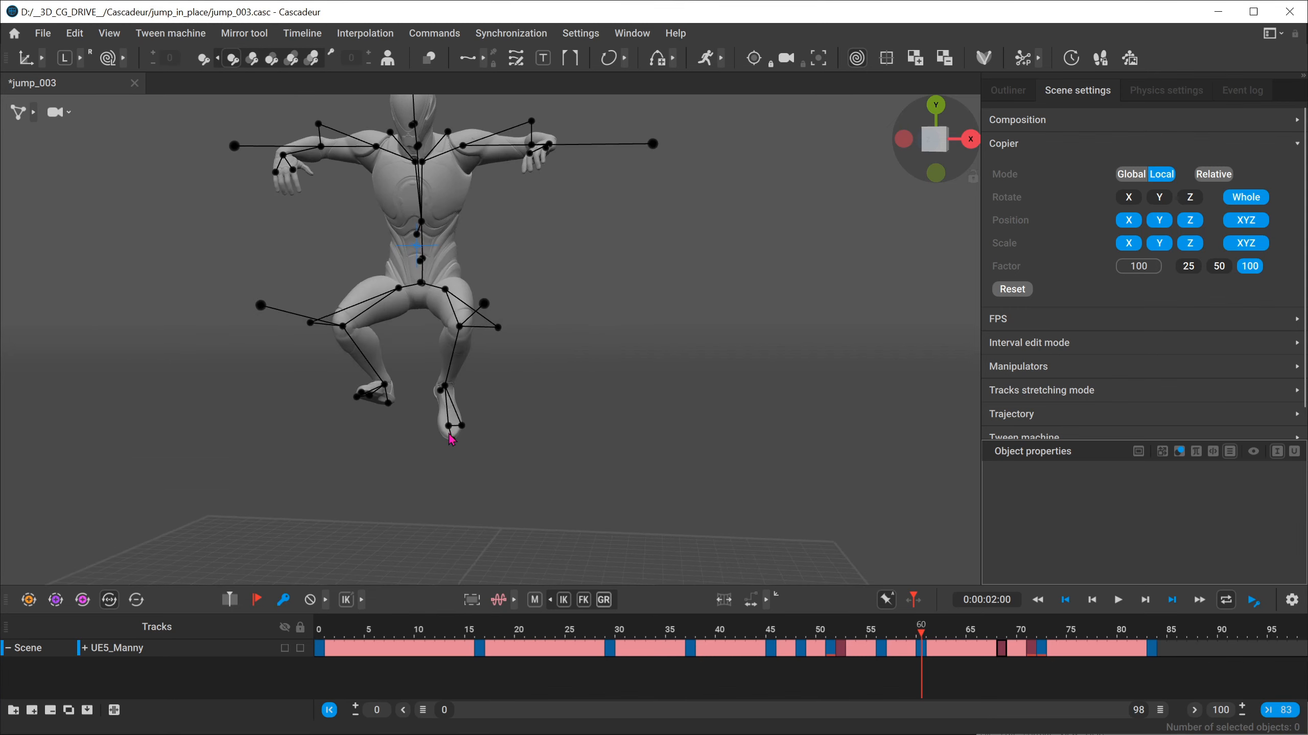
pyautogui.keyDown('alt'); pyautogui.moveTo(449, 434); pyautogui.dragTo(411, 395); pyautogui.keyUp('alt')
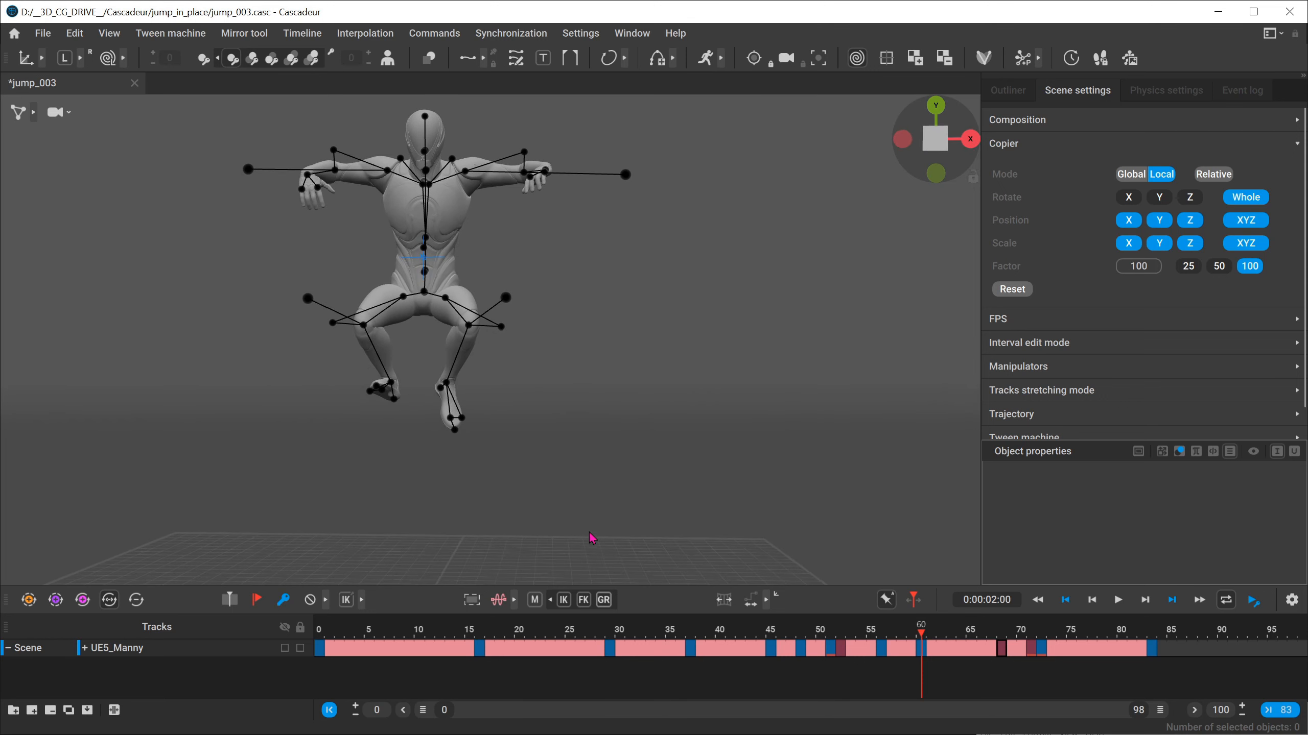
# Step: Select the right foot points at frame 68 and compare their pose with the key at frame 60
pyautogui.hotkey('ctrl', 'Right')
pyautogui.moveTo(404, 491); pyautogui.dragTo(331, 555)
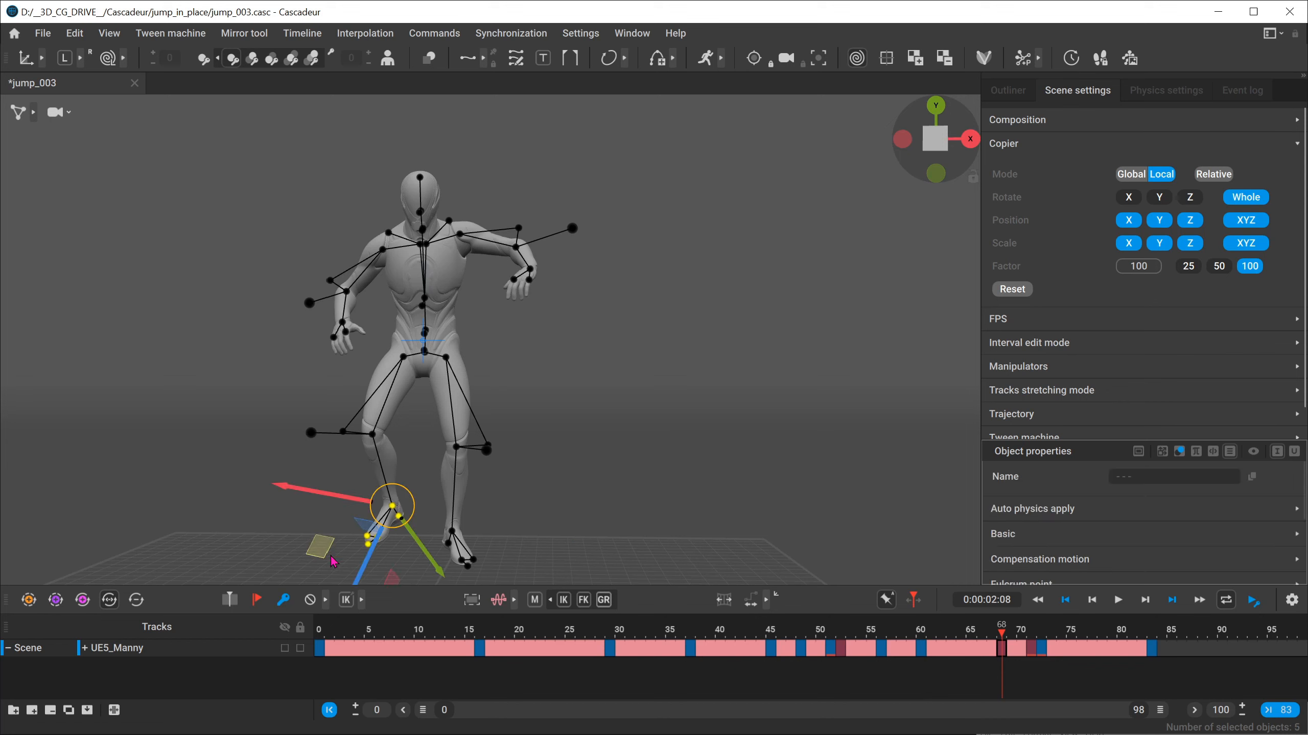
pyautogui.hotkey('ctrl', 'Left')
pyautogui.hotkey('ctrl', 'Right')
pyautogui.hotkey('ctrl', 'Left')
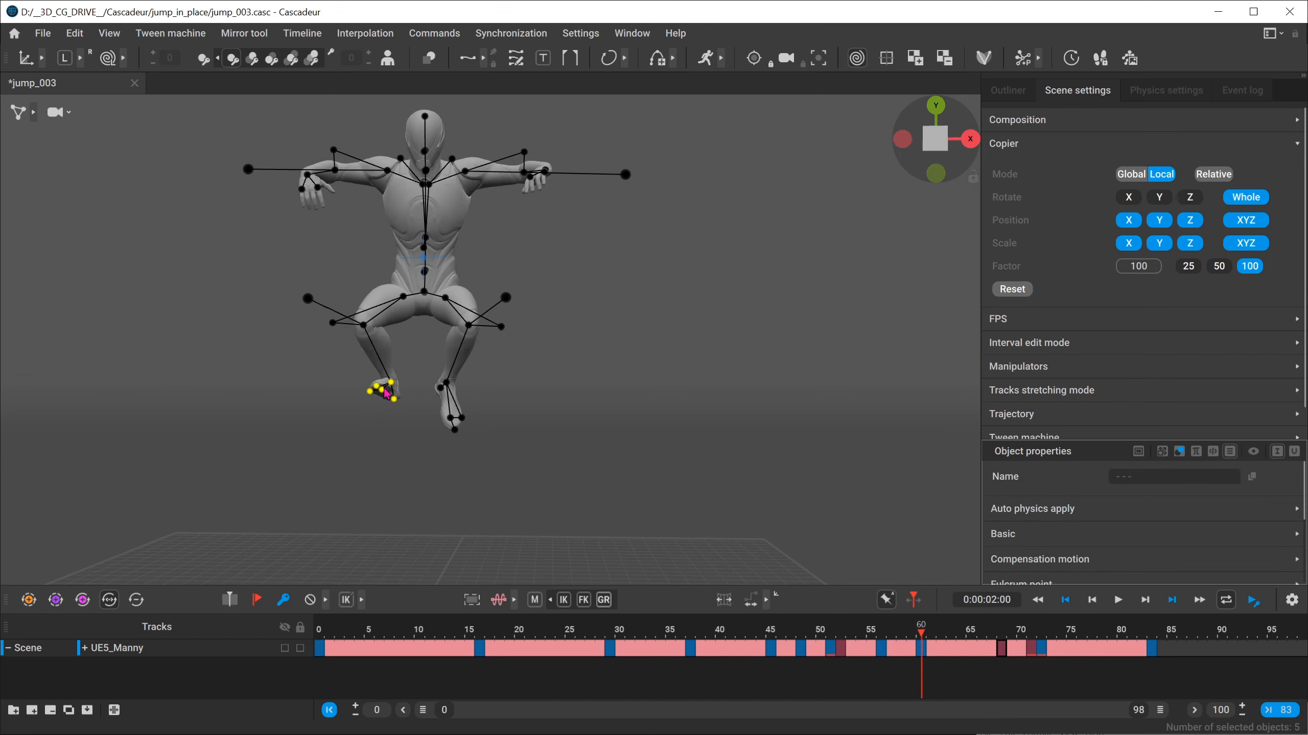
pyautogui.hotkey('ctrl', 'Right')
pyautogui.hotkey('ctrl', 'Left')
pyautogui.moveTo(476, 330); pyautogui.dragTo(337, 396)
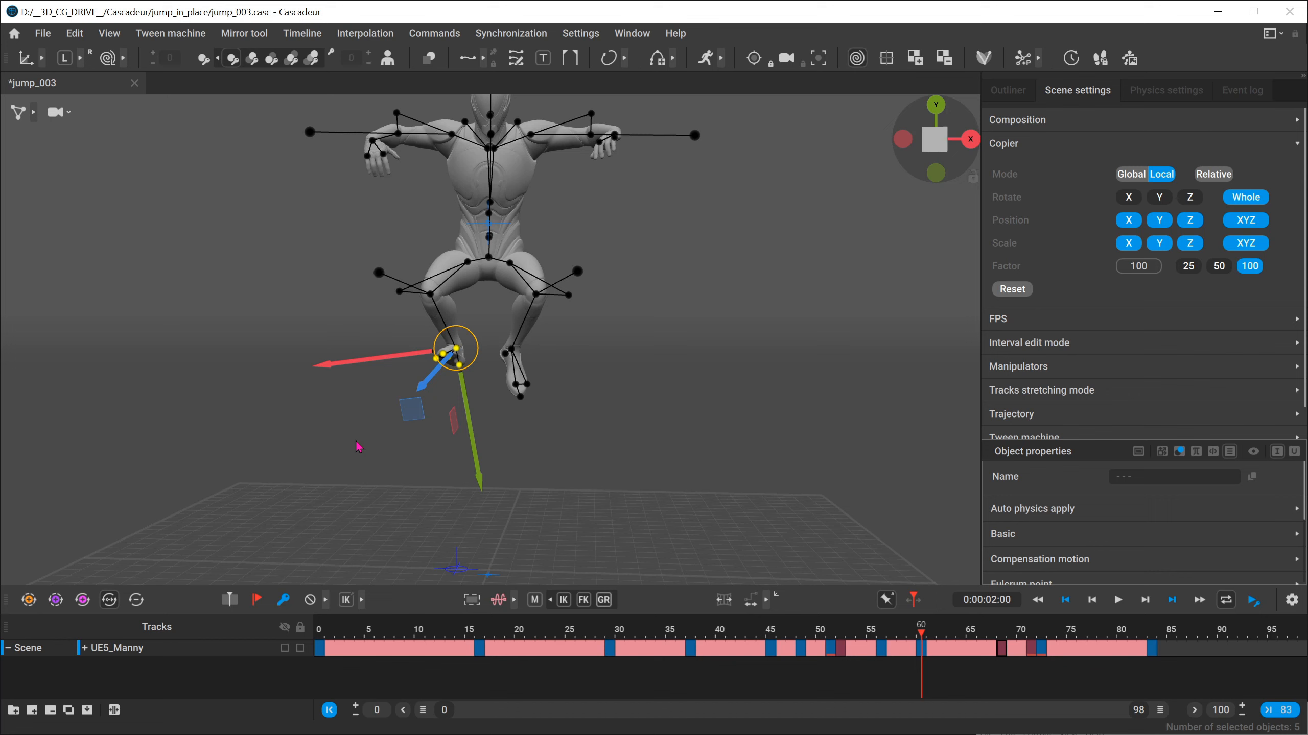
# Step: Try pasting the right foot pose from frame 60 onto frame 68 with the Copier in Global mode, and undo the paste
pyautogui.hotkey('ctrl', 'Right')
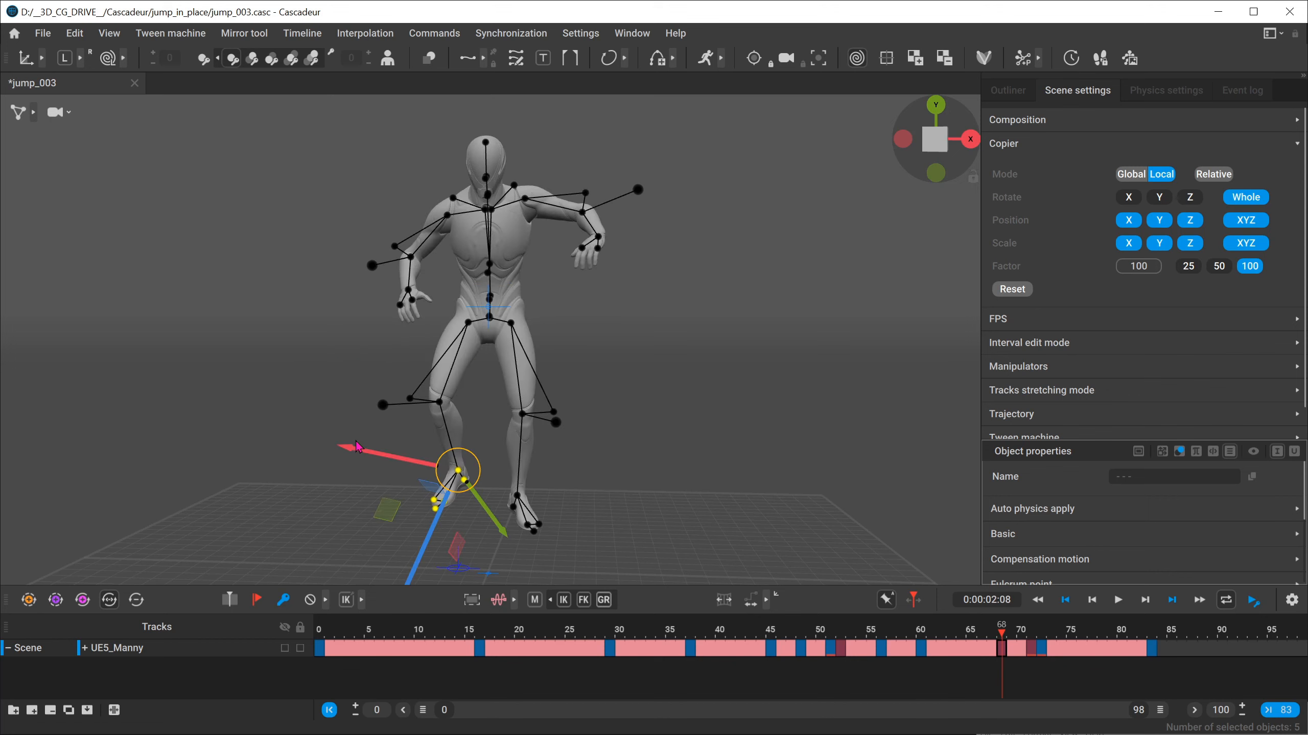
pyautogui.moveTo(598, 485); pyautogui.dragTo(690, 431, button='middle')
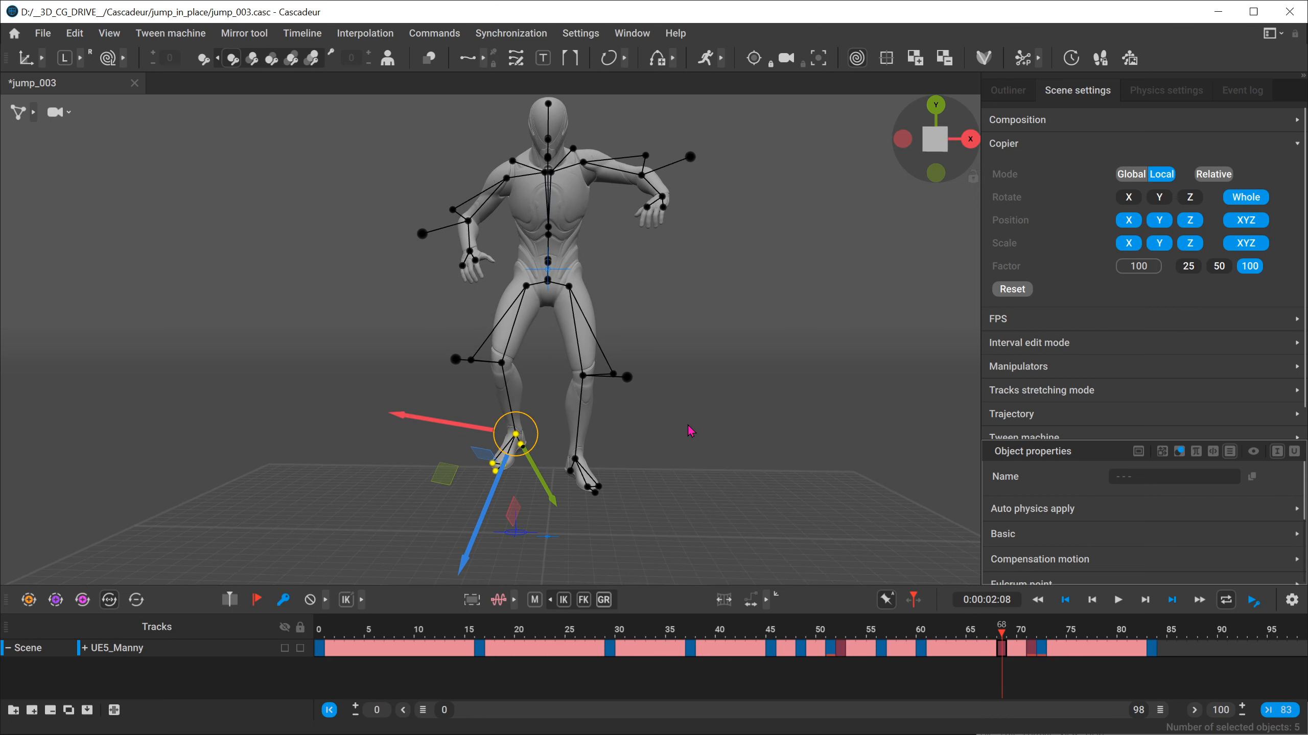
pyautogui.press('l')
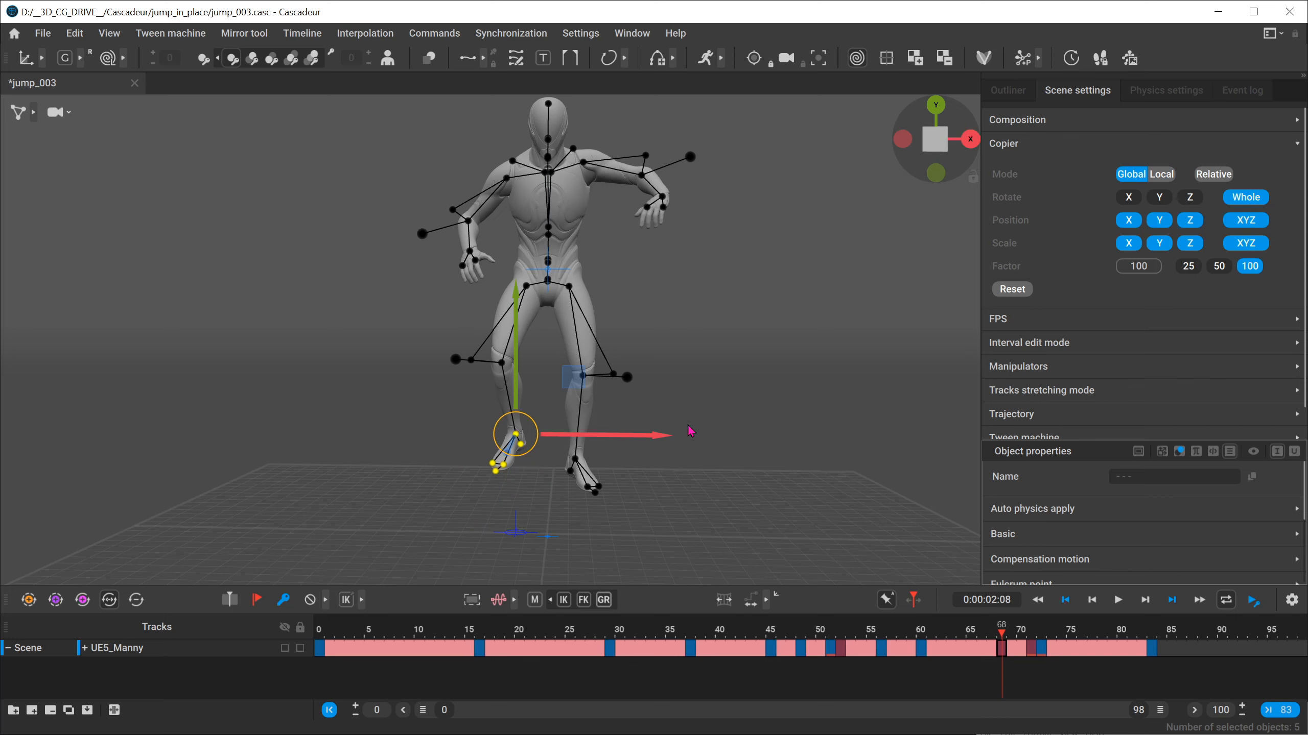
pyautogui.hotkey('ctrl', 'v')
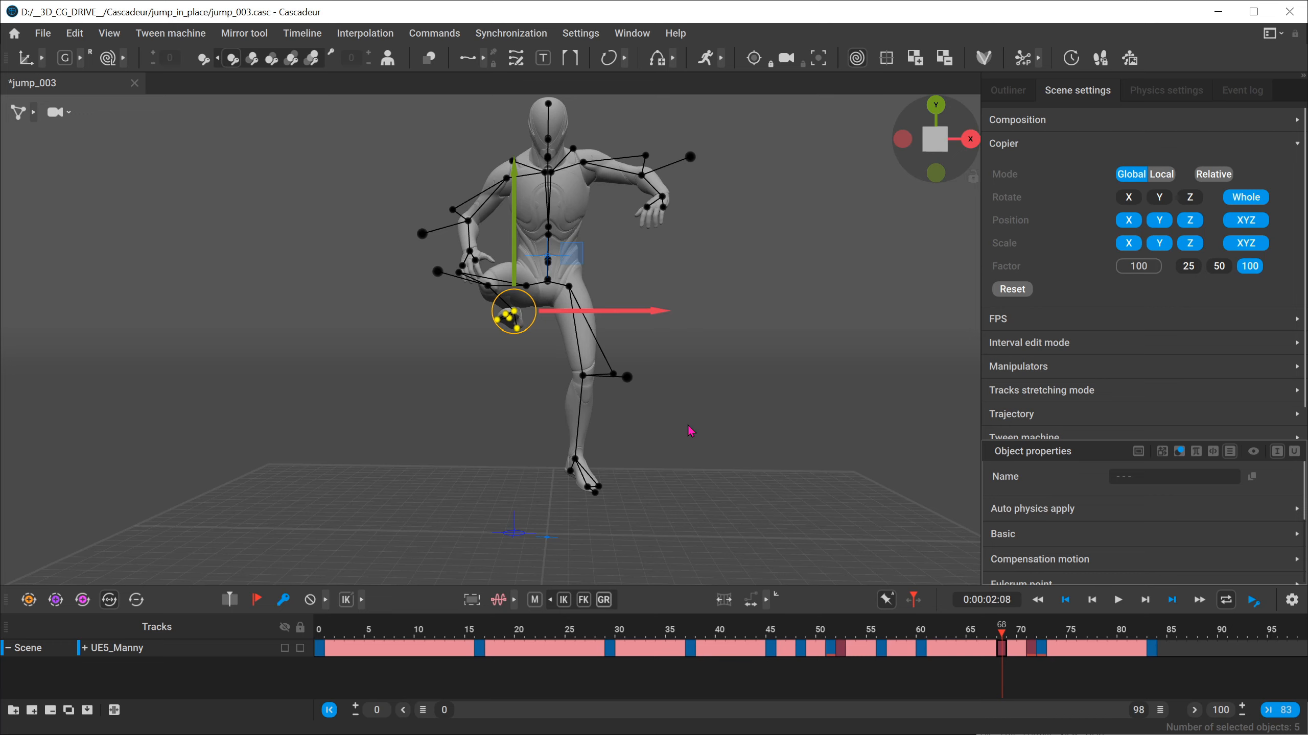
pyautogui.hotkey('ctrl', 'z')
# Step: Set the Copier mode to Local and paste the right foot pose from frame 60 onto frame 68
pyautogui.press('g')
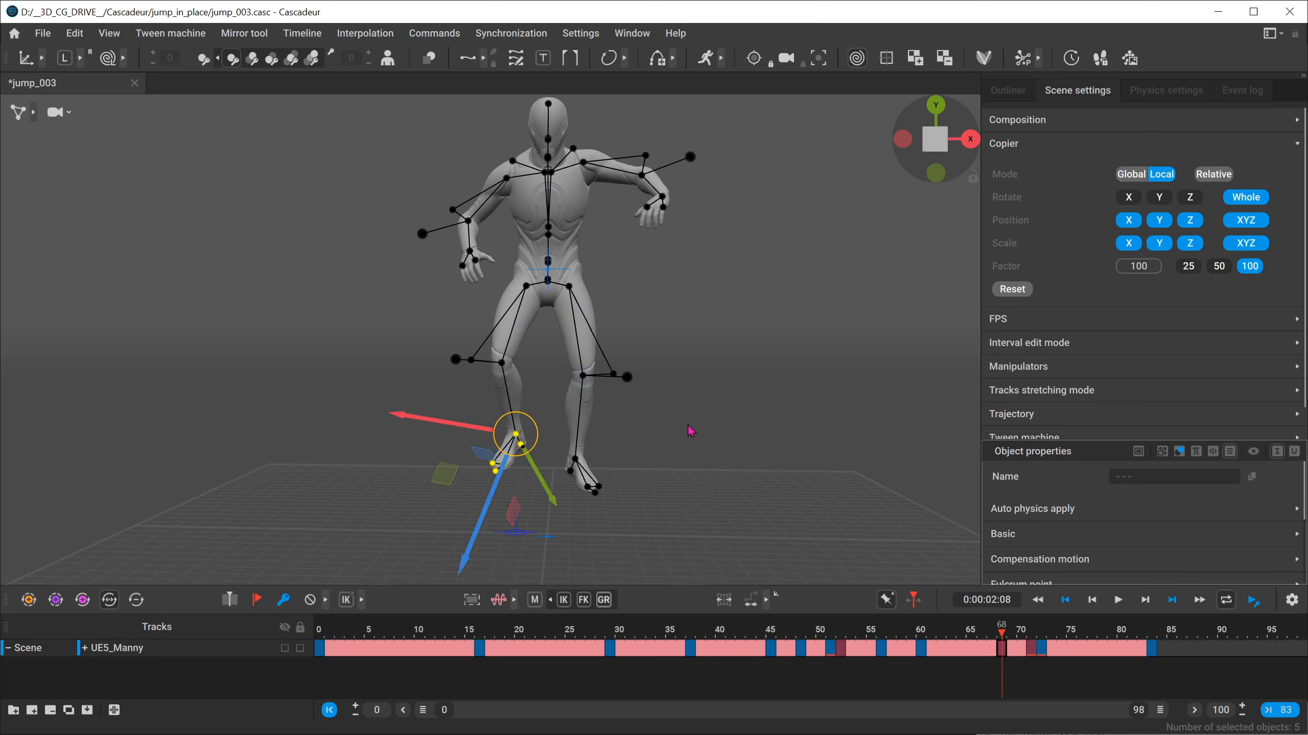
pyautogui.hotkey('ctrl', 'v')
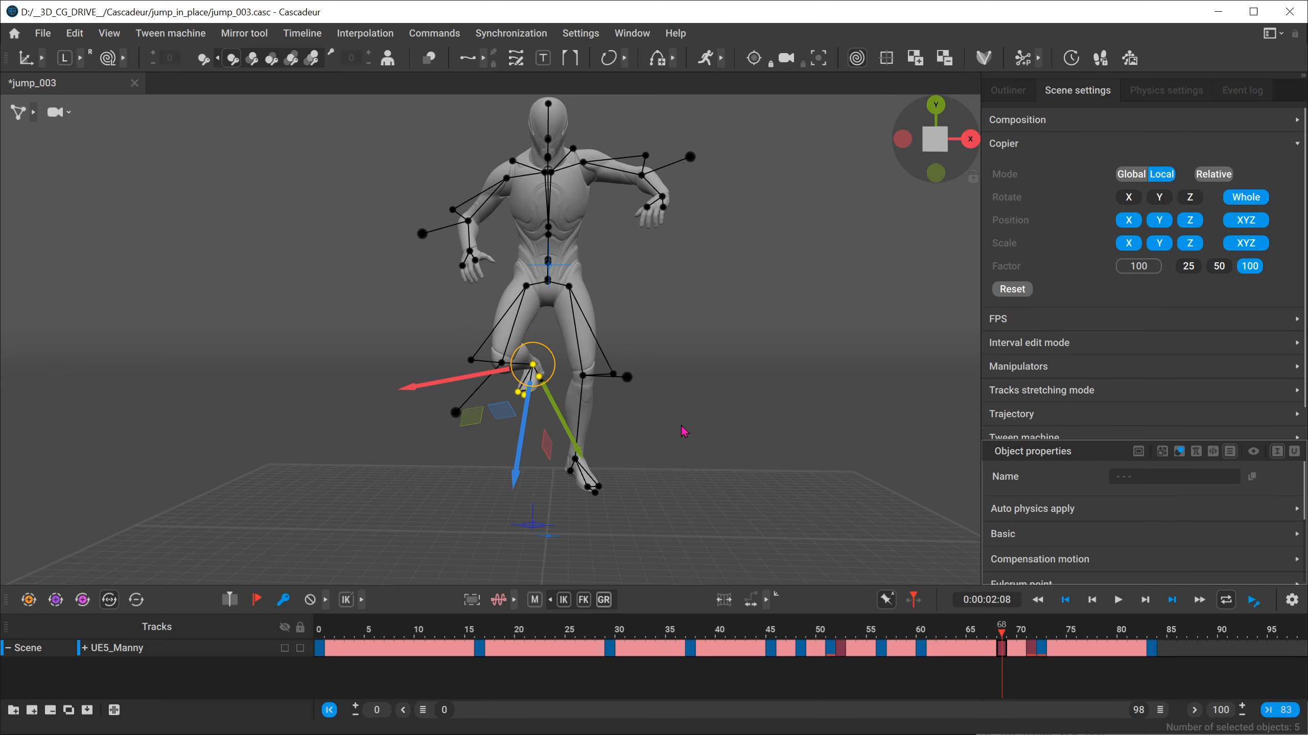
pyautogui.keyDown('alt'); pyautogui.moveTo(761, 372); pyautogui.dragTo(656, 376); pyautogui.keyUp('alt')
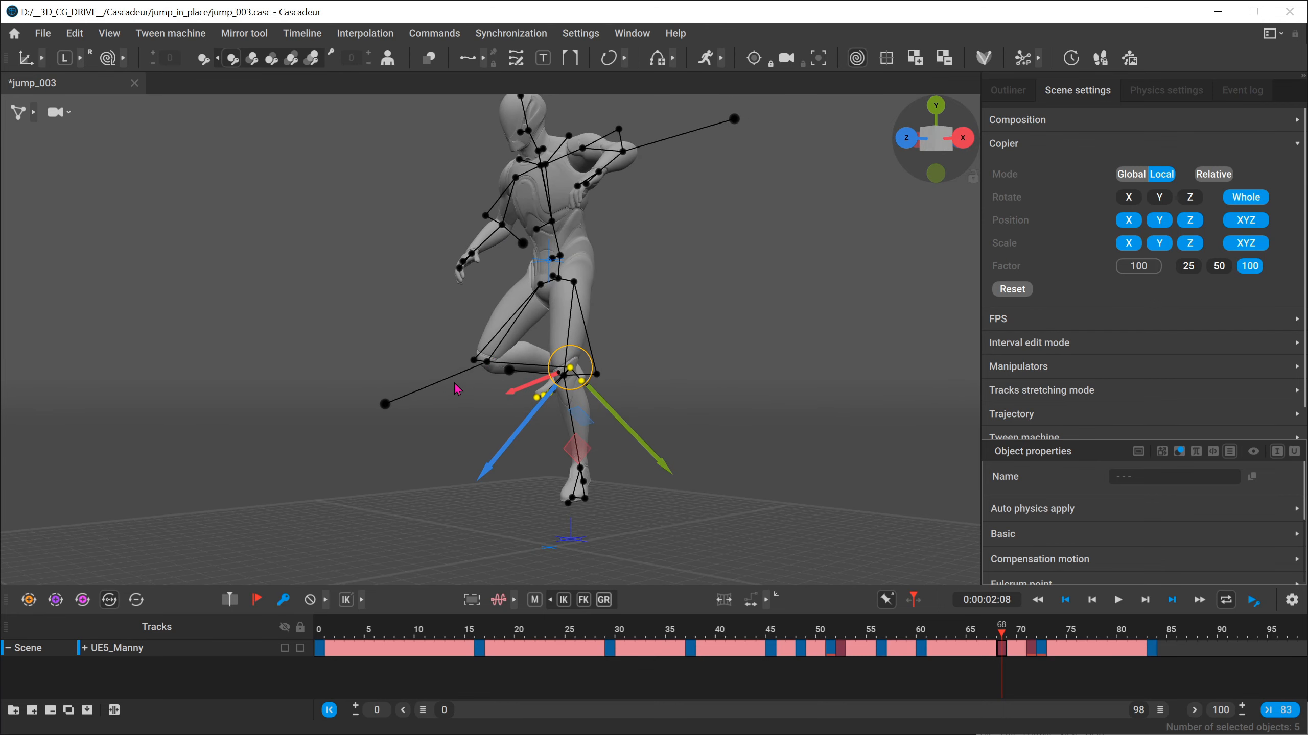
pyautogui.keyDown('alt'); pyautogui.moveTo(459, 390); pyautogui.dragTo(541, 383); pyautogui.keyUp('alt')
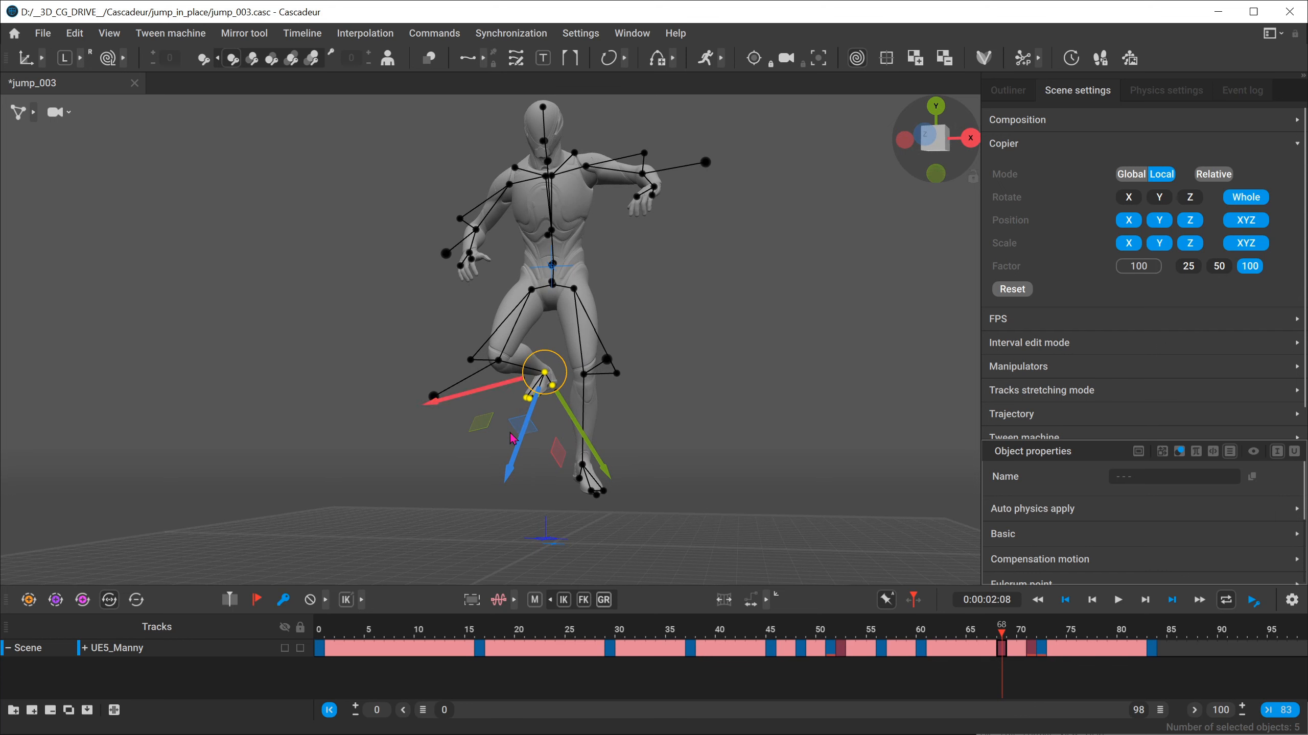
pyautogui.keyDown('alt'); pyautogui.moveTo(511, 432); pyautogui.dragTo(553, 384); pyautogui.keyUp('alt')
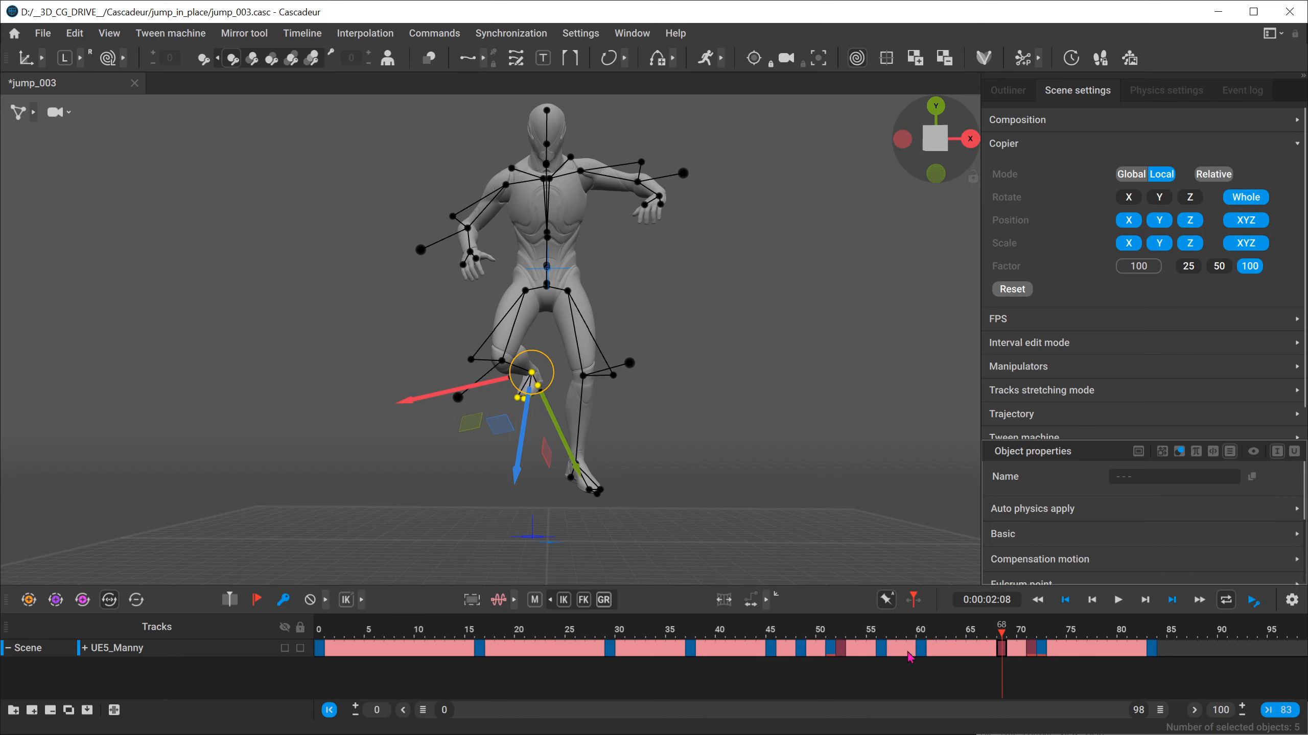
# Step: Make the left ankle the pivot at frame 60, enable the Copier's Relative mode and paste the right foot pose at frame 68
pyautogui.click(921, 634)
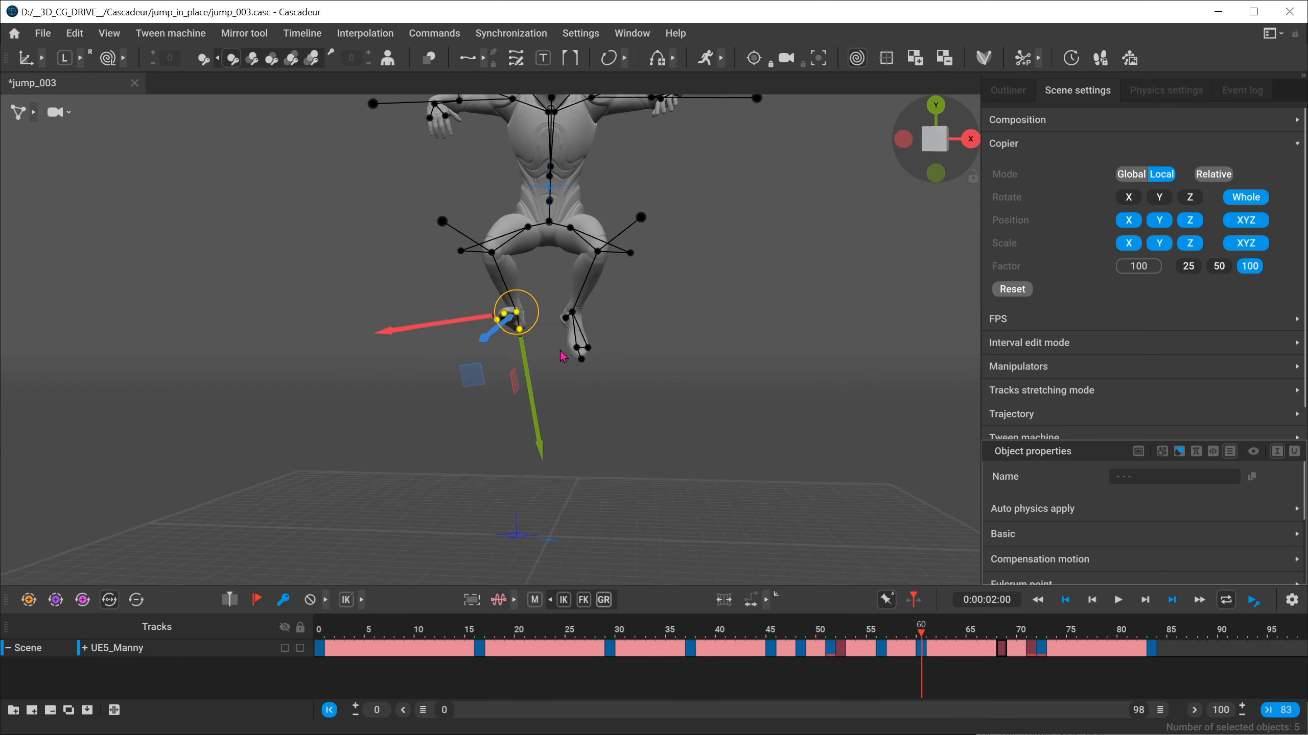
pyautogui.moveTo(579, 335)
pyautogui.keyDown('alt'); pyautogui.mouseDown()
pyautogui.moveTo(465, 319)
pyautogui.moveTo(614, 326)
pyautogui.moveTo(565, 330)
pyautogui.moveTo(571, 321)
pyautogui.mouseUp(); pyautogui.keyUp('alt')
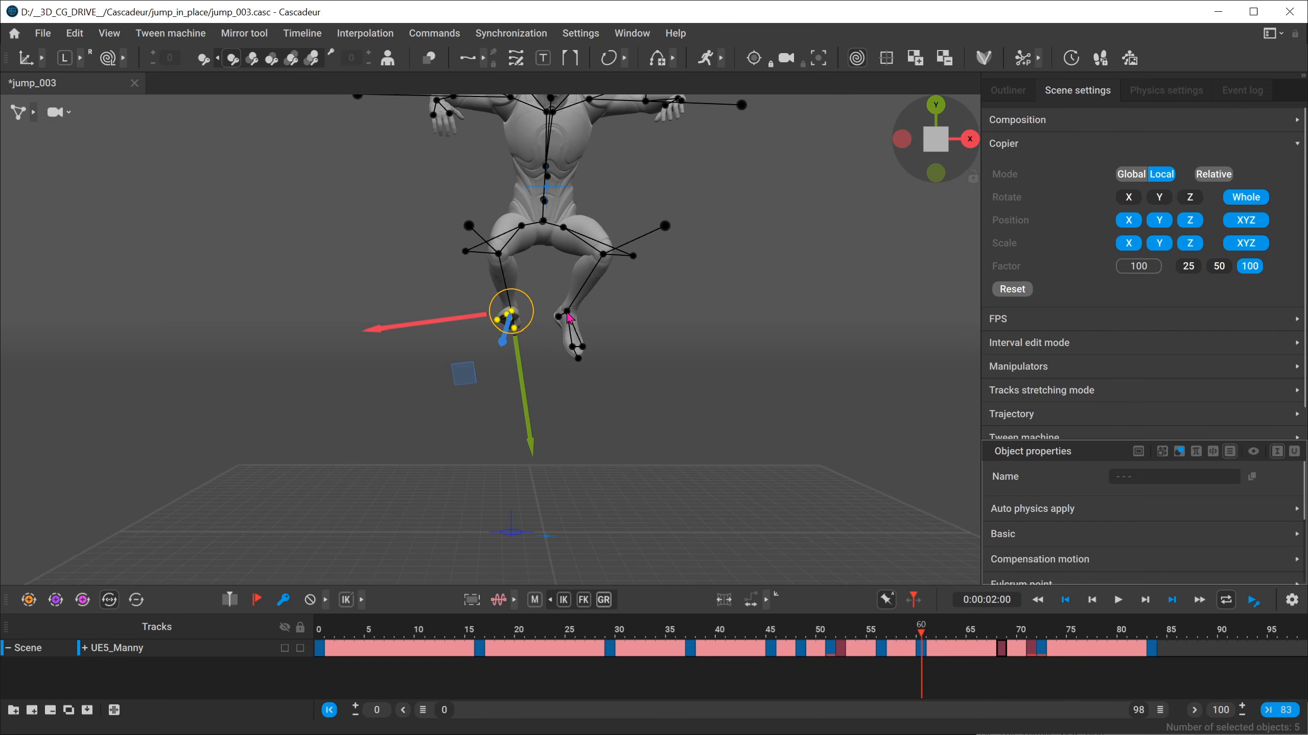
pyautogui.click(568, 313)
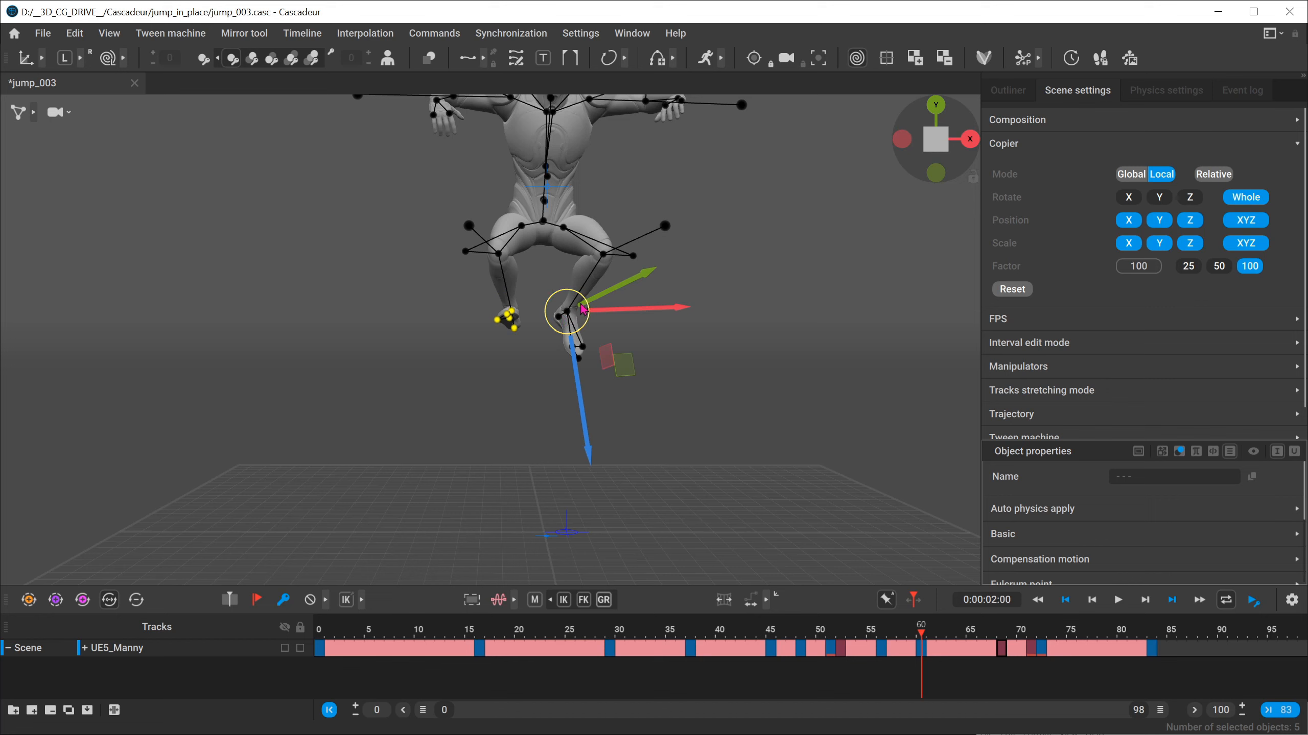
pyautogui.click(1004, 632)
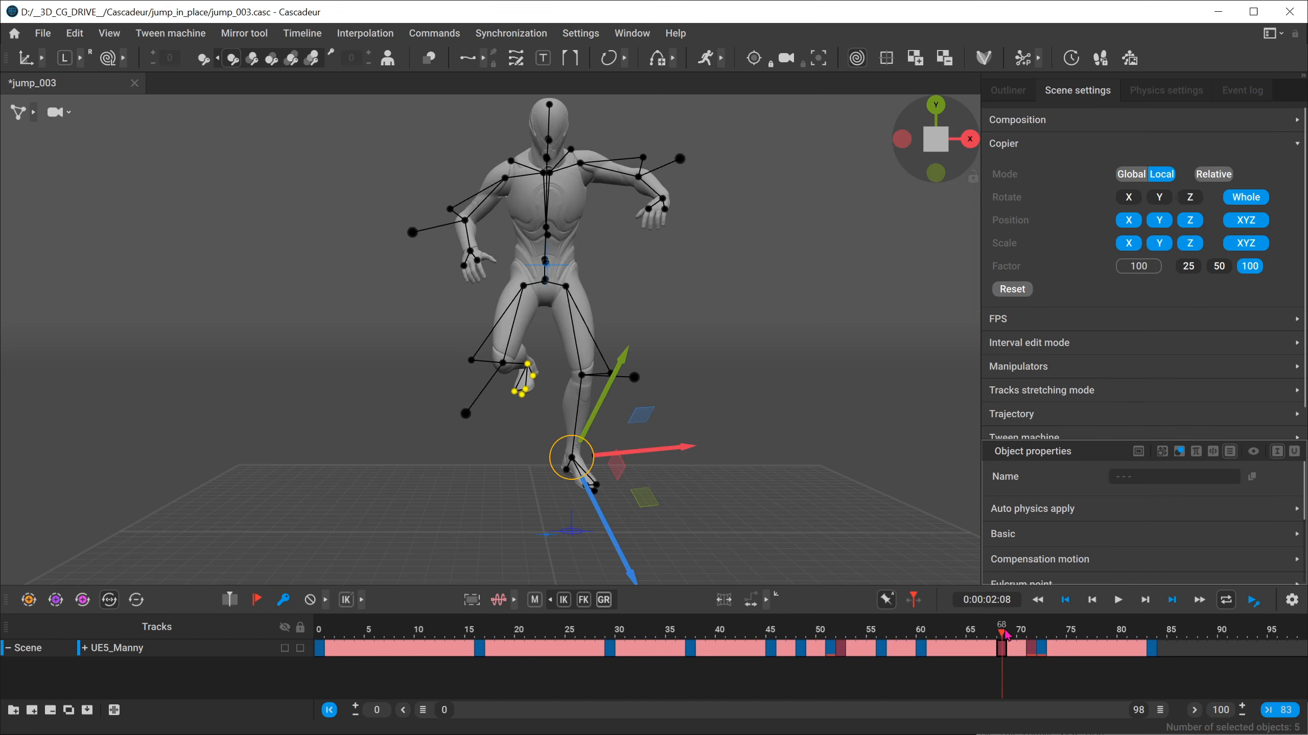
pyautogui.click(1214, 175)
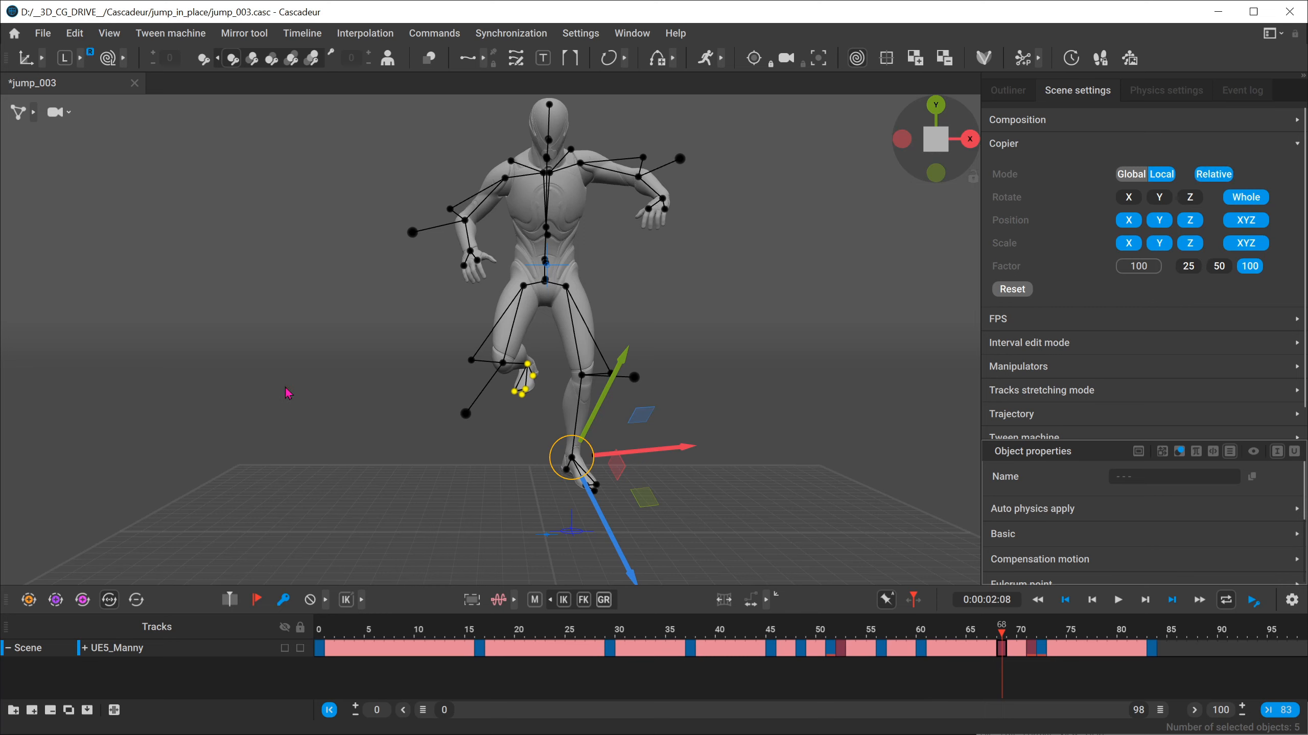
pyautogui.hotkey('ctrl', 'v')
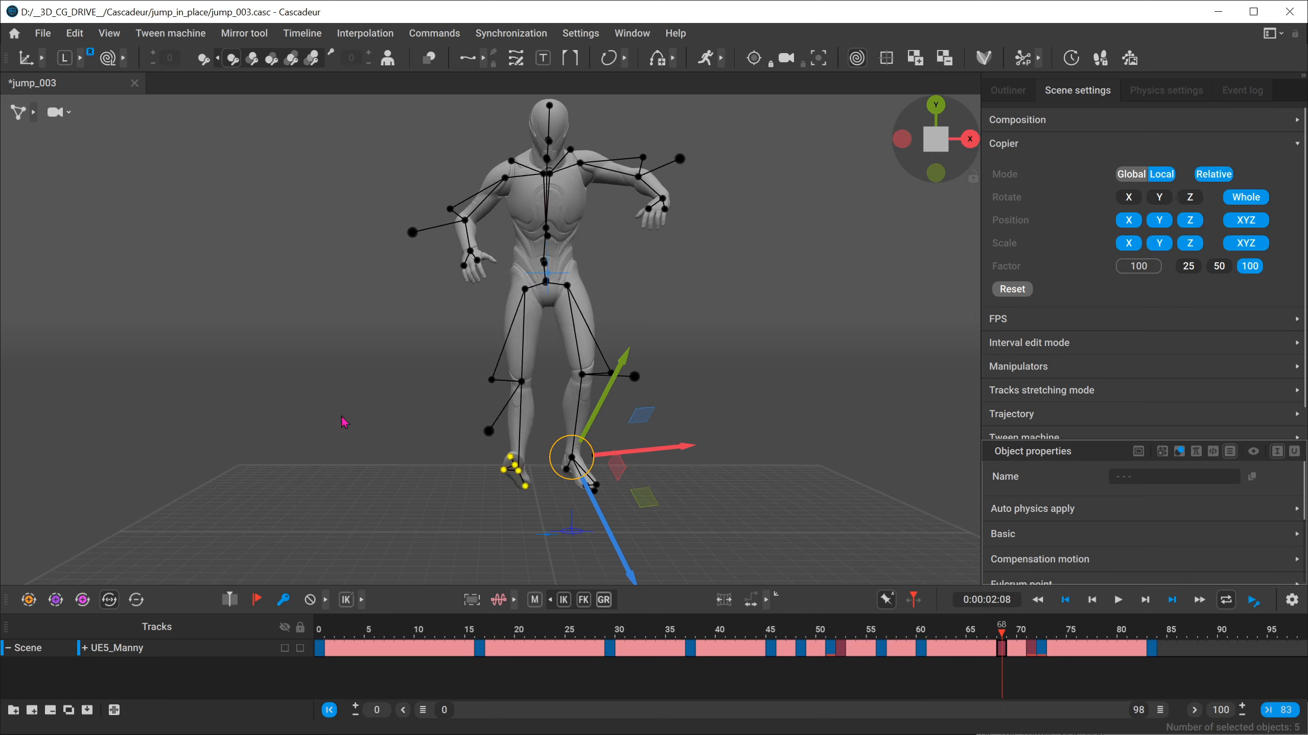
# Step: Inspect the pasted foot pose from several angles and make the left elbow the pivot of the selected foot points
pyautogui.moveTo(343, 422); pyautogui.dragTo(252, 456, button='right')
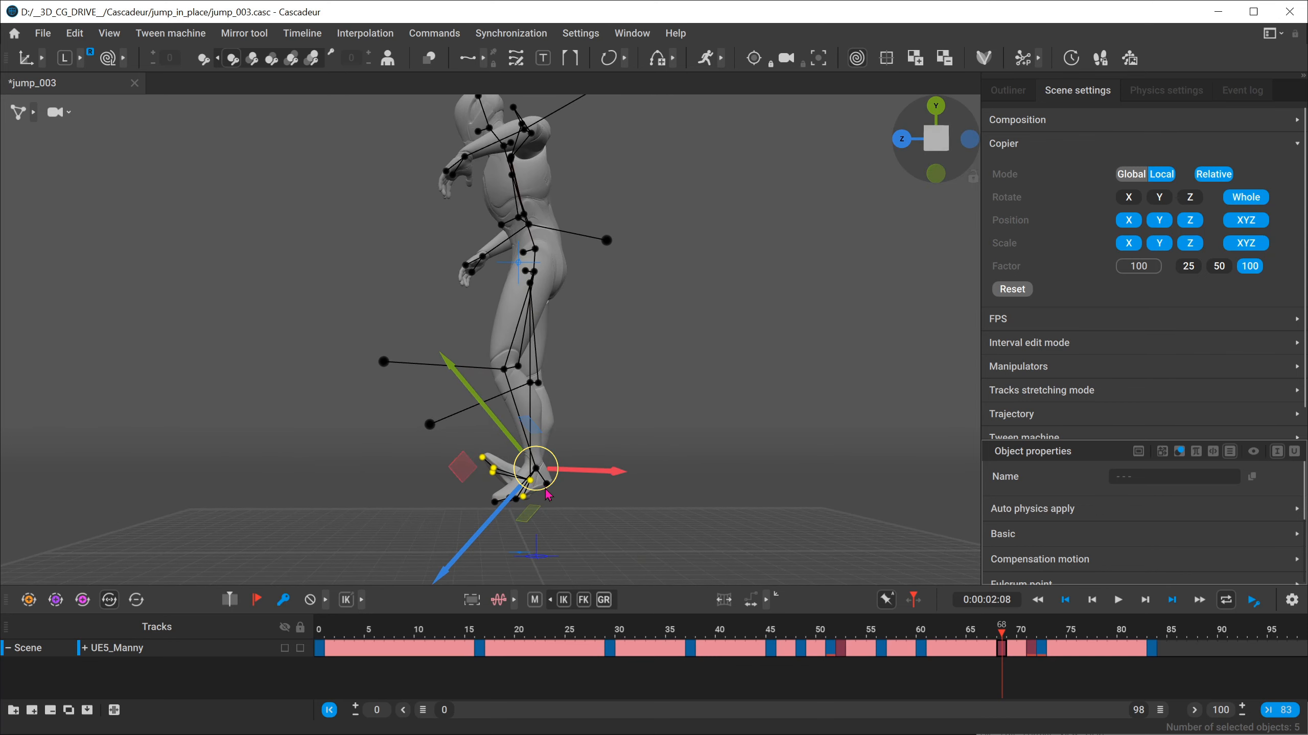
pyautogui.moveTo(372, 473); pyautogui.dragTo(528, 444, button='right')
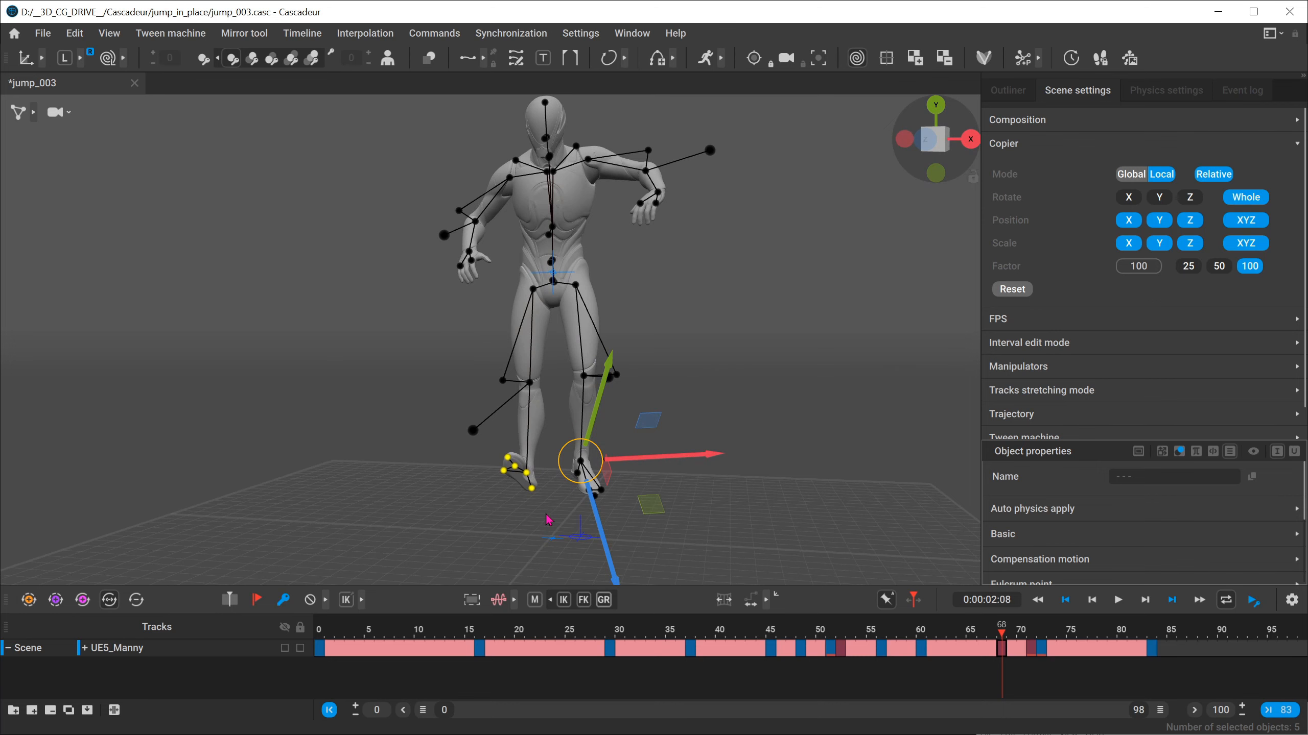
pyautogui.moveTo(549, 520); pyautogui.dragTo(561, 450, button='right')
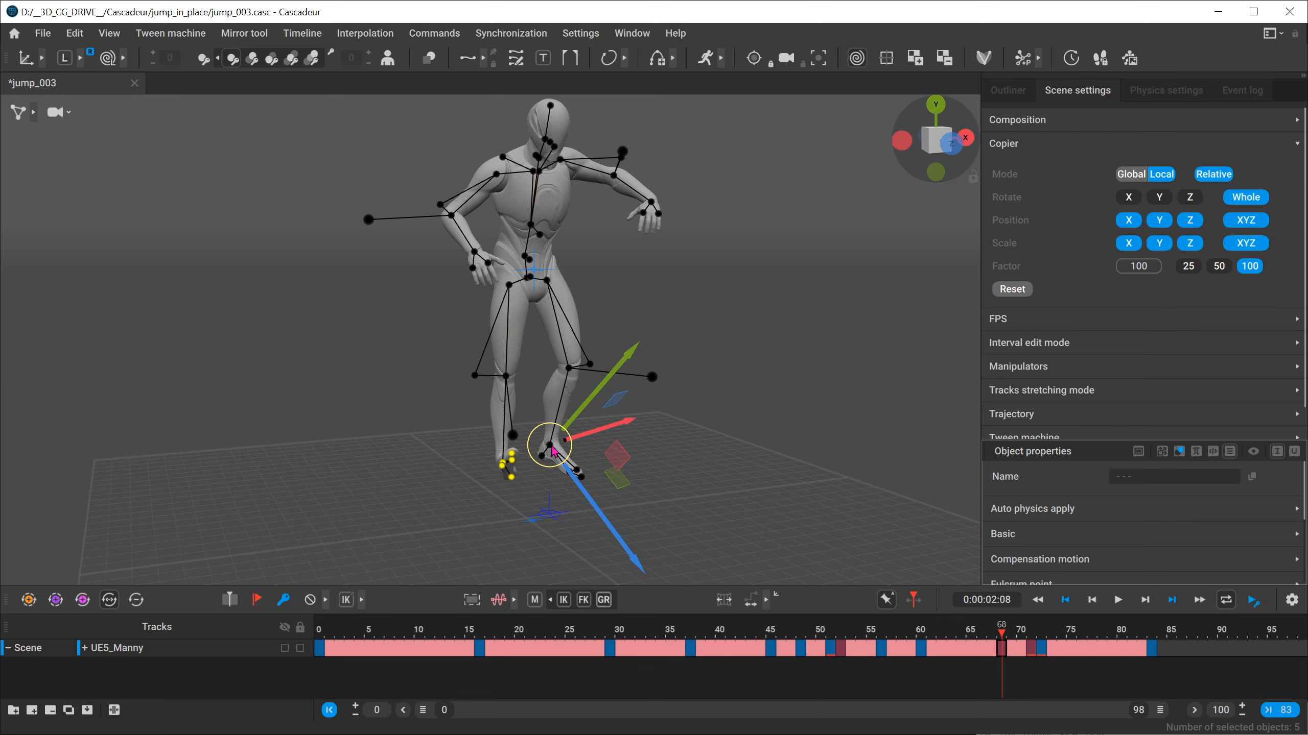
pyautogui.click(615, 180)
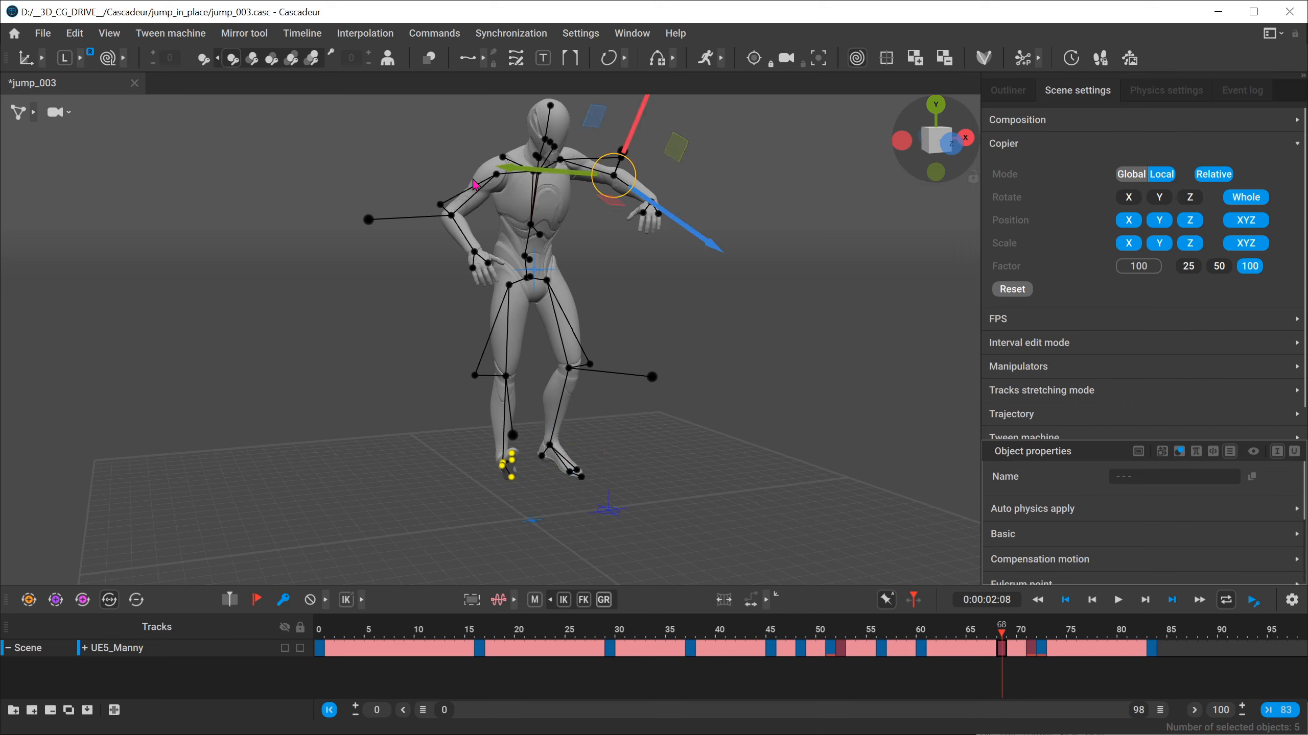
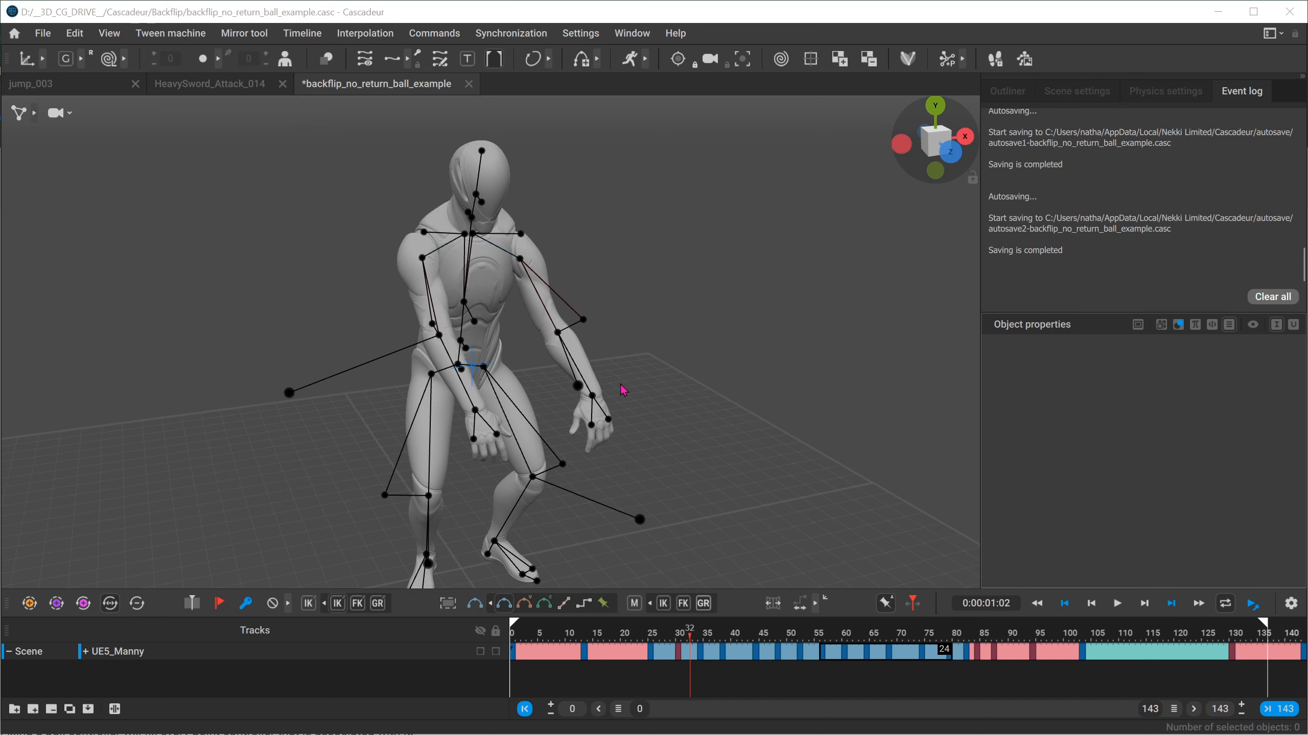
# Step: In the backflip_no_return_ball_example scene, select the left hand points and examine the IK, FK and global forward kinematics options
pyautogui.click(592, 443)
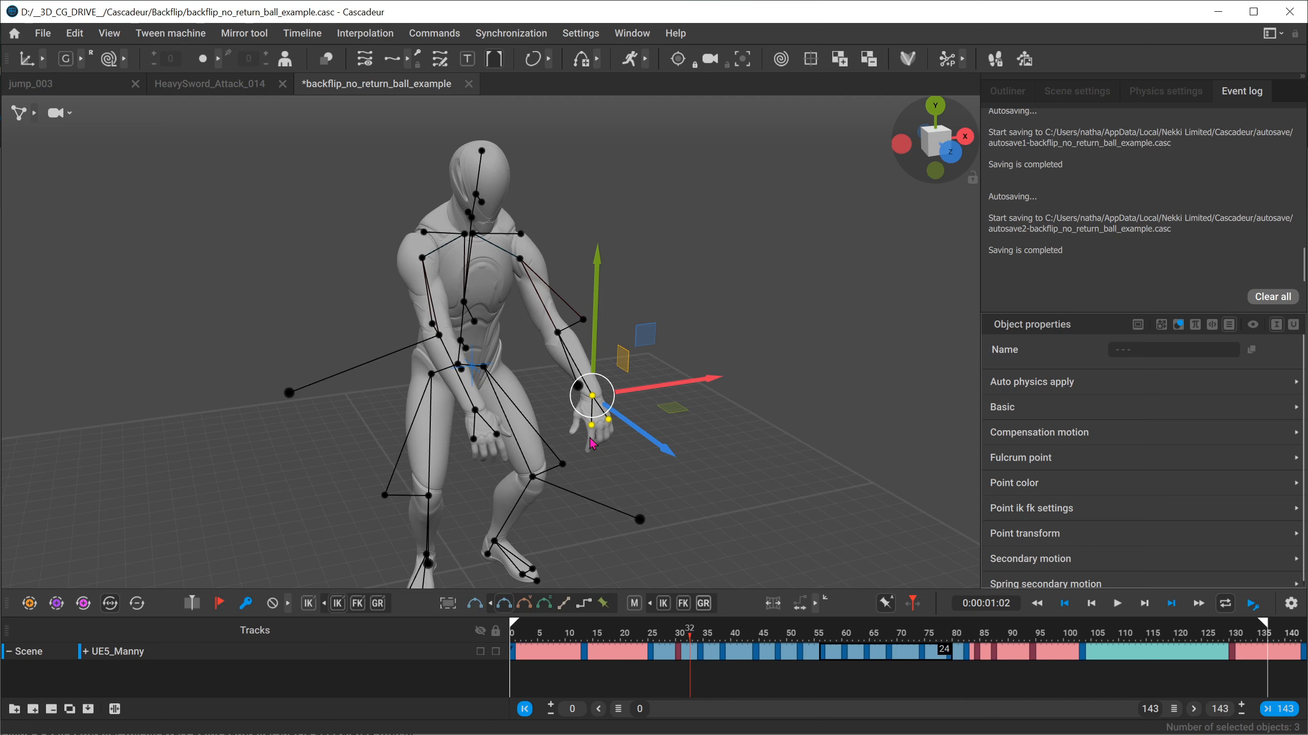
pyautogui.press('r')
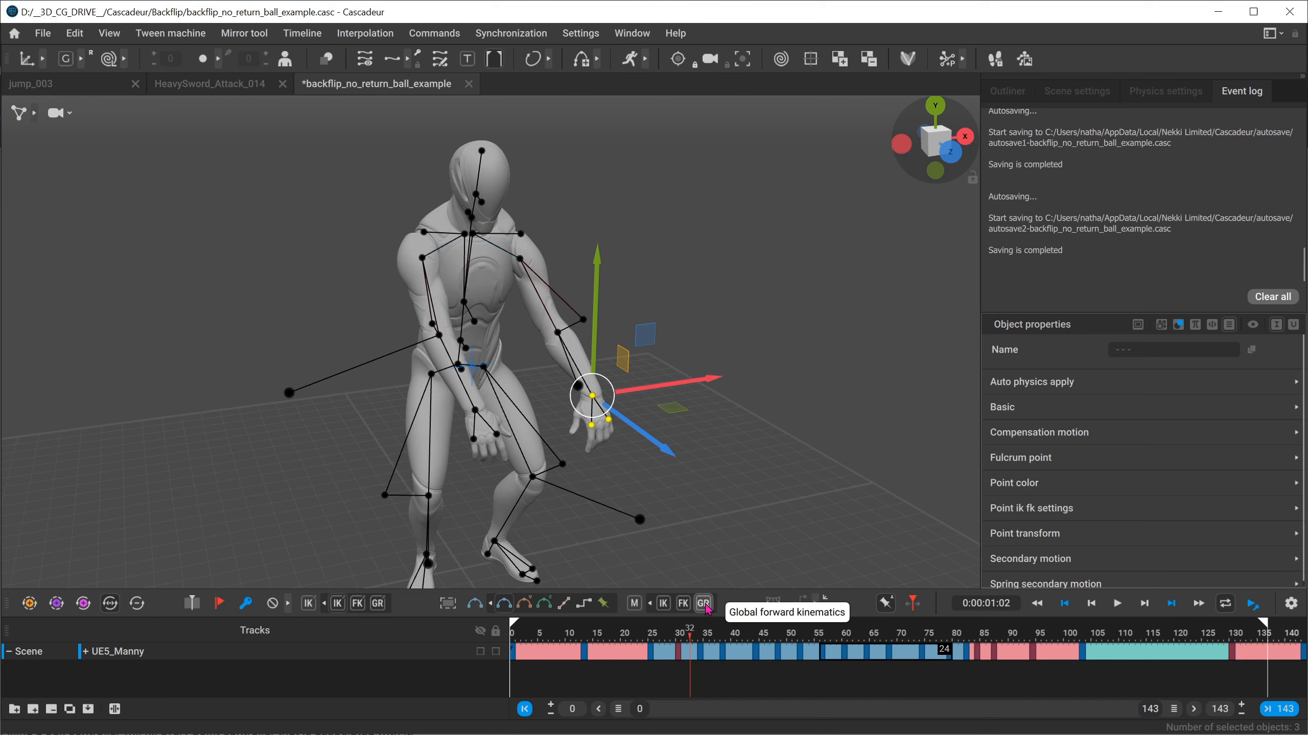
pyautogui.click(699, 196)
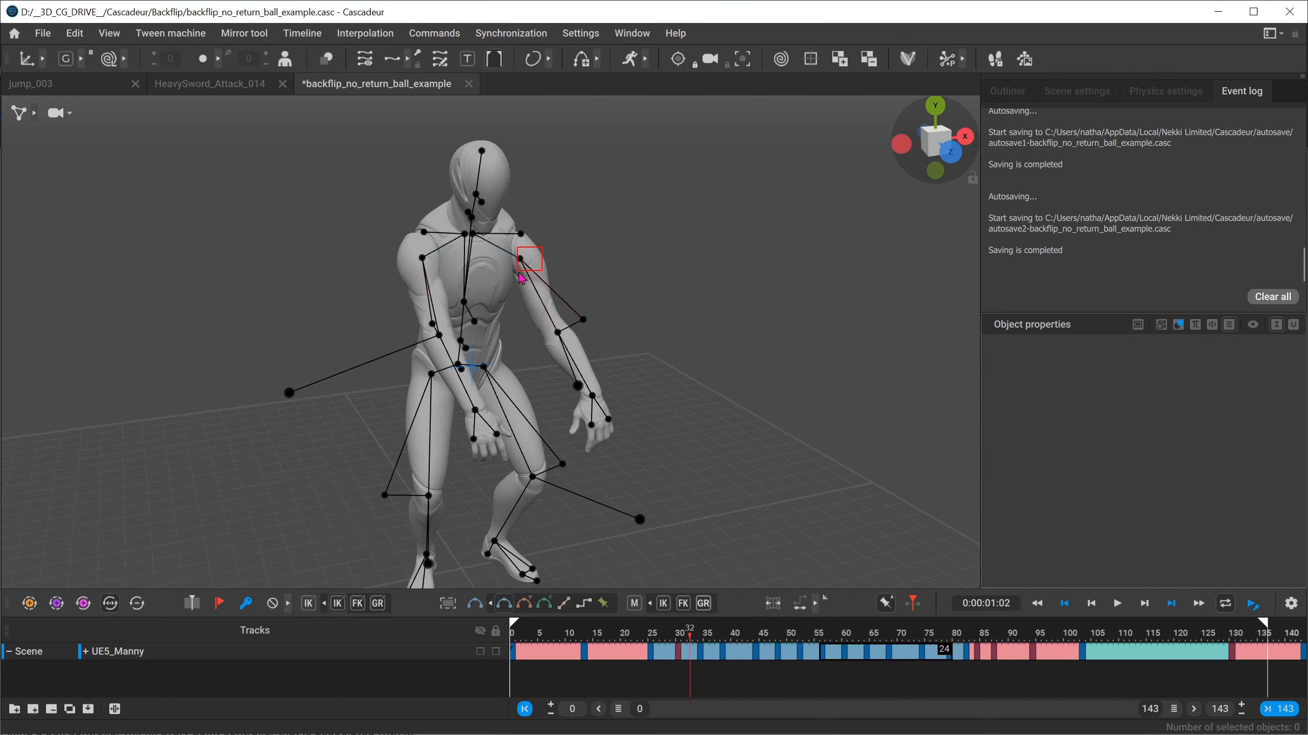
pyautogui.click(589, 455)
pyautogui.click(736, 329)
pyautogui.click(593, 401)
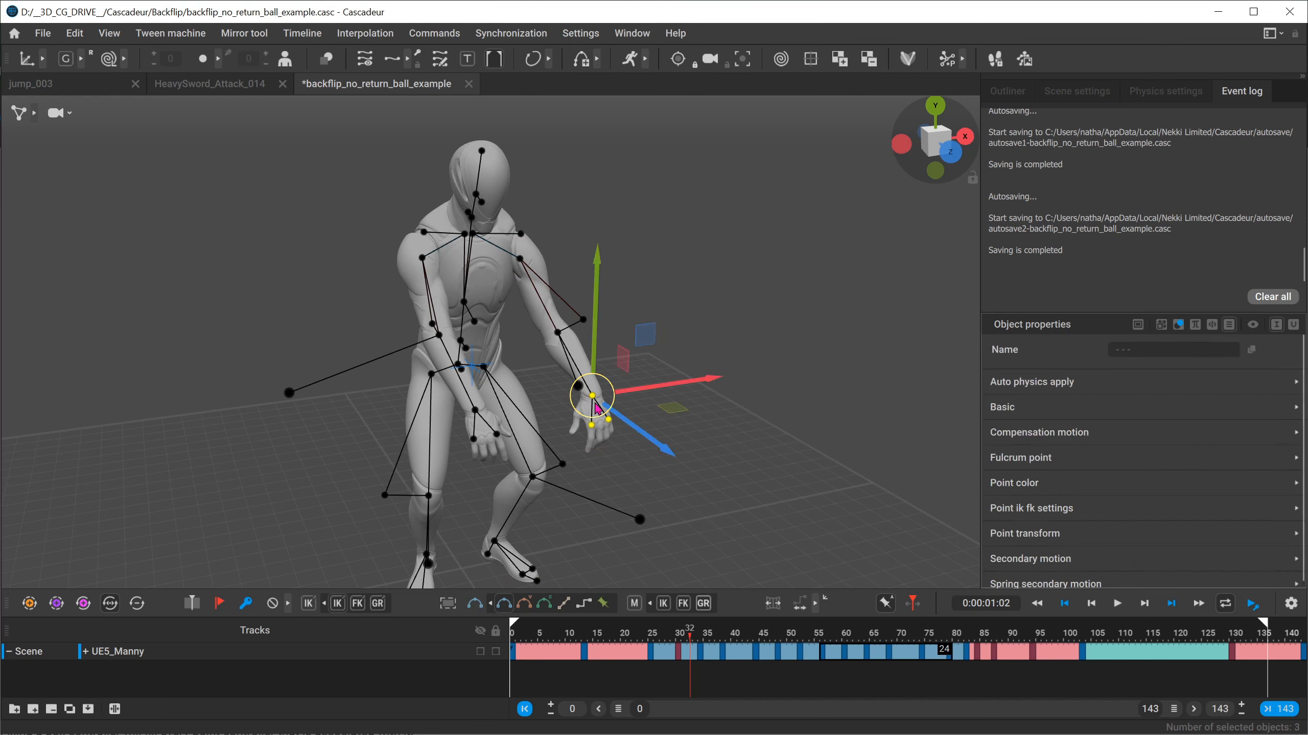
pyautogui.moveTo(596, 410)
pyautogui.mouseDown()
pyautogui.moveTo(657, 346)
pyautogui.moveTo(703, 381)
pyautogui.moveTo(587, 381)
pyautogui.moveTo(726, 273)
pyautogui.moveTo(707, 374)
pyautogui.moveTo(707, 299)
pyautogui.moveTo(736, 376)
pyautogui.moveTo(718, 319)
pyautogui.moveTo(610, 302)
pyautogui.moveTo(731, 278)
pyautogui.moveTo(648, 301)
pyautogui.moveTo(616, 381)
pyautogui.moveTo(623, 321)
pyautogui.moveTo(619, 394)
pyautogui.moveTo(597, 408)
pyautogui.mouseUp()
pyautogui.click(561, 247)
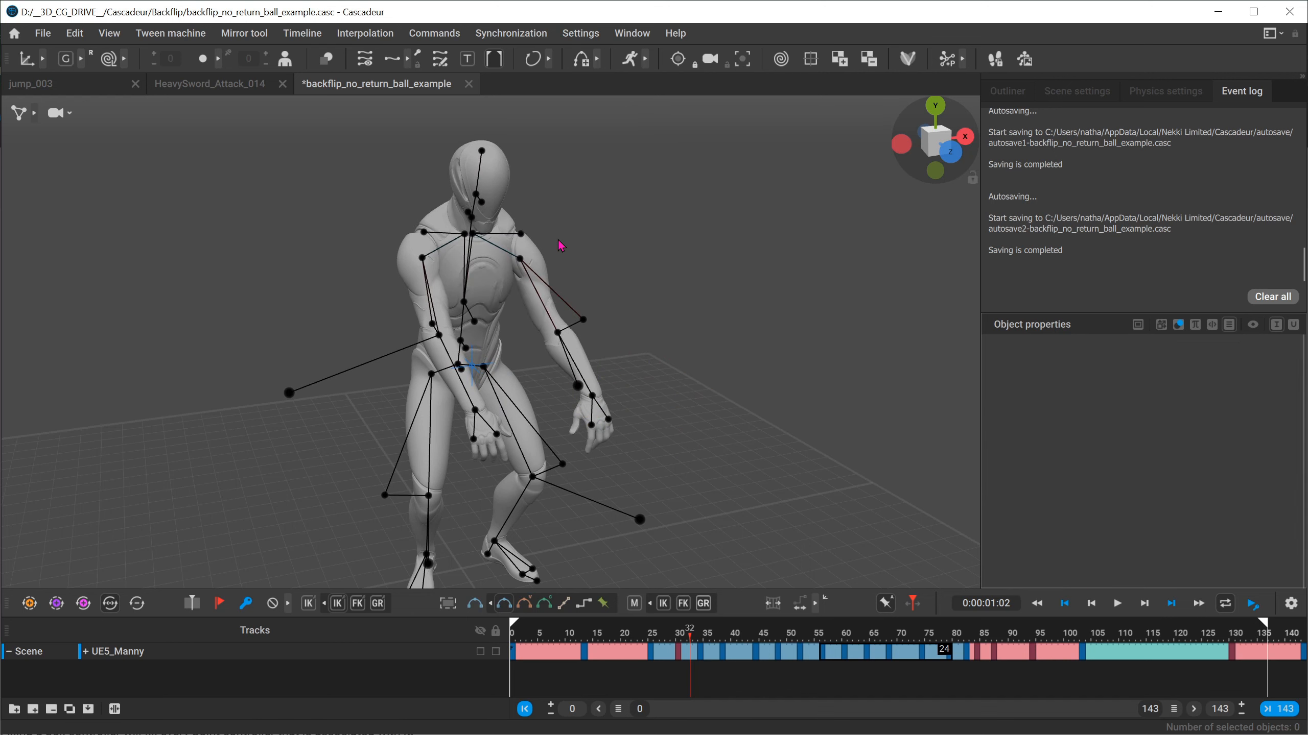
# Step: Select the left shoulder, upper arm and clavicle points in turn to examine the upper part of the arm chain
pyautogui.click(521, 295)
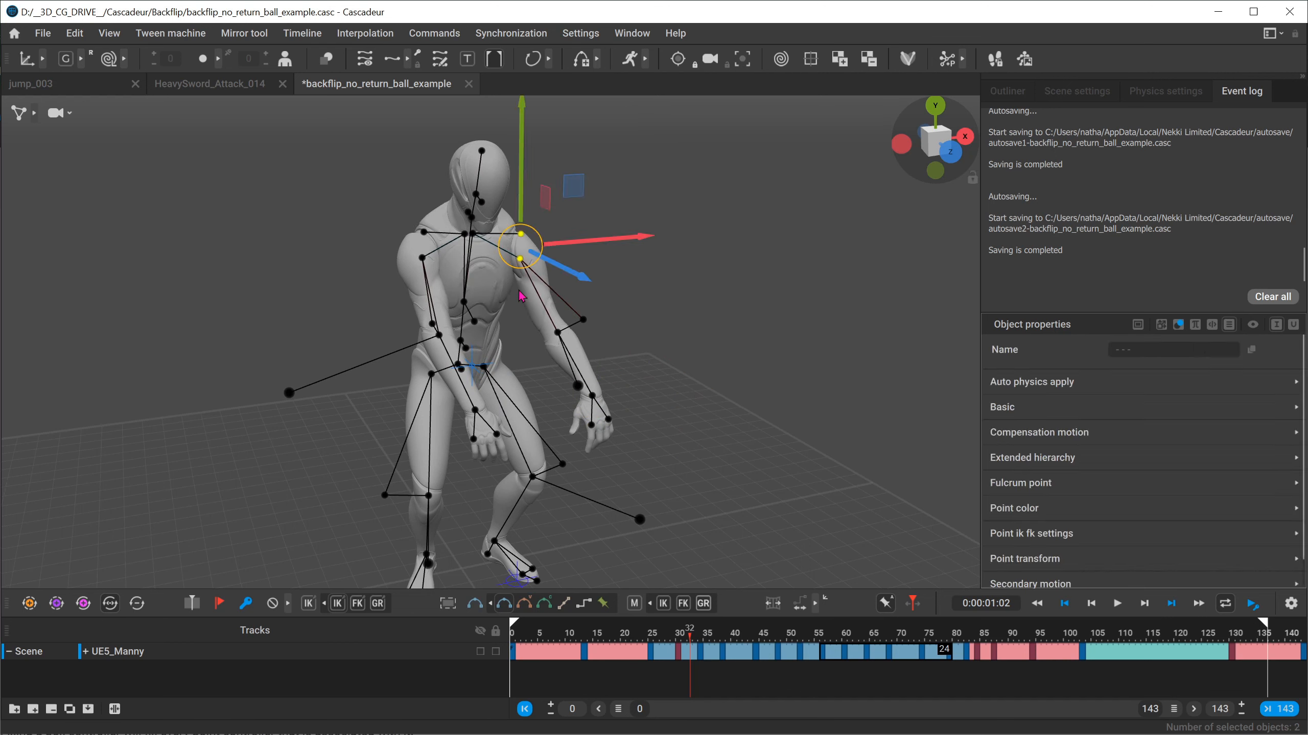
pyautogui.click(593, 278)
pyautogui.click(520, 259)
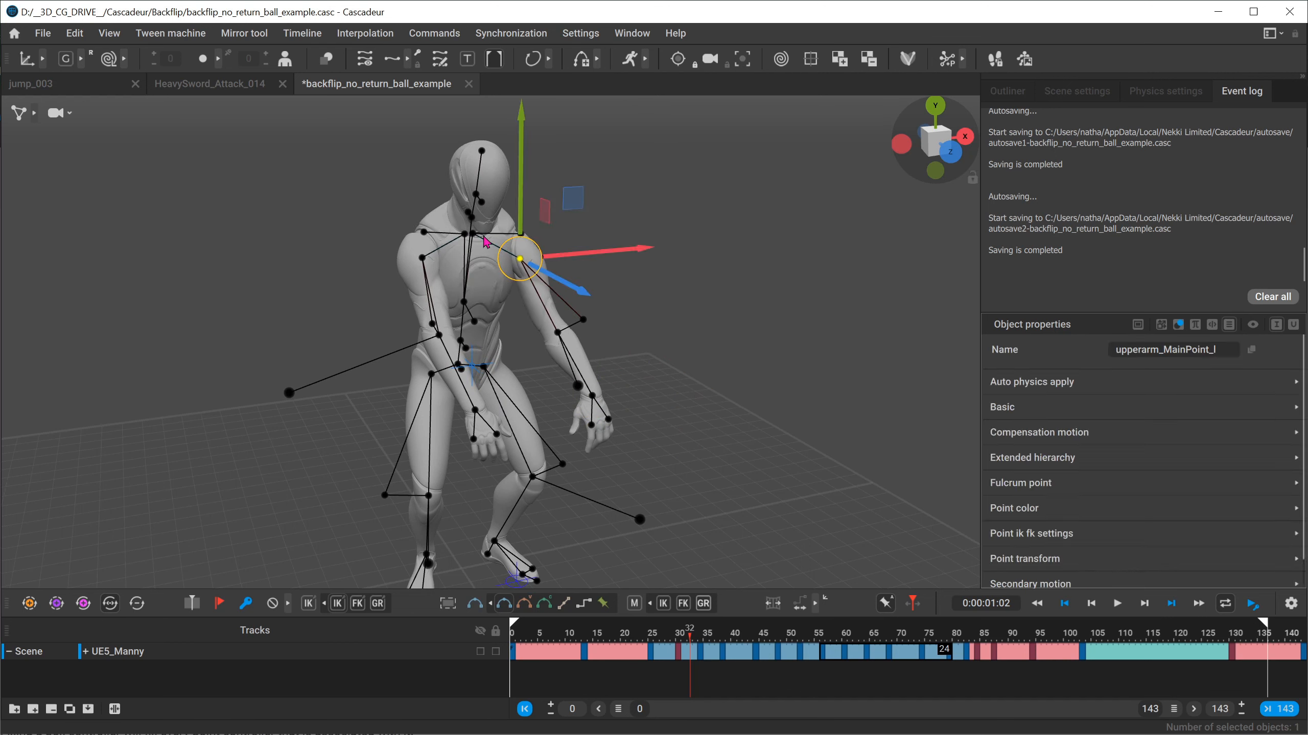
pyautogui.click(472, 234)
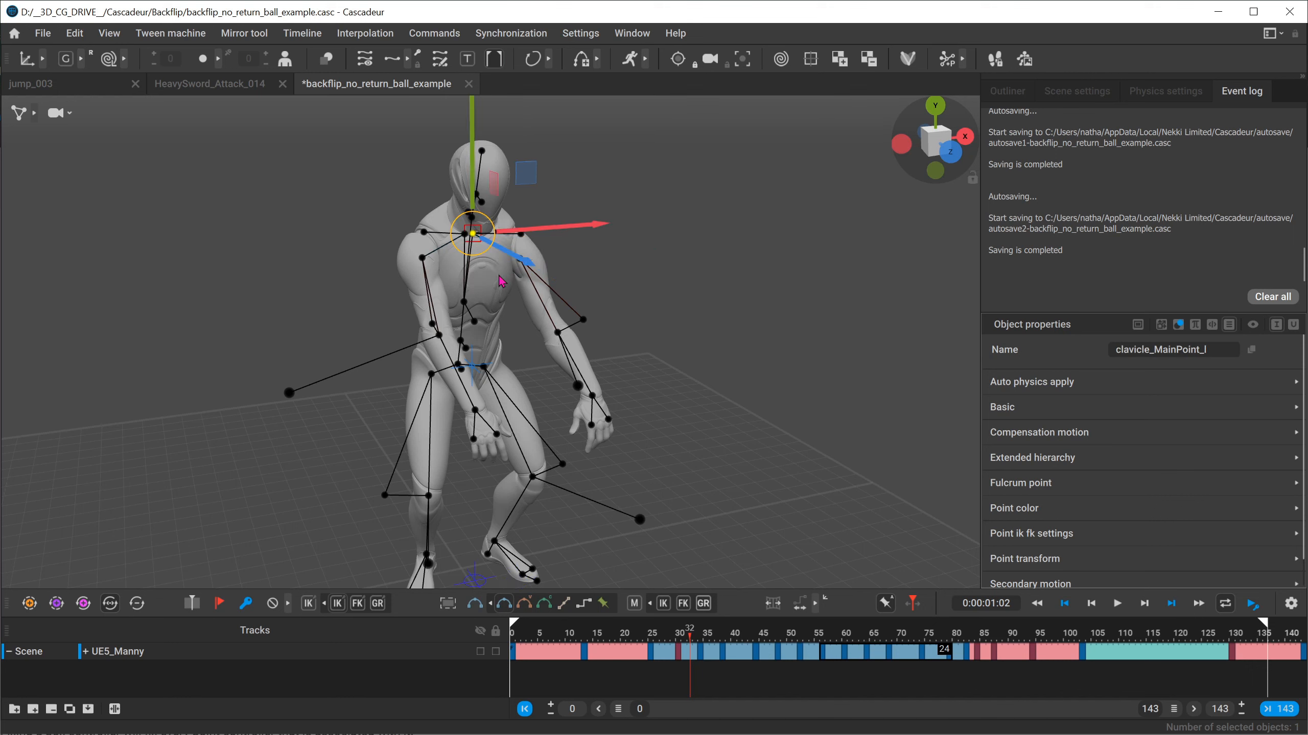
pyautogui.click(660, 397)
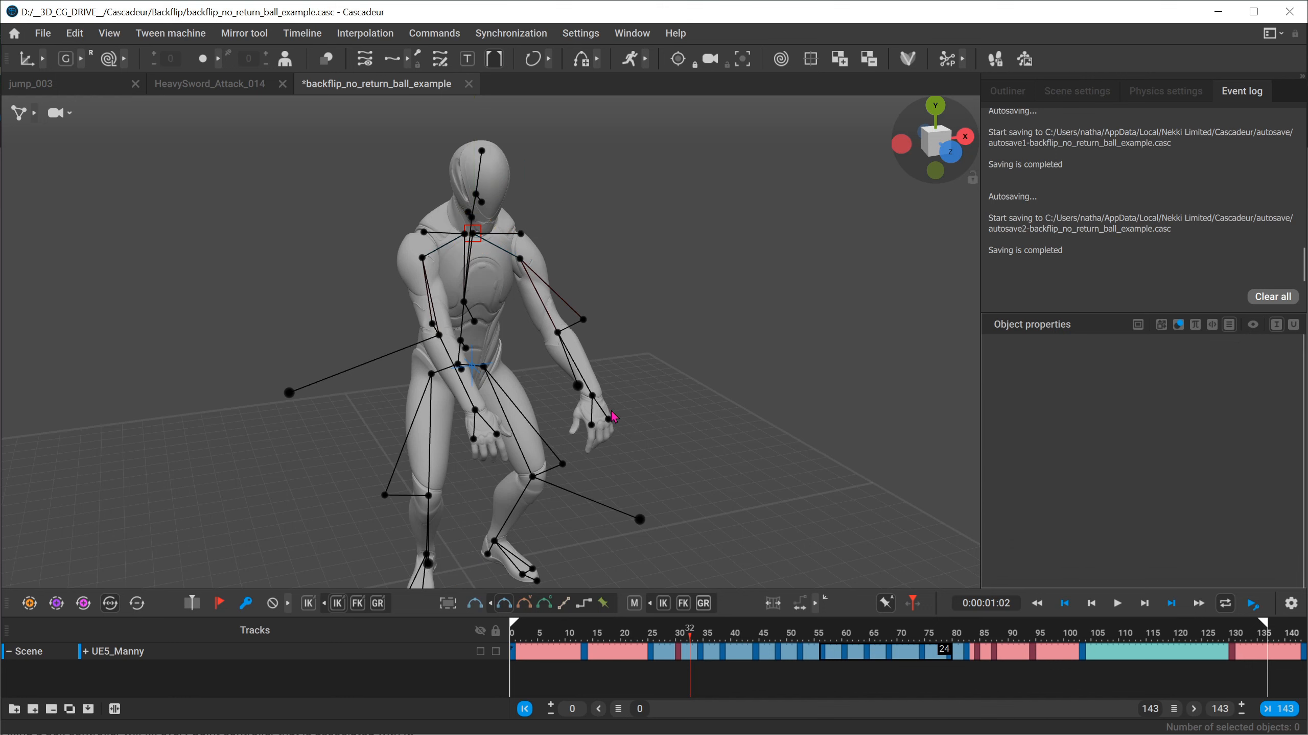
# Step: Examine both ends of the left arm chain by selecting the hand main point, the clavicle point and the two outer hand points
pyautogui.click(594, 397)
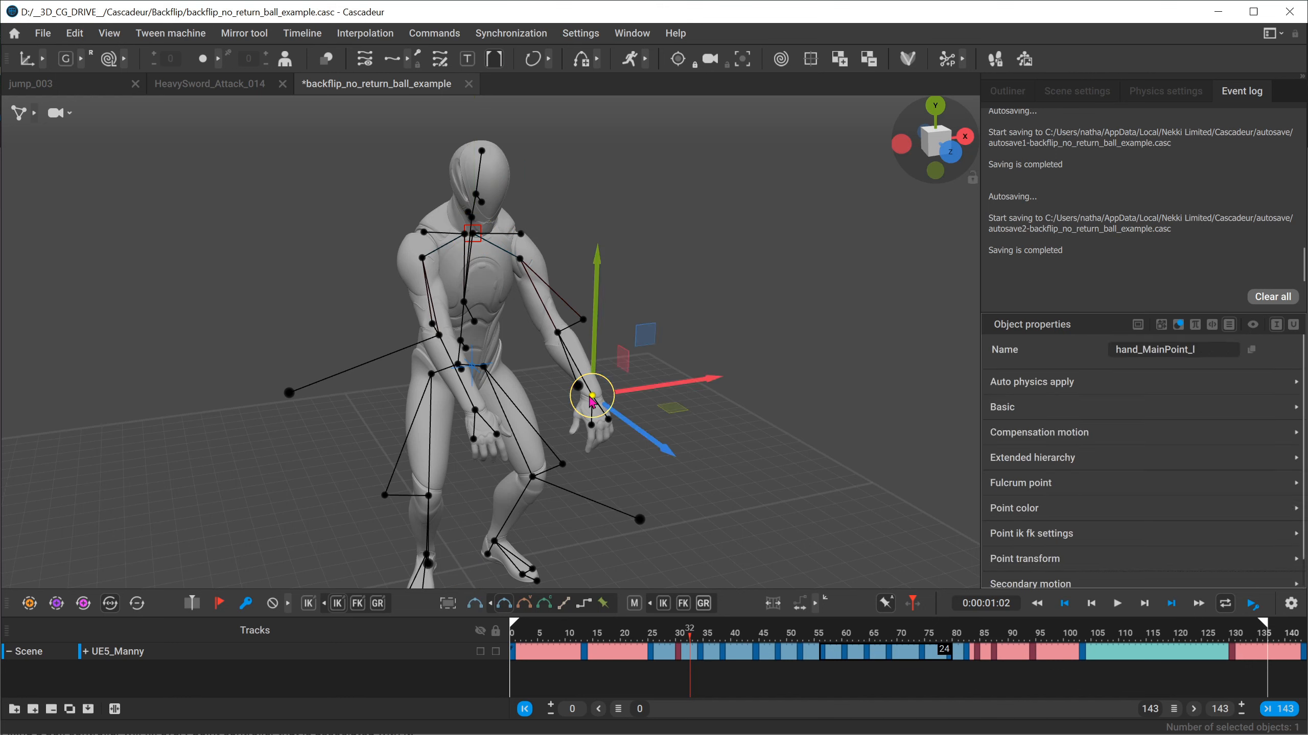
pyautogui.moveTo(607, 401)
pyautogui.mouseDown()
pyautogui.moveTo(626, 346)
pyautogui.moveTo(705, 298)
pyautogui.moveTo(574, 397)
pyautogui.moveTo(661, 147)
pyautogui.moveTo(569, 313)
pyautogui.moveTo(514, 322)
pyautogui.moveTo(597, 249)
pyautogui.moveTo(605, 319)
pyautogui.moveTo(582, 407)
pyautogui.mouseUp()
pyautogui.click(547, 207)
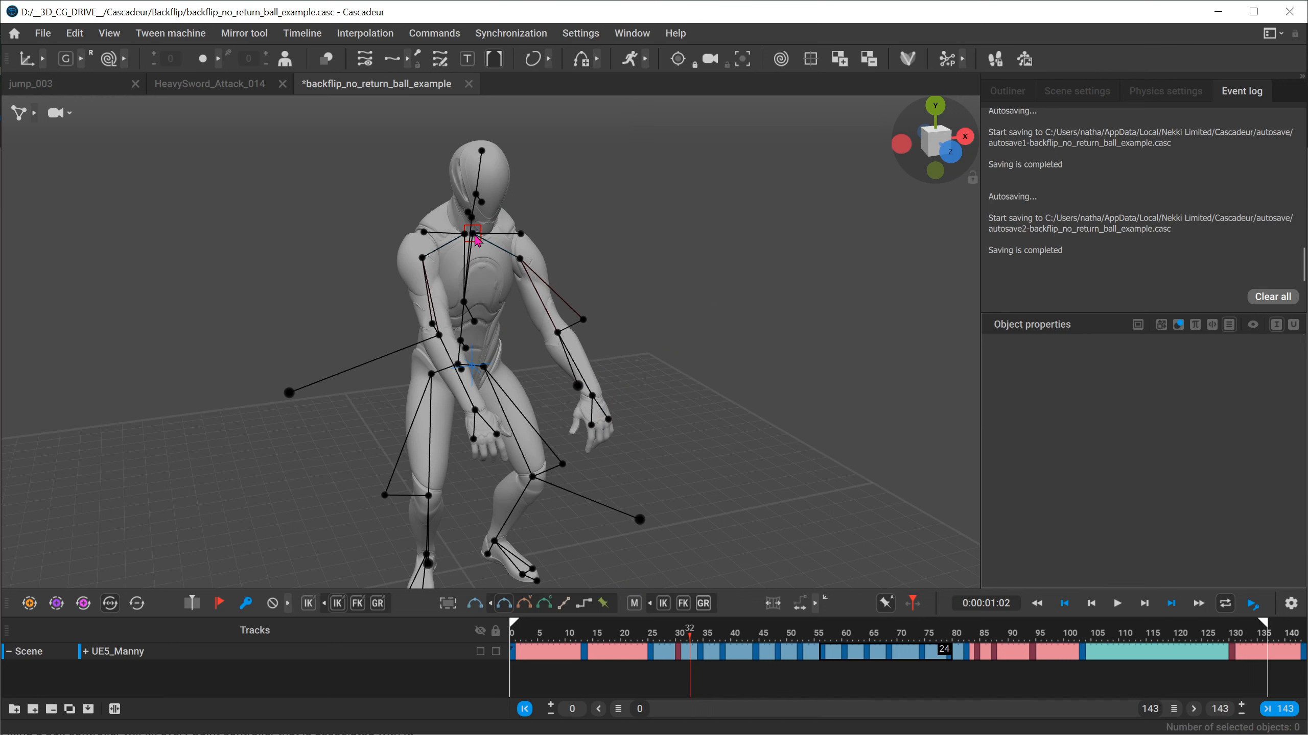
pyautogui.click(472, 233)
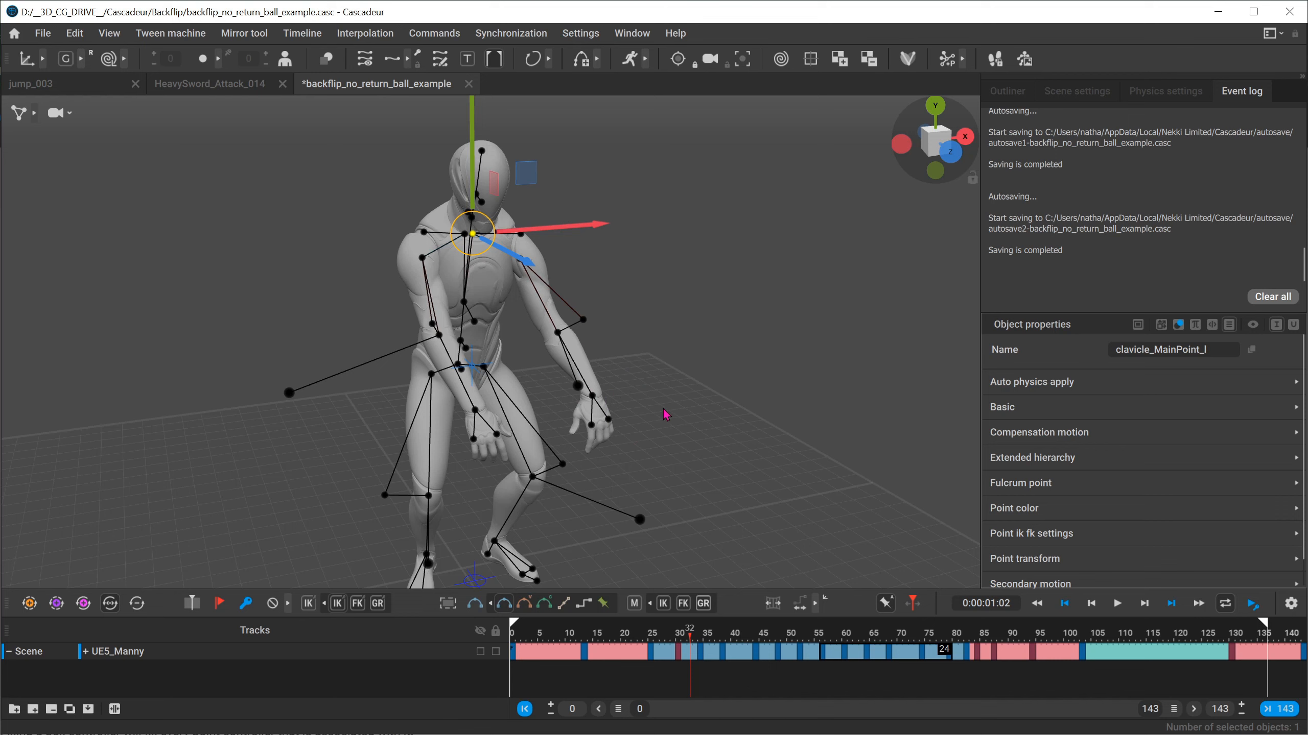
pyautogui.moveTo(621, 414); pyautogui.dragTo(587, 443)
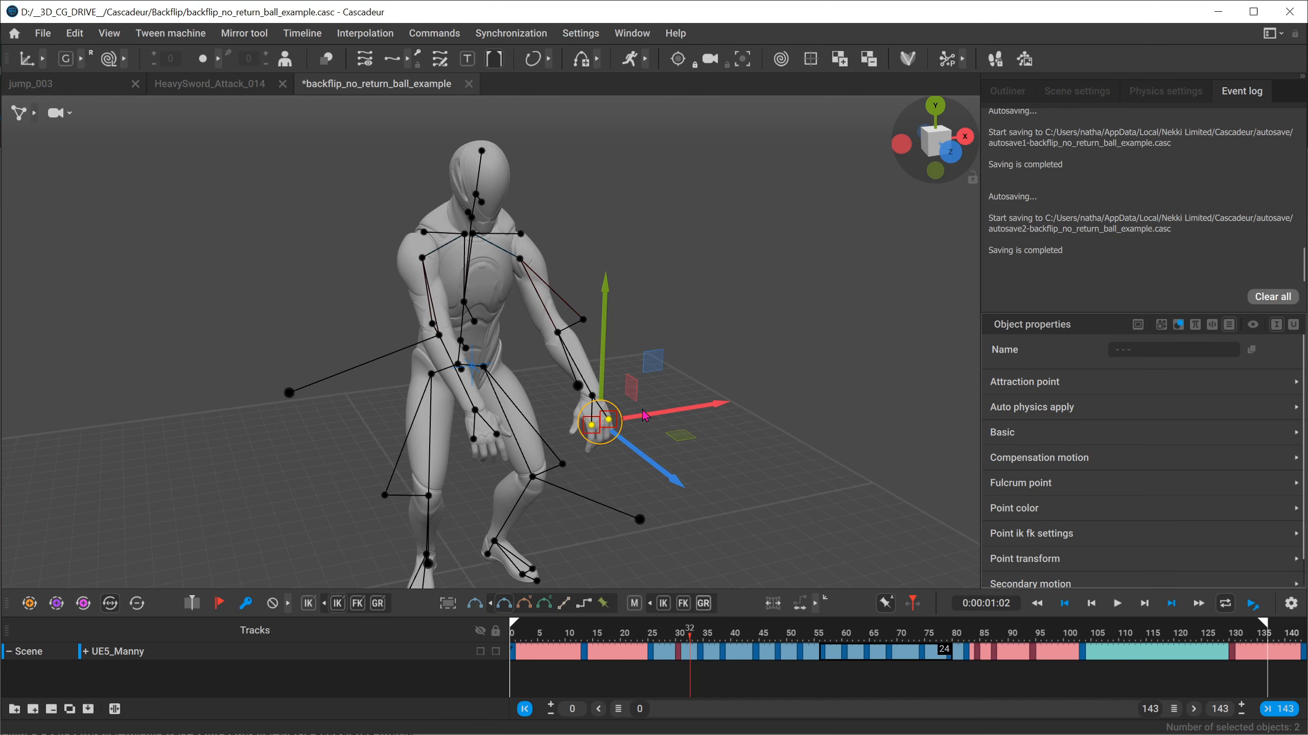
pyautogui.click(771, 369)
pyautogui.click(592, 395)
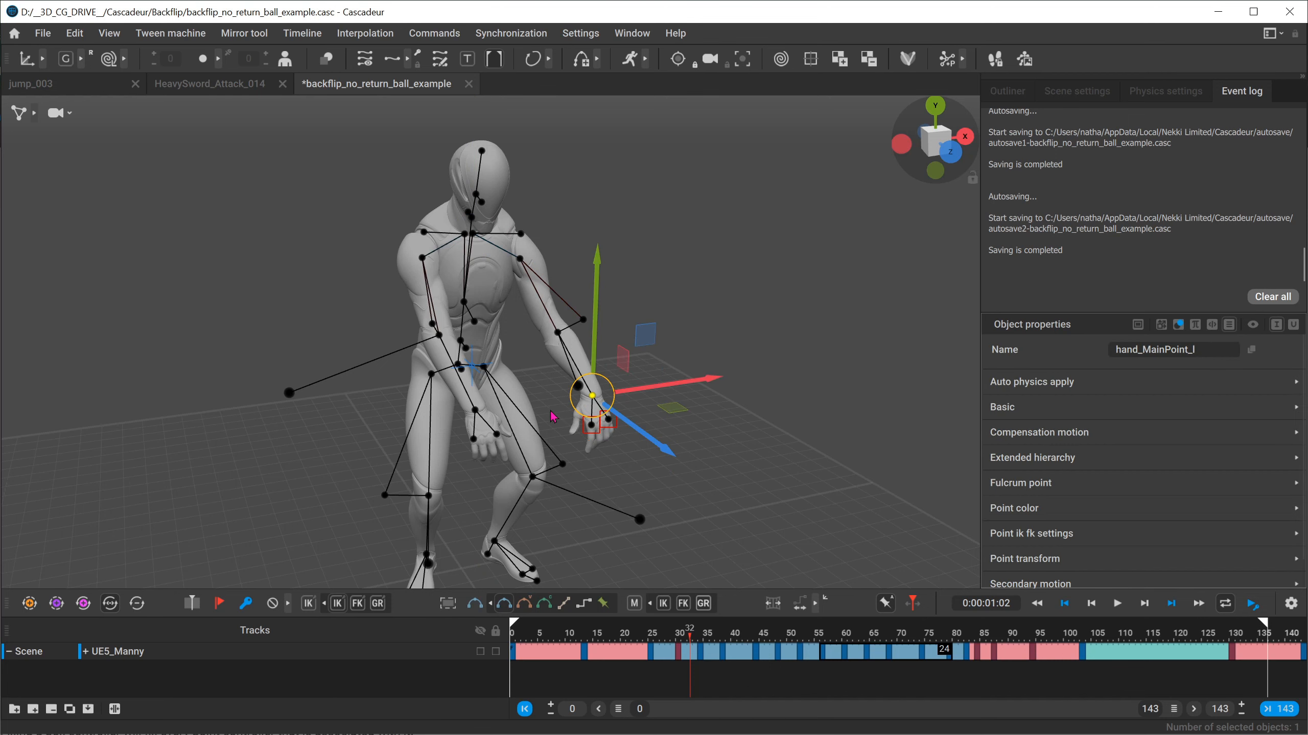
# Step: Select the two outer left hand points and examine the crouching pose at frame 32 from several angles
pyautogui.keyDown('alt'); pyautogui.moveTo(554, 418); pyautogui.dragTo(669, 383); pyautogui.keyUp('alt')
pyautogui.moveTo(746, 301)
pyautogui.mouseDown()
pyautogui.moveTo(763, 293)
pyautogui.moveTo(721, 325)
pyautogui.moveTo(746, 314)
pyautogui.moveTo(691, 330)
pyautogui.moveTo(746, 307)
pyautogui.moveTo(720, 320)
pyautogui.moveTo(743, 305)
pyautogui.moveTo(727, 304)
pyautogui.mouseUp()
pyautogui.click(829, 306)
pyautogui.keyDown('alt'); pyautogui.moveTo(829, 306); pyautogui.dragTo(707, 309); pyautogui.keyUp('alt')
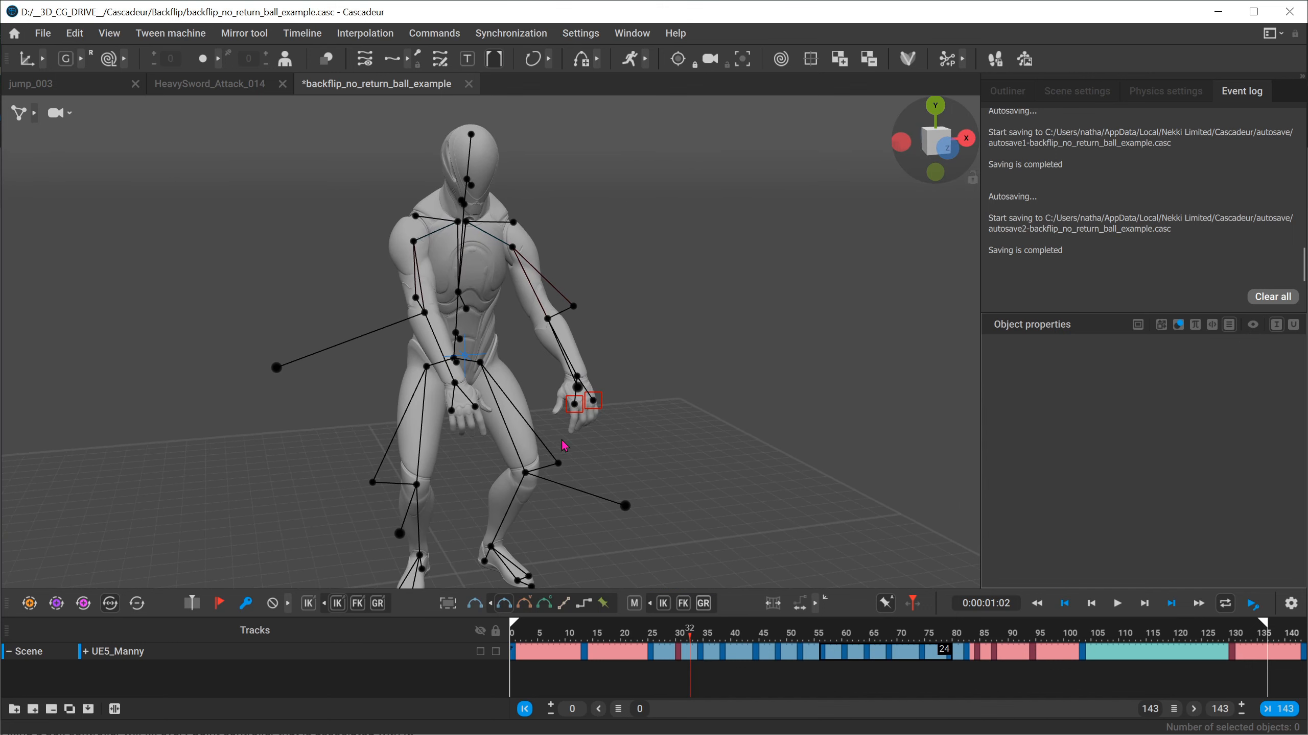
pyautogui.keyDown('alt'); pyautogui.moveTo(514, 571); pyautogui.dragTo(525, 442, button='middle'); pyautogui.keyUp('alt')
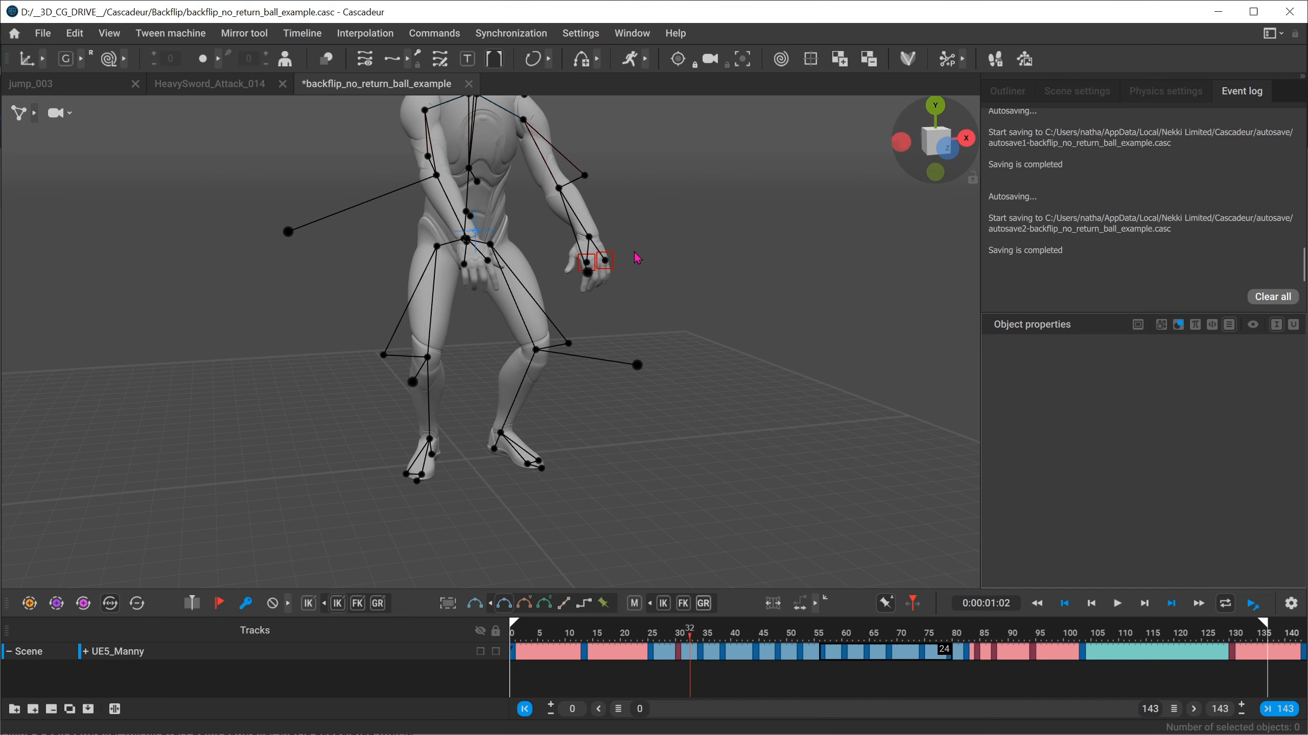
pyautogui.click(568, 274)
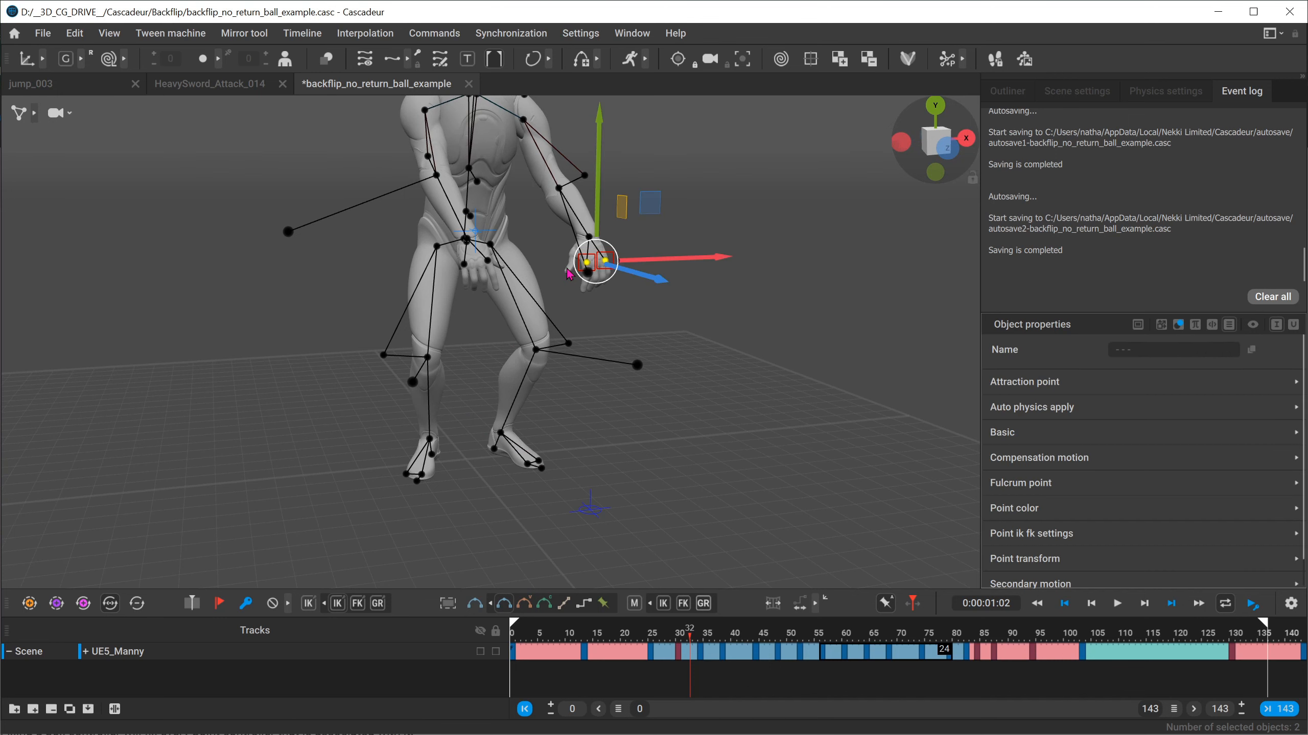
pyautogui.keyDown('alt'); pyautogui.moveTo(554, 239); pyautogui.dragTo(577, 384, button='middle'); pyautogui.keyUp('alt')
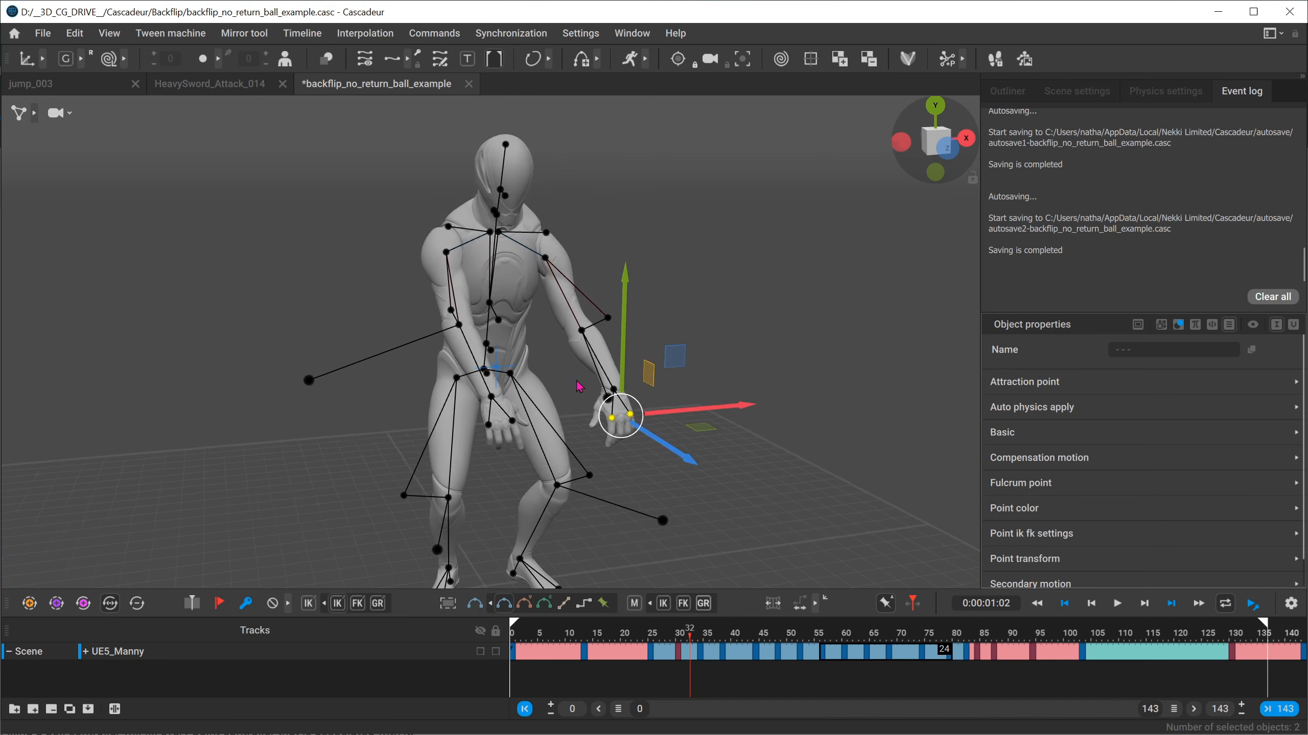
pyautogui.keyDown('alt'); pyautogui.moveTo(577, 383); pyautogui.dragTo(482, 412, button='right'); pyautogui.keyUp('alt')
pyautogui.keyDown('alt'); pyautogui.moveTo(481, 412); pyautogui.dragTo(485, 456); pyautogui.keyUp('alt')
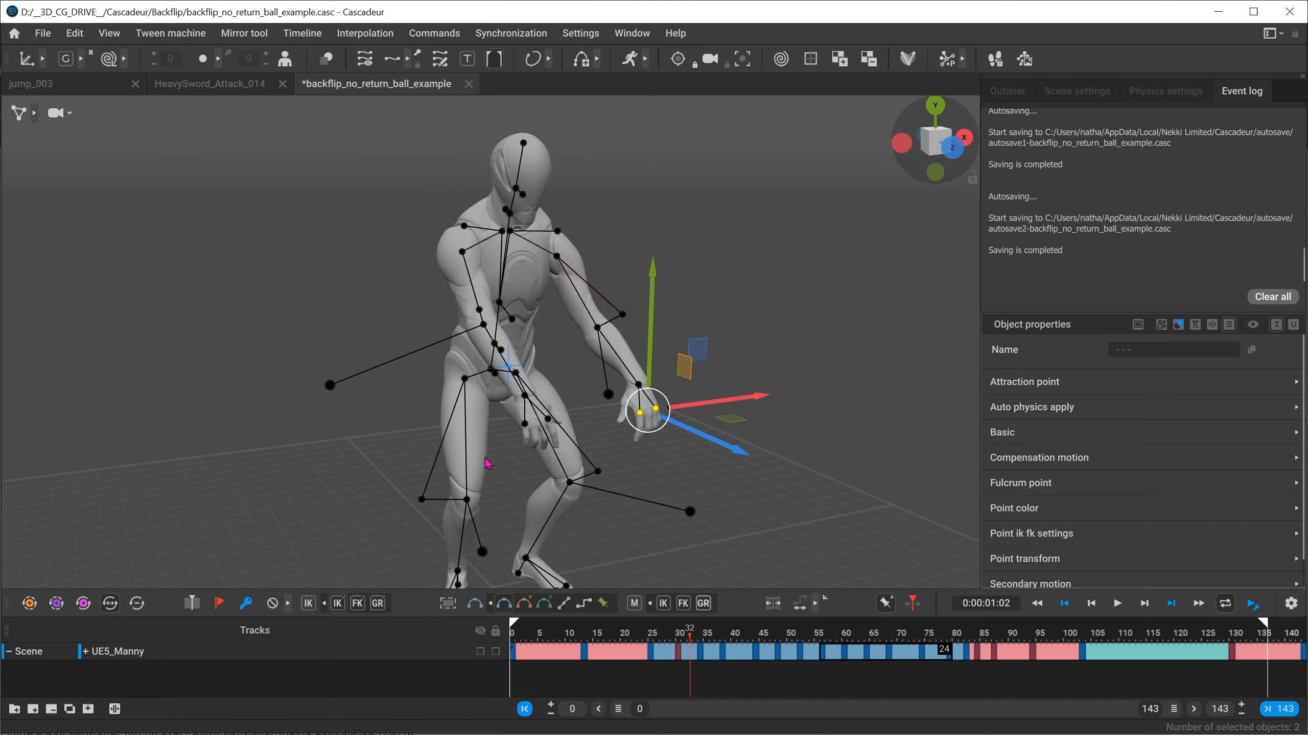
pyautogui.keyDown('alt'); pyautogui.moveTo(485, 456); pyautogui.dragTo(496, 427, button='middle'); pyautogui.keyUp('alt')
pyautogui.keyDown('alt'); pyautogui.moveTo(496, 428); pyautogui.dragTo(414, 439, button='right'); pyautogui.keyUp('alt')
# Step: Scrub the animation from the start to frame 60, examining the arm swing and the jump from different angles
pyautogui.moveTo(628, 640); pyautogui.dragTo(510, 685)
pyautogui.moveTo(550, 631); pyautogui.dragTo(666, 631)
pyautogui.moveTo(694, 629); pyautogui.dragTo(717, 629)
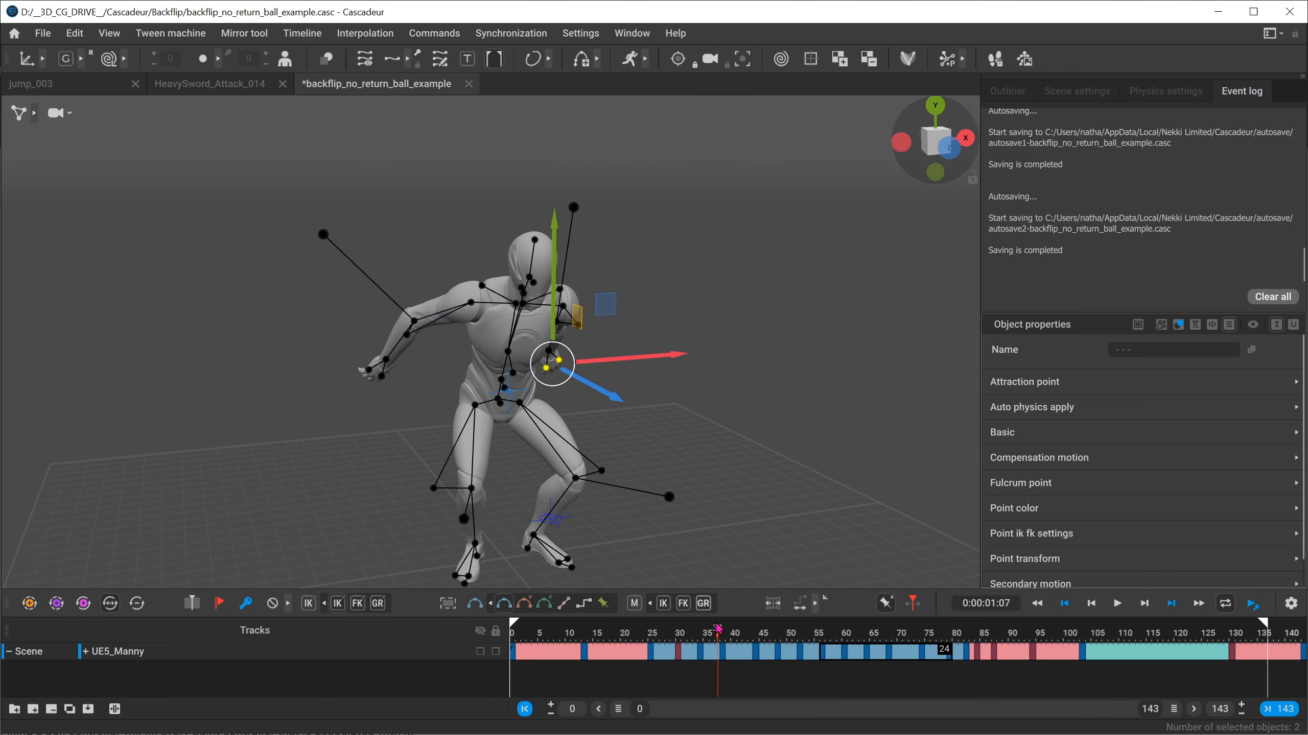
pyautogui.keyDown('alt'); pyautogui.moveTo(582, 566); pyautogui.dragTo(616, 508, button='middle'); pyautogui.keyUp('alt')
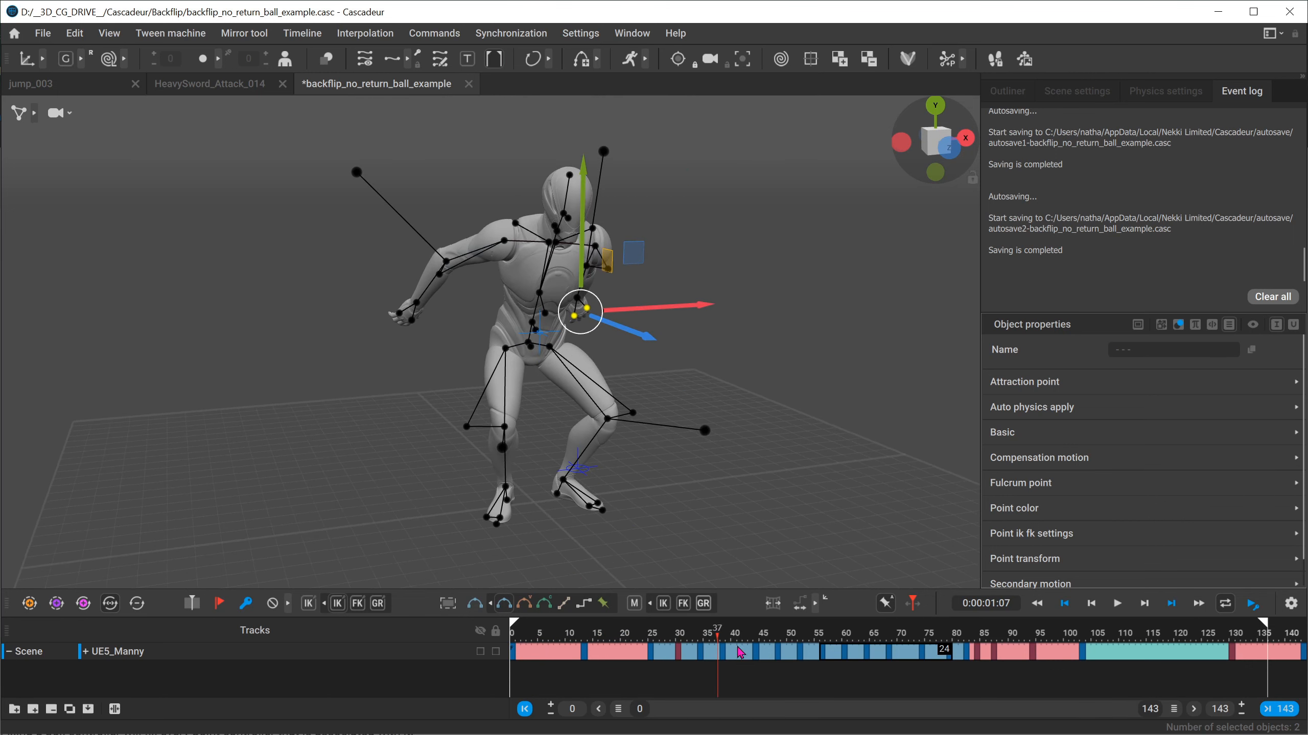
pyautogui.moveTo(717, 631); pyautogui.dragTo(777, 629)
pyautogui.keyDown('alt'); pyautogui.moveTo(445, 494); pyautogui.dragTo(589, 497); pyautogui.keyUp('alt')
pyautogui.moveTo(790, 643); pyautogui.dragTo(845, 629)
pyautogui.scroll(-3, 636, 377)
pyautogui.keyDown('alt'); pyautogui.moveTo(658, 321); pyautogui.dragTo(668, 410, button='middle'); pyautogui.keyUp('alt')
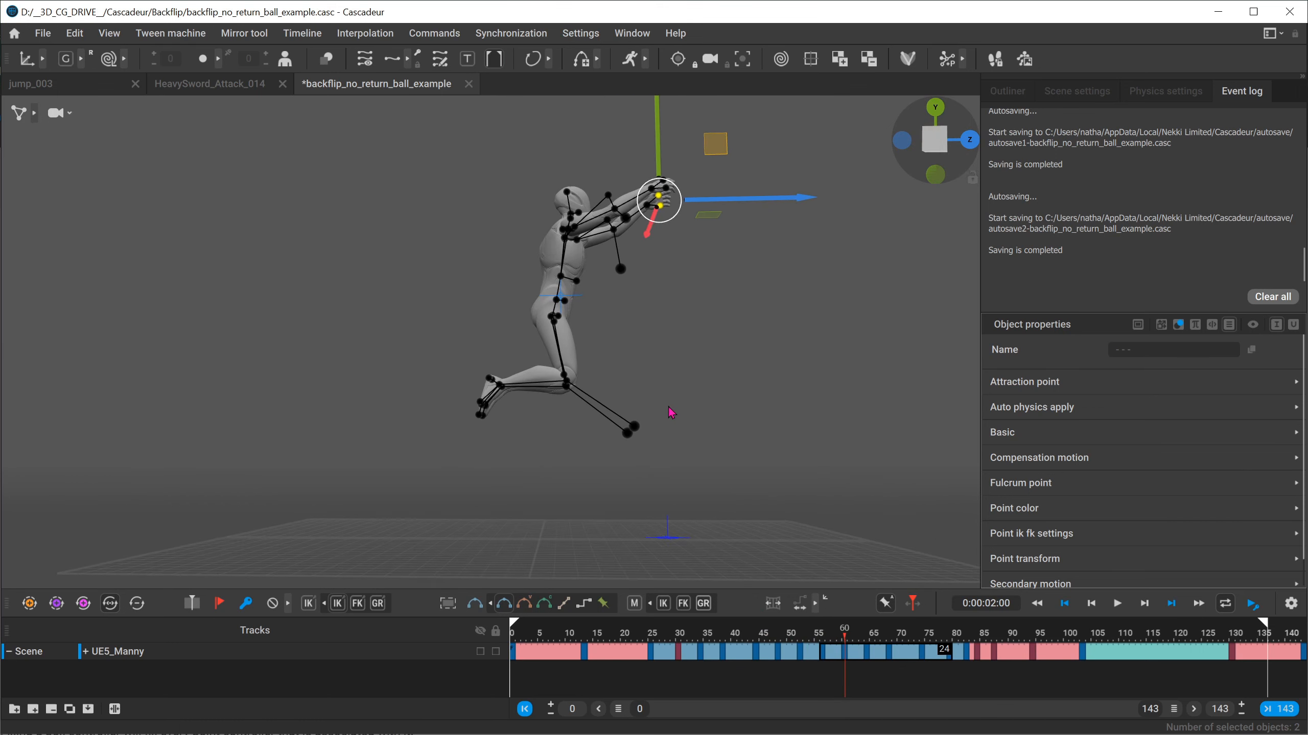
# Step: Examine the tucked airborne pose at frame 66 from several angles and return to the crouch at frame 51
pyautogui.moveTo(825, 633); pyautogui.dragTo(878, 622)
pyautogui.keyDown('alt'); pyautogui.moveTo(578, 359); pyautogui.dragTo(578, 438, button='middle'); pyautogui.keyUp('alt')
pyautogui.keyDown('alt'); pyautogui.moveTo(578, 437); pyautogui.dragTo(777, 497, button='right'); pyautogui.keyUp('alt')
pyautogui.keyDown('alt'); pyautogui.moveTo(778, 497); pyautogui.dragTo(593, 524); pyautogui.keyUp('alt')
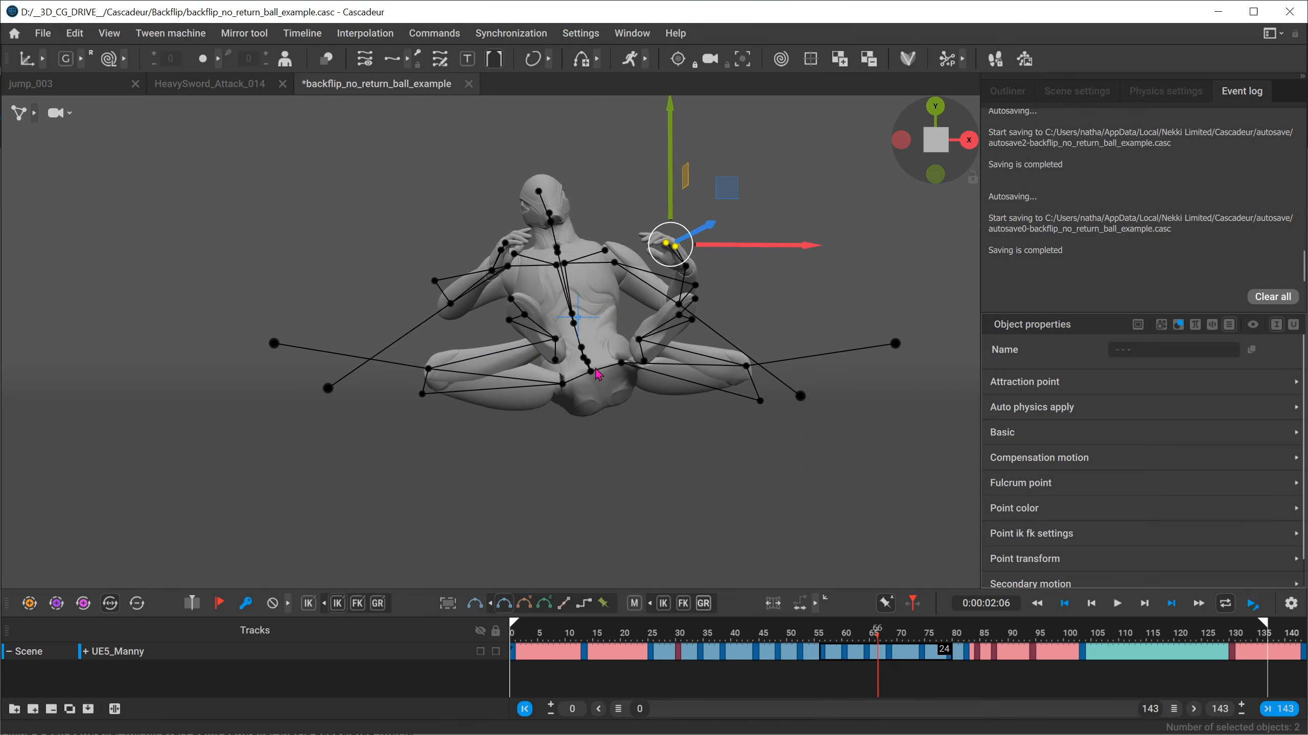
pyautogui.keyDown('alt'); pyautogui.moveTo(505, 357); pyautogui.dragTo(649, 367); pyautogui.keyUp('alt')
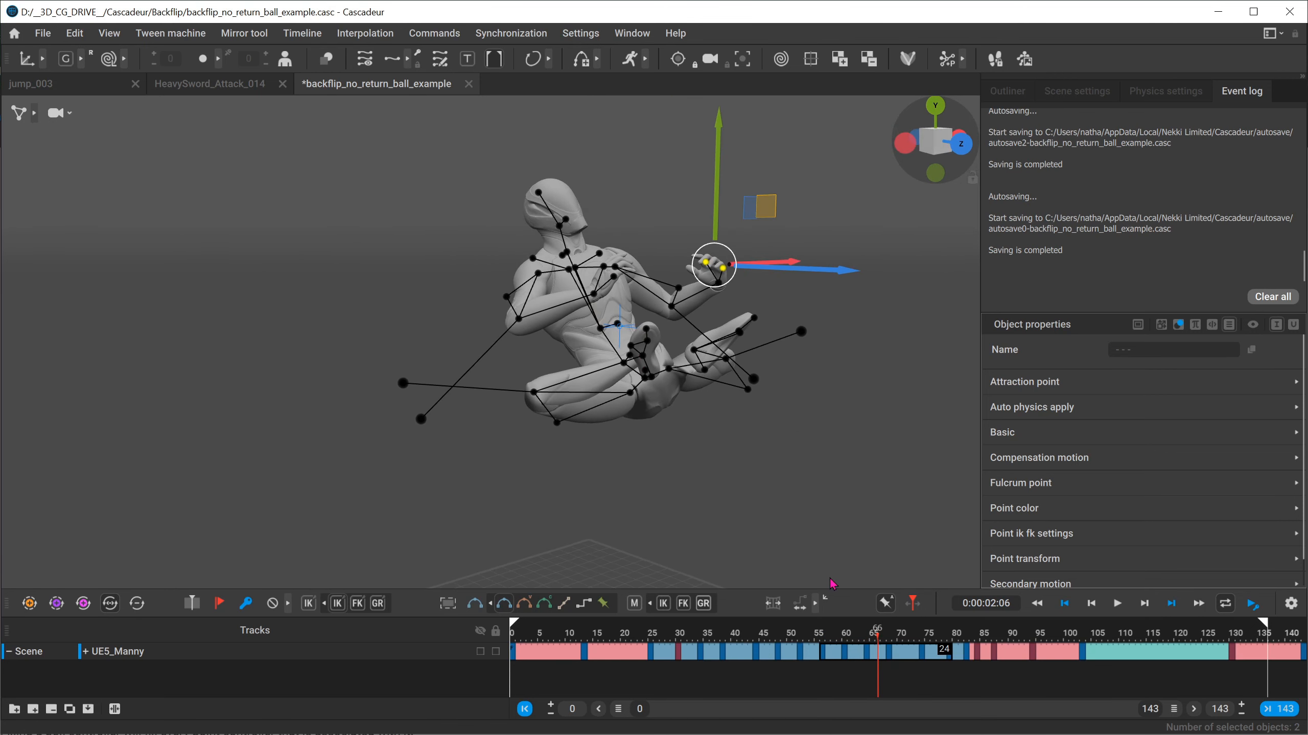
pyautogui.moveTo(880, 644); pyautogui.dragTo(794, 644)
pyautogui.keyDown('alt'); pyautogui.moveTo(633, 462); pyautogui.dragTo(684, 412); pyautogui.keyUp('alt')
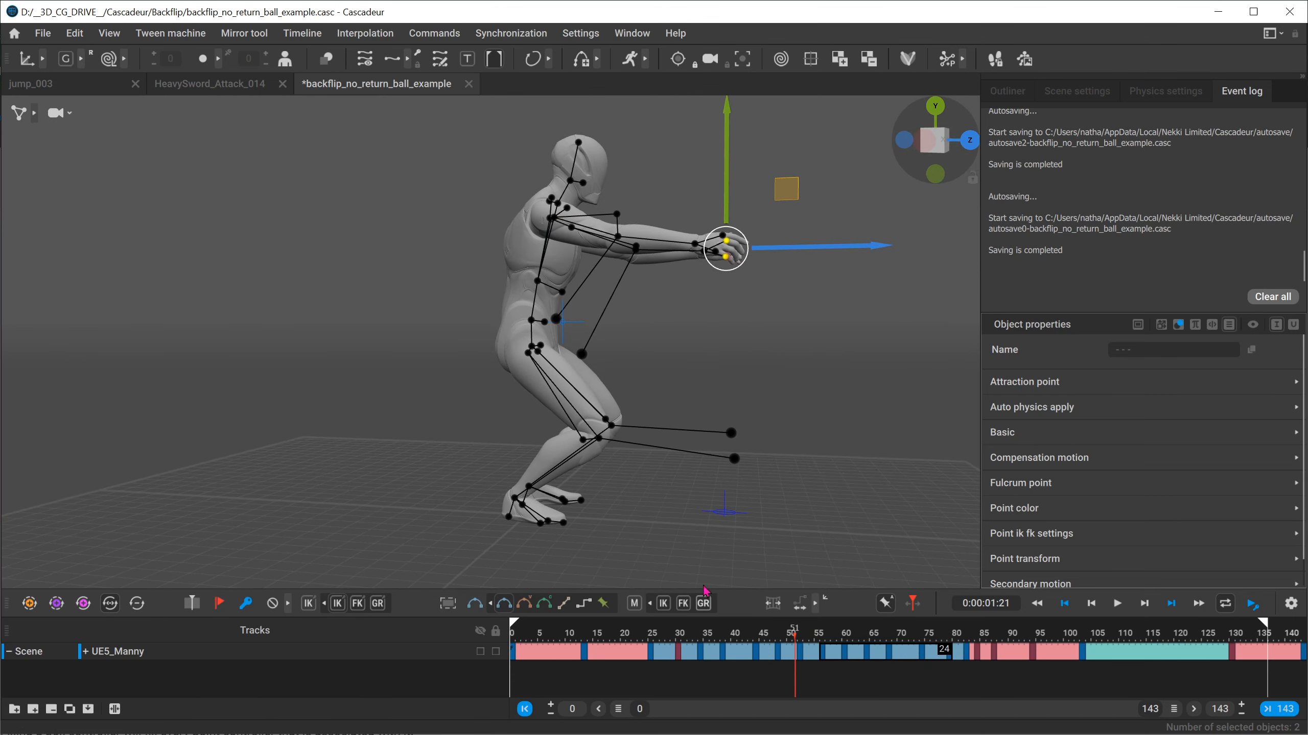
# Step: Expand the UE5_Manny track to show its Head, Legs and Arms tracks
pyautogui.click(86, 652)
pyautogui.scroll(-2, 285, 678)
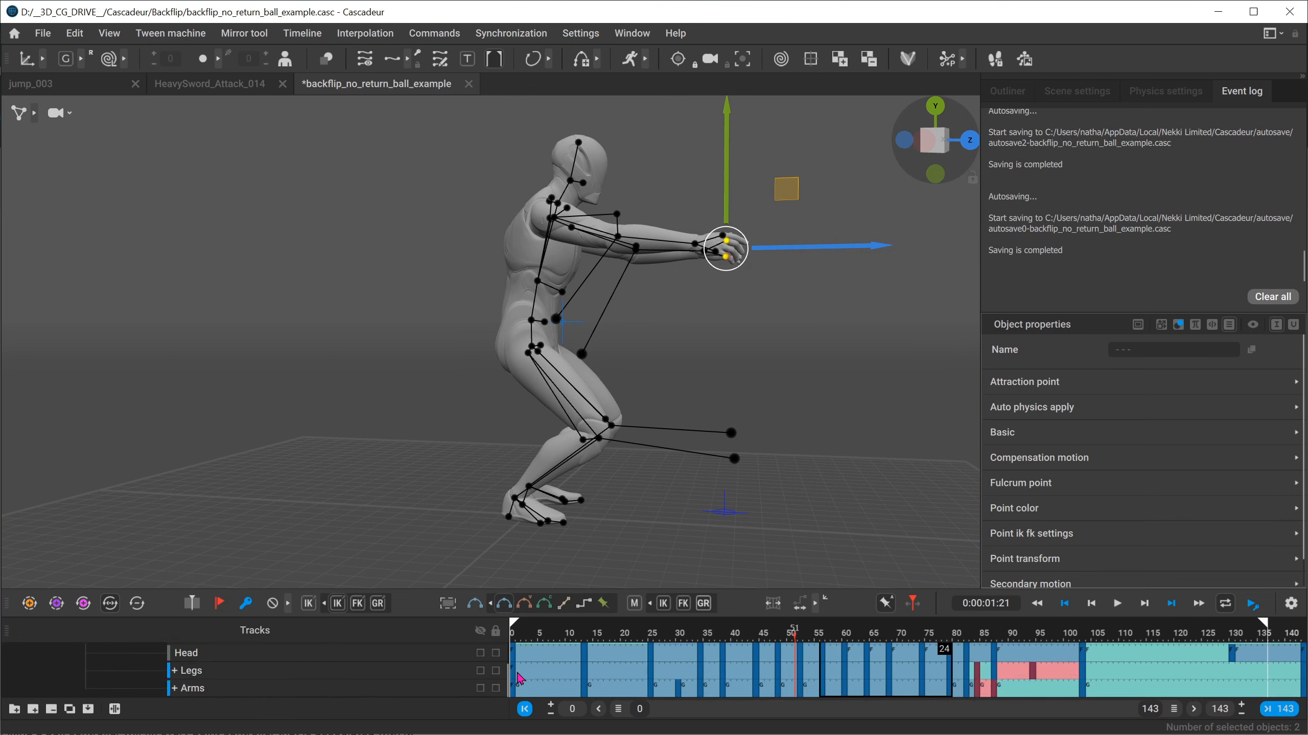
# Step: Try Bezier clamped interpolation on the Head and Legs tracks from frame 0 to 56, and undo it
pyautogui.click(516, 679)
pyautogui.moveTo(516, 679); pyautogui.dragTo(825, 669)
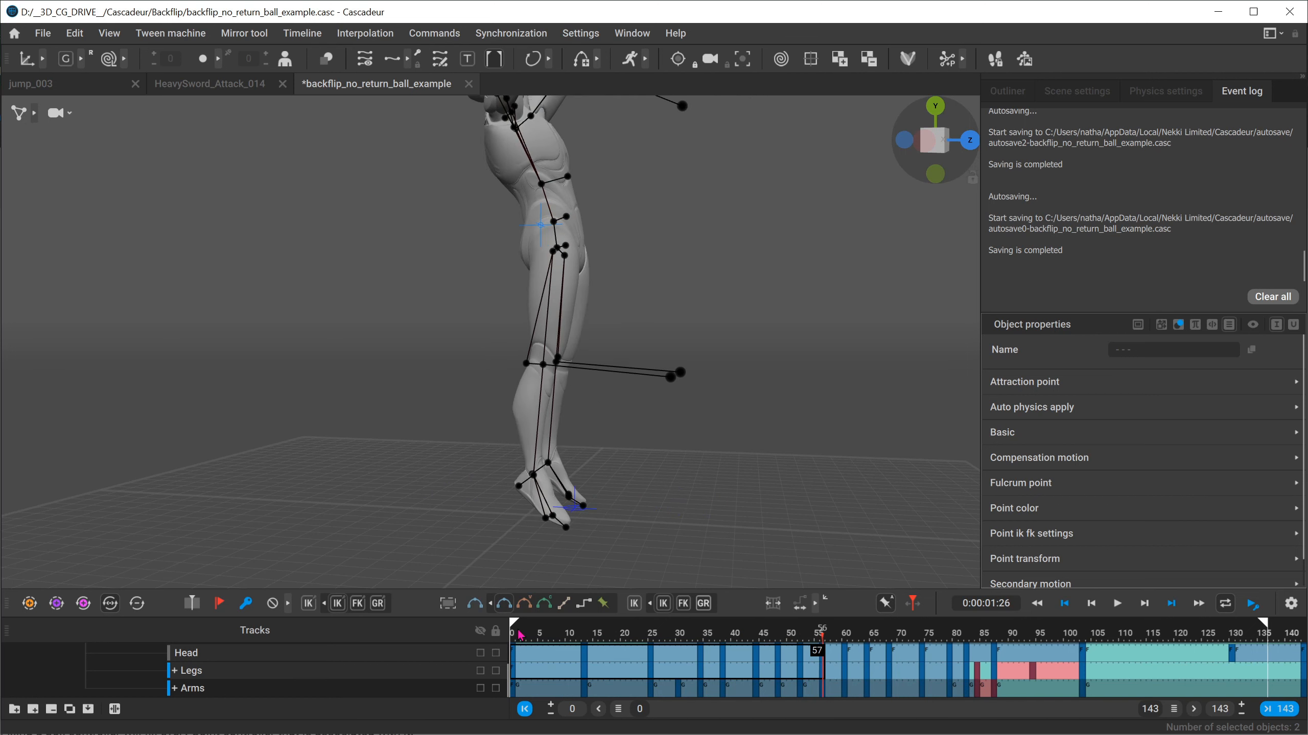
pyautogui.click(542, 604)
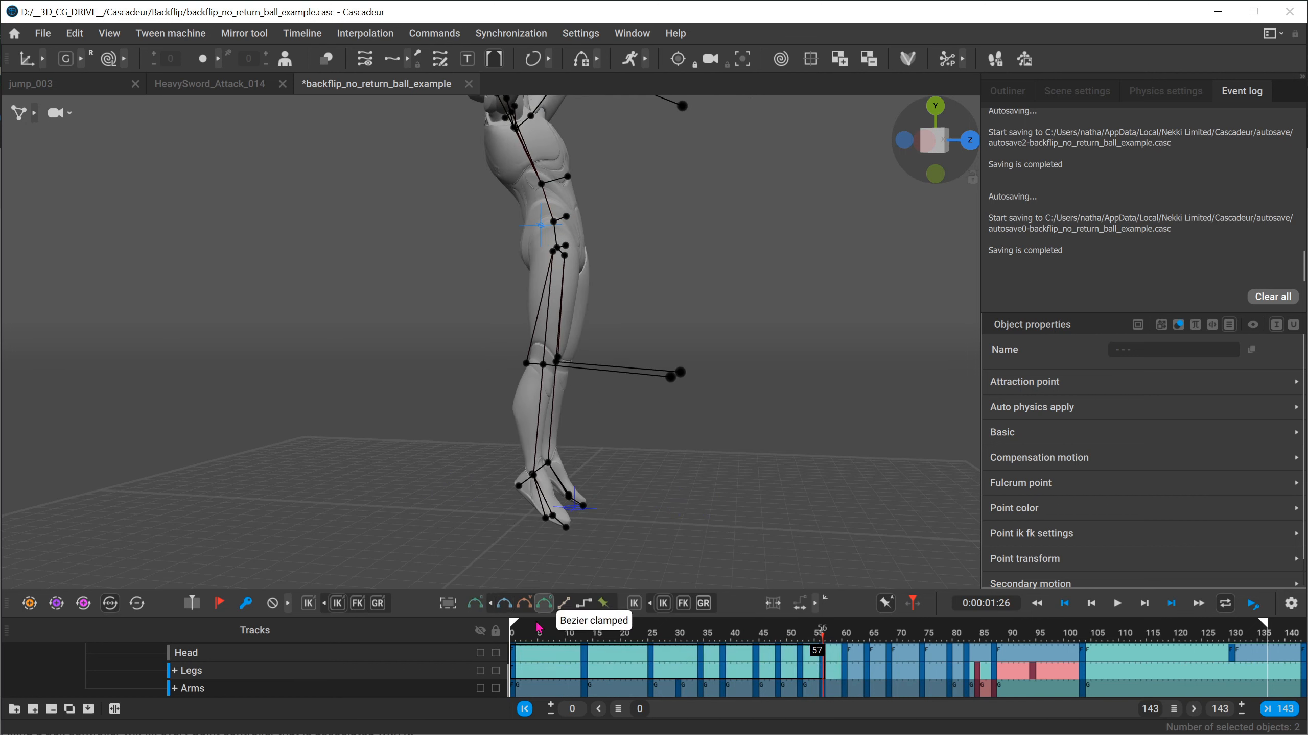
pyautogui.hotkey('ctrl', 'z')
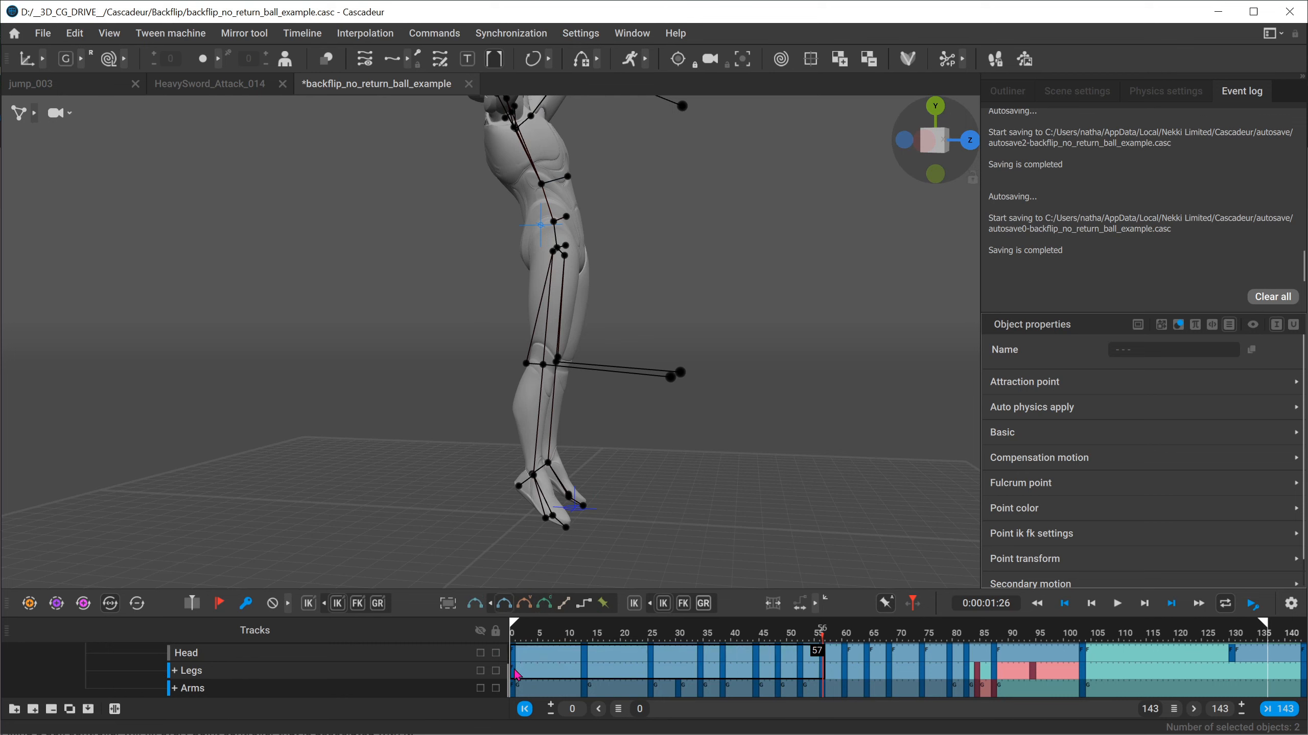
# Step: Select frames 0 to 56 on the Legs track only and set their interpolation to Bezier clamped
pyautogui.click(534, 675)
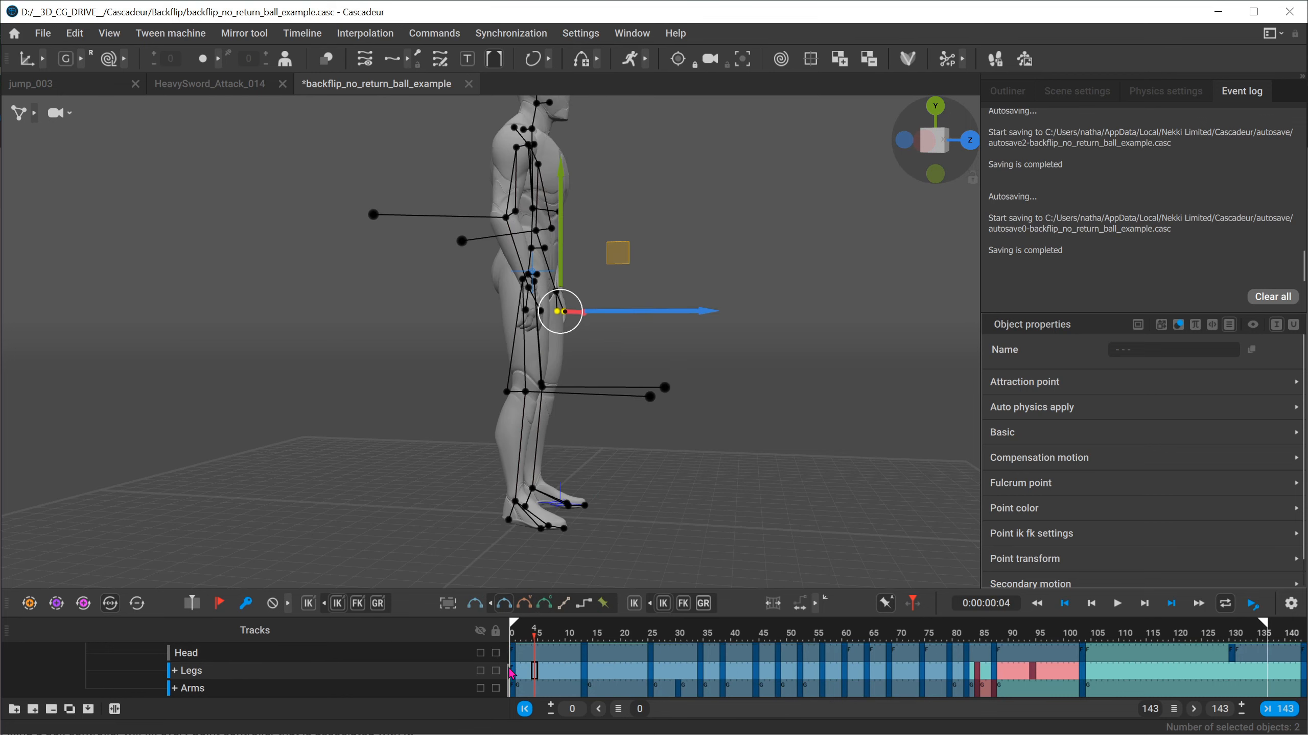
pyautogui.moveTo(516, 672); pyautogui.dragTo(825, 680)
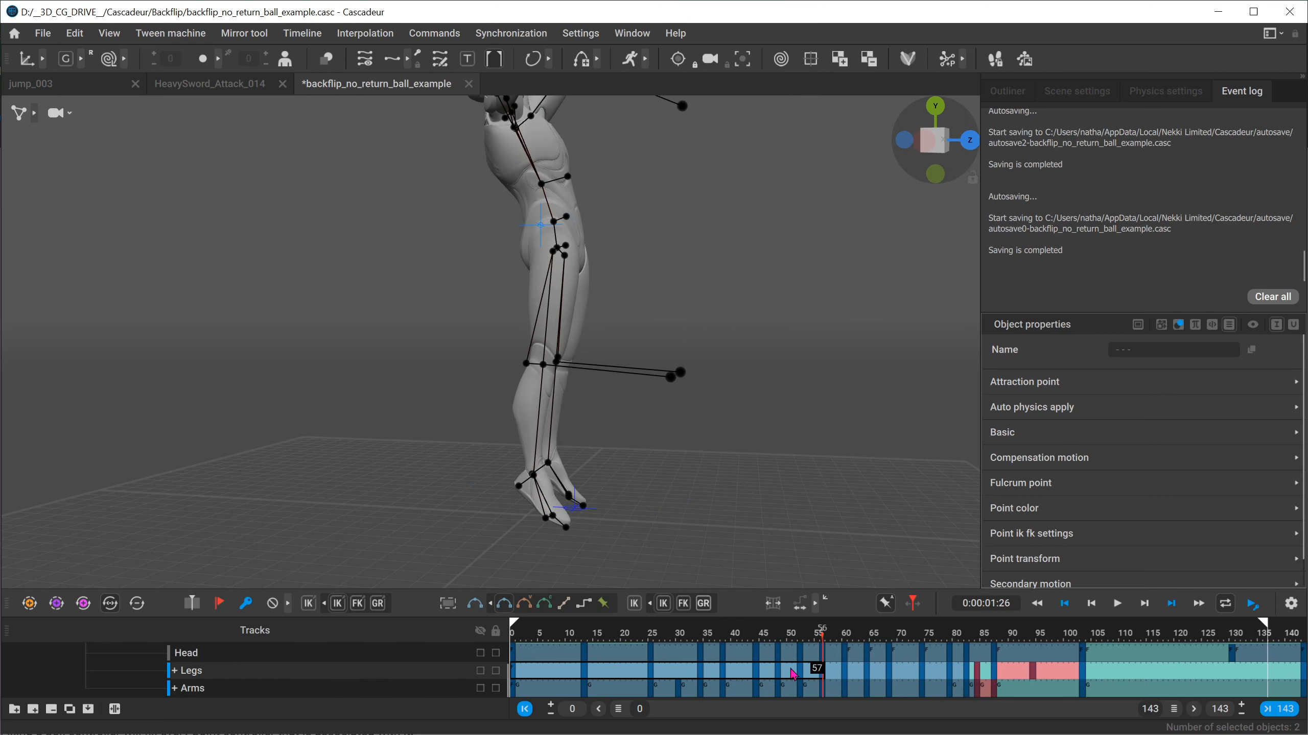
pyautogui.click(544, 603)
pyautogui.click(756, 637)
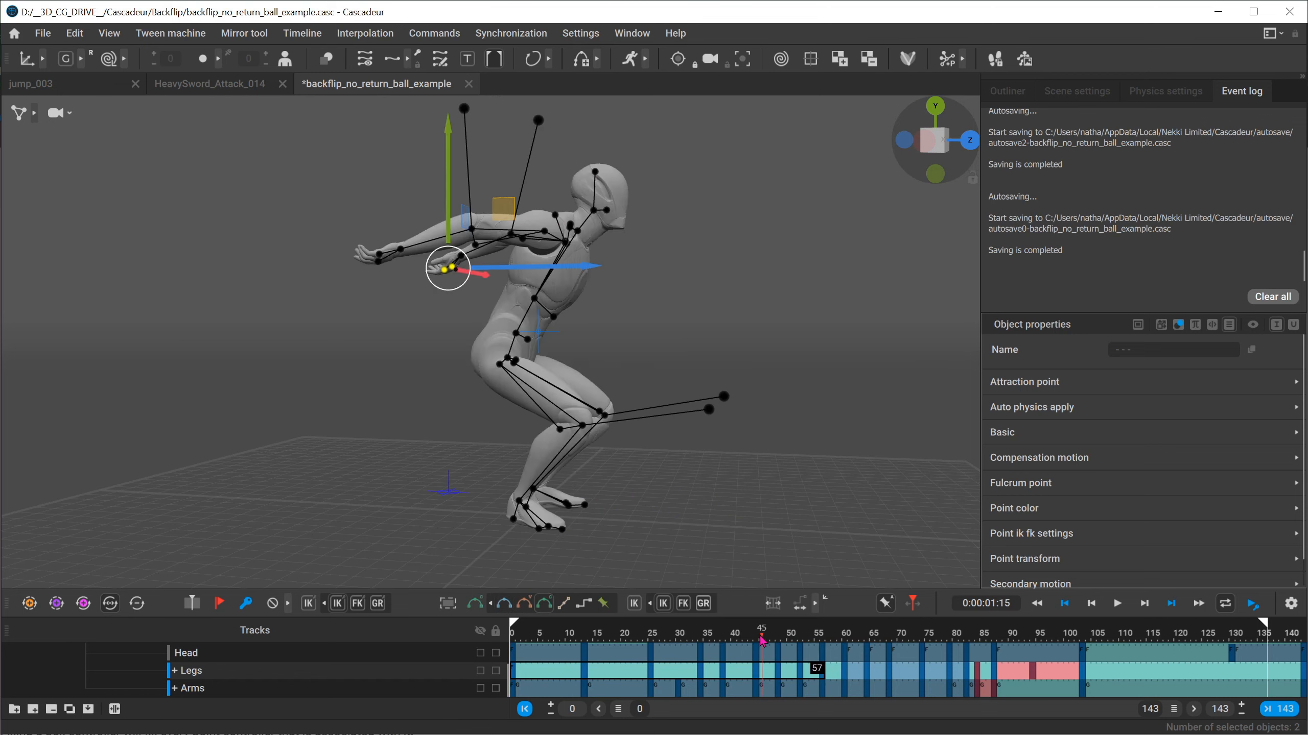
# Step: Compare the leg motion between frames 45 and 51 by switching the Legs interval to its earlier interpolation and back to Bezier clamped
pyautogui.moveTo(757, 639); pyautogui.dragTo(792, 636)
pyautogui.click(503, 603)
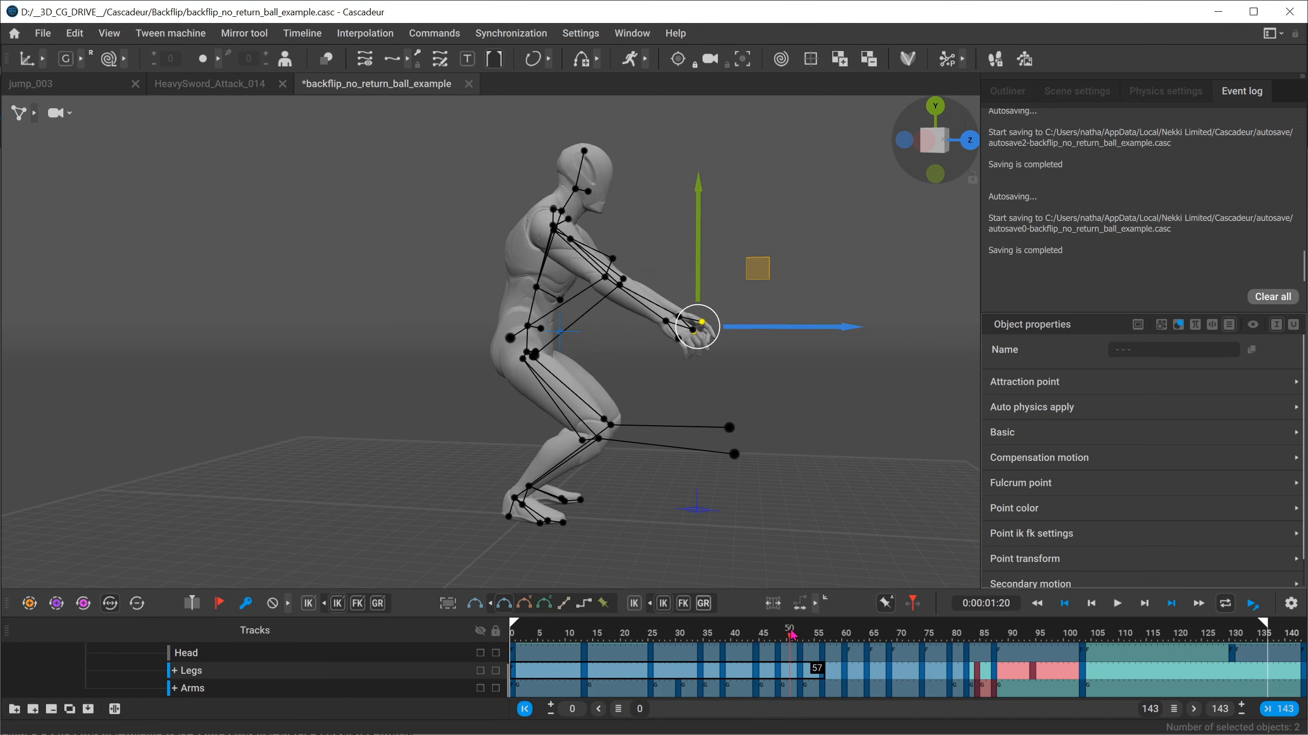
pyautogui.click(543, 603)
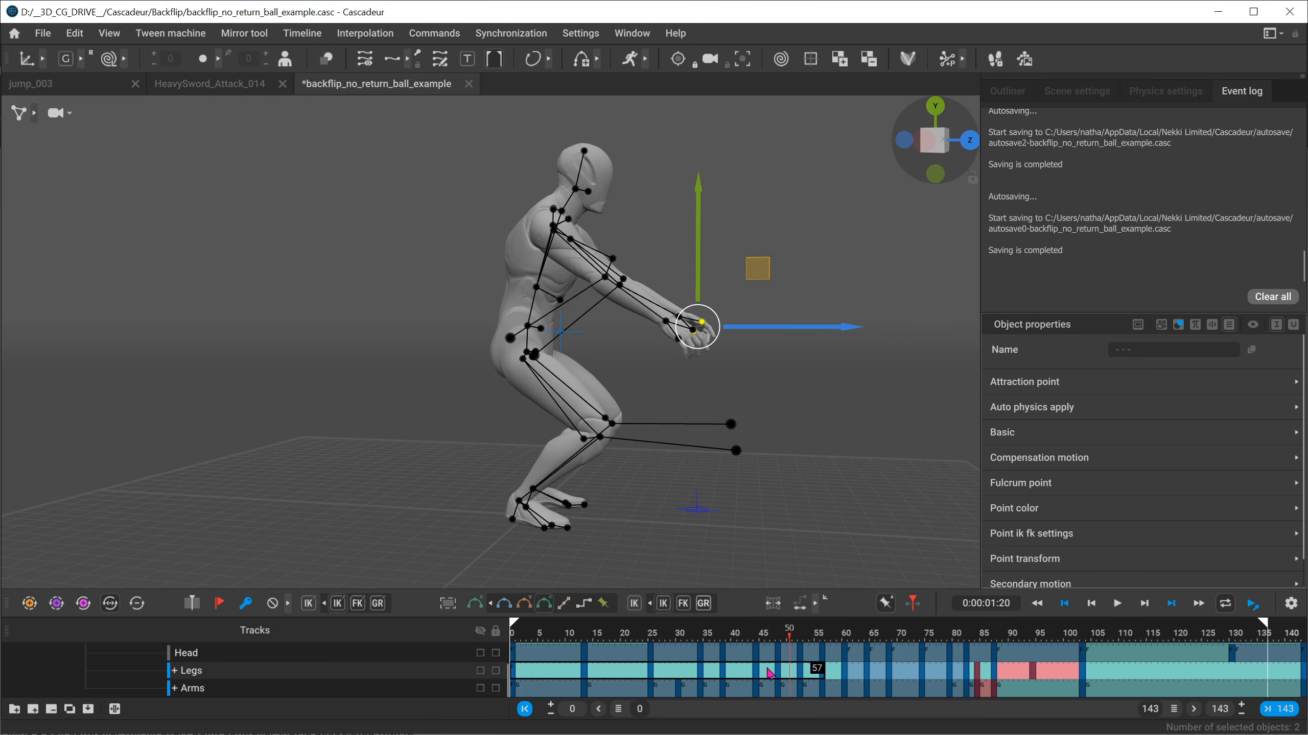
pyautogui.click(762, 641)
pyautogui.moveTo(762, 641); pyautogui.dragTo(795, 640)
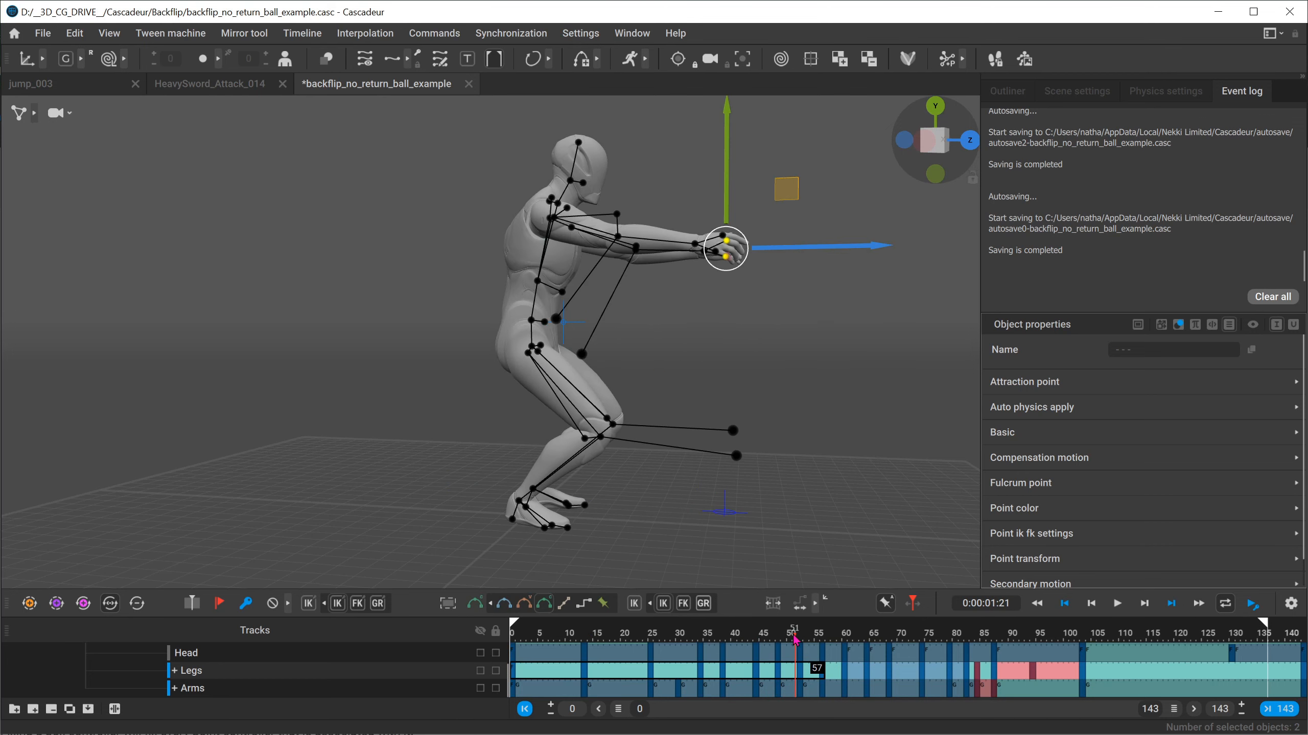
# Step: Examine the feet up close from the front while scrubbing from frame 51 back to frame 0, ending on frame 13
pyautogui.keyDown('alt'); pyautogui.moveTo(644, 447); pyautogui.dragTo(525, 439); pyautogui.keyUp('alt')
pyautogui.scroll(4, 549, 415)
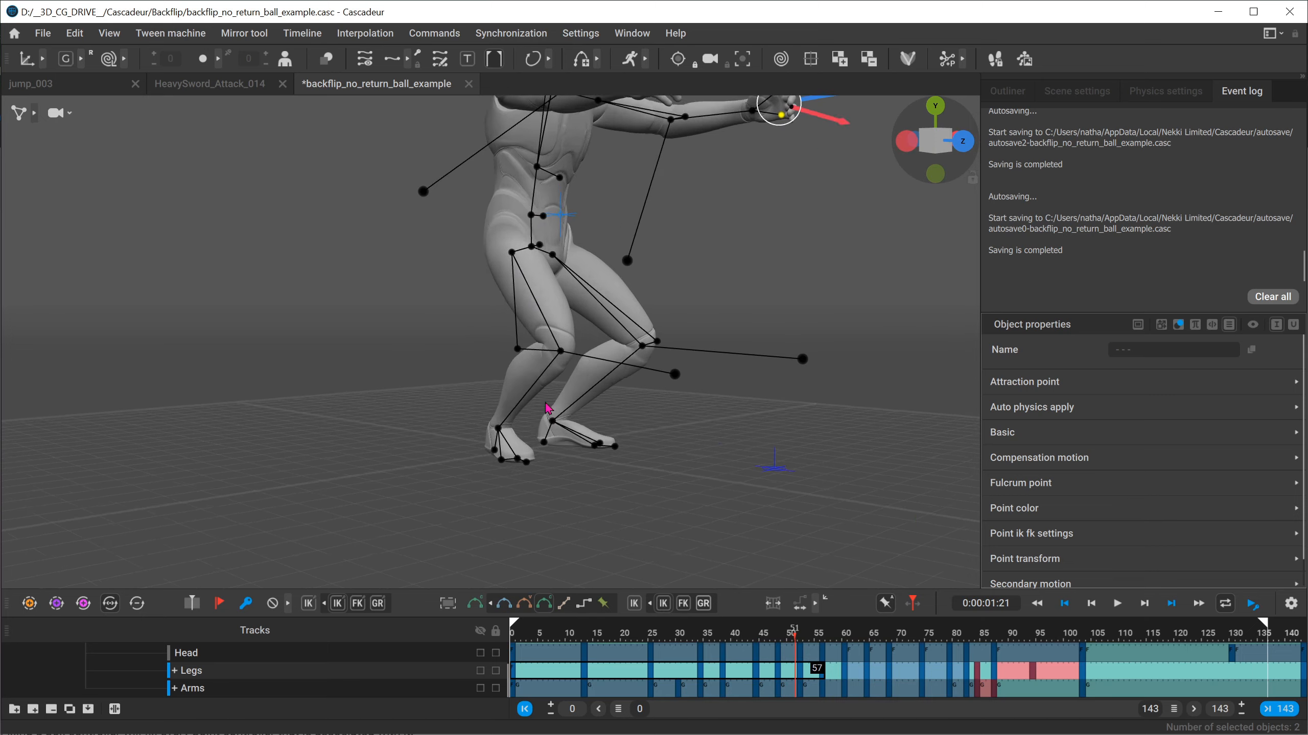
pyautogui.keyDown('alt'); pyautogui.moveTo(670, 495); pyautogui.dragTo(571, 502); pyautogui.keyUp('alt')
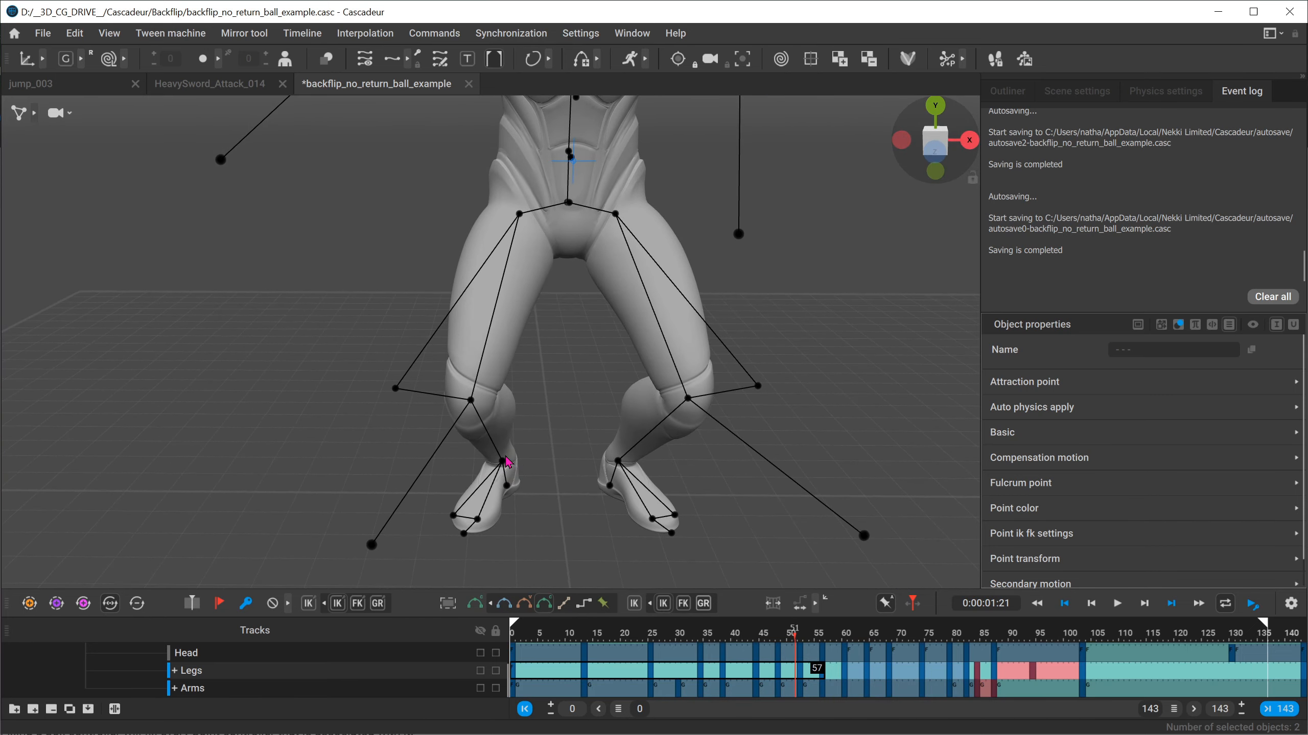
pyautogui.click(779, 637)
pyautogui.moveTo(777, 634); pyautogui.dragTo(501, 639)
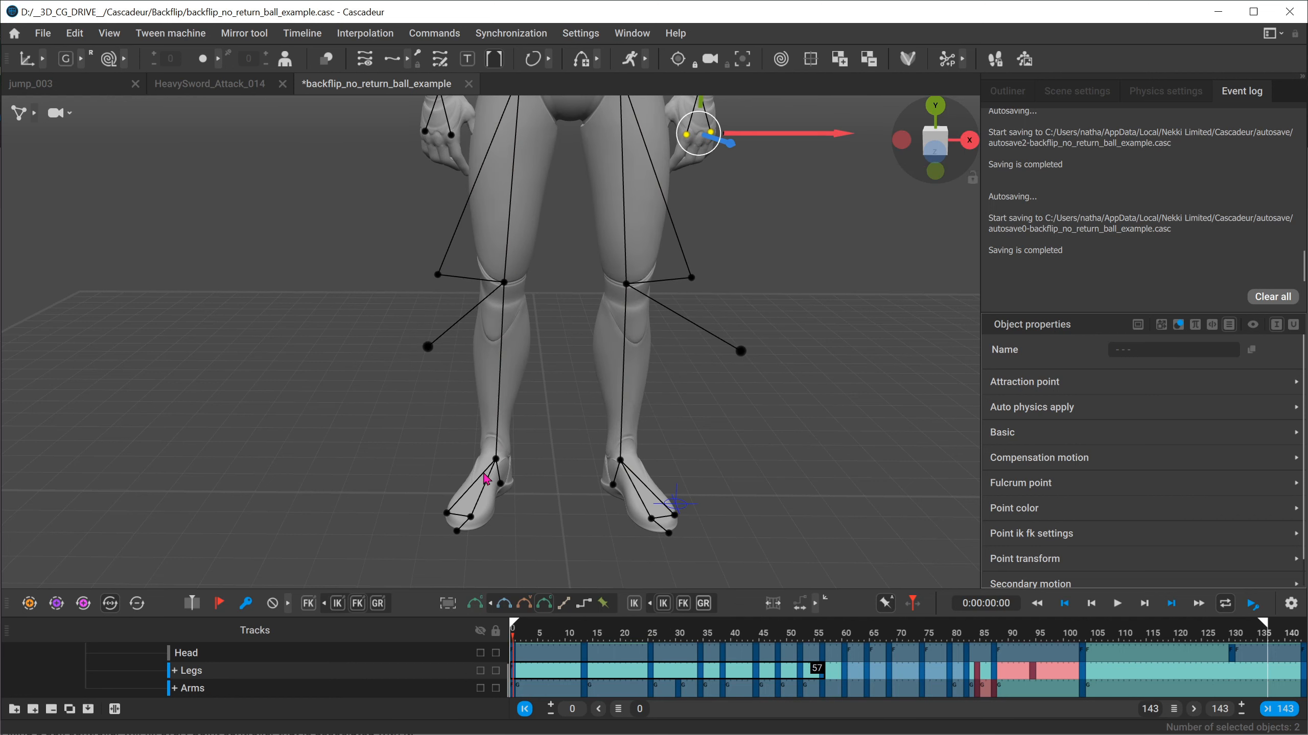
pyautogui.click(584, 634)
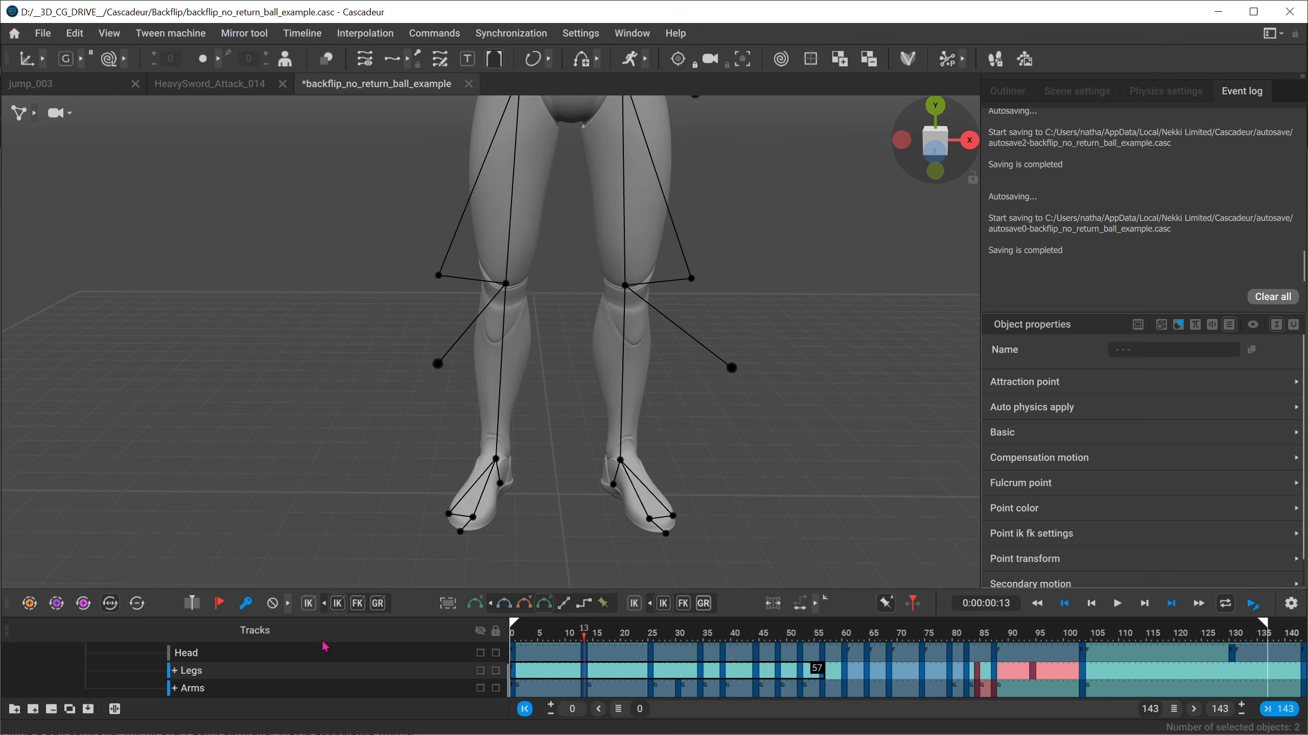
# Step: Expand the Legs track into its leg and foot tracks, enlarge the timeline, and check the feet between frames 13 and 52
pyautogui.click(175, 671)
pyautogui.scroll(-1, 516, 682)
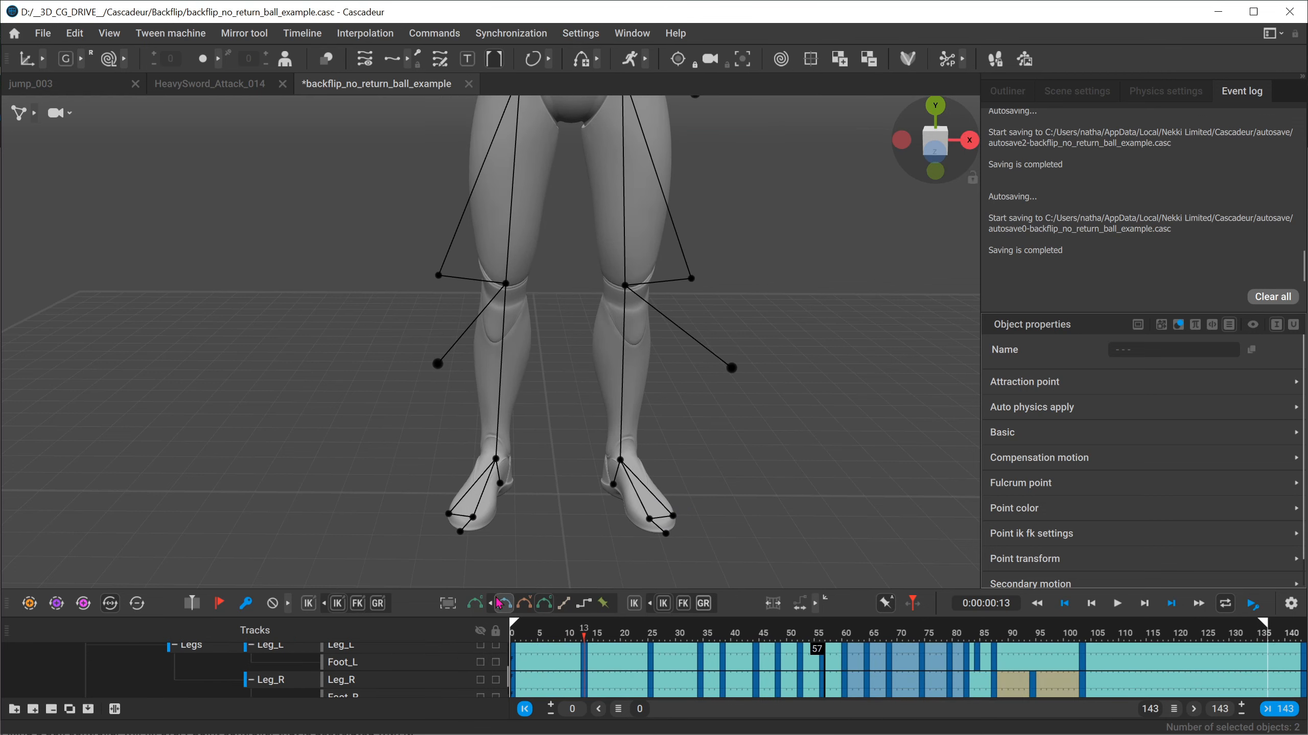
pyautogui.moveTo(497, 588); pyautogui.dragTo(498, 525)
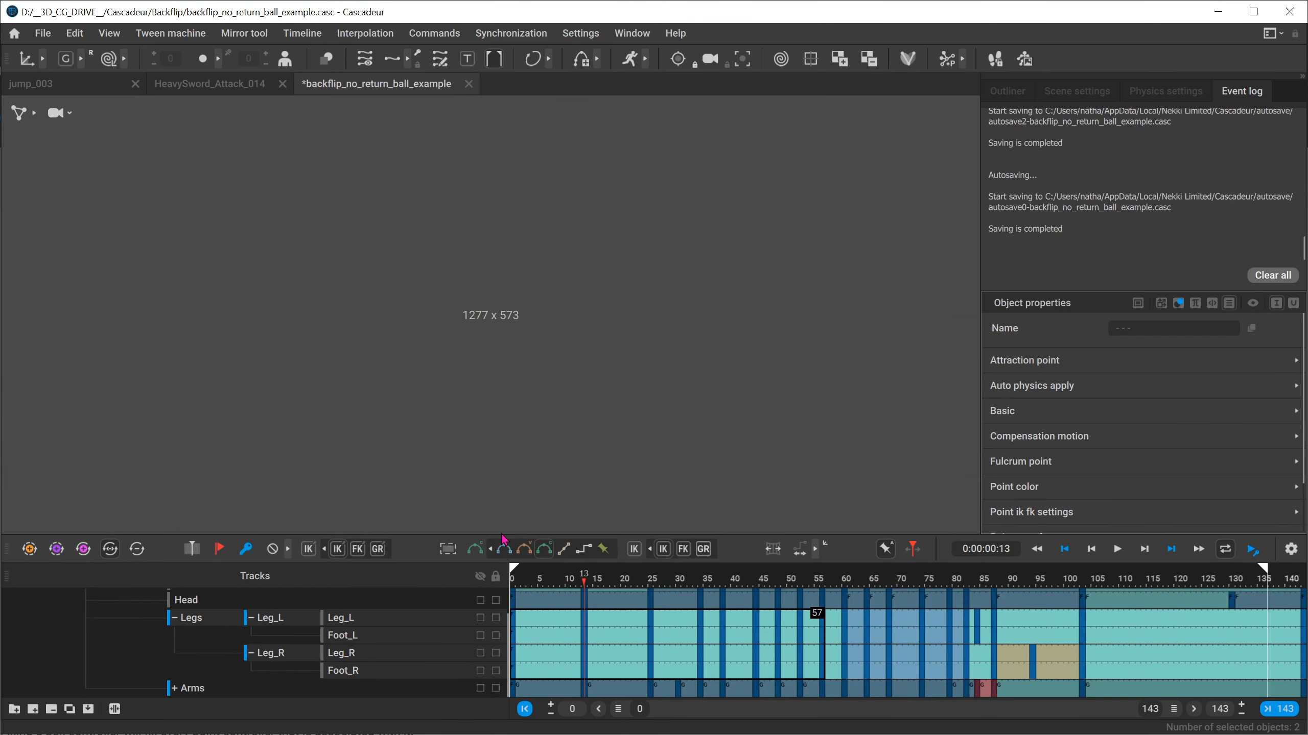
pyautogui.click(587, 637)
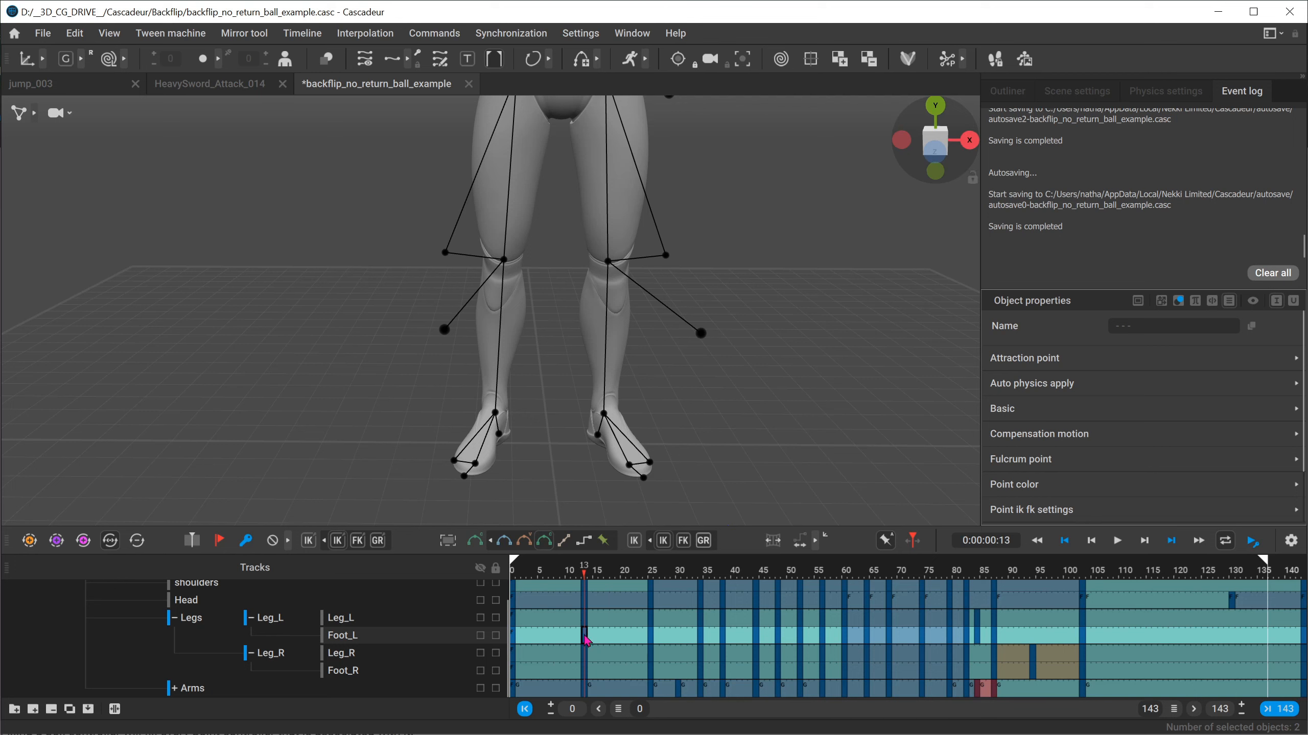
pyautogui.moveTo(653, 569); pyautogui.dragTo(804, 588)
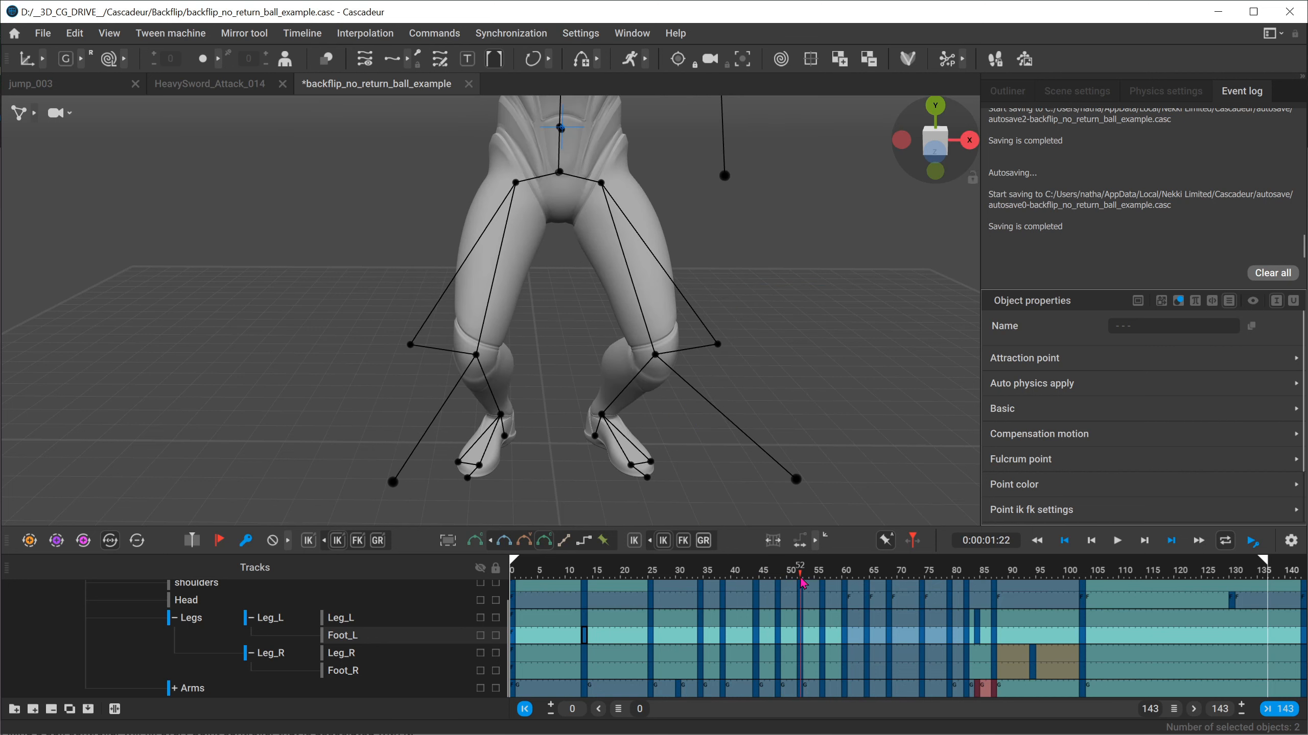
# Step: Copy the Foot_L and Foot_R keys from frame 13 to frame 25
pyautogui.click(589, 640)
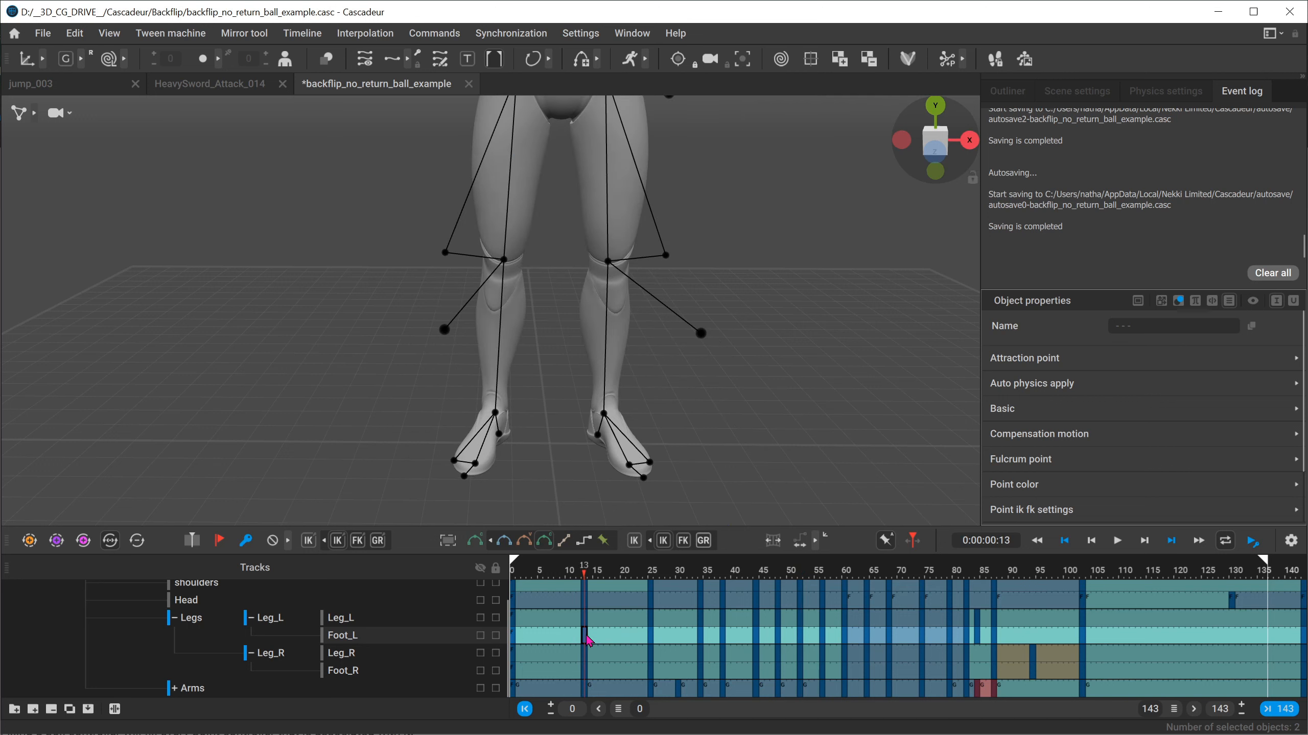
pyautogui.keyDown('shift'); pyautogui.click(588, 678); pyautogui.keyUp('shift')
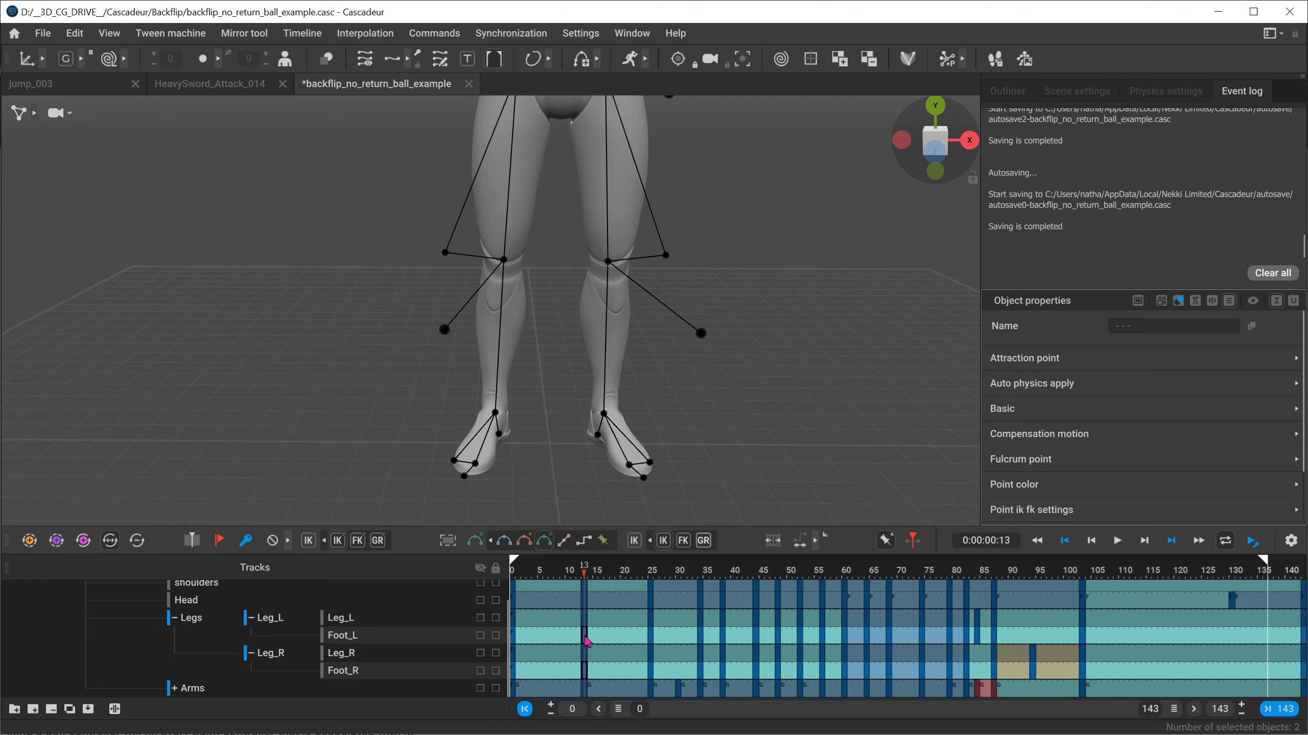
pyautogui.moveTo(587, 641); pyautogui.dragTo(657, 639)
pyautogui.moveTo(512, 410); pyautogui.dragTo(554, 418, button='right')
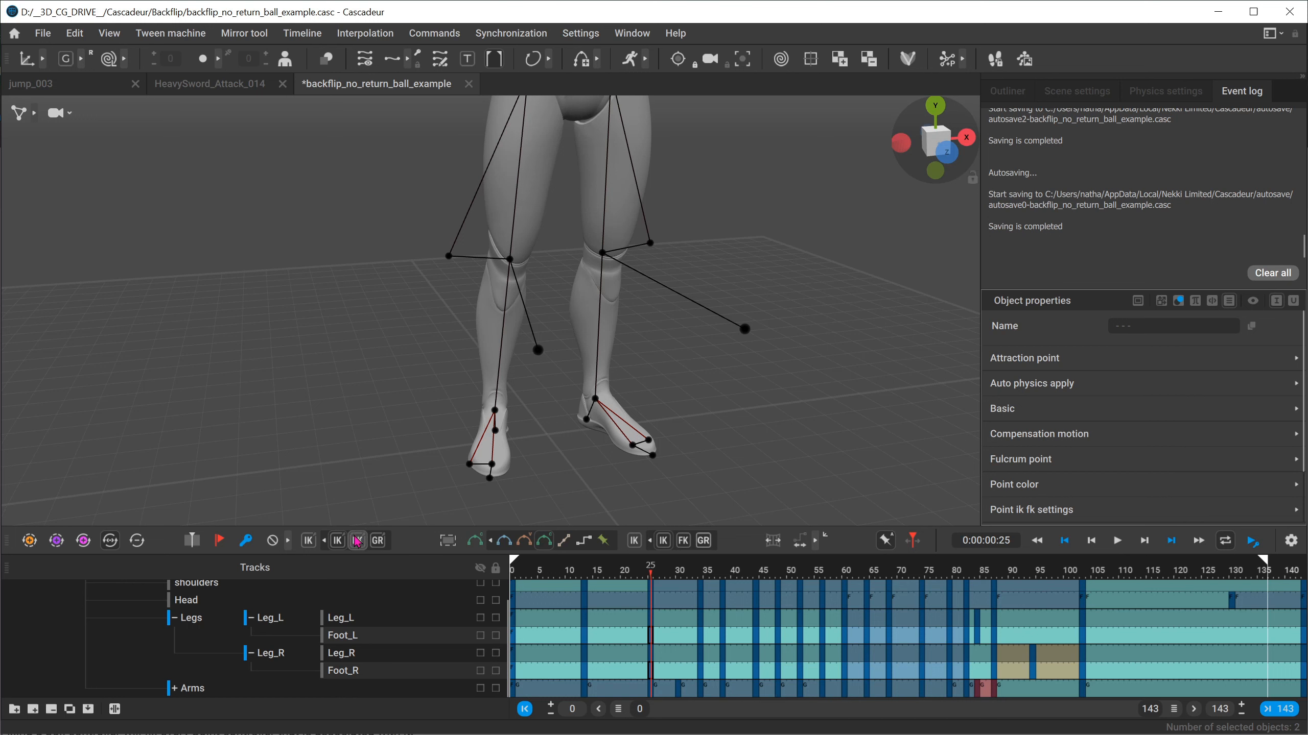
# Step: Return to frame 13, try repeating the copy of both foot keys to frame 25, and undo it
pyautogui.click(585, 571)
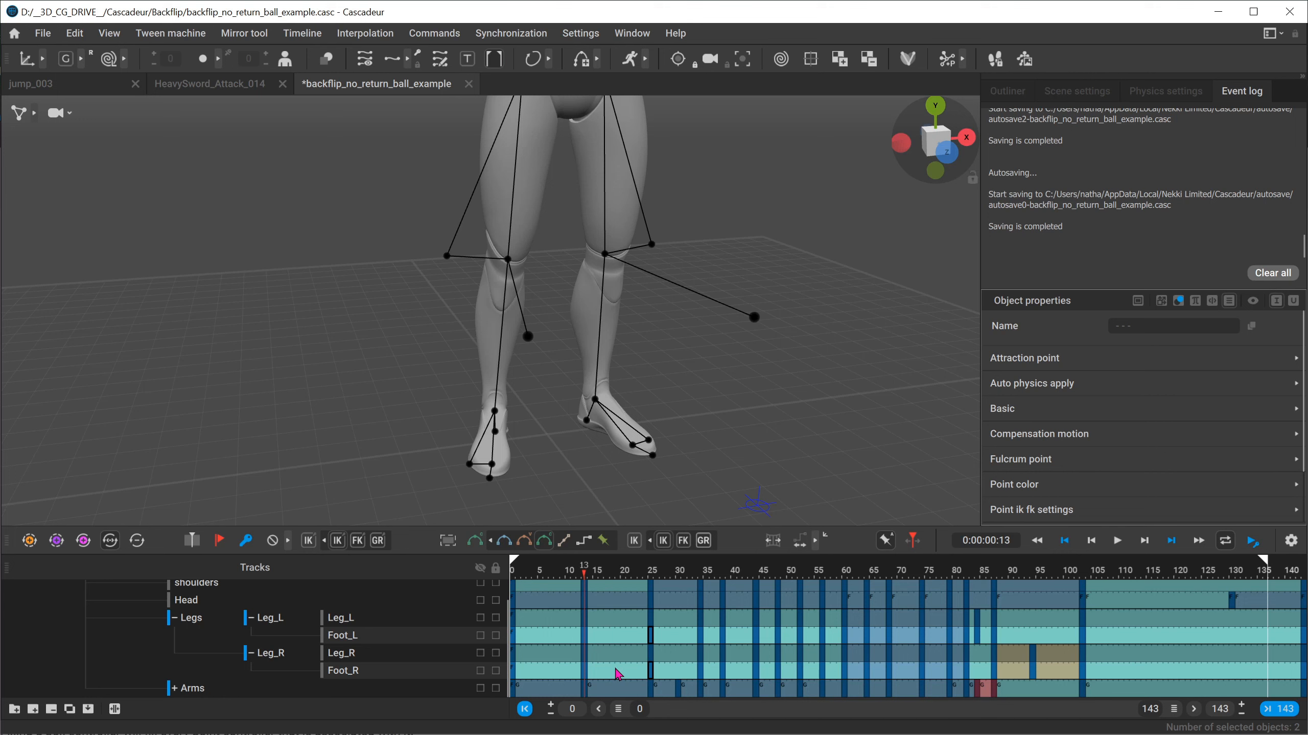
pyautogui.scroll(1, 615, 674)
pyautogui.scroll(-1, 604, 672)
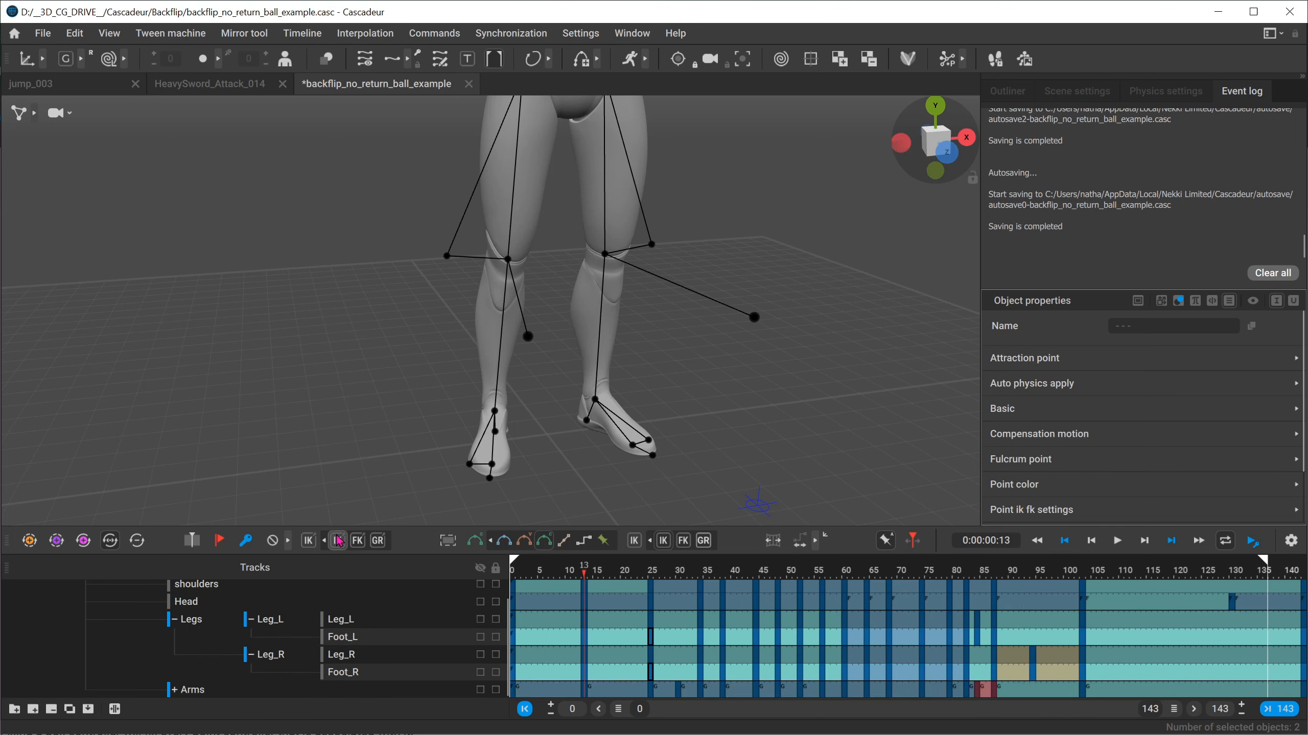
pyautogui.click(585, 638)
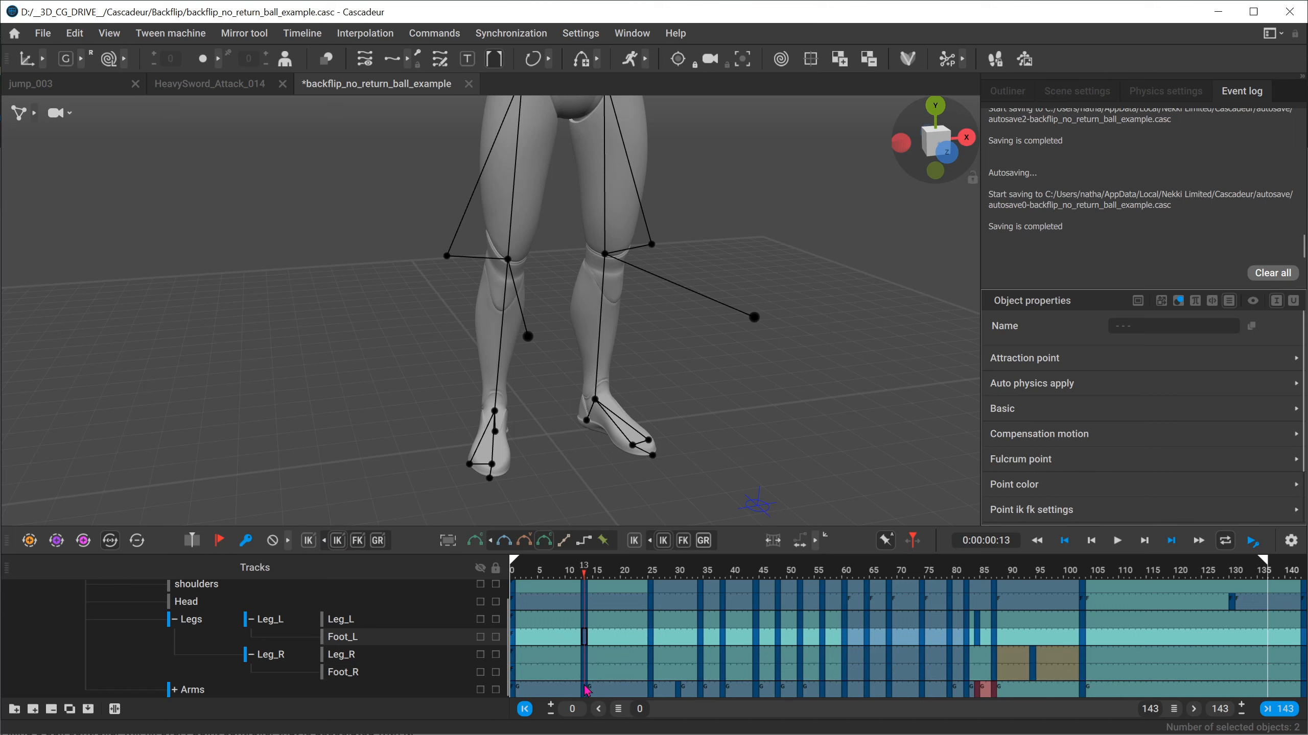
pyautogui.keyDown('shift'); pyautogui.click(586, 675); pyautogui.keyUp('shift')
pyautogui.moveTo(588, 641); pyautogui.dragTo(650, 637)
pyautogui.hotkey('ctrl', 'z')
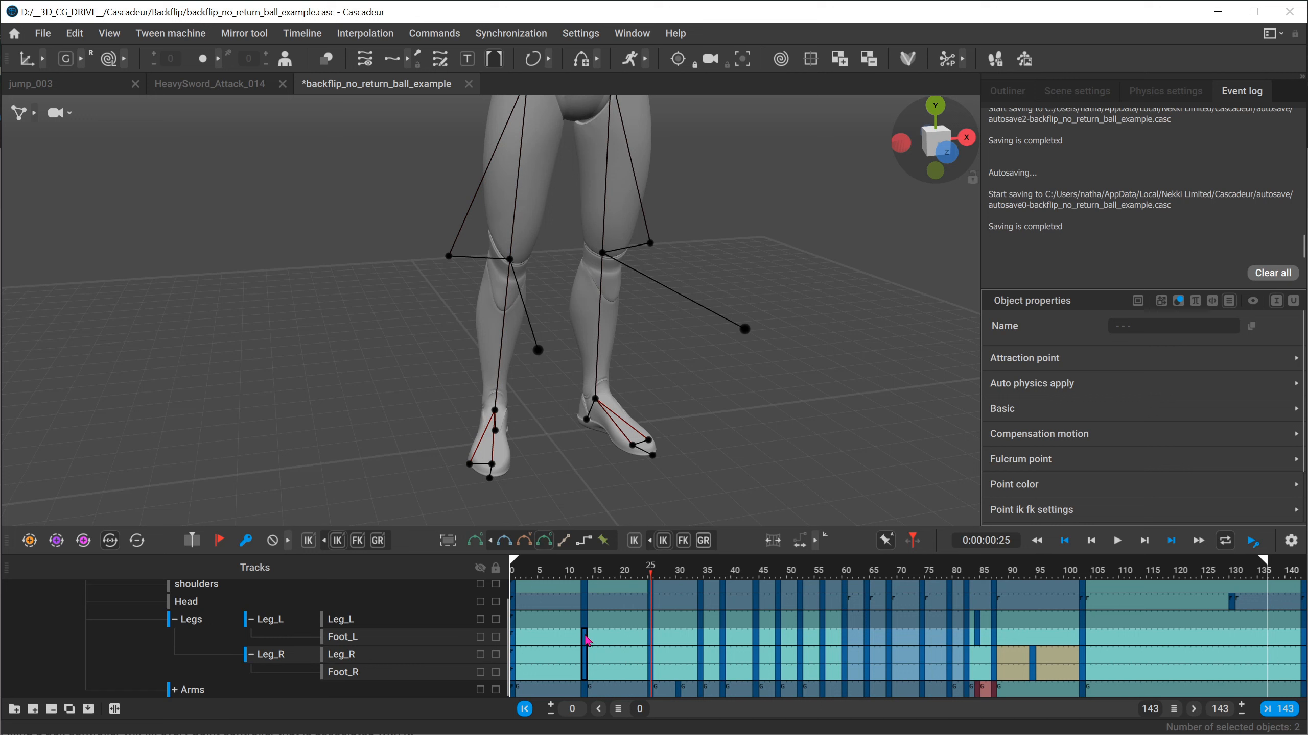
# Step: Copy the Foot_L and Foot_R pose from frame 13 onto the foot keys from frame 25 through frame 52
pyautogui.click(587, 641)
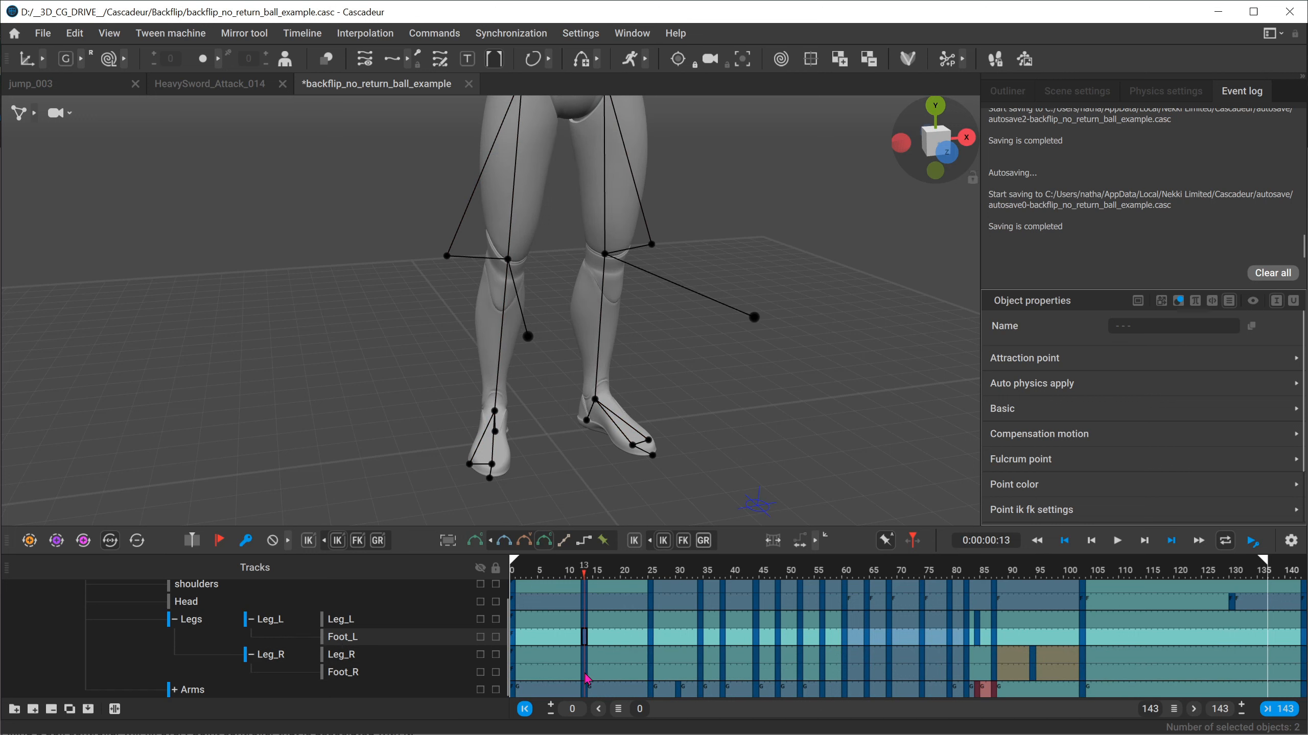
pyautogui.keyDown('ctrl'); pyautogui.click(587, 677); pyautogui.keyUp('ctrl')
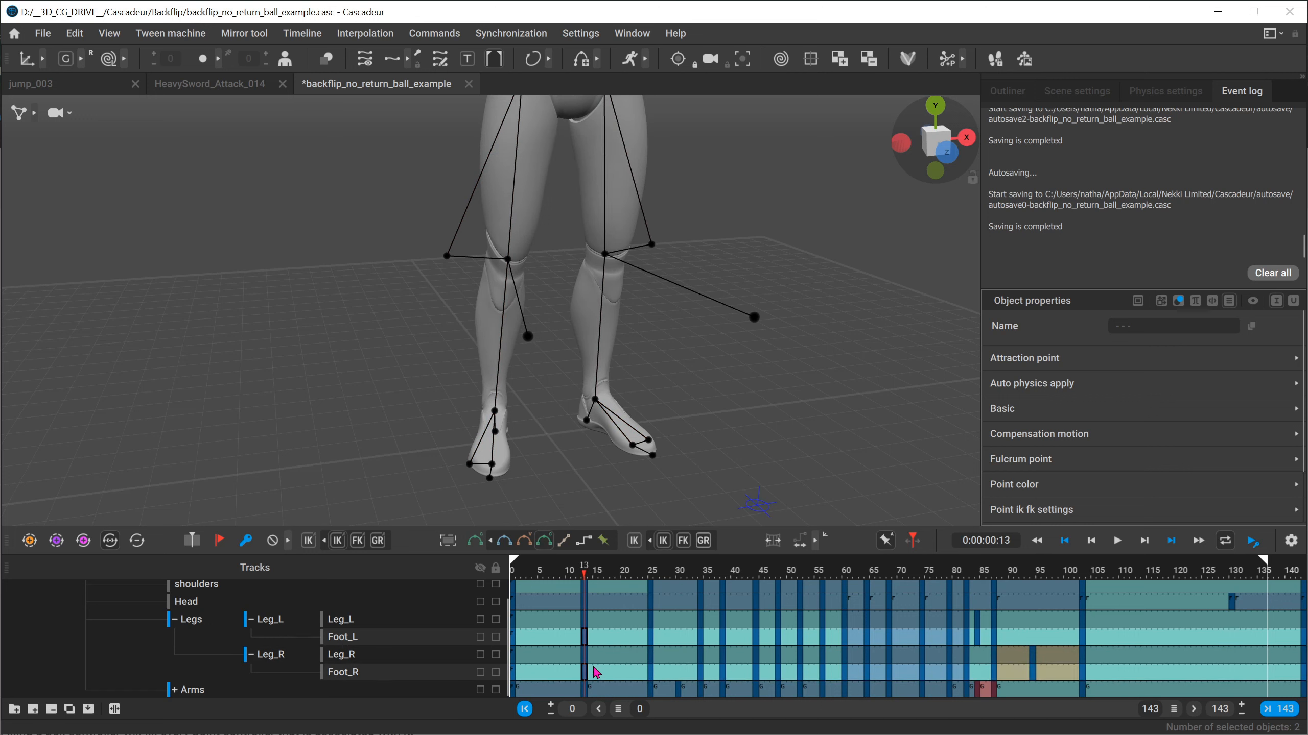
pyautogui.moveTo(587, 641); pyautogui.dragTo(659, 638)
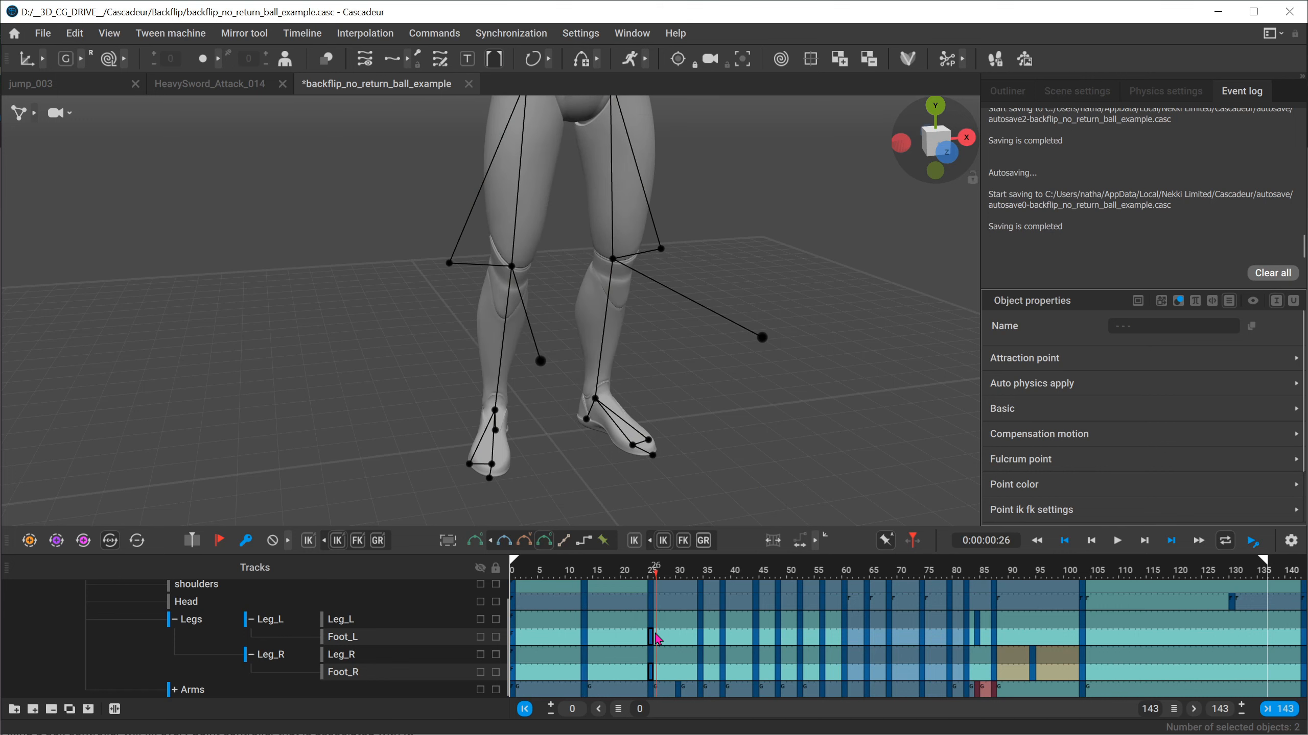
pyautogui.click(651, 571)
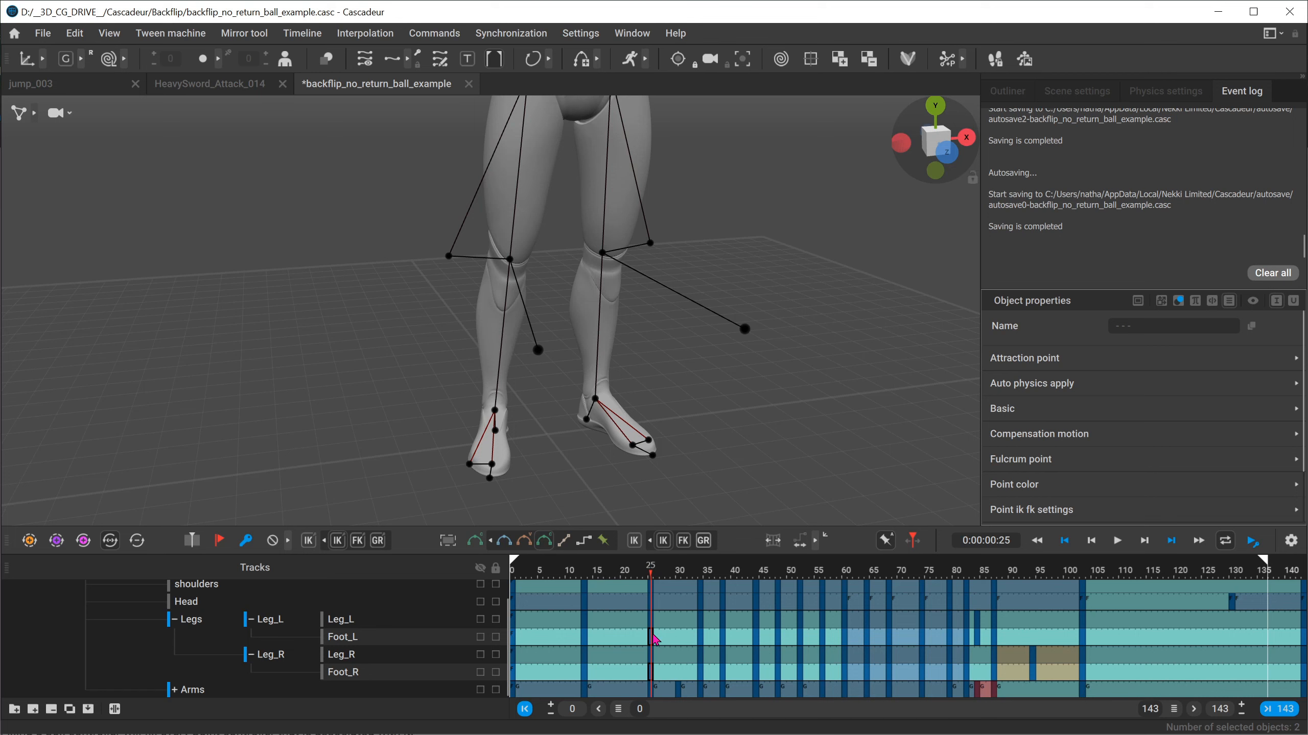
pyautogui.moveTo(652, 641); pyautogui.dragTo(801, 643)
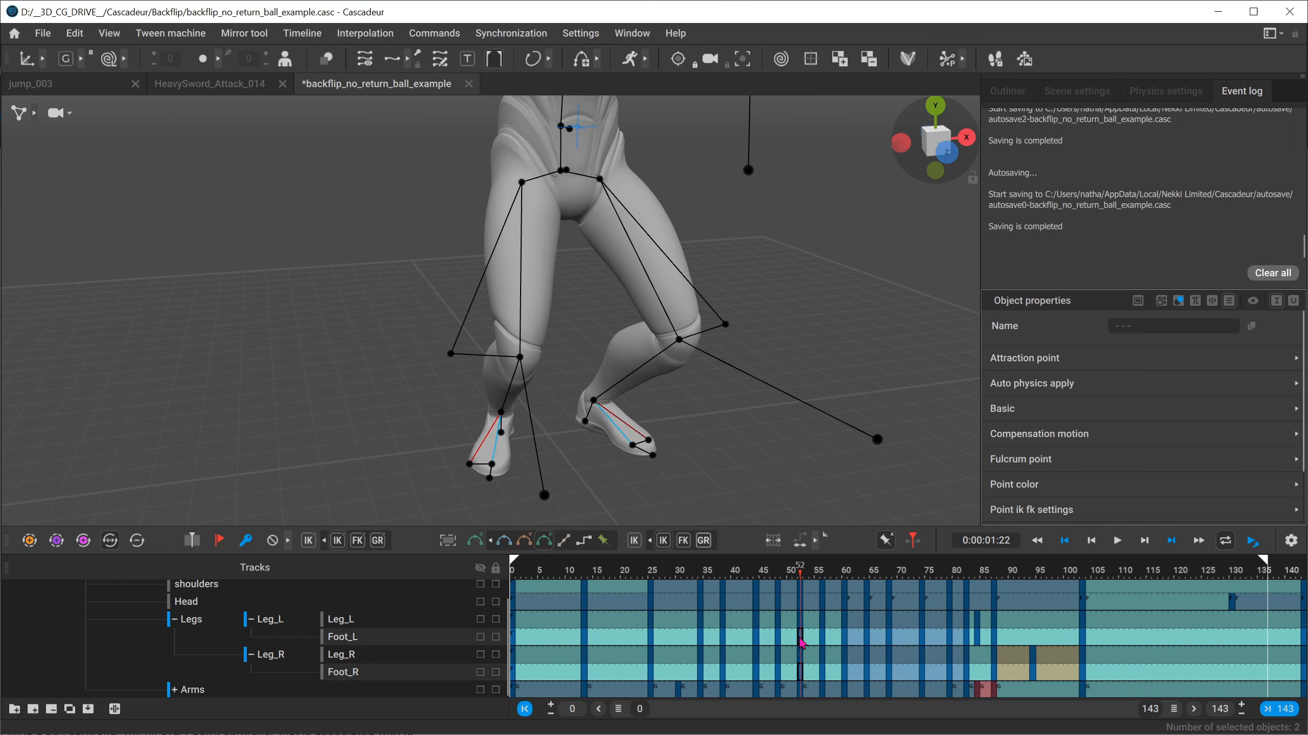
# Step: Go to frame 34, view the feet from the side and select all points of both feet
pyautogui.moveTo(801, 570); pyautogui.dragTo(704, 587)
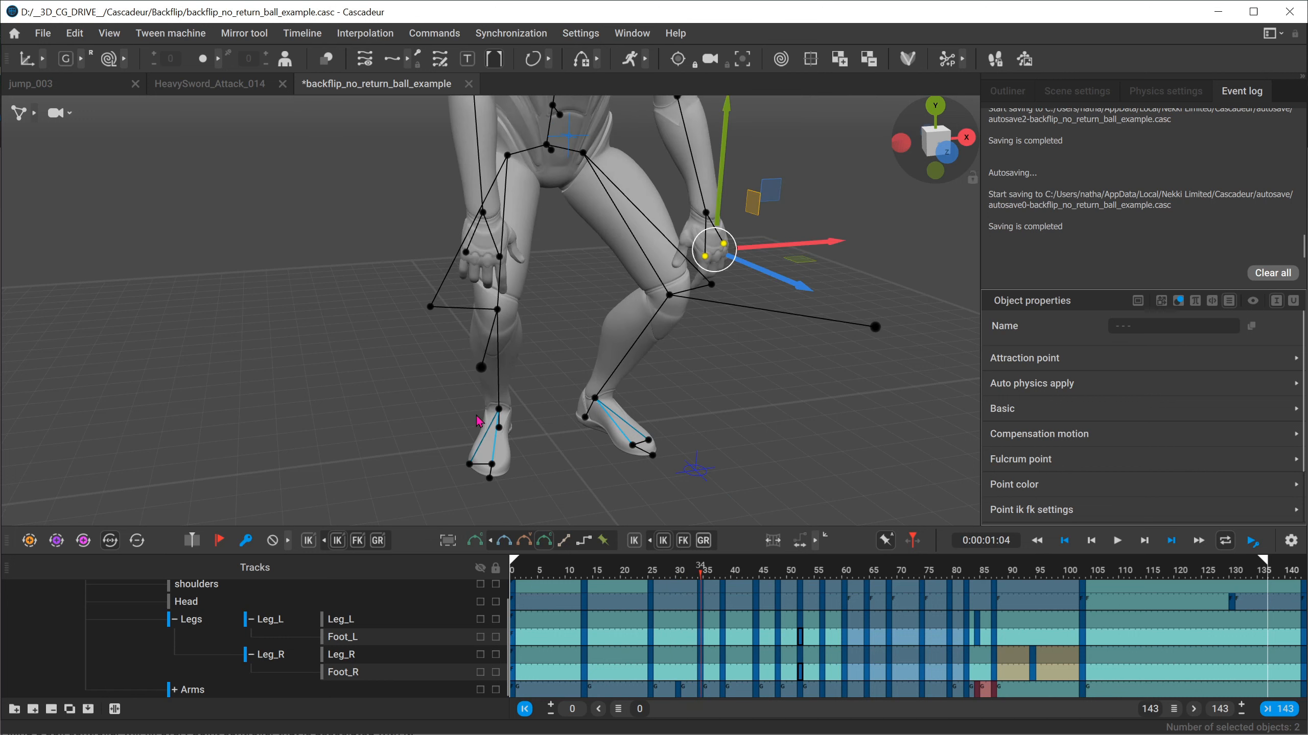
pyautogui.keyDown('alt'); pyautogui.moveTo(476, 417); pyautogui.dragTo(651, 473, button='right'); pyautogui.keyUp('alt')
pyautogui.keyDown('alt'); pyautogui.moveTo(651, 473); pyautogui.dragTo(656, 423); pyautogui.keyUp('alt')
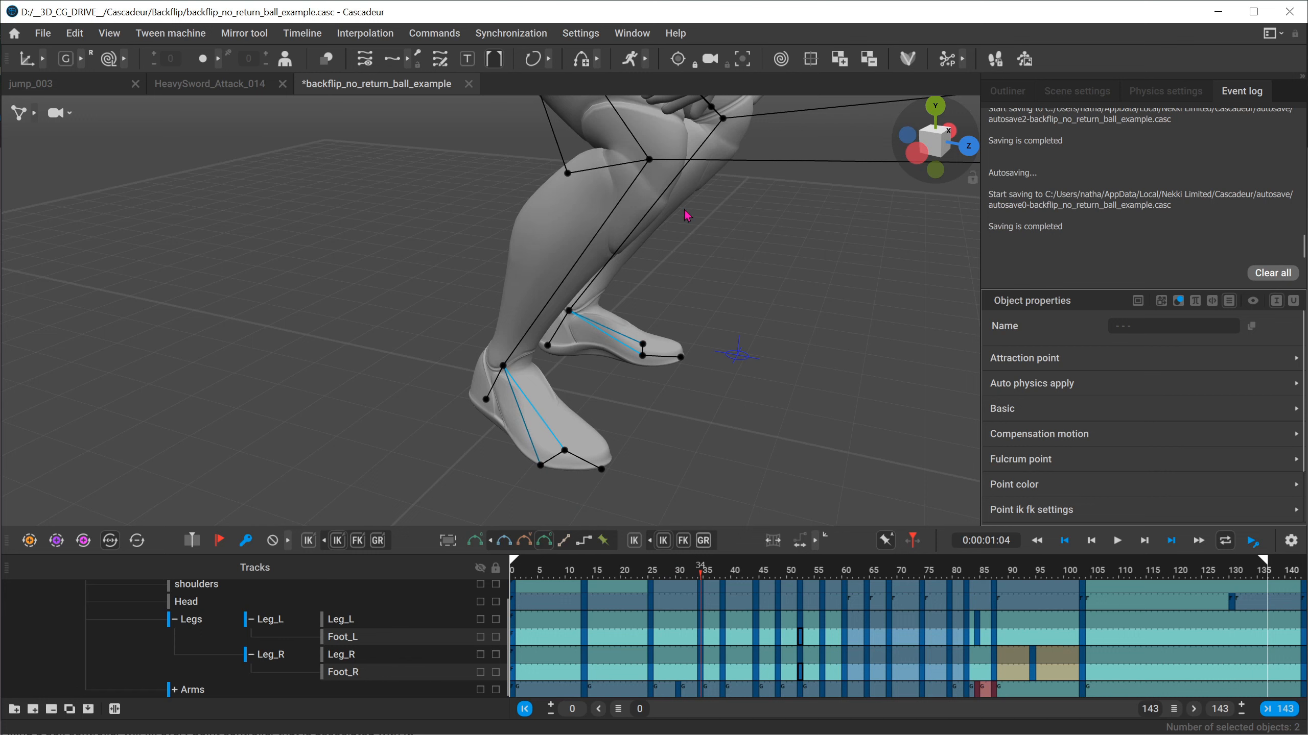
pyautogui.moveTo(709, 301); pyautogui.dragTo(383, 516)
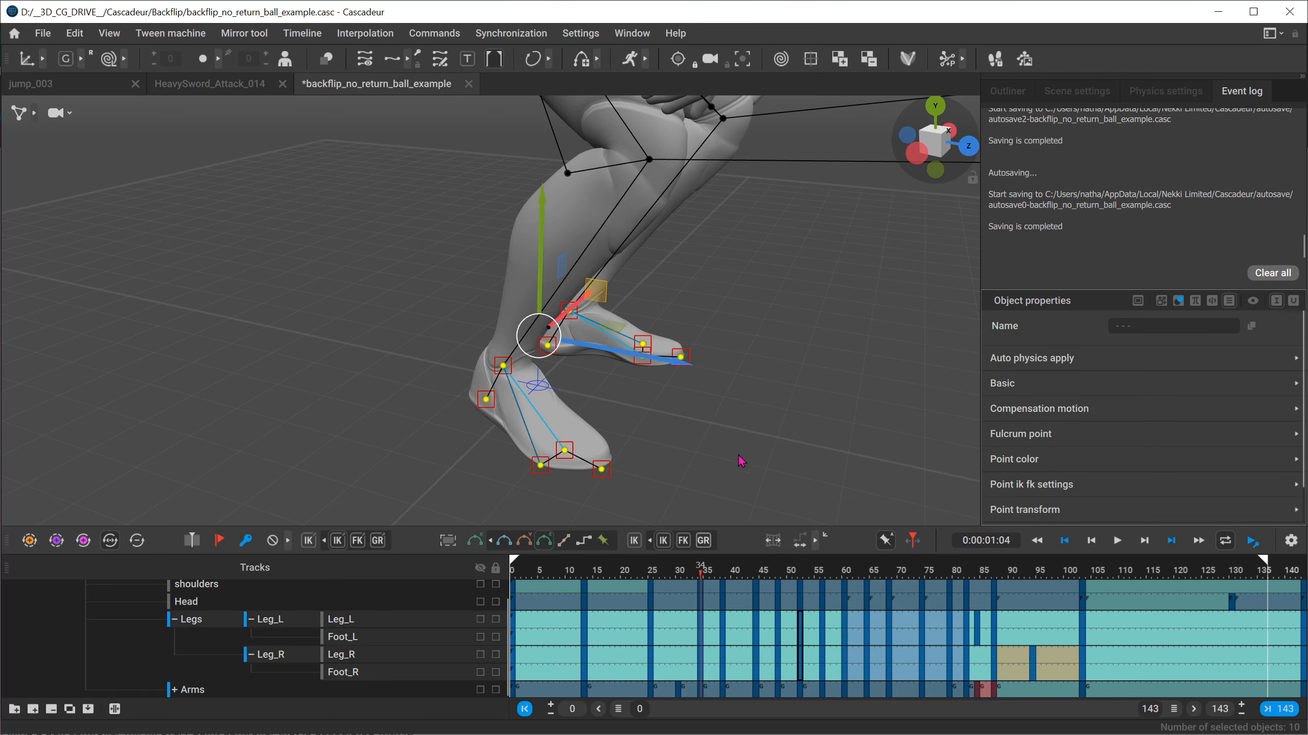
# Step: Examine whether the feet stay planted by playing from frame 12 and moving between the keys up to frame 56
pyautogui.moveTo(644, 573); pyautogui.dragTo(650, 576)
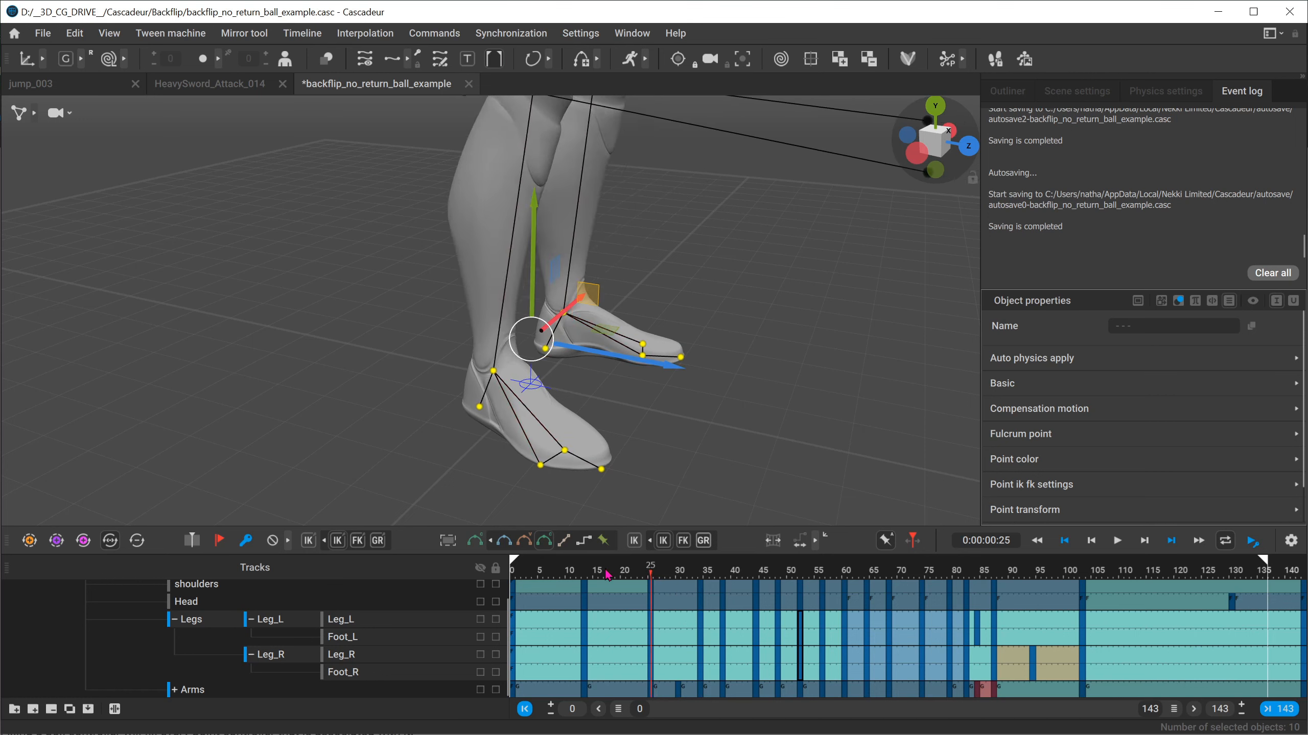
pyautogui.click(585, 573)
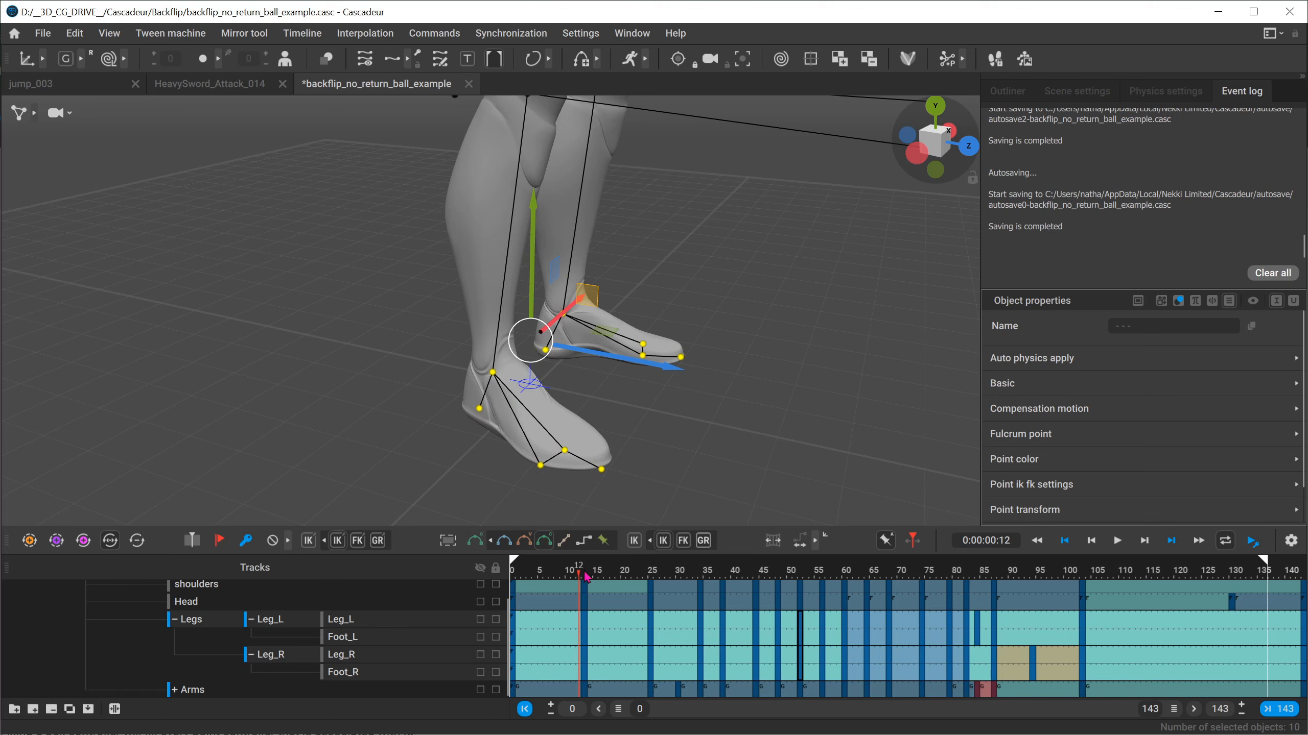
pyautogui.press('space')
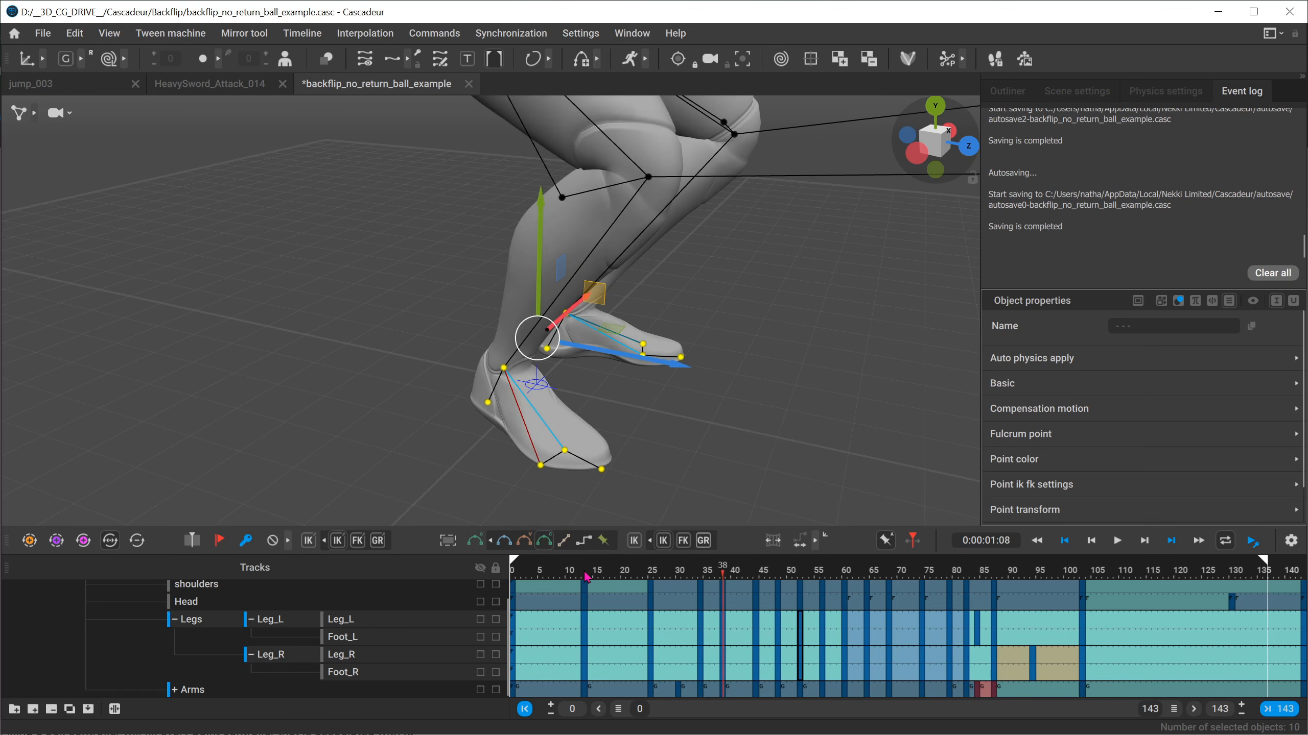
pyautogui.hotkey('ctrl', 'c')
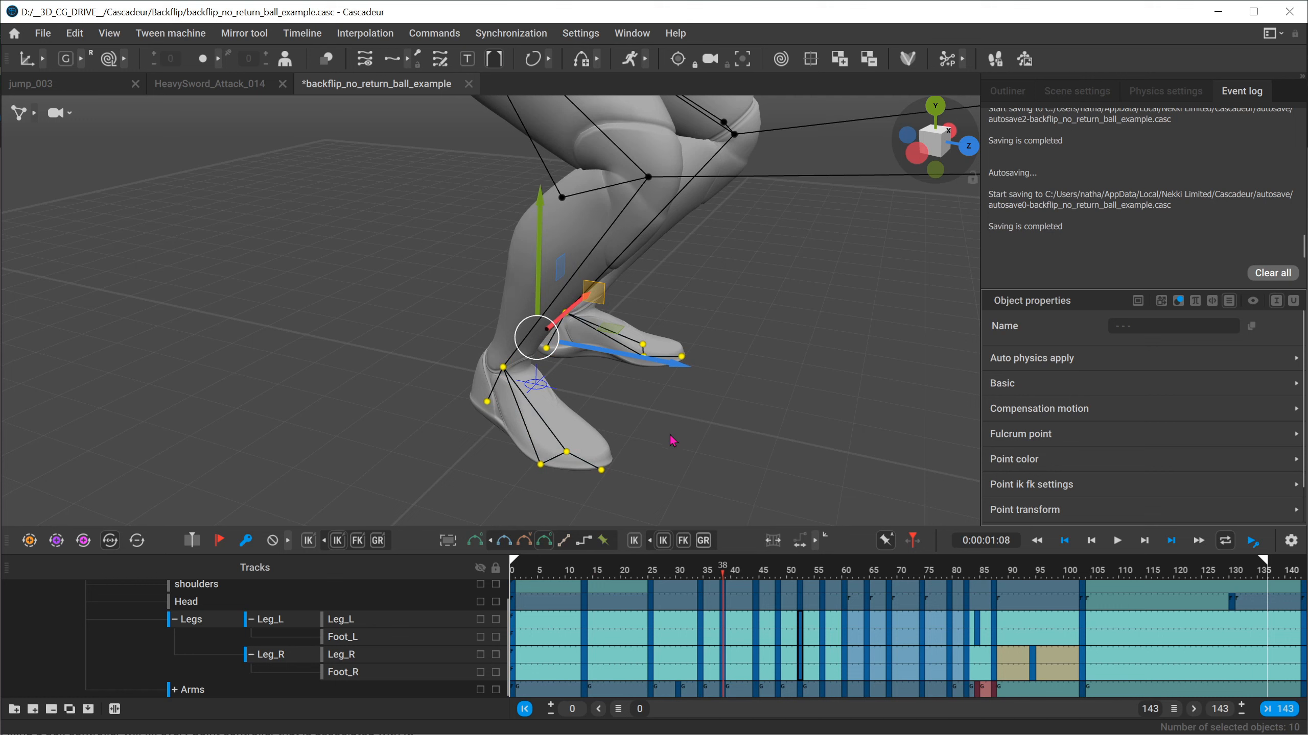
pyautogui.hotkey('ctrl', 'Right')
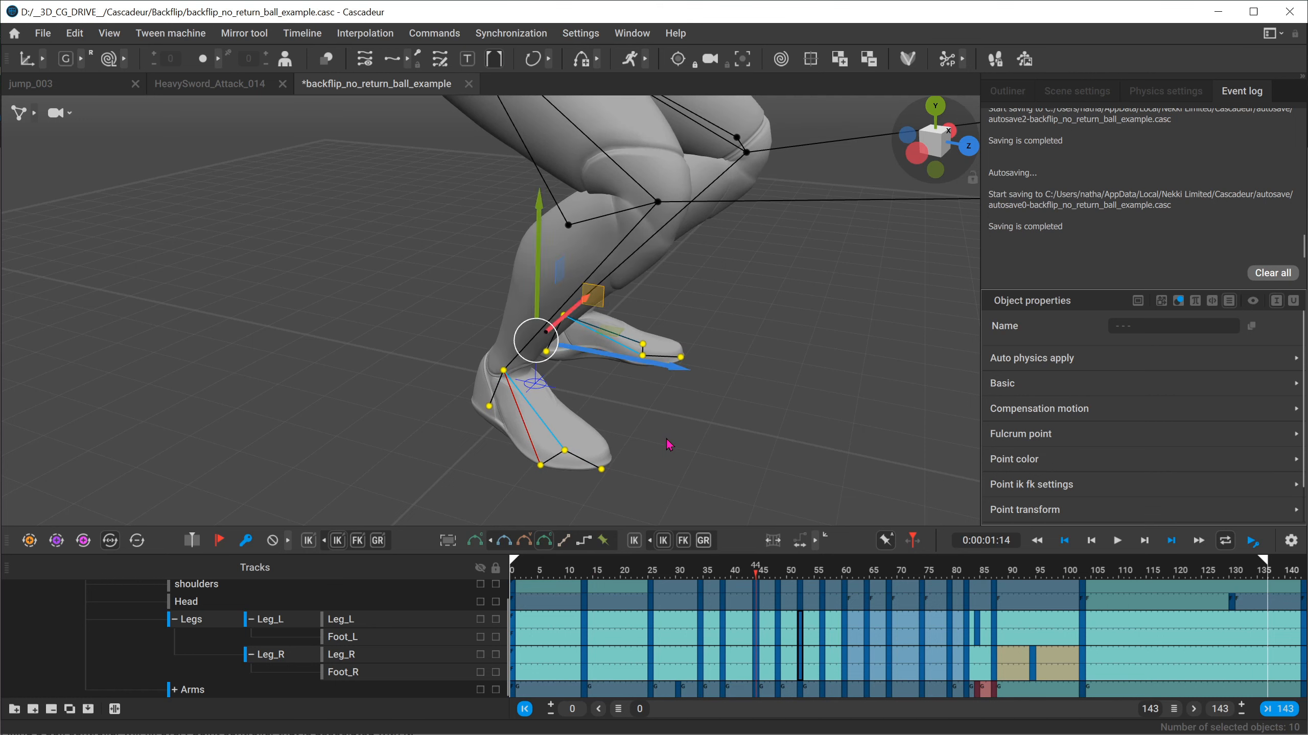
pyautogui.hotkey('ctrl', 'Right')
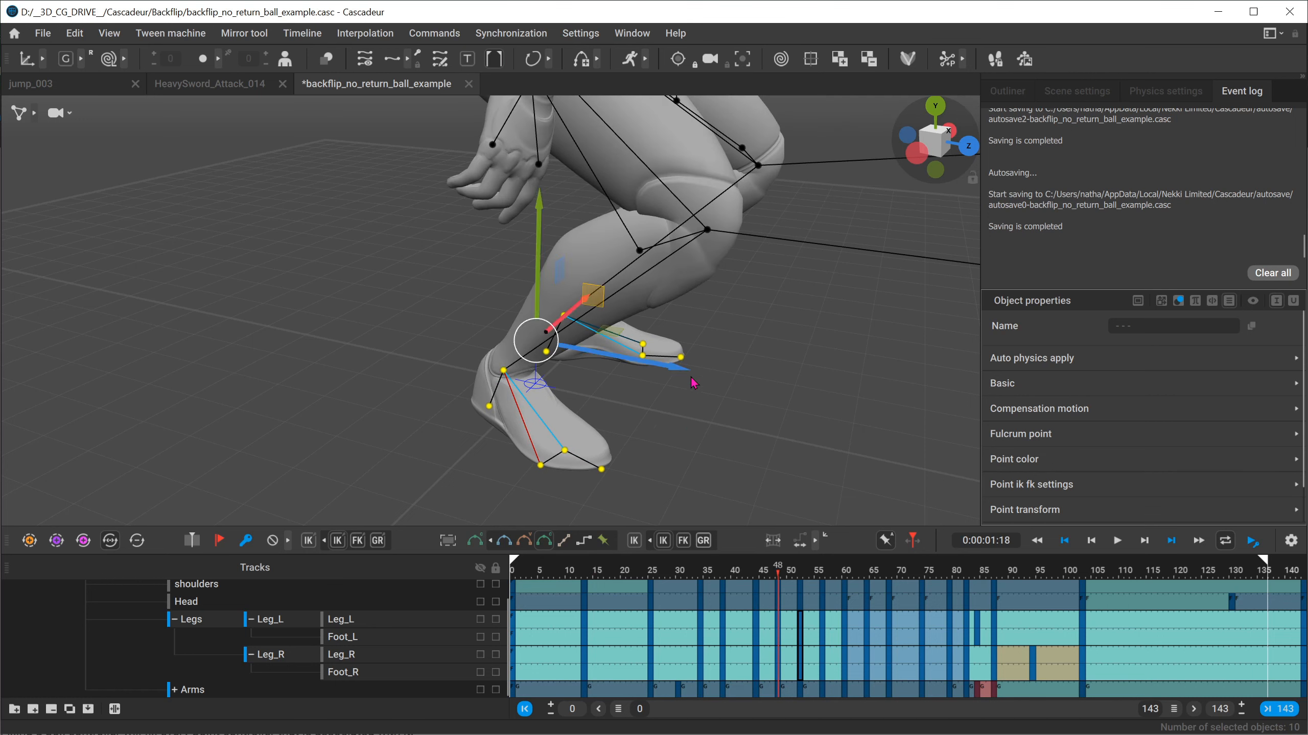
pyautogui.hotkey('ctrl', 'Right')
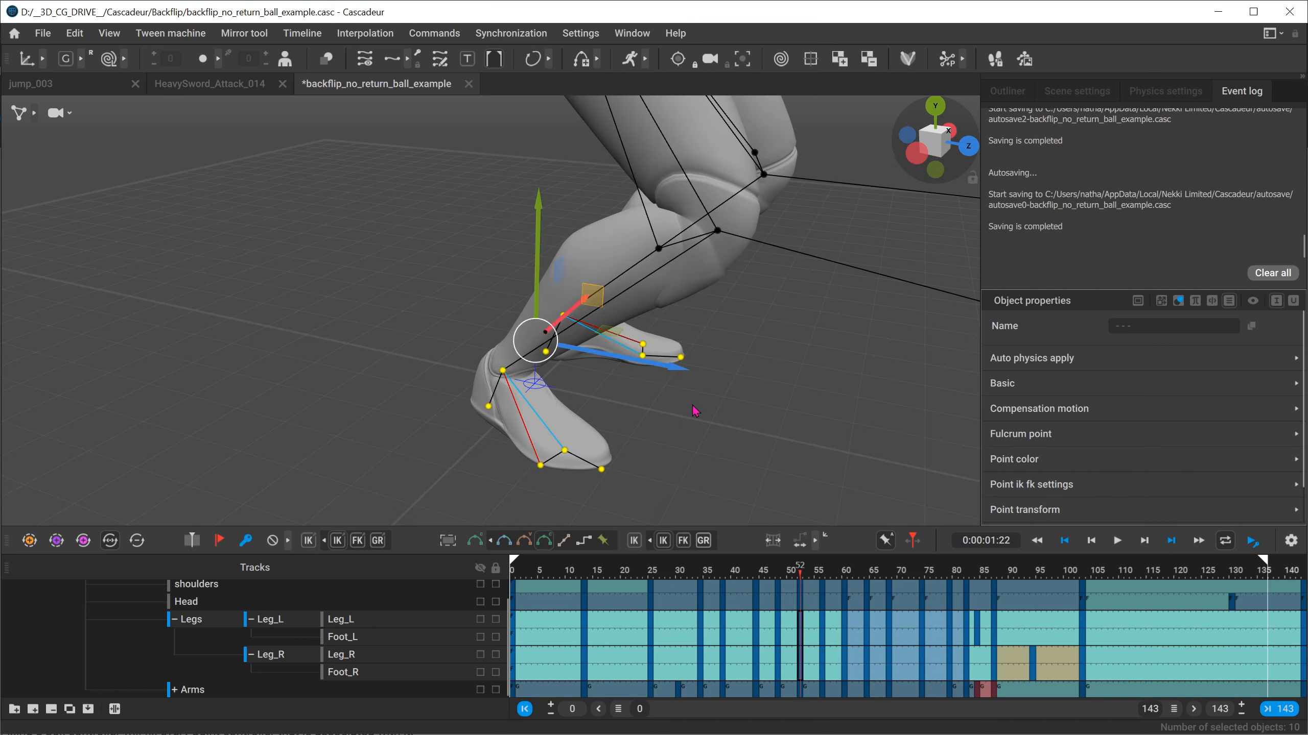
pyautogui.hotkey('ctrl', 'Left')
pyautogui.hotkey('ctrl', 'Left')
pyautogui.hotkey('ctrl', 'Left')
pyautogui.hotkey('ctrl', 'Left')
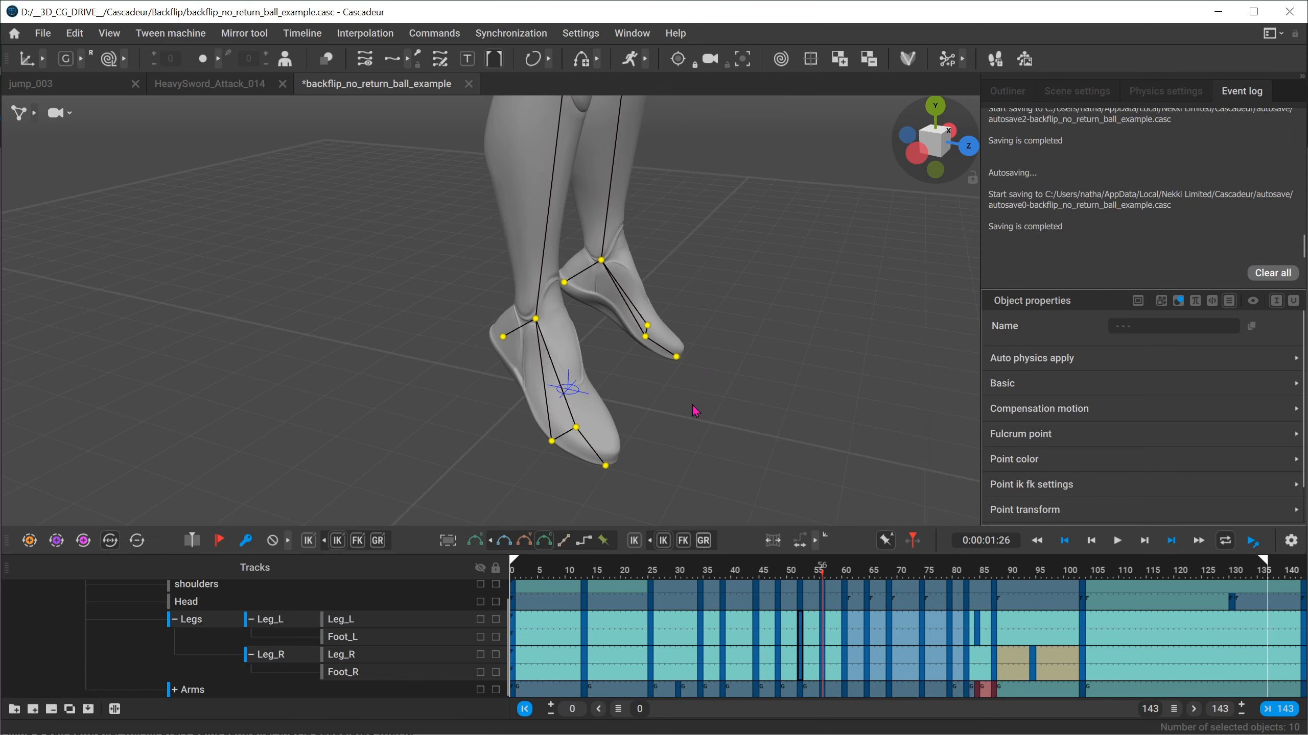
# Step: Examine the planted feet frame by frame around frame 40, from the side and from the front
pyautogui.press('Right')
pyautogui.press('Right')
pyautogui.press('Right')
pyautogui.press('Right')
pyautogui.press('Right')
pyautogui.press('Right')
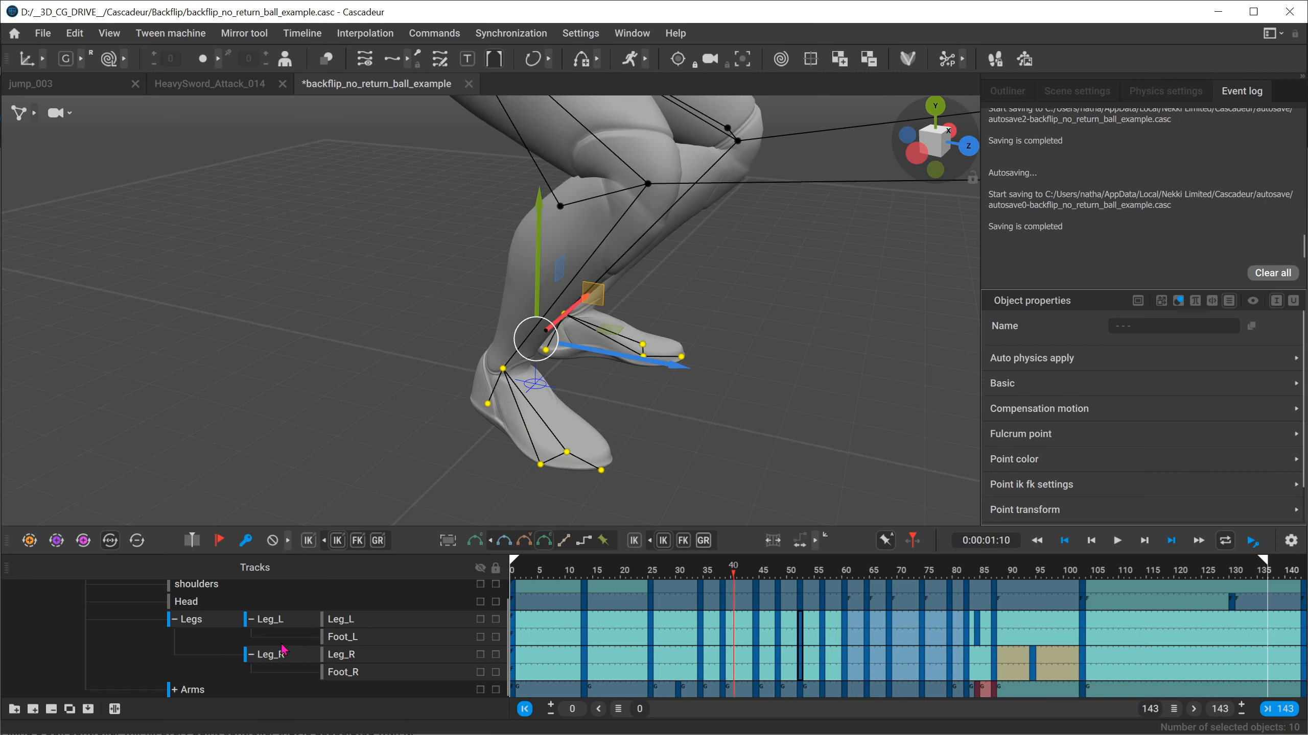
pyautogui.keyDown('alt'); pyautogui.moveTo(638, 360); pyautogui.dragTo(648, 434, button='middle'); pyautogui.keyUp('alt')
pyautogui.keyDown('alt'); pyautogui.moveTo(648, 434); pyautogui.dragTo(422, 396); pyautogui.keyUp('alt')
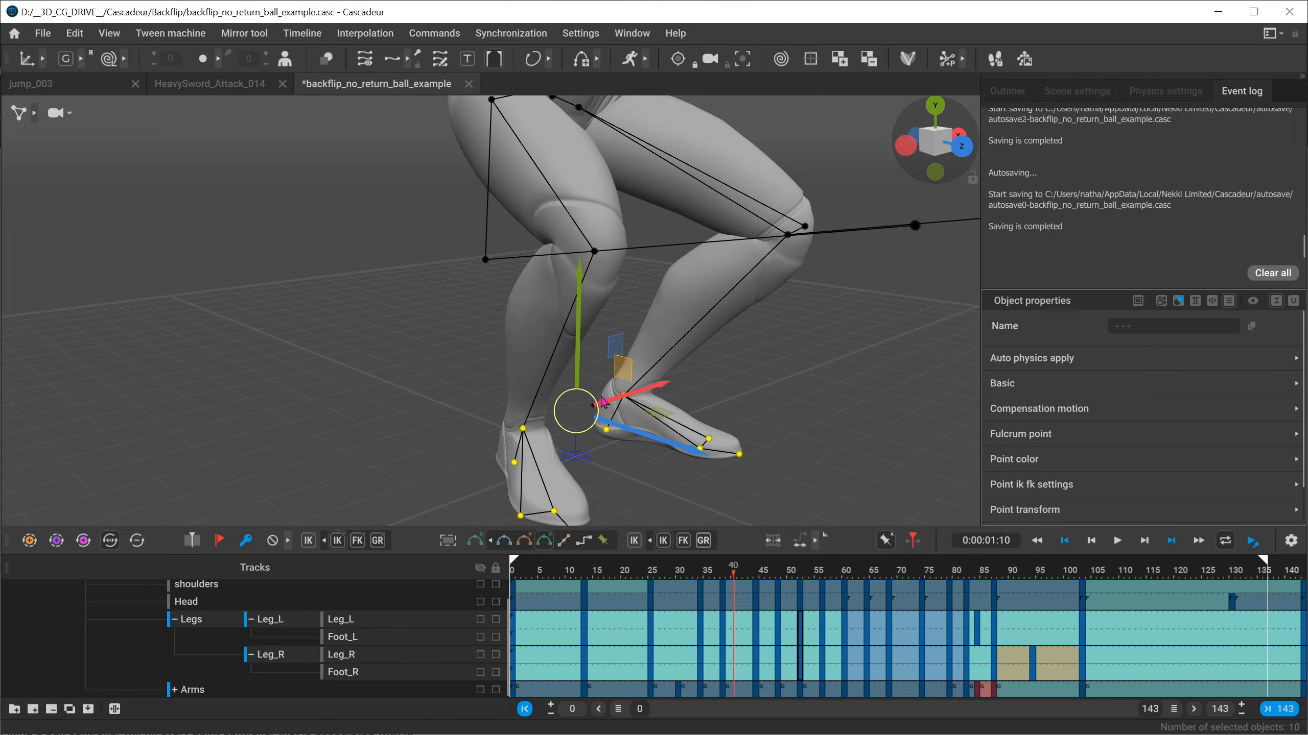
pyautogui.scroll(-1, 719, 416)
pyautogui.keyDown('alt'); pyautogui.moveTo(719, 415); pyautogui.dragTo(602, 453); pyautogui.keyUp('alt')
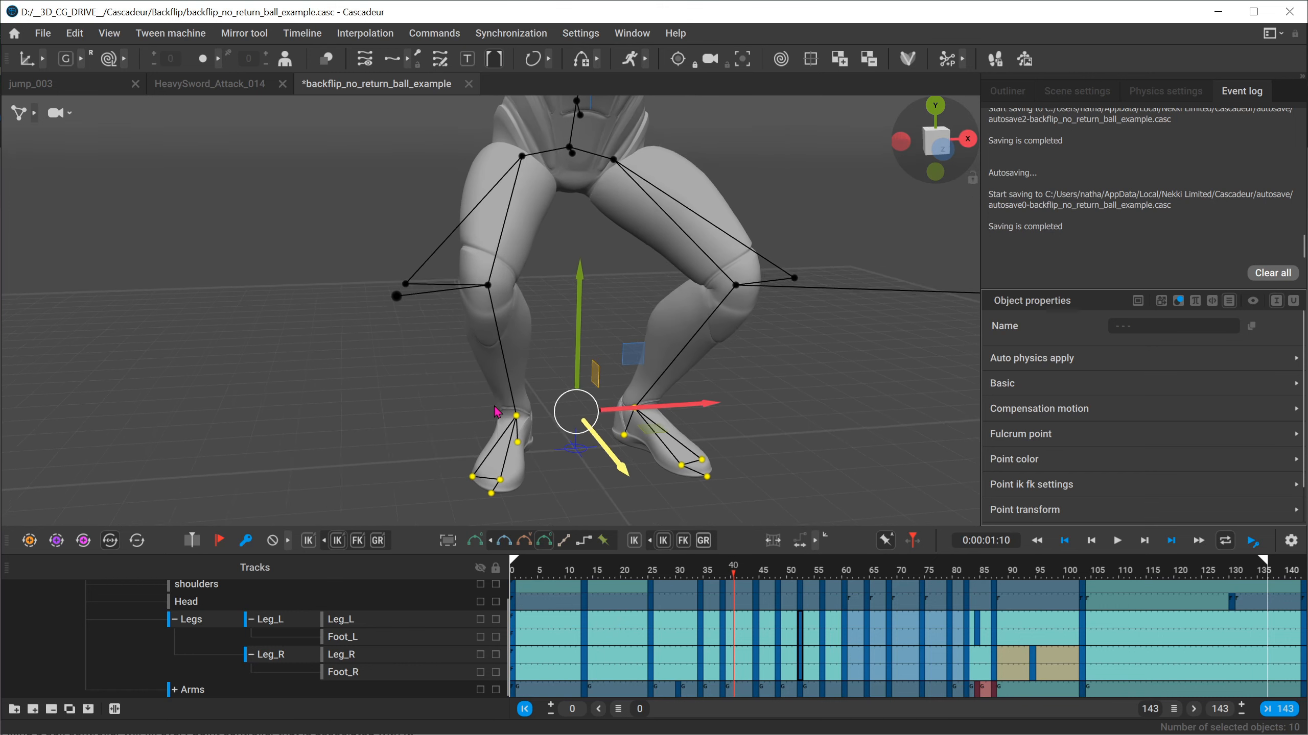
# Step: Collapse the Legs track, go to frame 60 and frame the whole airborne character from the side
pyautogui.click(174, 620)
pyautogui.moveTo(613, 576); pyautogui.dragTo(843, 570)
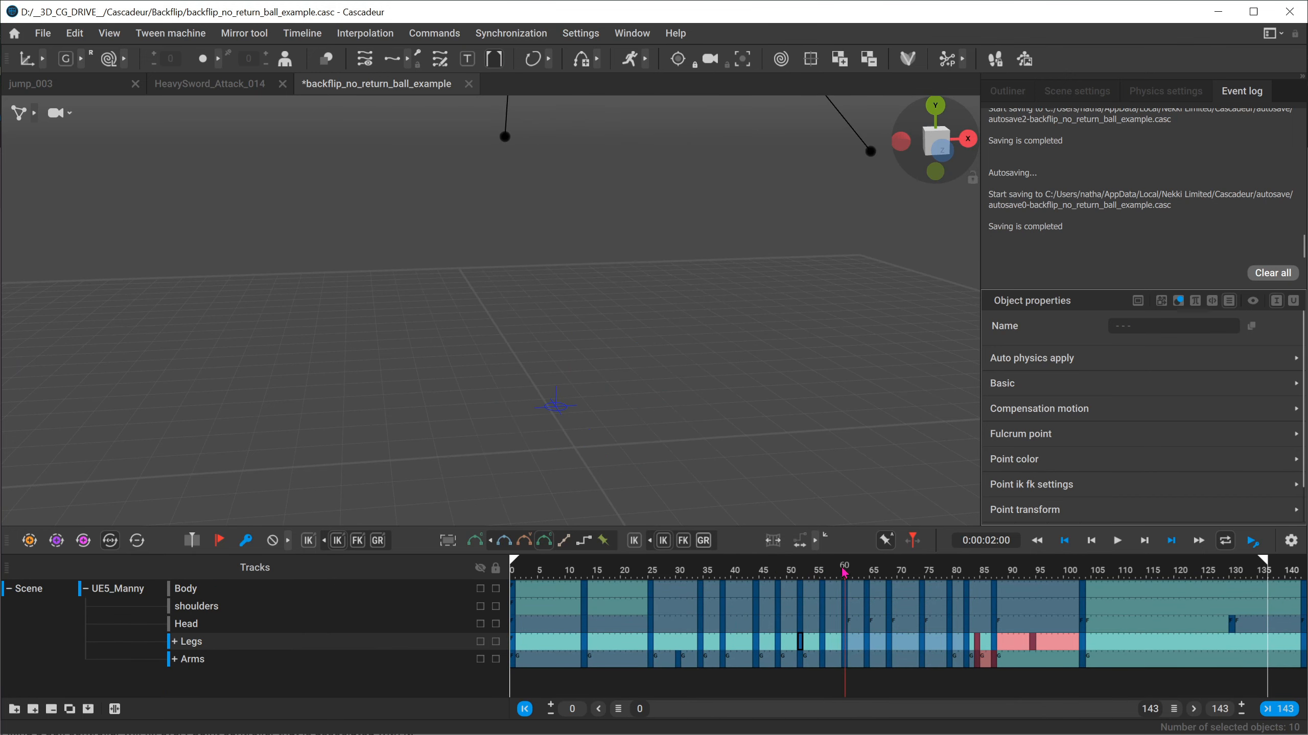
pyautogui.keyDown('alt'); pyautogui.moveTo(759, 280); pyautogui.dragTo(721, 468, button='middle'); pyautogui.keyUp('alt')
pyautogui.scroll(-5, 572, 204)
pyautogui.keyDown('alt'); pyautogui.moveTo(573, 204); pyautogui.dragTo(533, 369, button='middle'); pyautogui.keyUp('alt')
pyautogui.keyDown('alt'); pyautogui.moveTo(413, 369); pyautogui.dragTo(630, 368); pyautogui.keyUp('alt')
pyautogui.keyDown('alt'); pyautogui.moveTo(761, 522); pyautogui.dragTo(718, 482, button='middle'); pyautogui.keyUp('alt')
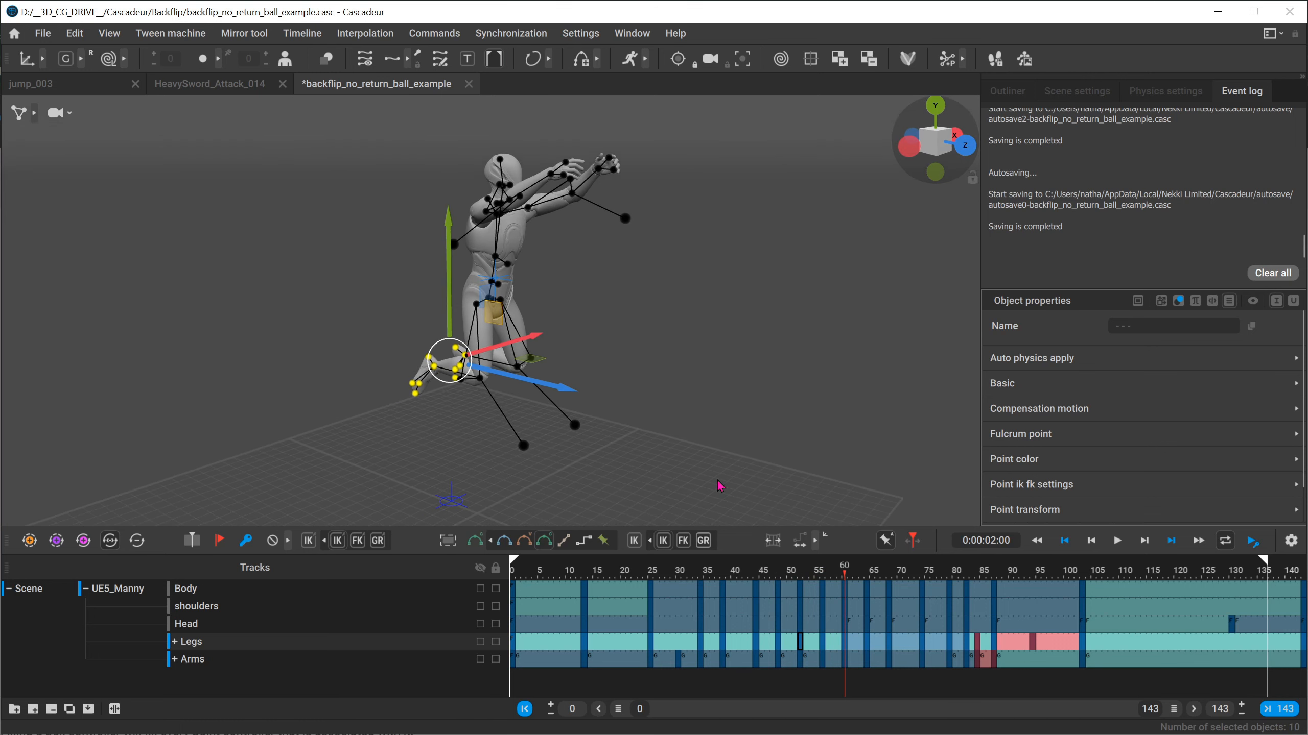
pyautogui.keyDown('alt'); pyautogui.moveTo(592, 363); pyautogui.dragTo(659, 355); pyautogui.keyUp('alt')
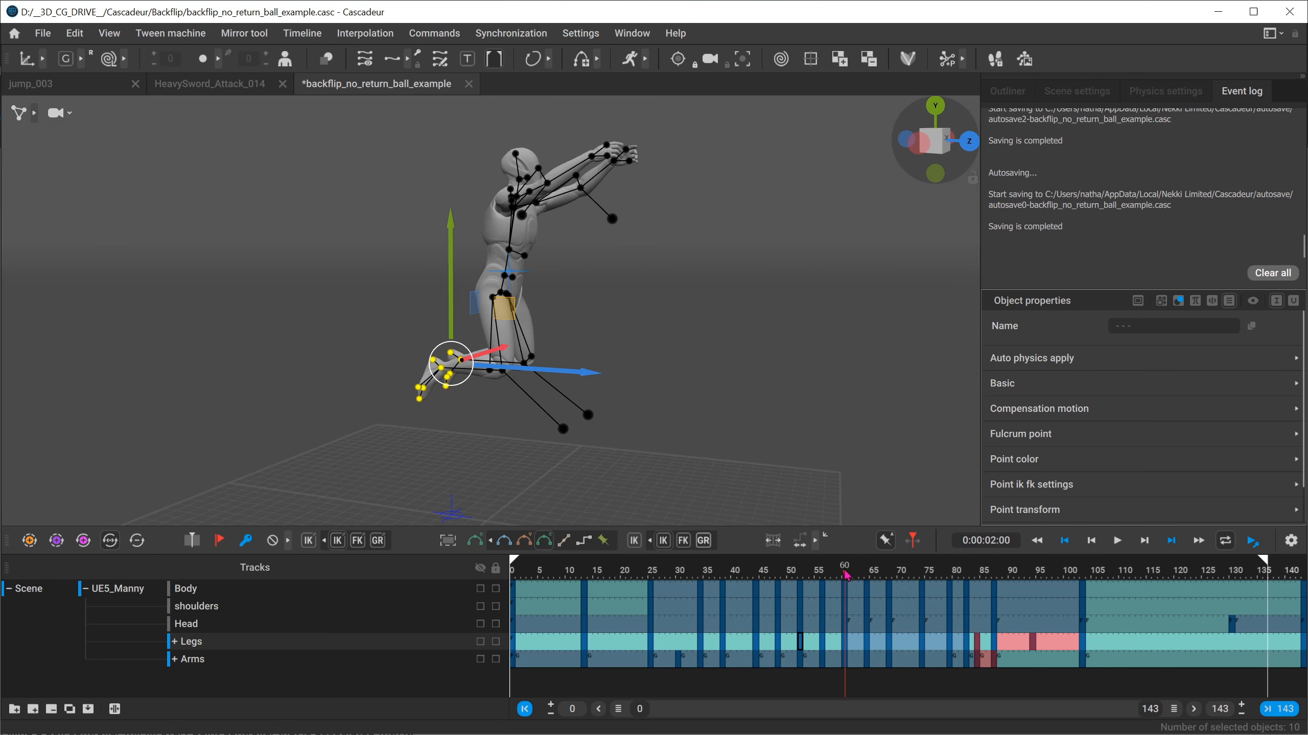
# Step: Go to frame 65, frame the tucked legs in a close side view and hide the transform manipulator
pyautogui.moveTo(846, 574)
pyautogui.mouseDown()
pyautogui.moveTo(957, 566)
pyautogui.moveTo(846, 579)
pyautogui.mouseUp()
pyautogui.moveTo(846, 574); pyautogui.dragTo(873, 571)
pyautogui.keyDown('alt'); pyautogui.moveTo(295, 253); pyautogui.dragTo(595, 359, button='right'); pyautogui.keyUp('alt')
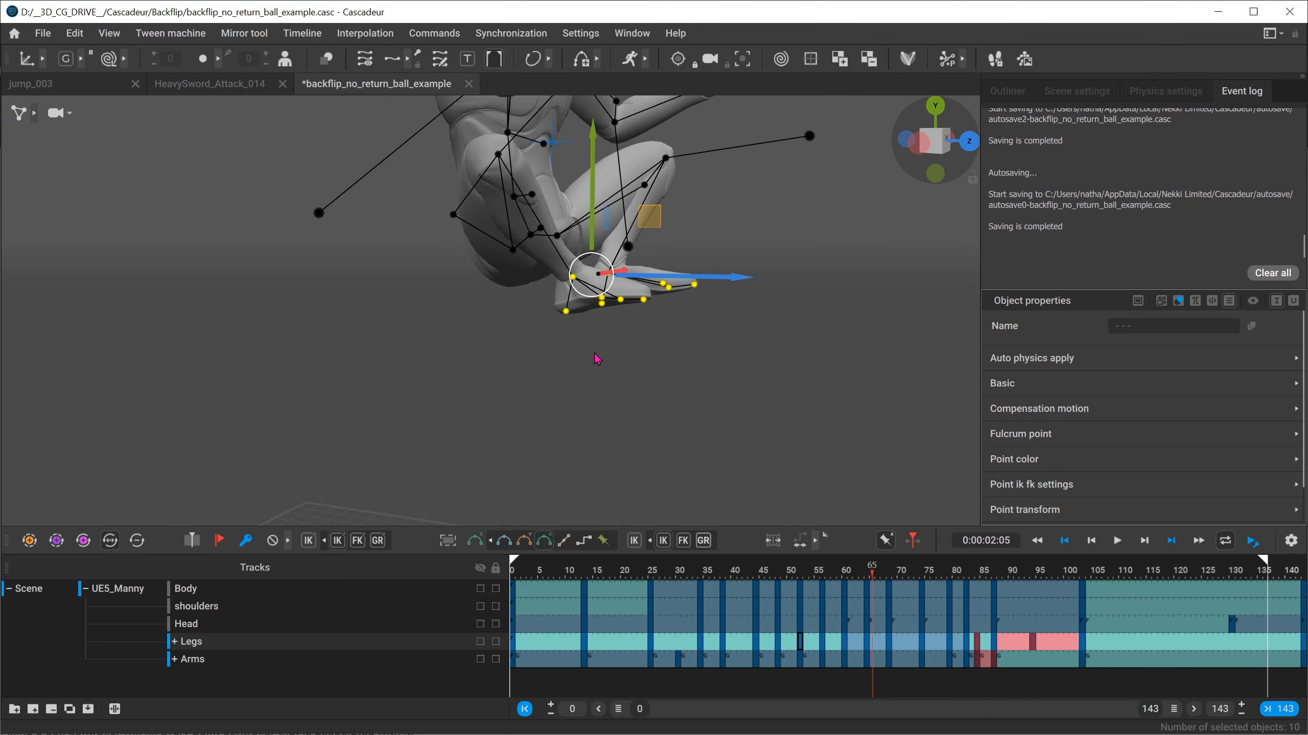
pyautogui.keyDown('alt'); pyautogui.moveTo(595, 360); pyautogui.dragTo(645, 341); pyautogui.keyUp('alt')
pyautogui.keyDown('alt'); pyautogui.moveTo(645, 341); pyautogui.dragTo(578, 421, button='middle'); pyautogui.keyUp('alt')
pyautogui.keyDown('alt'); pyautogui.moveTo(579, 420); pyautogui.dragTo(642, 400); pyautogui.keyUp('alt')
pyautogui.press('q')
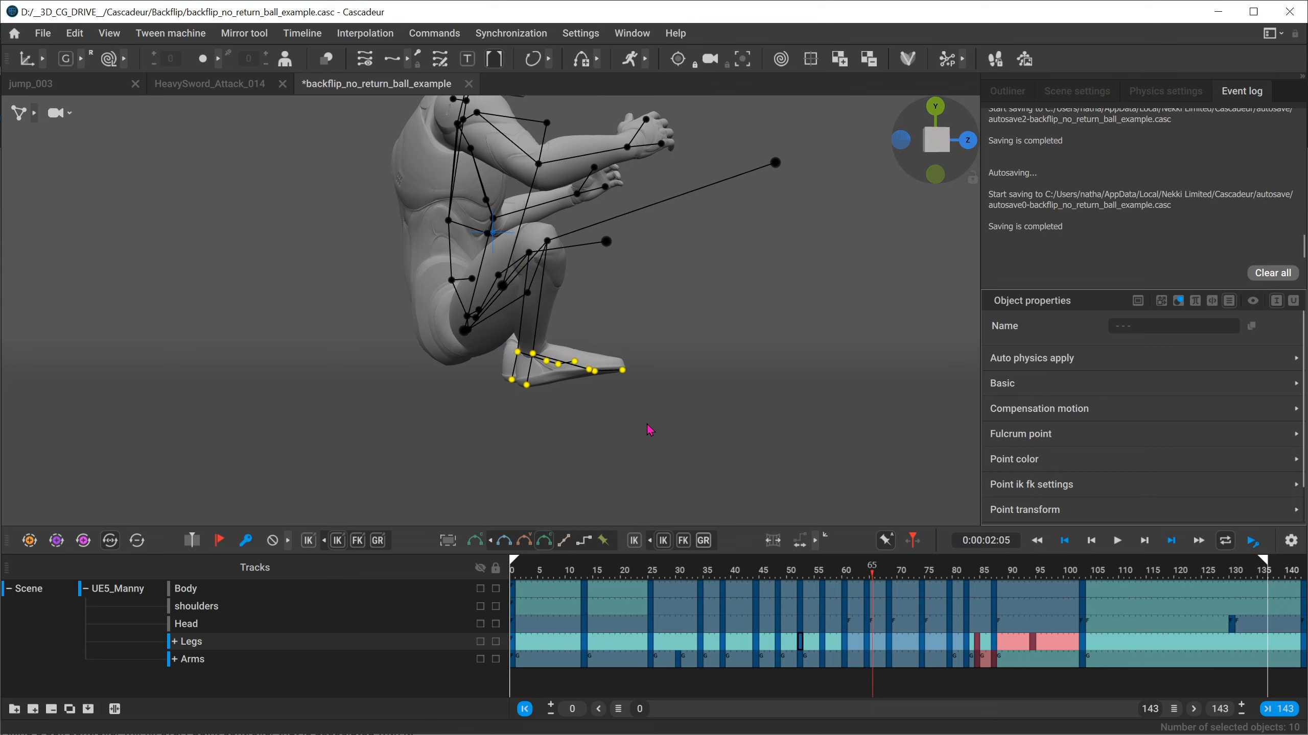
# Step: Examine the tucked legs by moving between the keys around frames 64 and 68
pyautogui.press('Up')
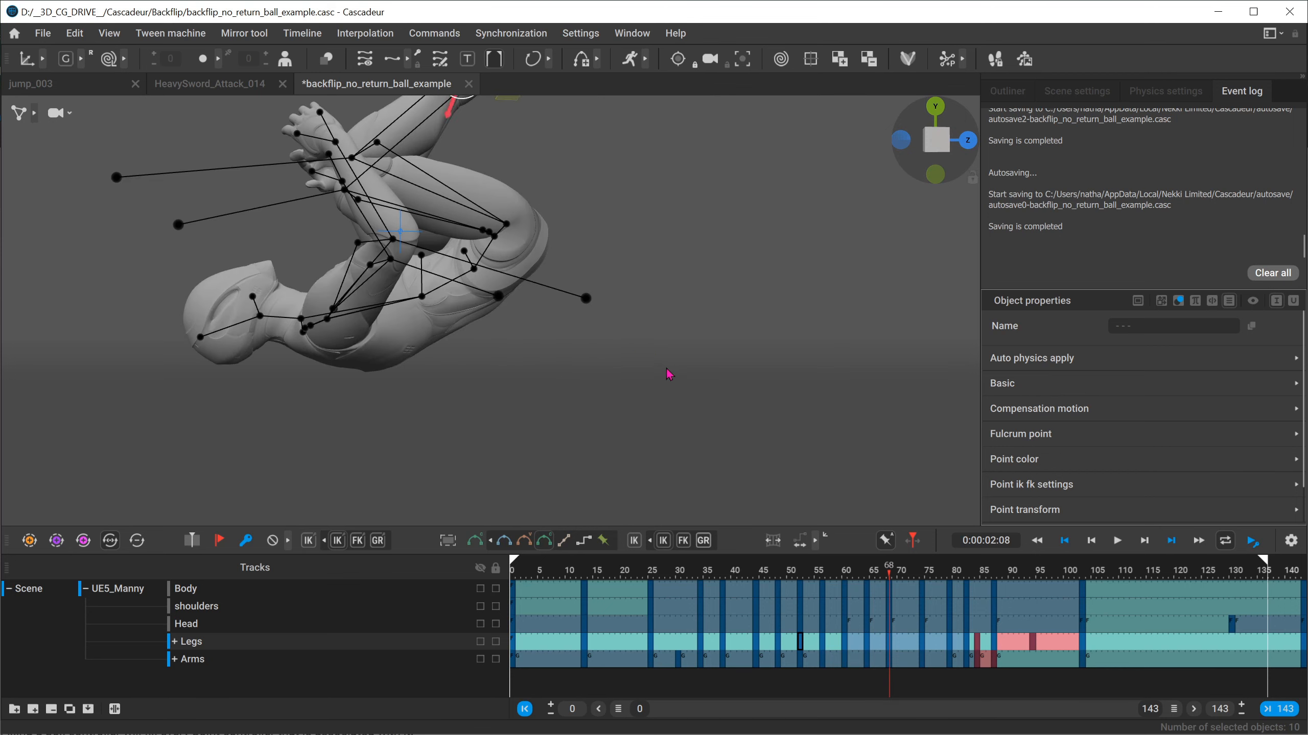
pyautogui.press('Left')
pyautogui.press('Left')
pyautogui.press('Left')
pyautogui.press('Left')
pyautogui.press('w')
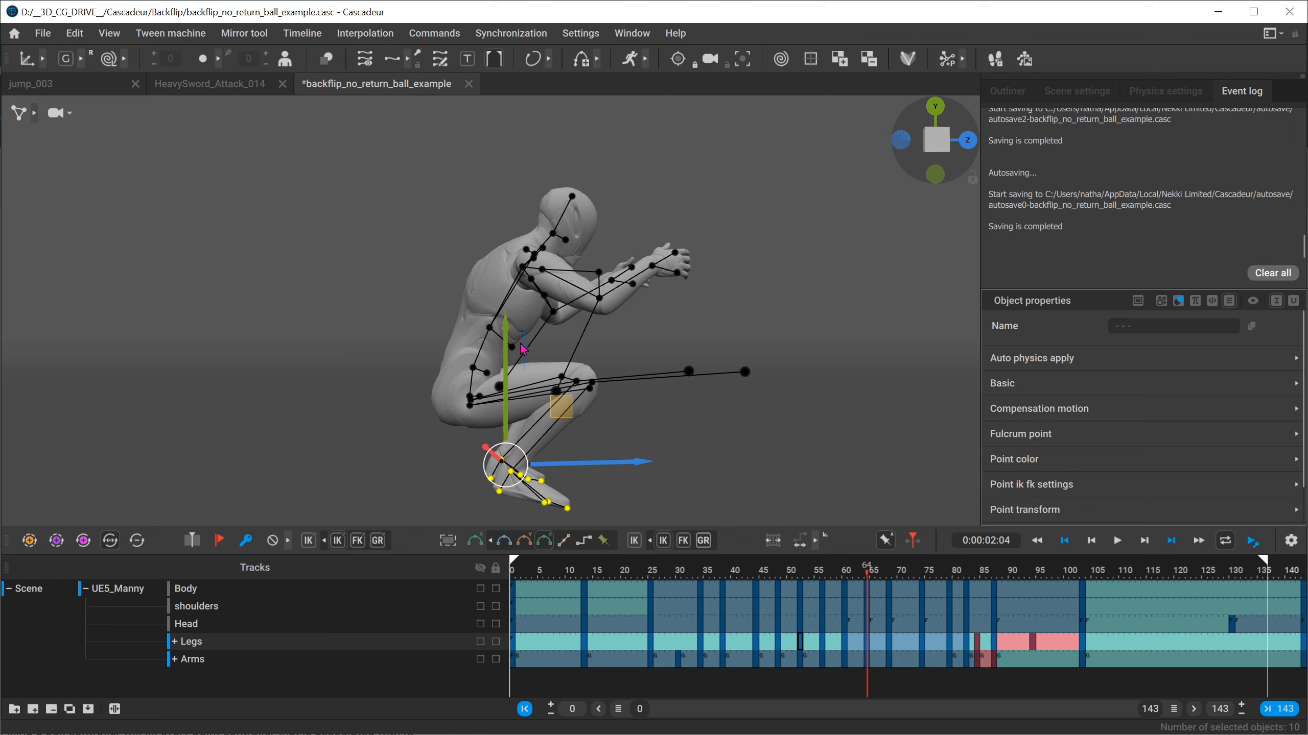
pyautogui.press('Down')
pyautogui.press('Up')
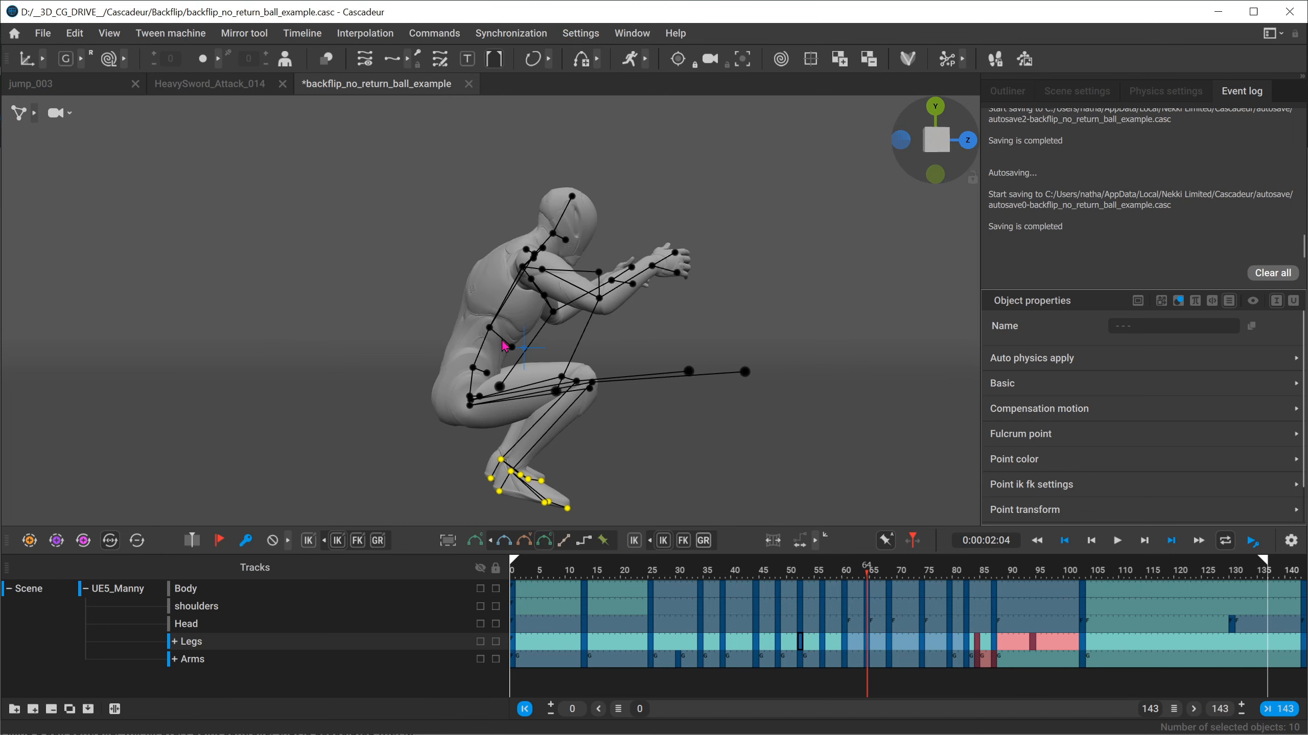
pyautogui.press('Up')
pyautogui.press('Down')
# Step: Set the Legs track to forward kinematics from frame 56 to 79 and review the motion between those keys
pyautogui.moveTo(867, 574); pyautogui.dragTo(823, 581)
pyautogui.scroll(-3, 659, 391)
pyautogui.scroll(5, 453, 413)
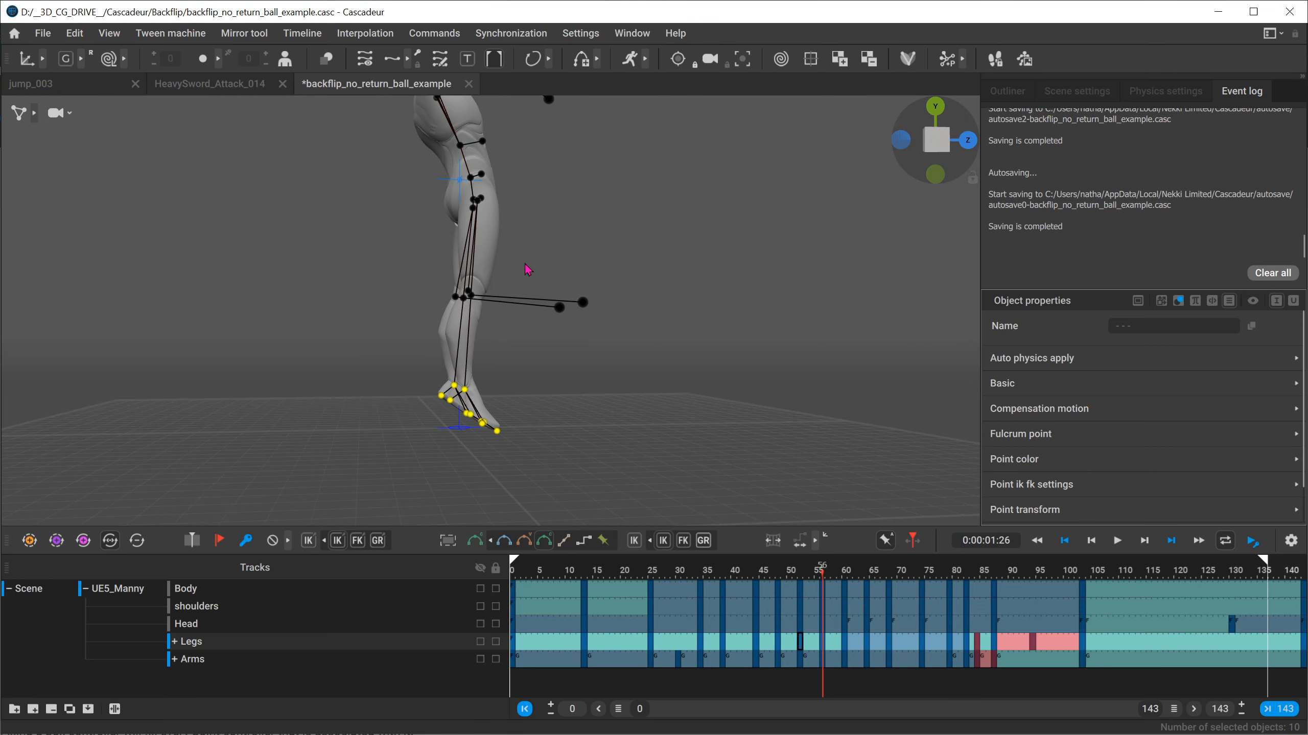
pyautogui.click(825, 650)
pyautogui.moveTo(825, 649); pyautogui.dragTo(950, 642)
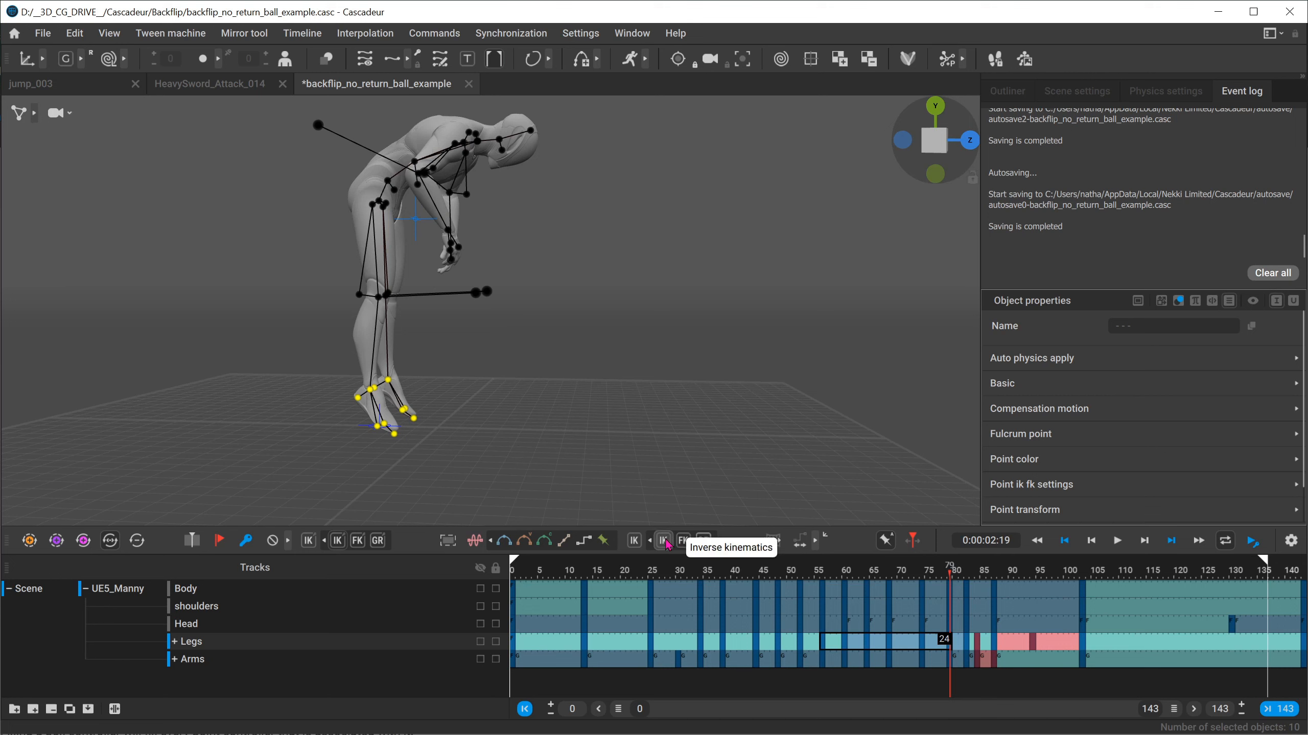
pyautogui.click(682, 544)
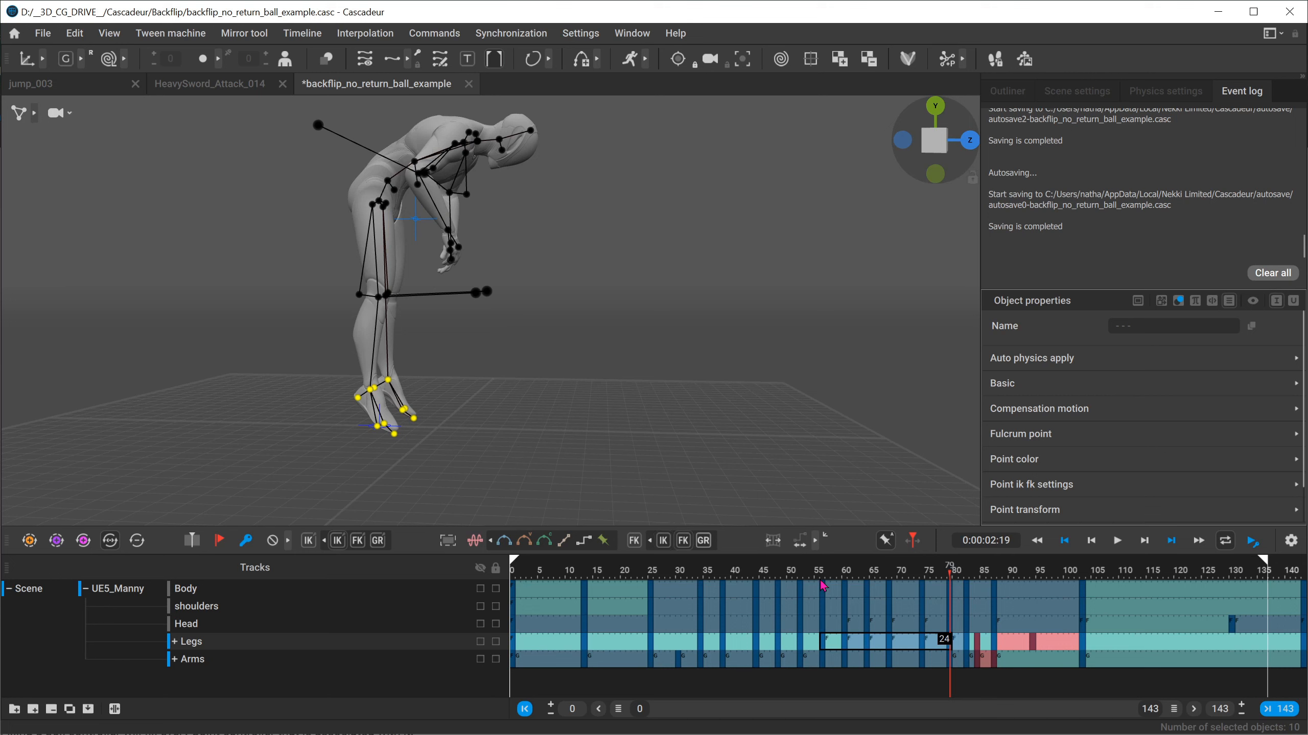
pyautogui.moveTo(830, 569); pyautogui.dragTo(886, 571)
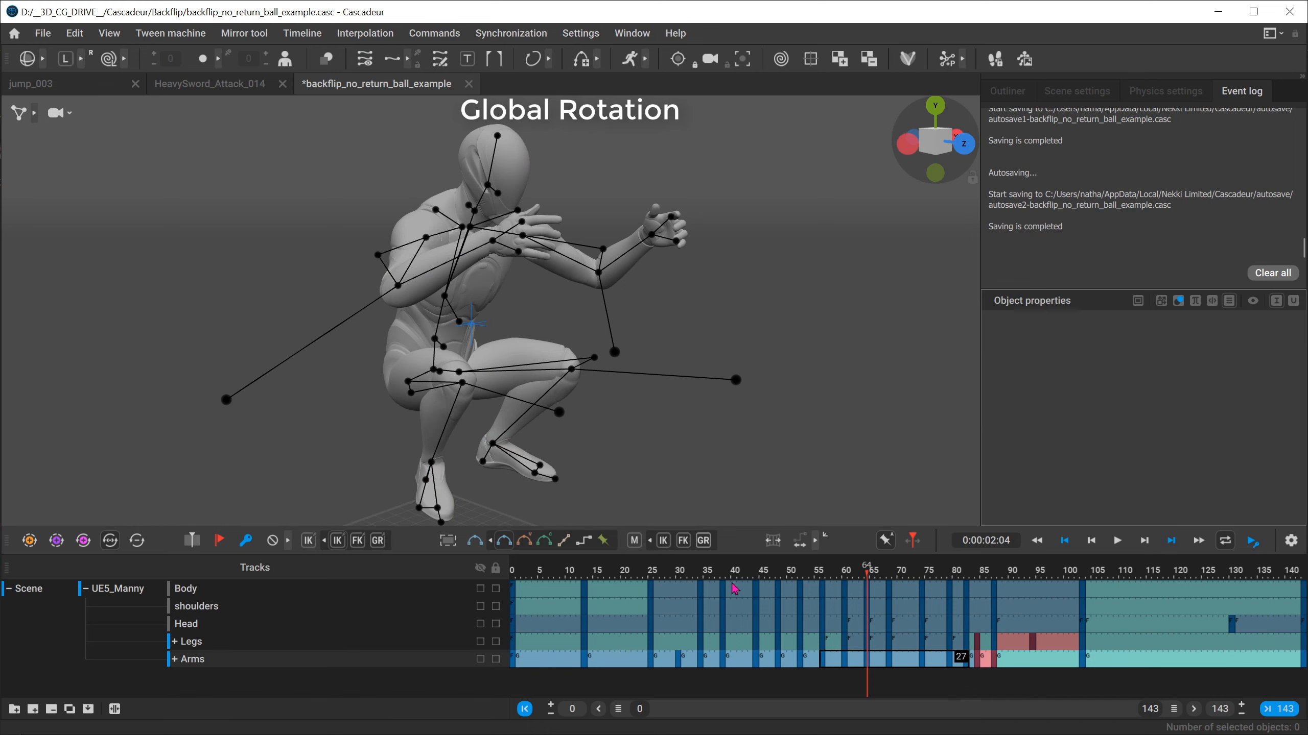
# Step: Select the left hand's main point, display its trajectory and view the motion path from the side
pyautogui.click(683, 542)
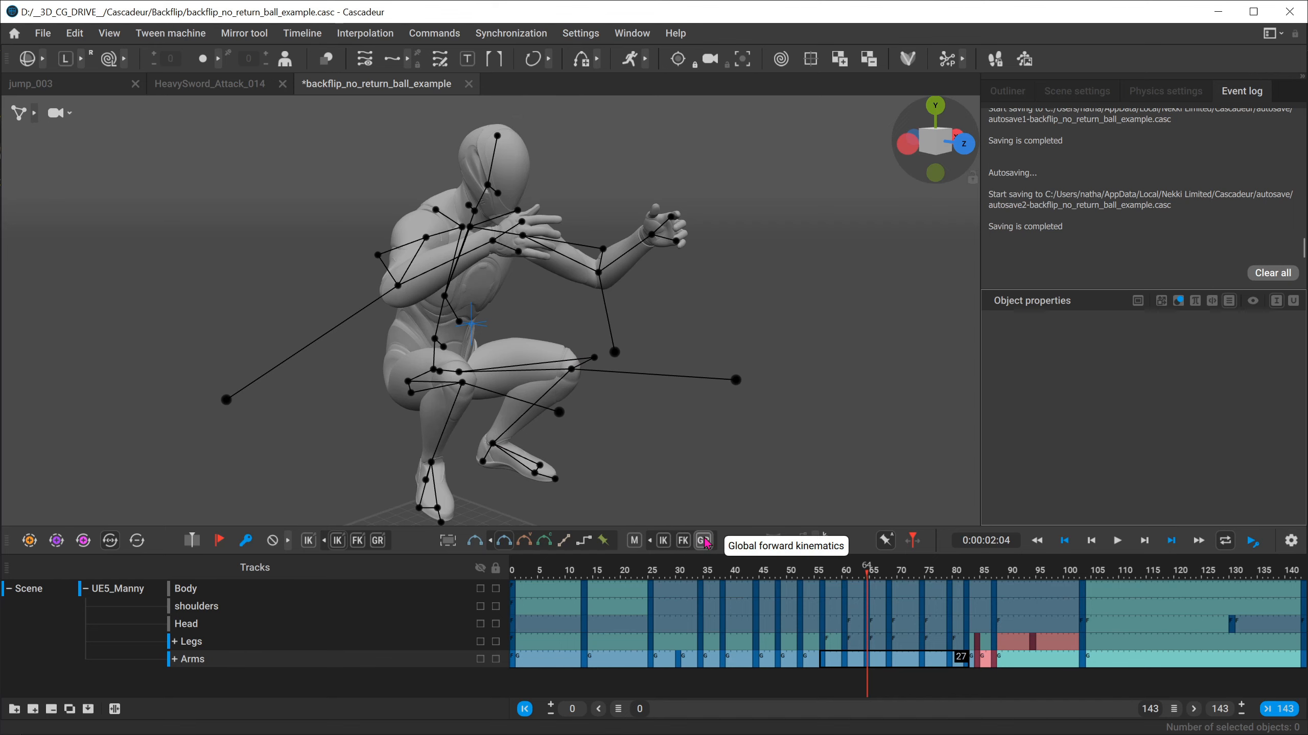
pyautogui.scroll(5, 738, 301)
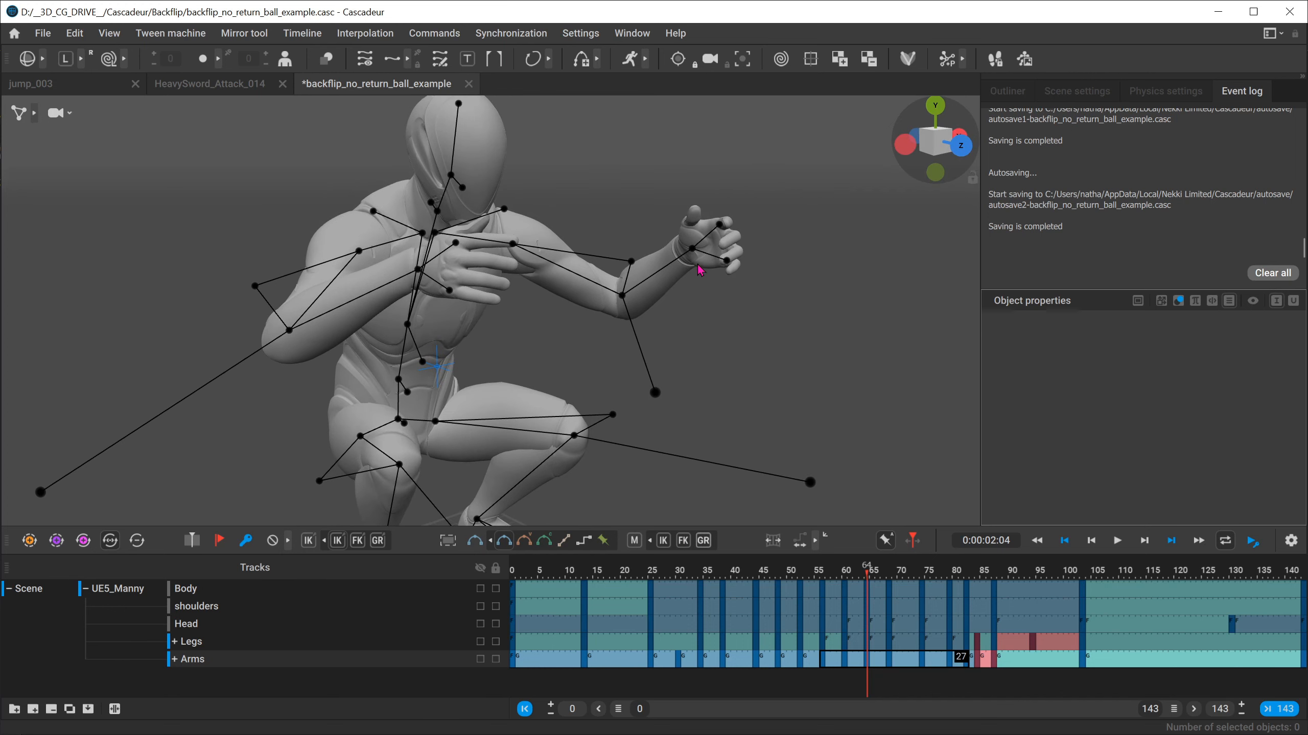
pyautogui.click(692, 250)
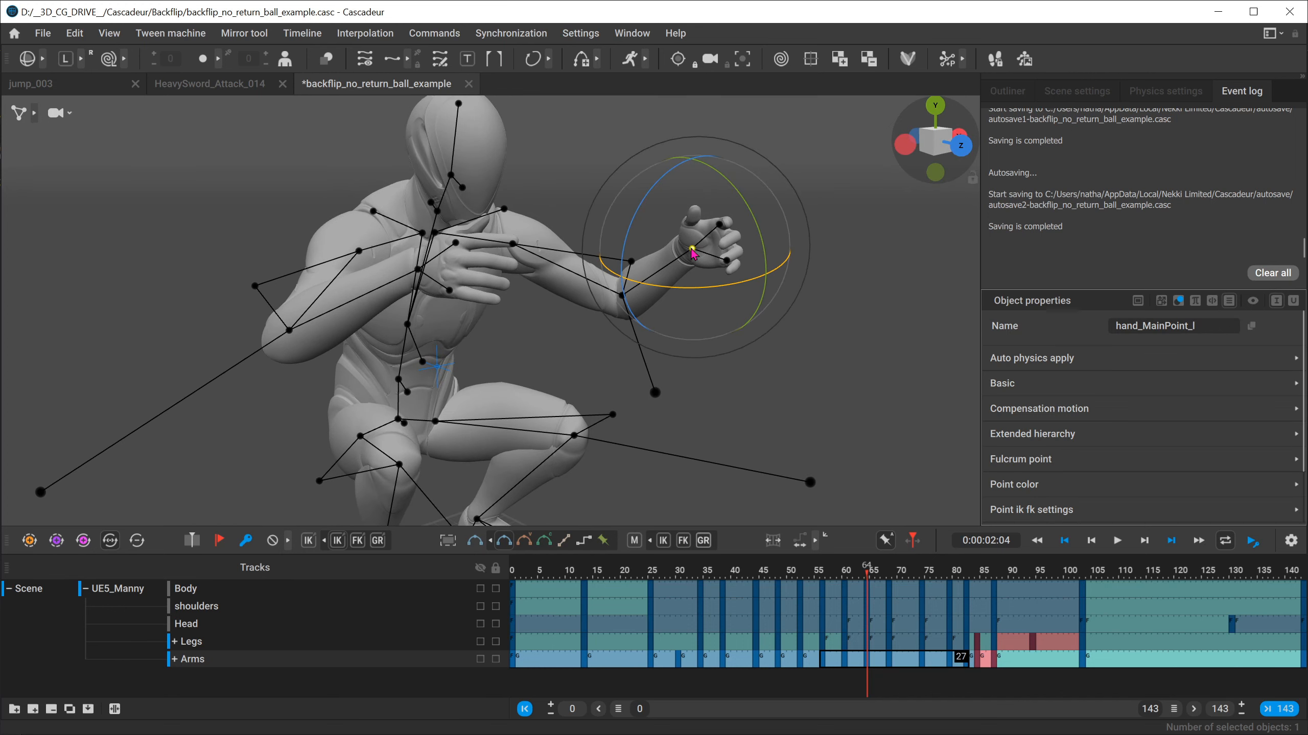
pyautogui.click(366, 60)
pyautogui.keyDown('alt'); pyautogui.moveTo(745, 313); pyautogui.dragTo(615, 315); pyautogui.keyUp('alt')
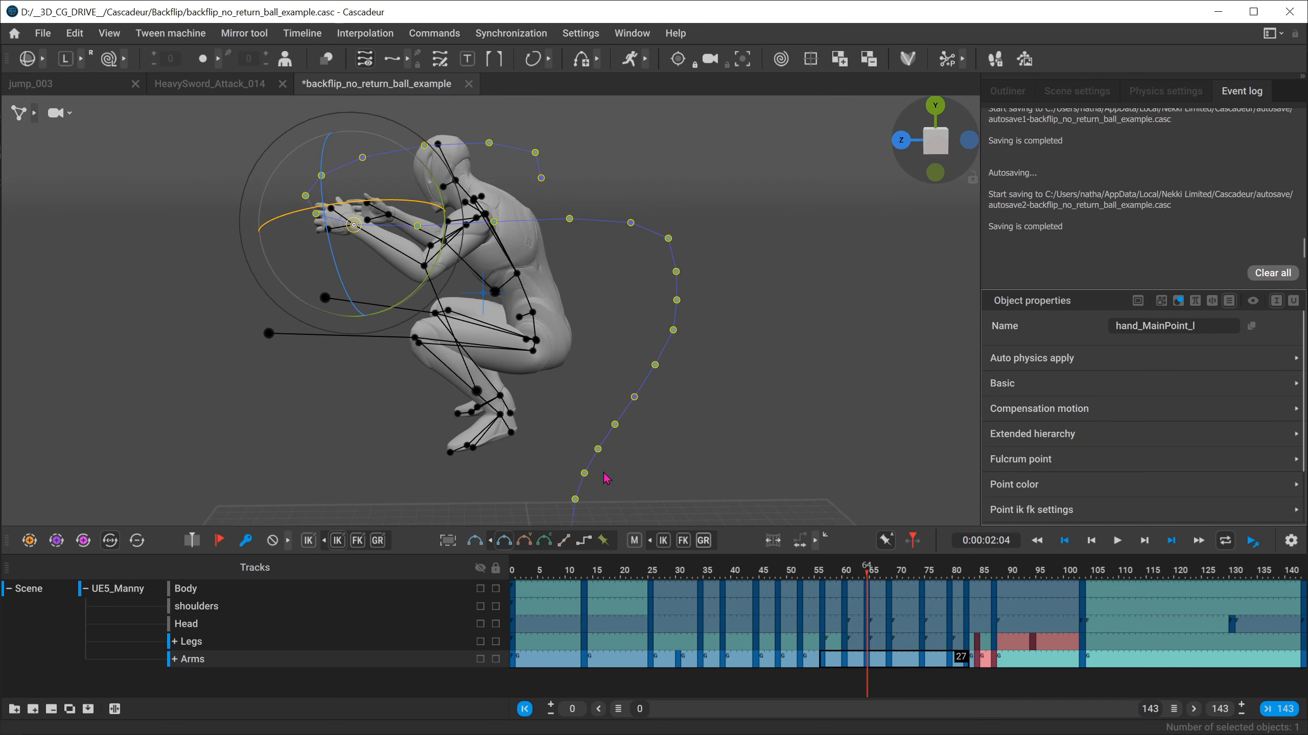
pyautogui.keyDown('alt'); pyautogui.moveTo(497, 296); pyautogui.dragTo(537, 306); pyautogui.keyUp('alt')
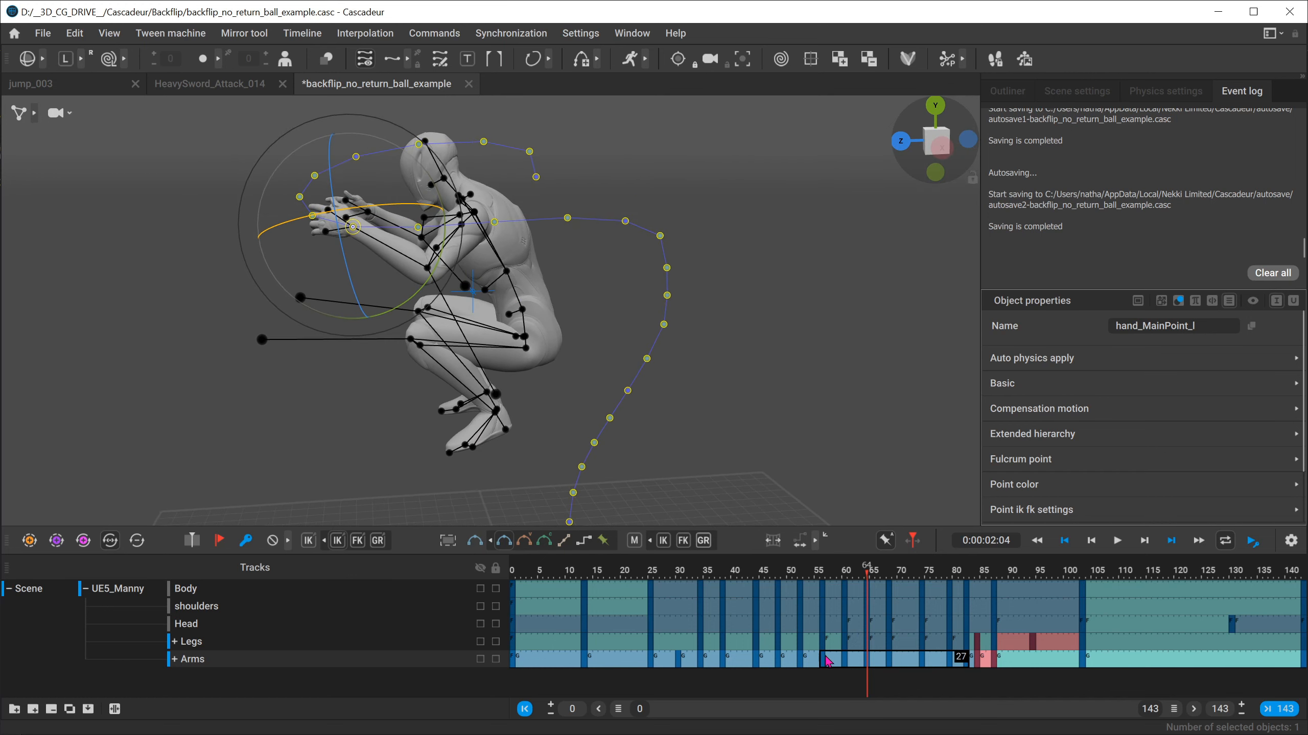
# Step: Set the Arms track to inverse kinematics from frame 56 to 82 and examine the left hand's trajectory
pyautogui.click(827, 660)
pyautogui.click(844, 662)
pyautogui.moveTo(822, 660); pyautogui.dragTo(964, 663)
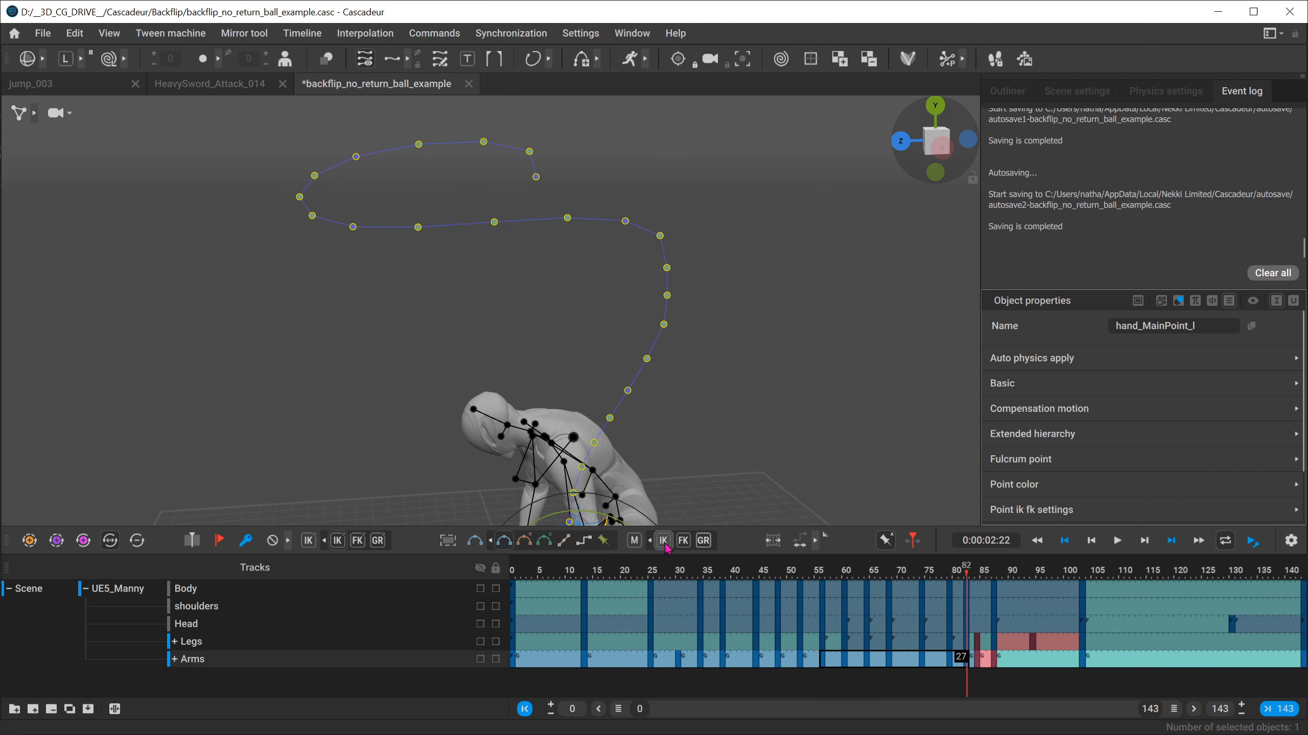
pyautogui.keyDown('alt'); pyautogui.moveTo(668, 292); pyautogui.dragTo(612, 404); pyautogui.keyUp('alt')
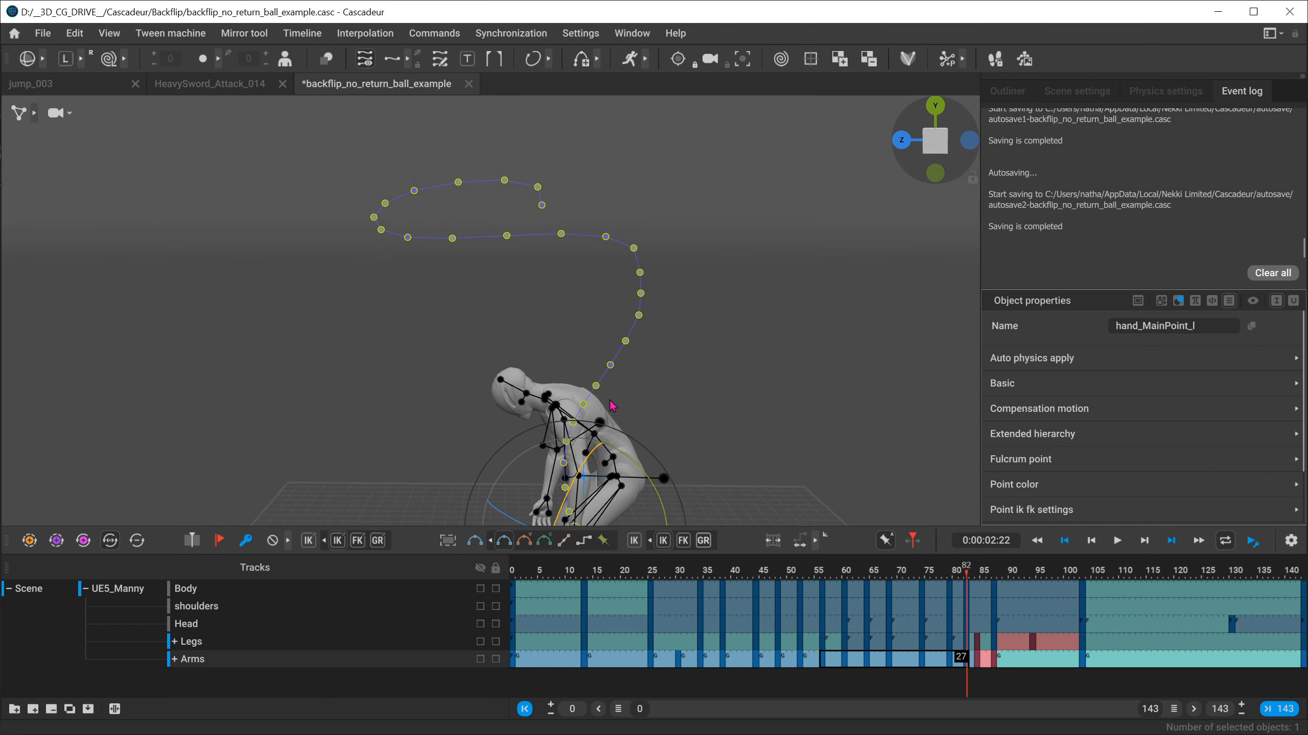
pyautogui.keyDown('alt'); pyautogui.moveTo(570, 297); pyautogui.dragTo(904, 415, button='right'); pyautogui.keyUp('alt')
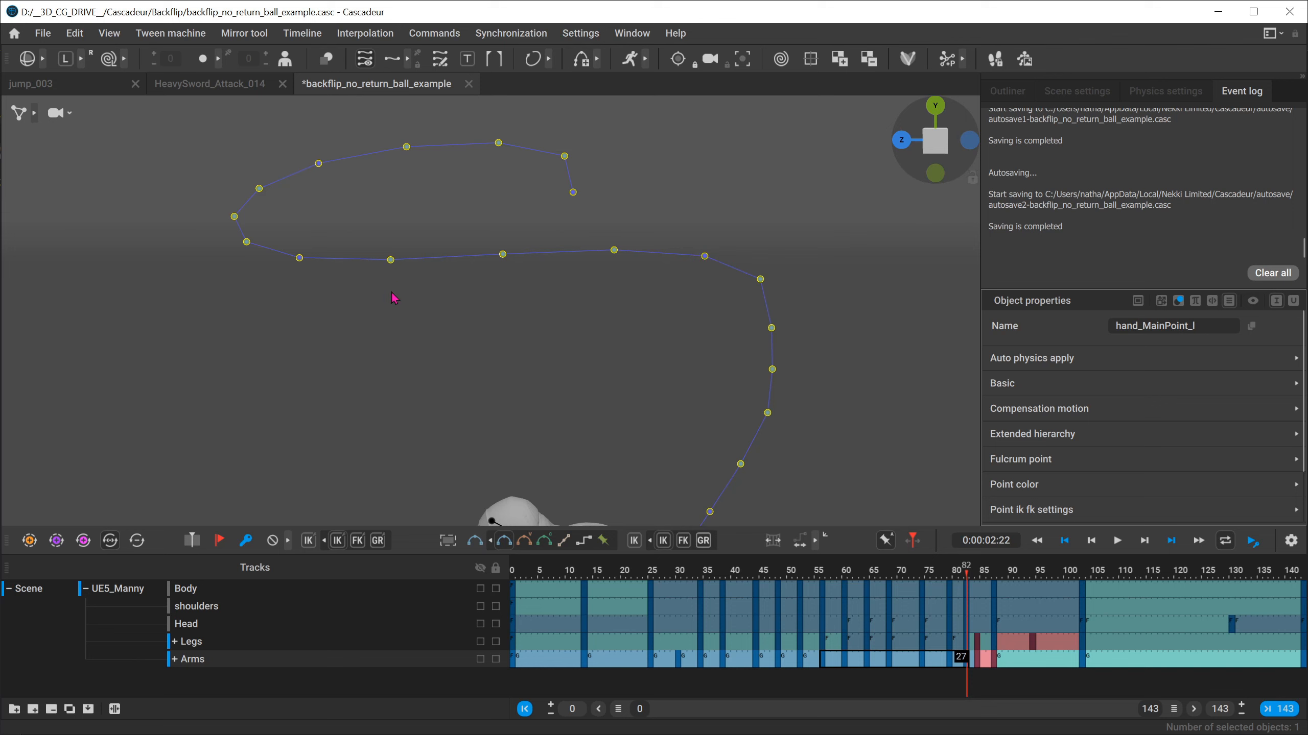
pyautogui.scroll(-3, 615, 341)
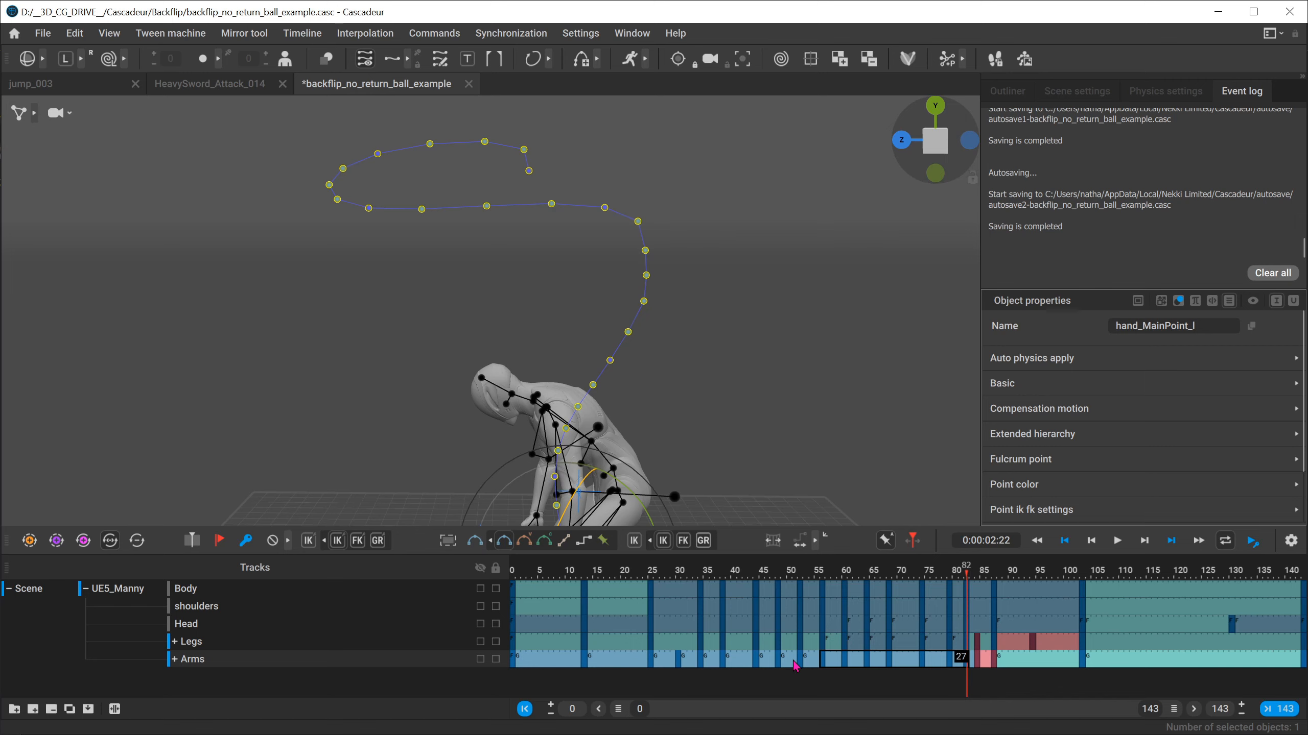
# Step: Set the same Arms interval to forward kinematics and examine the hand's arc while scrubbing to frame 64
pyautogui.click(683, 541)
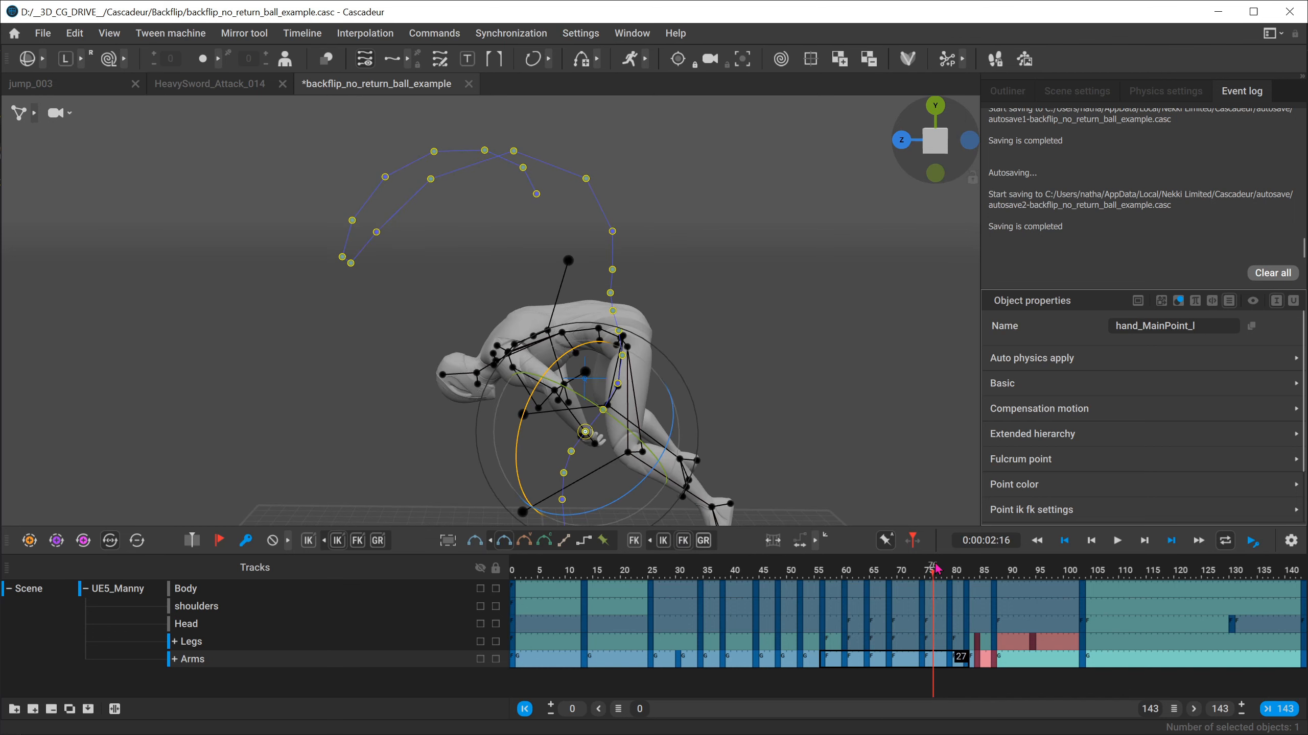
pyautogui.click(847, 570)
pyautogui.moveTo(847, 571); pyautogui.dragTo(870, 547)
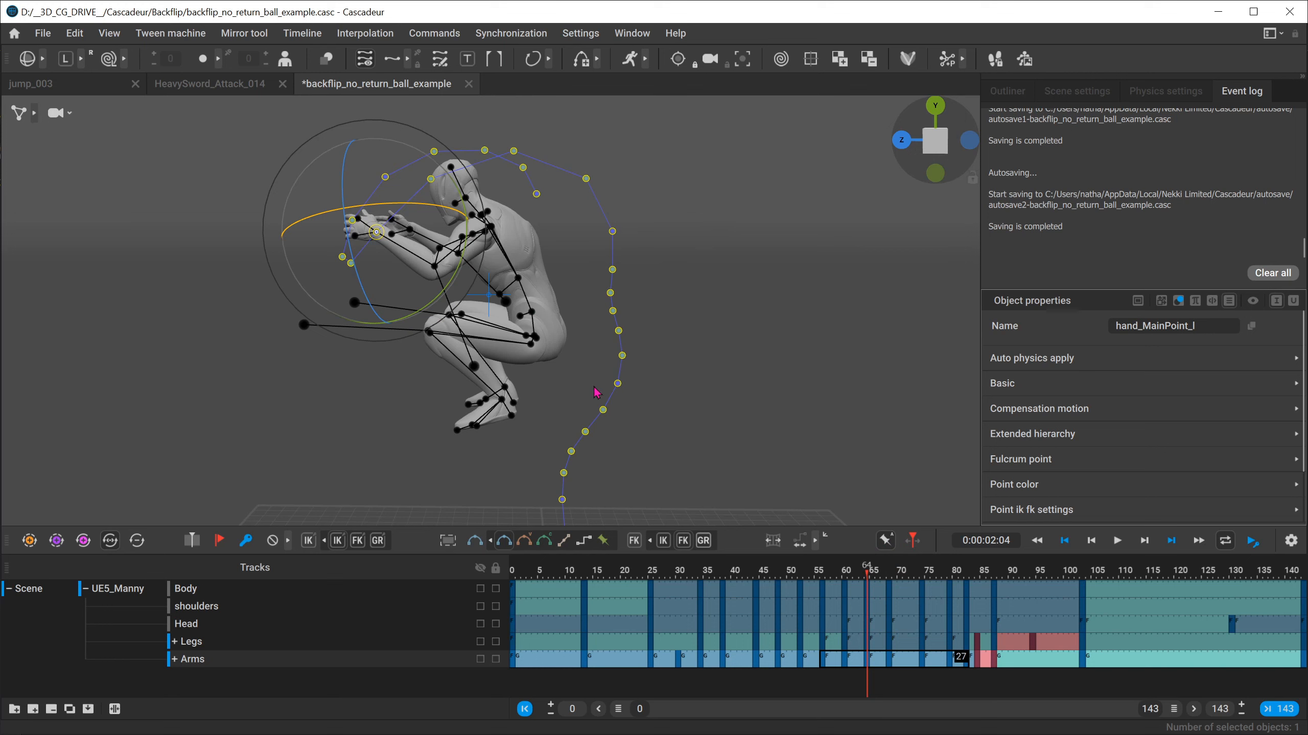
# Step: Lock the left hand's trajectory display in the viewport and clear the selection
pyautogui.moveTo(408, 305); pyautogui.dragTo(484, 323, button='right')
pyautogui.scroll(3, 484, 324)
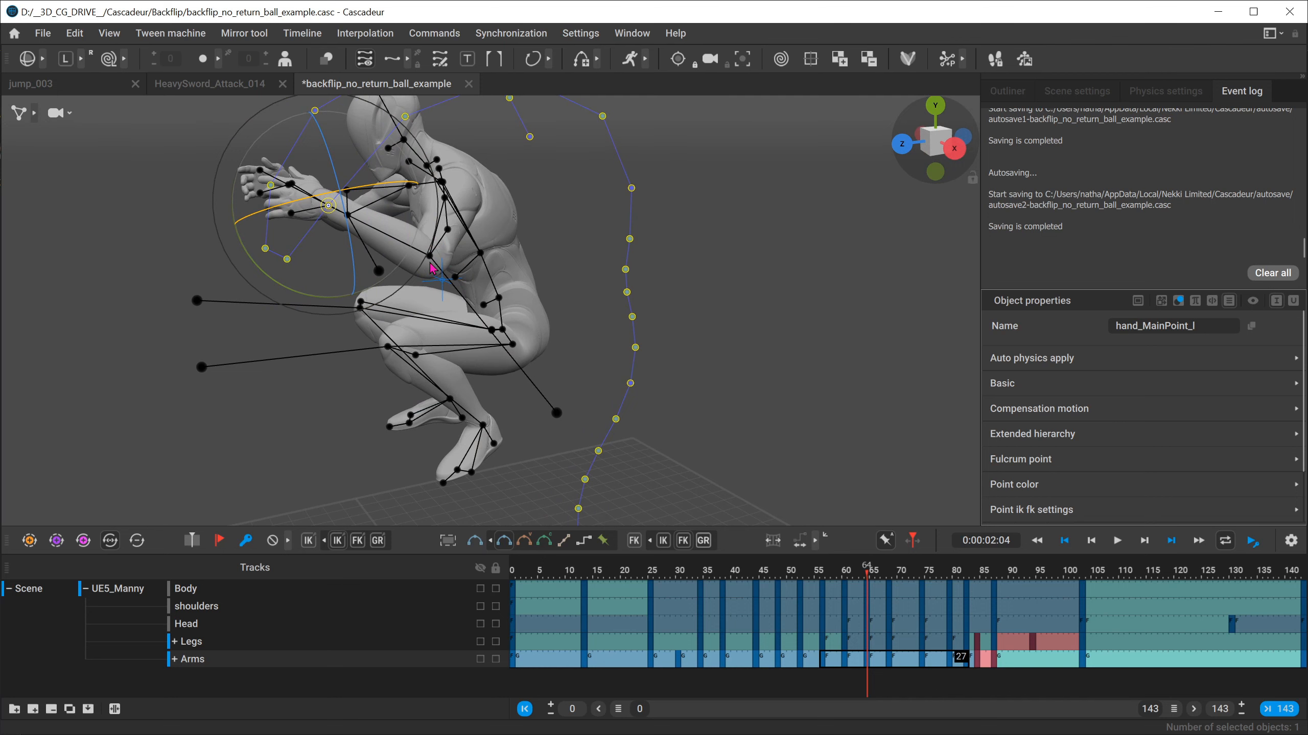
pyautogui.keyDown('alt'); pyautogui.moveTo(431, 264); pyautogui.dragTo(474, 258); pyautogui.keyUp('alt')
pyautogui.click(524, 240)
pyautogui.click(720, 353)
pyautogui.keyDown('alt'); pyautogui.moveTo(542, 322); pyautogui.dragTo(337, 215); pyautogui.keyUp('alt')
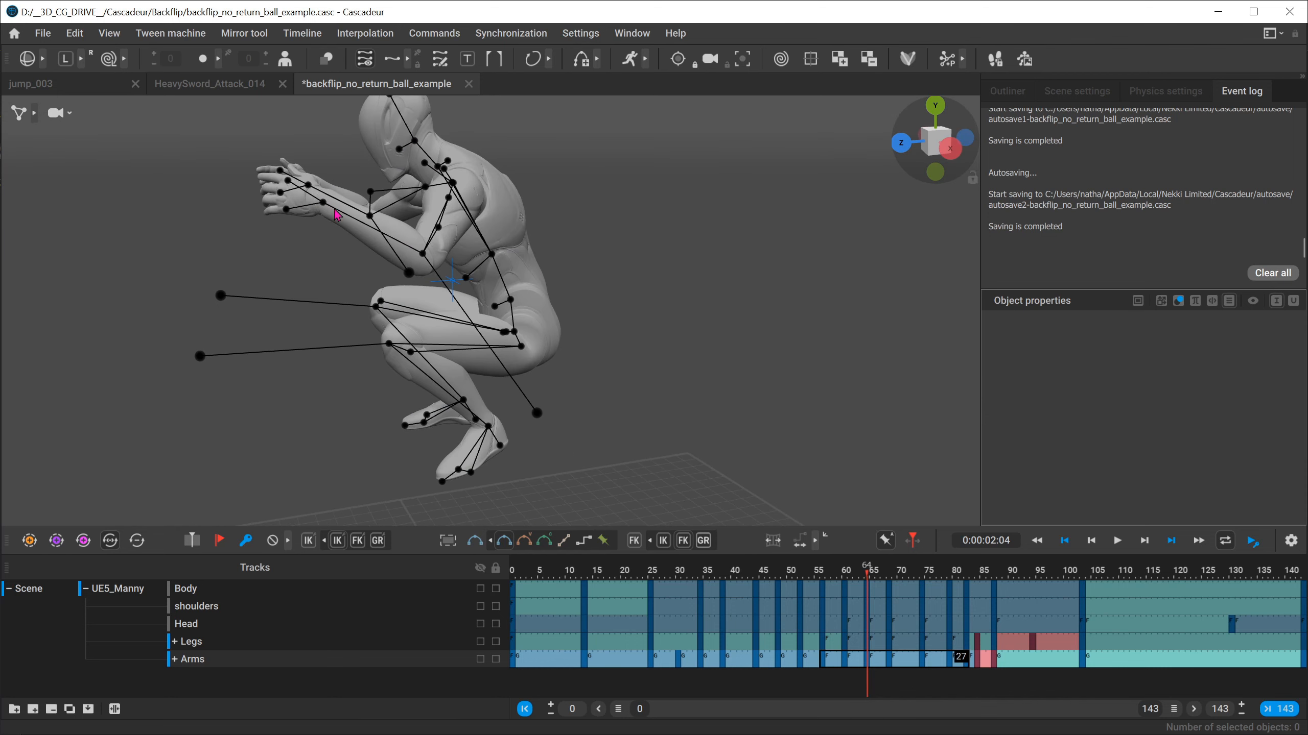
pyautogui.click(323, 202)
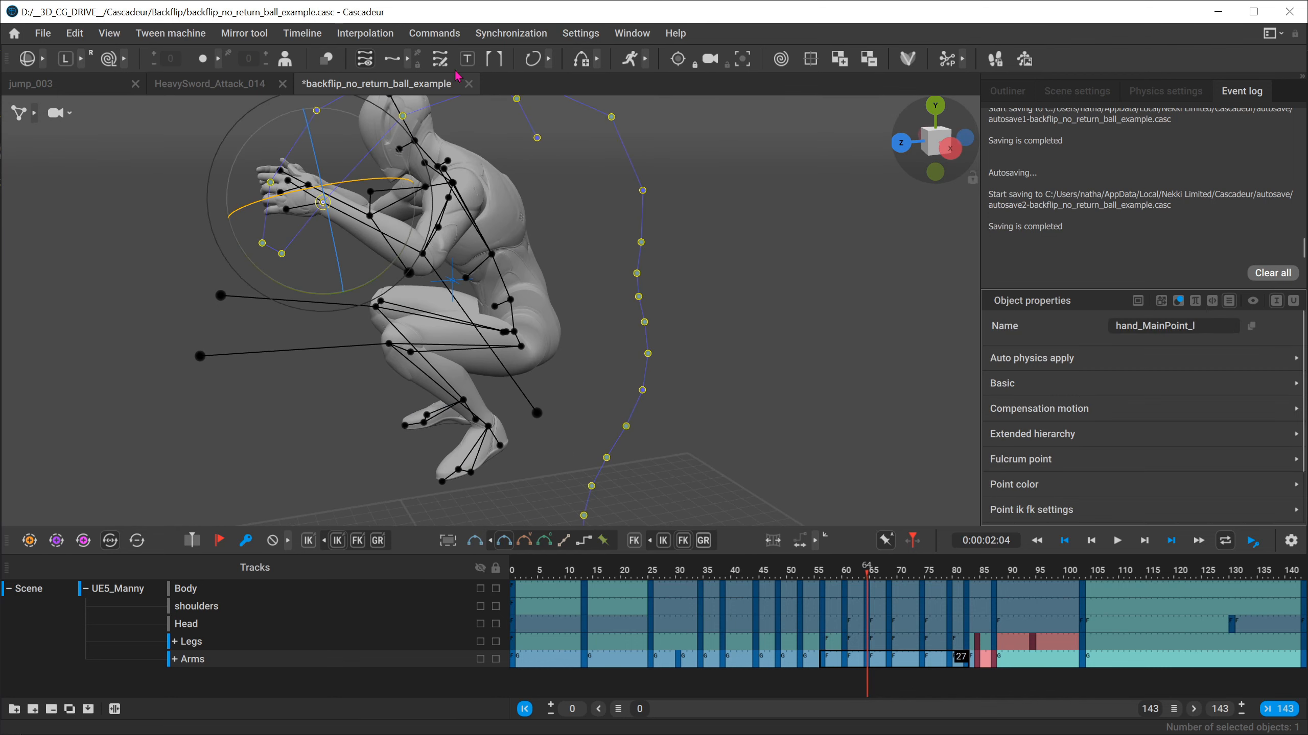
pyautogui.click(564, 238)
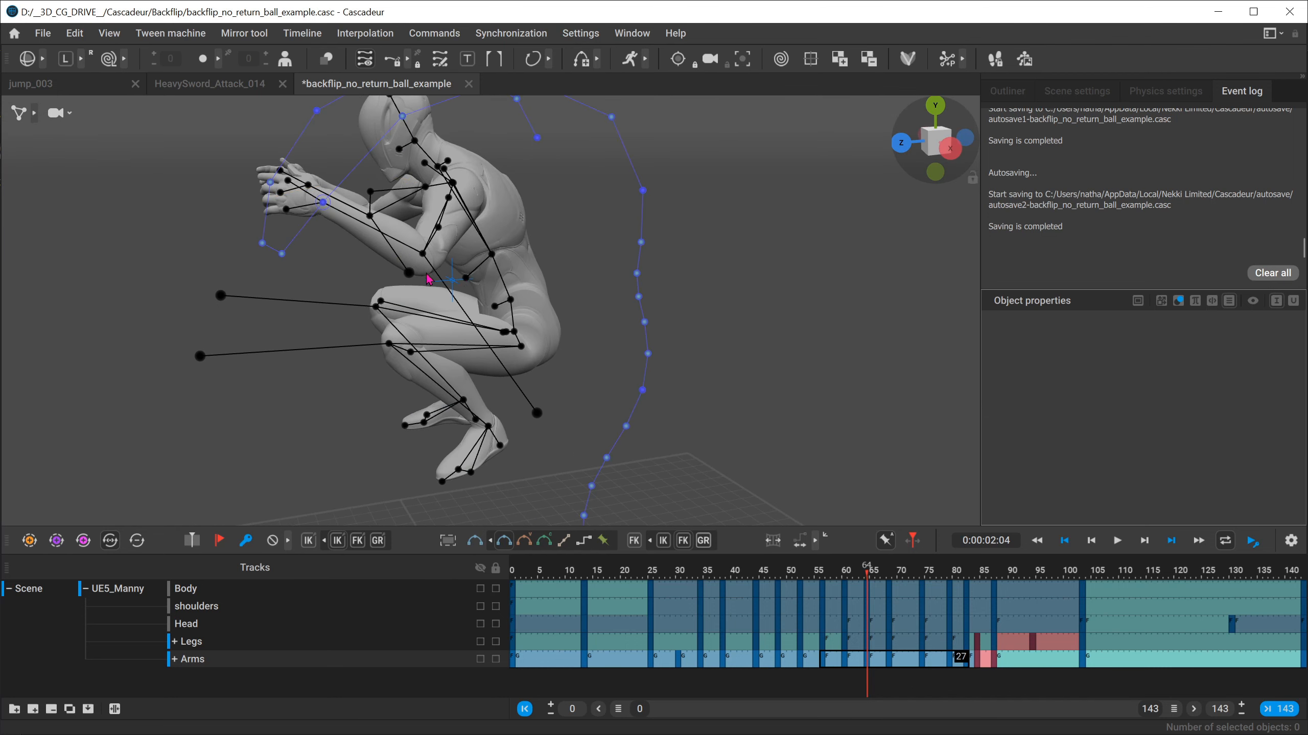
# Step: Try moving the left elbow's direction point at frame 64 with the arms in forward kinematics
pyautogui.keyDown('alt'); pyautogui.moveTo(522, 281); pyautogui.dragTo(689, 210); pyautogui.keyUp('alt')
pyautogui.click(622, 398)
pyautogui.press('w')
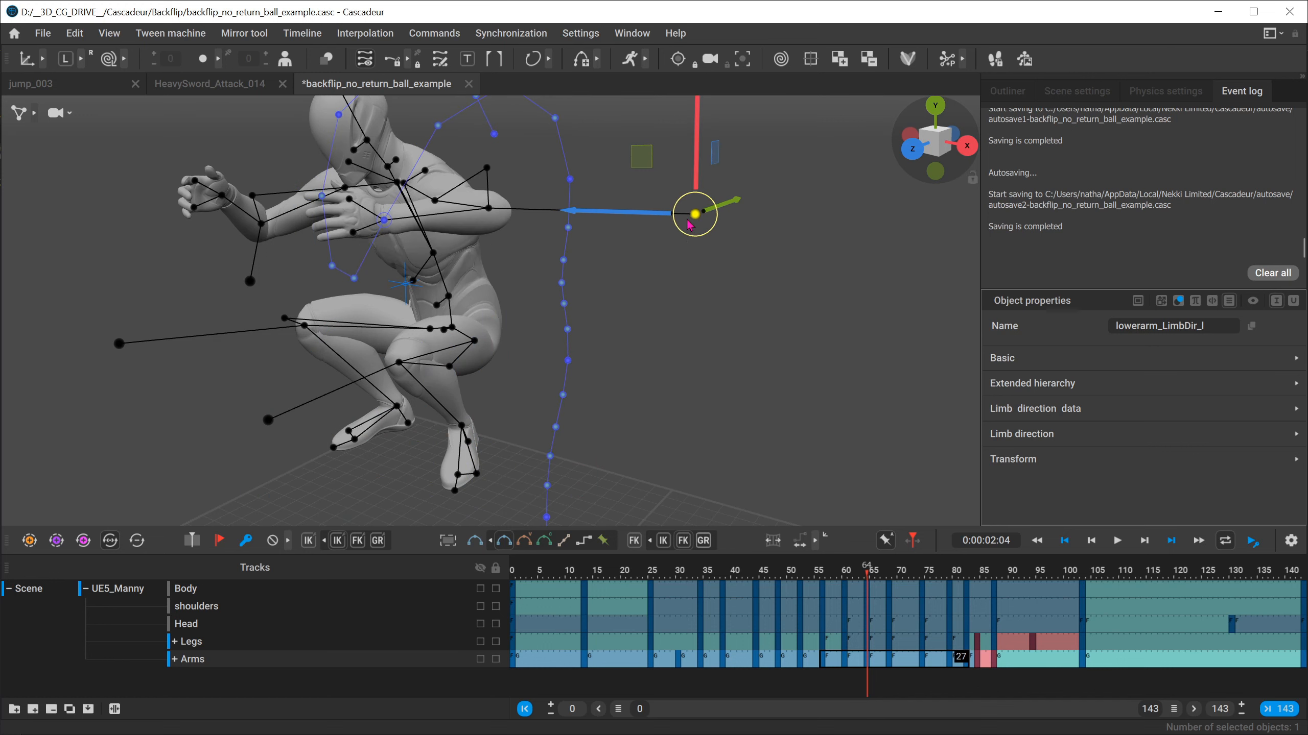
pyautogui.hotkey('ctrl', 'z')
pyautogui.hotkey('ctrl', 'z')
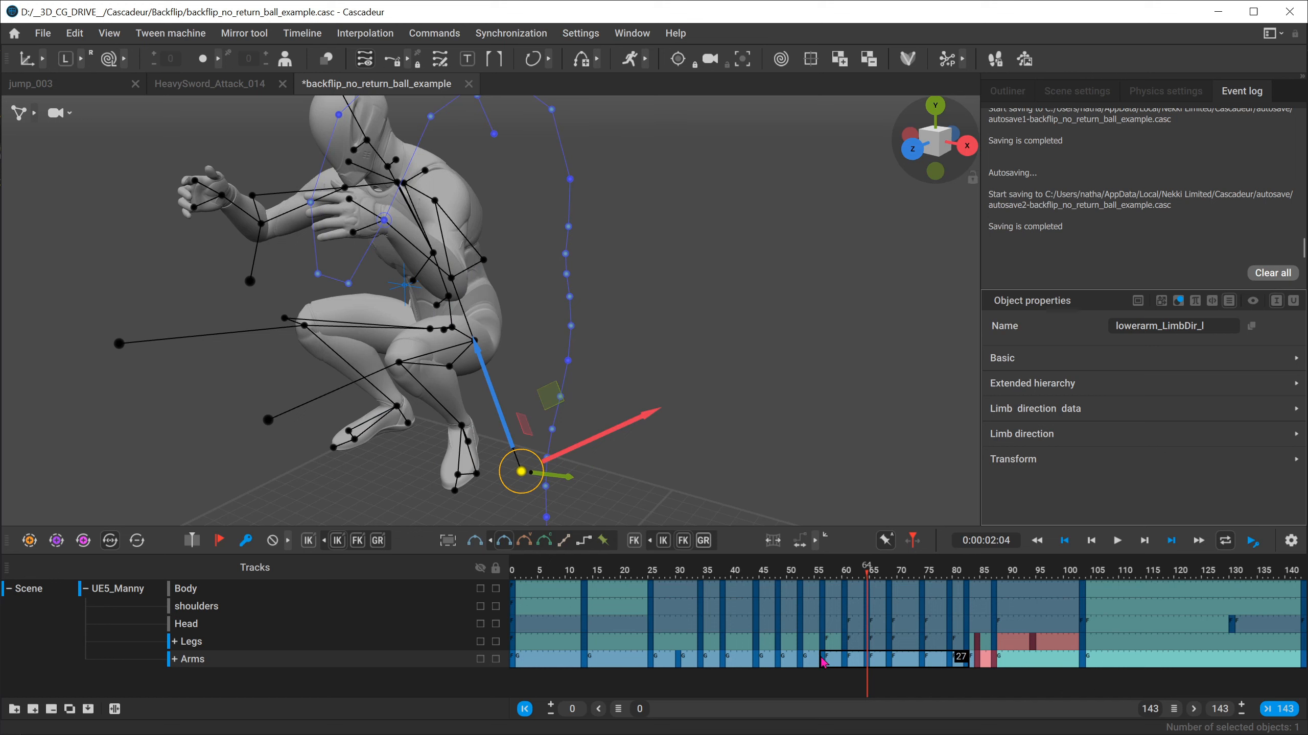
# Step: Set the Arms interval from frame 56 to 82 to global forward kinematics and move the left elbow's direction point at frame 64
pyautogui.click(703, 540)
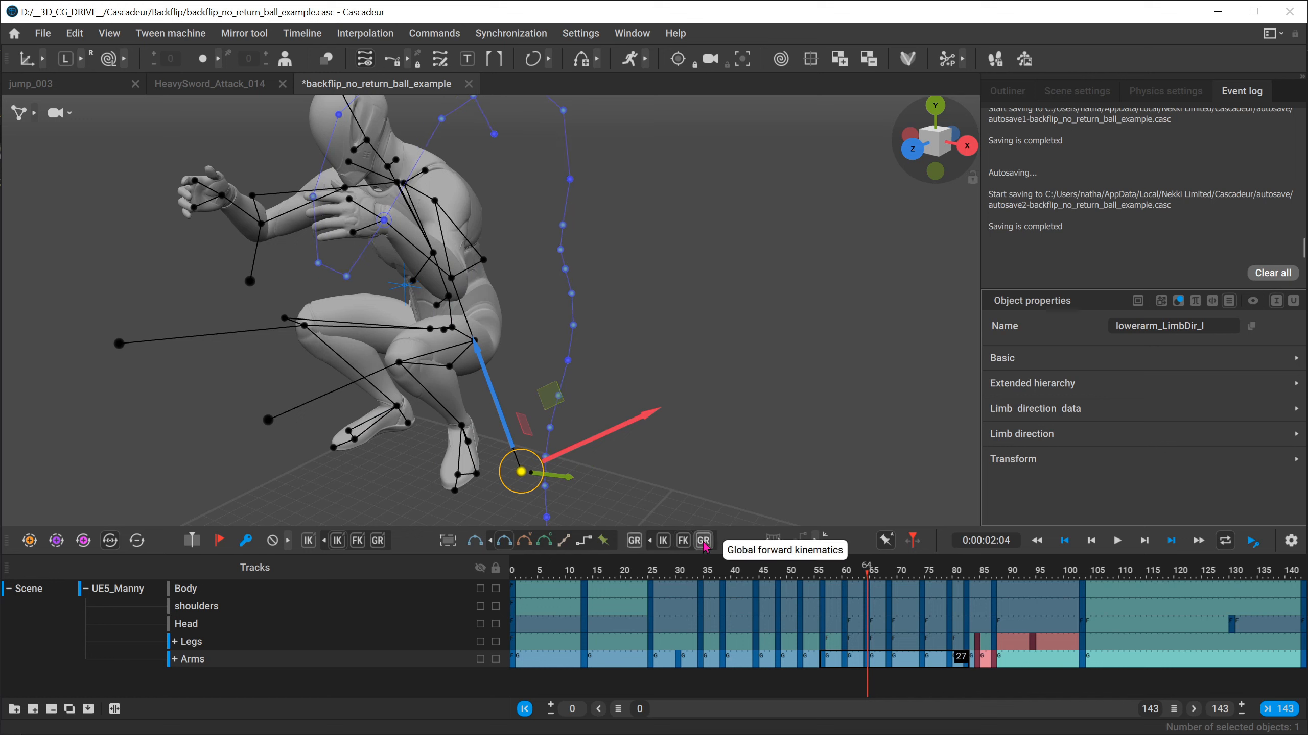
pyautogui.click(458, 498)
pyautogui.click(521, 471)
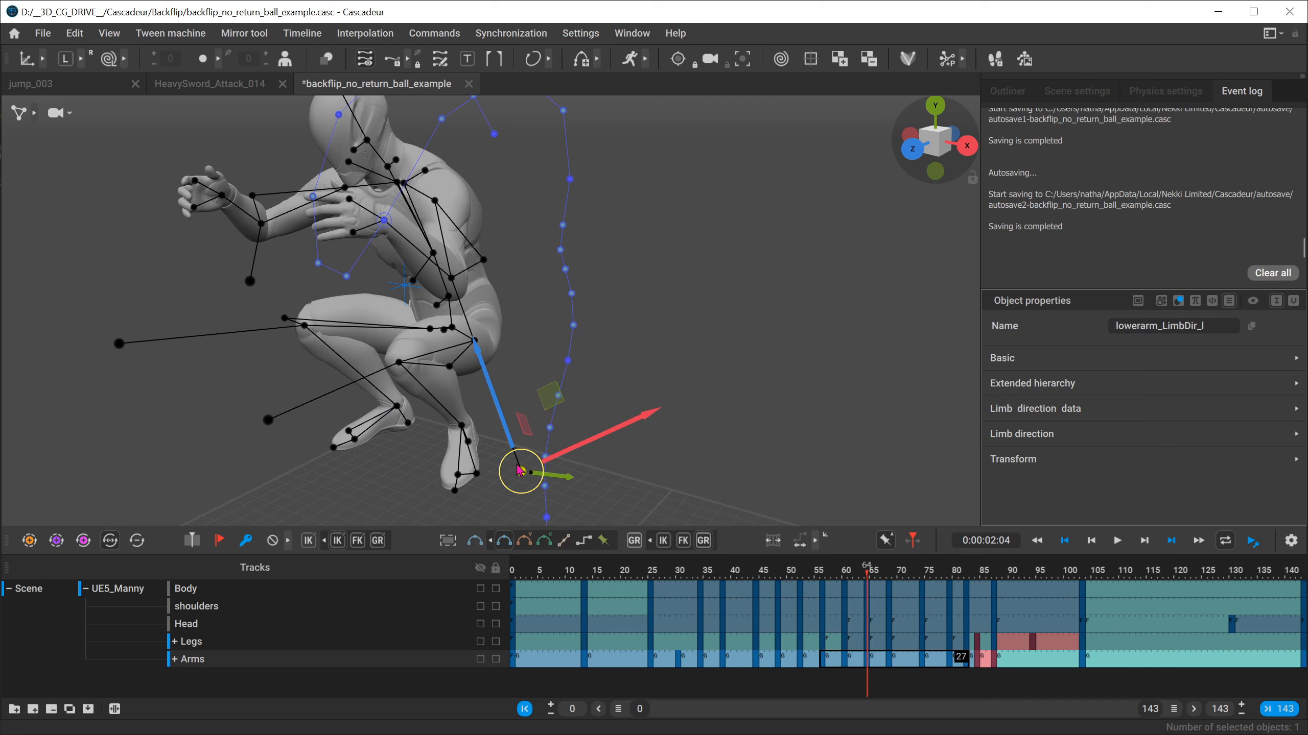
pyautogui.moveTo(520, 471); pyautogui.dragTo(522, 429)
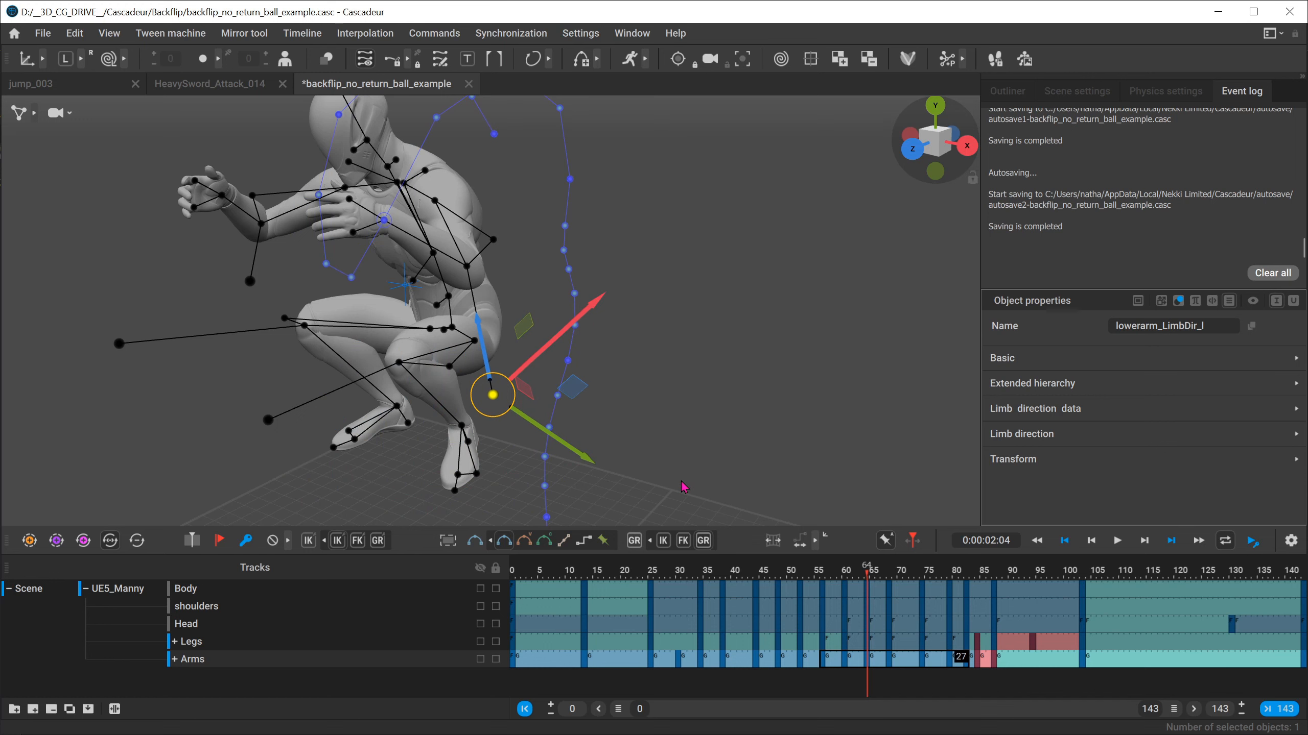
pyautogui.hotkey('ctrl', 'z')
pyautogui.hotkey('ctrl', 'z')
pyautogui.scroll(-4, 572, 318)
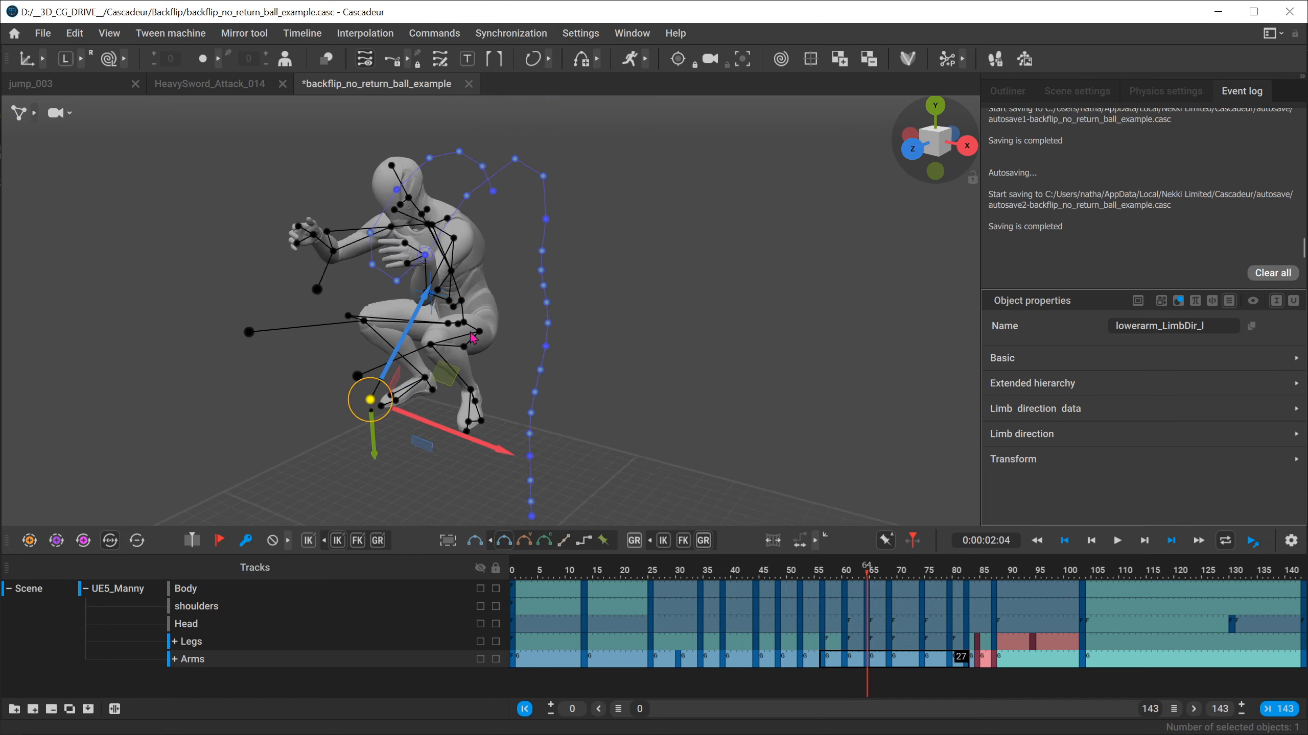
pyautogui.keyDown('alt'); pyautogui.moveTo(561, 309); pyautogui.dragTo(471, 278); pyautogui.keyUp('alt')
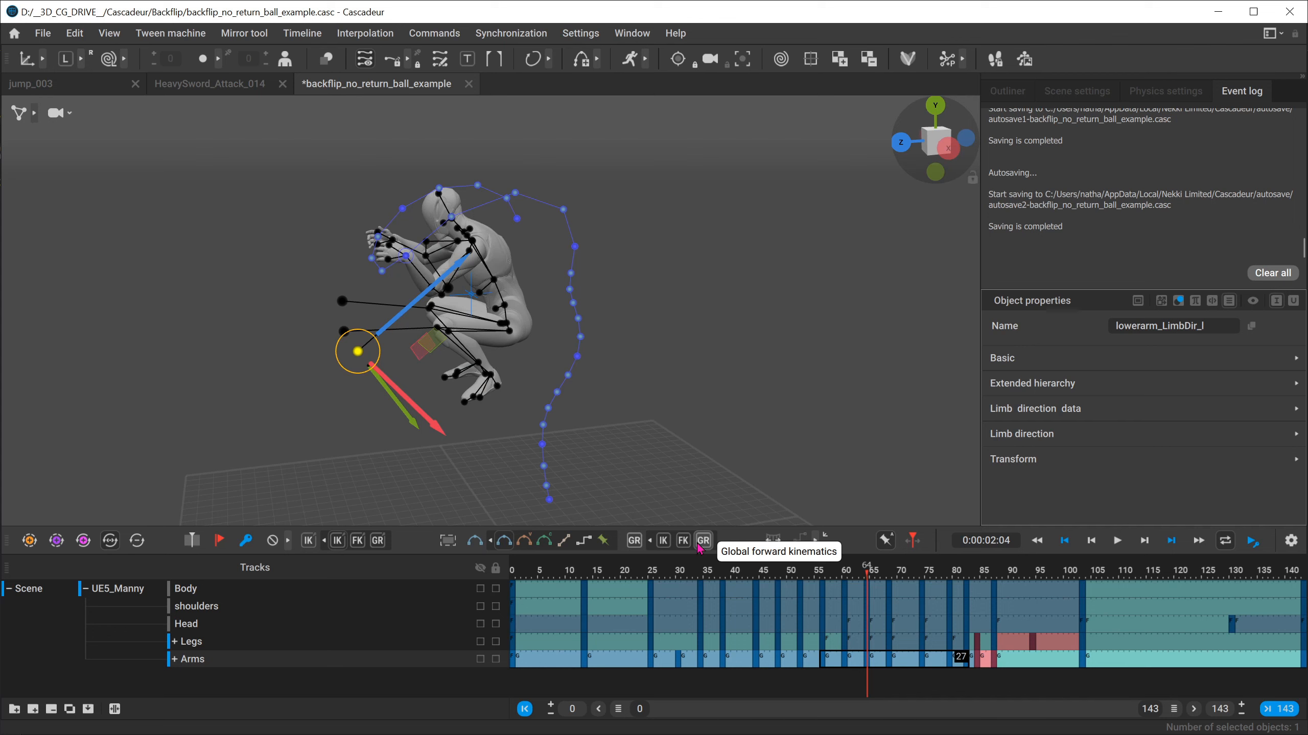
# Step: Set both the Legs and Arms tracks to global forward kinematics from frame 56 to 79
pyautogui.moveTo(824, 644); pyautogui.dragTo(950, 644)
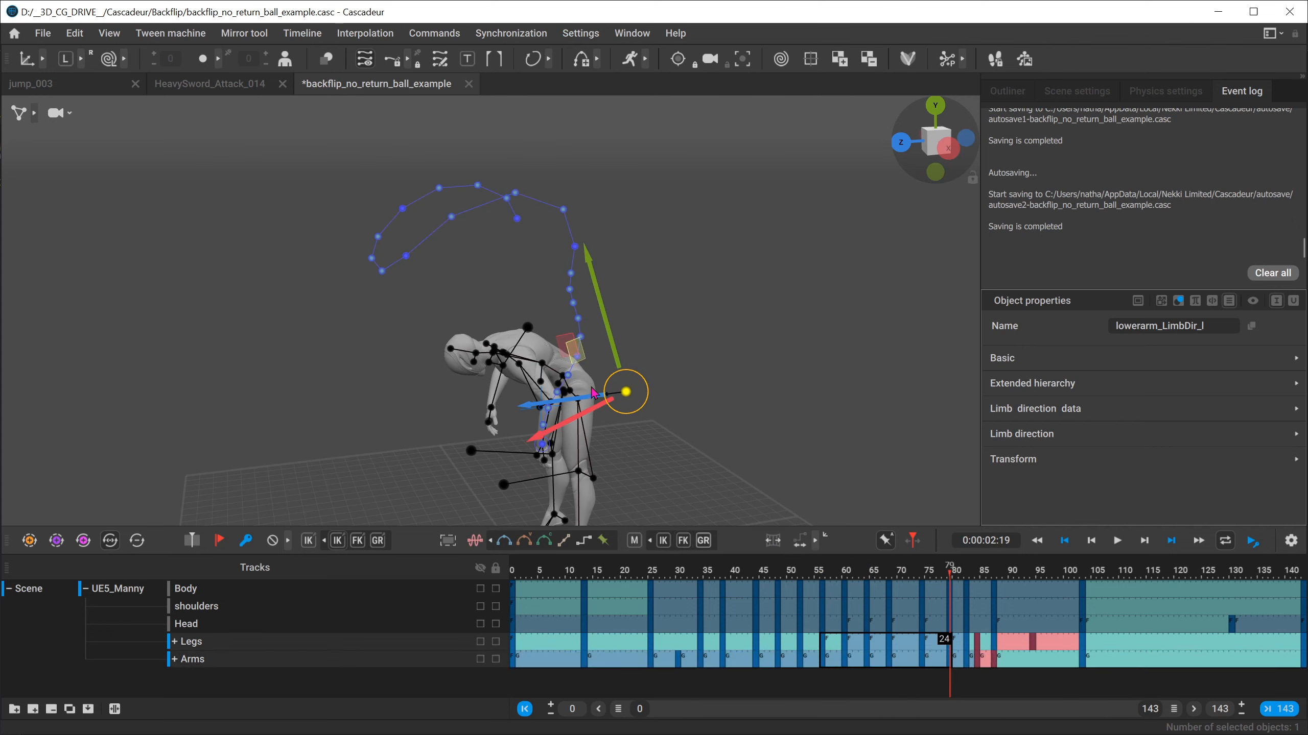
pyautogui.scroll(5, 583, 394)
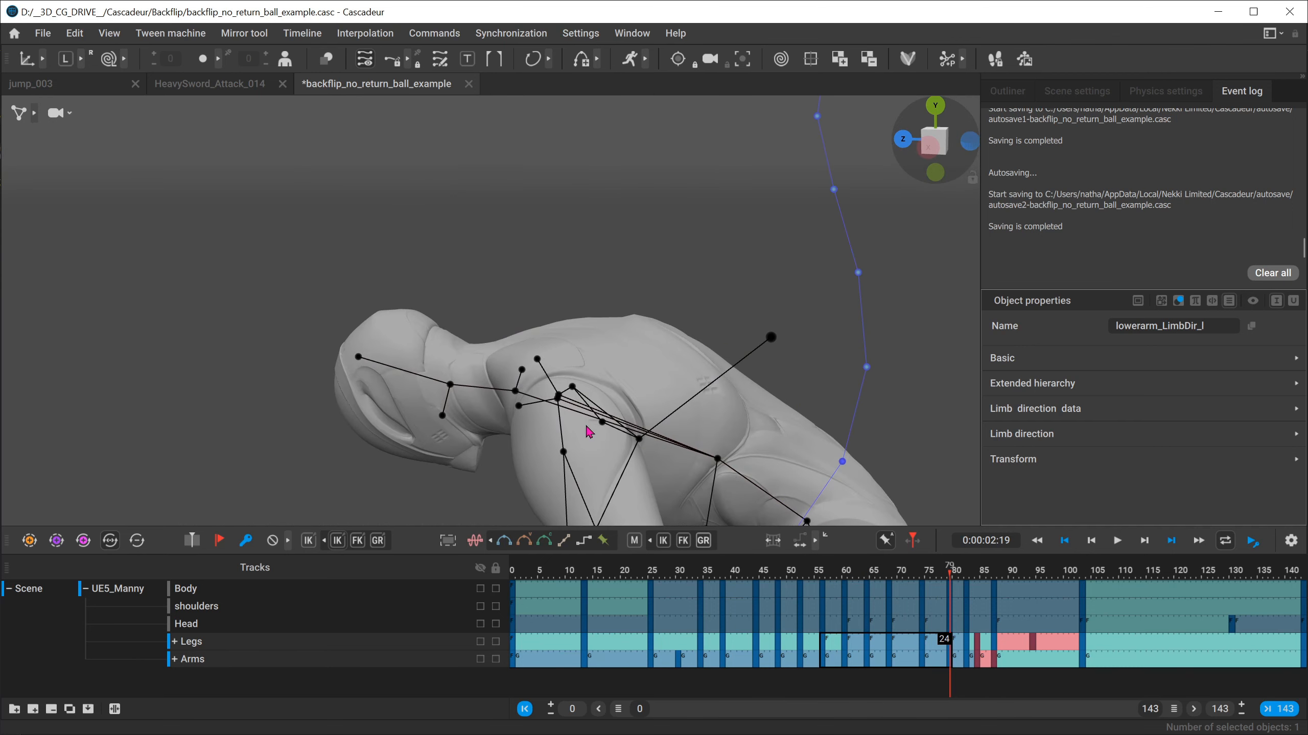
pyautogui.scroll(-5, 590, 432)
pyautogui.moveTo(590, 432); pyautogui.dragTo(505, 314, button='right')
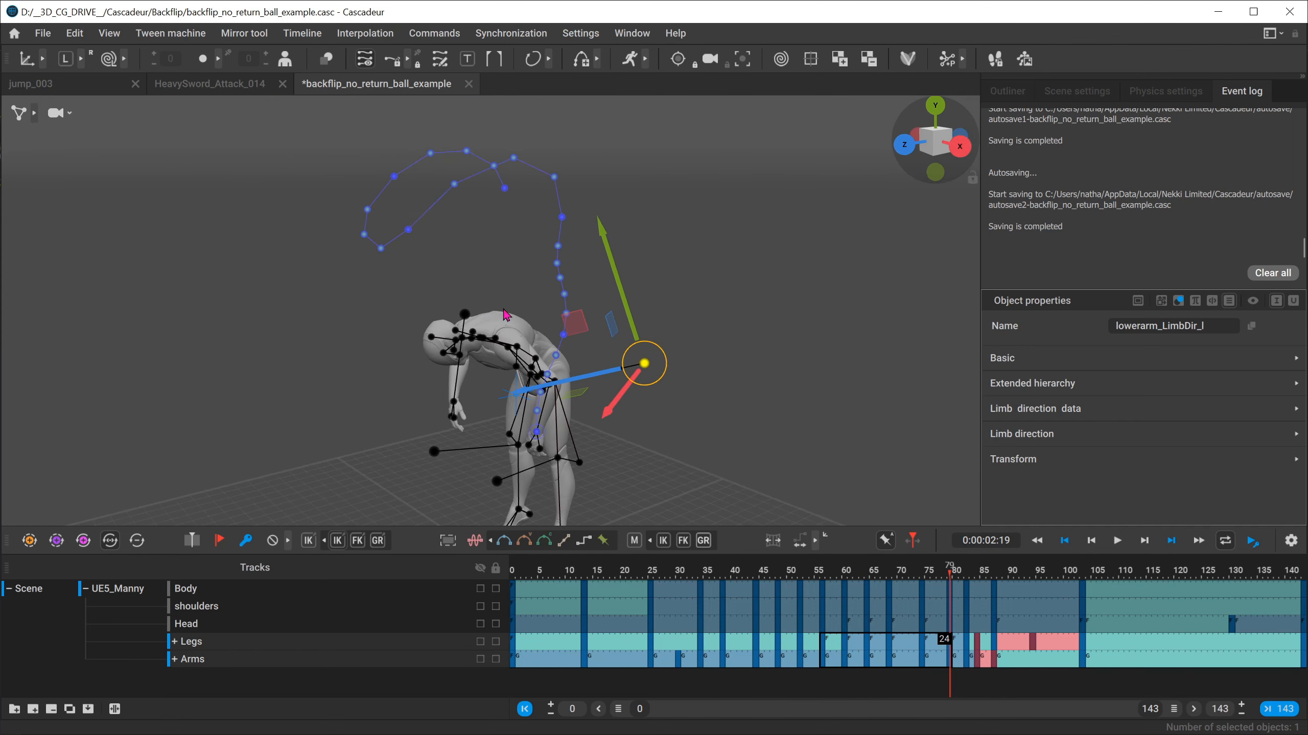
pyautogui.click(707, 541)
# Step: Go to frame 56, clear the point selection and collapse the UE5_Manny track group
pyautogui.moveTo(816, 570)
pyautogui.mouseDown()
pyautogui.moveTo(864, 570)
pyautogui.moveTo(823, 570)
pyautogui.mouseUp()
pyautogui.keyDown('alt'); pyautogui.moveTo(268, 268); pyautogui.dragTo(448, 269); pyautogui.keyUp('alt')
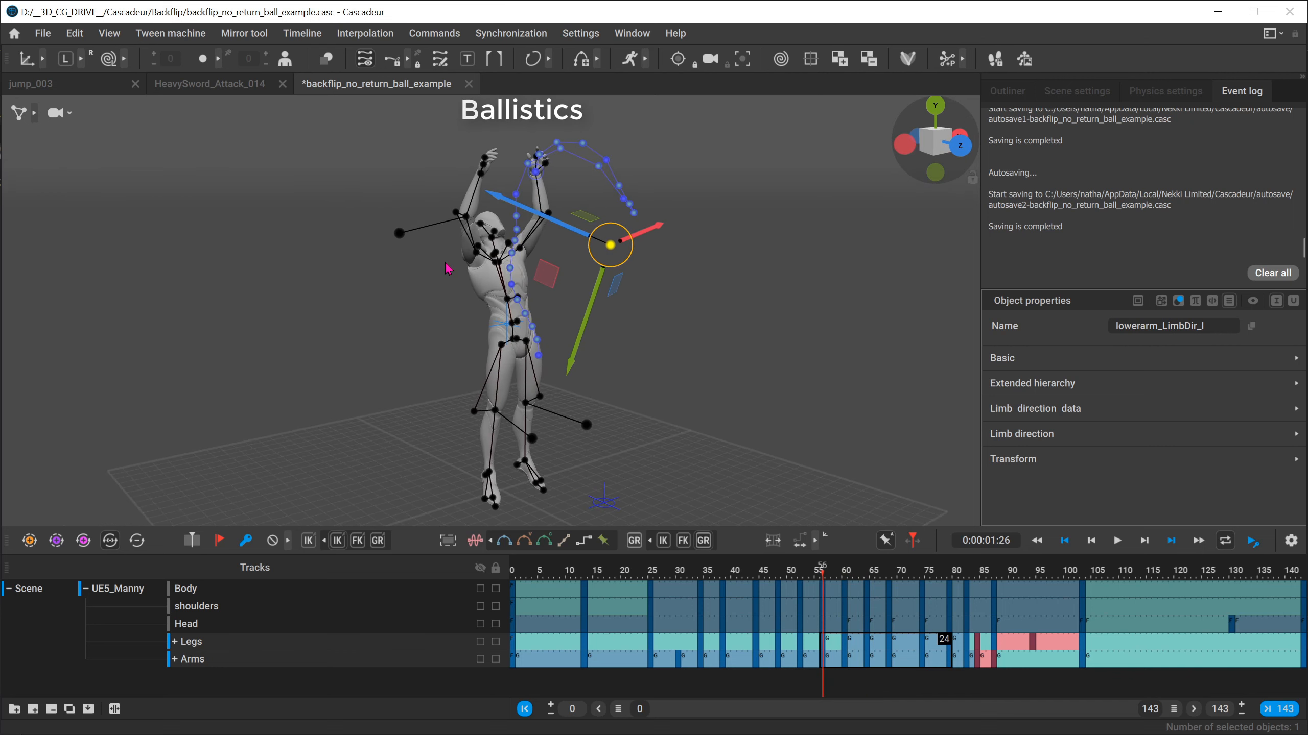
pyautogui.click(383, 322)
pyautogui.keyDown('alt'); pyautogui.moveTo(383, 322); pyautogui.dragTo(637, 502); pyautogui.keyUp('alt')
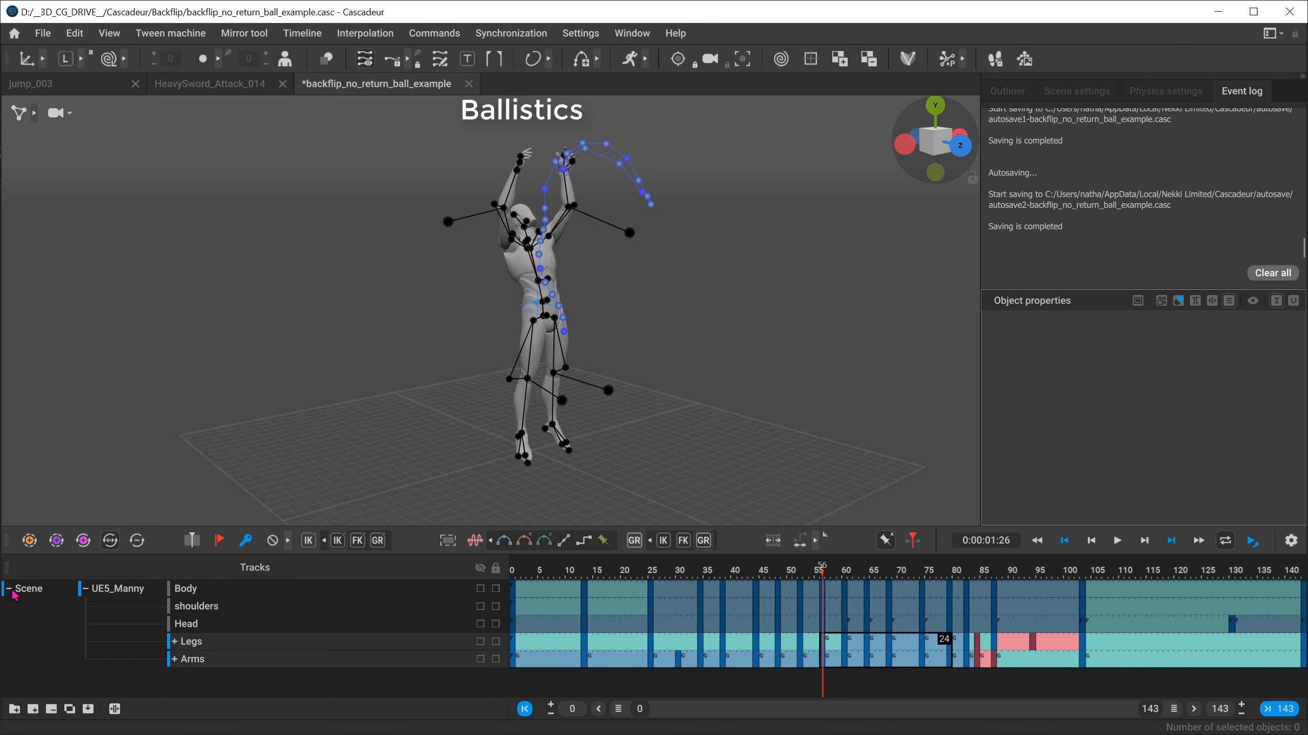
pyautogui.click(85, 589)
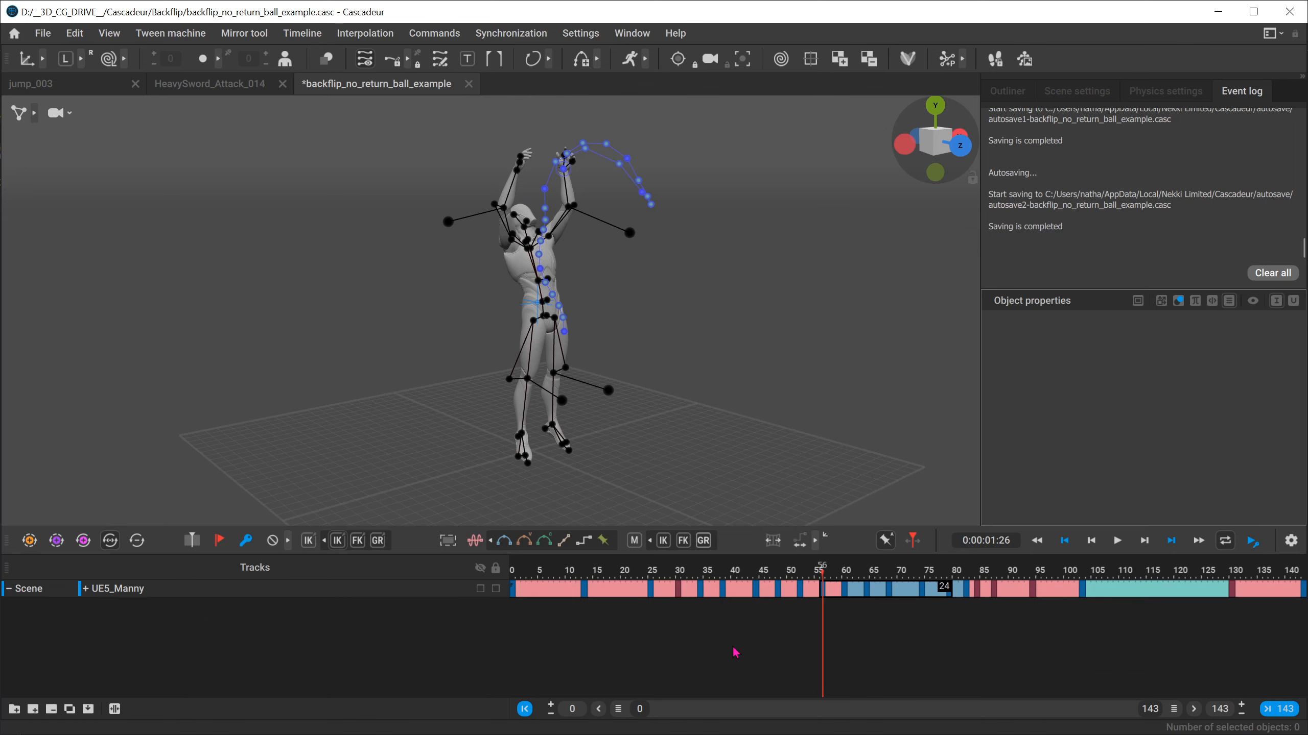
# Step: Hide the trajectories in the viewport and show the Outliner
pyautogui.keyDown('alt'); pyautogui.moveTo(601, 292); pyautogui.dragTo(796, 330); pyautogui.keyUp('alt')
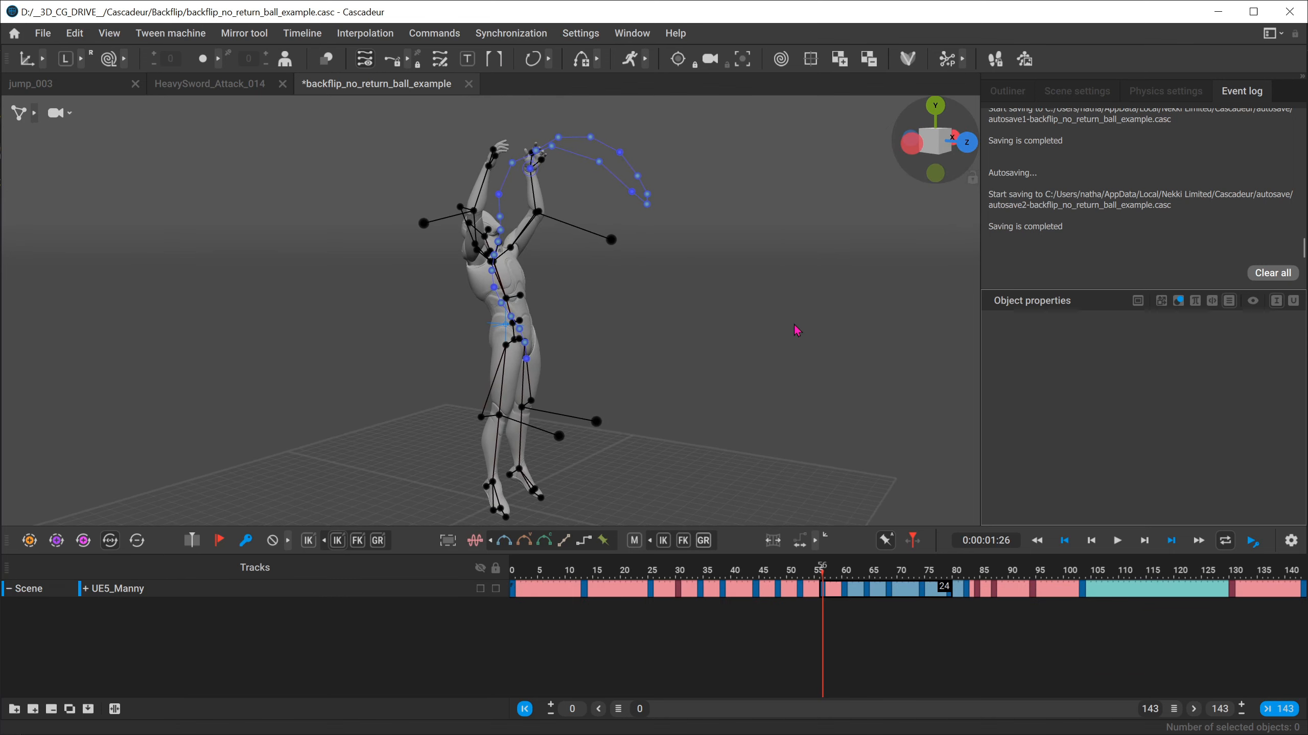
pyautogui.click(365, 59)
pyautogui.click(1018, 93)
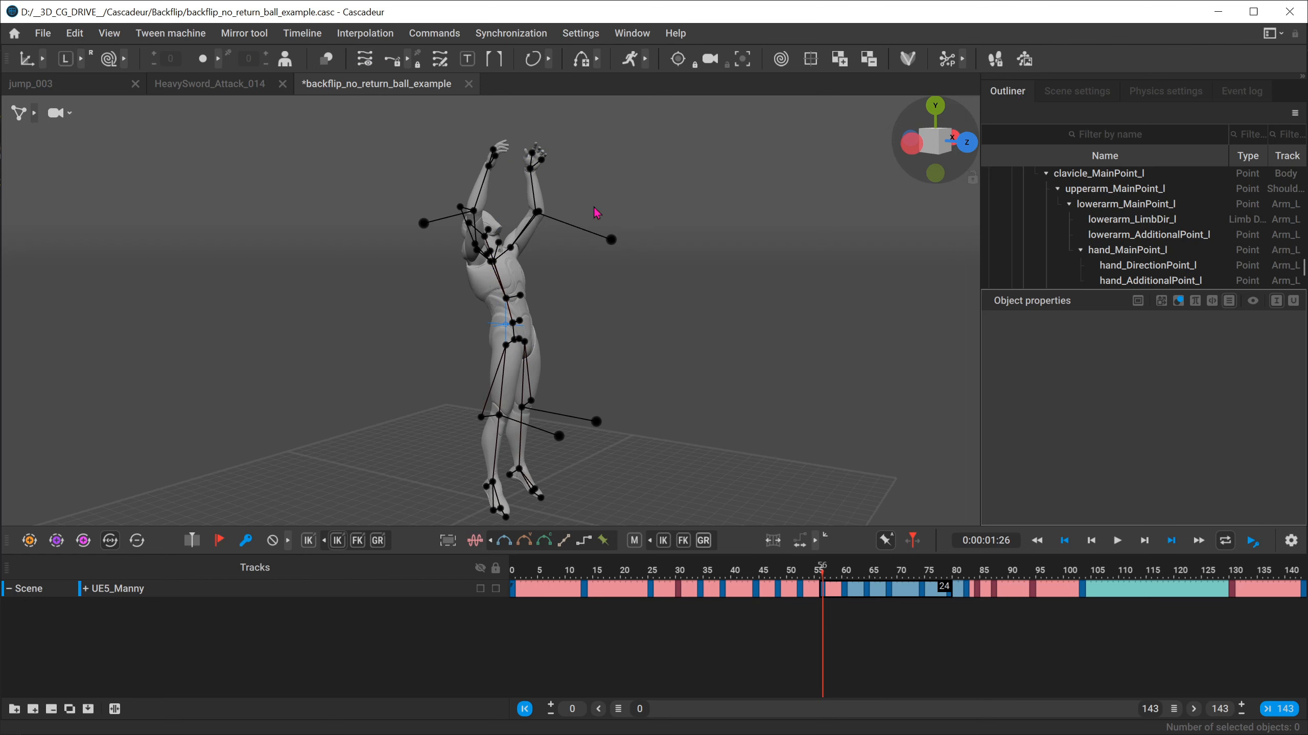
# Step: Expand the viewport mode options, display the full rig, and return to point controller mode
pyautogui.click(34, 117)
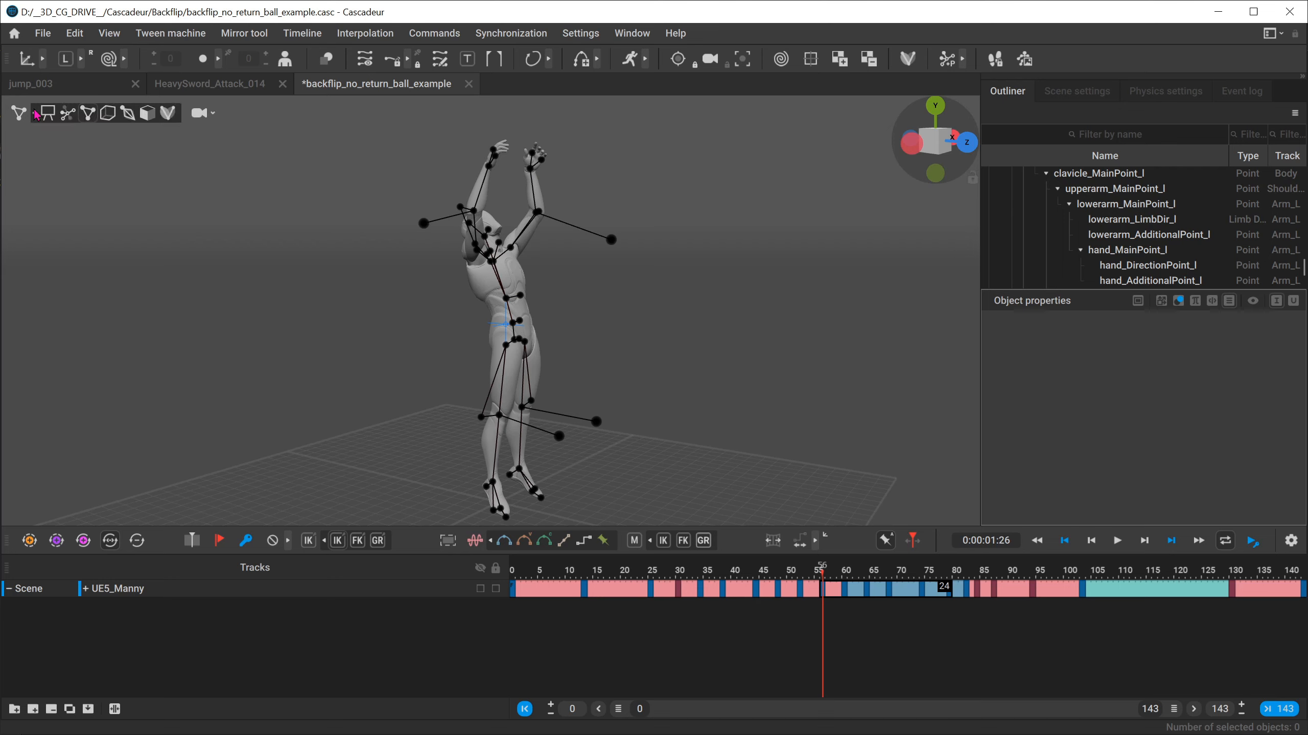
pyautogui.click(168, 114)
pyautogui.keyDown('alt'); pyautogui.moveTo(419, 337); pyautogui.dragTo(415, 387); pyautogui.keyUp('alt')
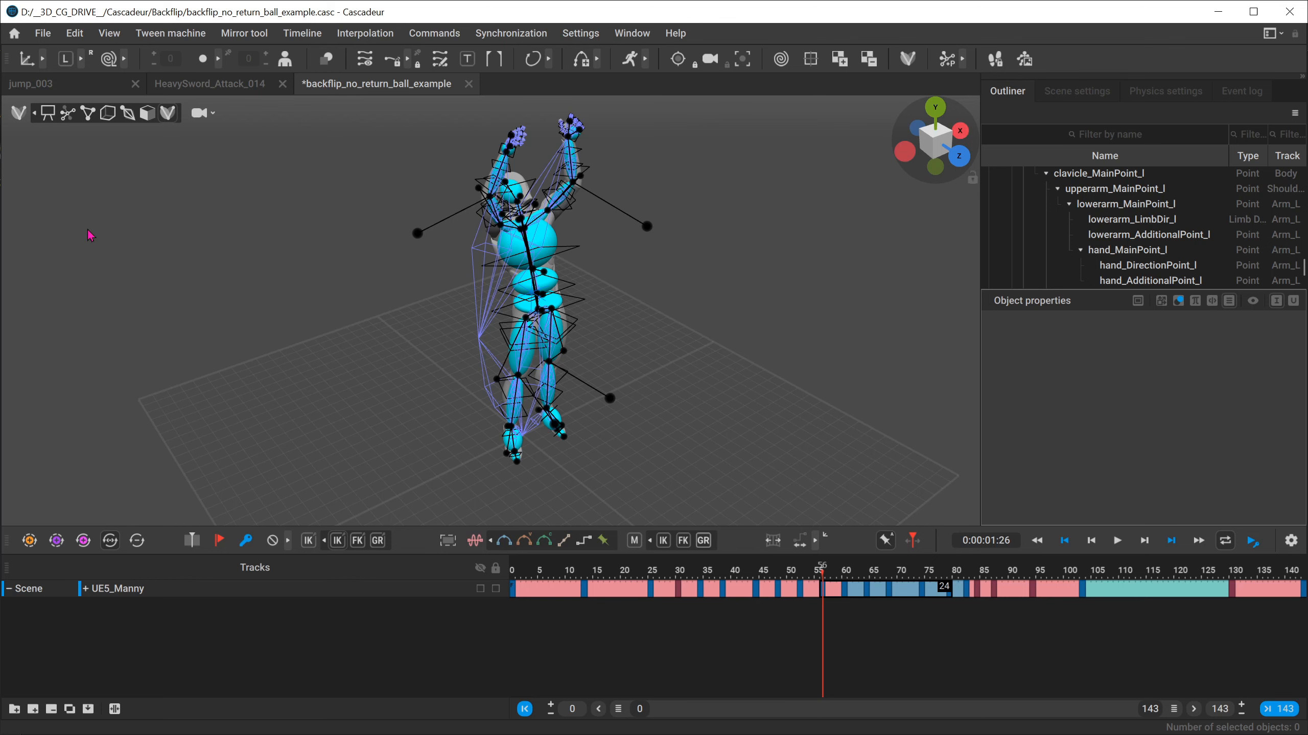
pyautogui.click(87, 114)
pyautogui.keyDown('alt'); pyautogui.moveTo(482, 363); pyautogui.dragTo(656, 308); pyautogui.keyUp('alt')
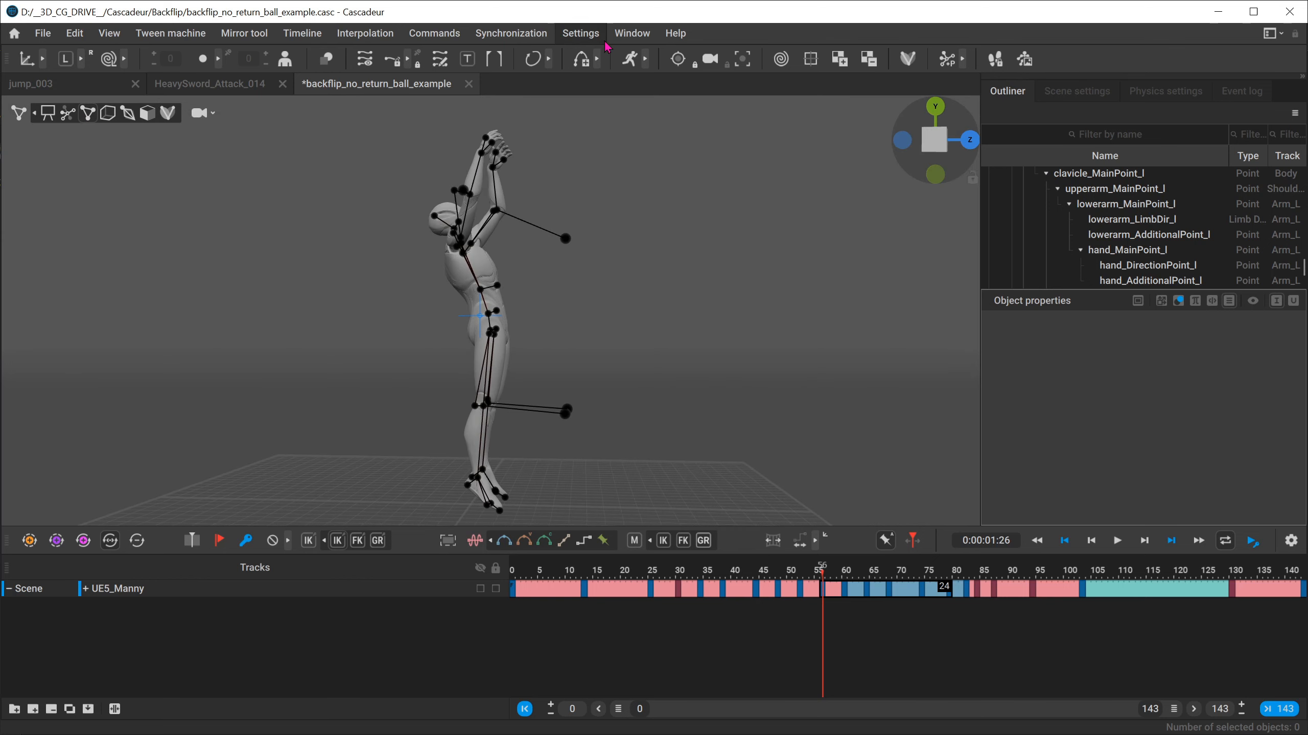
# Step: Expand the ballistic tools and select the airborne interval from frame 56 to 79 on the UE5_Manny track
pyautogui.click(597, 60)
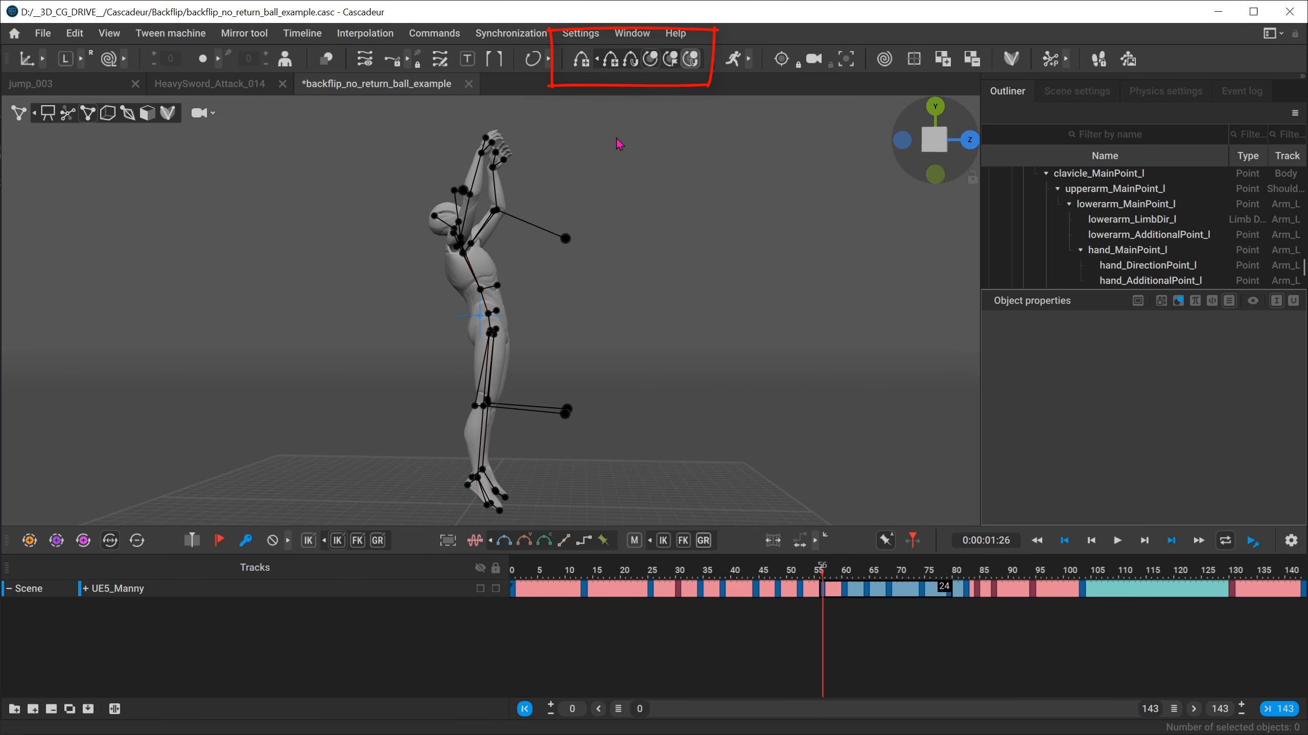
pyautogui.keyDown('alt'); pyautogui.moveTo(599, 424); pyautogui.dragTo(616, 375, button='middle'); pyautogui.keyUp('alt')
pyautogui.click(823, 592)
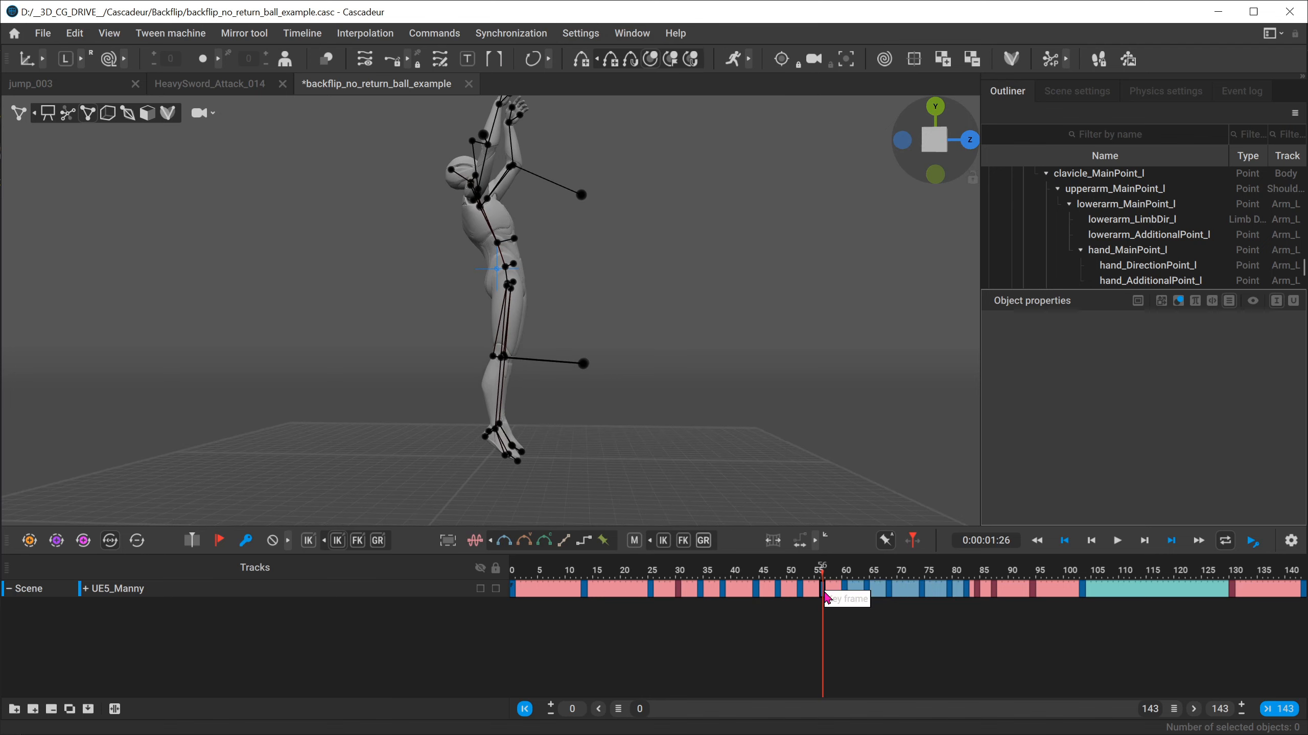
pyautogui.click(807, 594)
pyautogui.click(827, 595)
pyautogui.click(824, 592)
pyautogui.moveTo(824, 596); pyautogui.dragTo(954, 586)
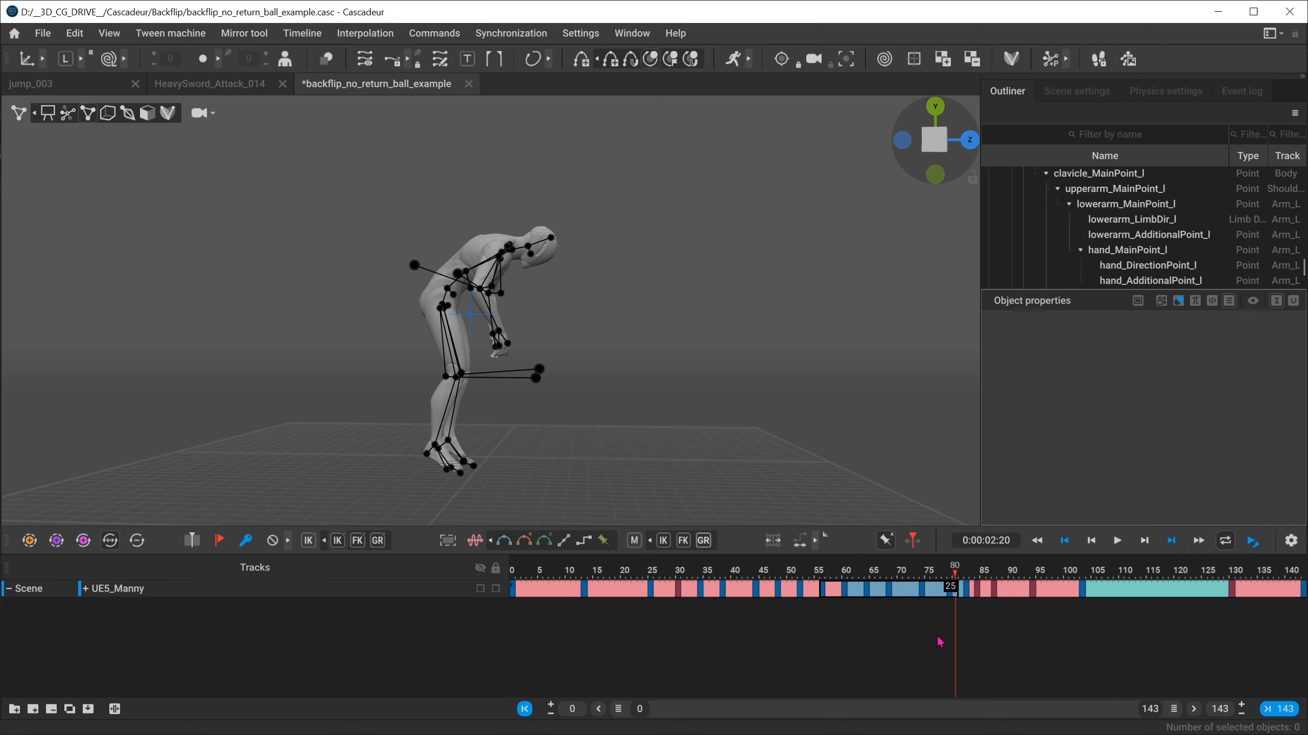
pyautogui.moveTo(823, 597); pyautogui.dragTo(953, 595)
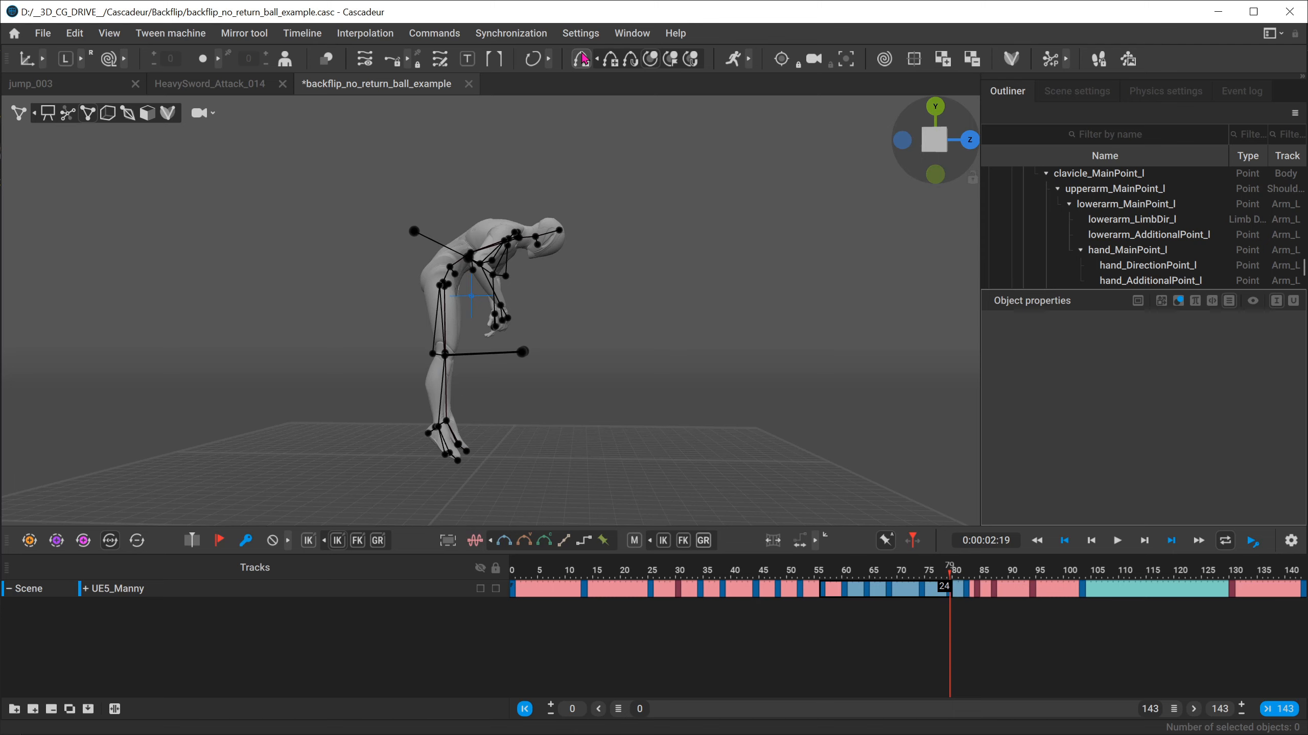
# Step: Create a ballistic trajectory for the selected interval of the backflip
pyautogui.click(611, 60)
pyautogui.moveTo(618, 305); pyautogui.dragTo(687, 324, button='right')
pyautogui.keyDown('alt'); pyautogui.moveTo(622, 320); pyautogui.dragTo(659, 348); pyautogui.keyUp('alt')
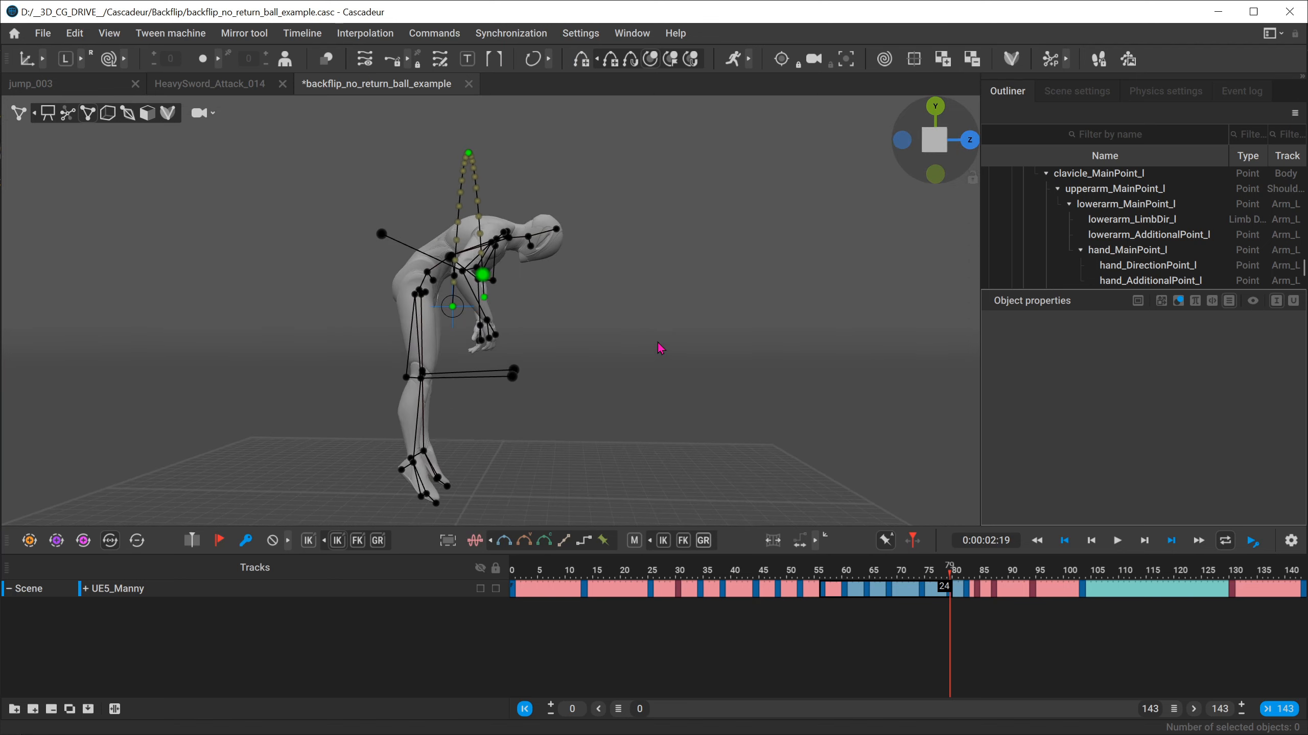
pyautogui.keyDown('alt'); pyautogui.moveTo(659, 348); pyautogui.dragTo(666, 351, button='right'); pyautogui.keyUp('alt')
pyautogui.keyDown('alt'); pyautogui.moveTo(666, 350); pyautogui.dragTo(592, 412, button='middle'); pyautogui.keyUp('alt')
pyautogui.keyDown('alt'); pyautogui.moveTo(592, 411); pyautogui.dragTo(659, 418, button='right'); pyautogui.keyUp('alt')
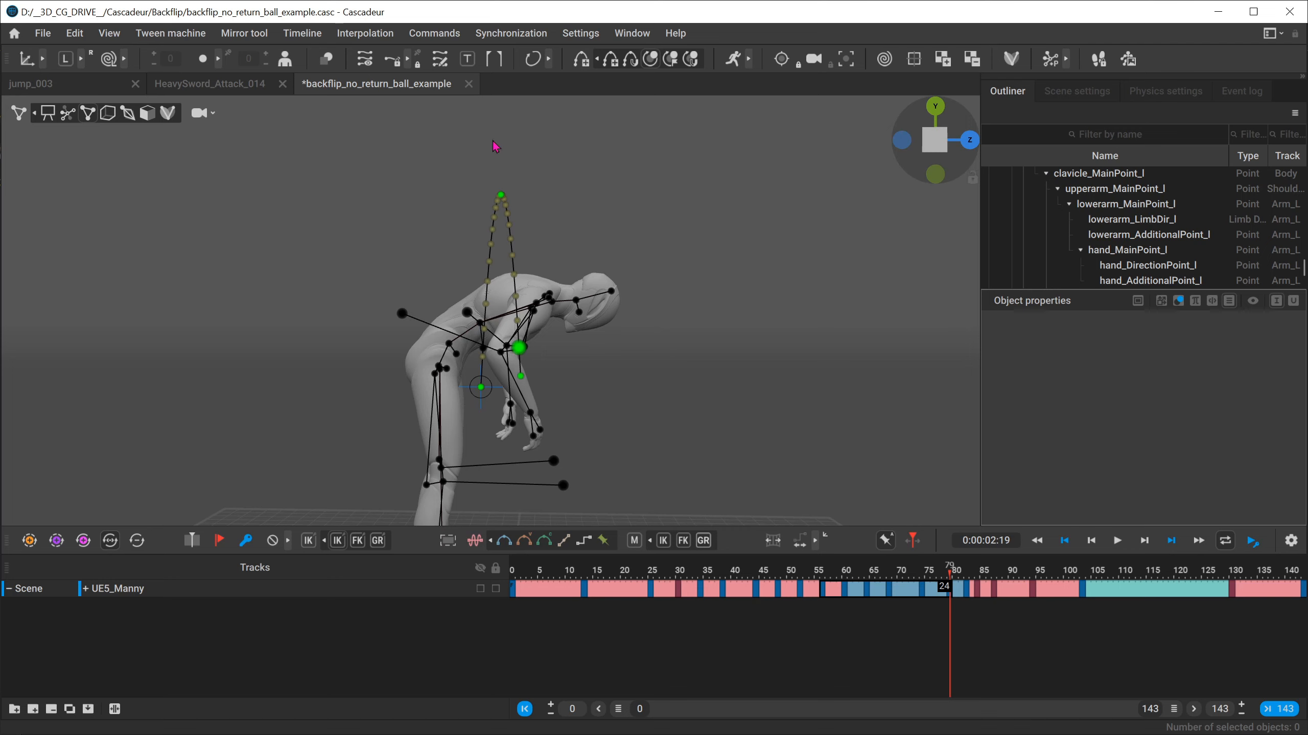
# Step: Go to frame 64 and select the character's center of mass point
pyautogui.moveTo(868, 573)
pyautogui.mouseDown()
pyautogui.moveTo(847, 573)
pyautogui.moveTo(867, 573)
pyautogui.mouseUp()
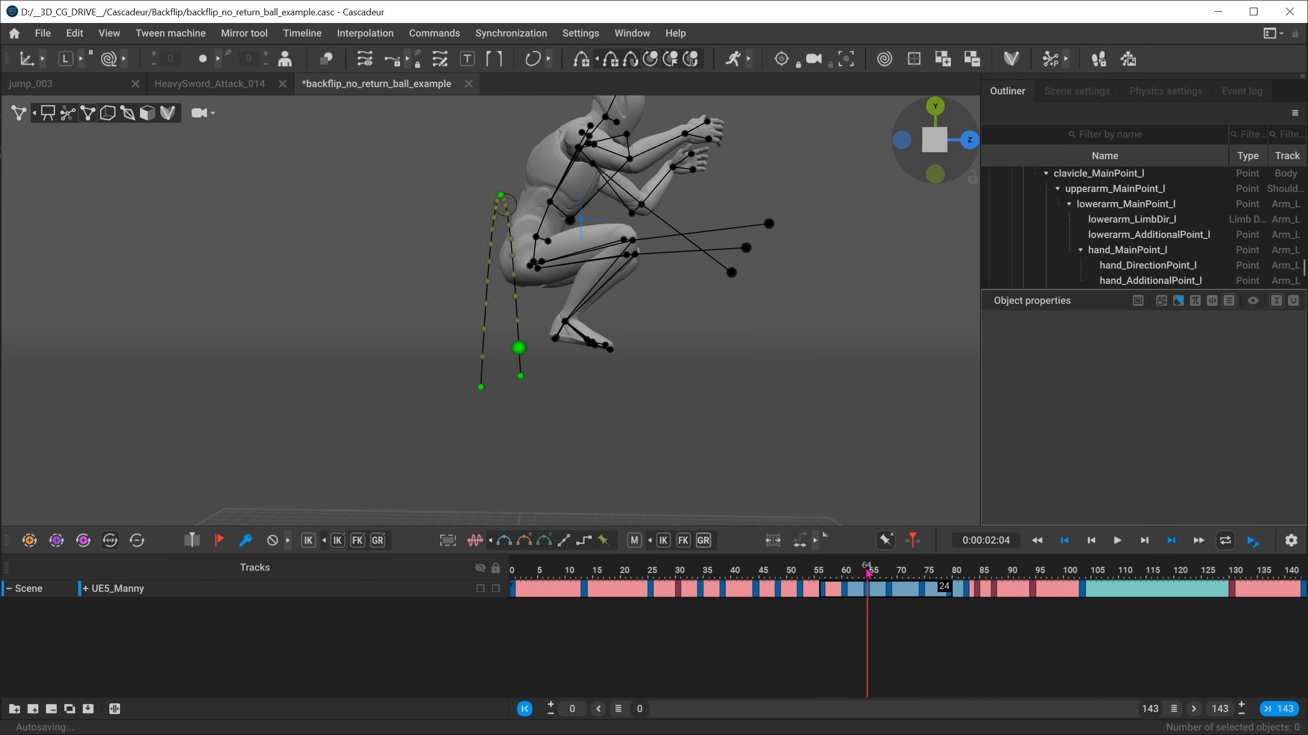
pyautogui.scroll(4, 560, 247)
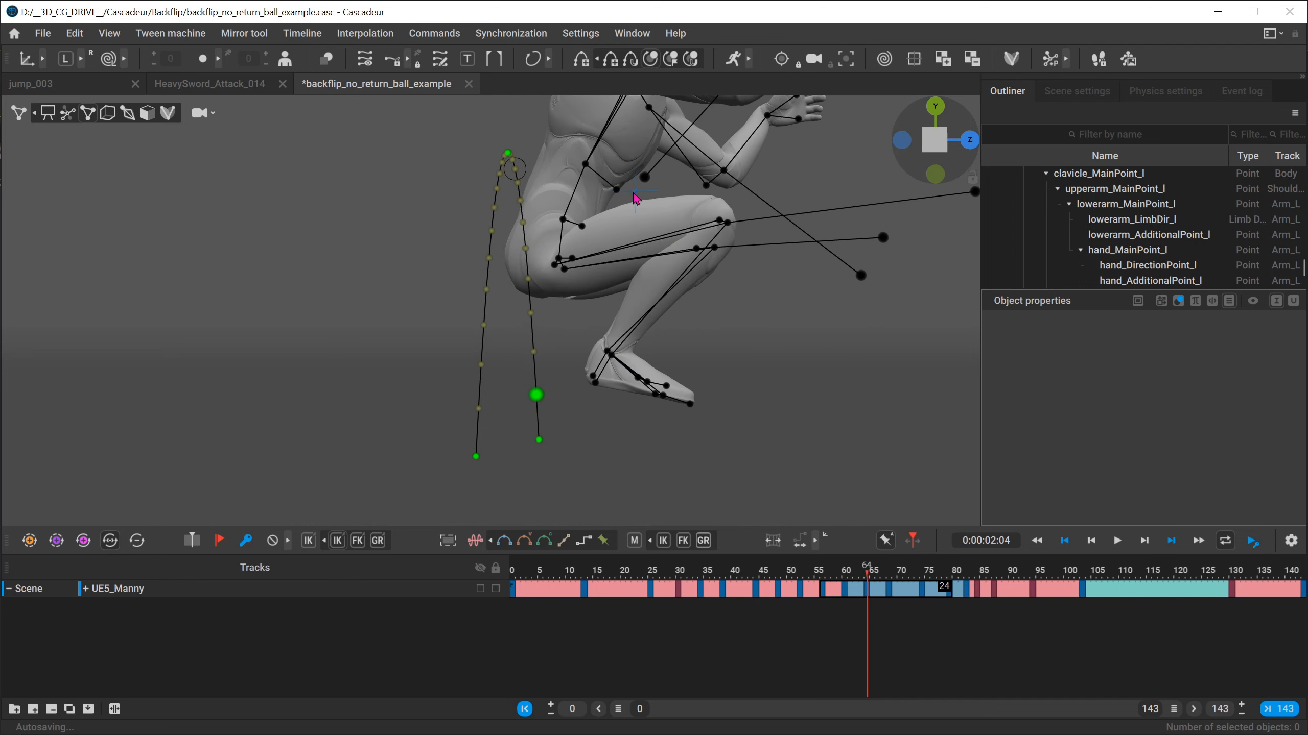
pyautogui.click(636, 194)
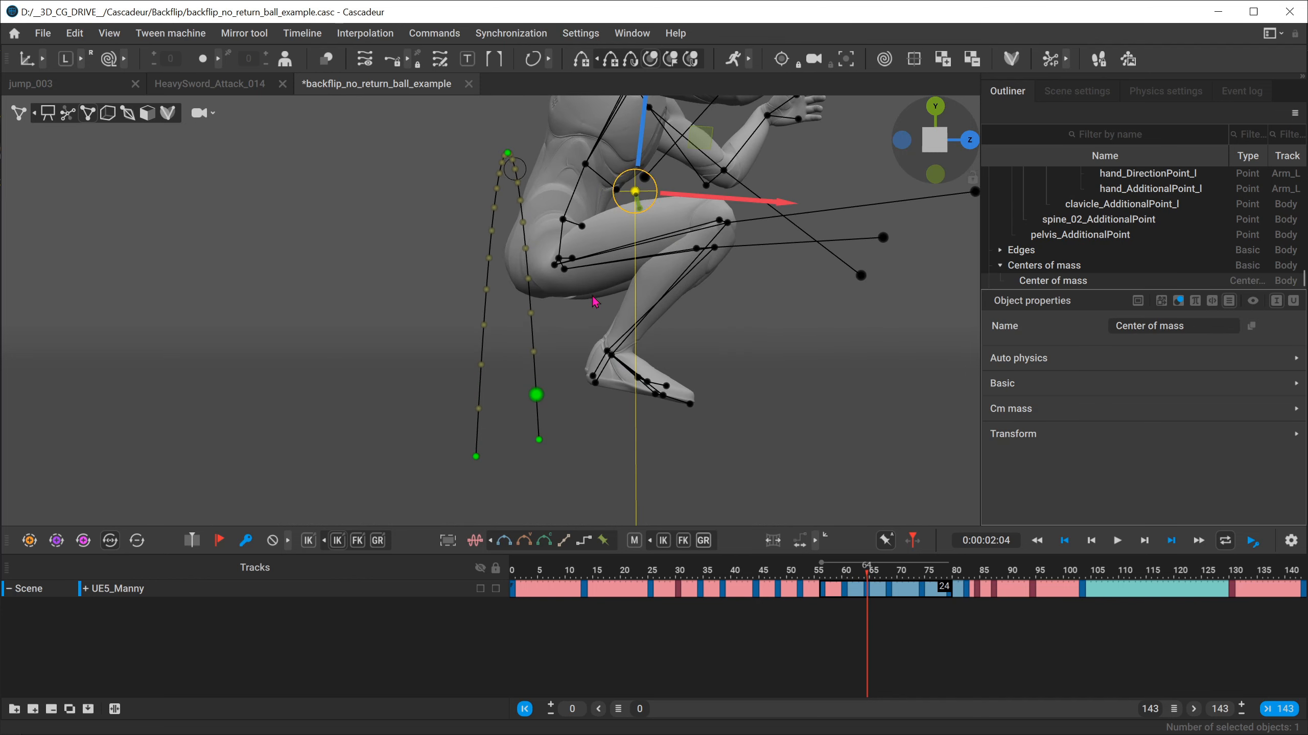
pyautogui.scroll(-4, 593, 301)
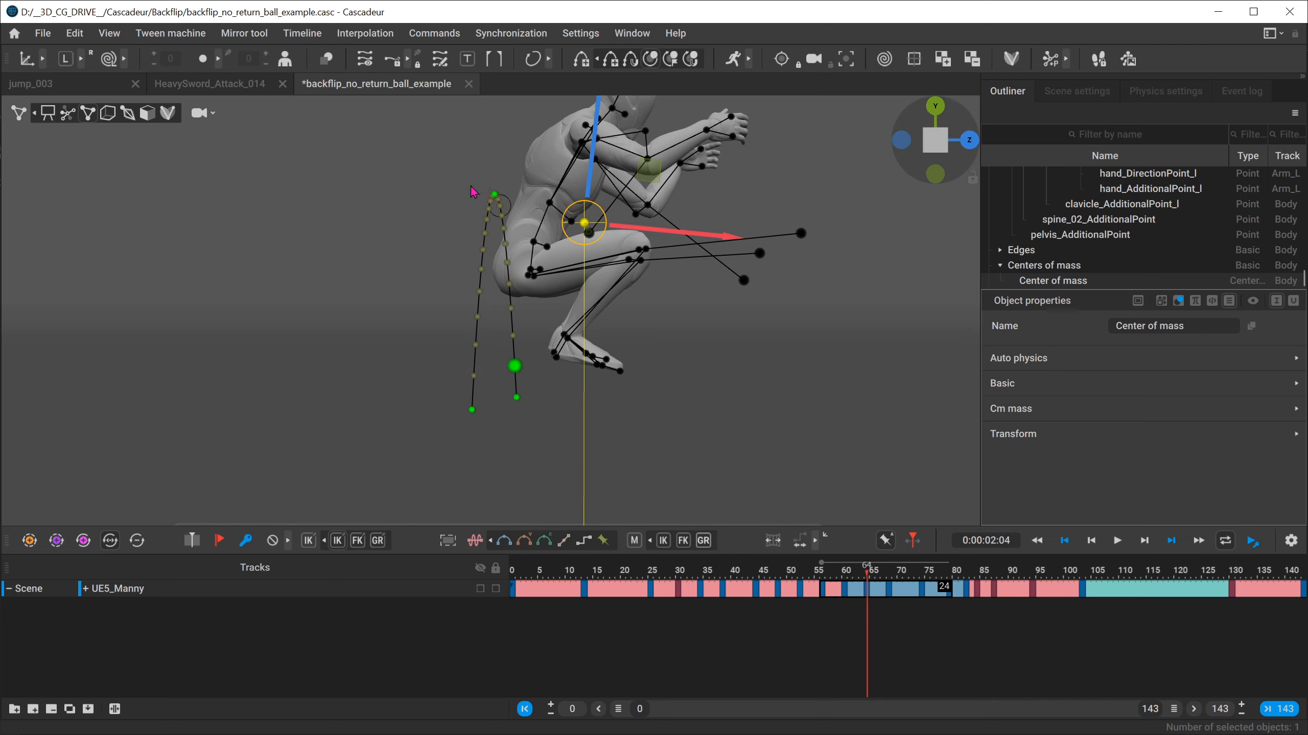
# Step: Select the height point at the top of the ballistic trajectory and try adjusting it vertically
pyautogui.click(495, 197)
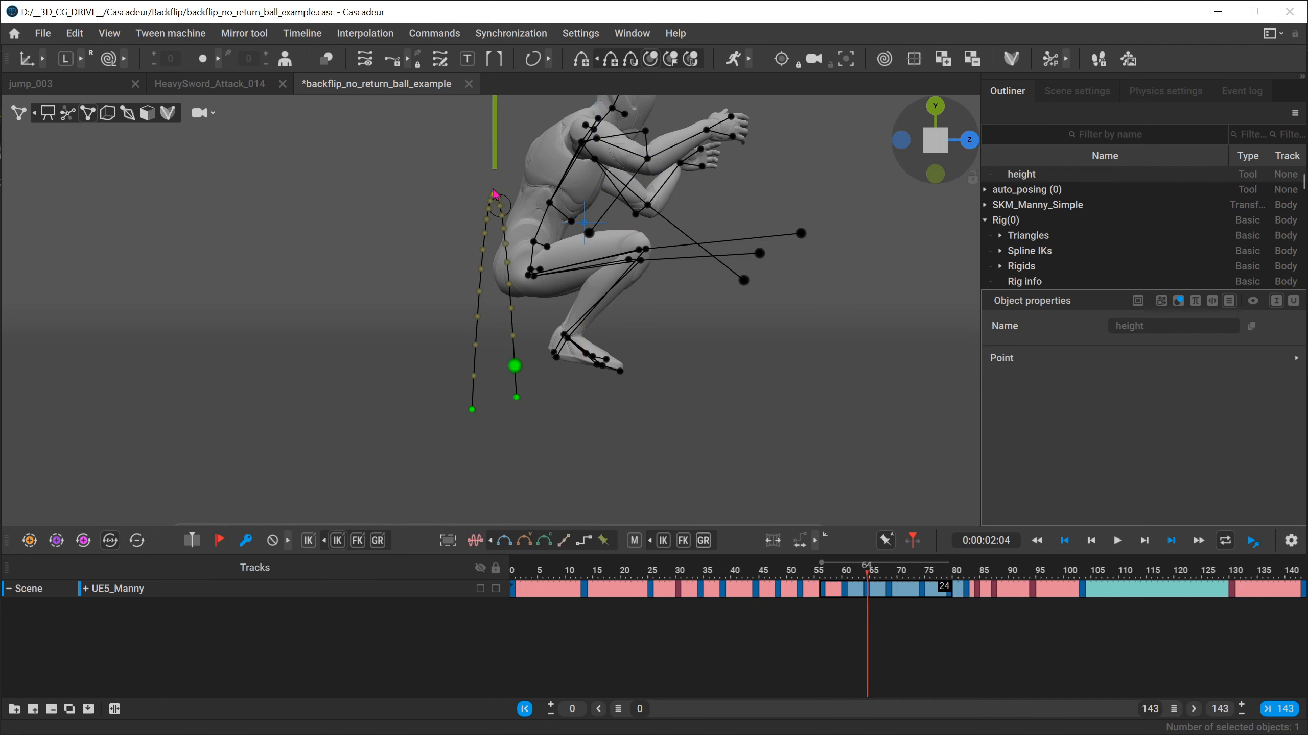
pyautogui.scroll(-5, 539, 365)
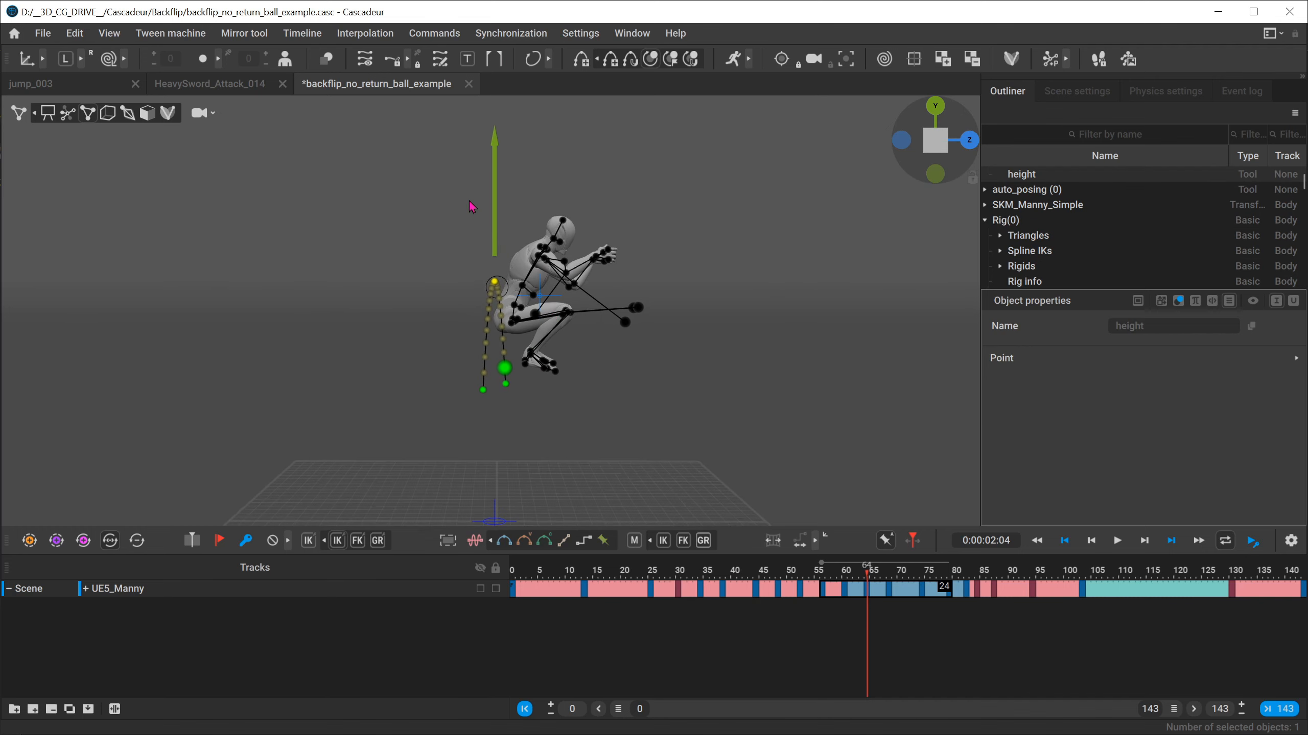
pyautogui.moveTo(495, 204)
pyautogui.mouseDown()
pyautogui.moveTo(501, 90)
pyautogui.moveTo(499, 201)
pyautogui.mouseUp()
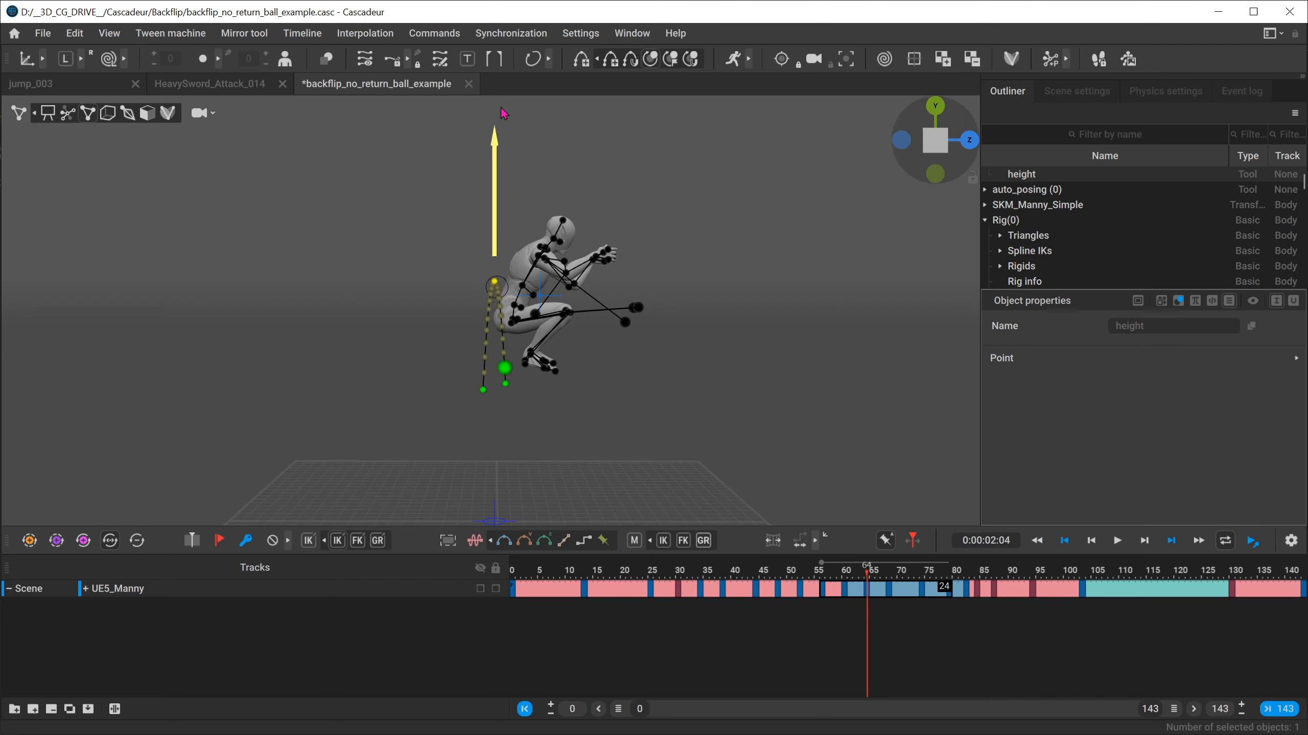
# Step: Try moving the trajectory's landing point horizontally, undo each move and clear the selection
pyautogui.click(482, 390)
pyautogui.moveTo(541, 399); pyautogui.dragTo(345, 392)
pyautogui.hotkey('ctrl', 'z')
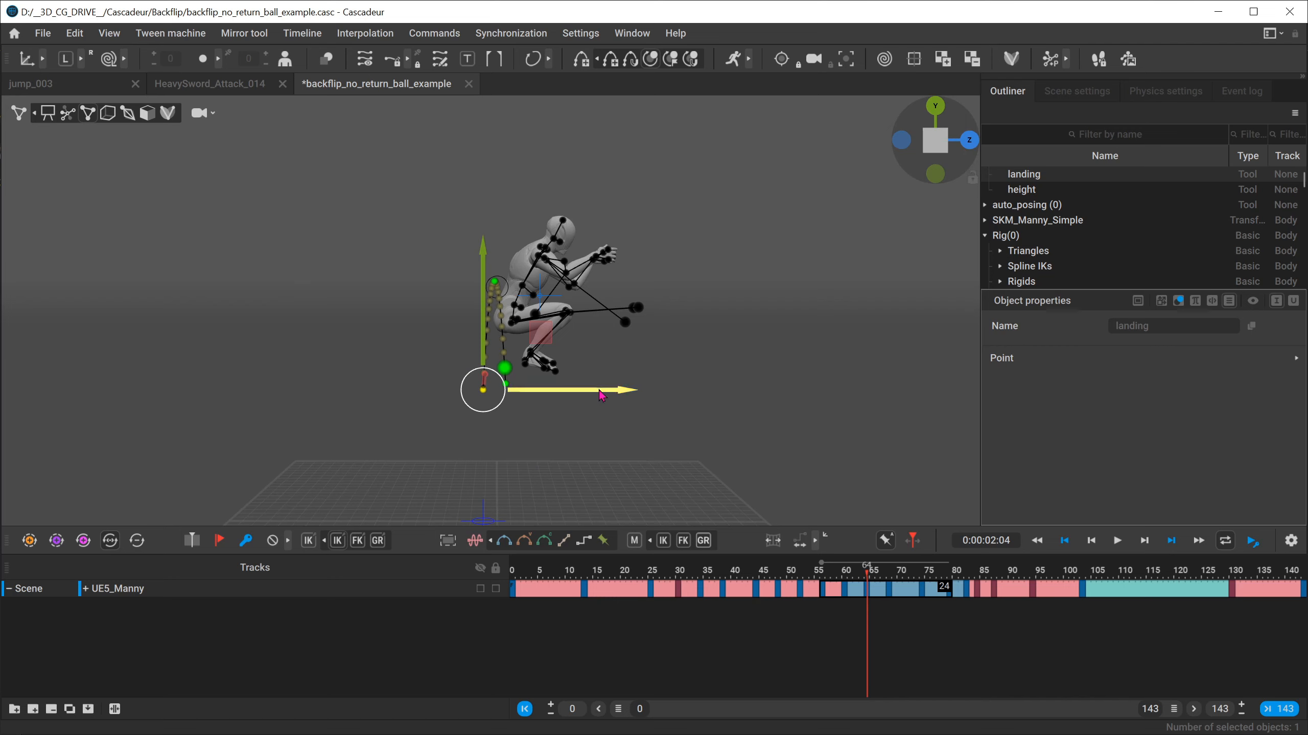
pyautogui.moveTo(604, 393); pyautogui.dragTo(452, 392)
pyautogui.hotkey('ctrl', 'z')
pyautogui.click(413, 274)
# Step: Select the trajectory's height point, then collapse the ballistic (0) group in the Outliner and select the whole group
pyautogui.click(495, 284)
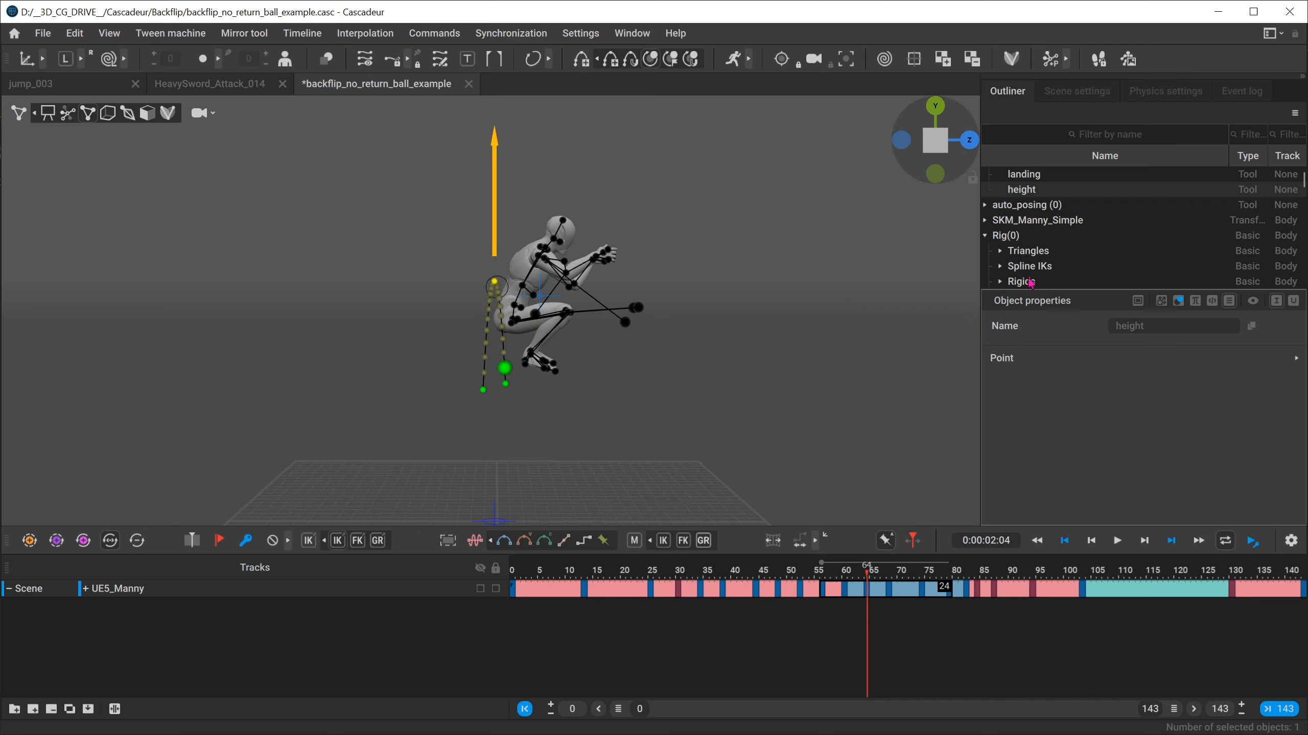
pyautogui.scroll(1, 1035, 268)
pyautogui.click(984, 174)
pyautogui.click(1066, 175)
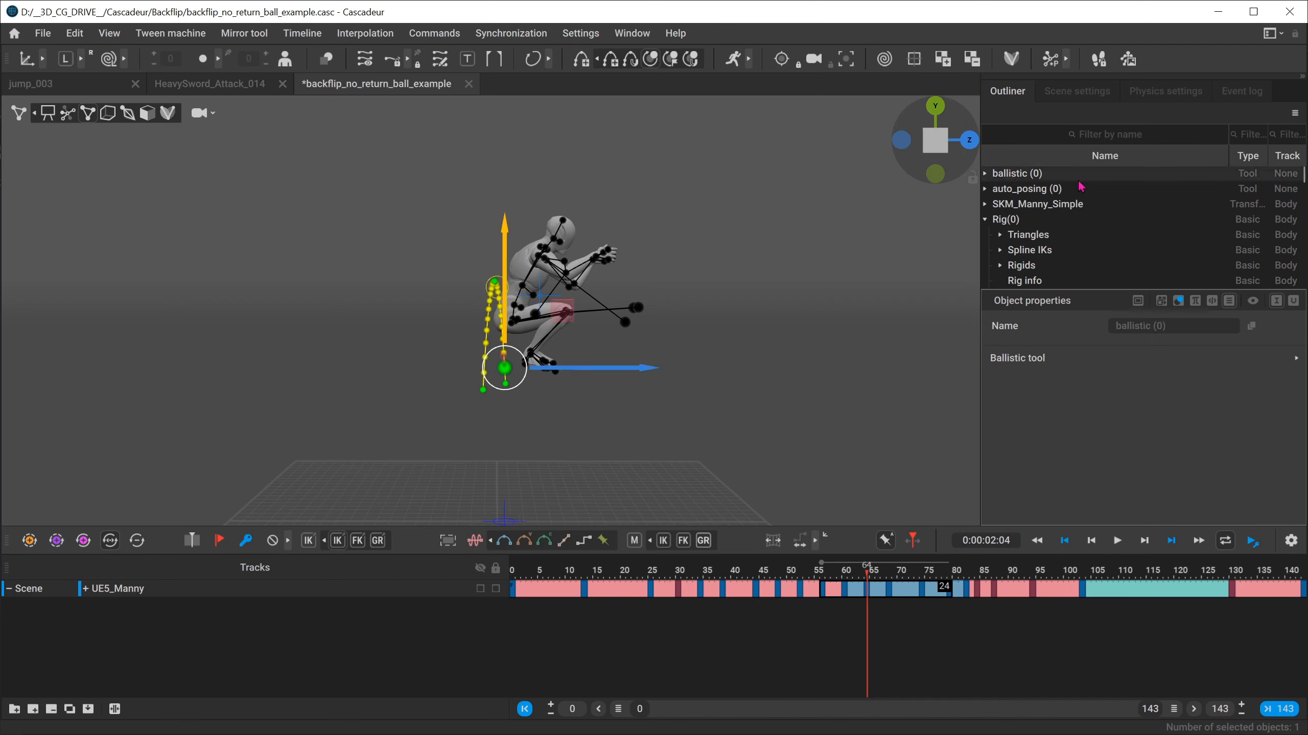
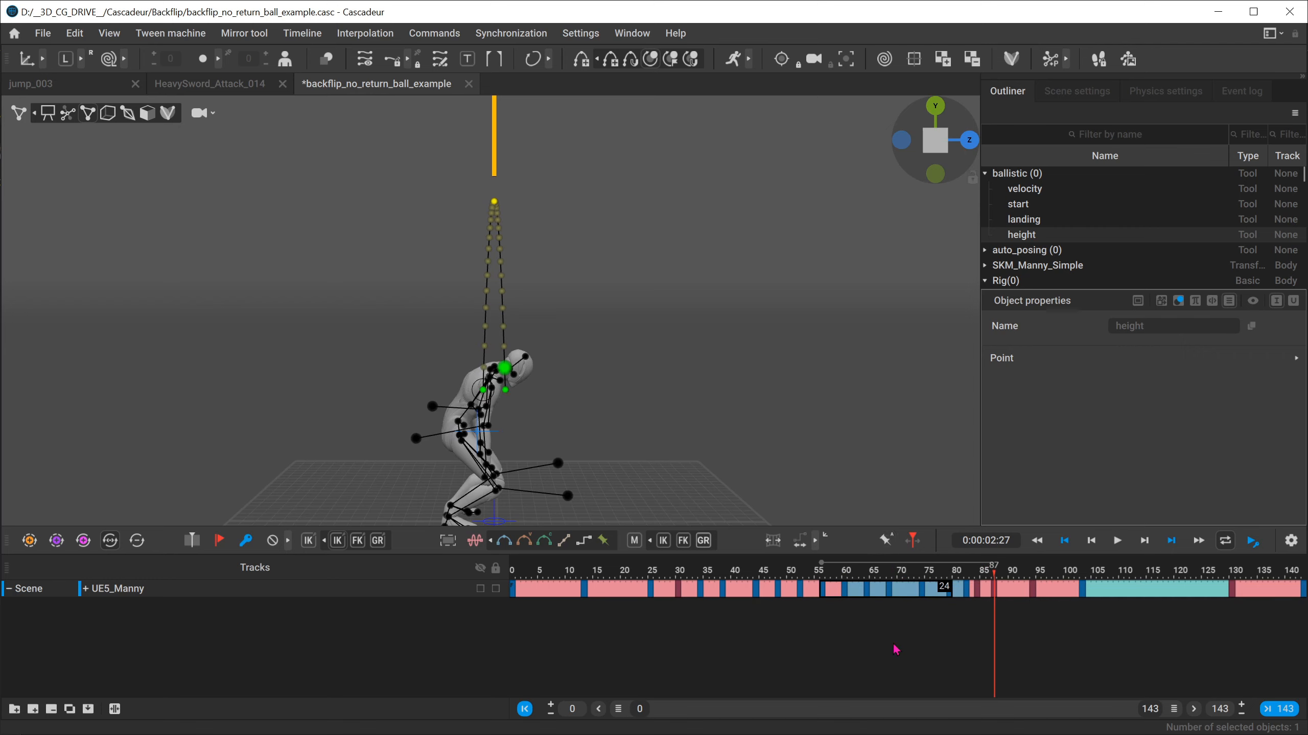
# Step: Stretch the ballistic interval so it ends at frame 87, then scrub the timeline back to frame 59
pyautogui.press('ctrl')
pyautogui.moveTo(947, 595); pyautogui.dragTo(992, 595)
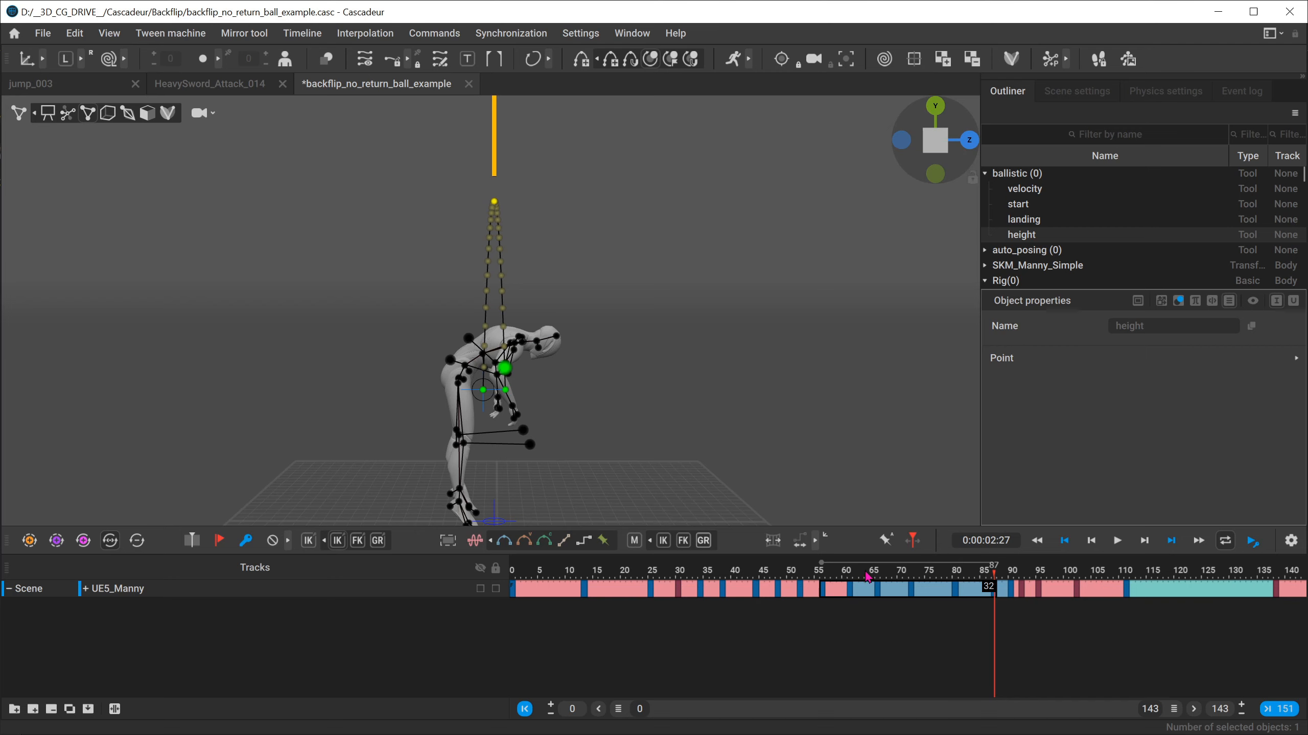
pyautogui.moveTo(819, 575)
pyautogui.mouseDown()
pyautogui.moveTo(1004, 572)
pyautogui.moveTo(843, 581)
pyautogui.mouseUp()
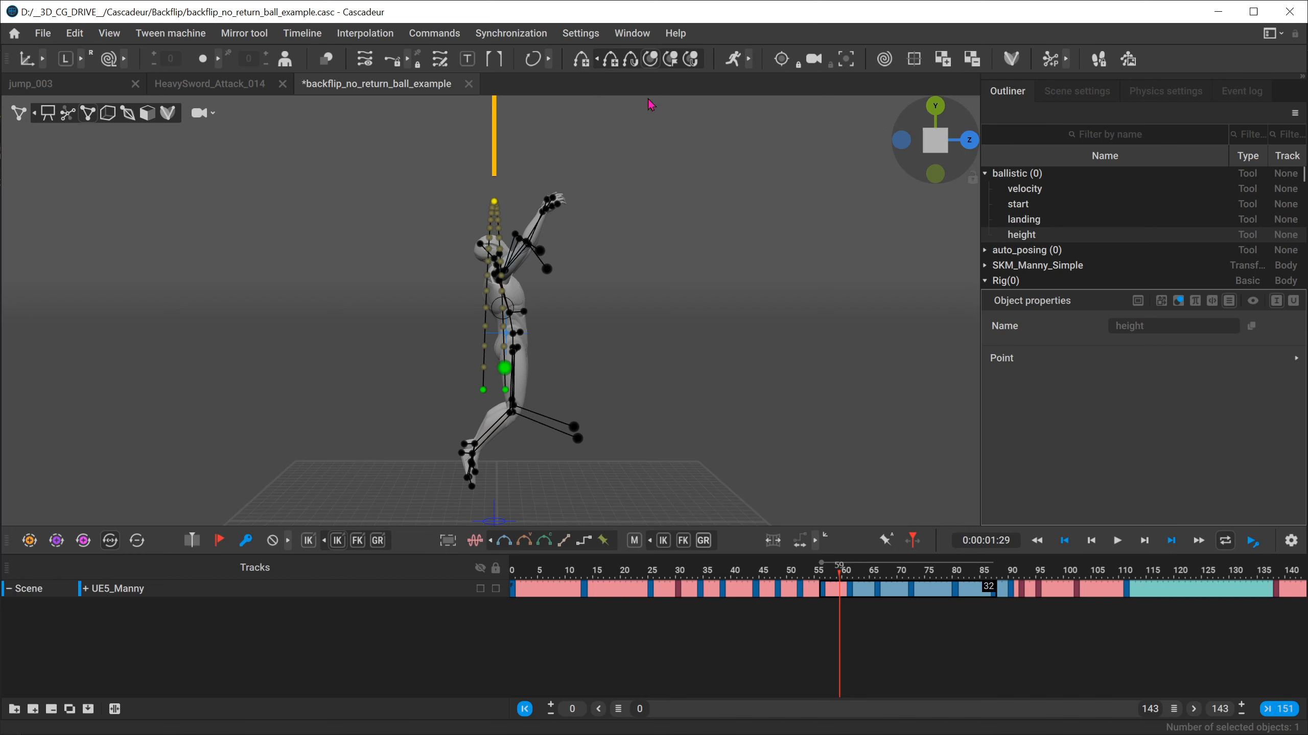
# Step: Snap the character to the ballistic trajectory with the ballistic ghosts displayed, and go to frame 63
pyautogui.click(632, 64)
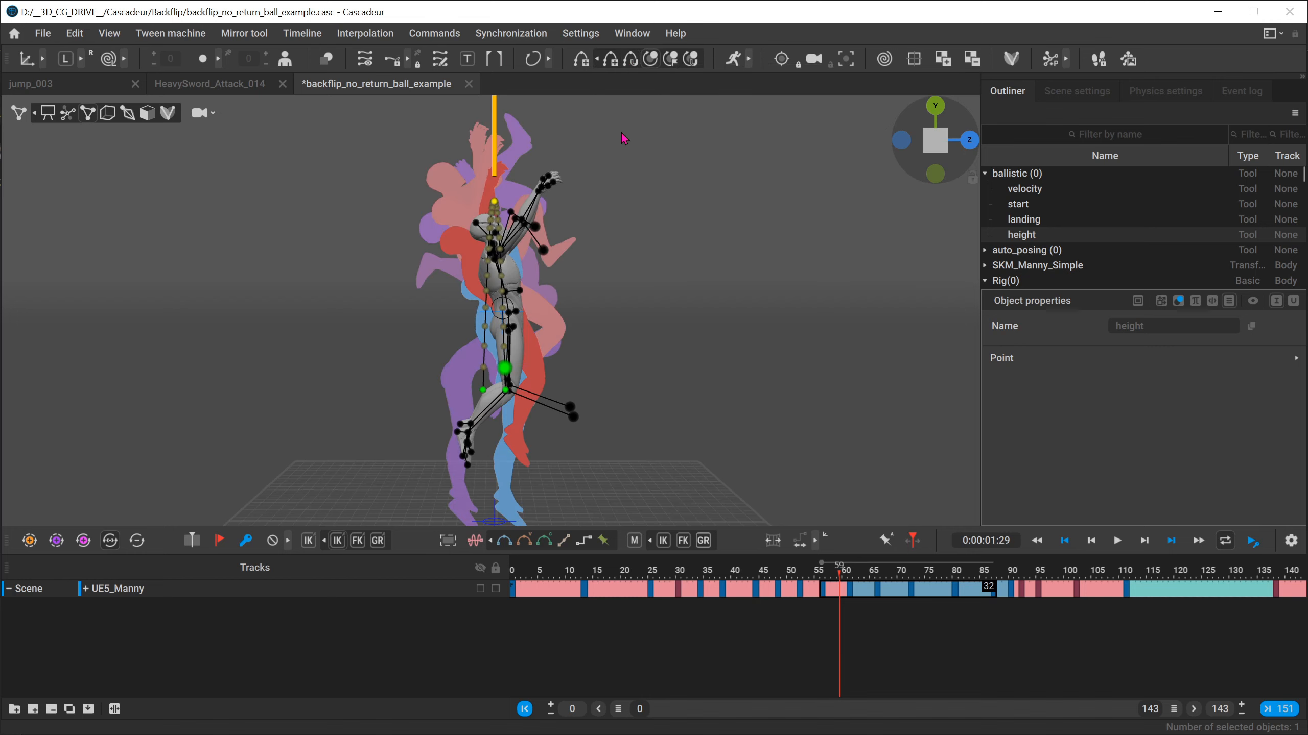
pyautogui.moveTo(838, 585); pyautogui.dragTo(861, 571)
pyautogui.scroll(5, 878, 441)
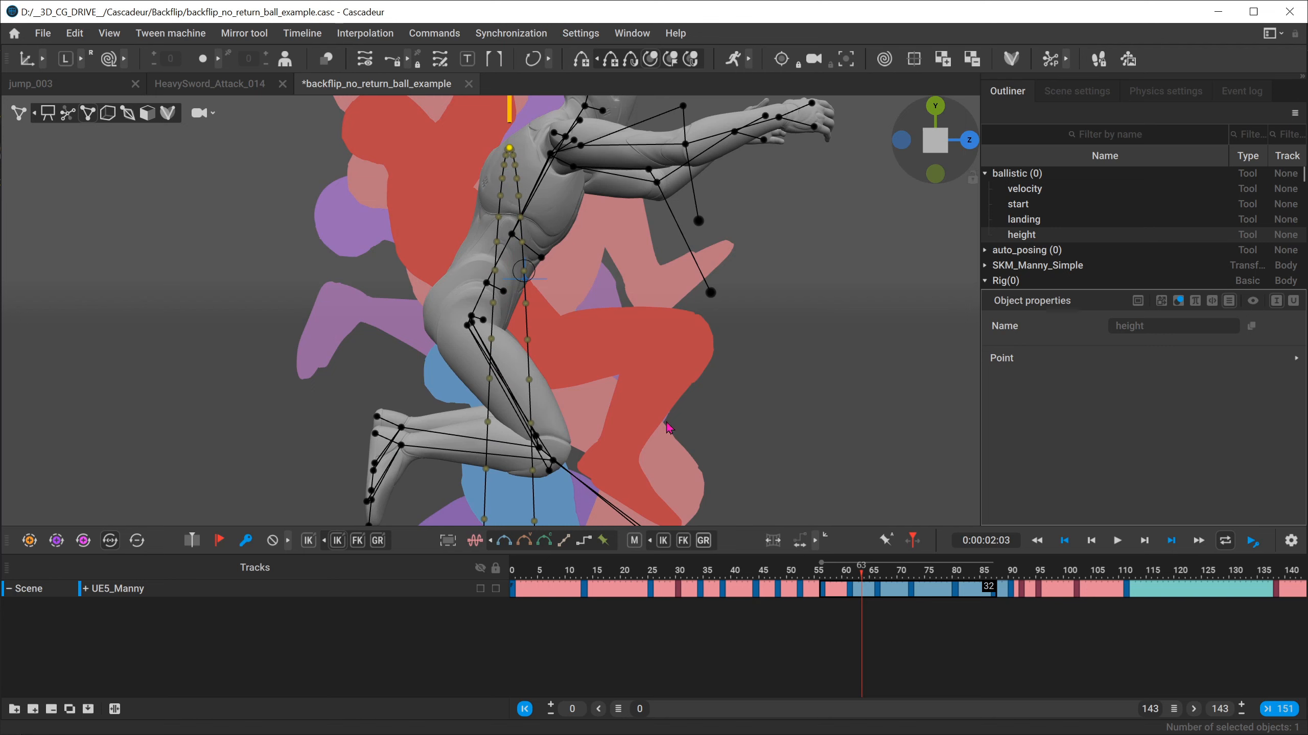
pyautogui.scroll(-5, 669, 428)
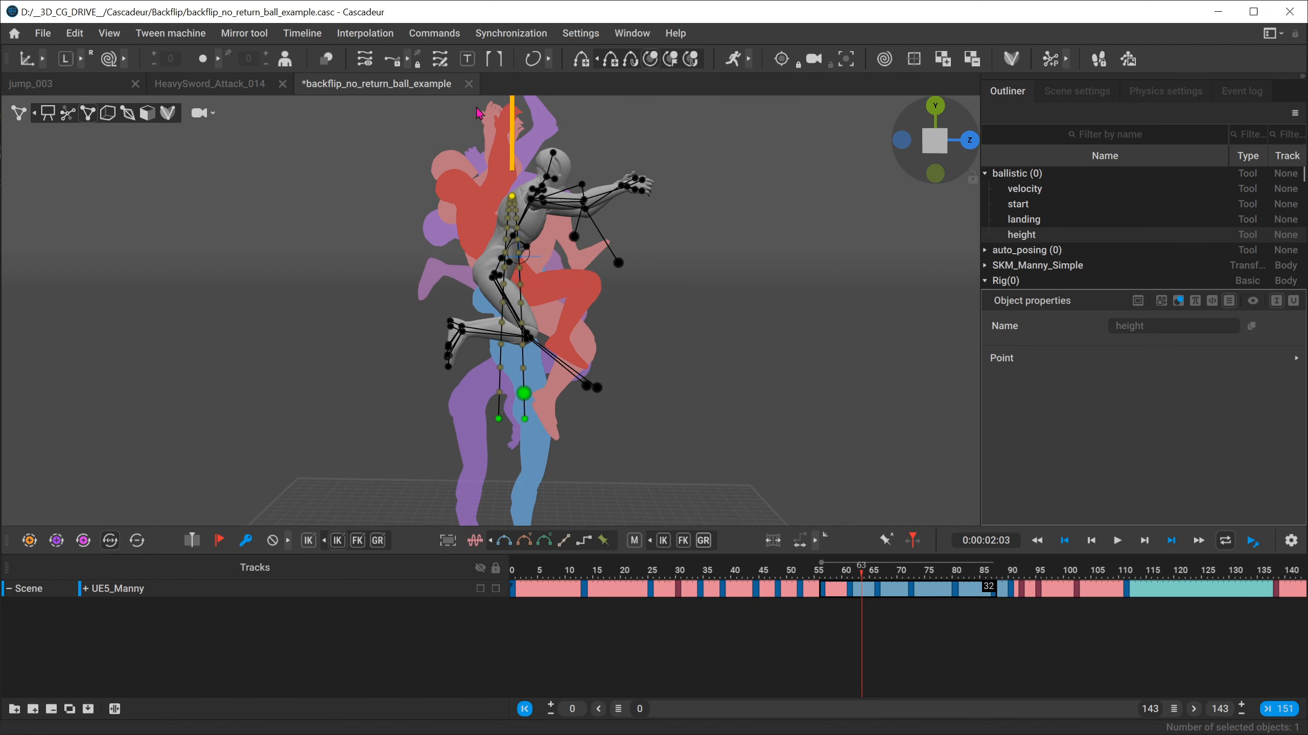
# Step: Toggle the ballistic ghosts off and back on
pyautogui.click(652, 59)
pyautogui.click(651, 59)
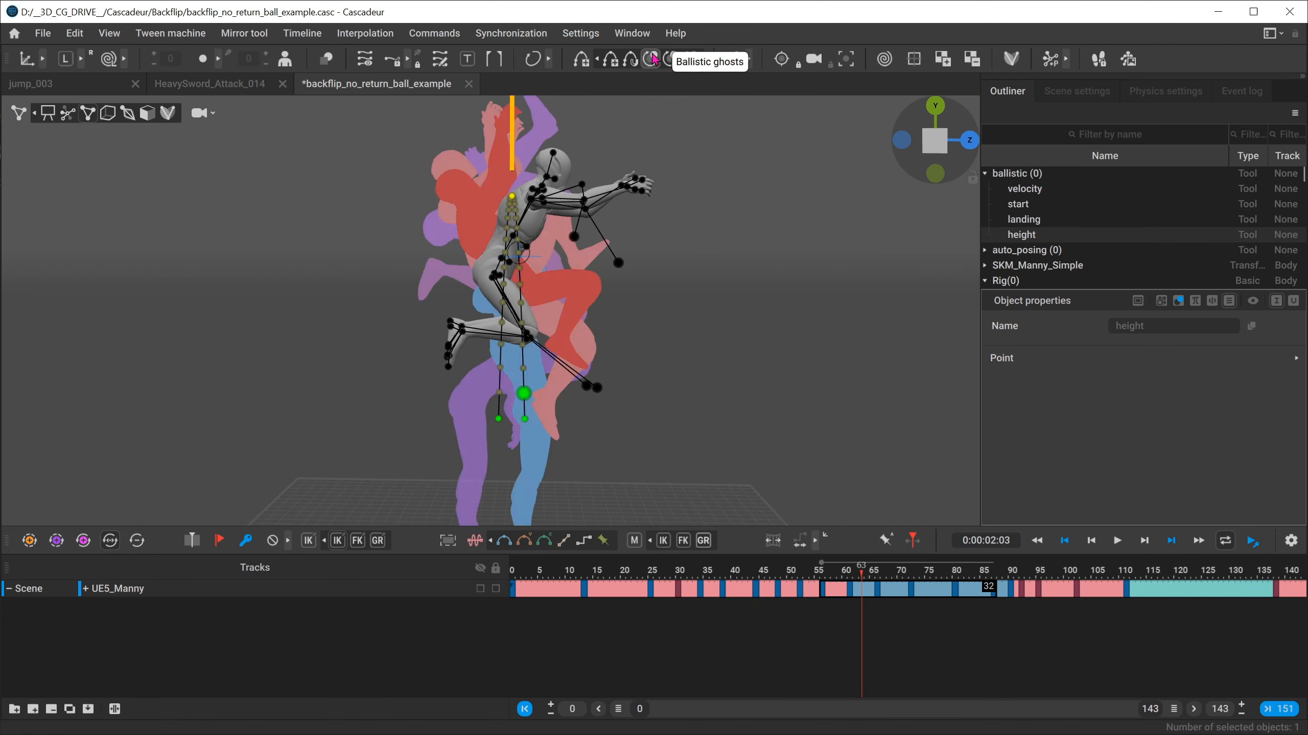
pyautogui.click(651, 59)
pyautogui.click(652, 58)
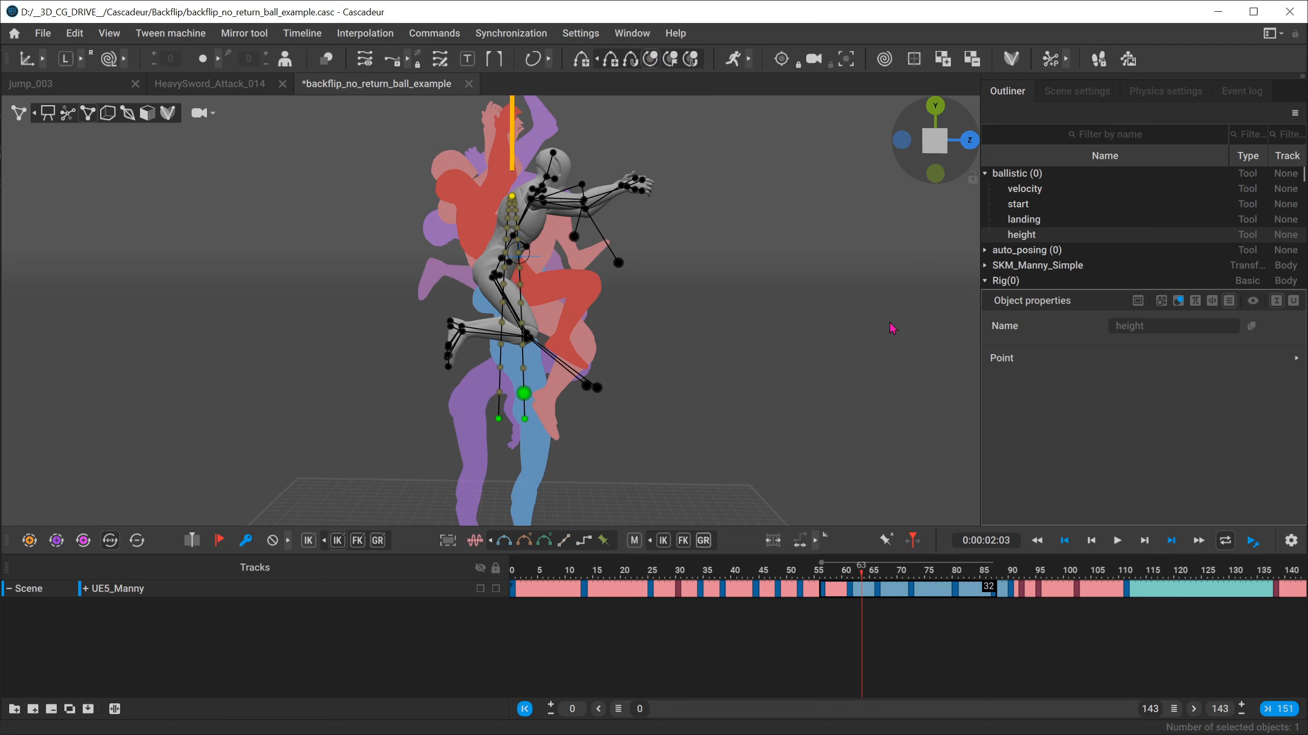
# Step: Examine the pose against the ballistic ghosts between frames 56 and 87, stop at frame 66 and clear the selection
pyautogui.moveTo(854, 582); pyautogui.dragTo(996, 573)
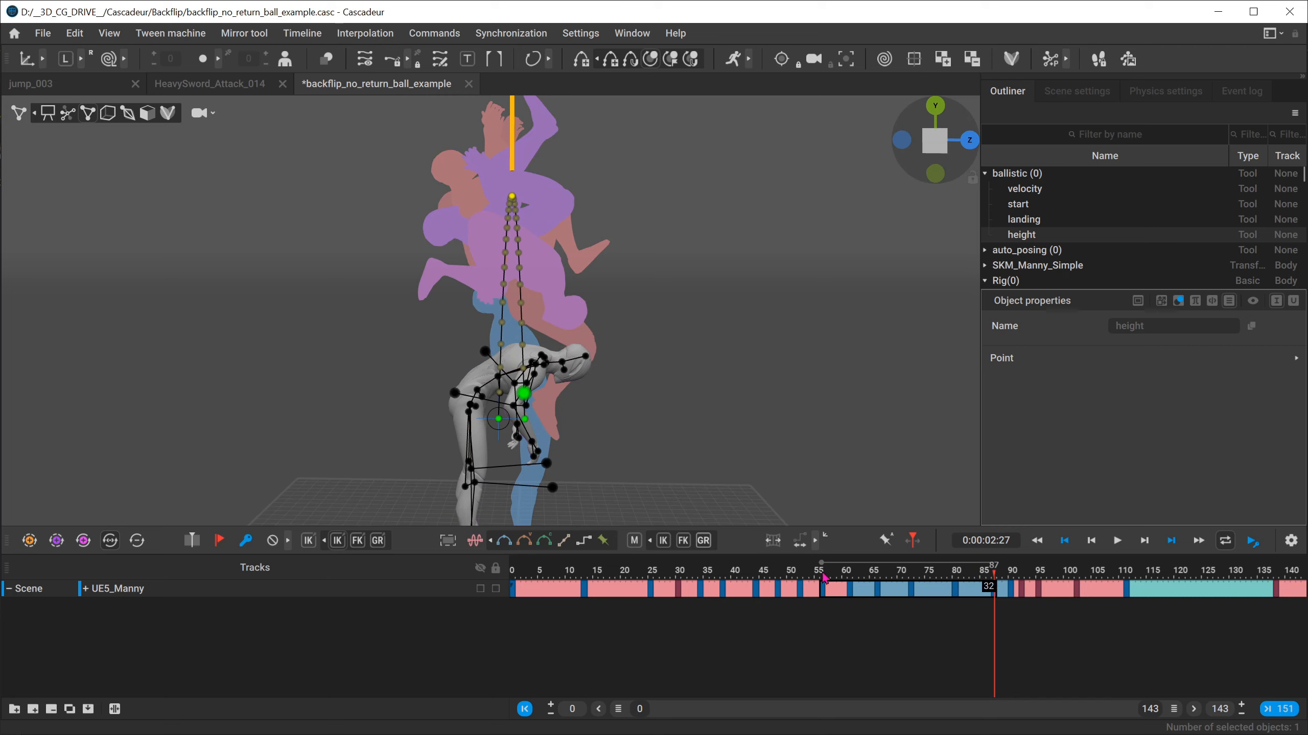
pyautogui.moveTo(824, 578); pyautogui.dragTo(877, 578)
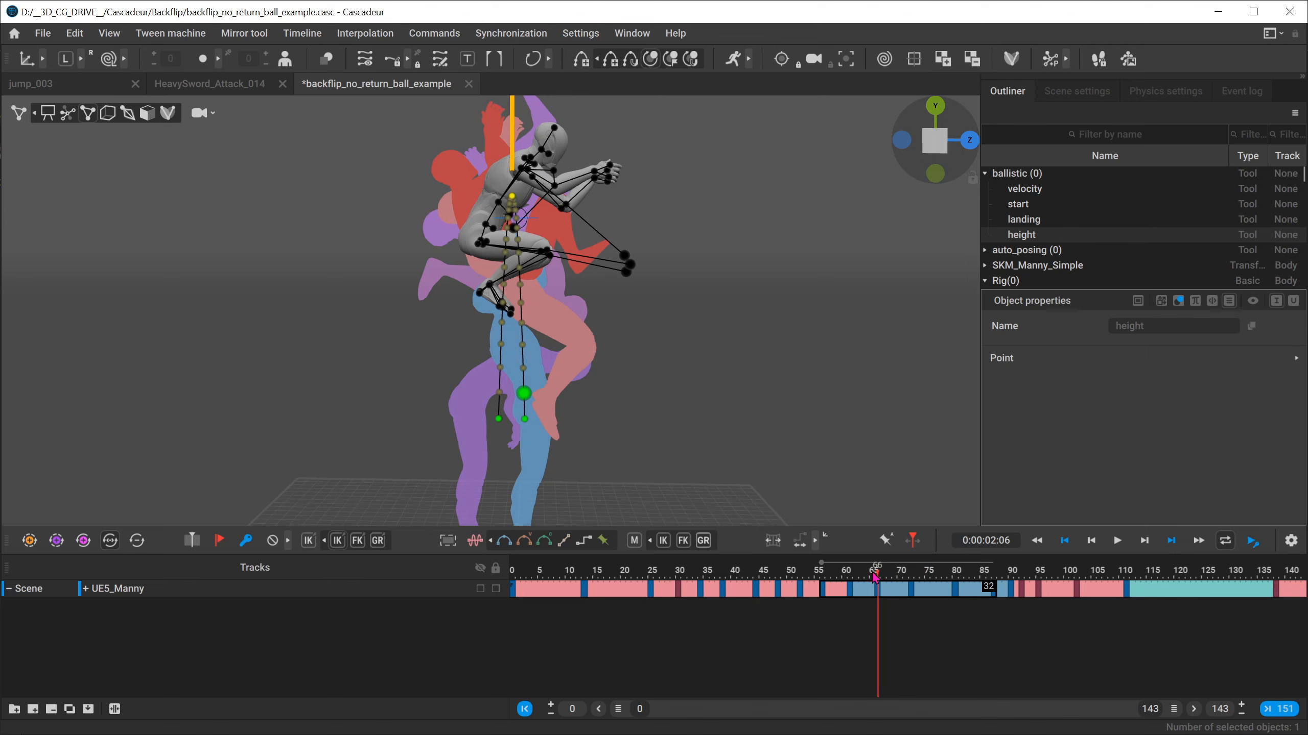
pyautogui.keyDown('alt'); pyautogui.moveTo(519, 267); pyautogui.dragTo(517, 288, button='middle'); pyautogui.keyUp('alt')
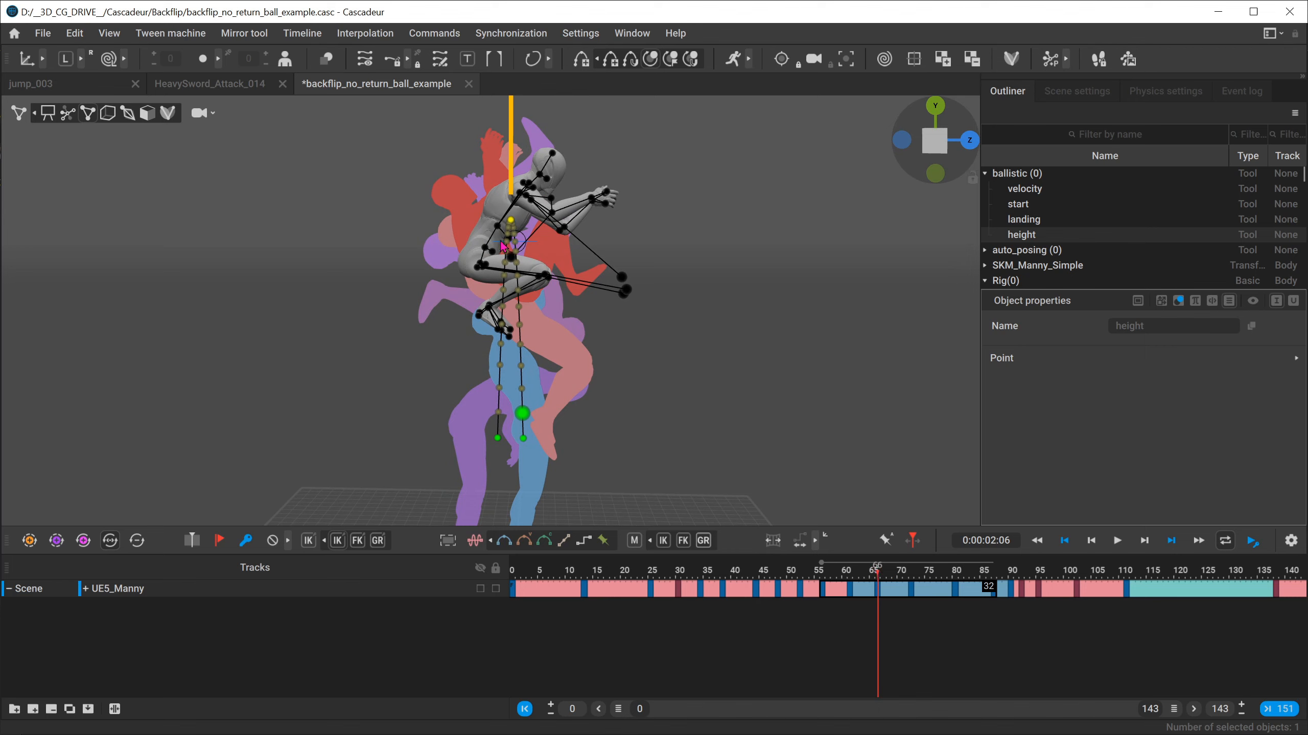
pyautogui.keyDown('alt'); pyautogui.moveTo(531, 350); pyautogui.dragTo(538, 280, button='middle'); pyautogui.keyUp('alt')
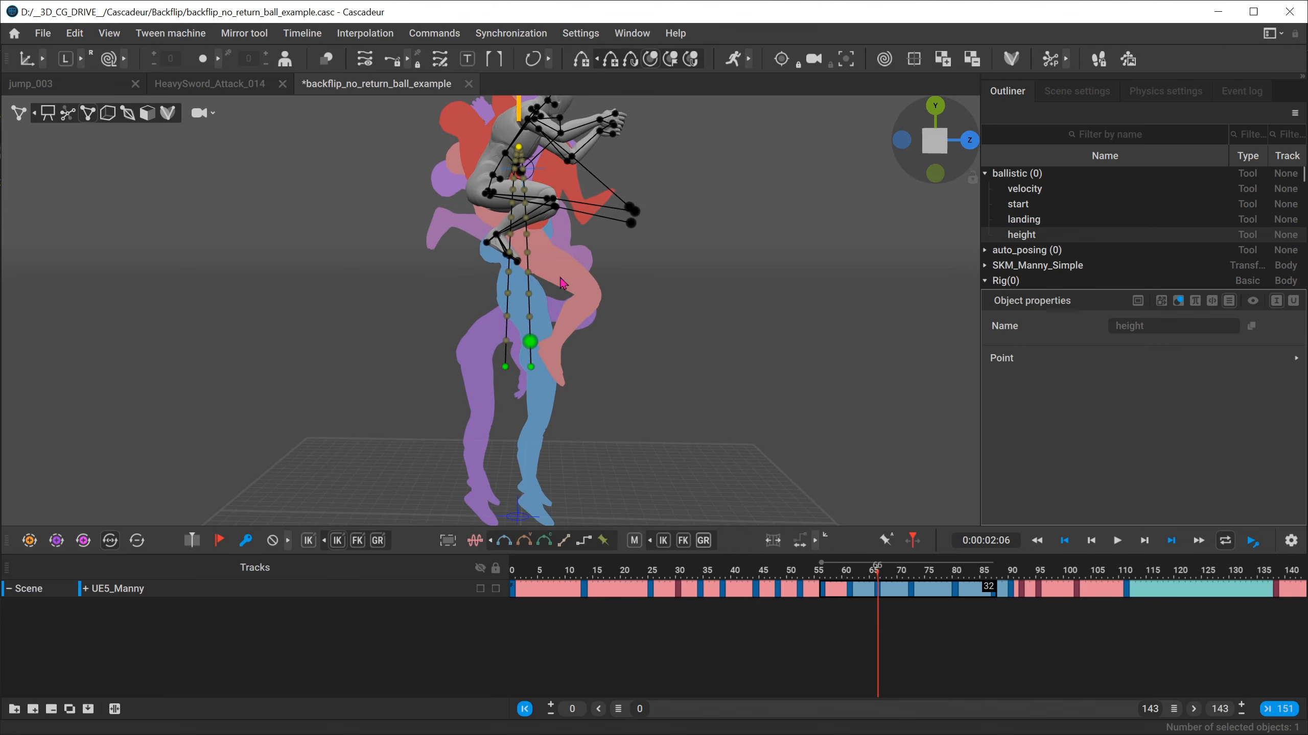
pyautogui.keyDown('alt'); pyautogui.moveTo(508, 231); pyautogui.dragTo(511, 299, button='middle'); pyautogui.keyUp('alt')
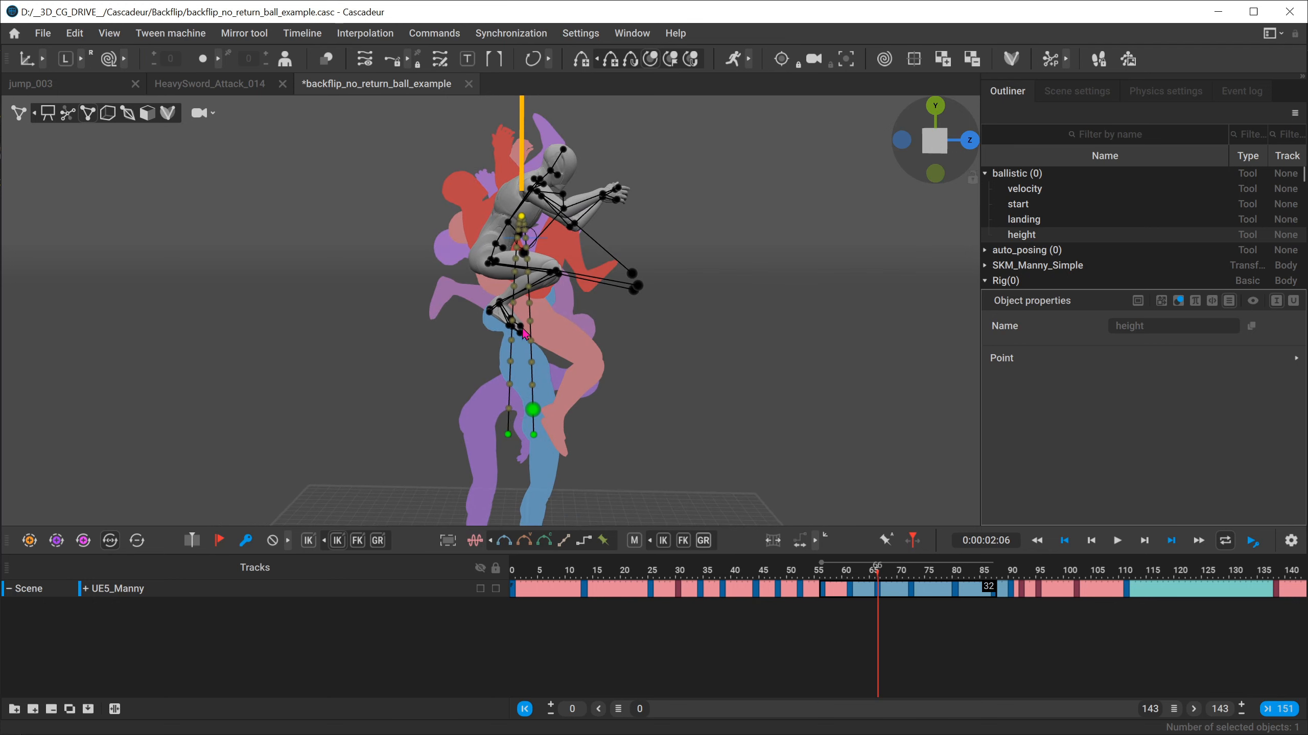
pyautogui.click(724, 412)
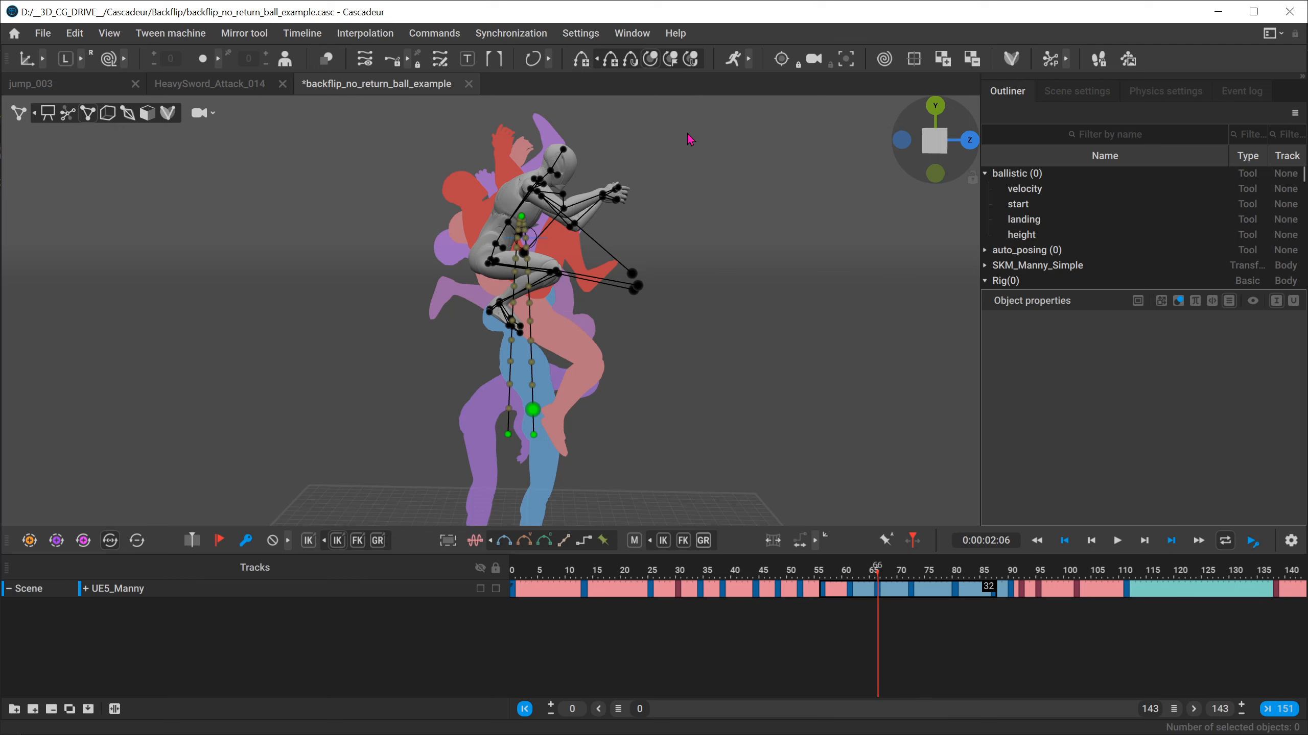
# Step: Select all the character's body points and rotate the whole body backward at frame 66
pyautogui.moveTo(690, 139); pyautogui.dragTo(433, 361)
pyautogui.press('e')
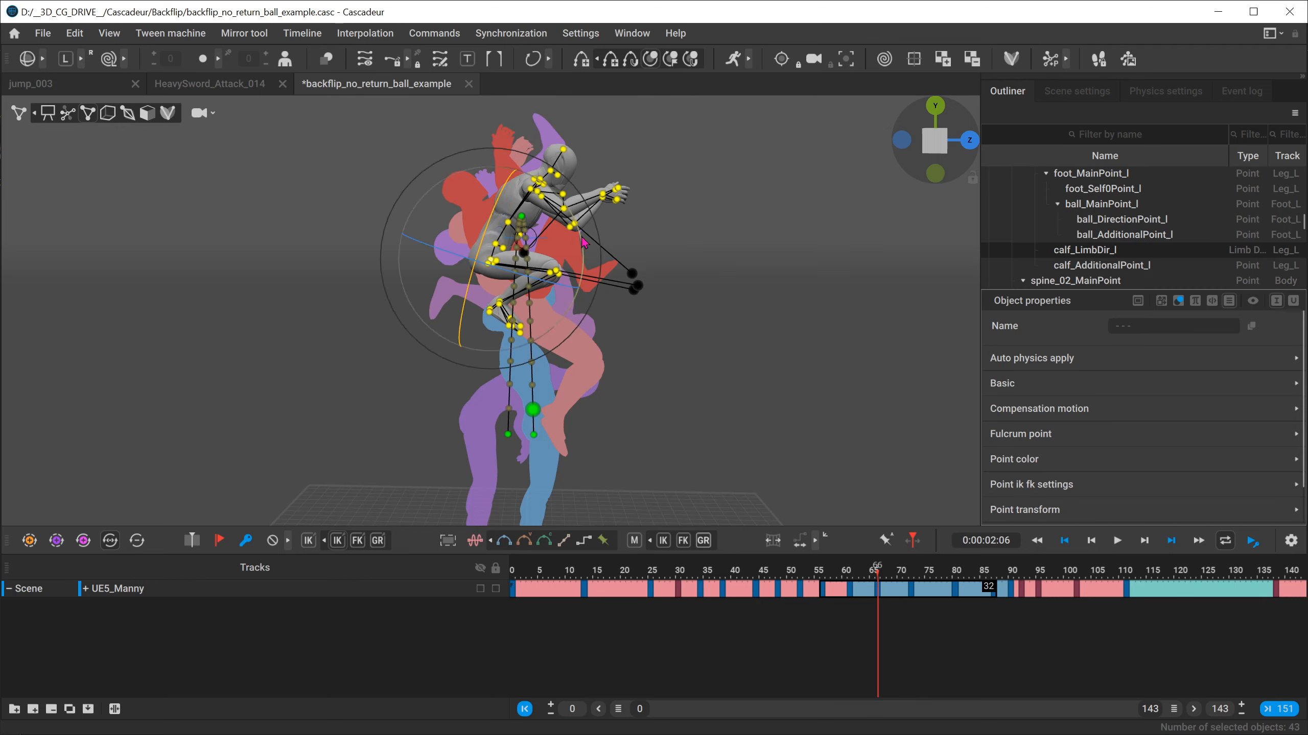
pyautogui.moveTo(581, 243); pyautogui.dragTo(489, 184)
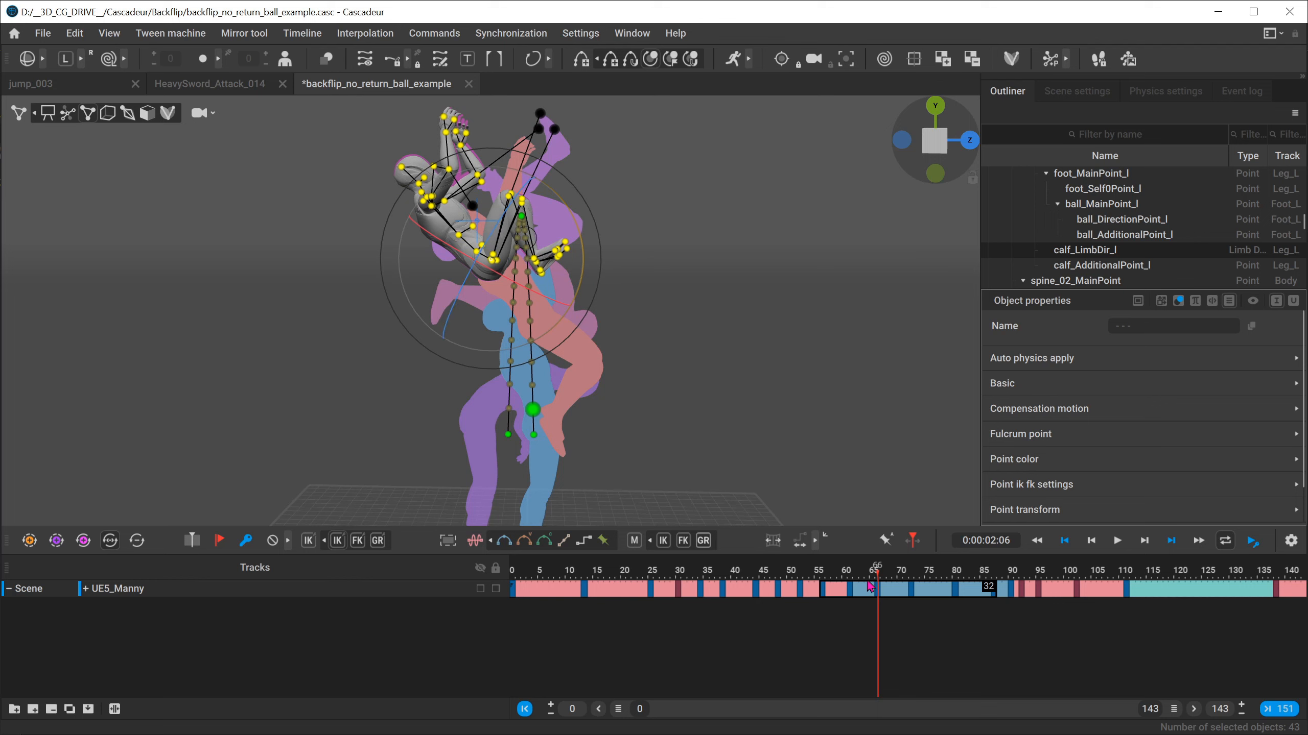
# Step: Try rotating the whole body backward at frame 61 and undo that rotation
pyautogui.click(850, 577)
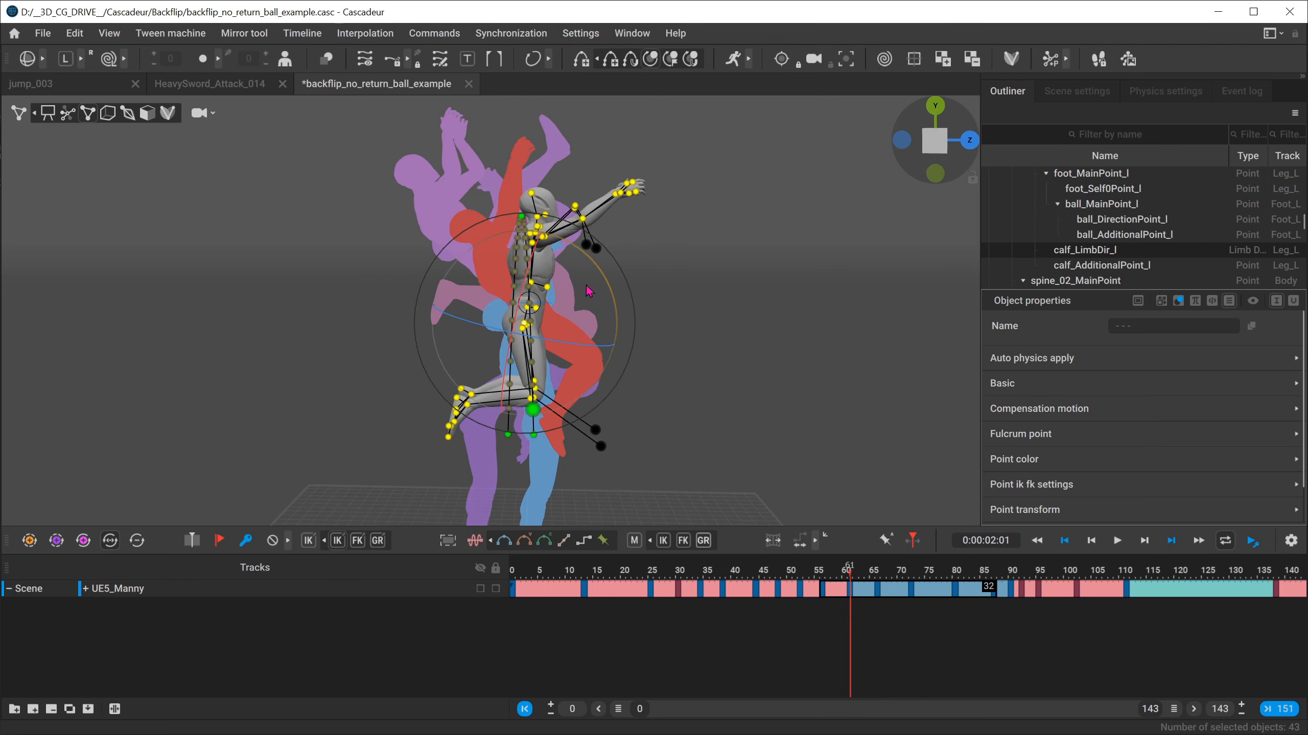
pyautogui.moveTo(587, 286); pyautogui.dragTo(547, 251)
pyautogui.hotkey('ctrl', 'z')
pyautogui.hotkey('ctrl', 'z')
# Step: Apply the ballistic motion correction with fixed interpolation to frames 56–87, comparing it with the uncorrected state and scrubbing through to frame 87
pyautogui.click(693, 61)
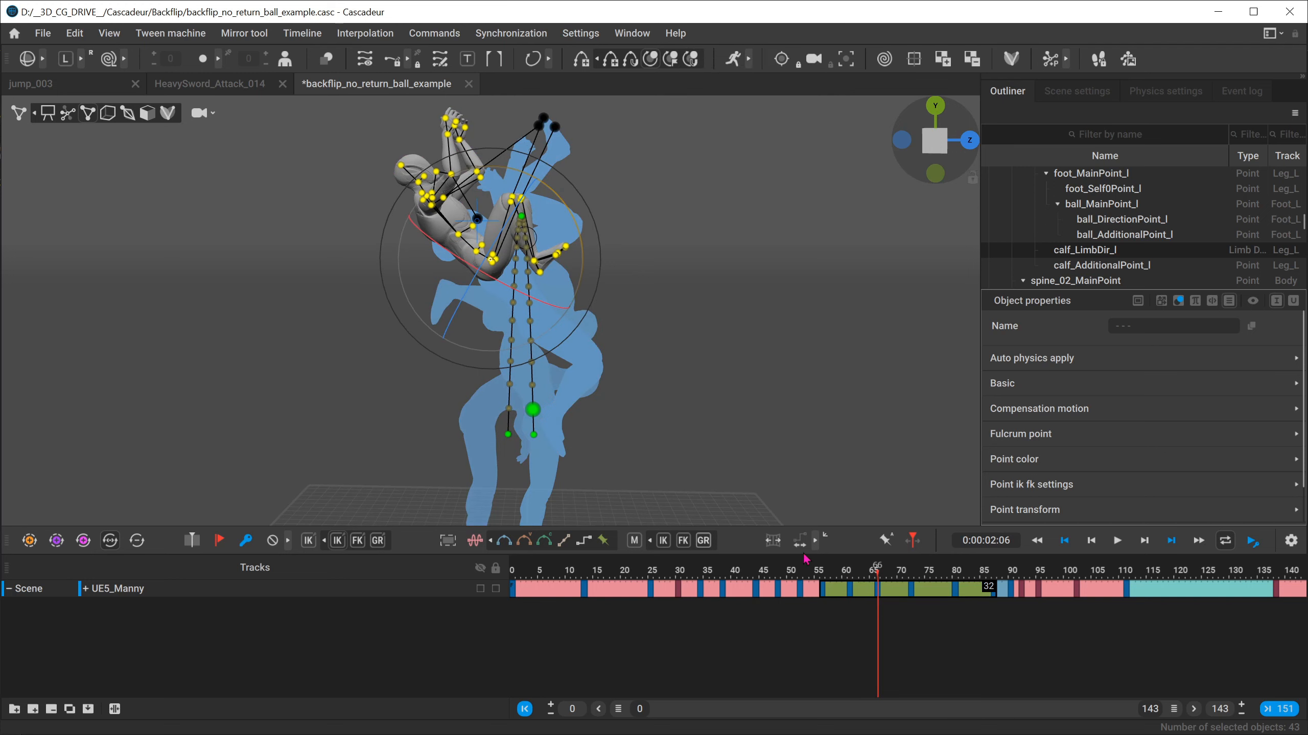
pyautogui.hotkey('ctrl', 'z')
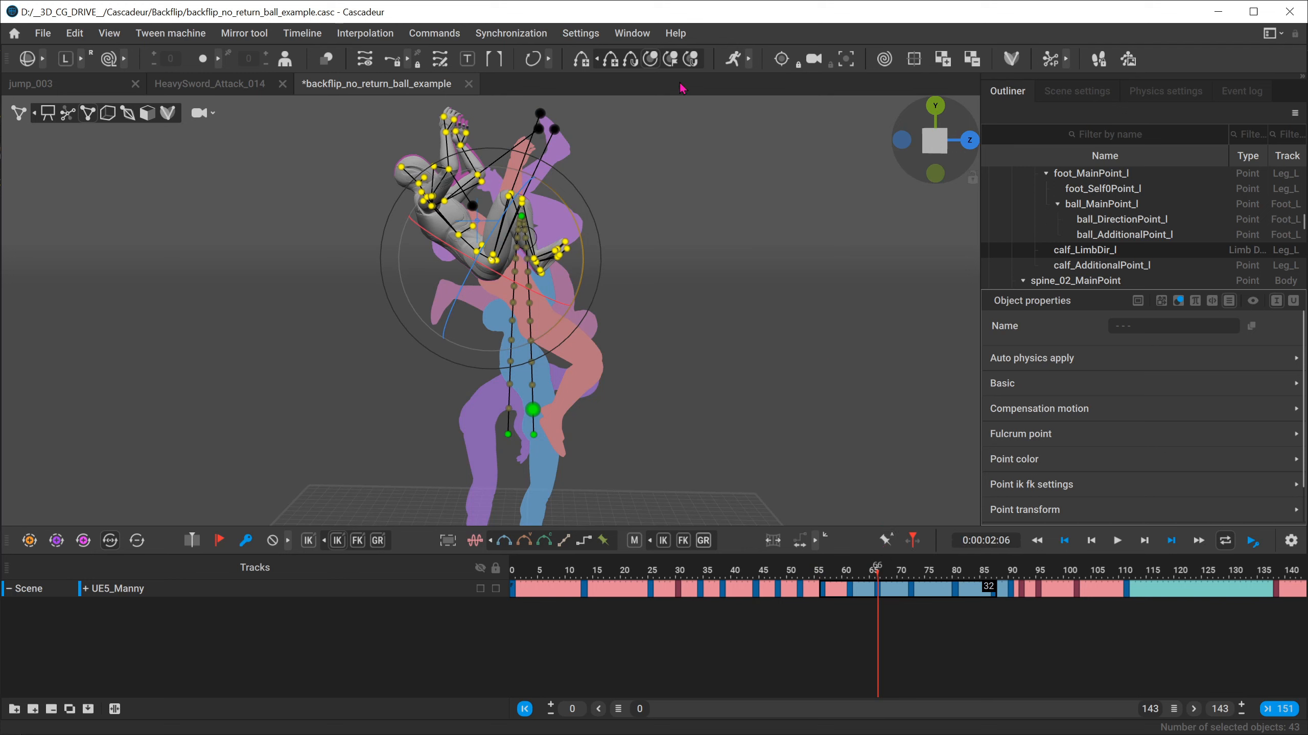
pyautogui.click(691, 59)
pyautogui.moveTo(826, 574); pyautogui.dragTo(866, 565)
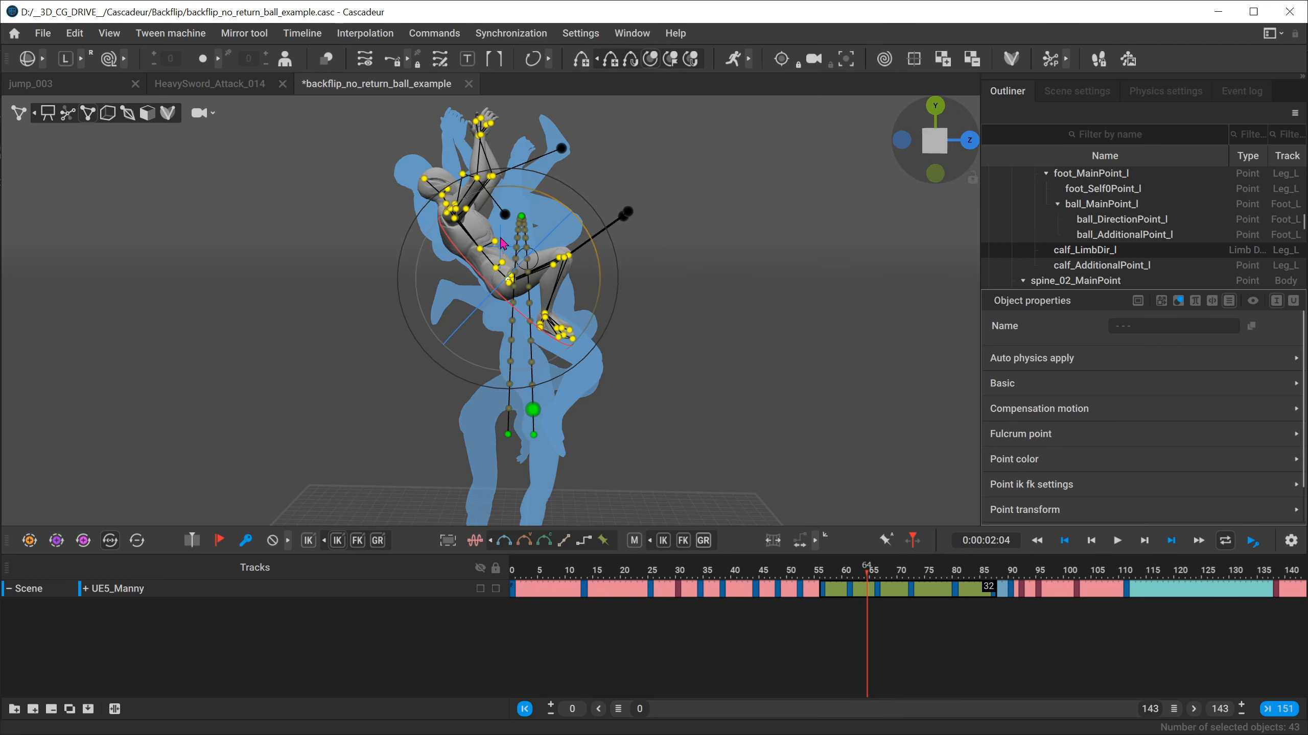
pyautogui.click(629, 62)
pyautogui.moveTo(824, 573); pyautogui.dragTo(993, 596)
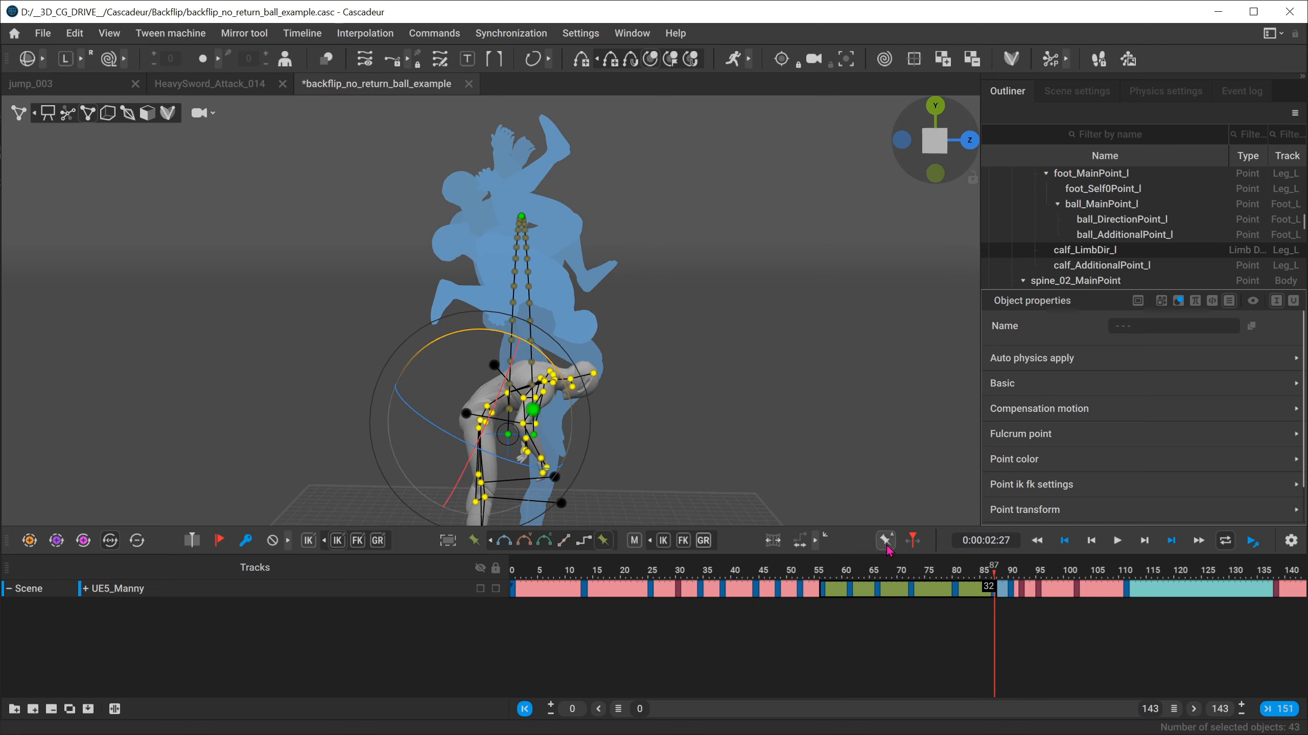
# Step: Switch frames 56–87 to Bezier interpolation for comparison, then reapply the ballistic motion correction to the same interval
pyautogui.click(504, 540)
pyautogui.moveTo(824, 581); pyautogui.dragTo(993, 569)
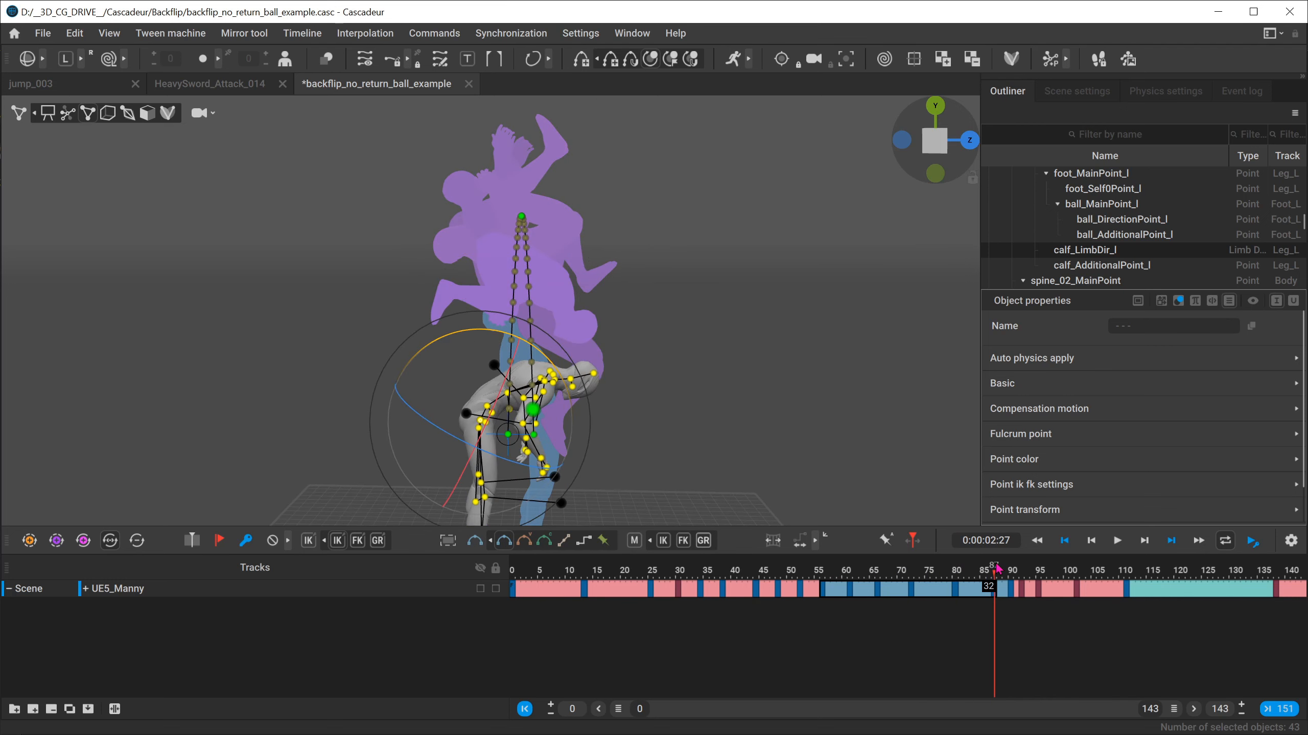
pyautogui.click(690, 60)
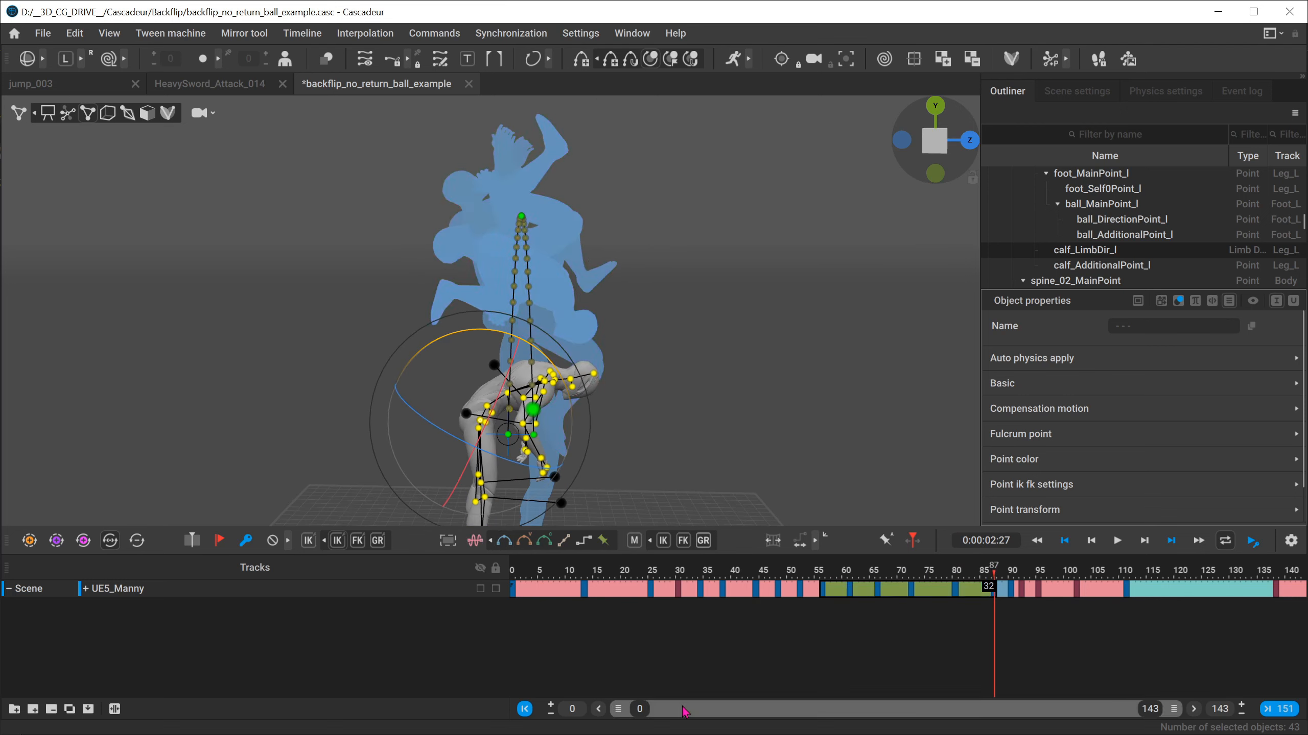
# Step: Select frames 60–77, show the additional interval tools and examine the corrected motion between frames 56 and 87
pyautogui.moveTo(817, 573); pyautogui.dragTo(939, 592)
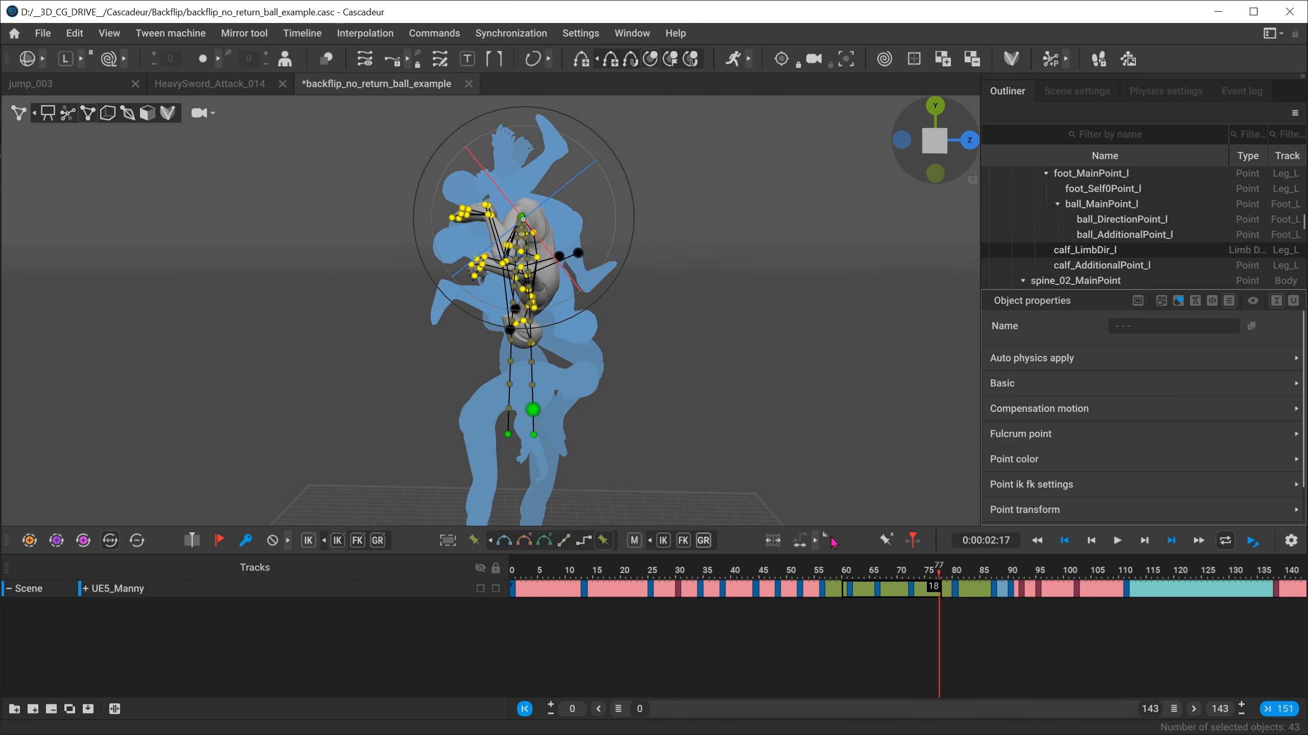
pyautogui.click(814, 542)
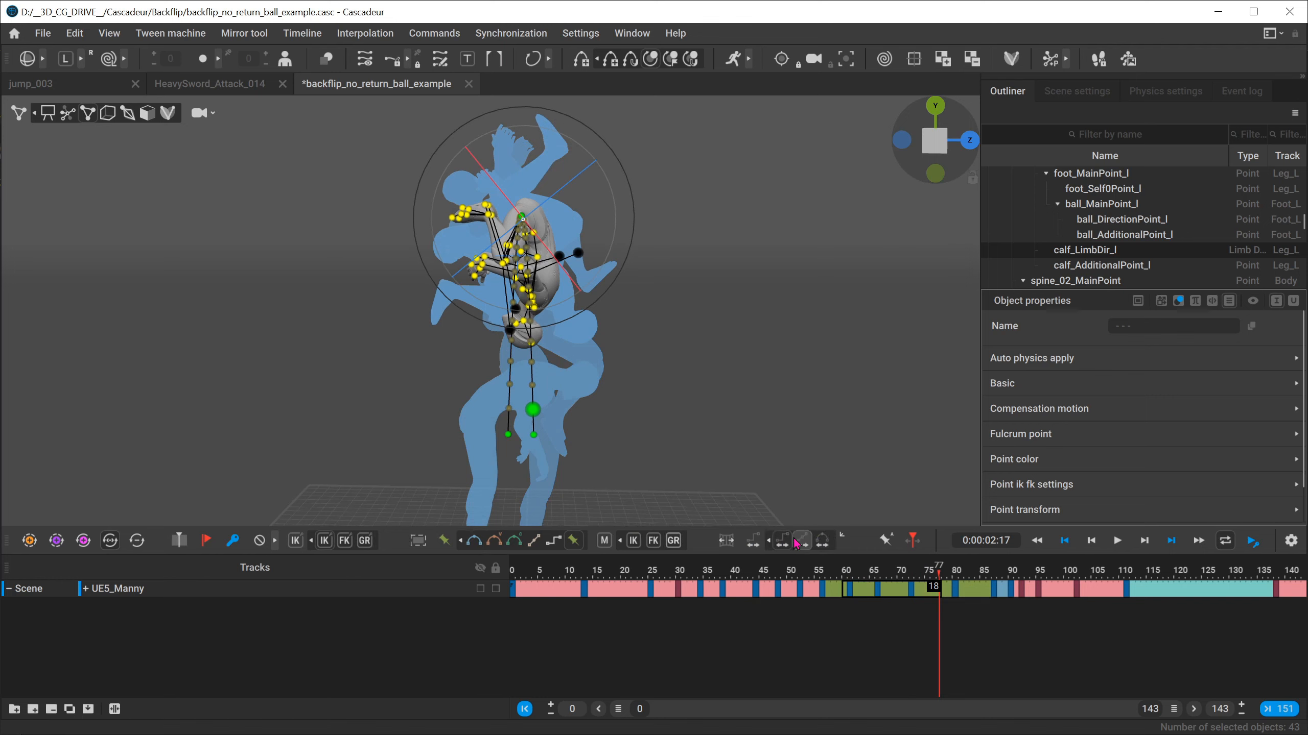
pyautogui.moveTo(825, 579); pyautogui.dragTo(998, 579)
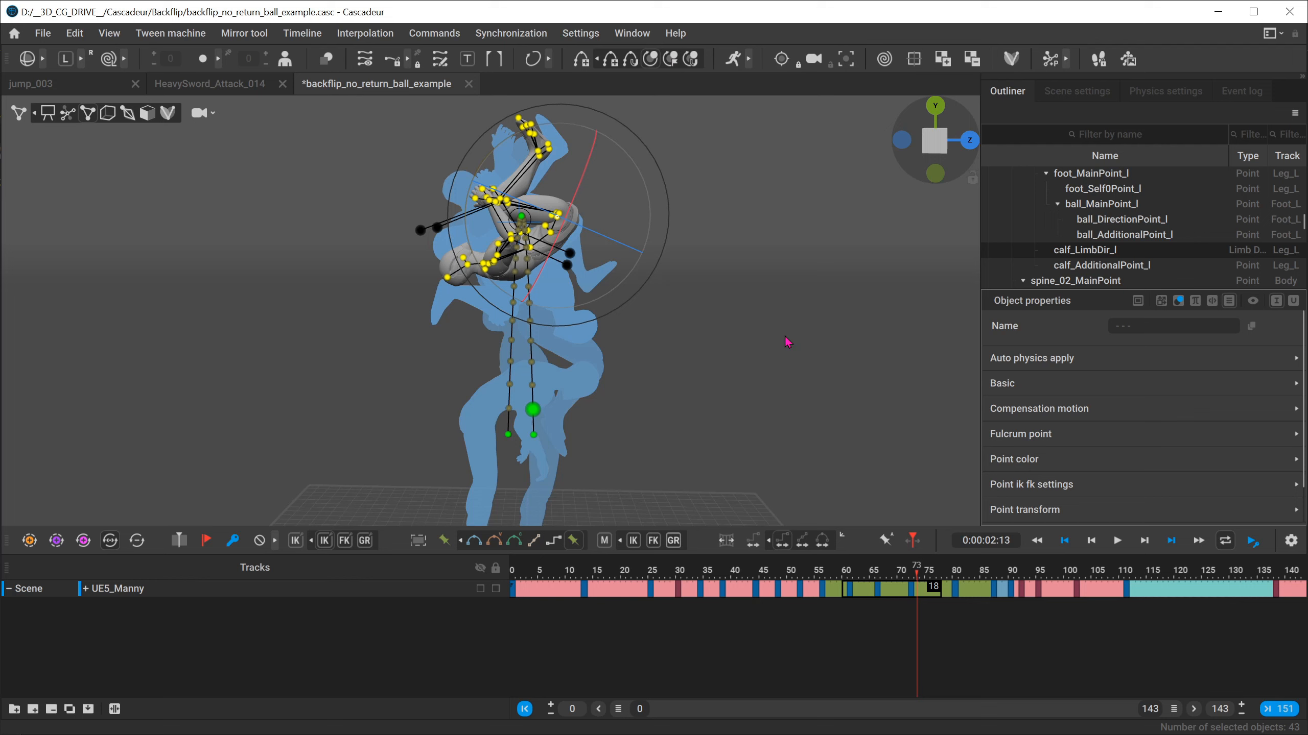
# Step: Clear the body point selection and delete the ballistic trajectory object from the scene
pyautogui.click(798, 150)
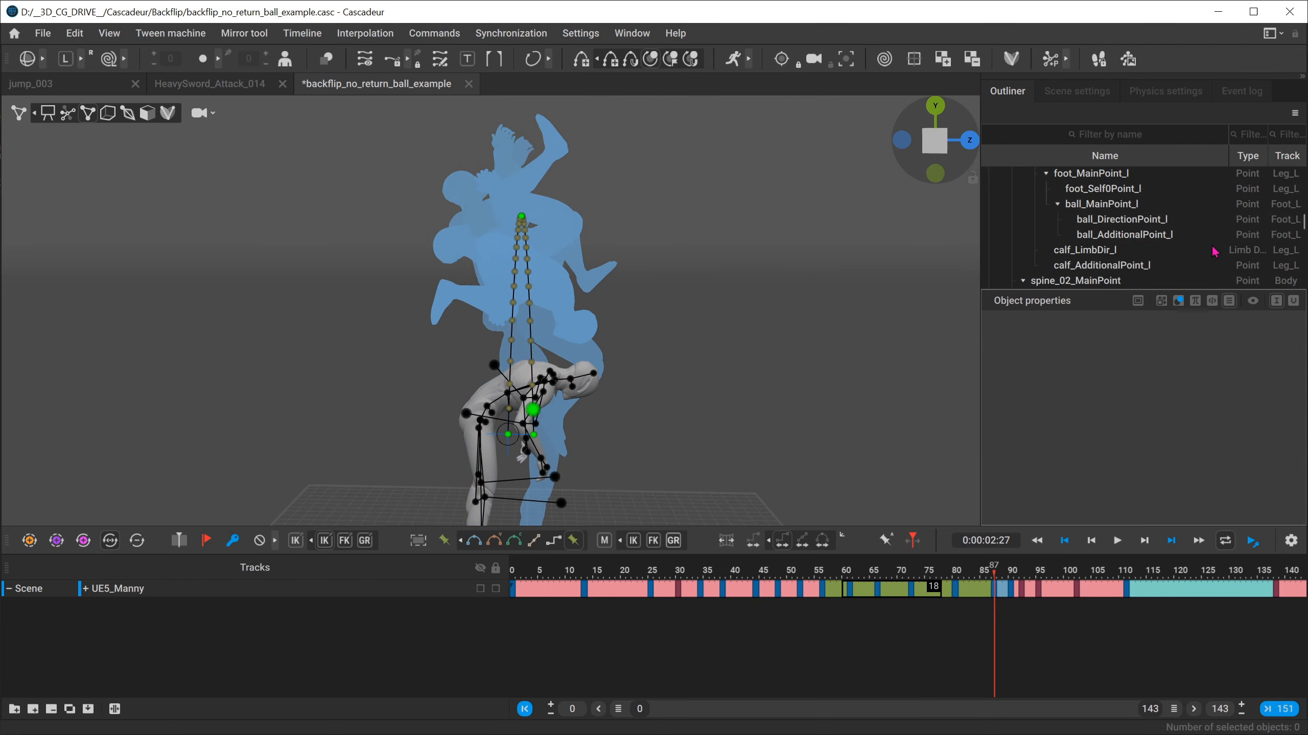
pyautogui.scroll(10, 1165, 232)
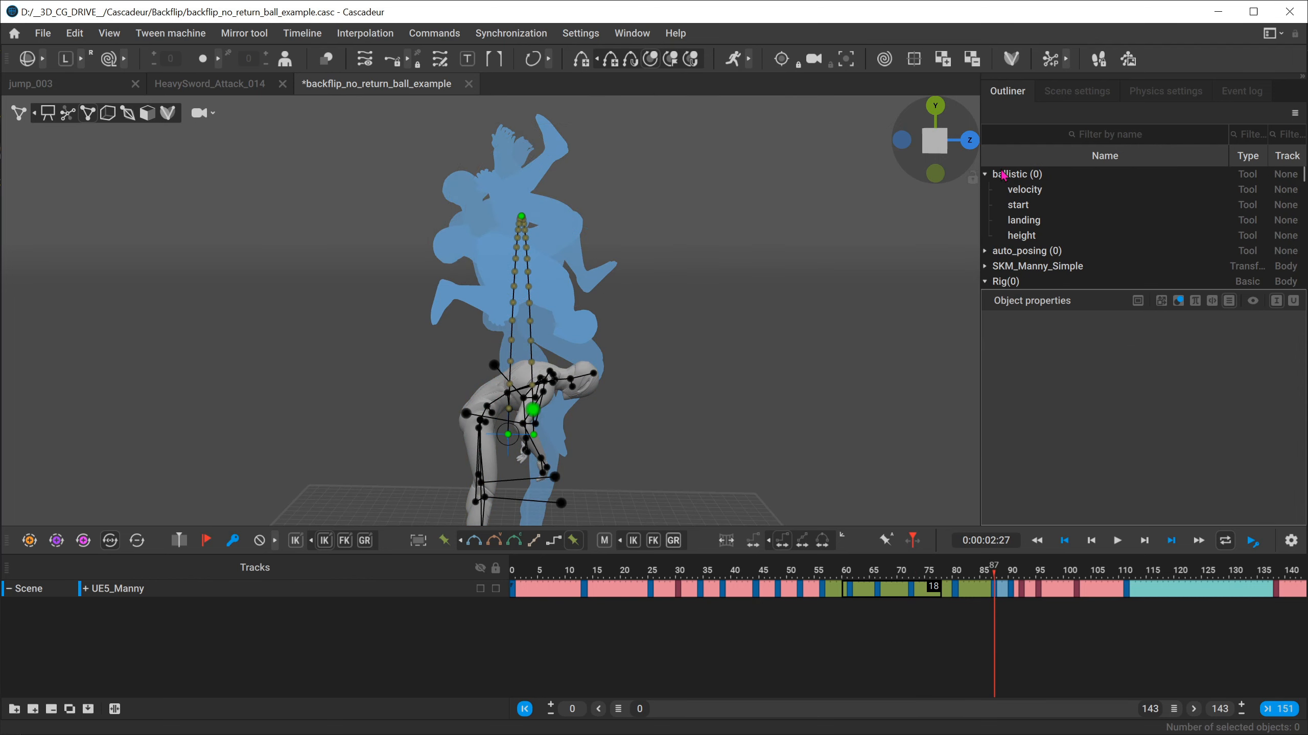
pyautogui.click(1003, 175)
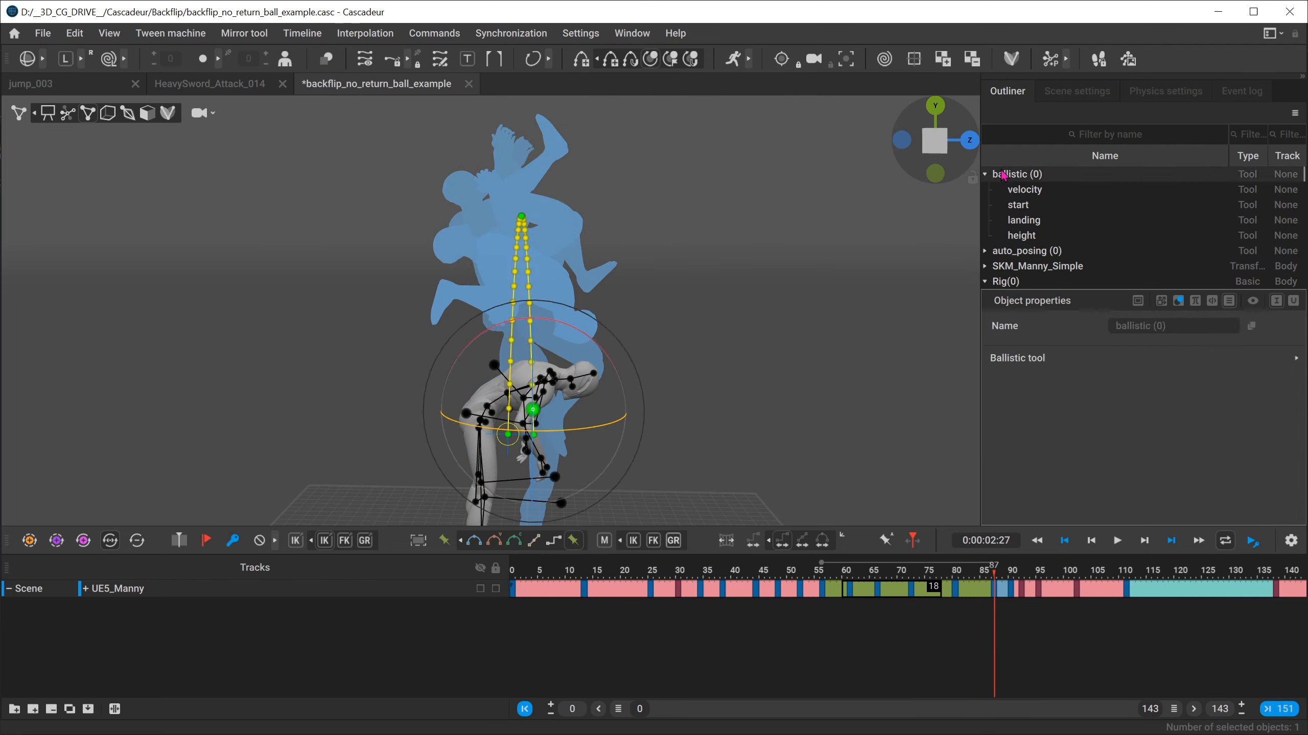
pyautogui.press('Delete')
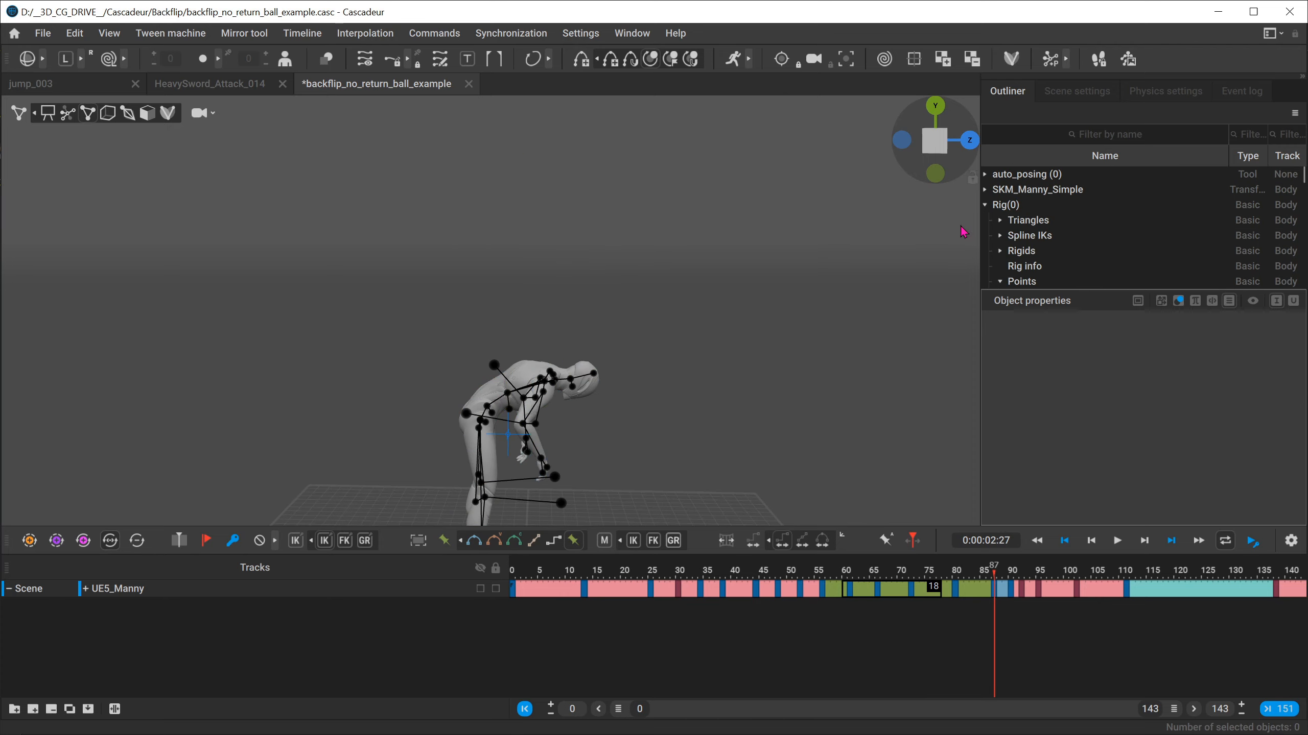